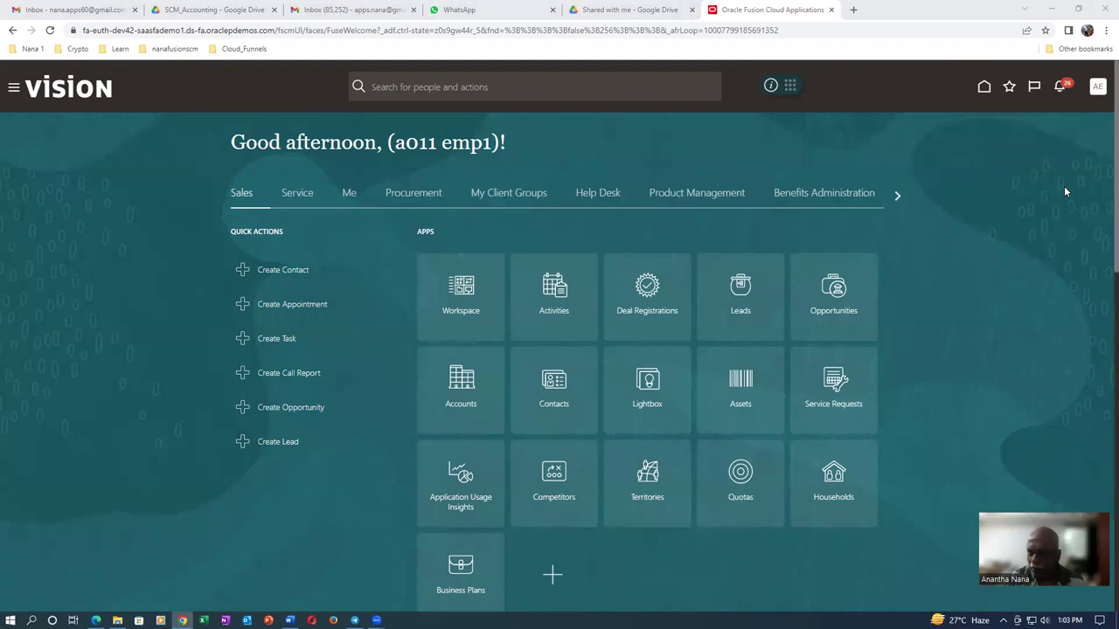
Open Product Information Management from Favorites and bring up the Create Item dialog
click(1009, 88)
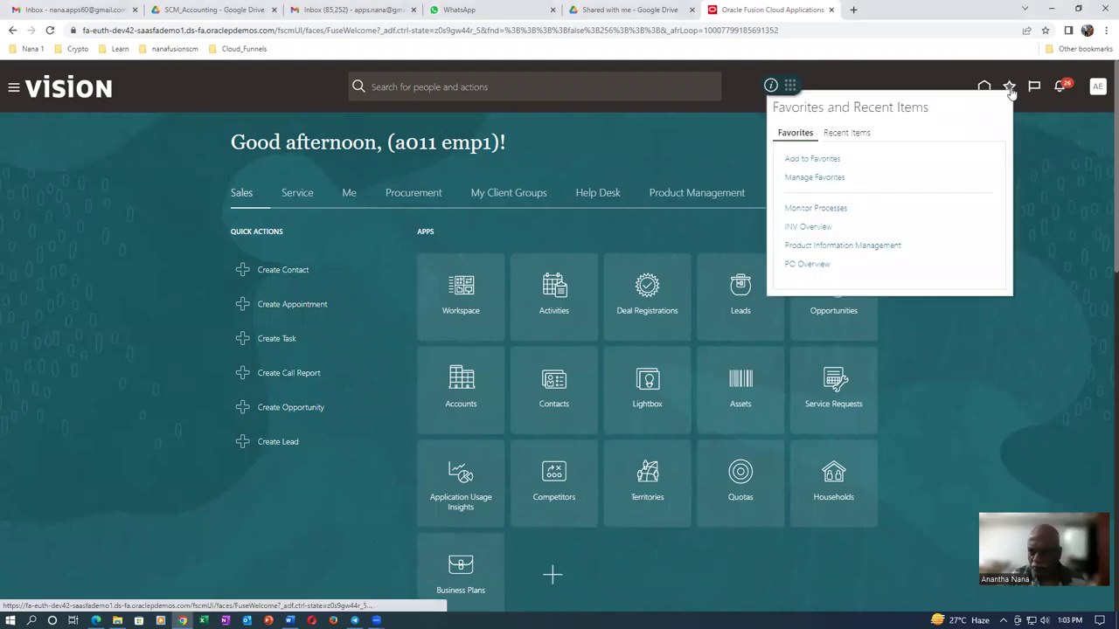
click(853, 249)
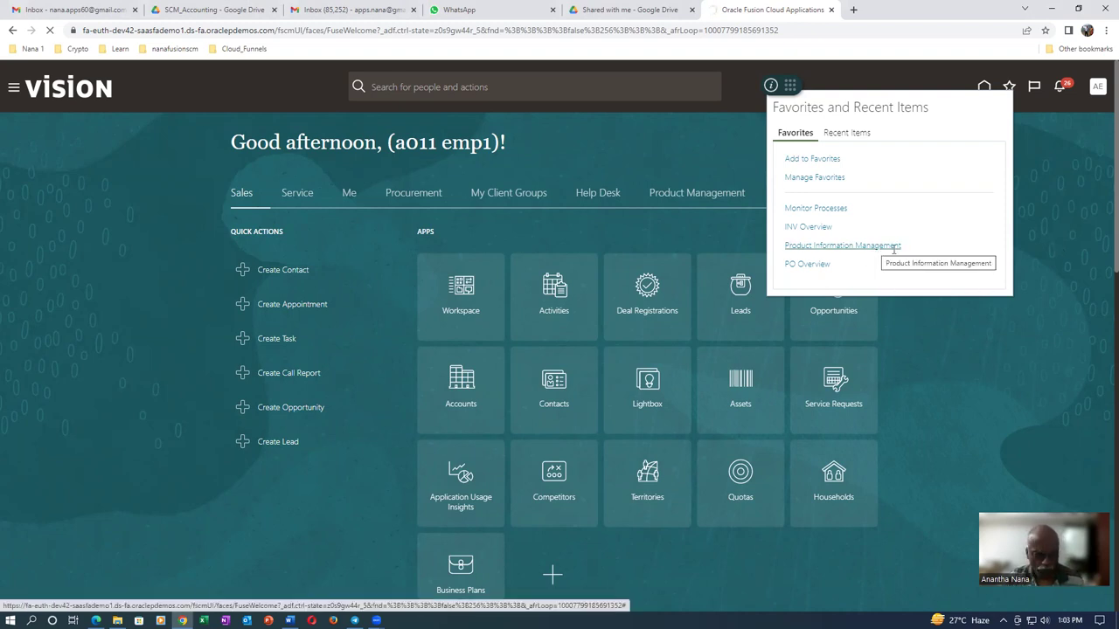
click(856, 246)
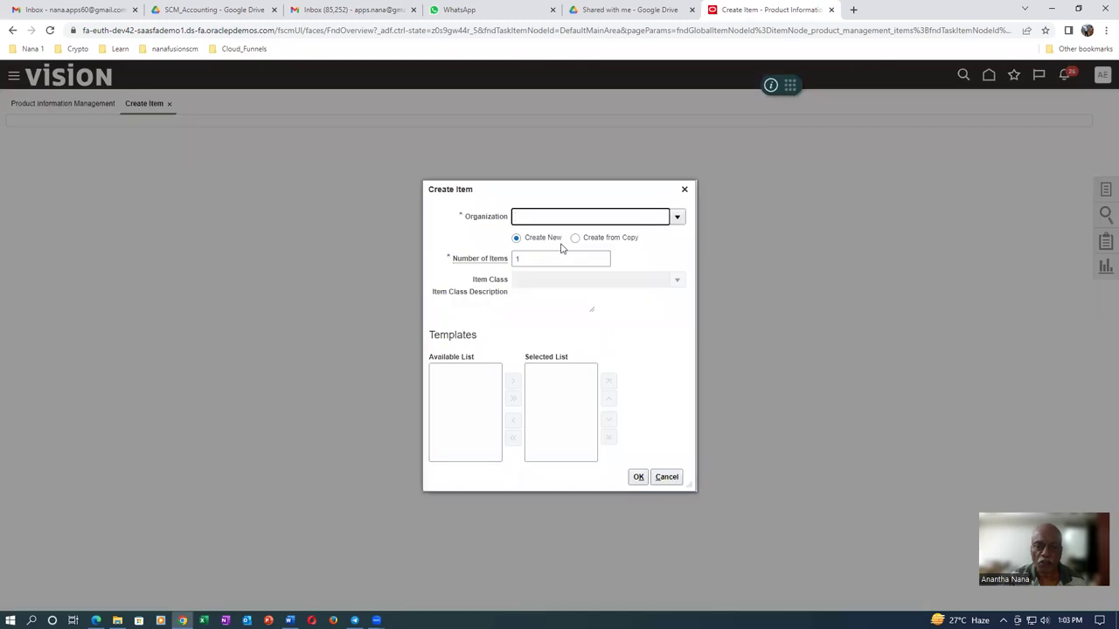
Choose organization A010 for the new item and accept the warning
text(001)
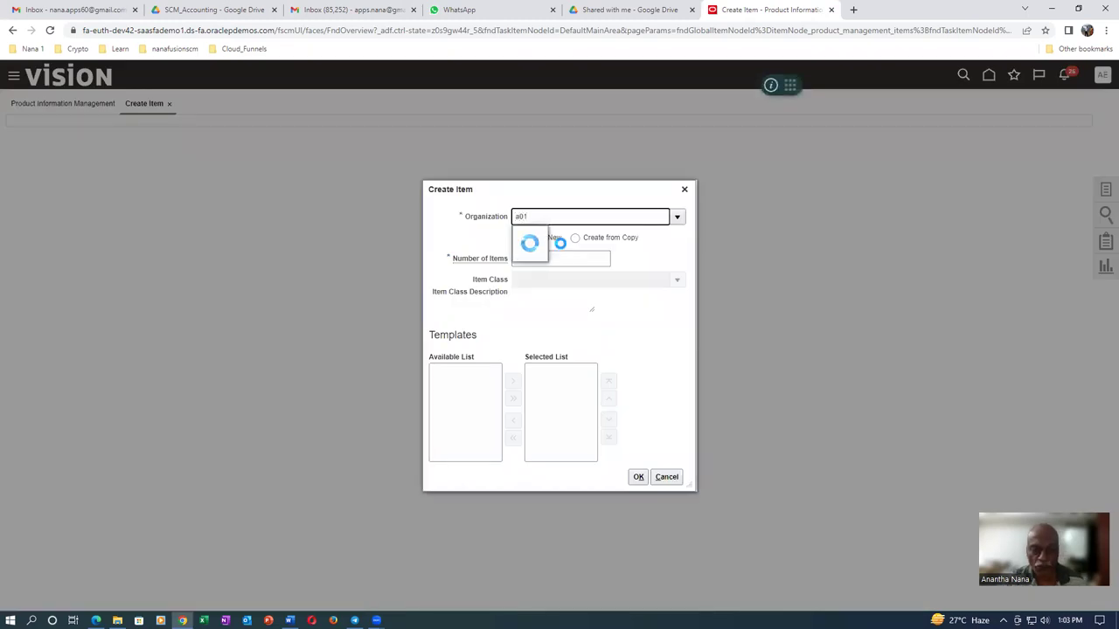
click(547, 236)
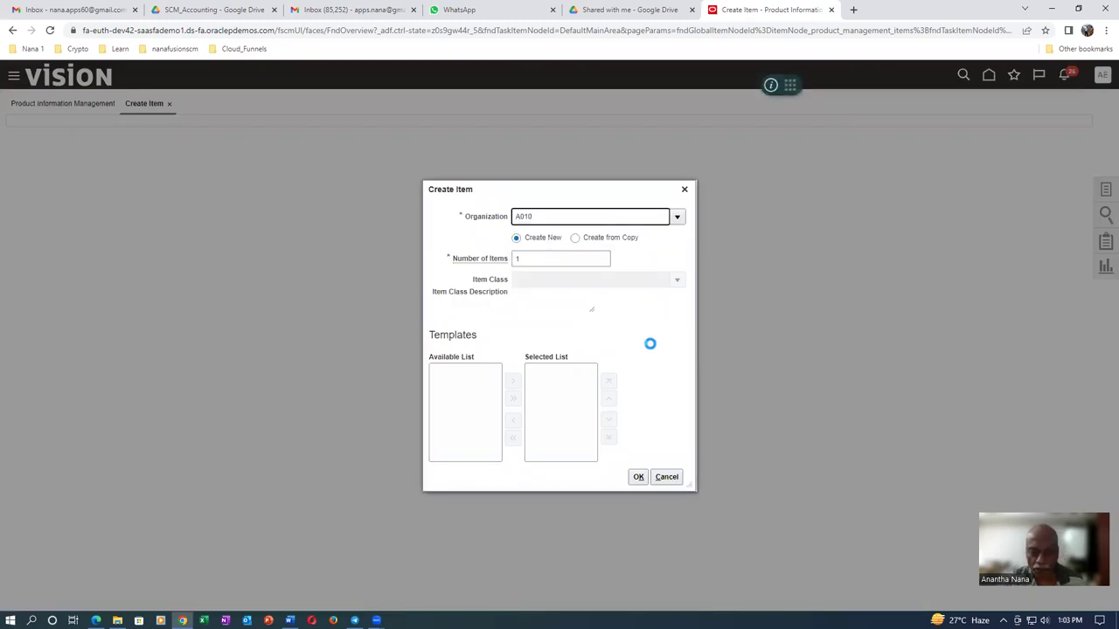
click(690, 477)
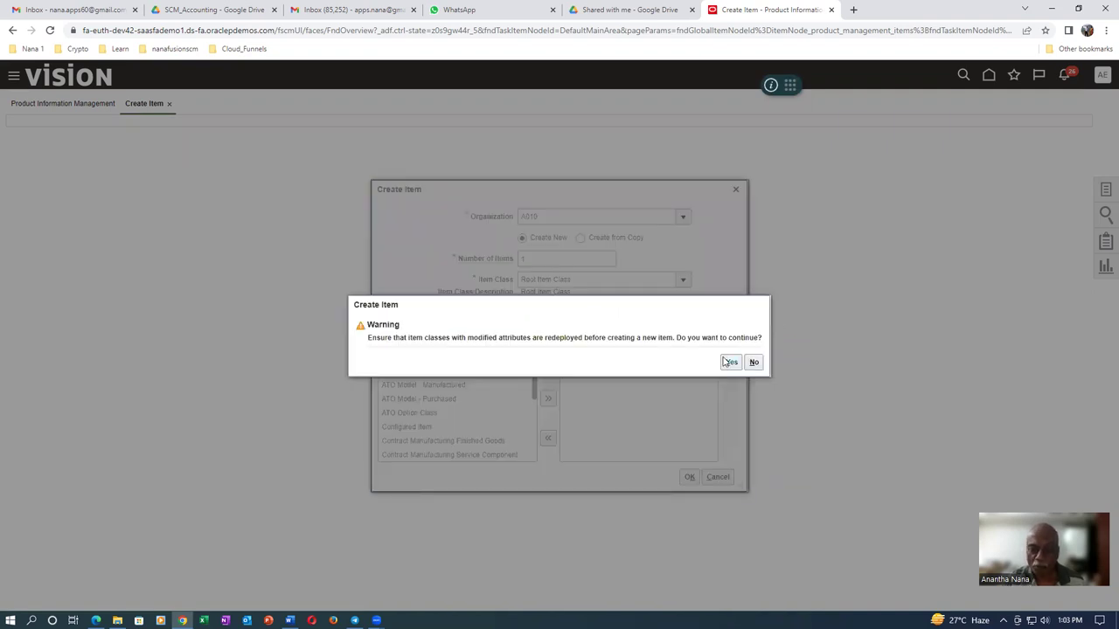
click(728, 362)
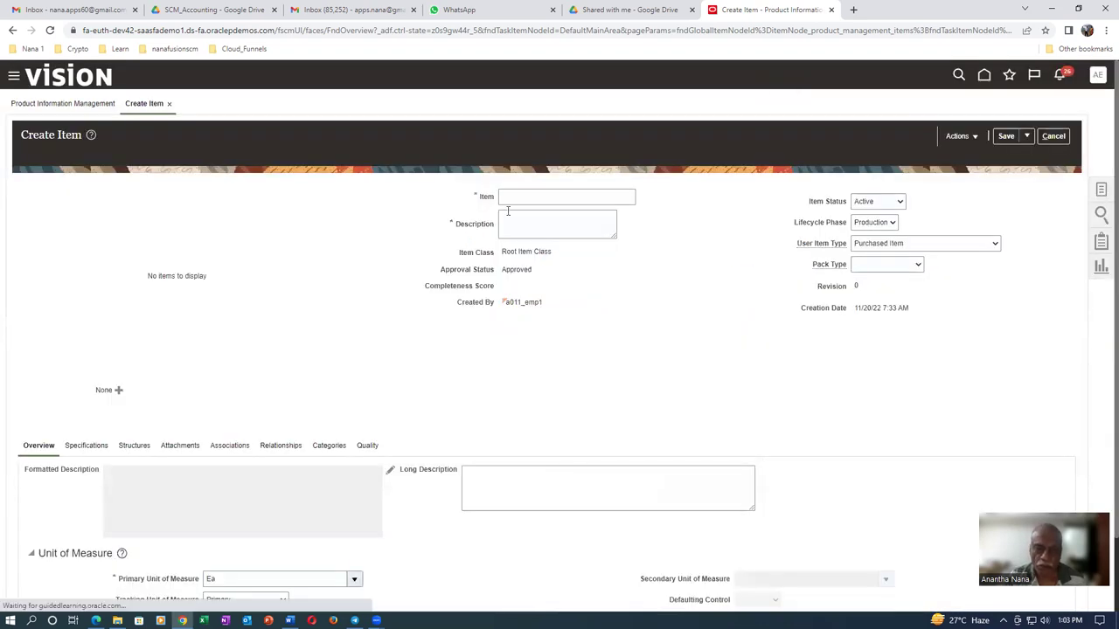
Enter a01_vmi_test_item_2 as both item name and description, then view its specifications
click(533, 196)
text(a01_vmi_test_item_2)
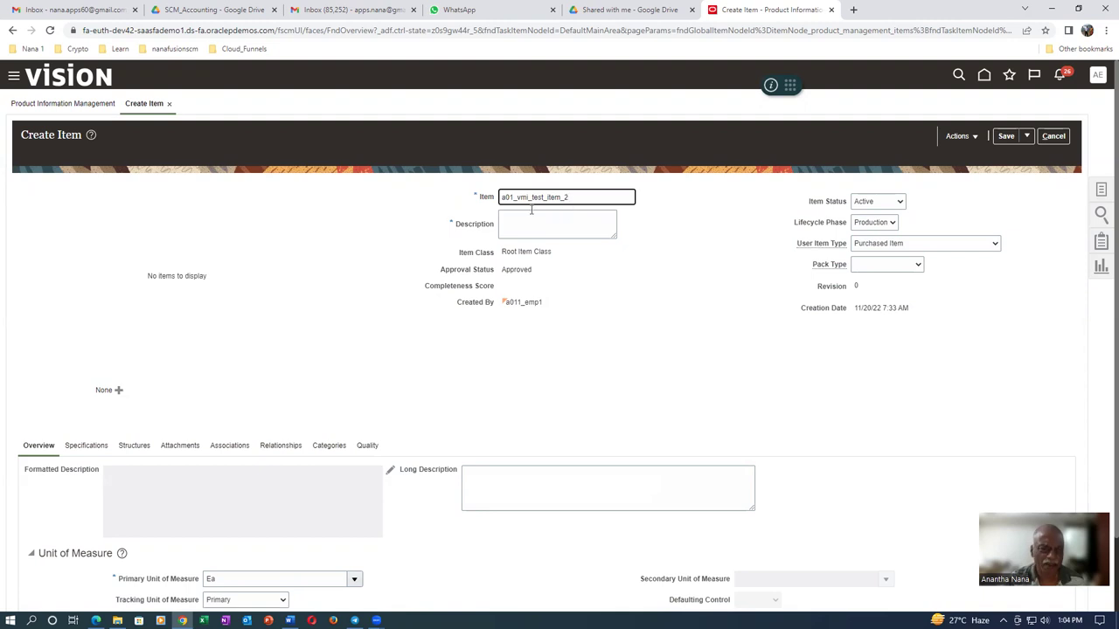
key(ctrl+a)
key(ctrl+c)
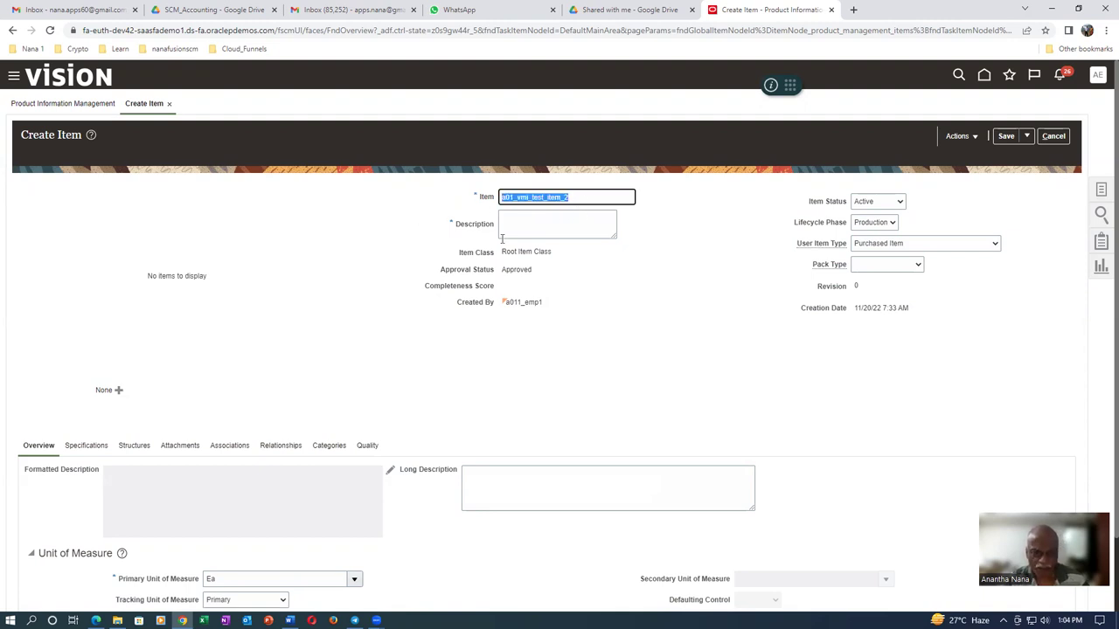
click(539, 231)
key(ctrl+v)
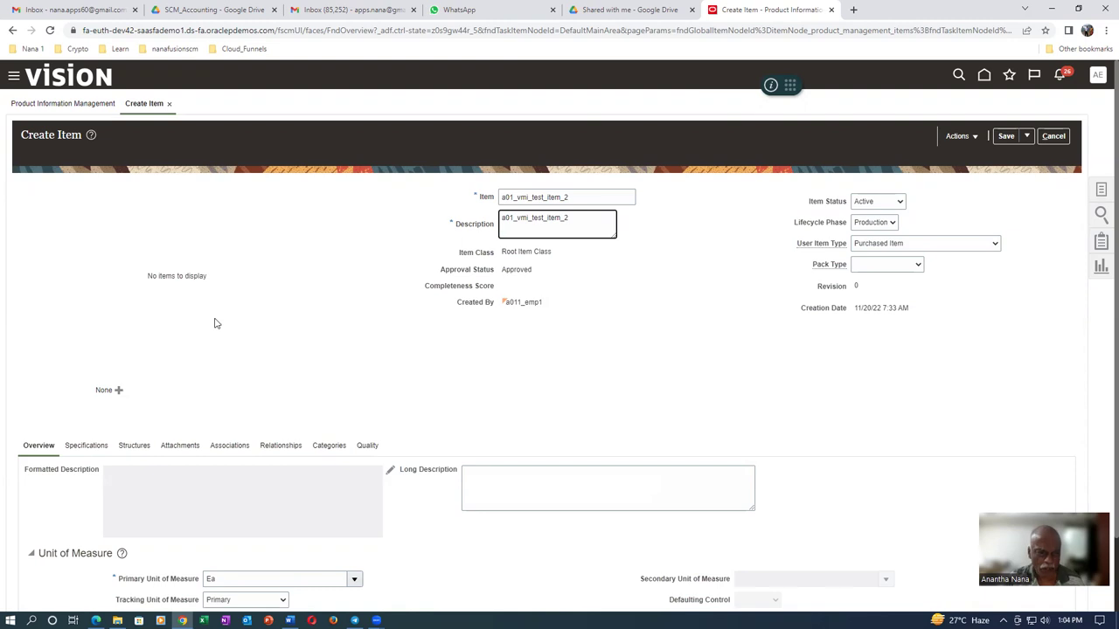
scroll(216, 319, down, 1)
click(86, 366)
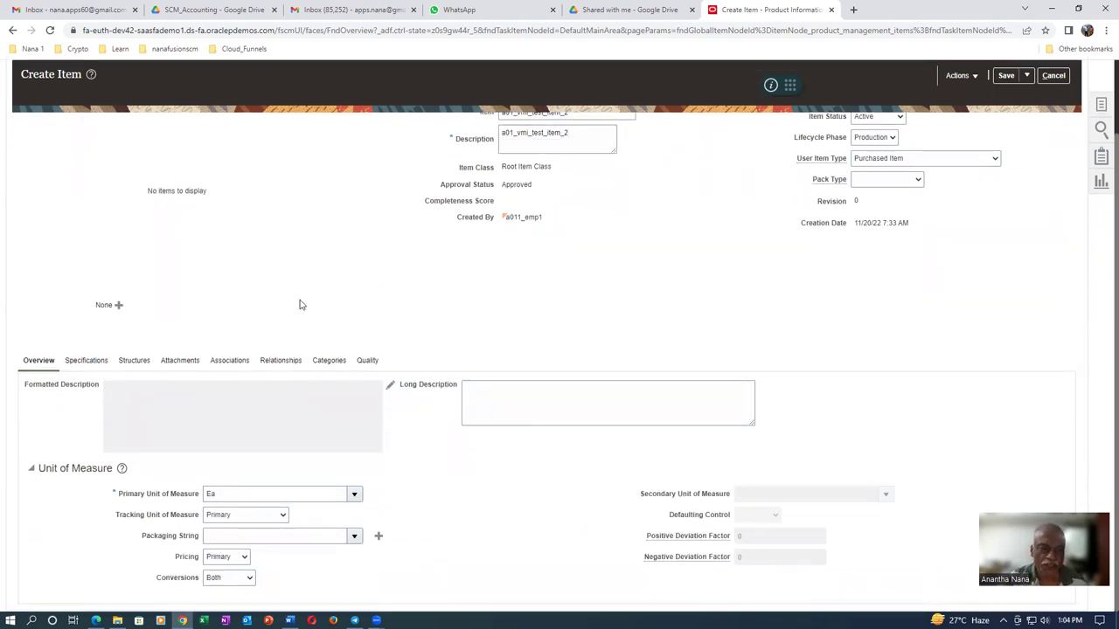
scroll(262, 341, down, 2)
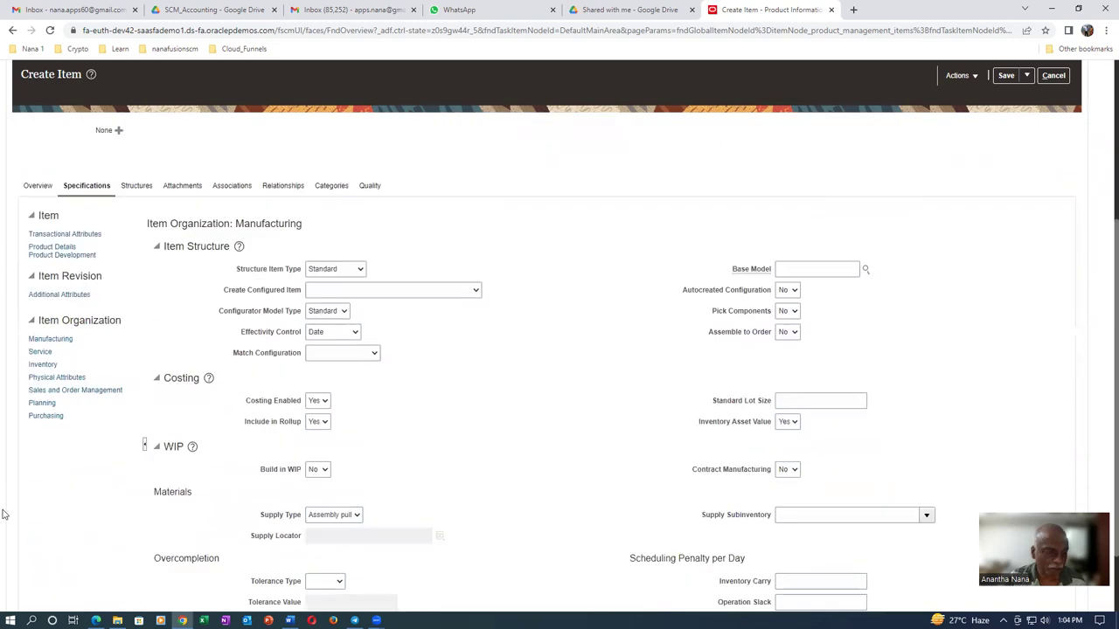
Set the inventory planning method to Supplier managed with Min 100 and Max 200
click(42, 403)
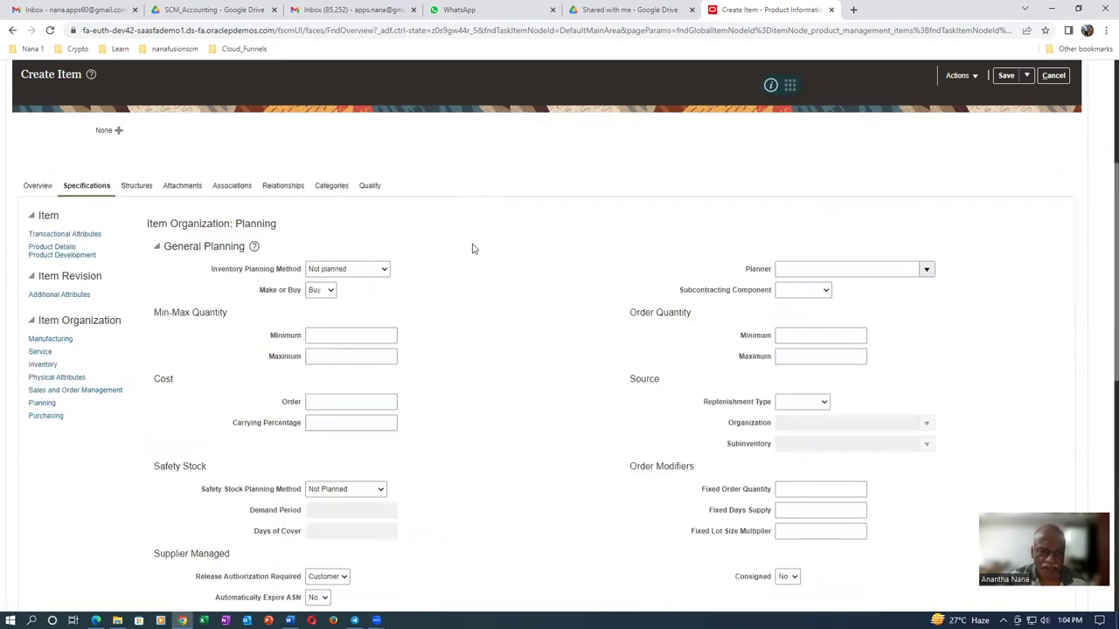
click(339, 269)
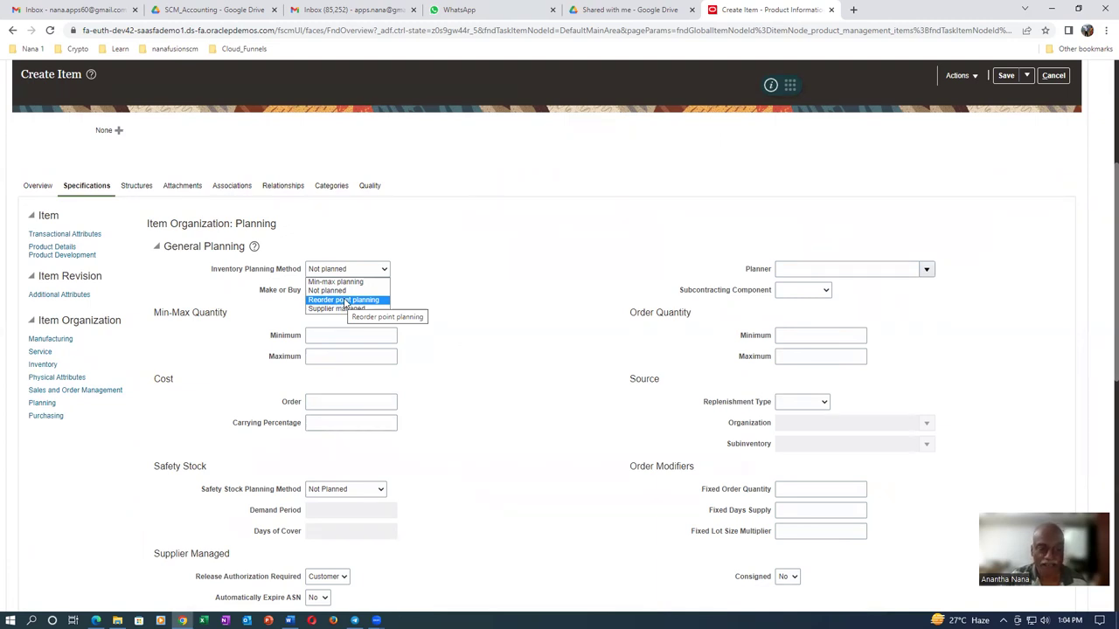
click(341, 309)
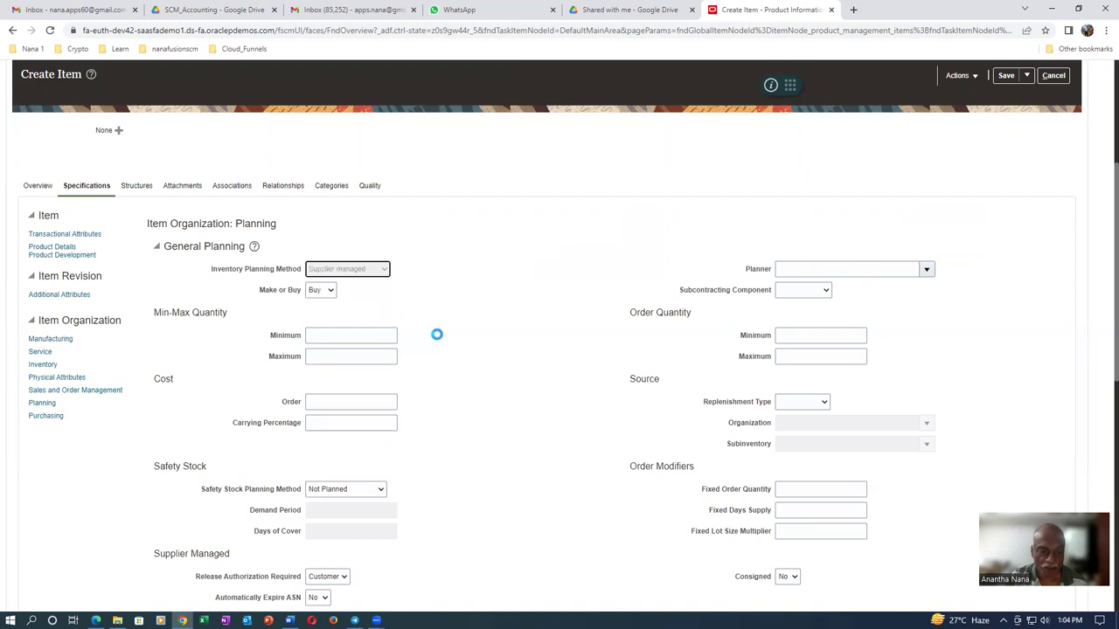
click(359, 337)
text(10)
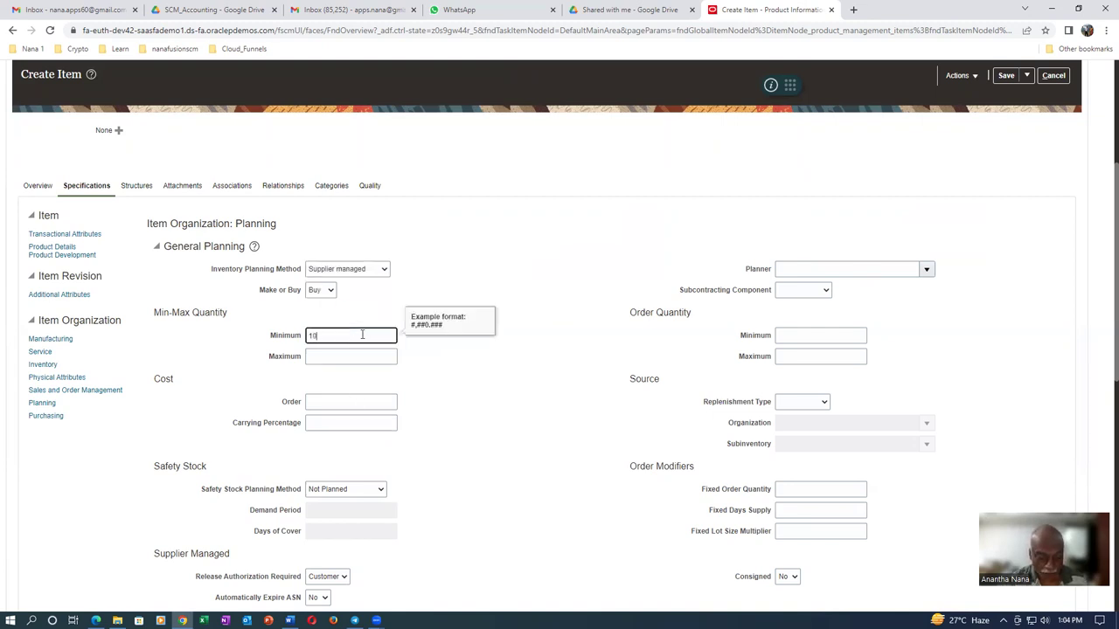
text(0)
key(Tab)
text(200)
key(Tab)
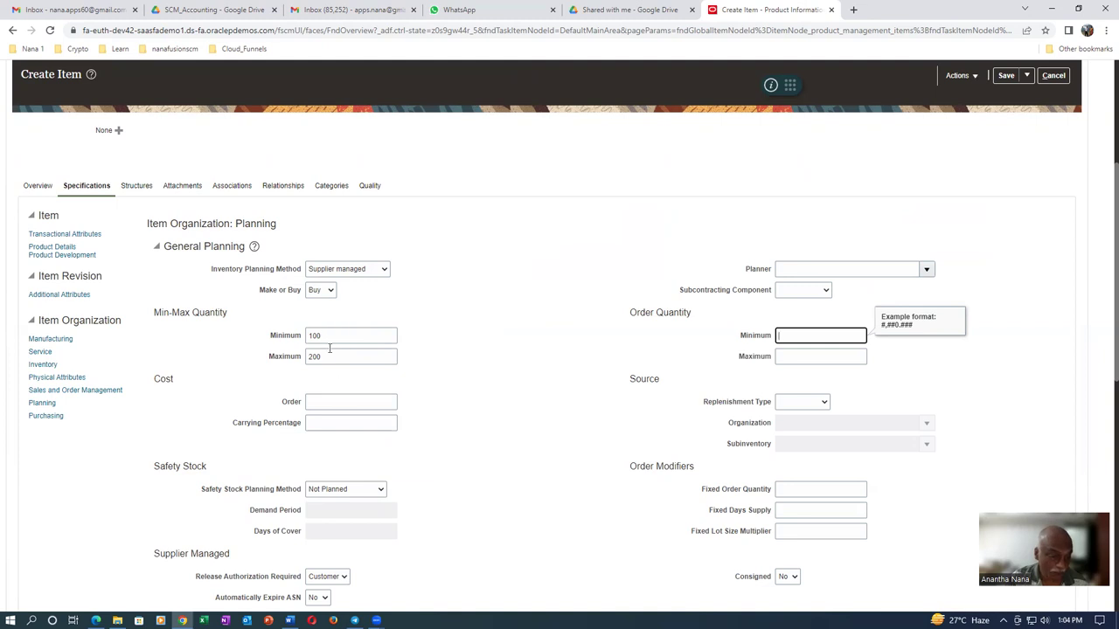
Commit the Min 100 and Max 200 quantities and set Planning Time Days to 50
double_click(327, 338)
click(339, 358)
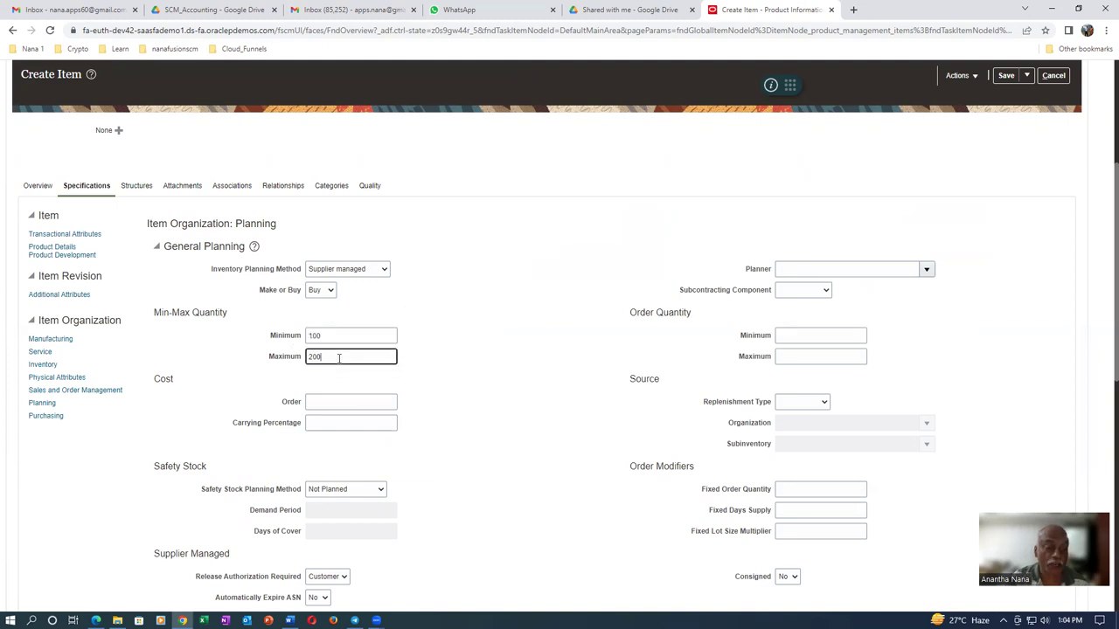
drag(339, 359, 301, 369)
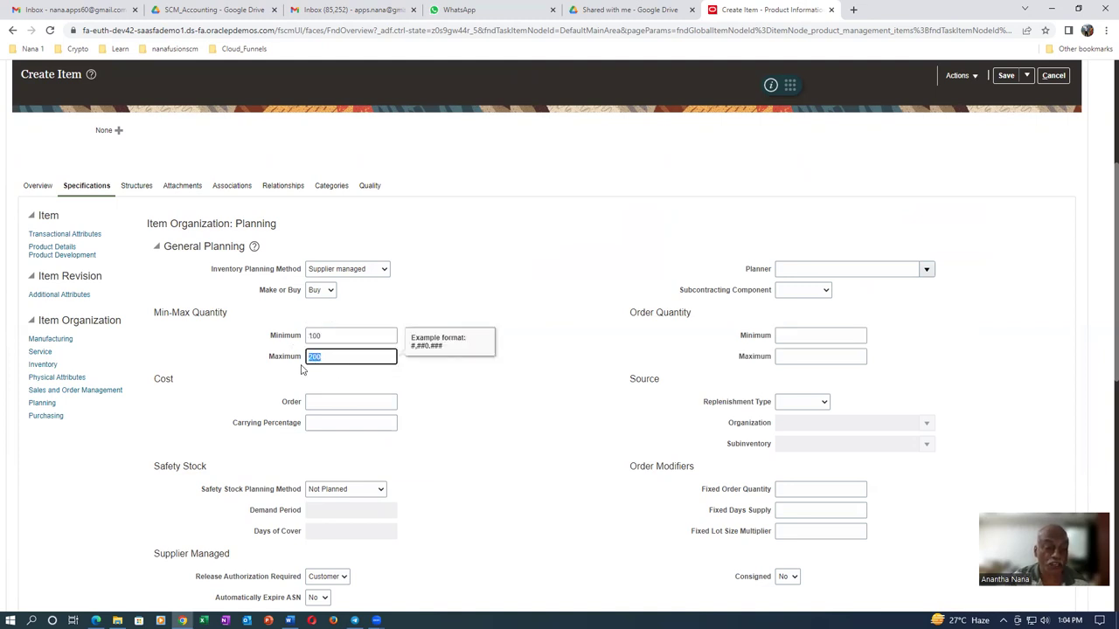
click(417, 387)
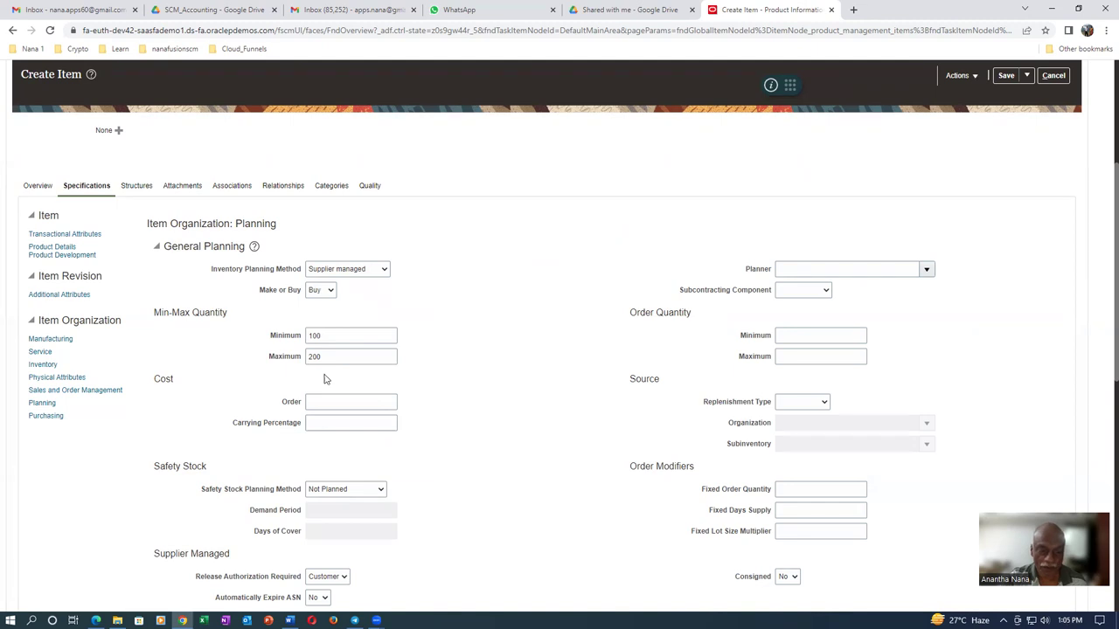
scroll(484, 382, down, 5)
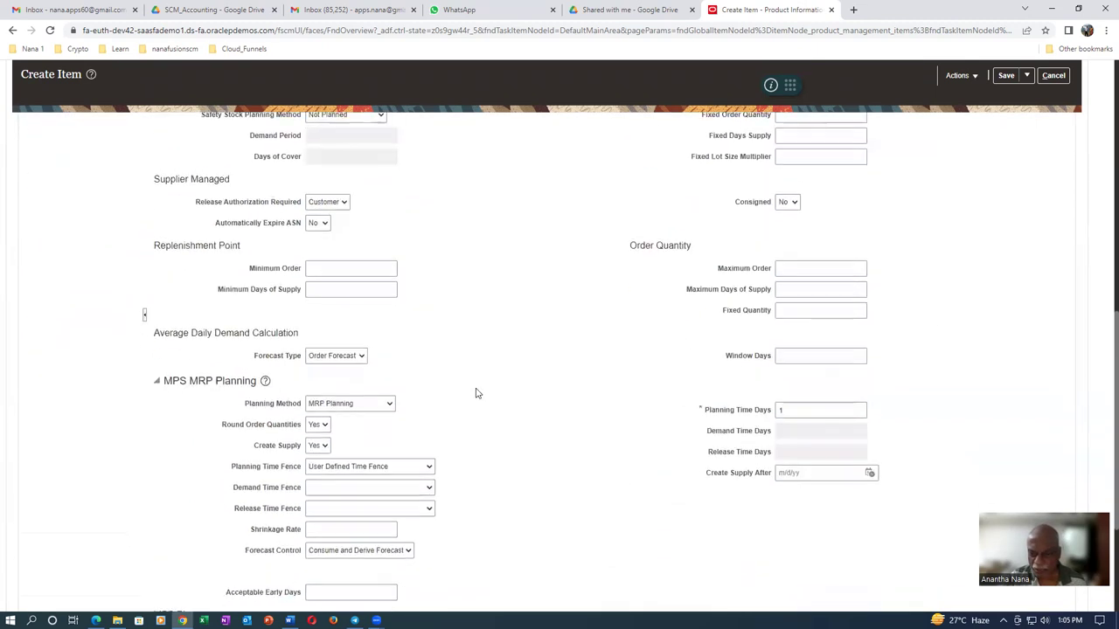
double_click(810, 377)
text(5)
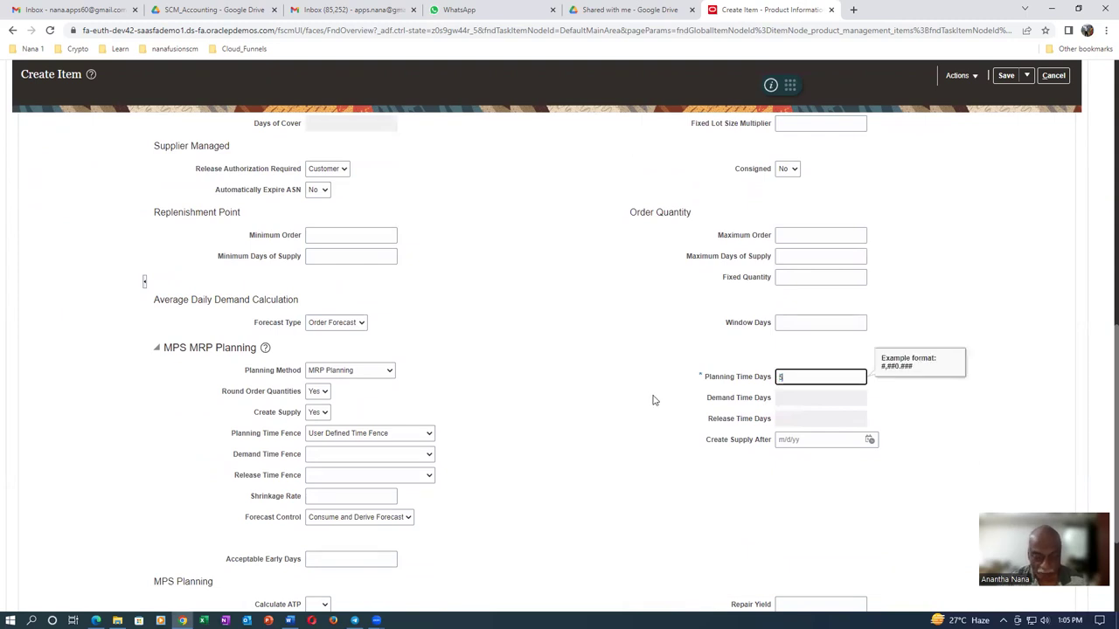
text(0)
key(Tab)
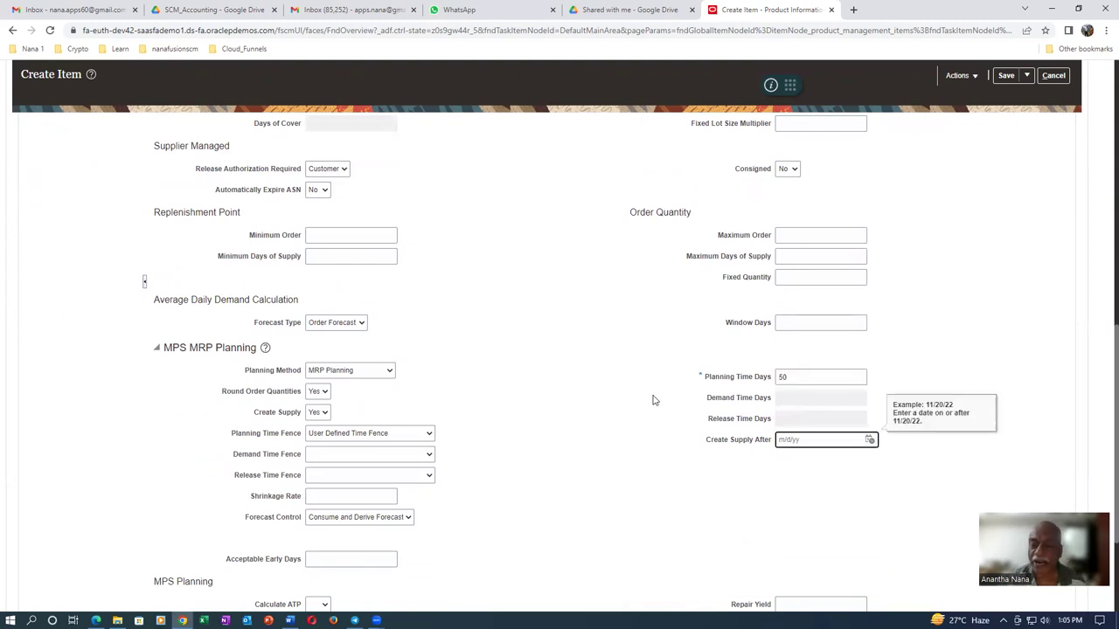
click(596, 393)
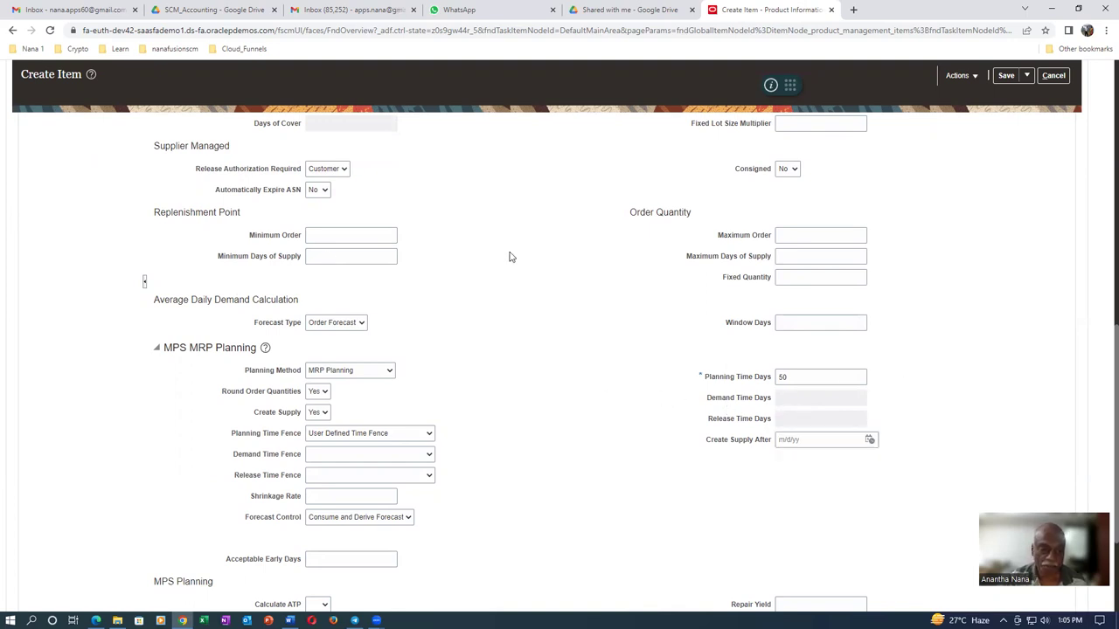
scroll(516, 262, up, 3)
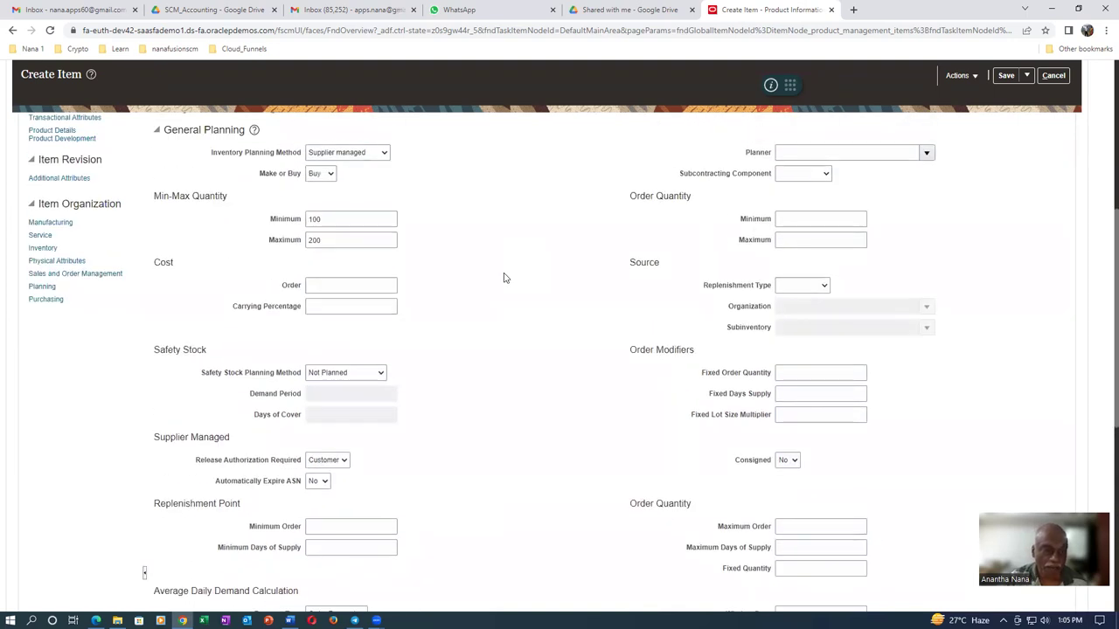
Review Purchasing attributes, revisit the Min 100 and Max 200 quantities, then view organization associations
click(46, 299)
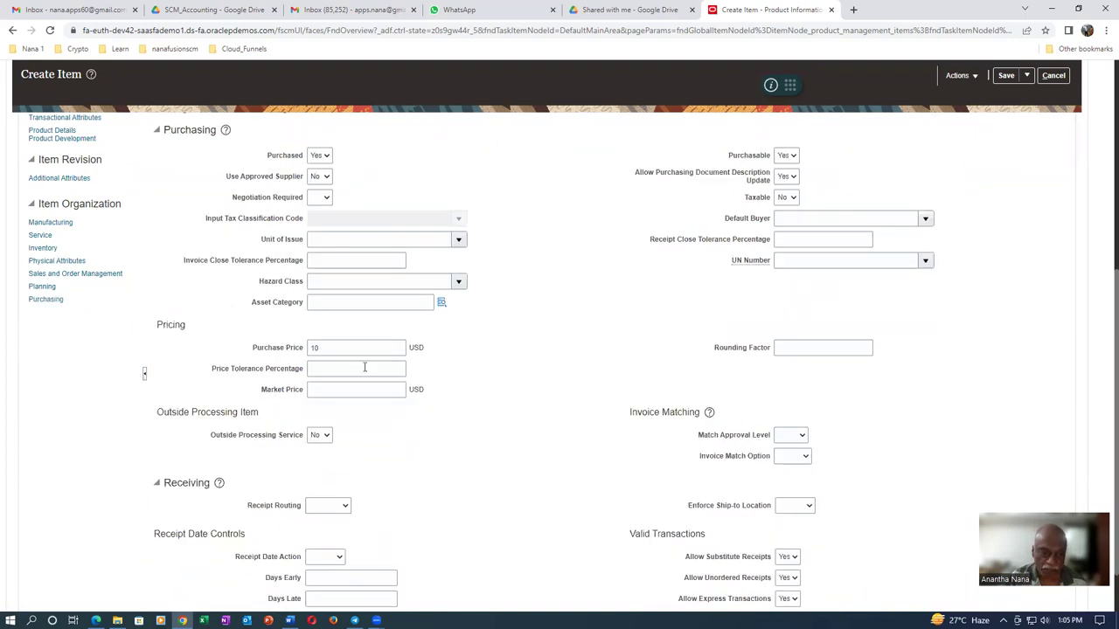
scroll(590, 365, down, 1)
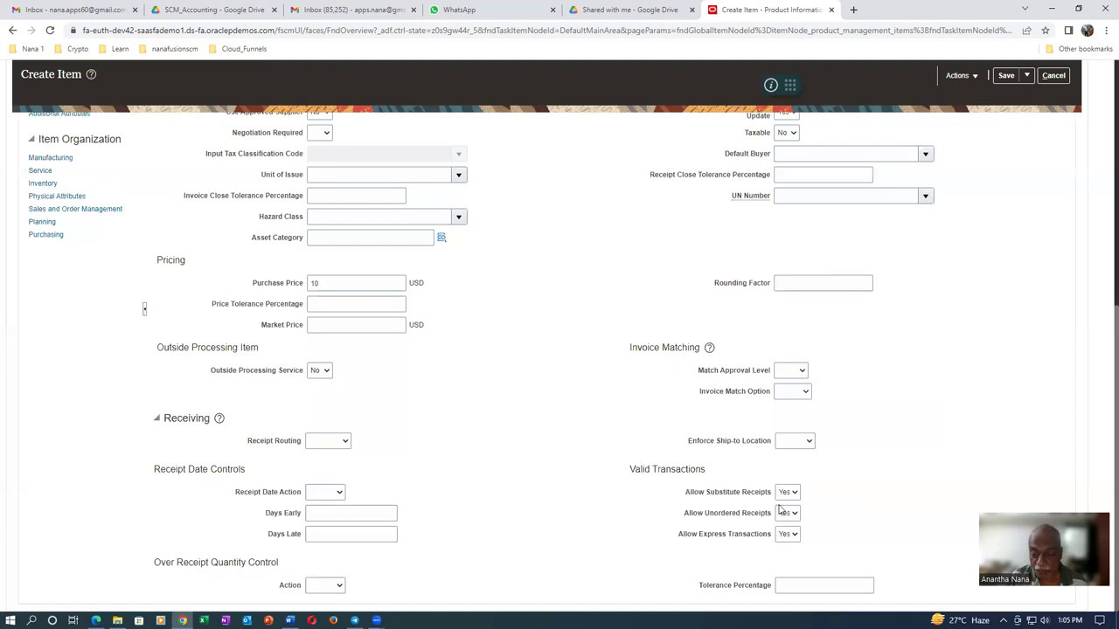
scroll(460, 393, up, 3)
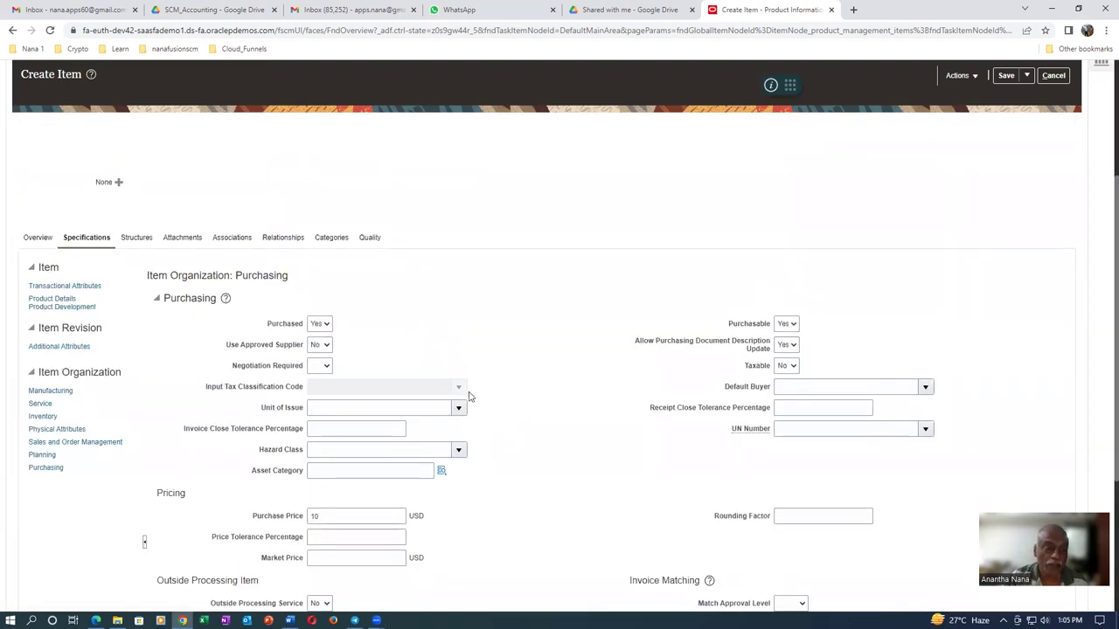
click(42, 455)
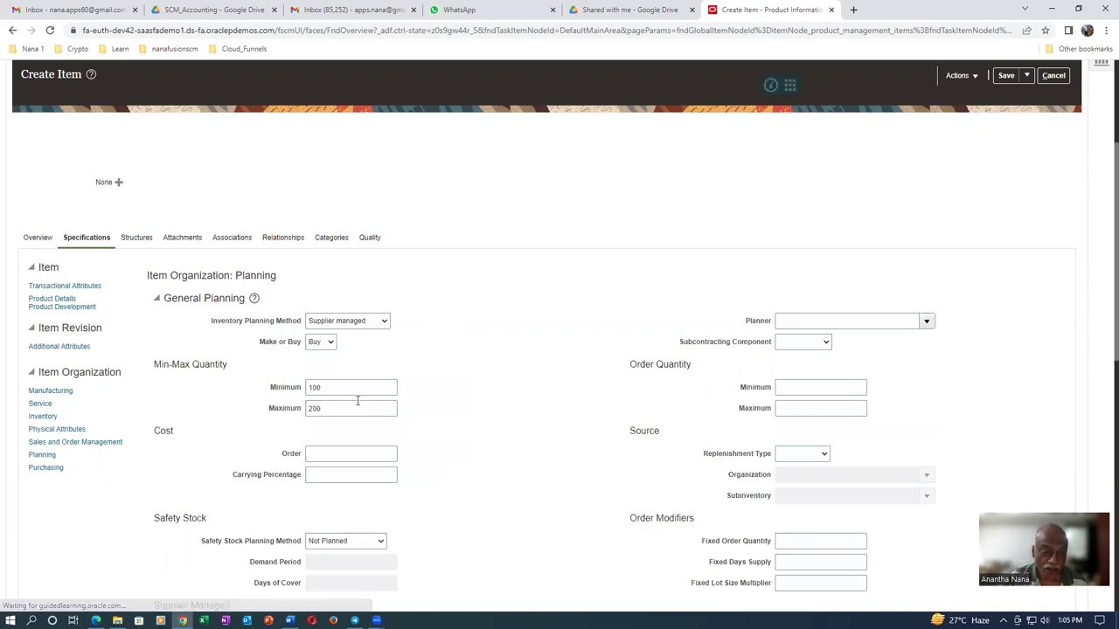
click(340, 389)
click(339, 410)
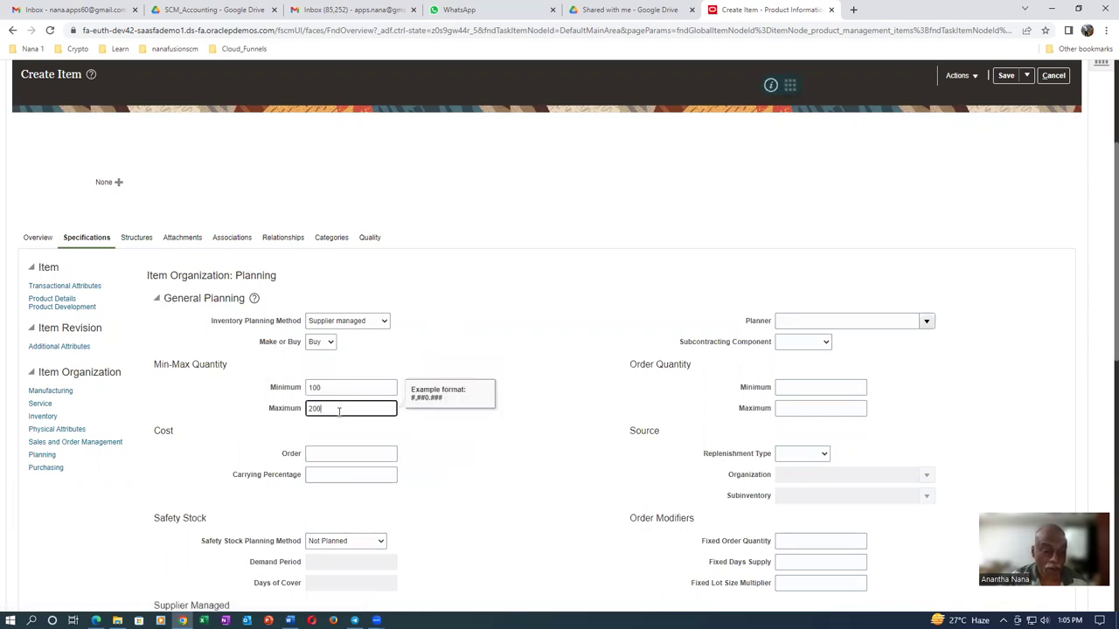
click(234, 241)
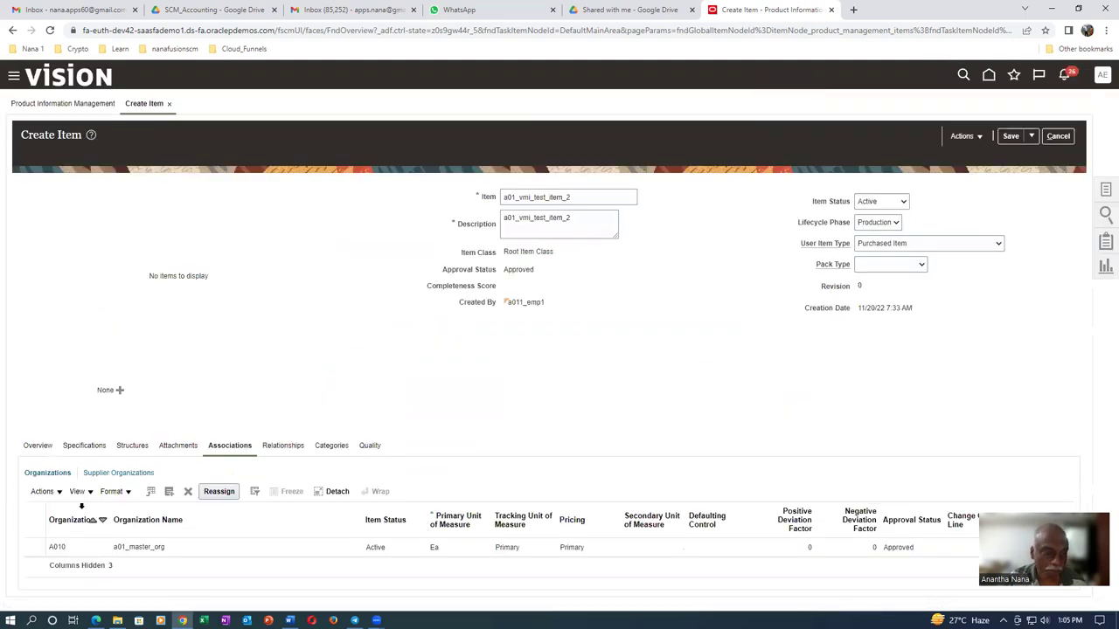
Search organizations for 'a01' via Select and Add and add A011 (a01_child_1)
click(41, 492)
click(43, 530)
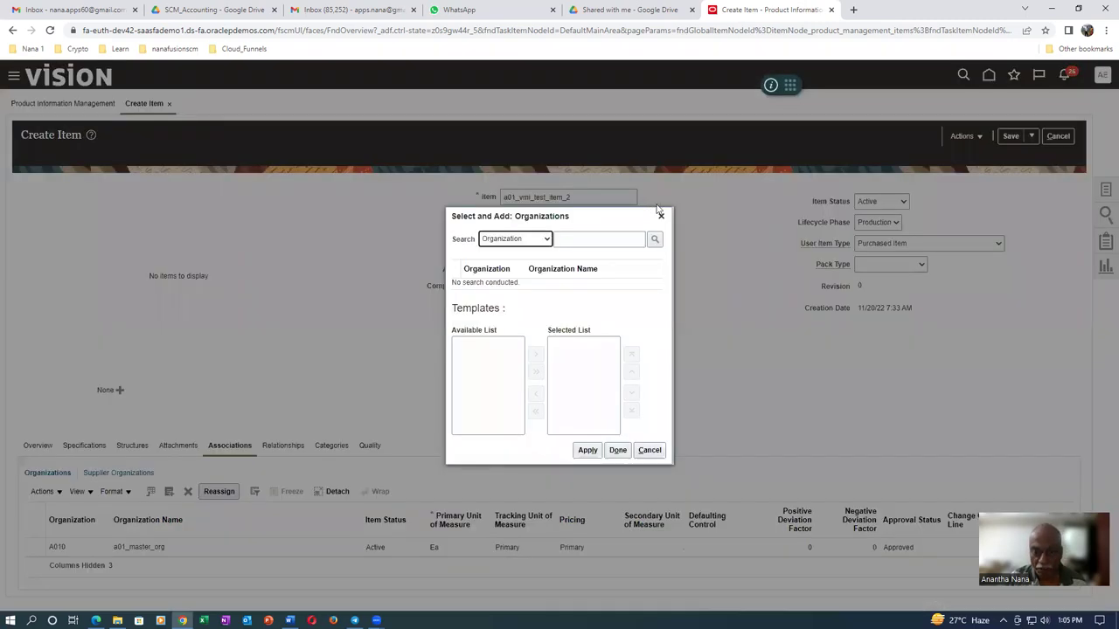
click(607, 244)
text(a01)
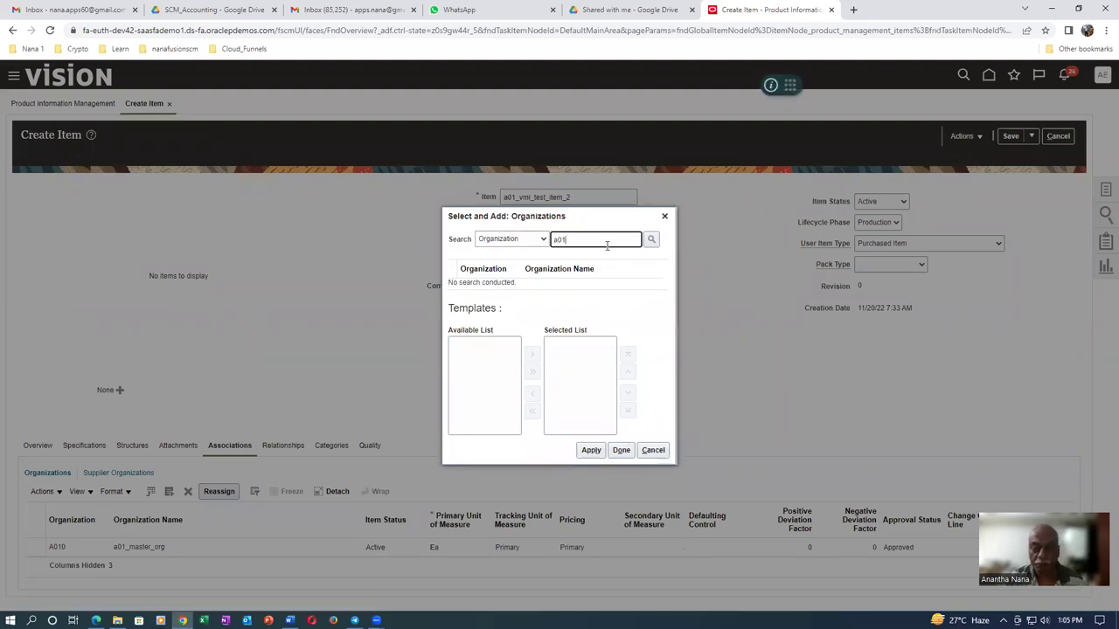
key(Return)
click(457, 280)
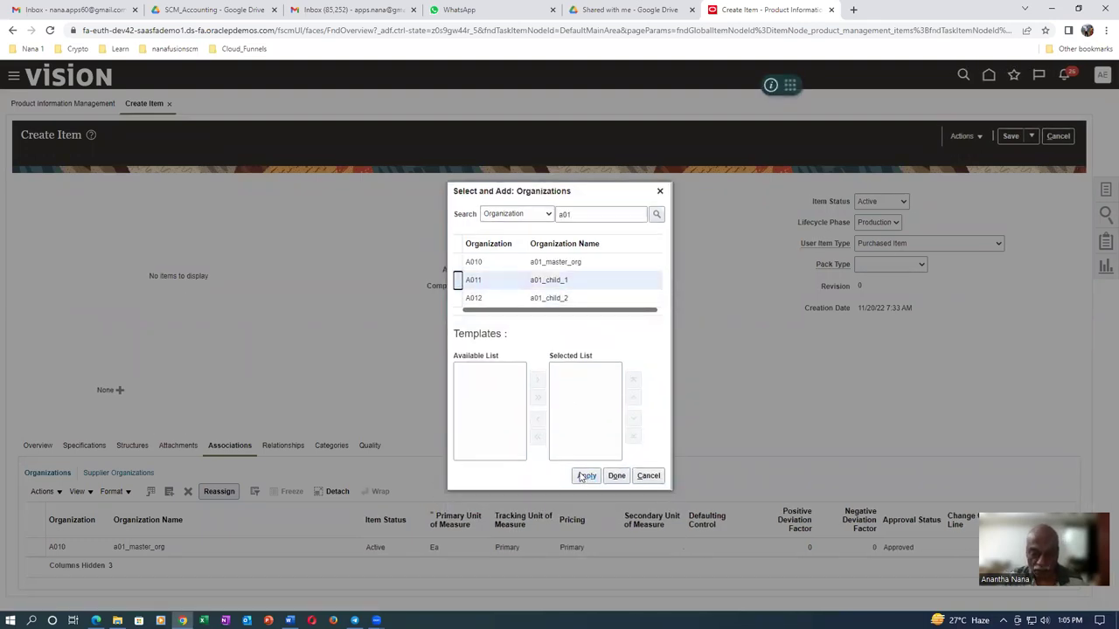
click(584, 476)
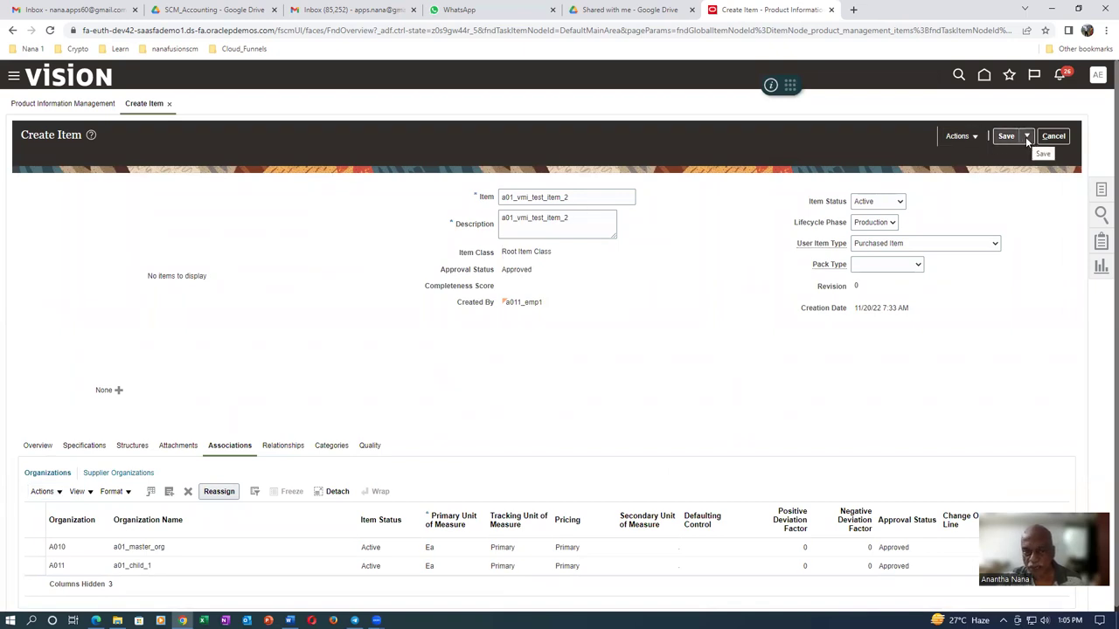
Rename item and description to a0120_vmi_test_item_2, then Save and Close
click(514, 198)
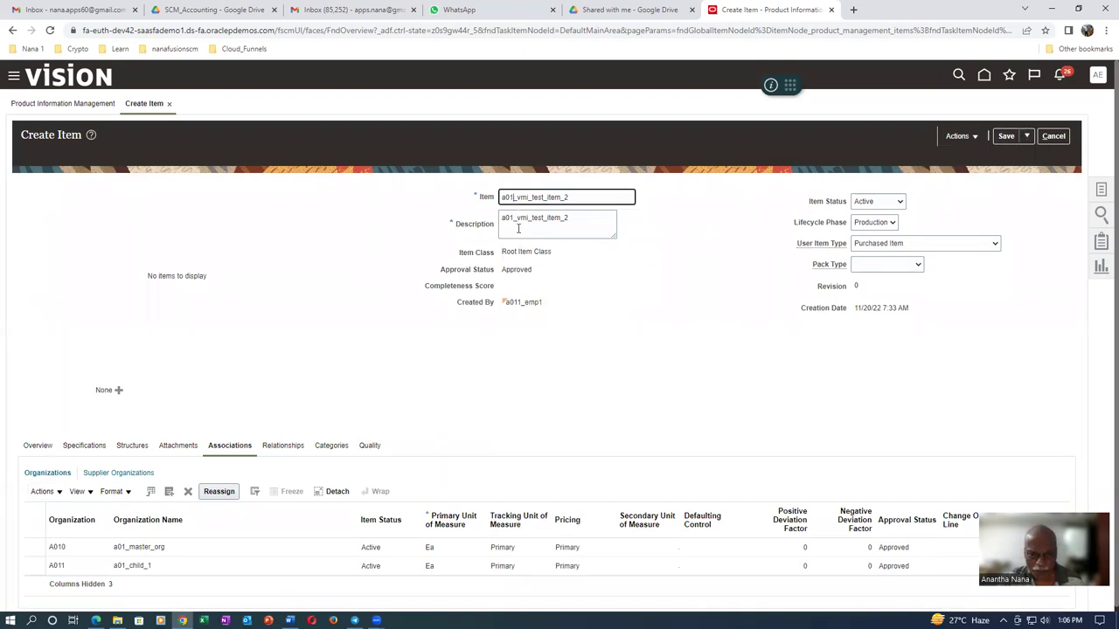
text(20)
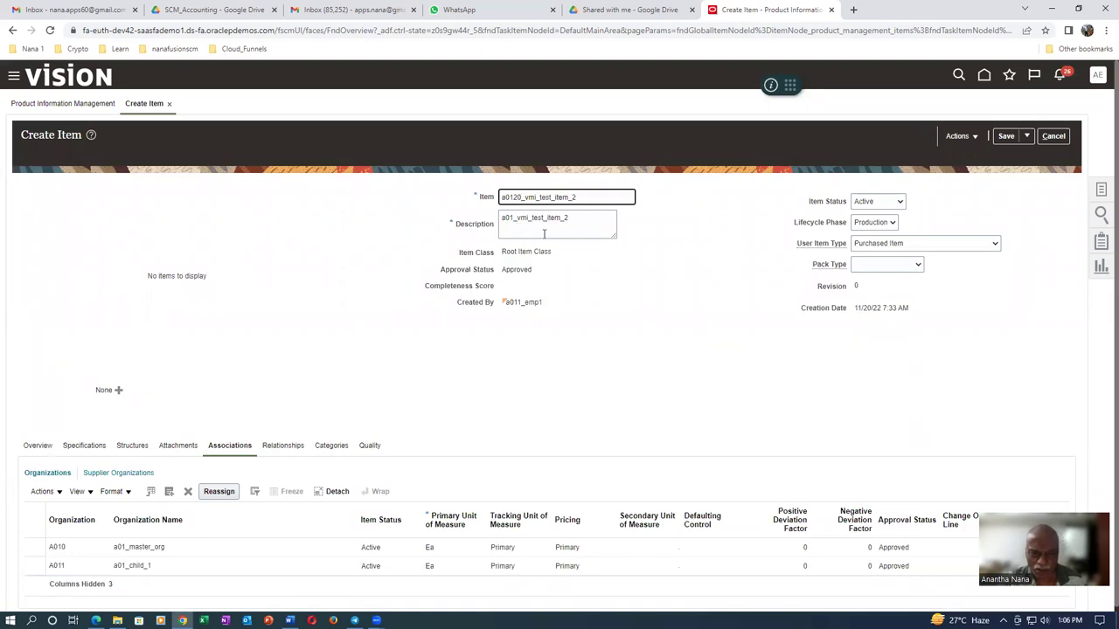
click(514, 218)
key(BackSpace)
text(20)
click(598, 341)
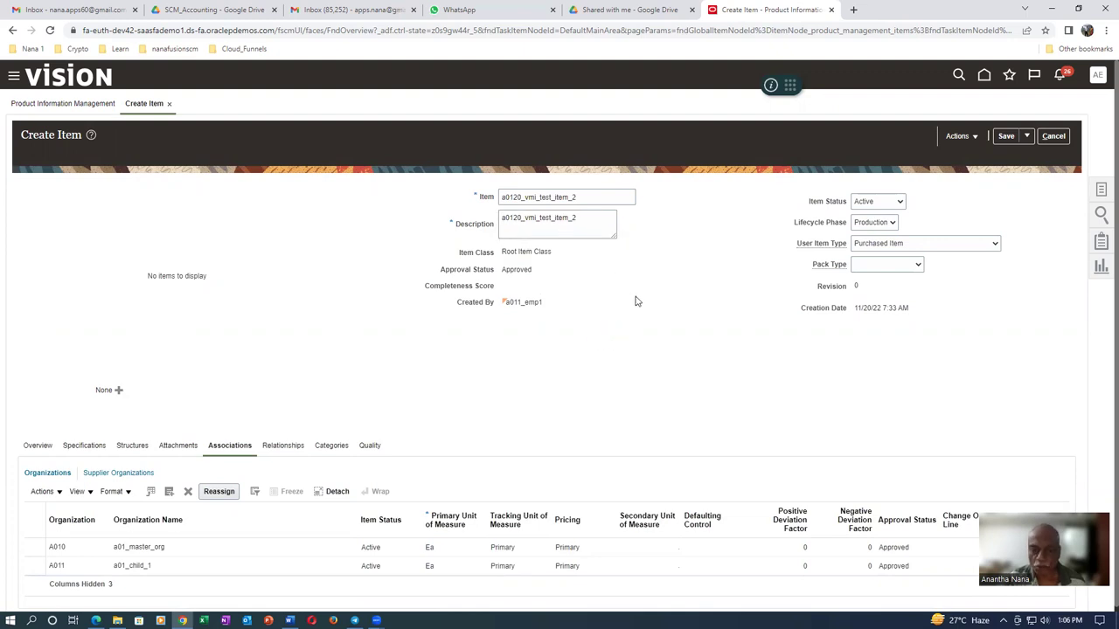
click(1027, 137)
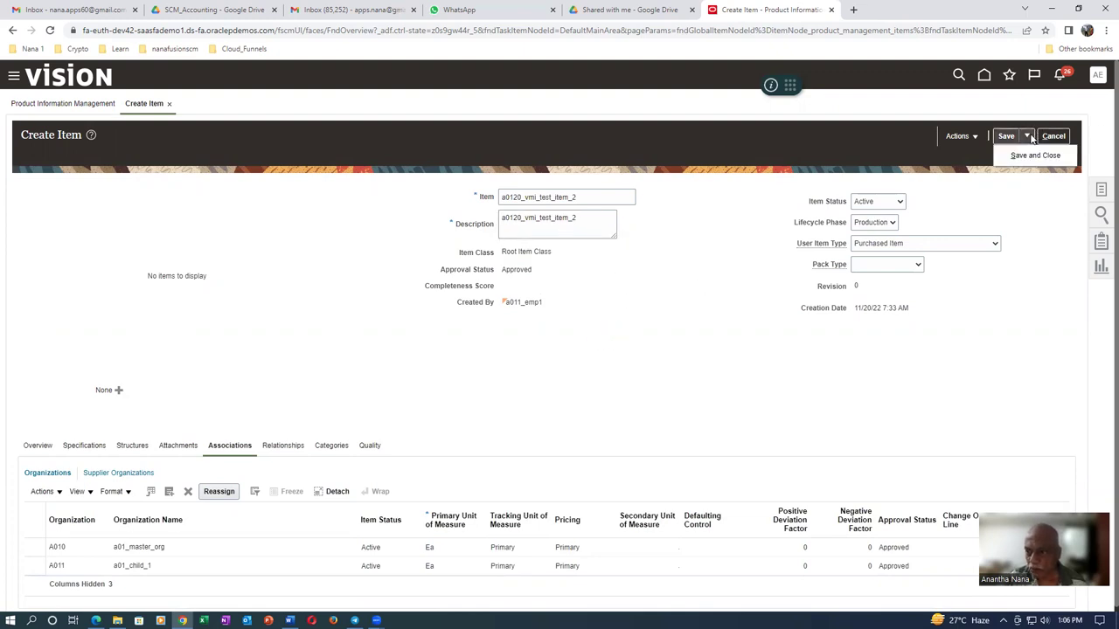
click(1035, 155)
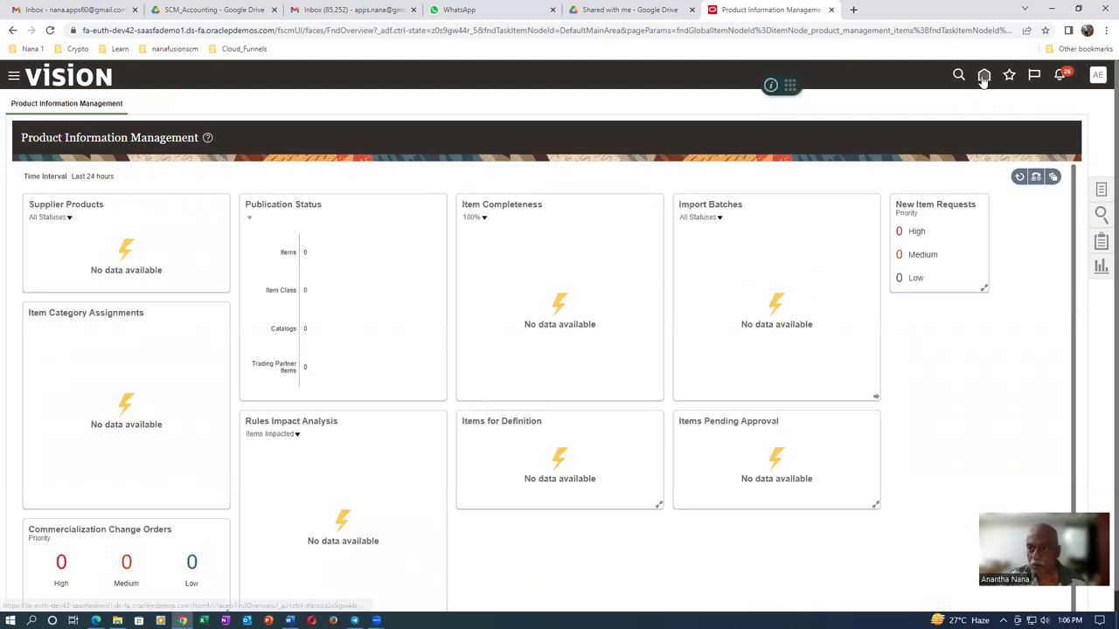
Open the Inventory Management overview for A011 through the INV Overview favorite
click(1009, 75)
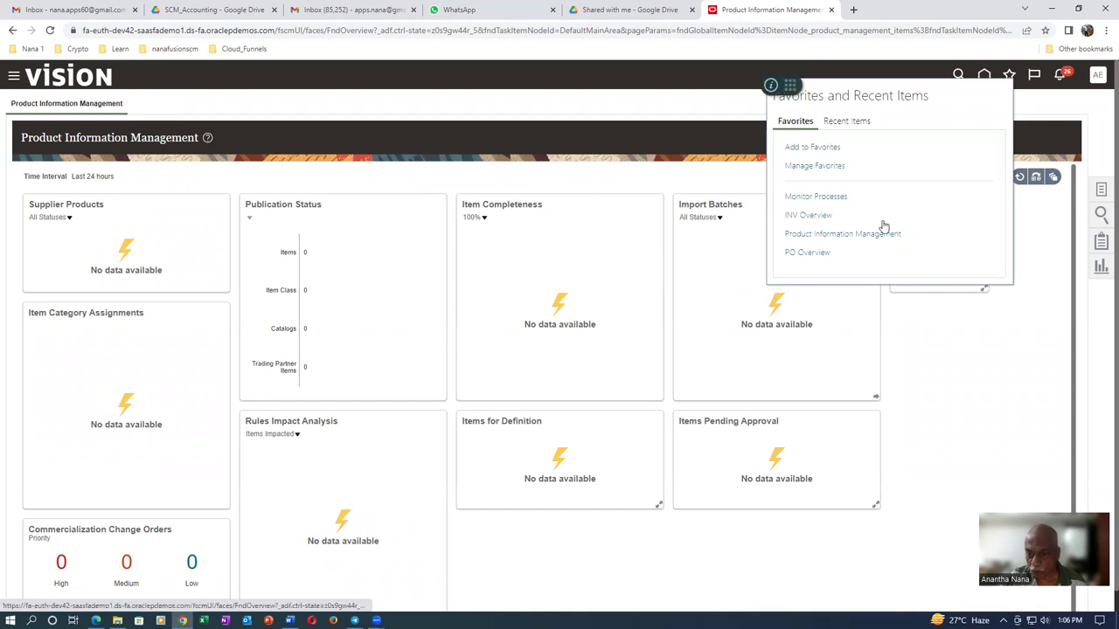
click(820, 219)
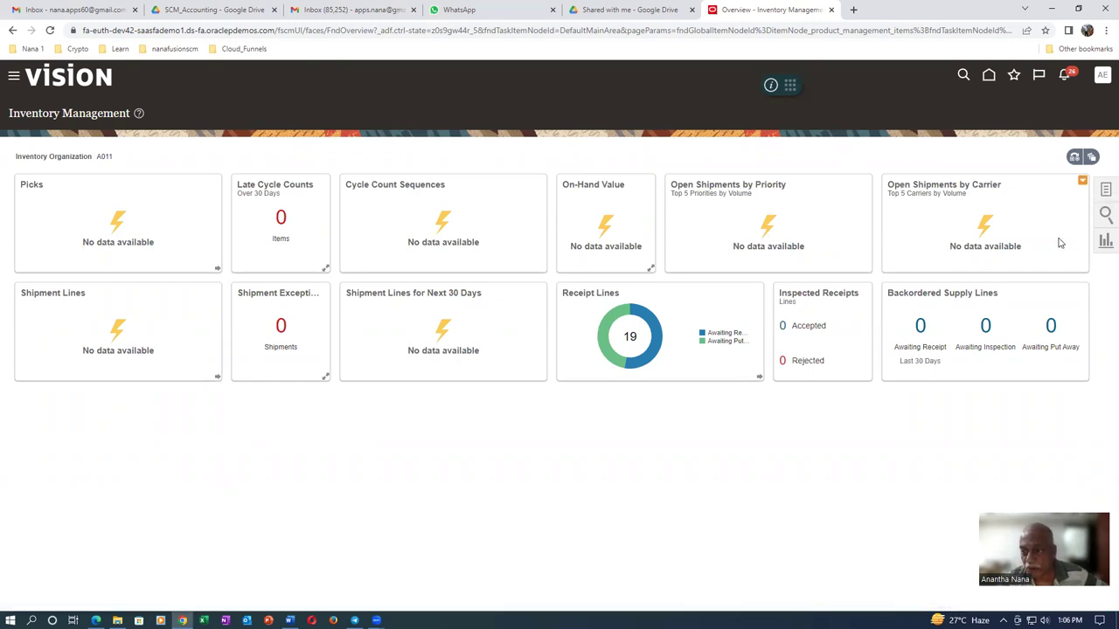
click(1105, 192)
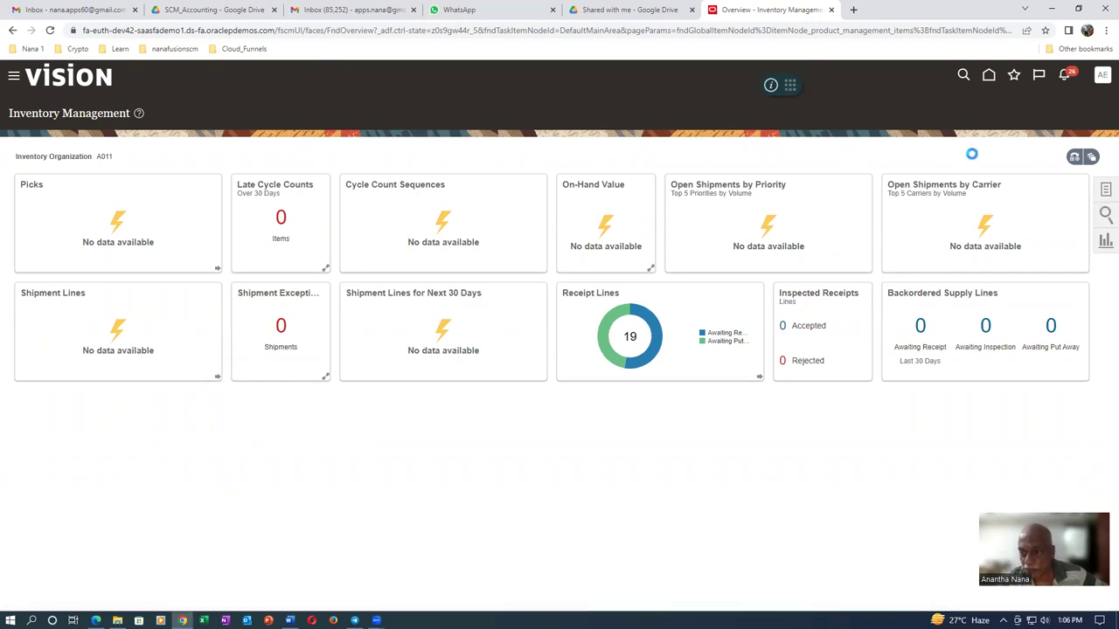
Start a miscellaneous transaction of type Miscellaneous Receipt
click(971, 158)
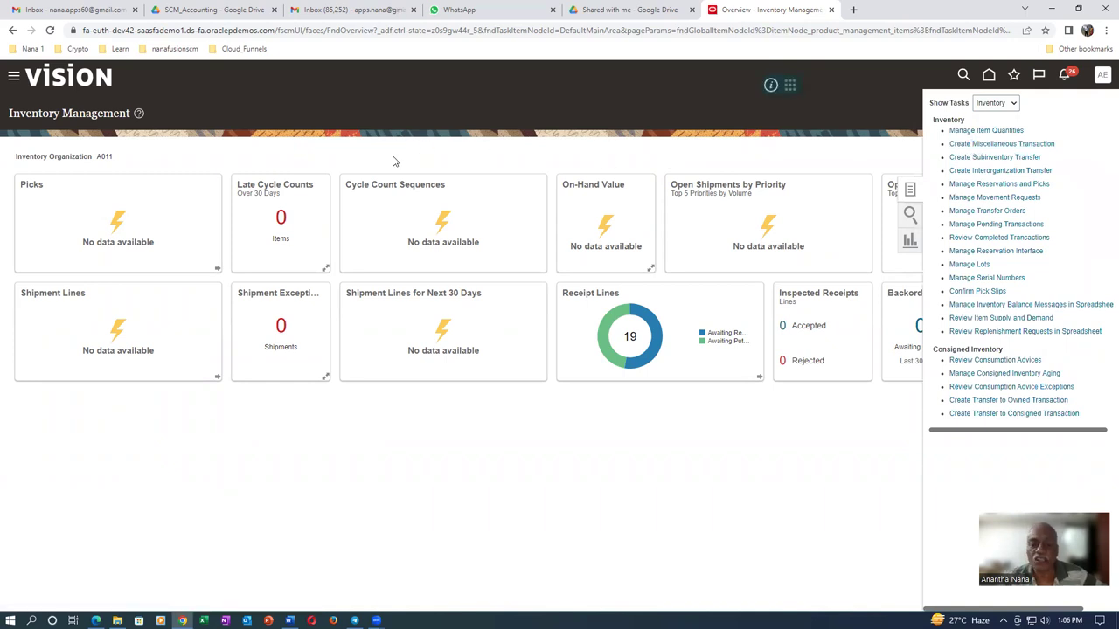
click(426, 208)
text(misc)
key(Tab)
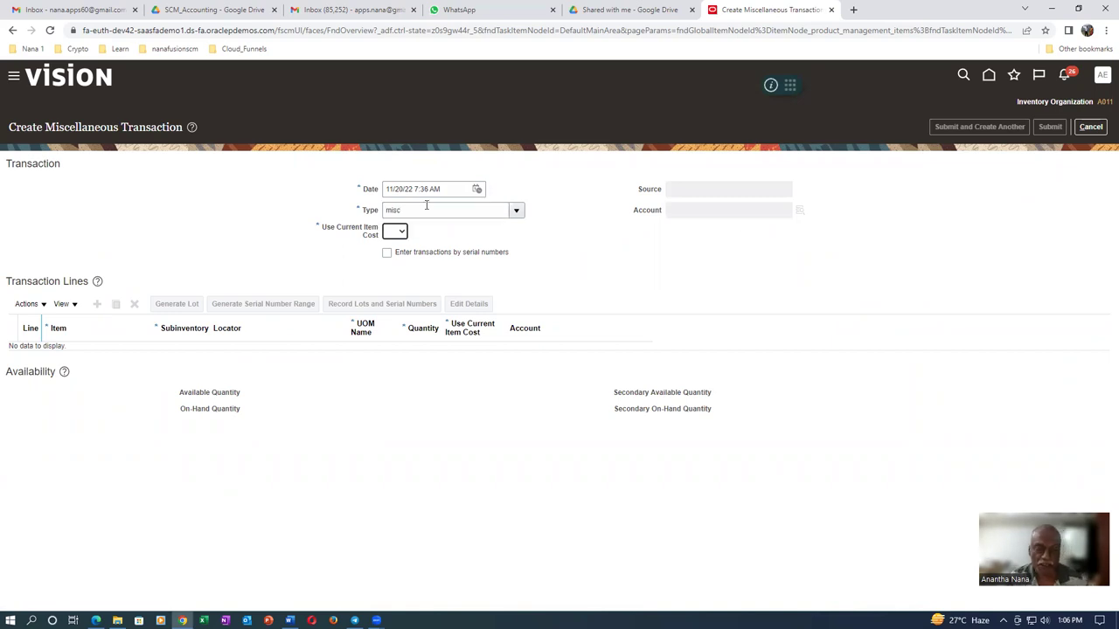
click(542, 384)
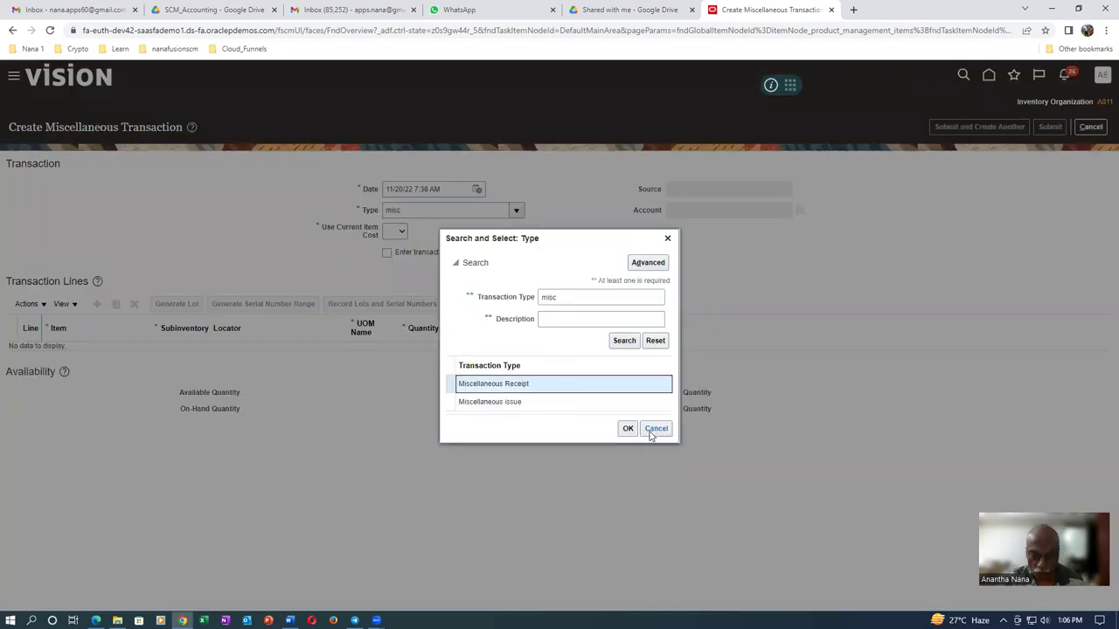
click(627, 428)
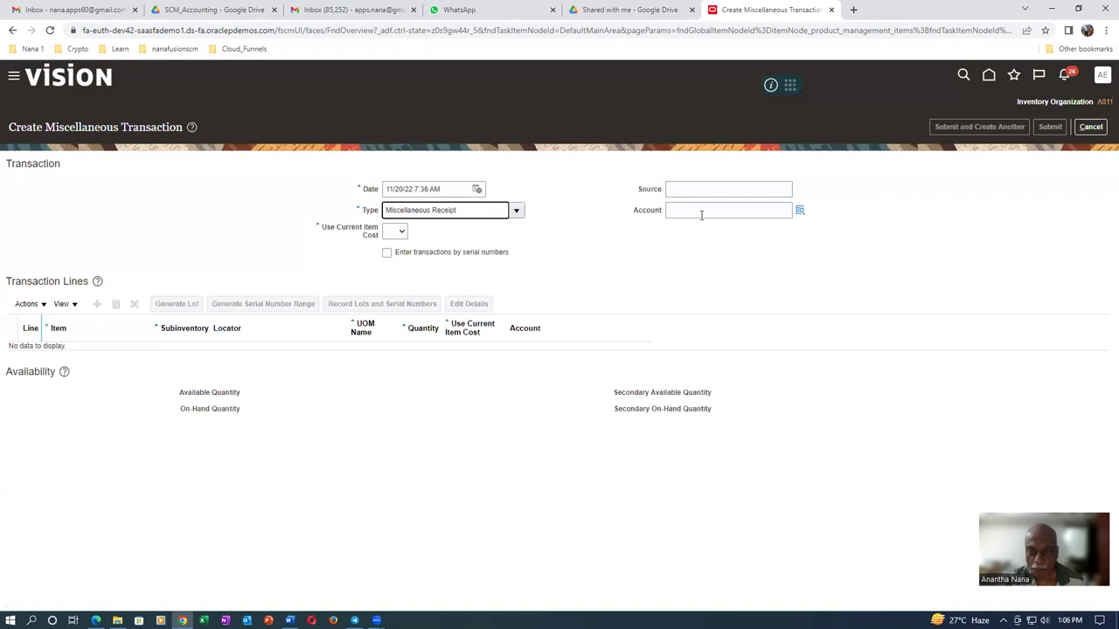
Enter account 10-100-1000, set Use Current Item Cost to Yes, and add line 1
click(701, 213)
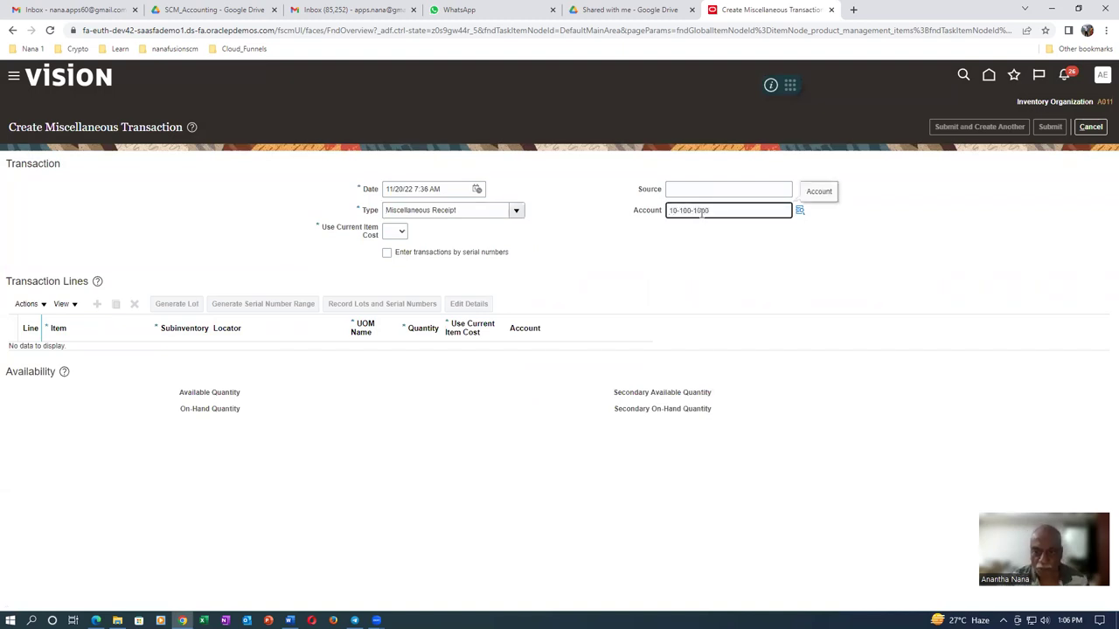
key(Tab)
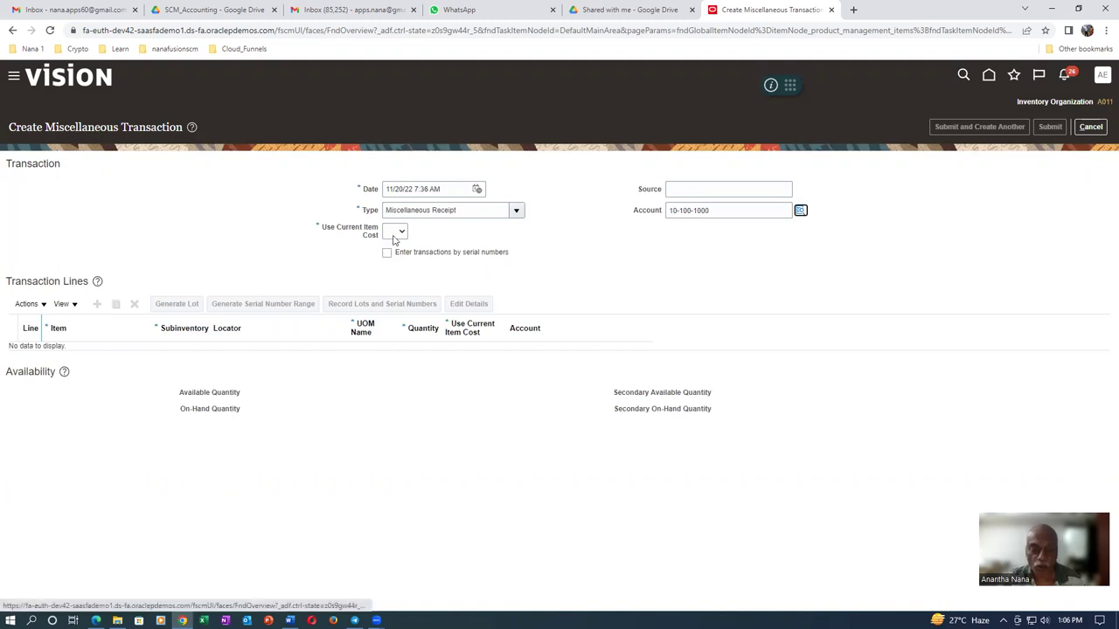
click(397, 232)
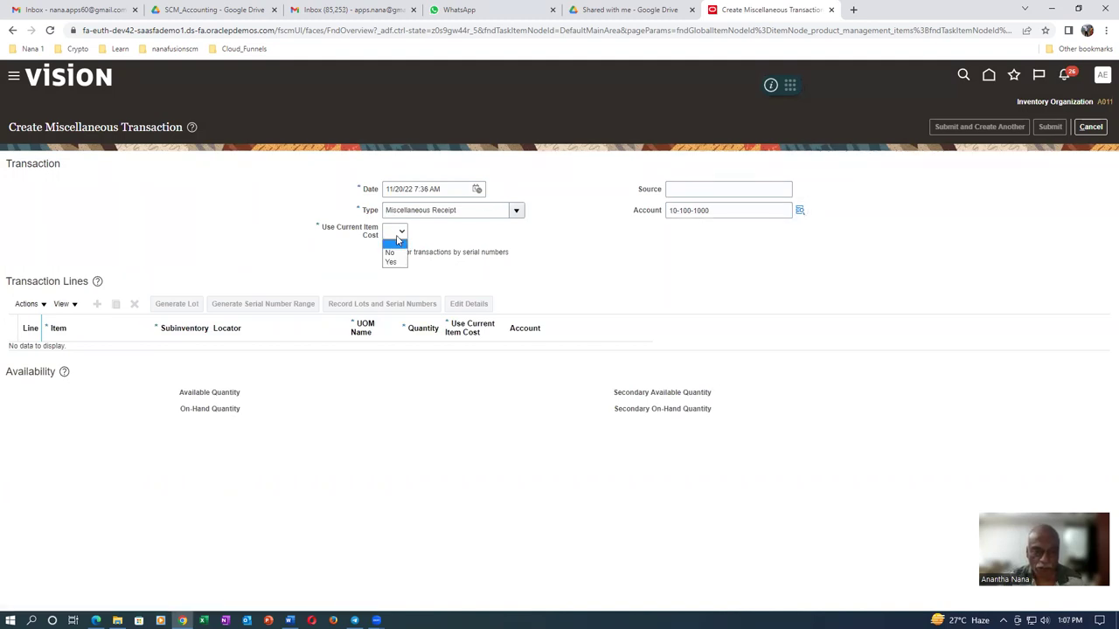
click(394, 263)
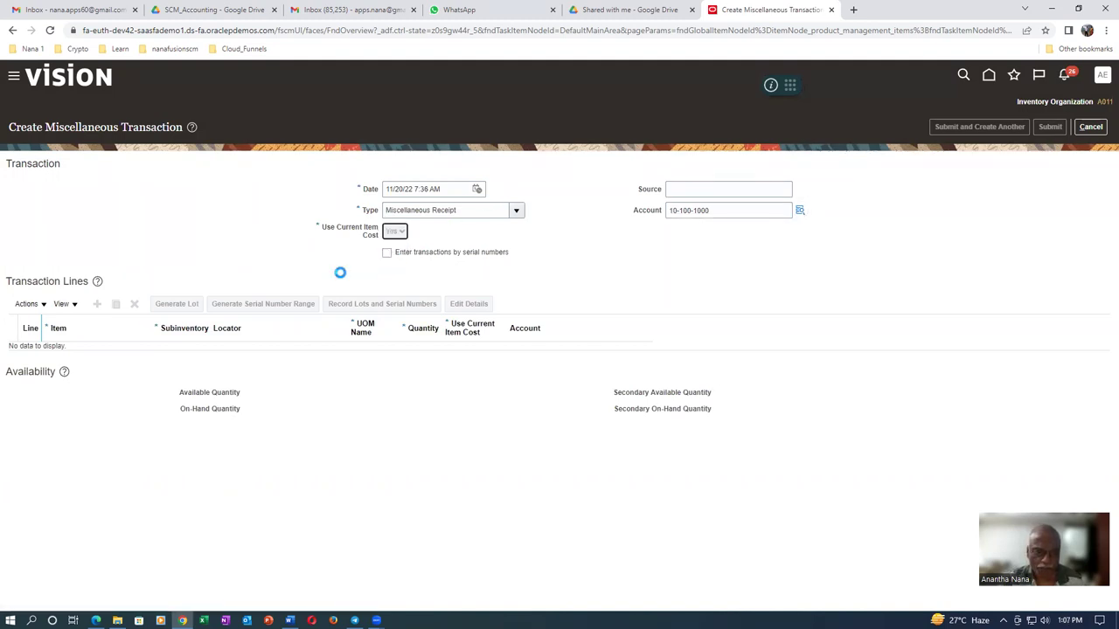
click(97, 306)
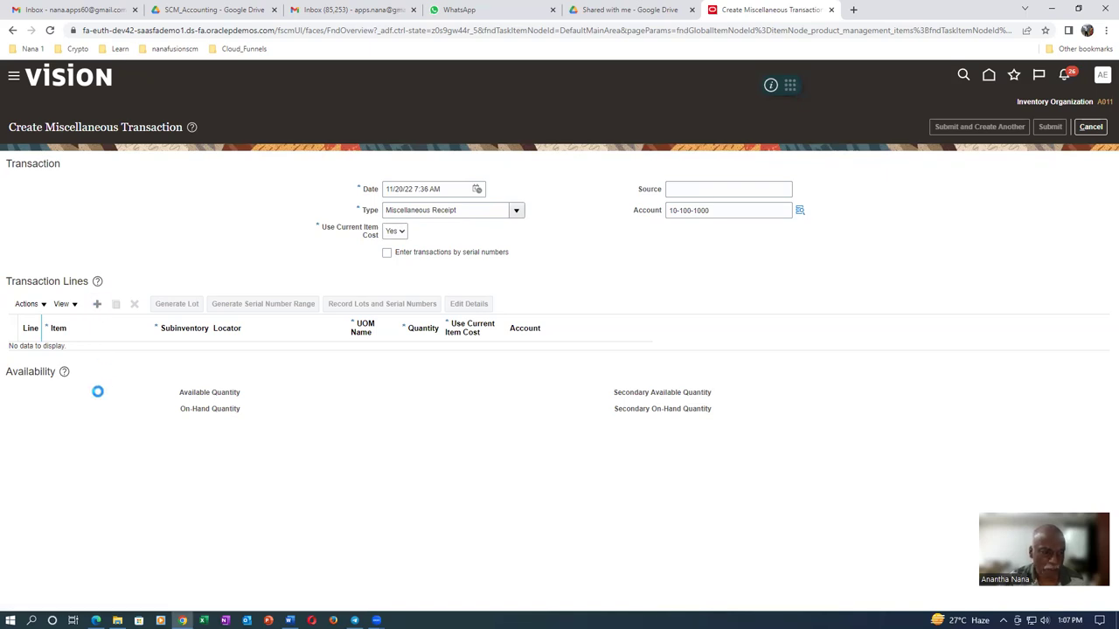
click(49, 354)
Fill line 1 with item a0120_vmi_test_item_2, subinventory A011_RMS_1, quantity 75
text(A0120)
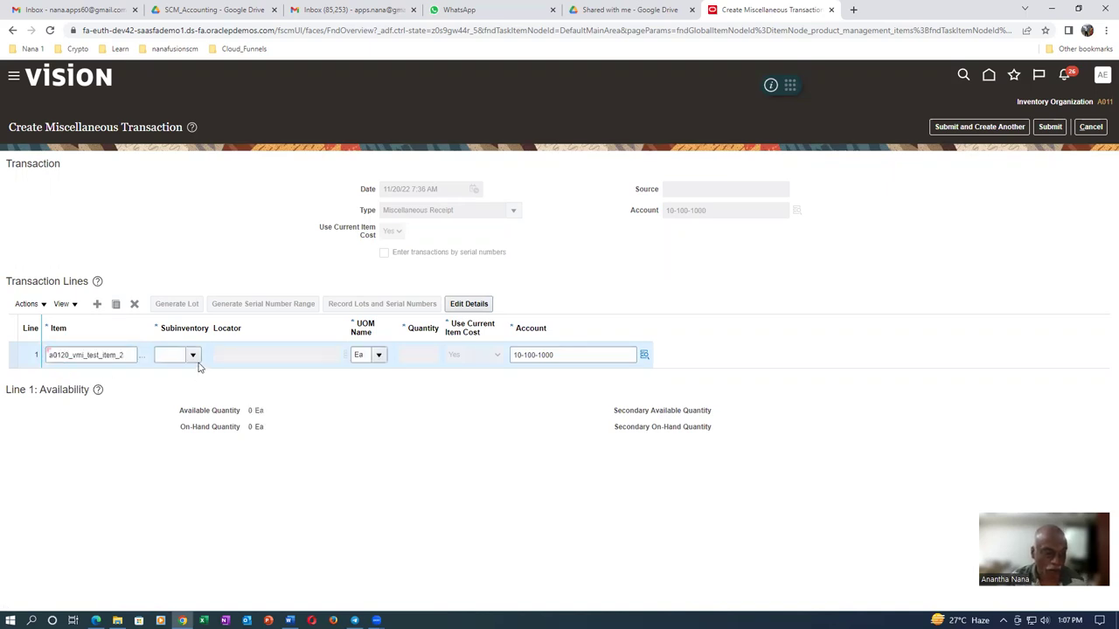
click(193, 356)
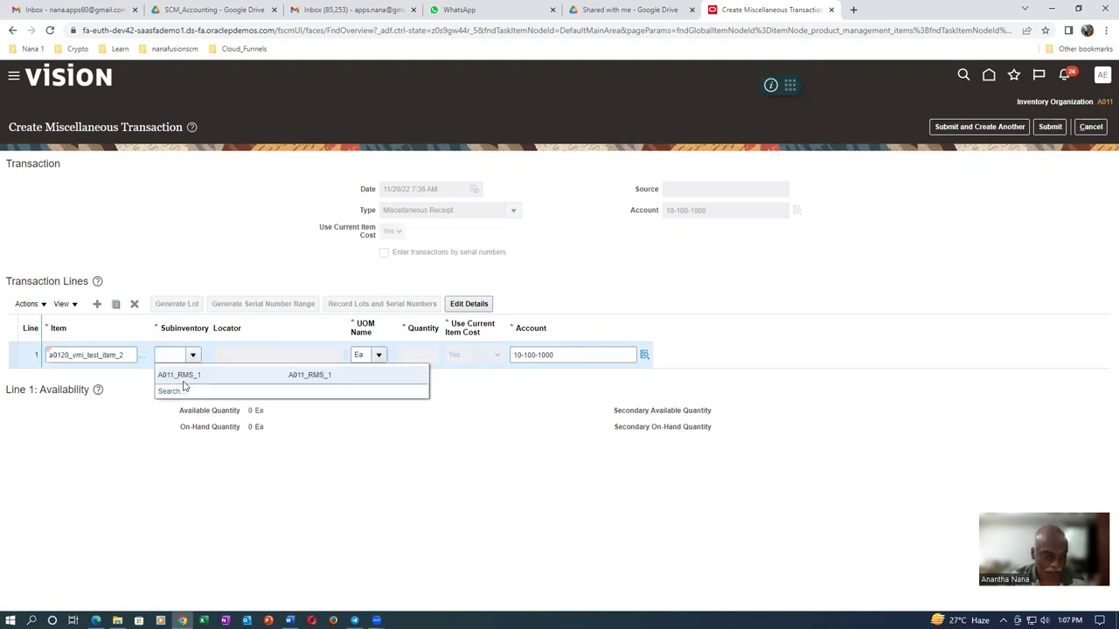
click(186, 376)
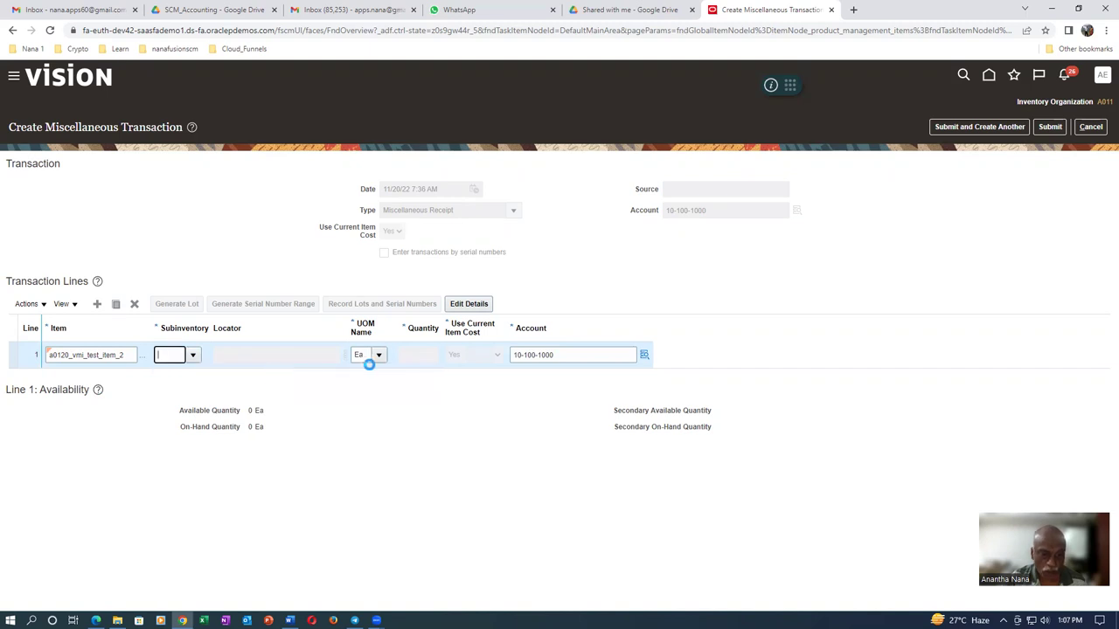
click(428, 357)
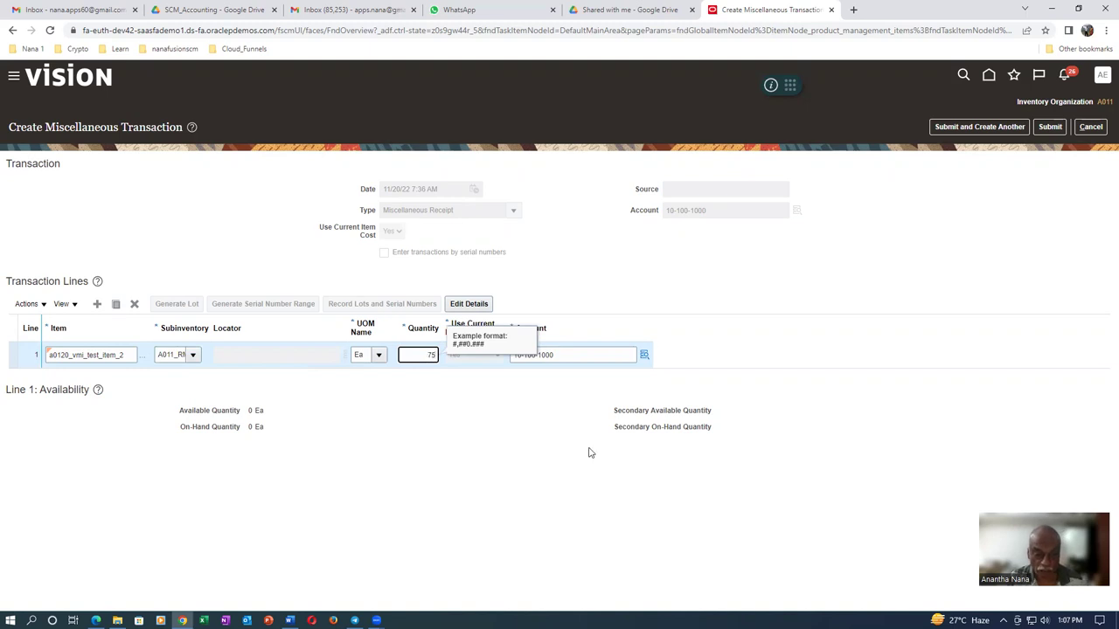
click(542, 470)
Submit the receipt, acknowledge the success message, and duplicate the browser tab
click(1049, 129)
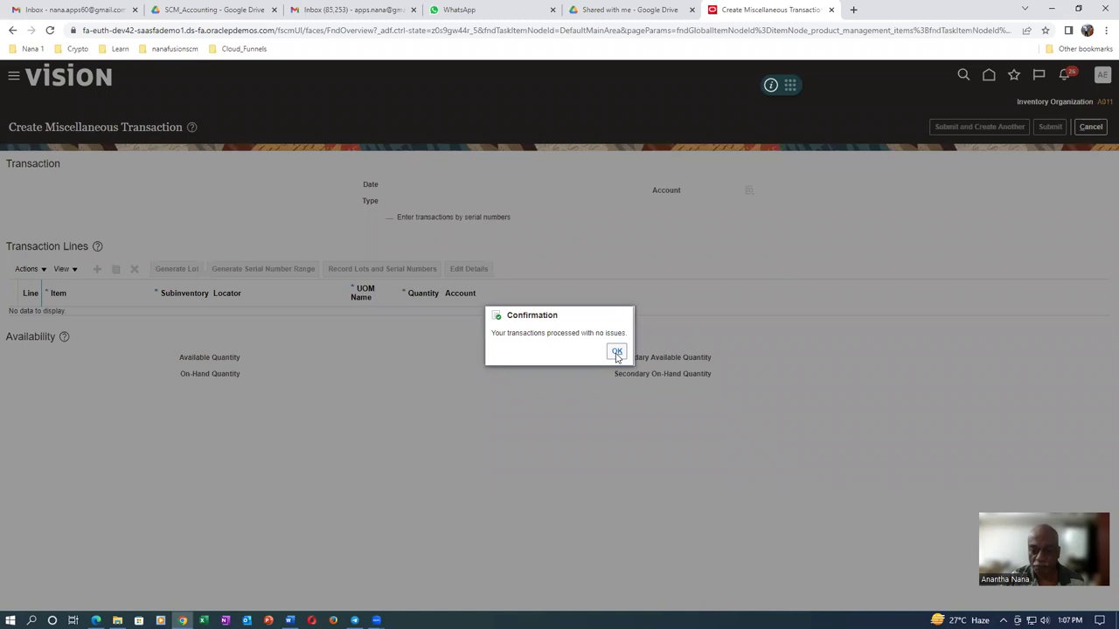
click(617, 352)
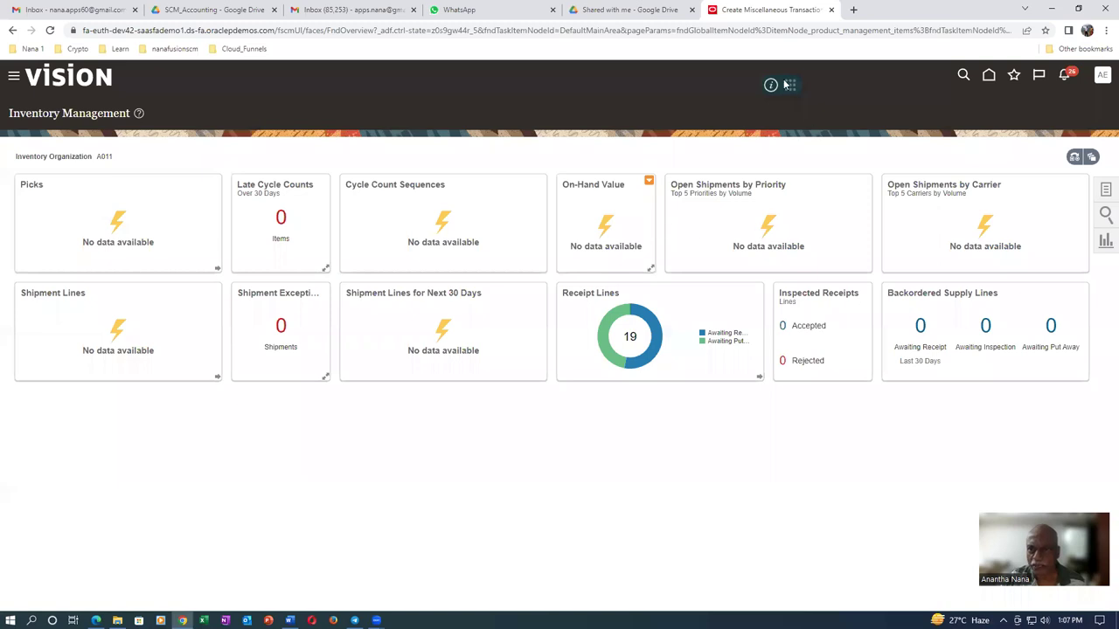
right_click(783, 11)
click(819, 93)
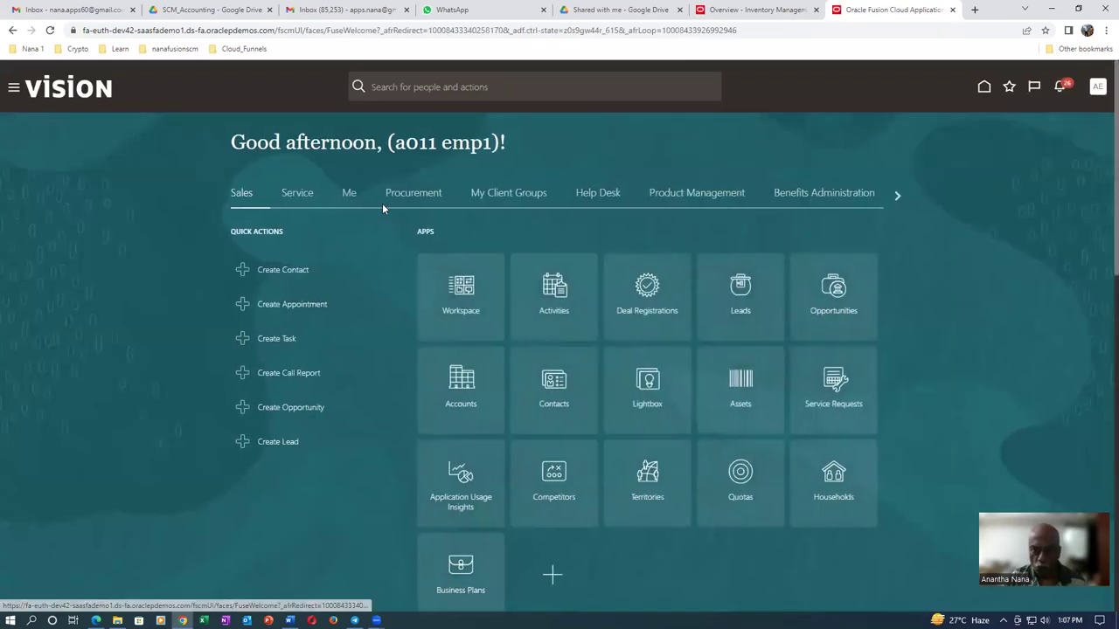
Go to the Suppliers overview from the procurement apps and start creating a supplier
click(400, 197)
click(834, 301)
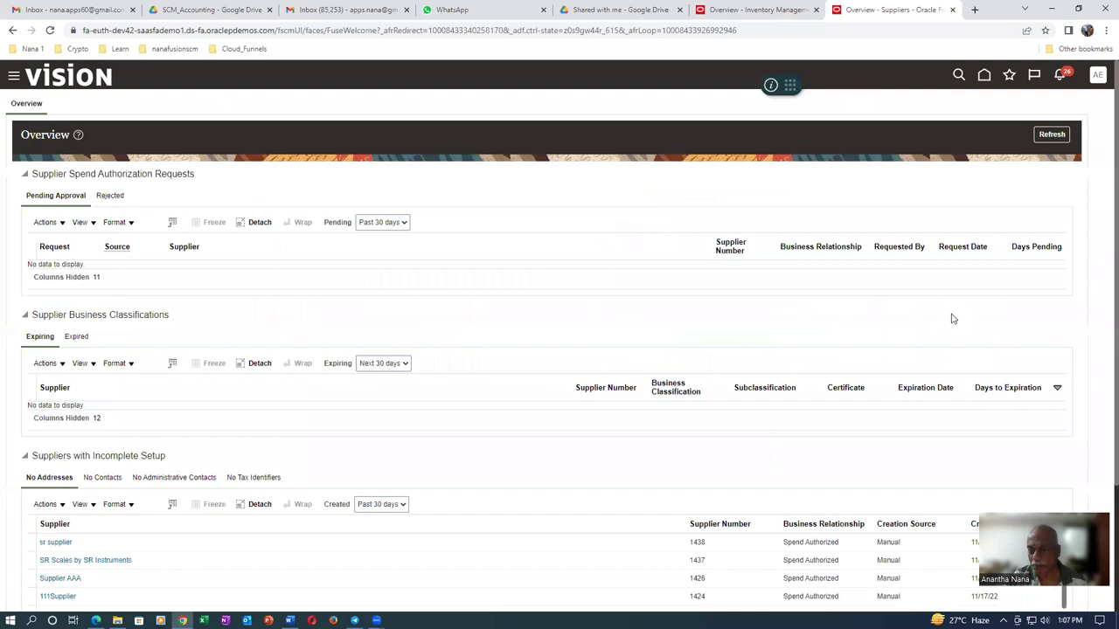
click(1101, 192)
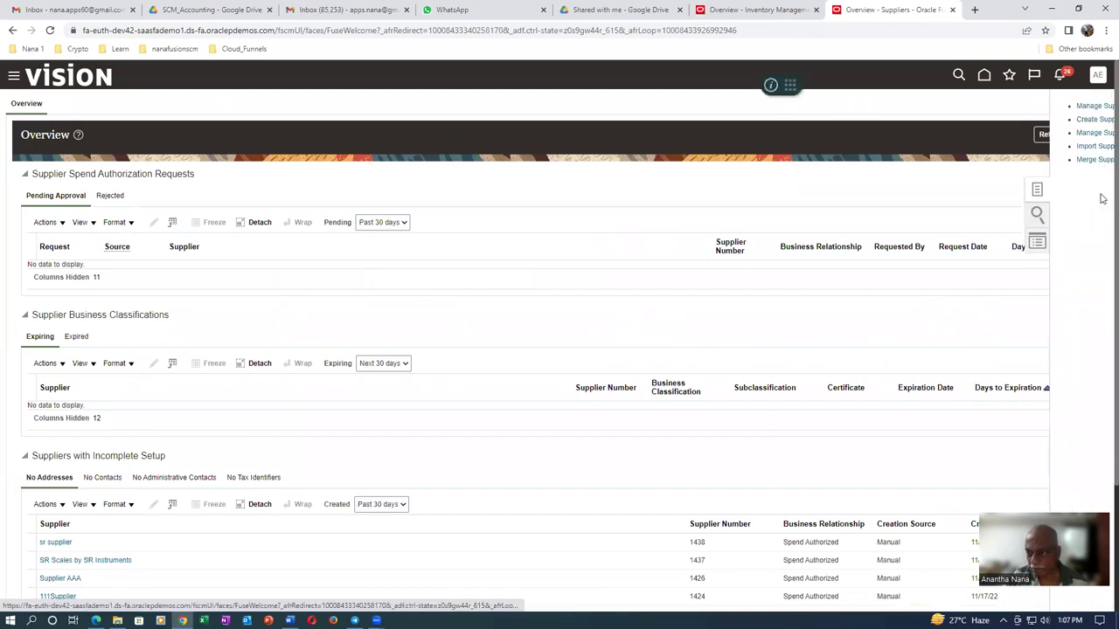
click(971, 119)
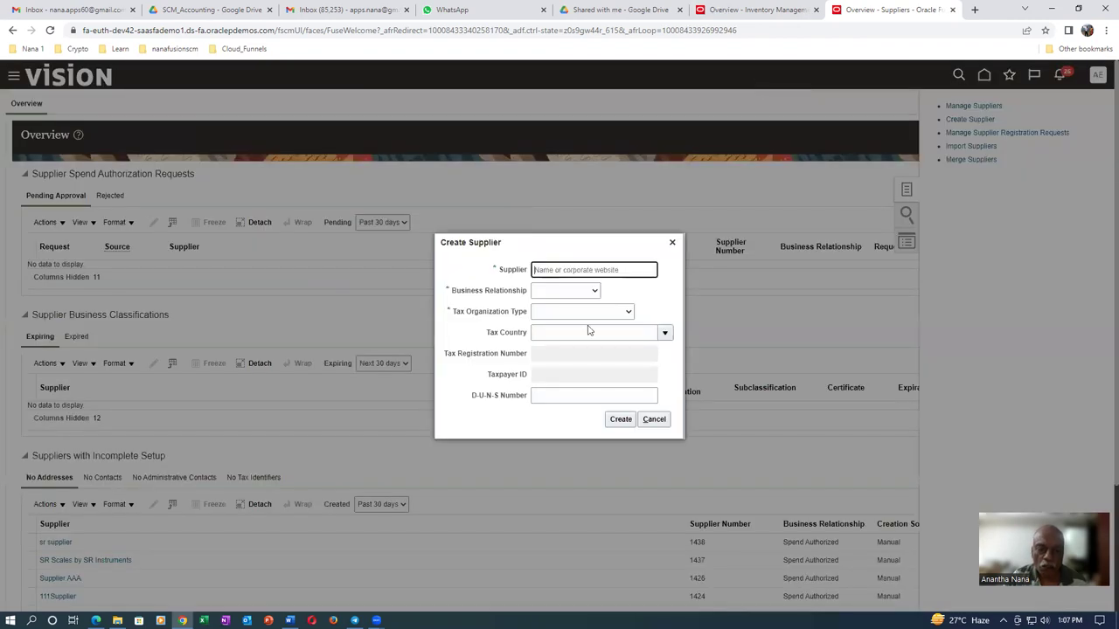
Create supplier a0120_vmi_sup as a Spend Authorized corporation
text(a01)
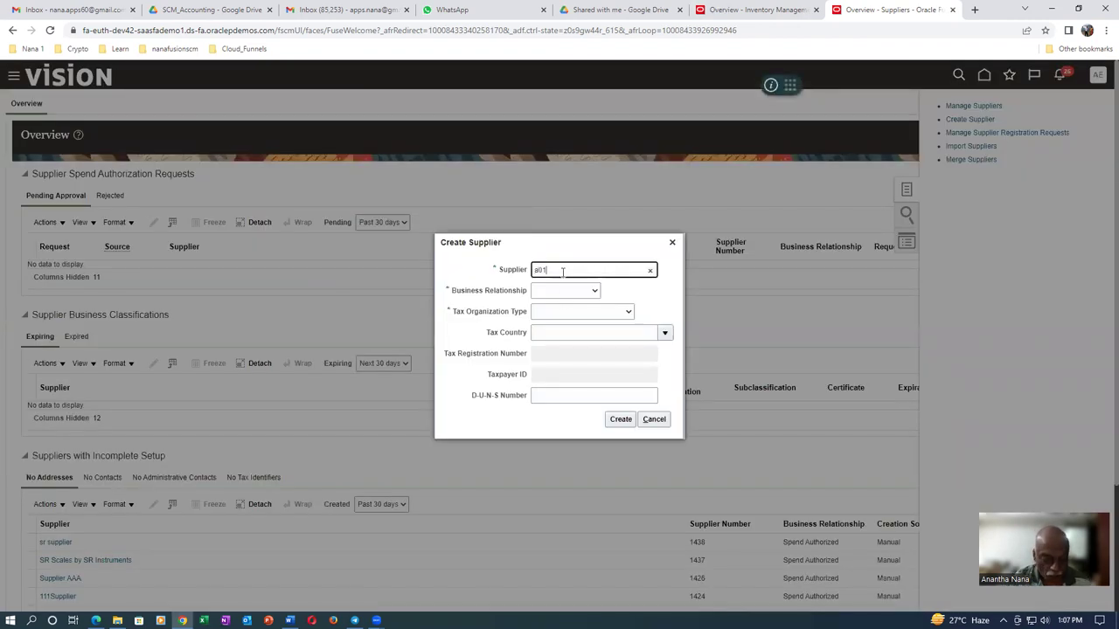
text(20_vn)
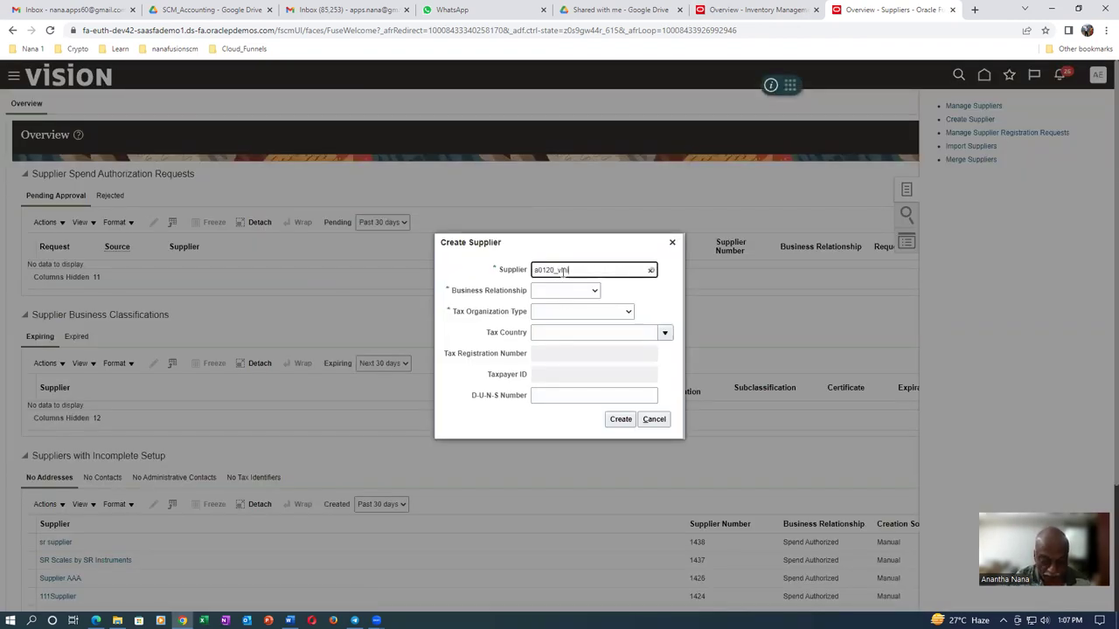
text(i_sup)
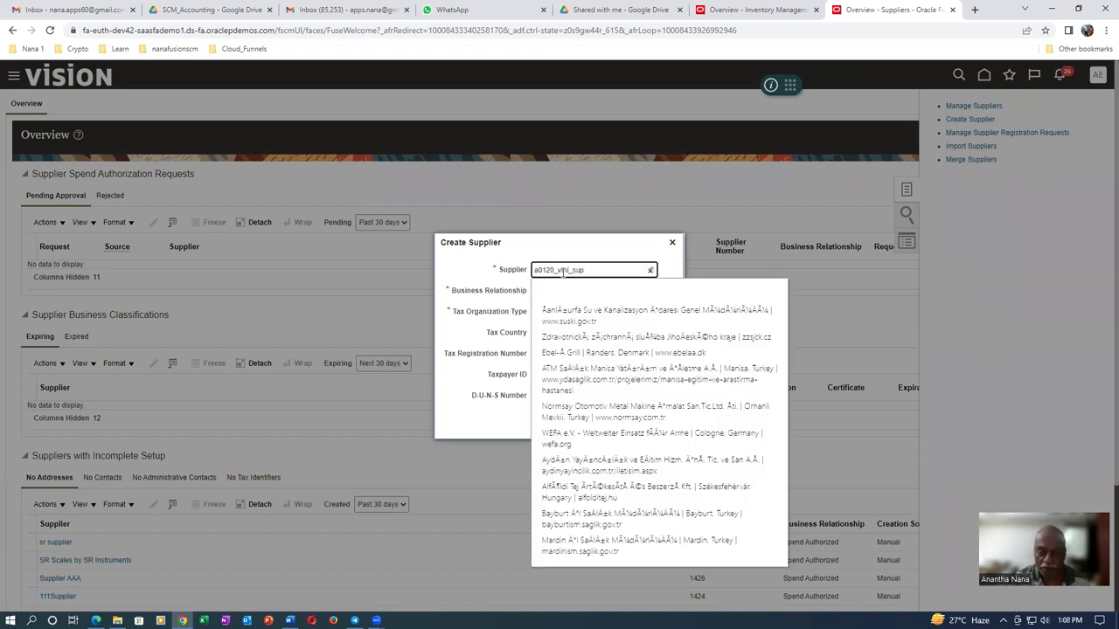
click(634, 253)
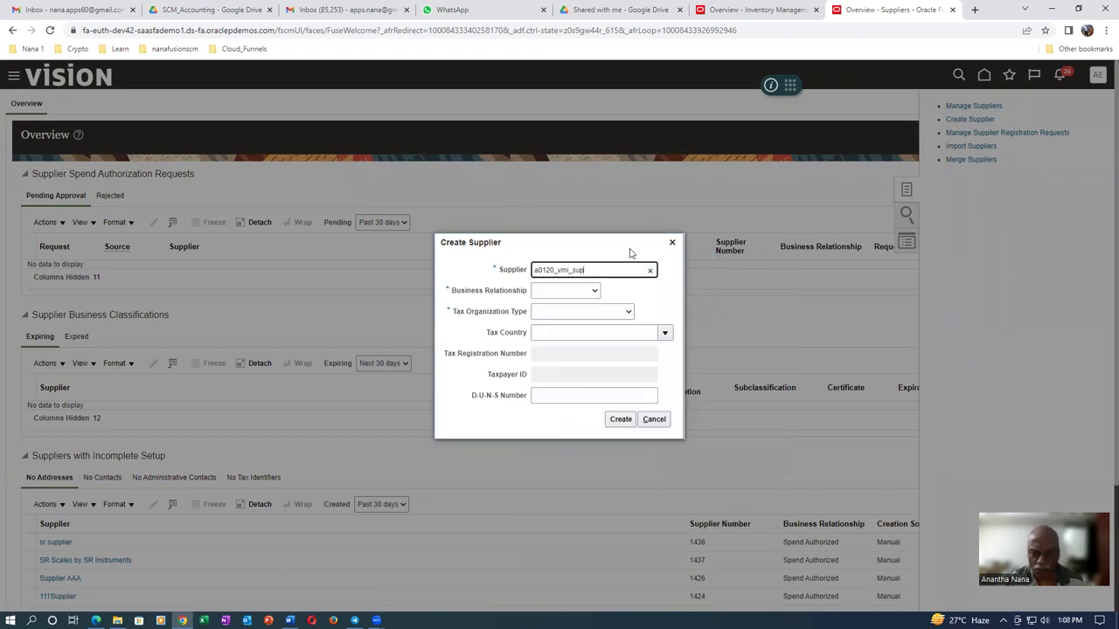
click(563, 294)
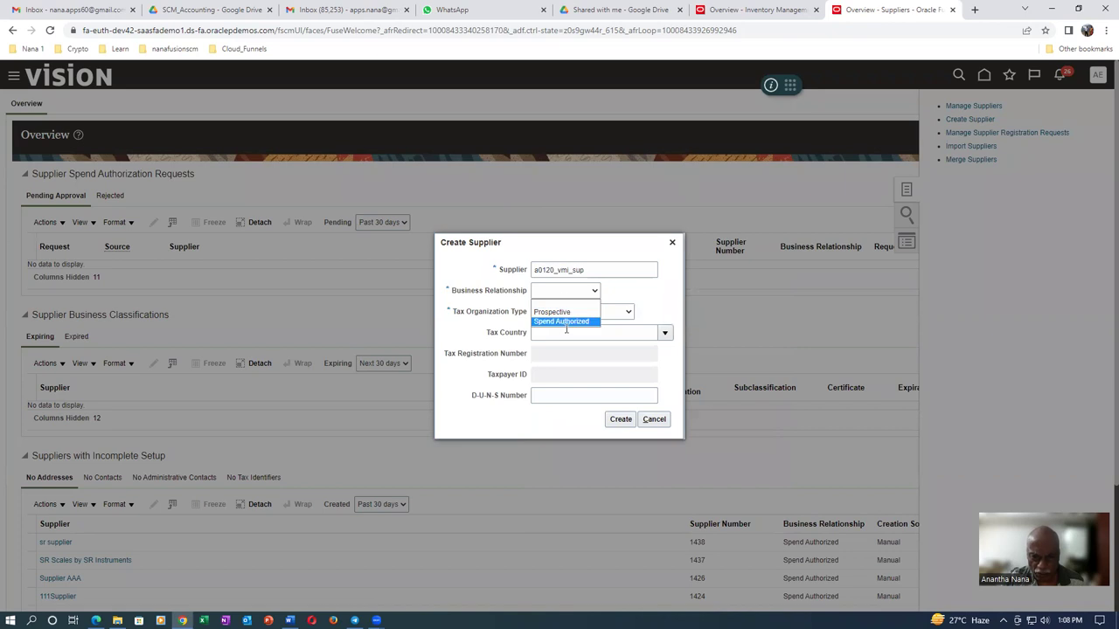
click(568, 323)
click(577, 315)
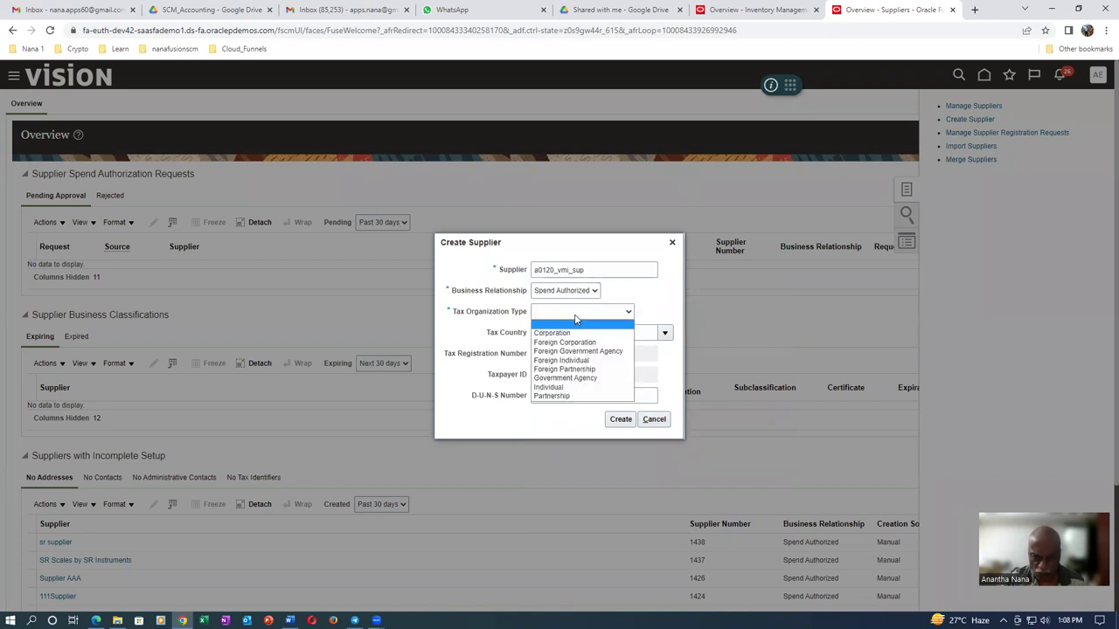
click(578, 330)
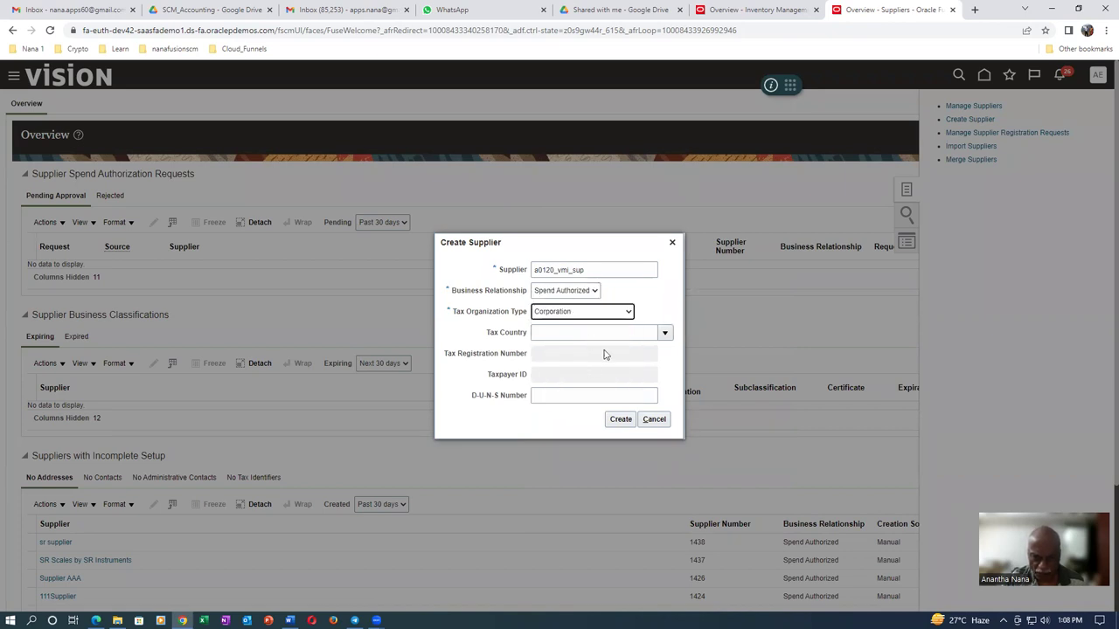
click(619, 421)
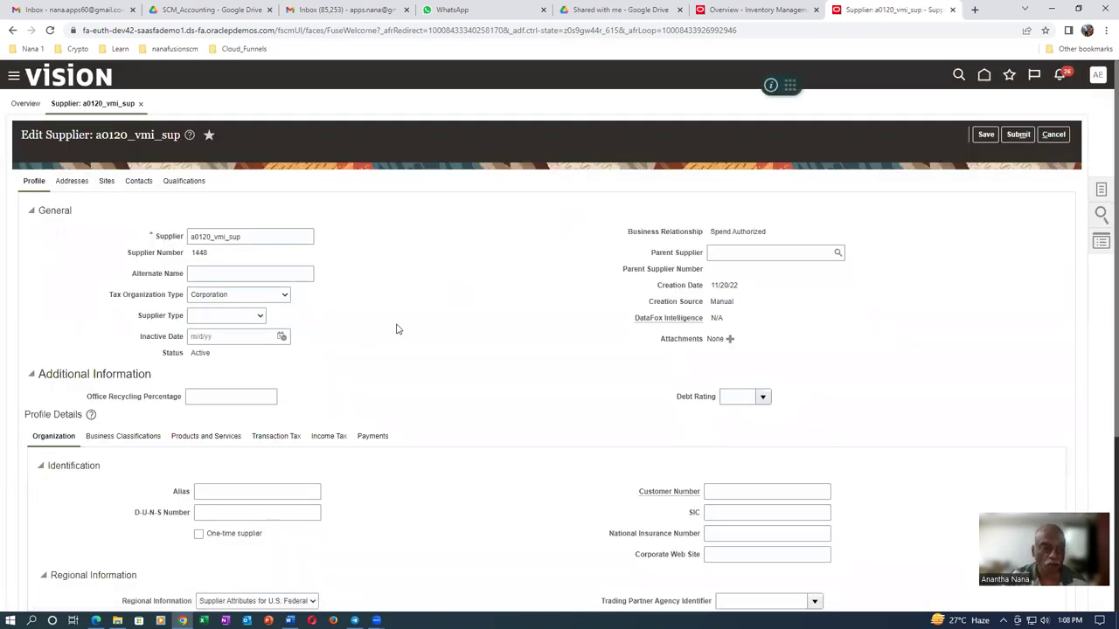
Review the supplier's payment methods and save the new supplier a0120_vmi_sup
scroll(399, 329, down, 2)
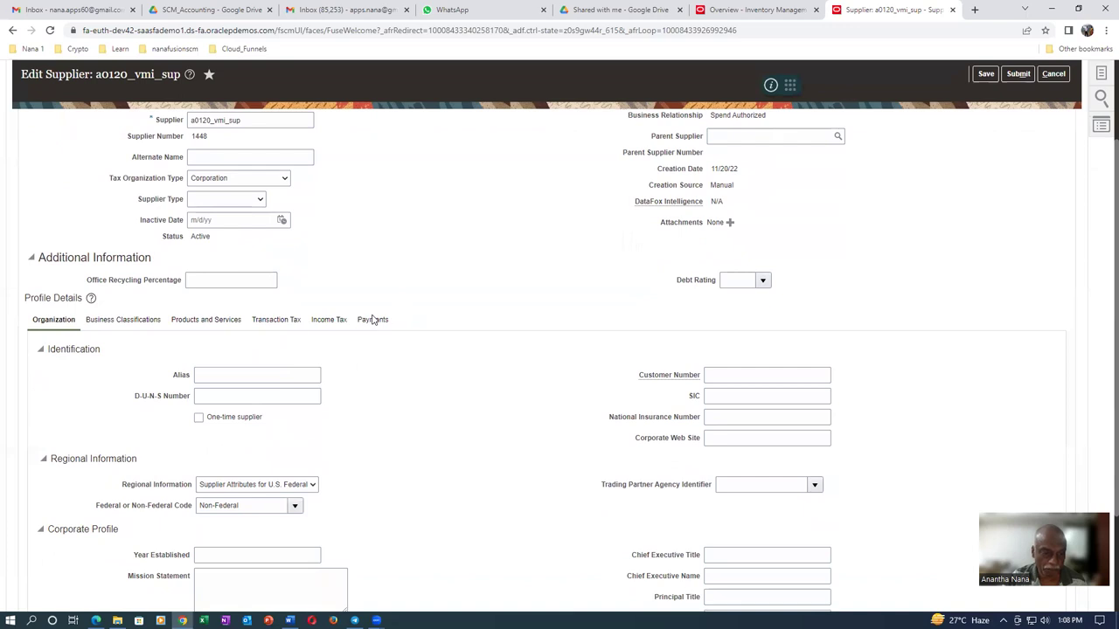
click(372, 320)
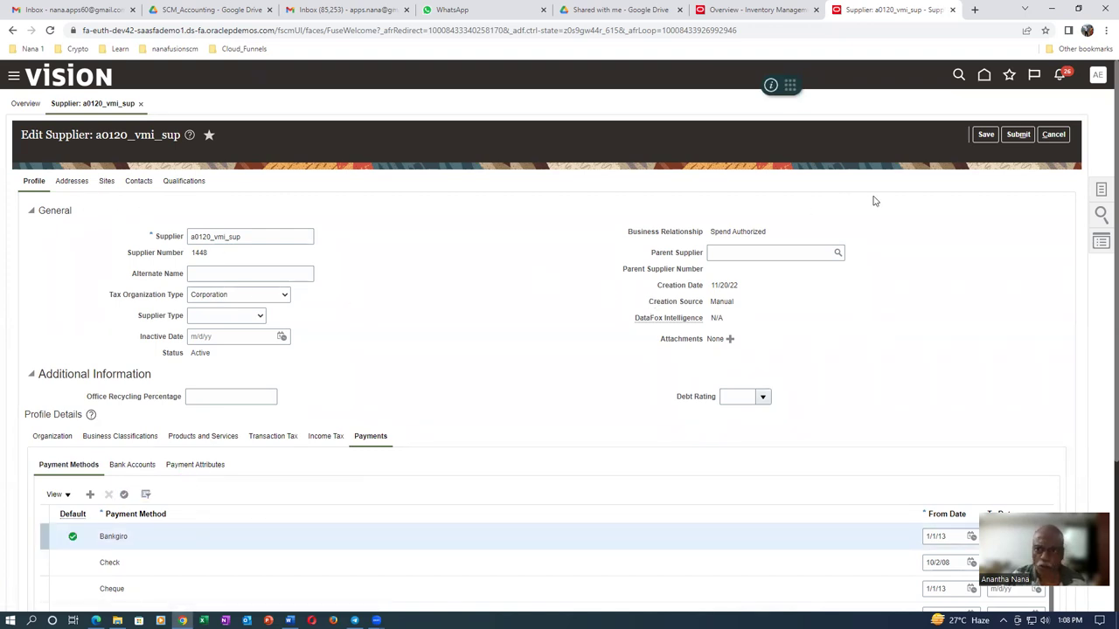
click(987, 133)
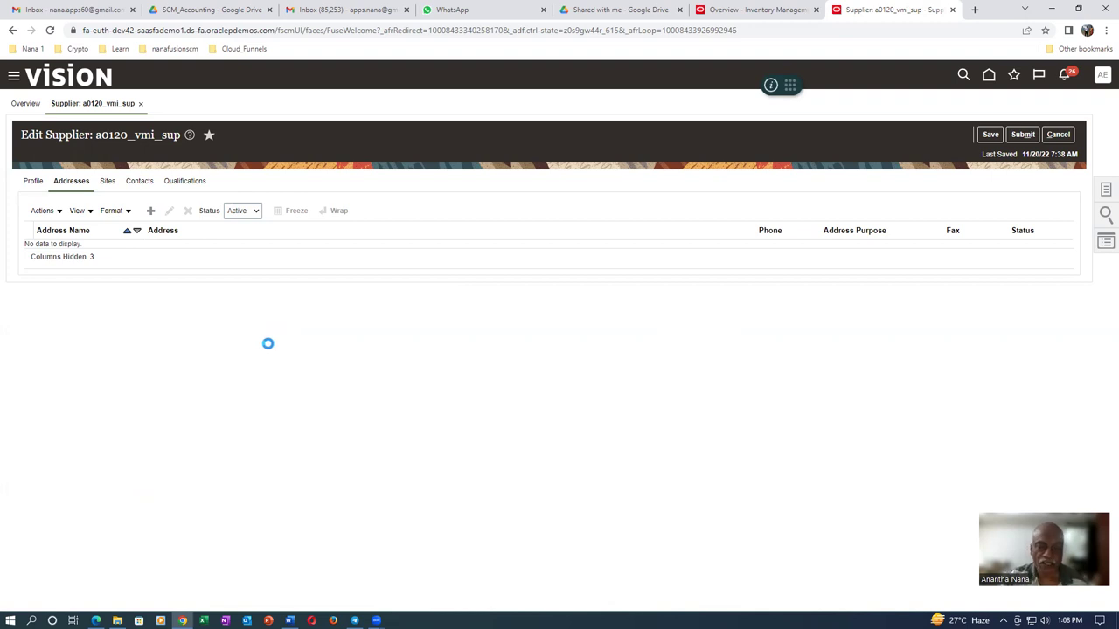
Start a new address named a0120_address_name with country United States
click(193, 189)
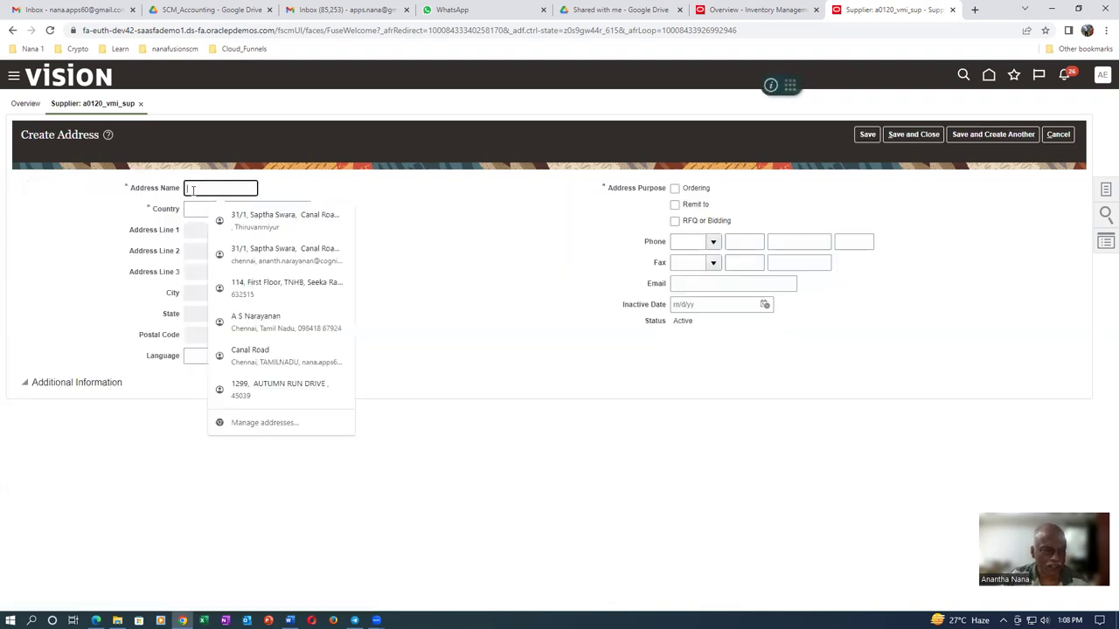
text(a0120_a)
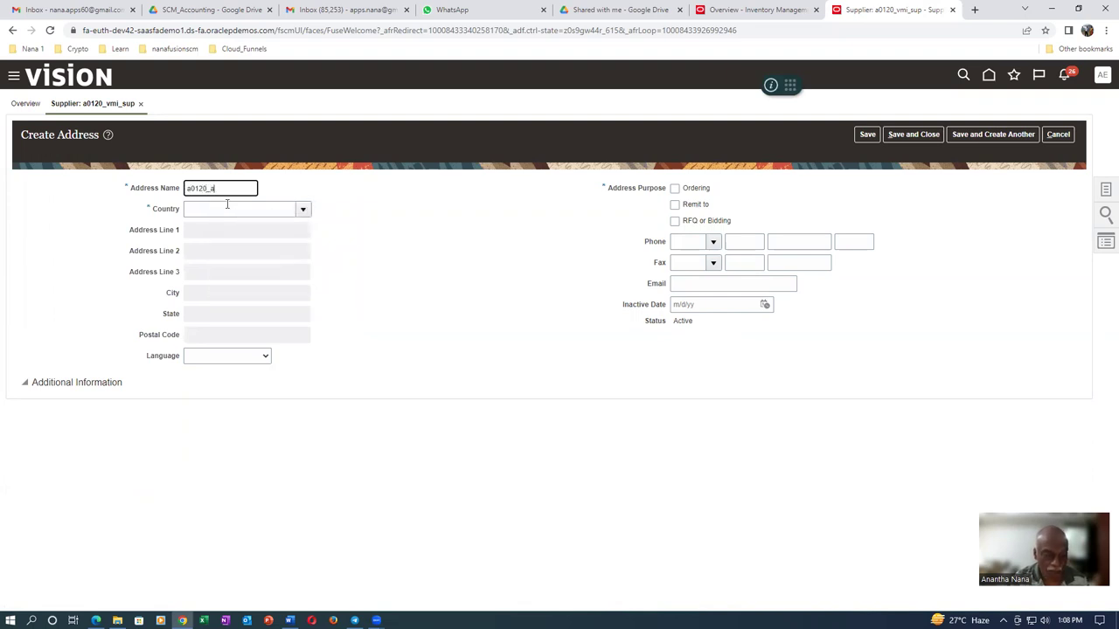
text(ddress_name)
click(218, 208)
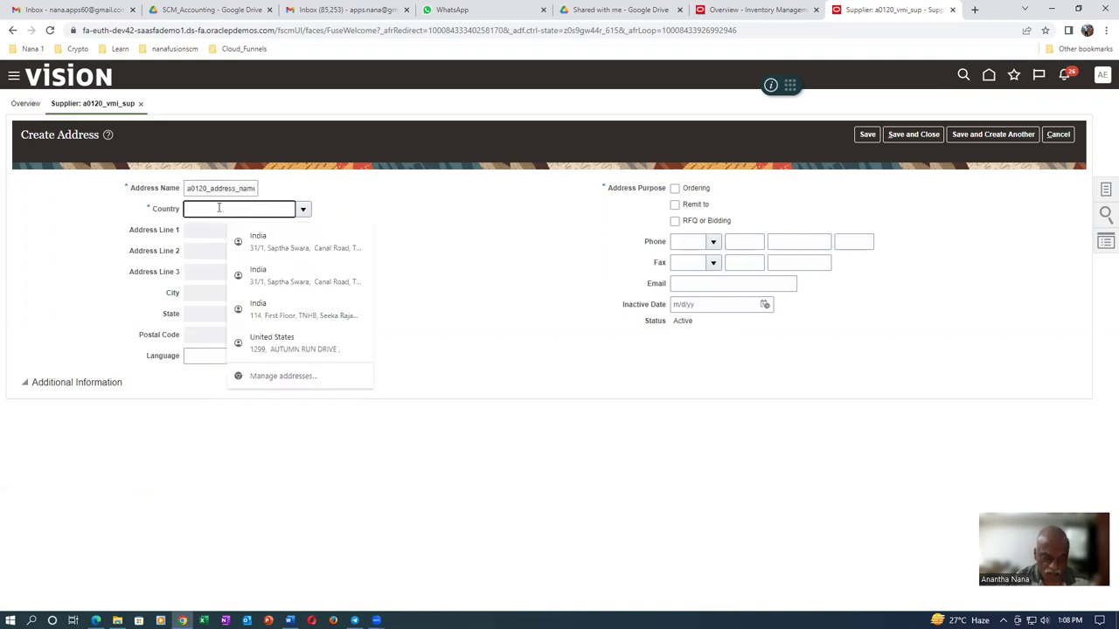
text(United sta)
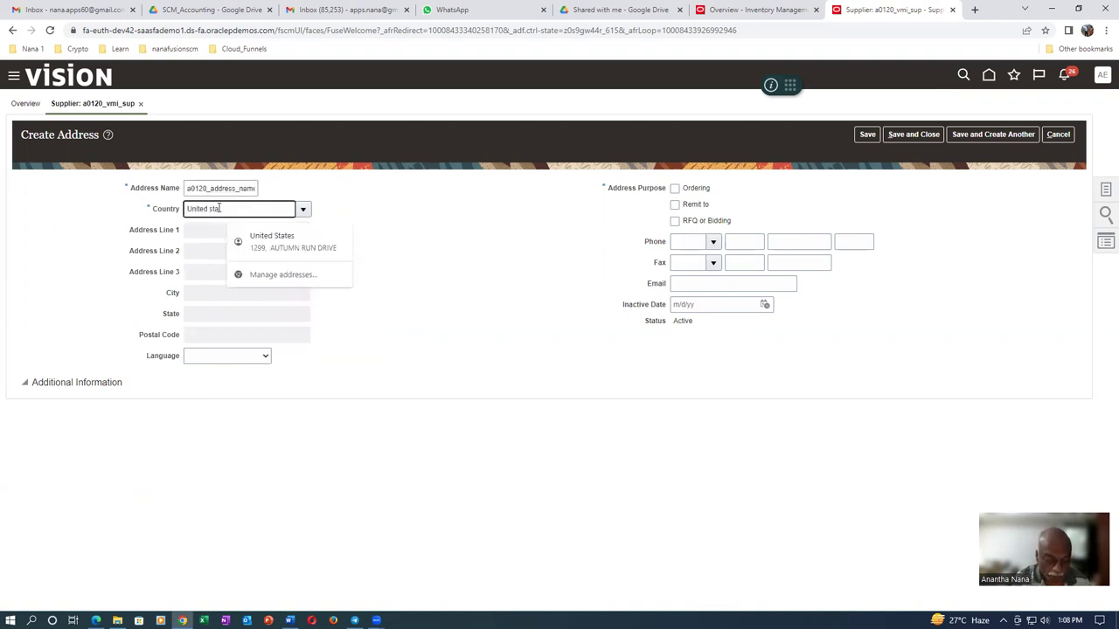
key(Tab)
click(515, 378)
click(648, 423)
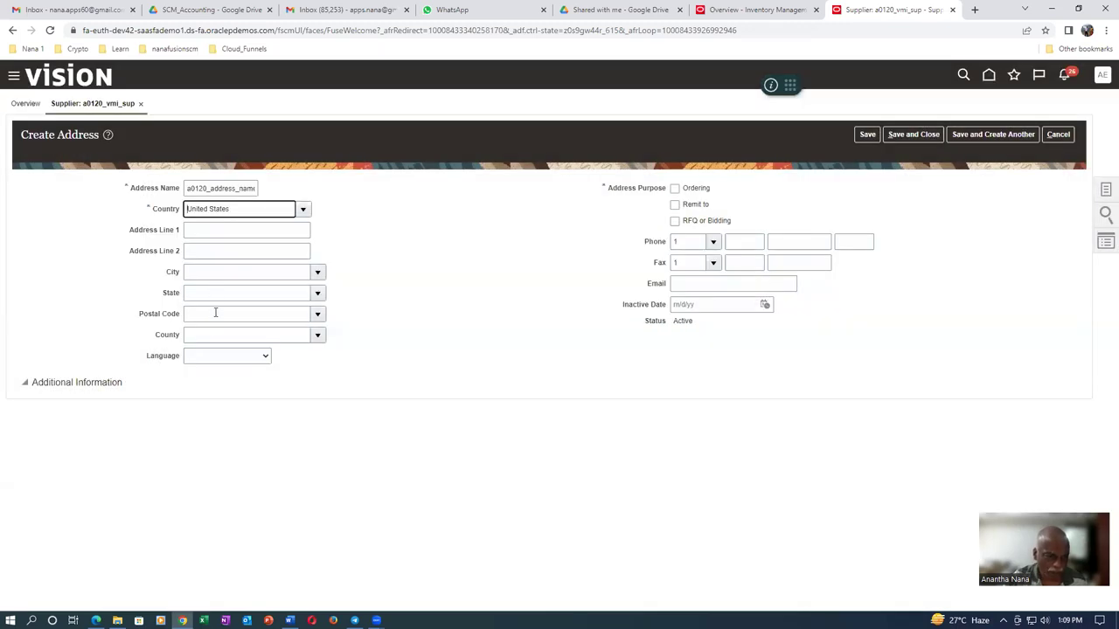
Set the address postal code to 10020, Manhattan, New York
click(215, 313)
text(10020)
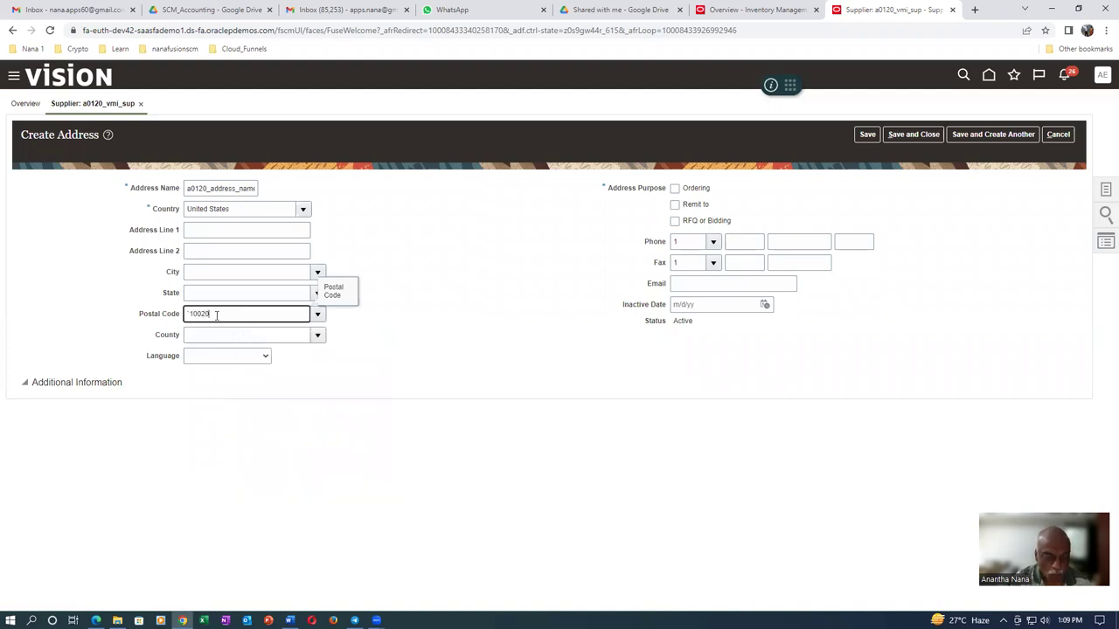
key(Tab)
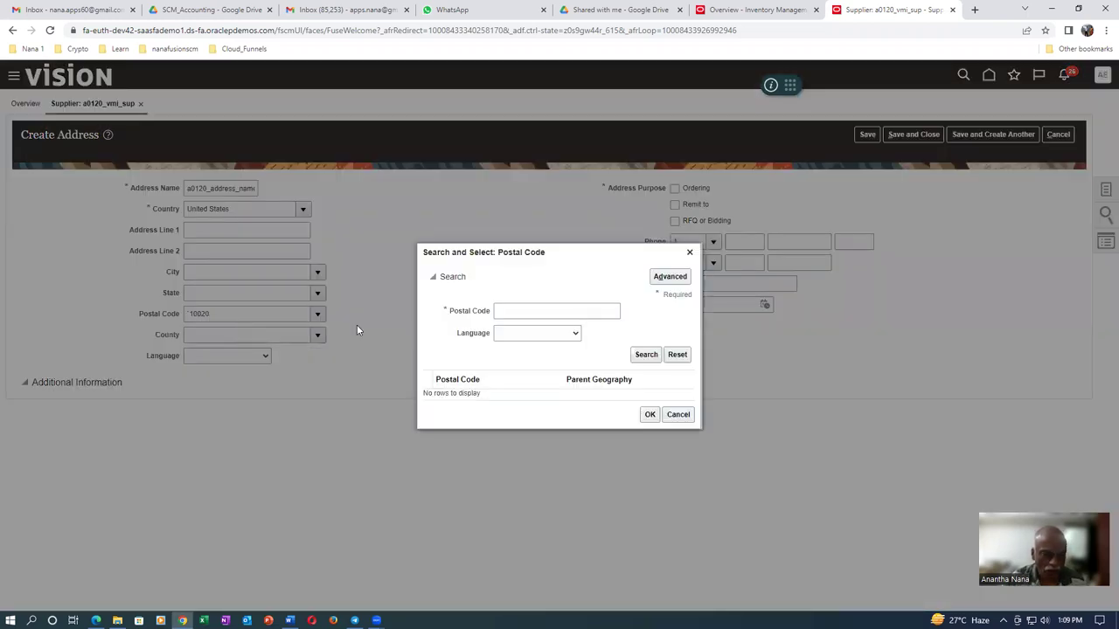
click(678, 416)
drag(234, 316, 169, 324)
text(10020)
key(Tab)
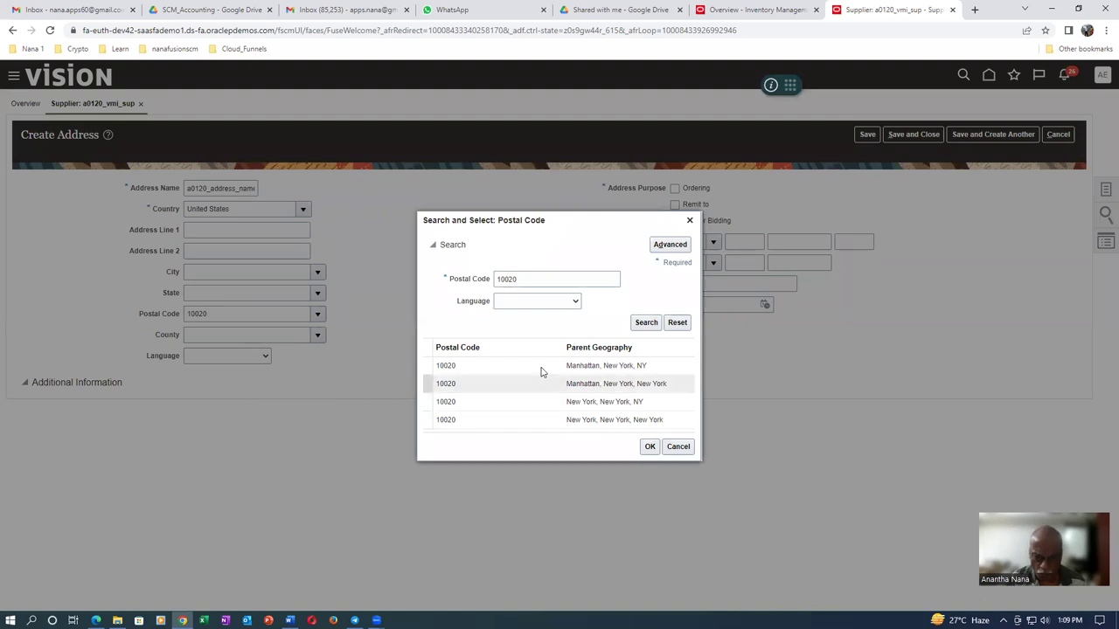
click(539, 384)
click(650, 447)
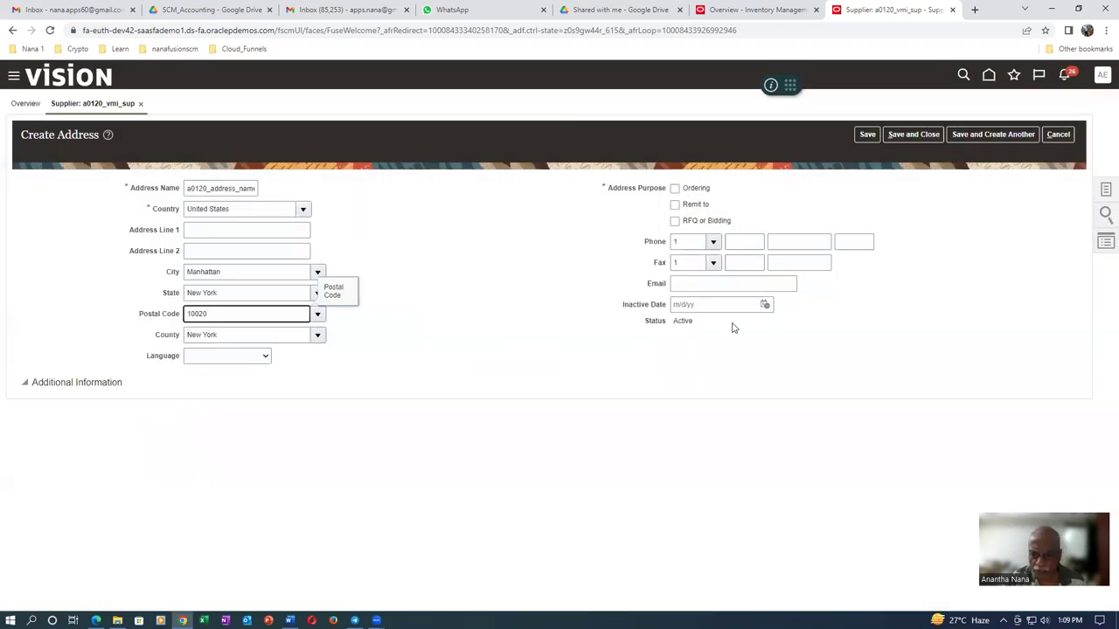
Enter address line a012, mark it Ordering and Remit to, add the e-mail, and save
click(204, 231)
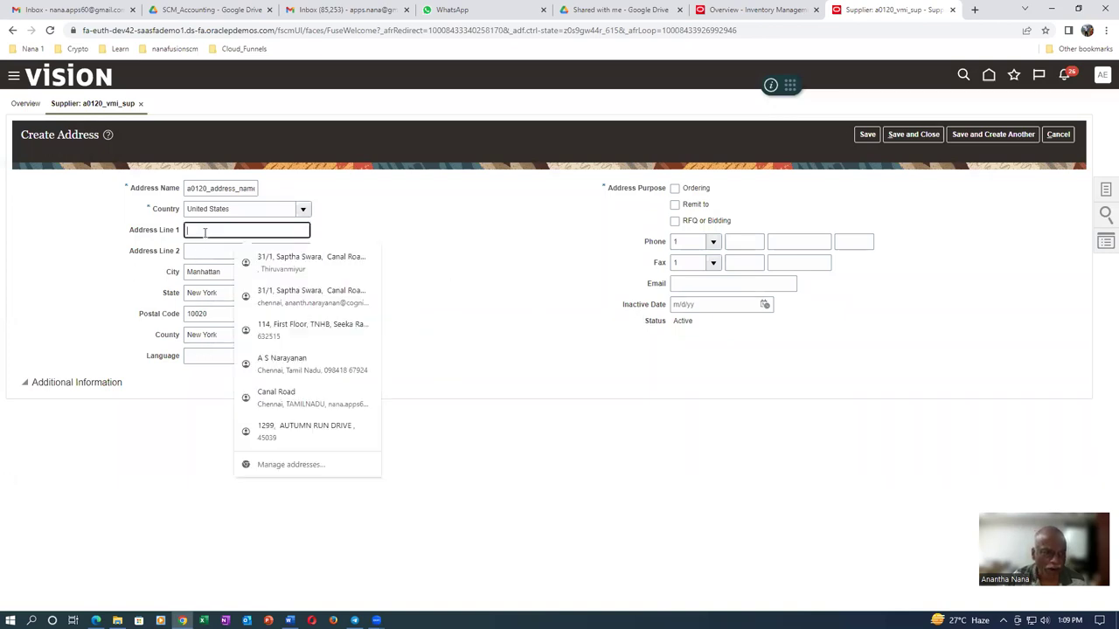
text(a0120 address line 1)
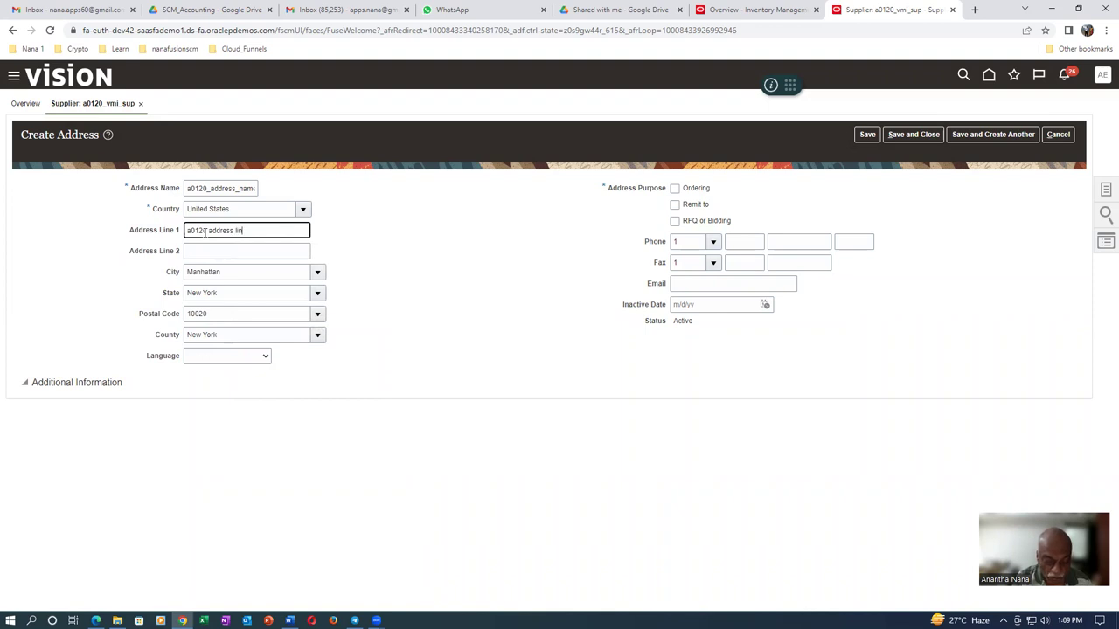
click(675, 189)
click(674, 205)
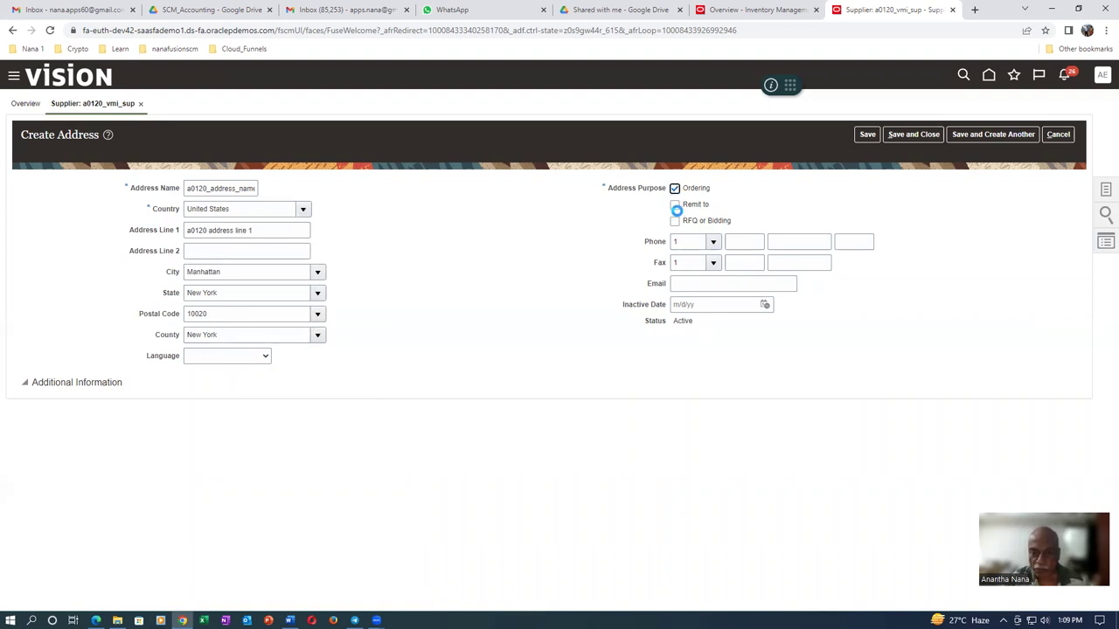
click(720, 283)
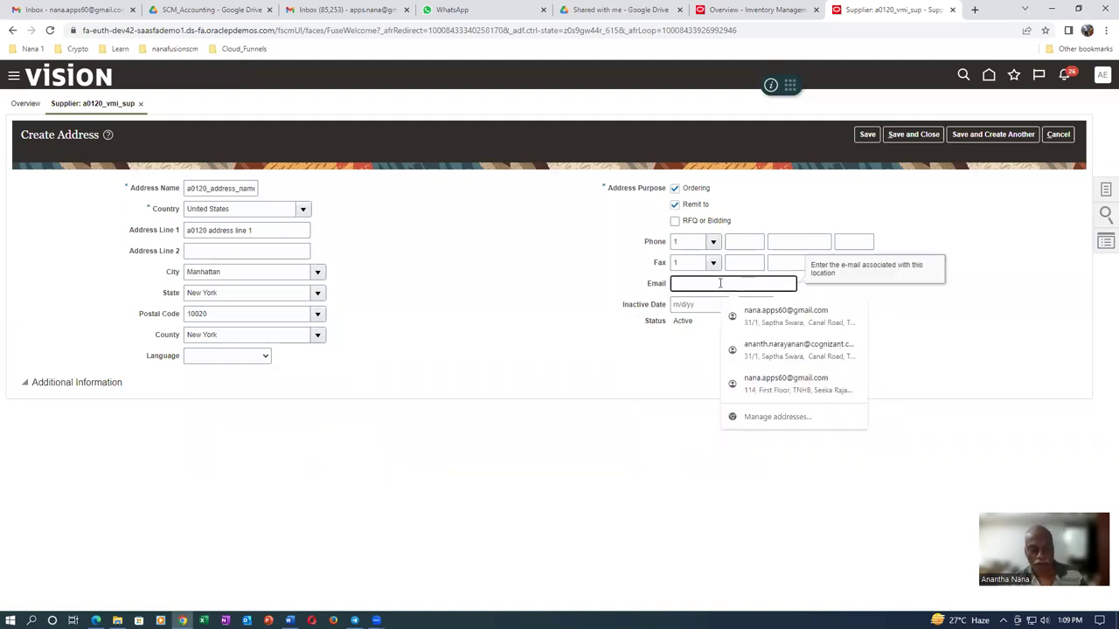
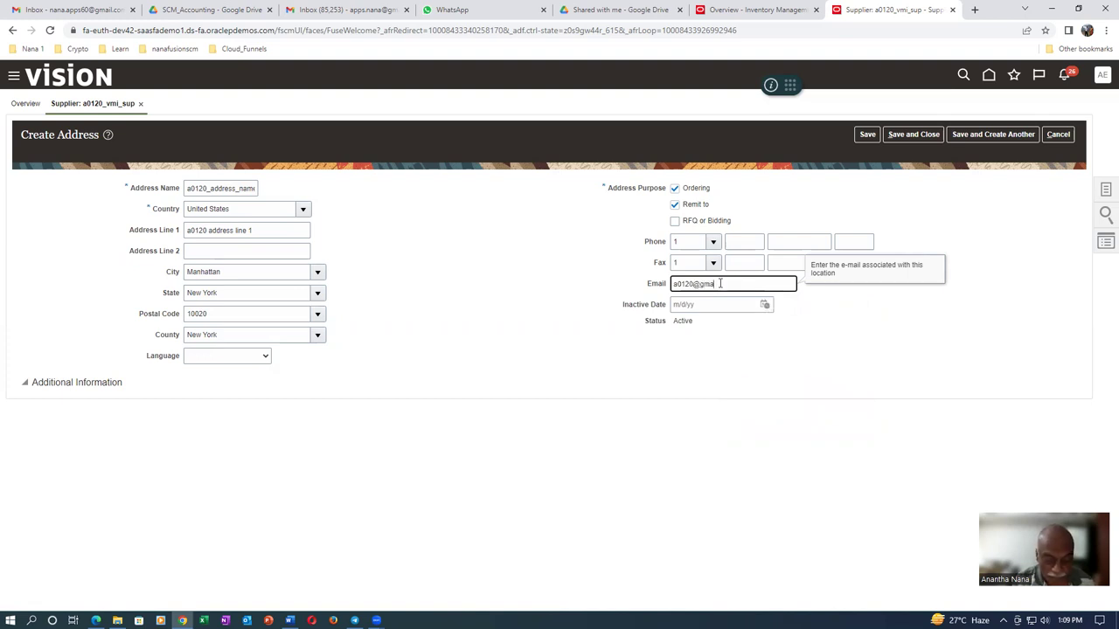
key(Tab)
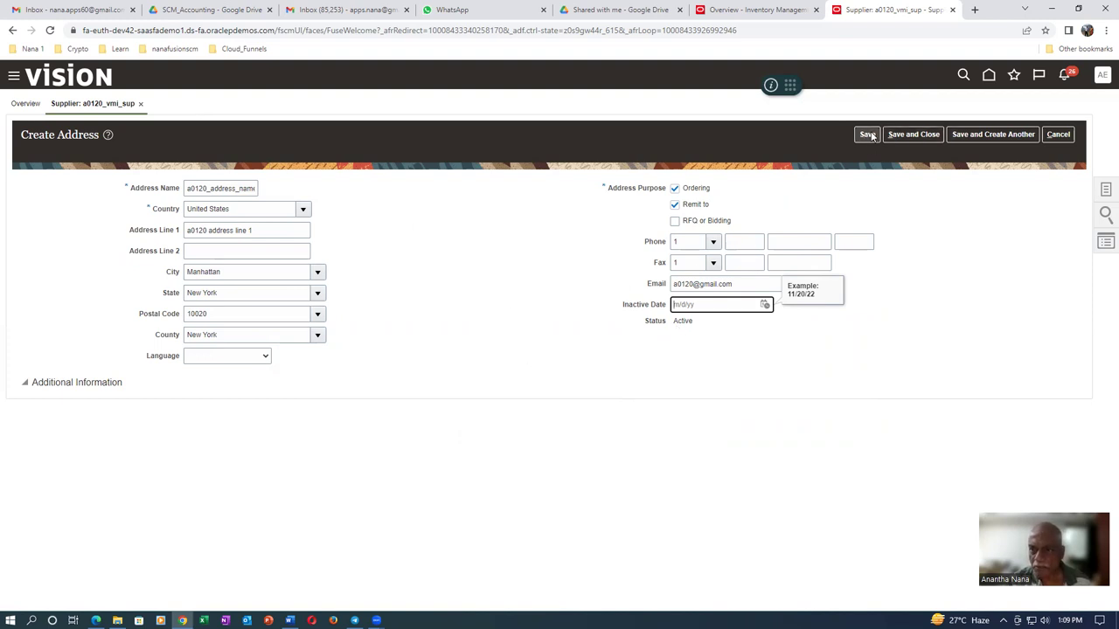
click(919, 137)
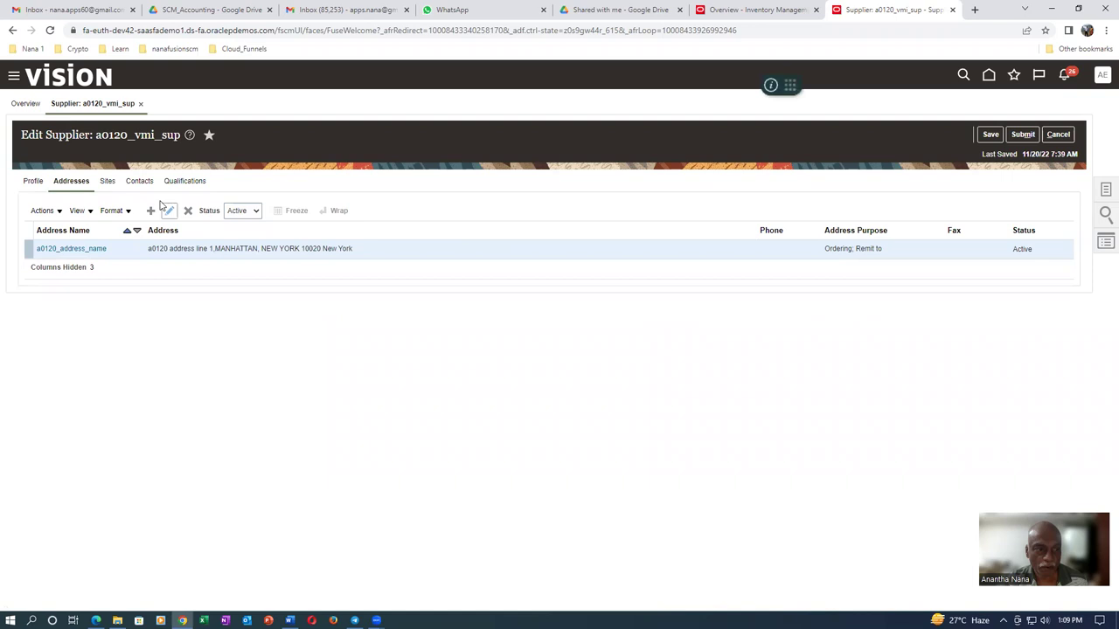
click(1023, 135)
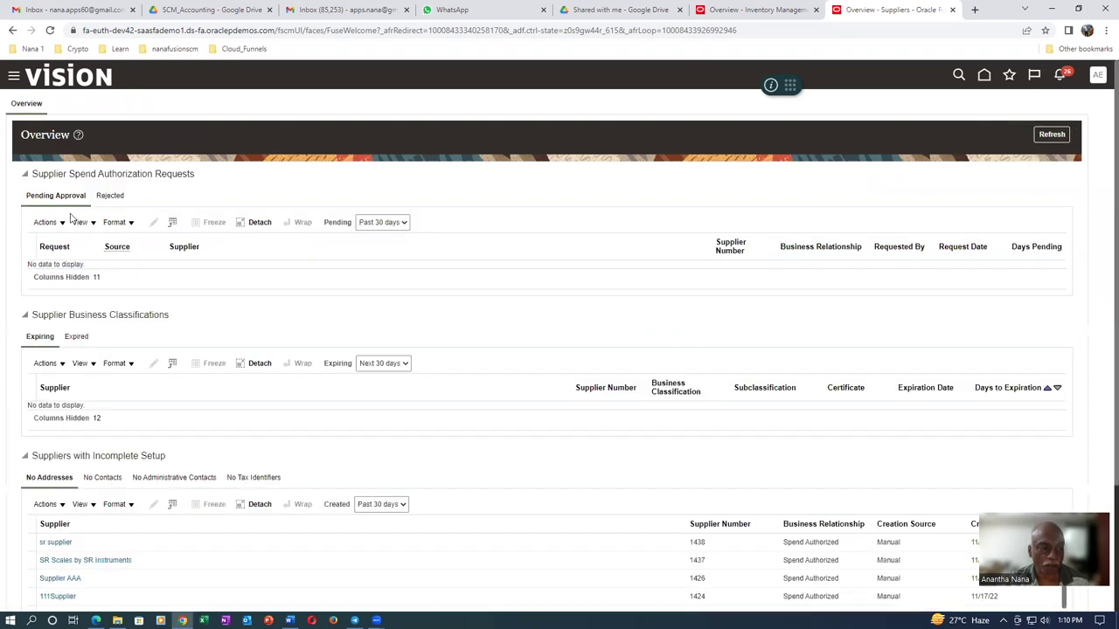
Dismiss the change-request confirmation and refresh the supplier overview
drag(428, 195, 612, 197)
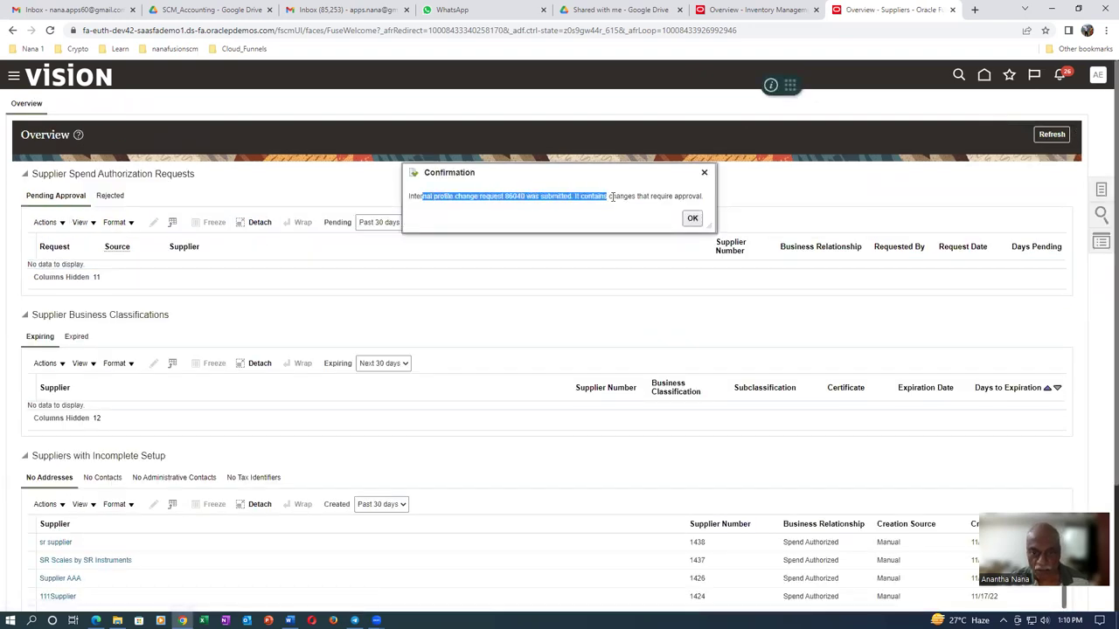
click(692, 219)
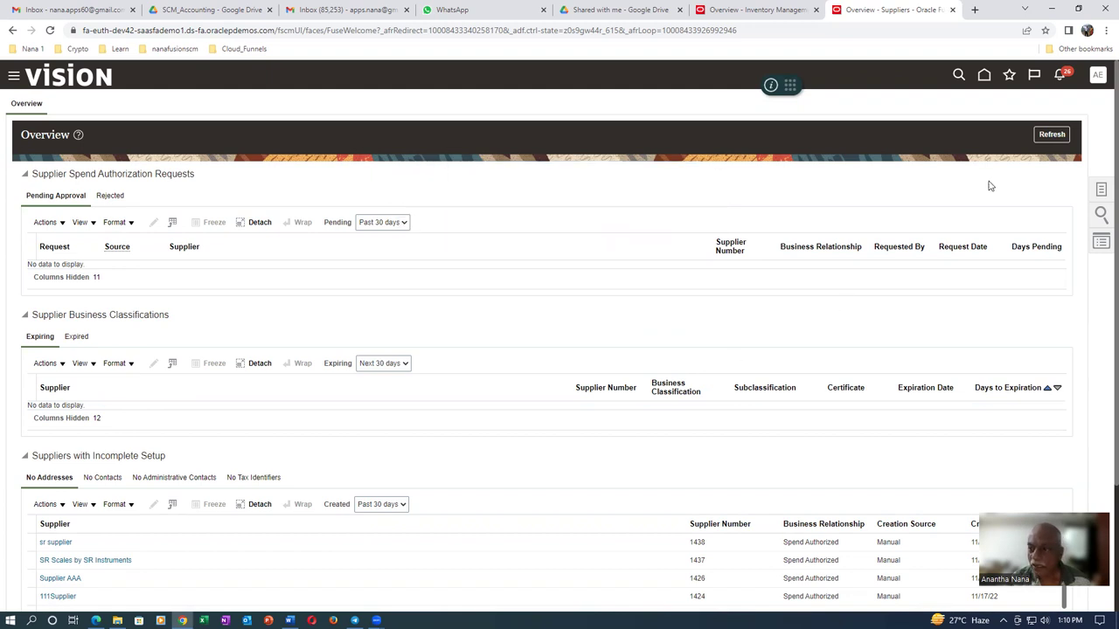
click(1065, 135)
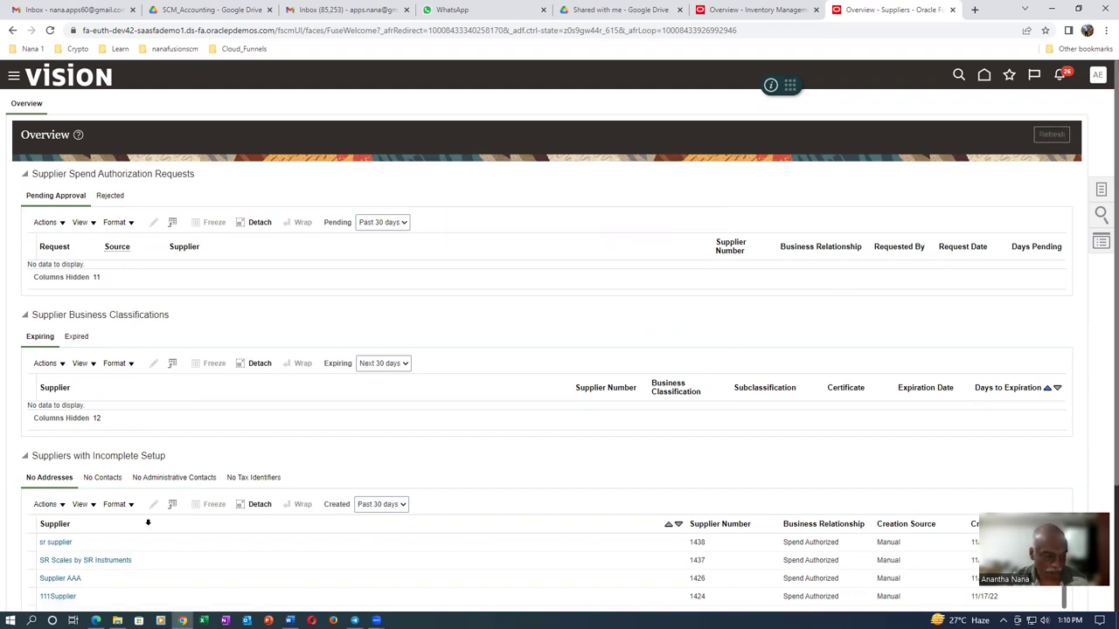
Open profile change request 86040 for a0120_vmi_sup from the pending approvals list
scroll(193, 452, down, 2)
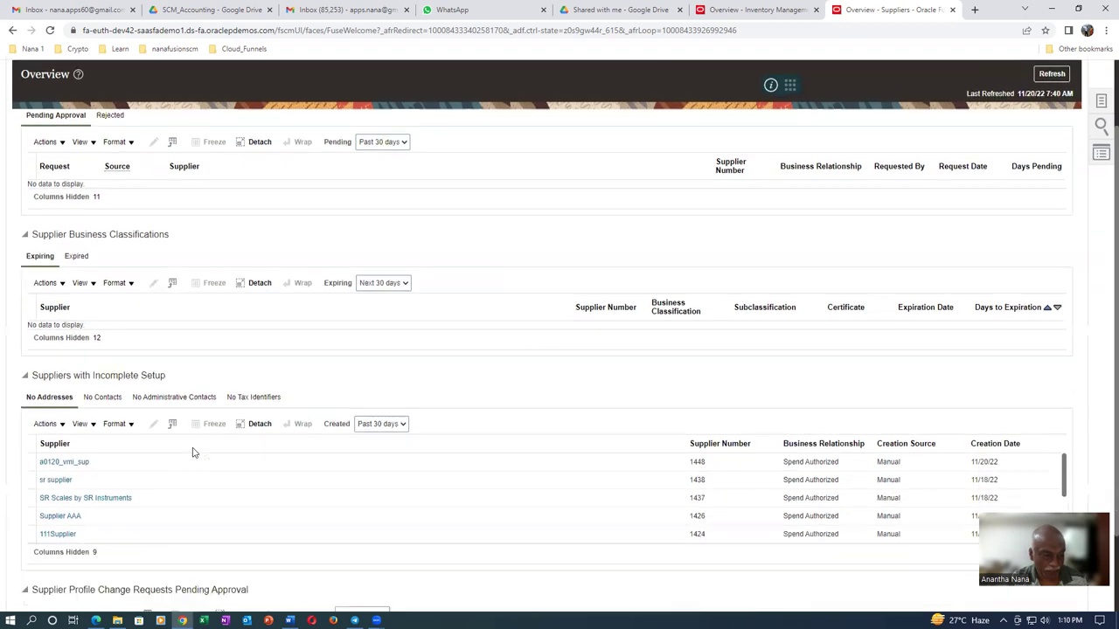
click(29, 433)
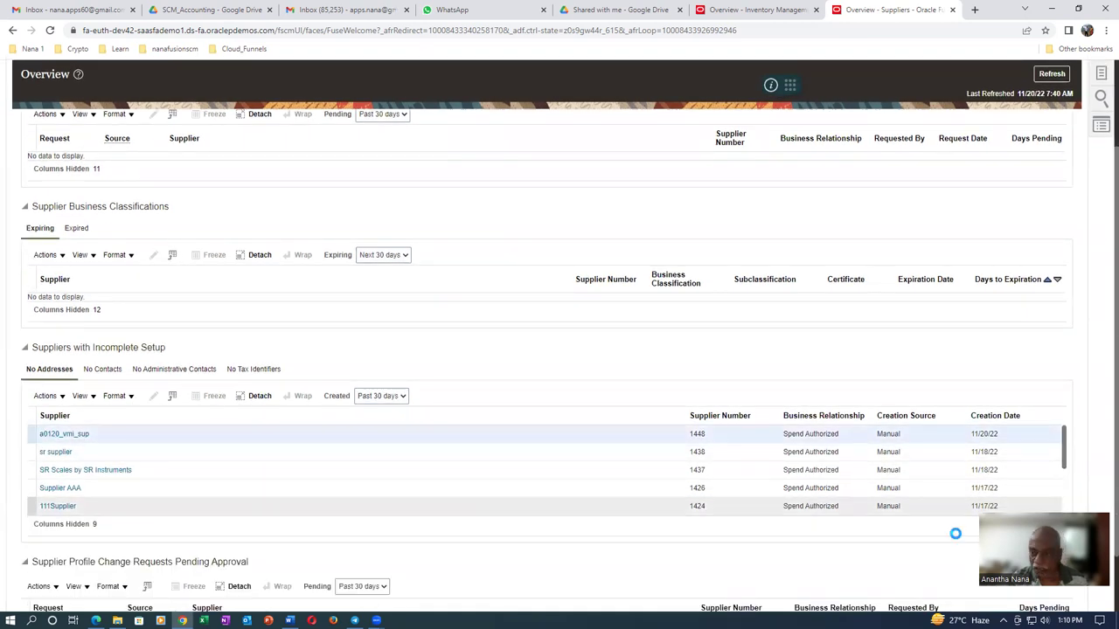
scroll(427, 514, down, 1)
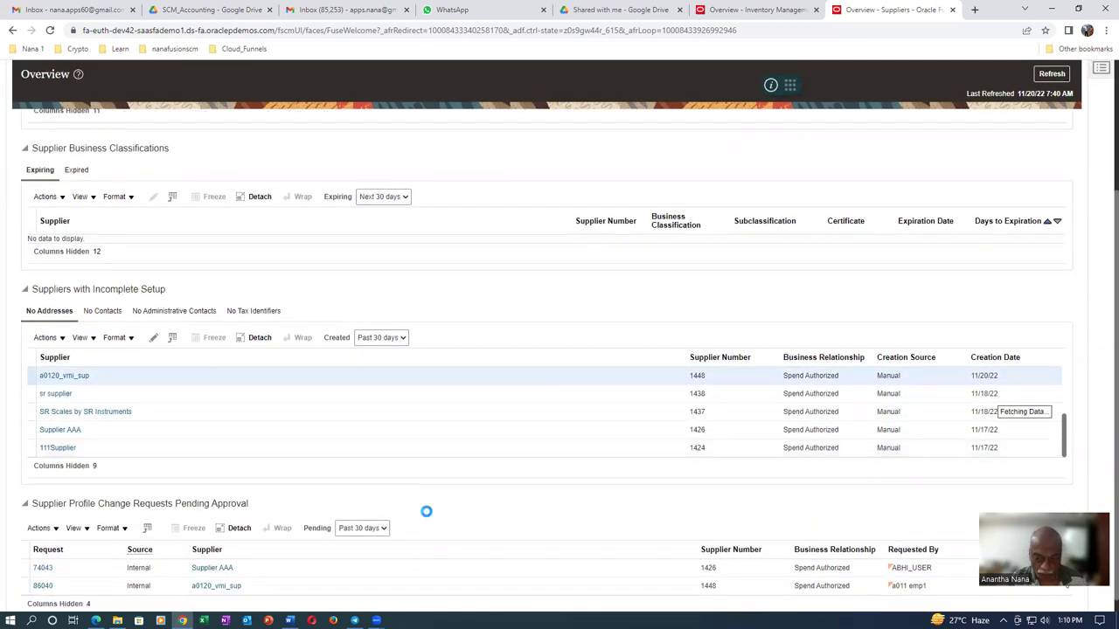
scroll(426, 514, down, 1)
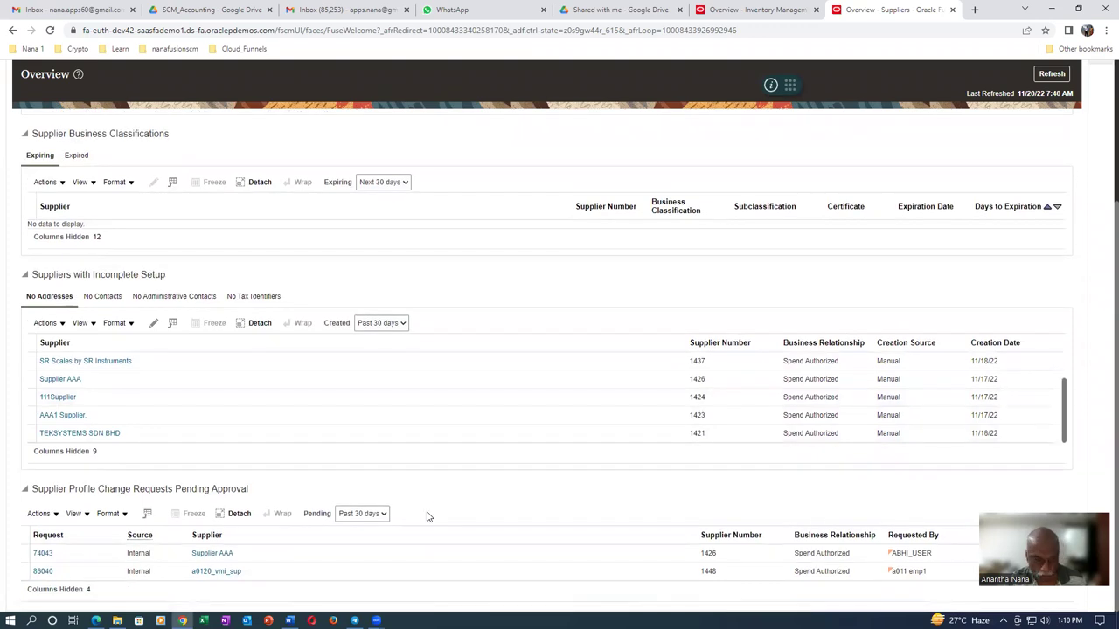
click(42, 572)
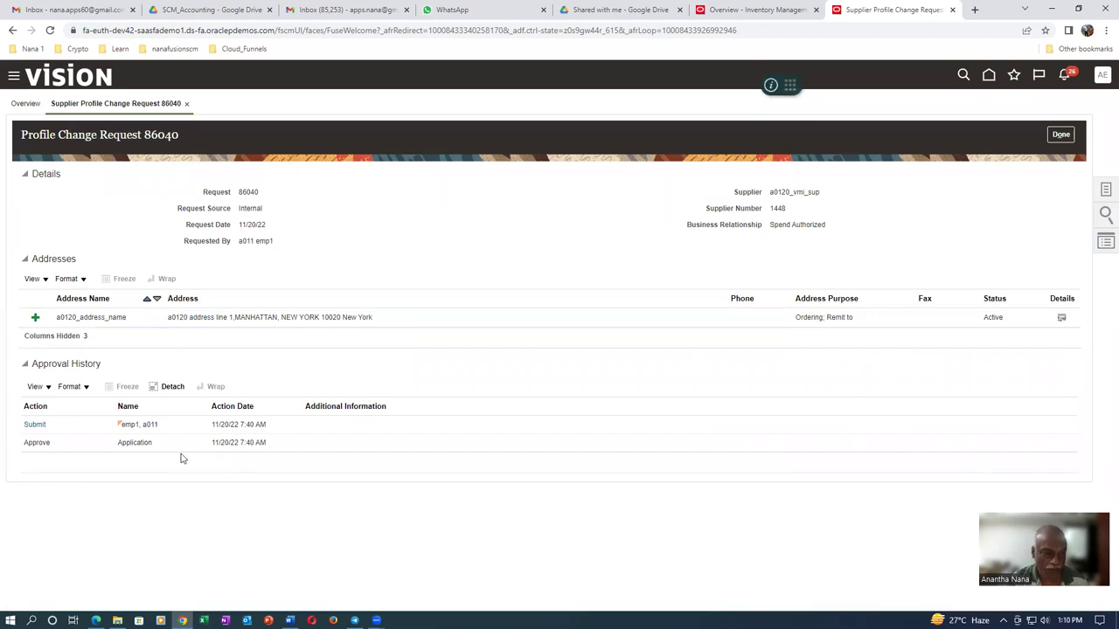
Close request 86040, refresh the overview to confirm nothing is pending, and show supplier tasks
click(1060, 135)
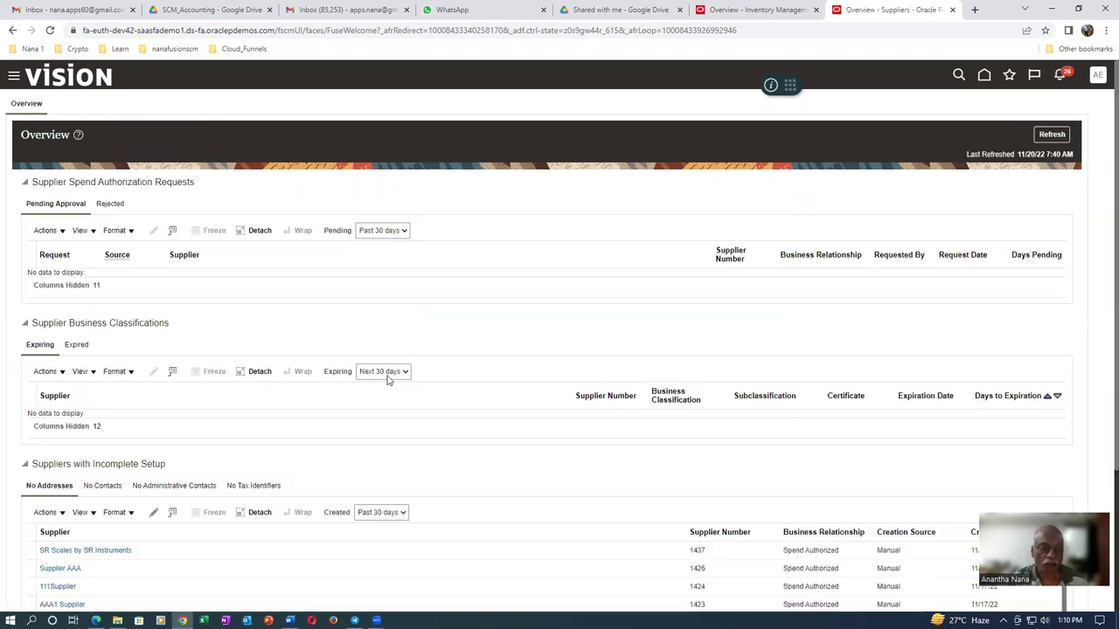
scroll(122, 551, down, 2)
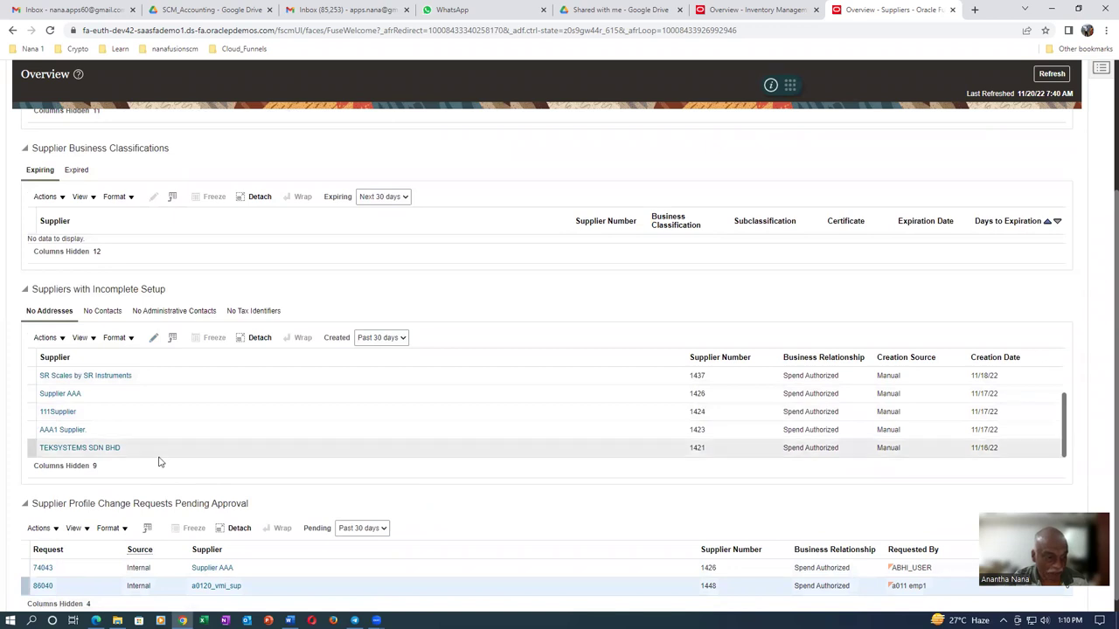
scroll(161, 454, up, 3)
click(1052, 134)
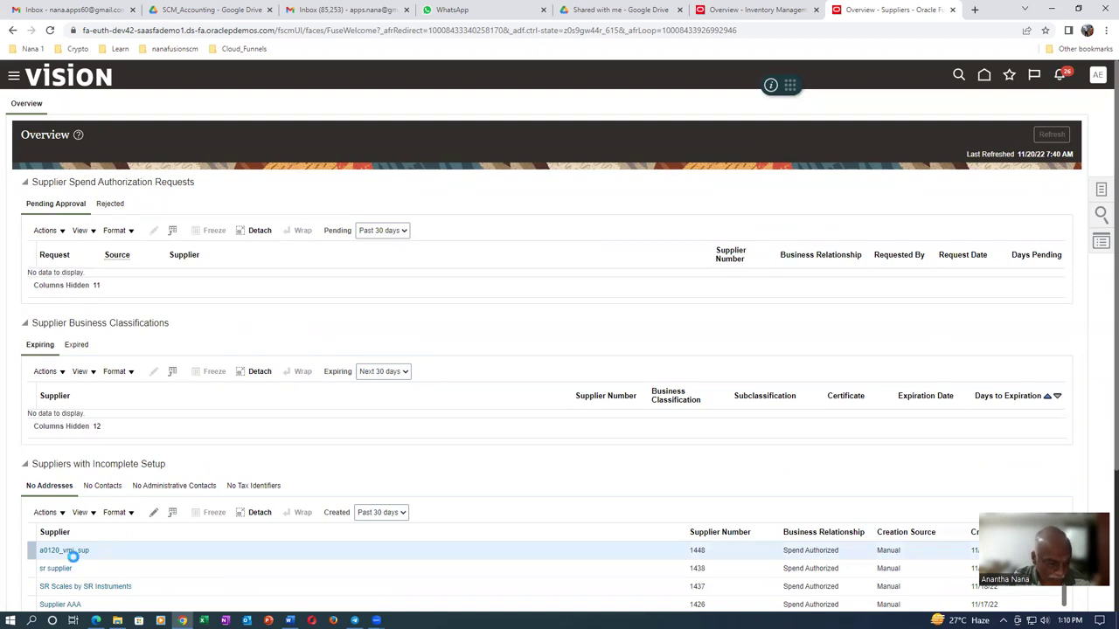
scroll(101, 560, down, 3)
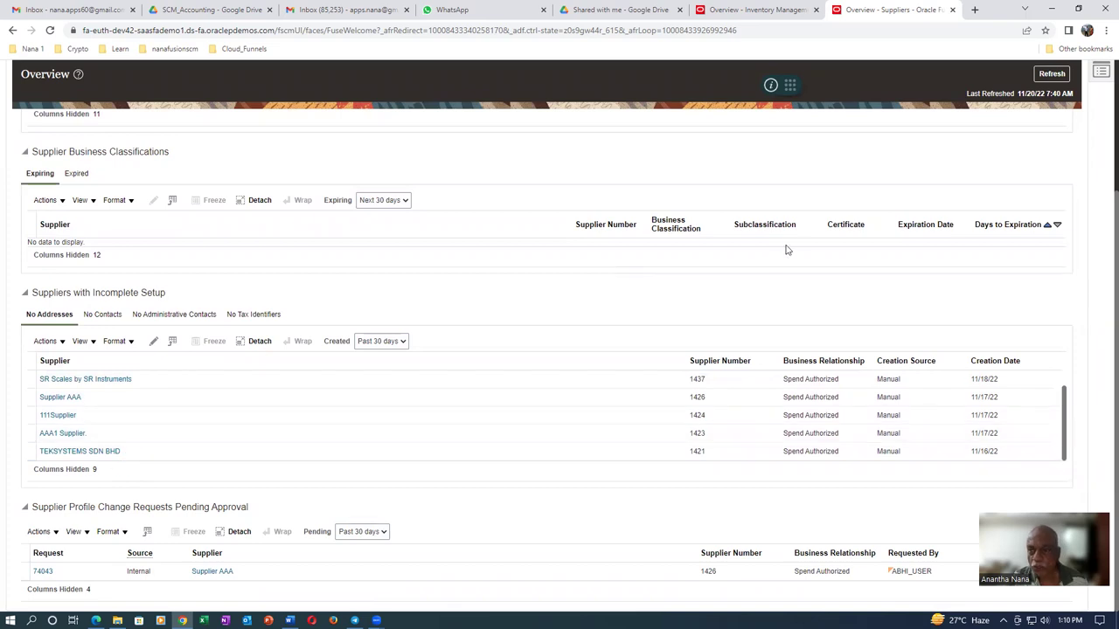
scroll(797, 252, up, 2)
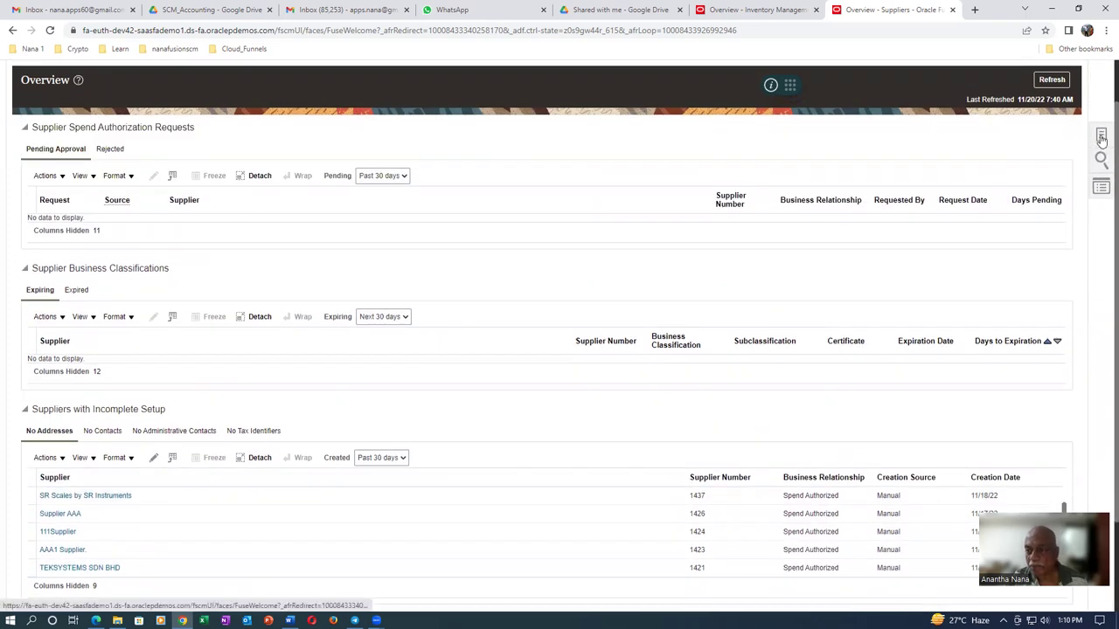
click(1100, 138)
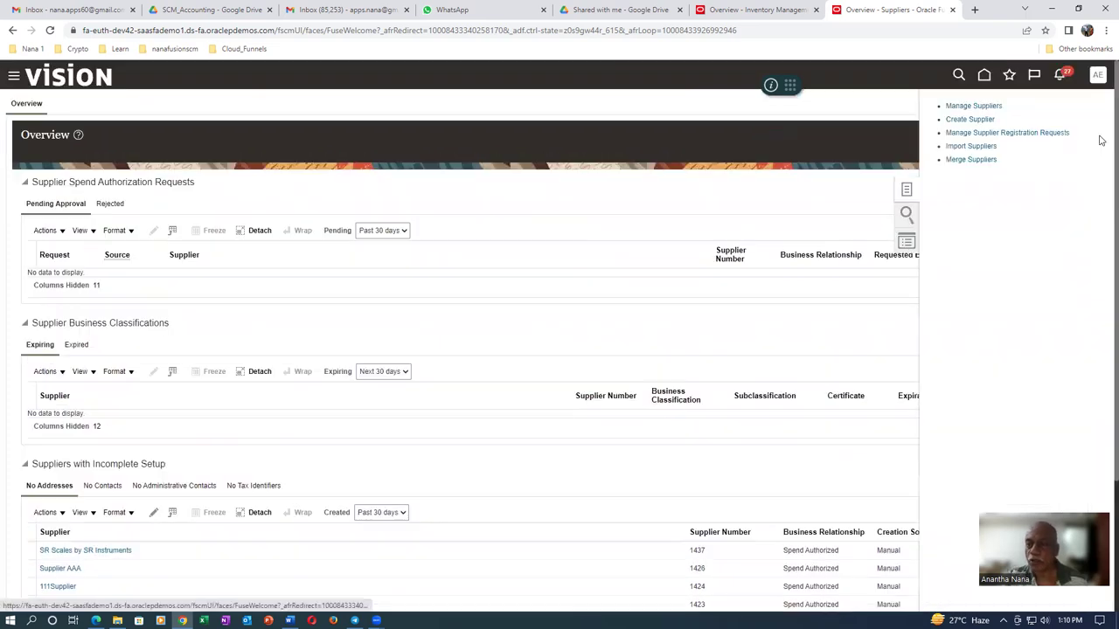
Search suppliers for a0120, open a0120_vmi_sup in edit mode, and show its Contacts
click(985, 106)
click(324, 210)
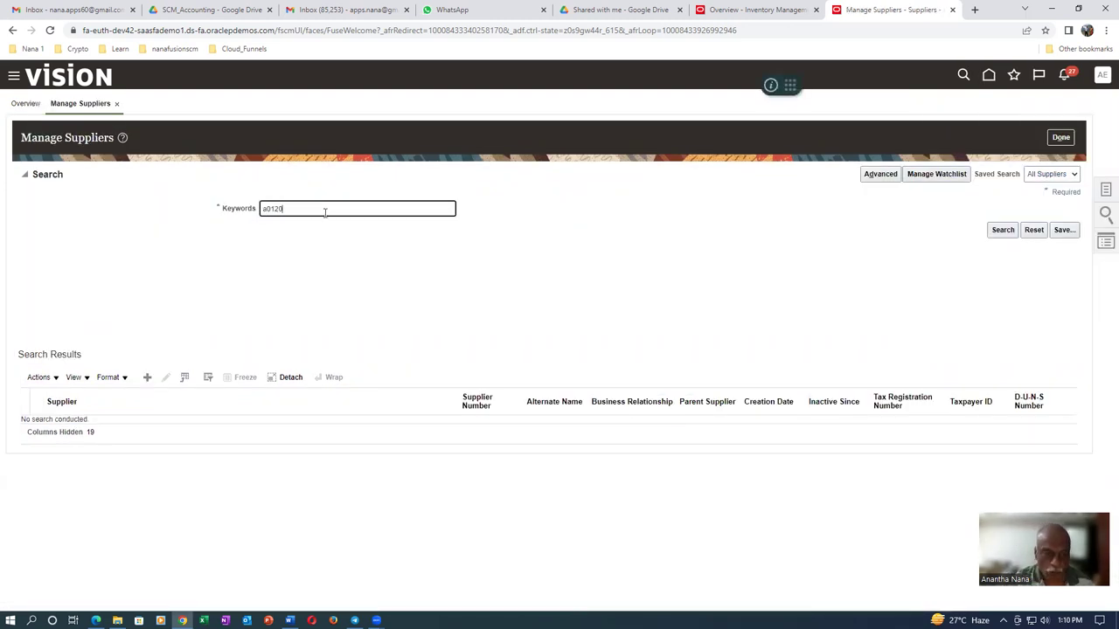
click(1004, 230)
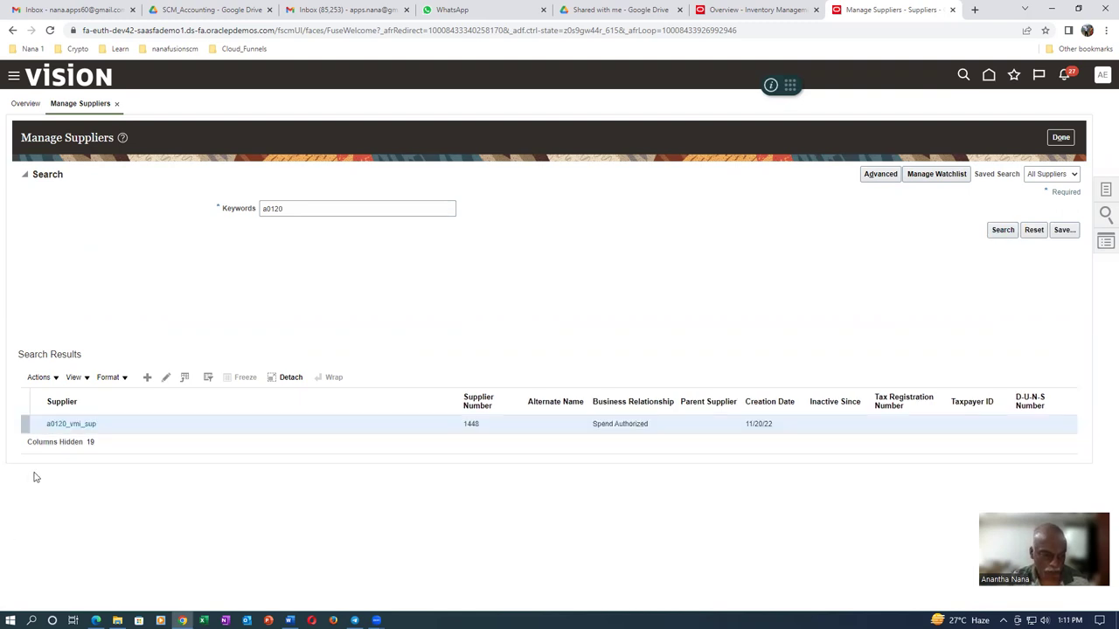
click(62, 426)
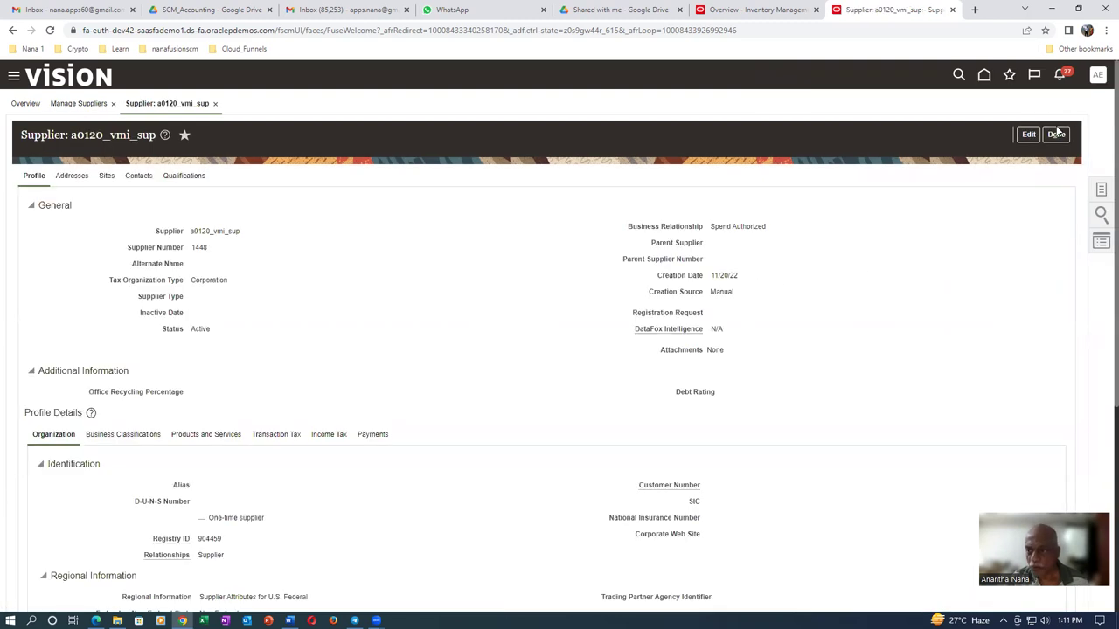
click(1028, 134)
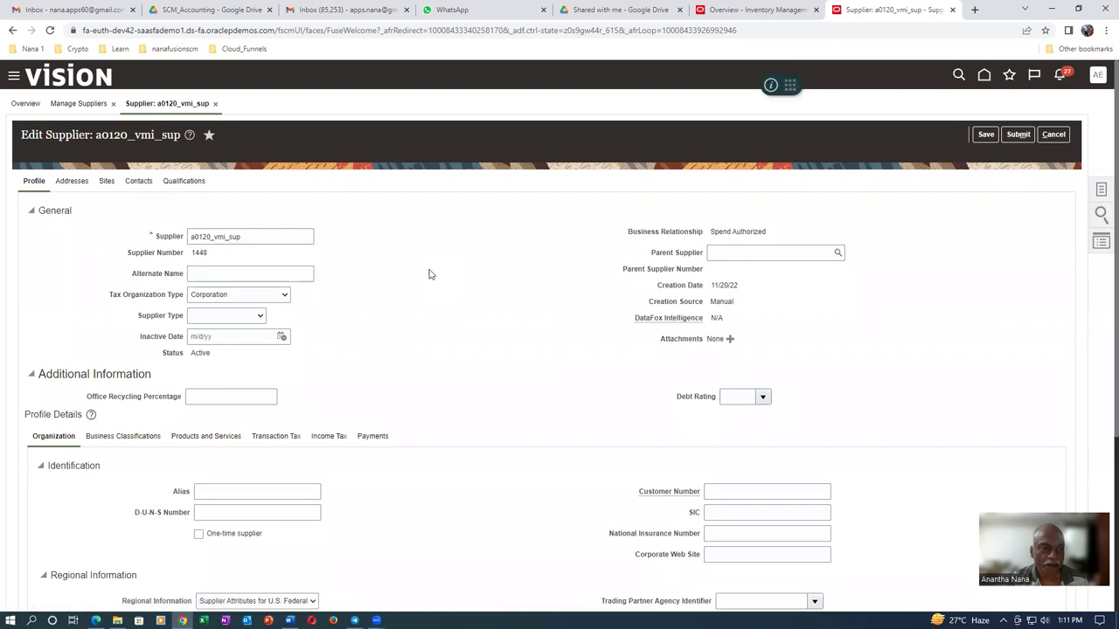
click(140, 182)
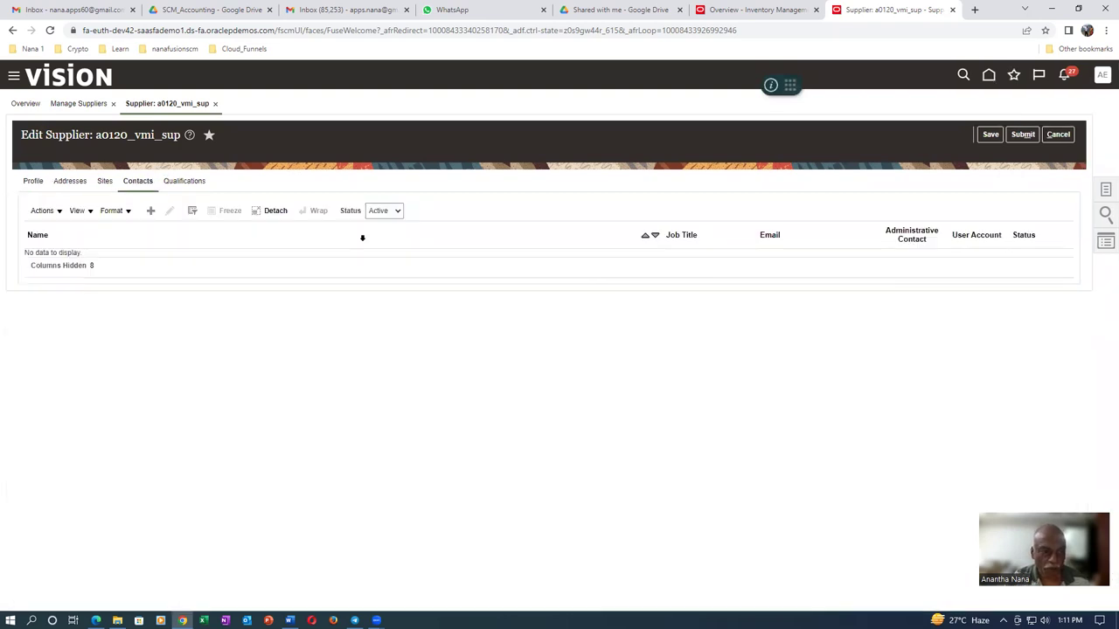
Create a new contact with the person's first name, last name and e-mail address
click(150, 210)
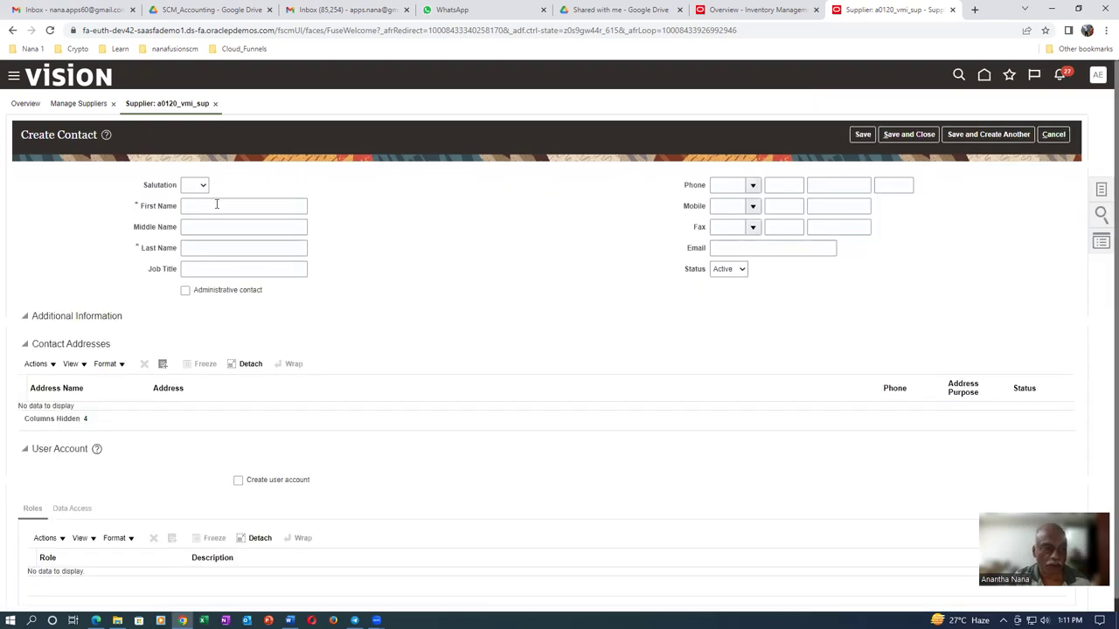
click(216, 205)
key(Tab)
key(Tab)
key(Tab)
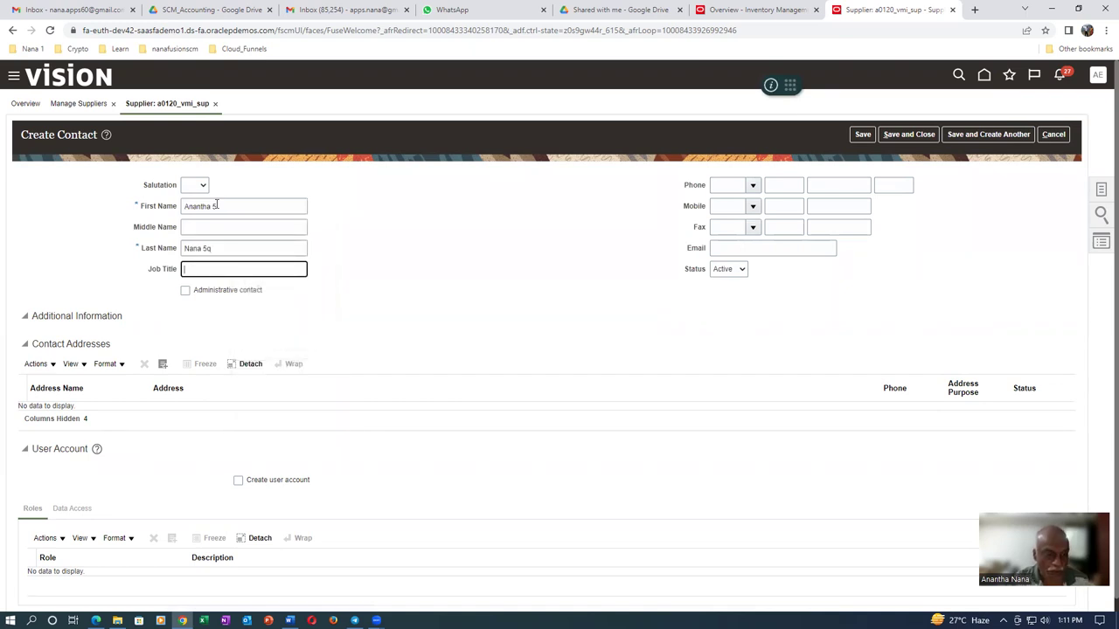
click(236, 248)
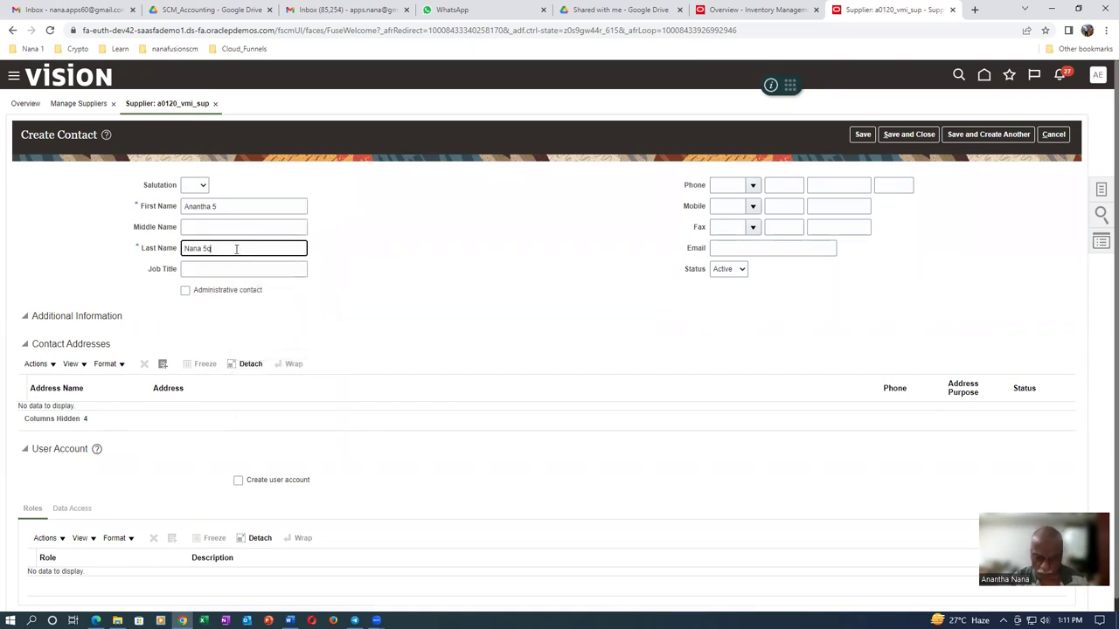
click(734, 249)
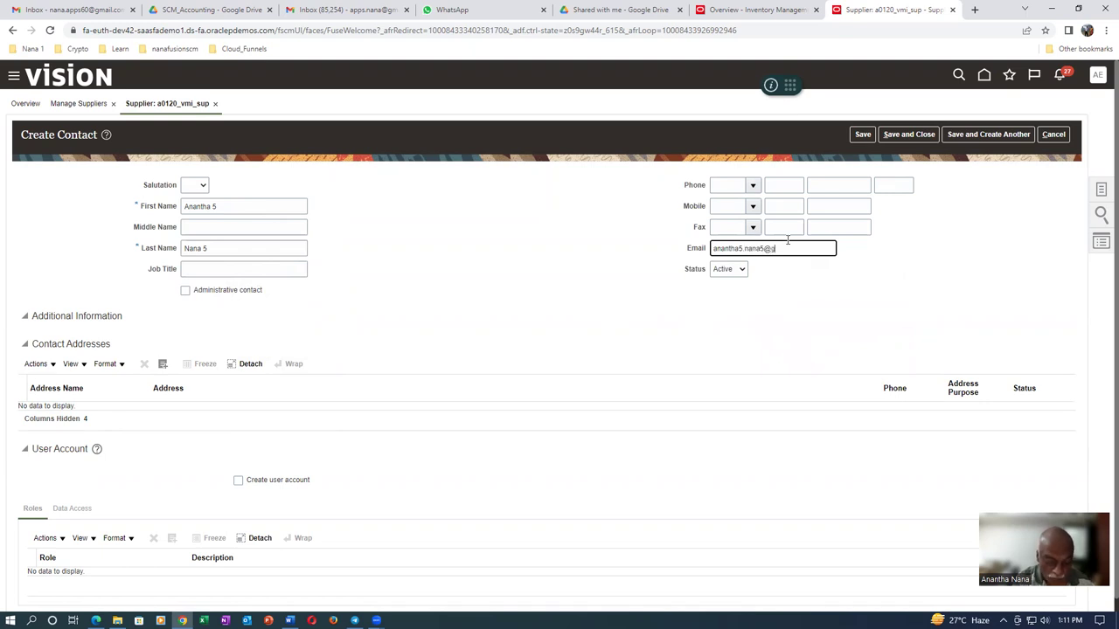
key(Tab)
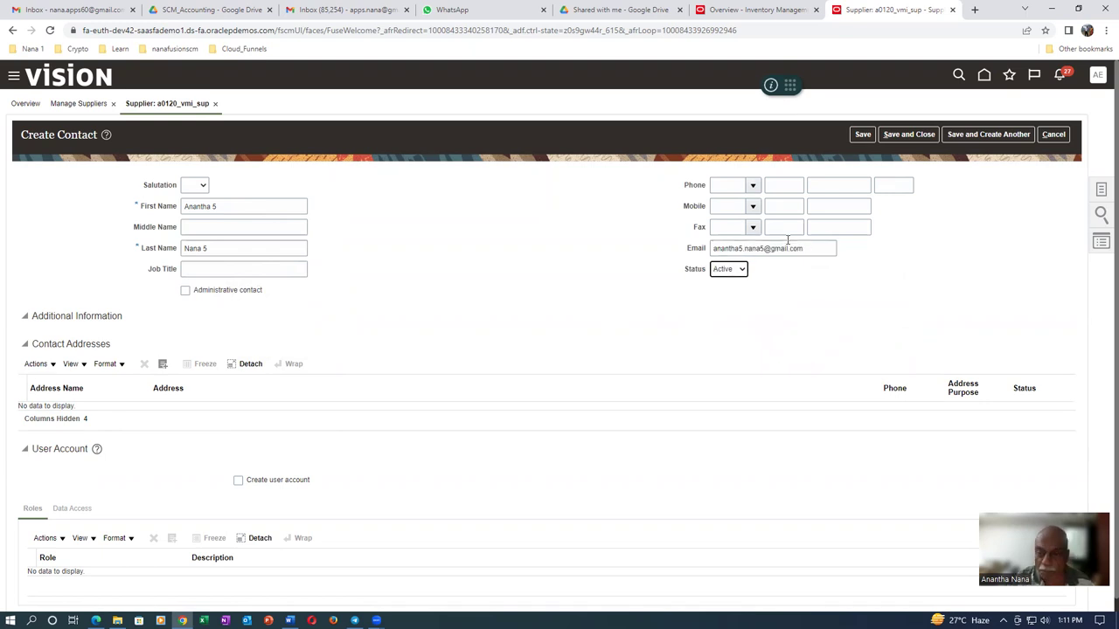
Attach the existing supplier address a0120_address_name to the contact
click(38, 365)
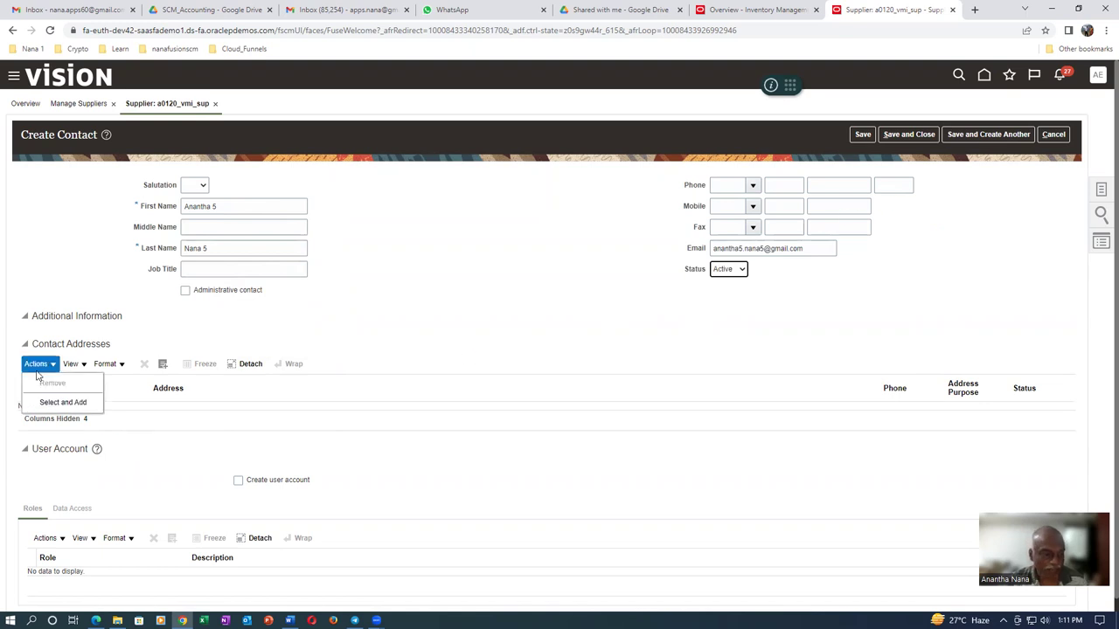
click(52, 400)
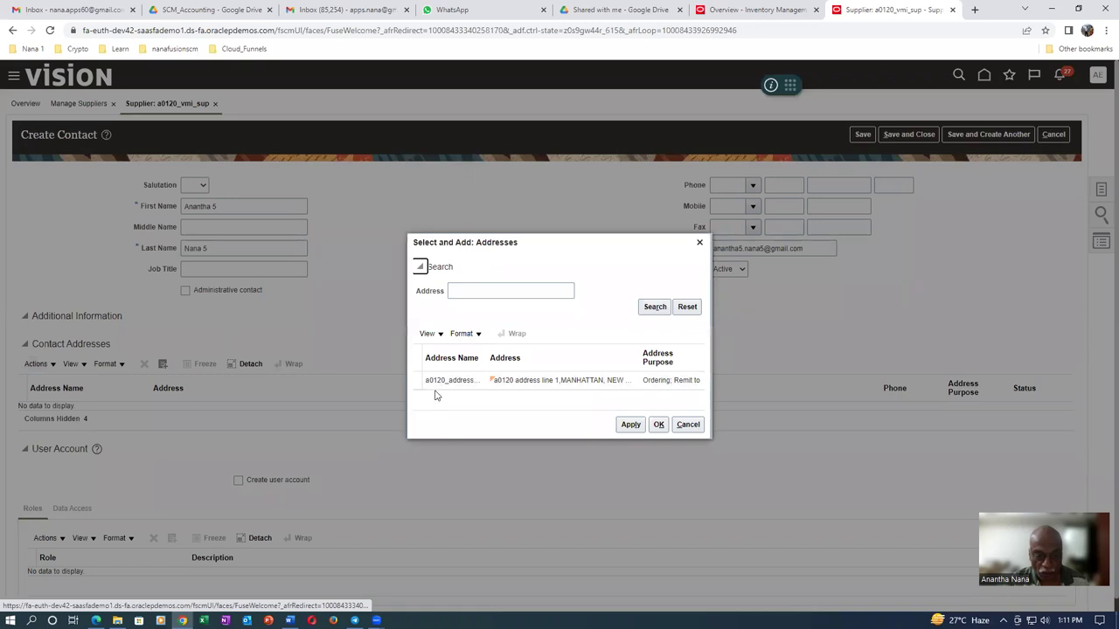
click(441, 381)
click(629, 425)
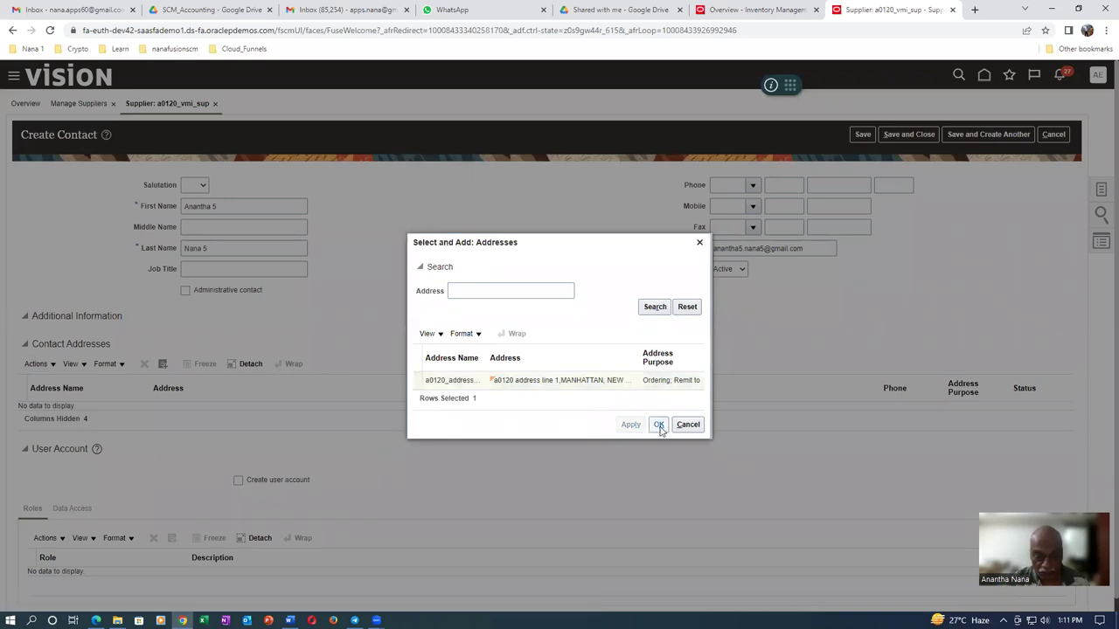
click(658, 425)
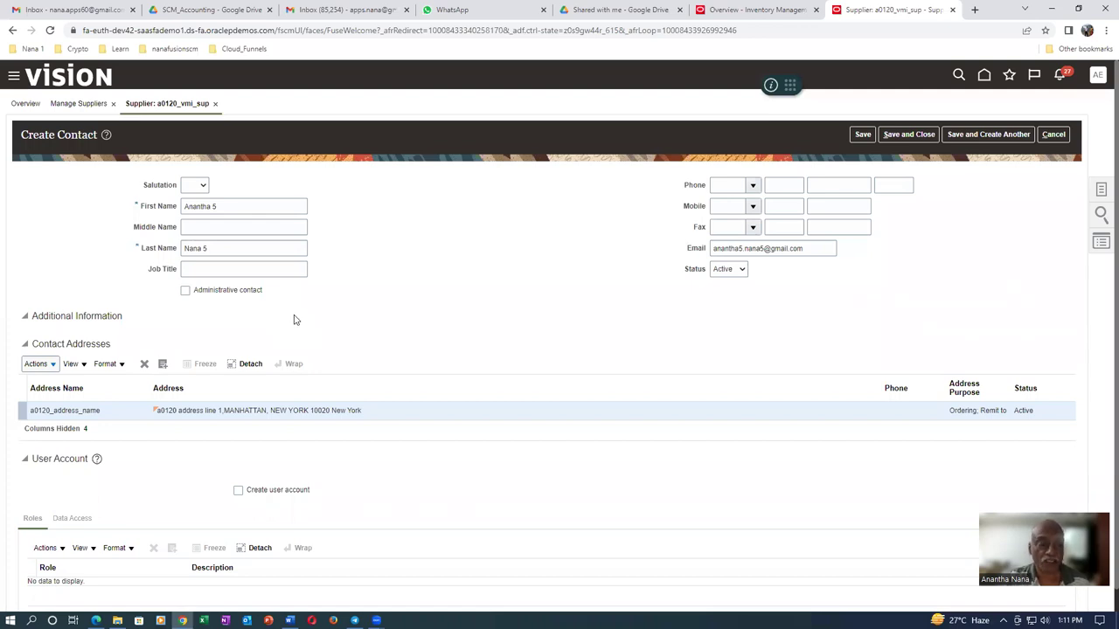
Enable a user account for the contact with its default roles and save the contact
click(239, 468)
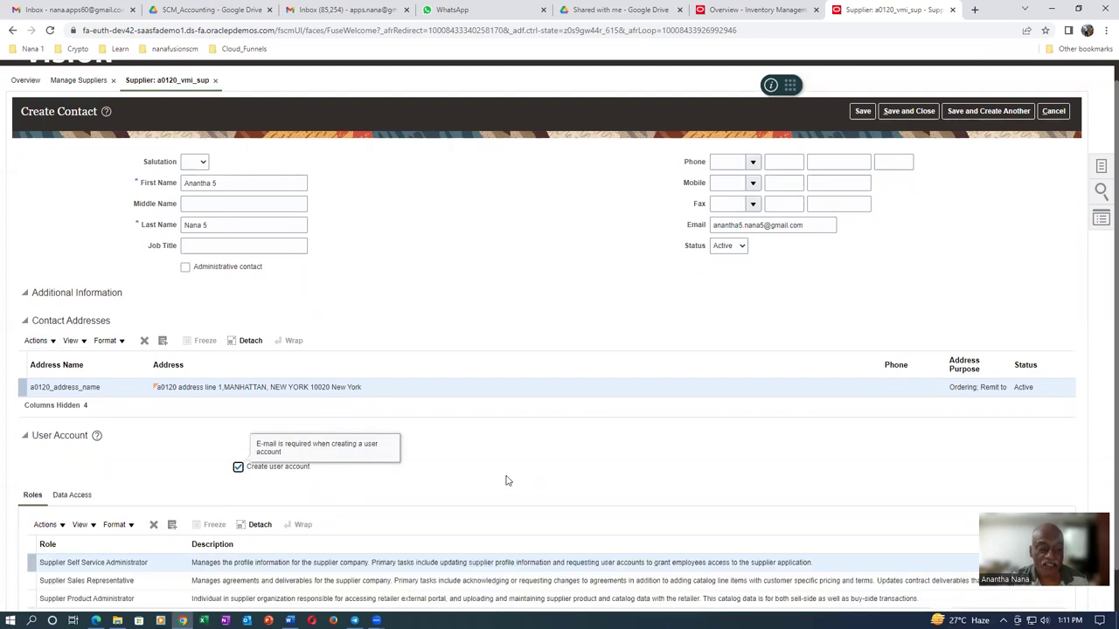
scroll(507, 480, down, 1)
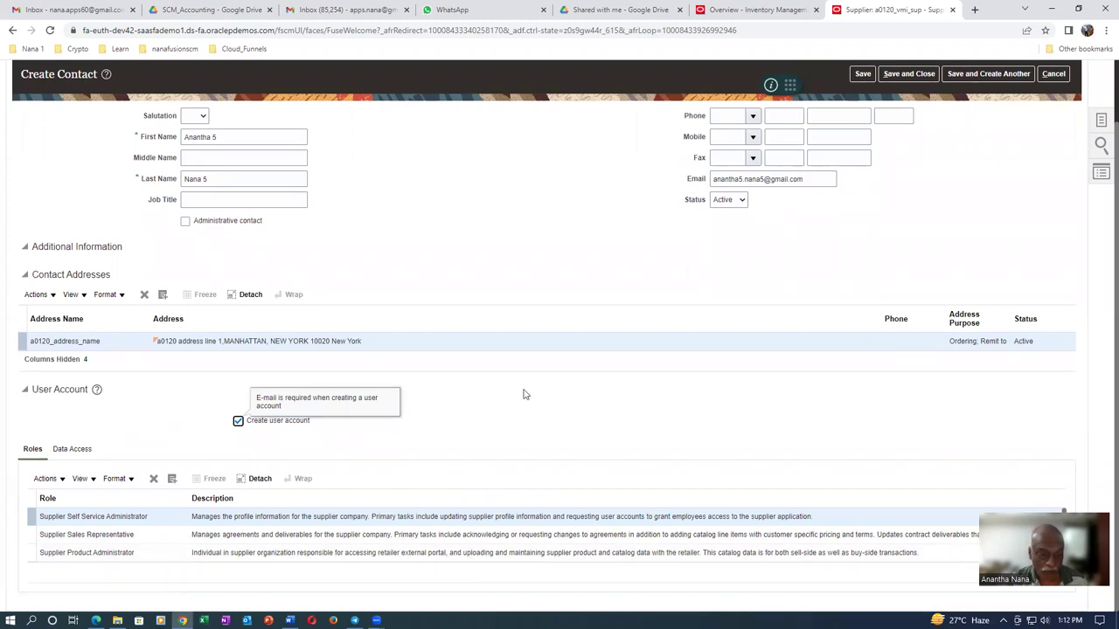
click(525, 418)
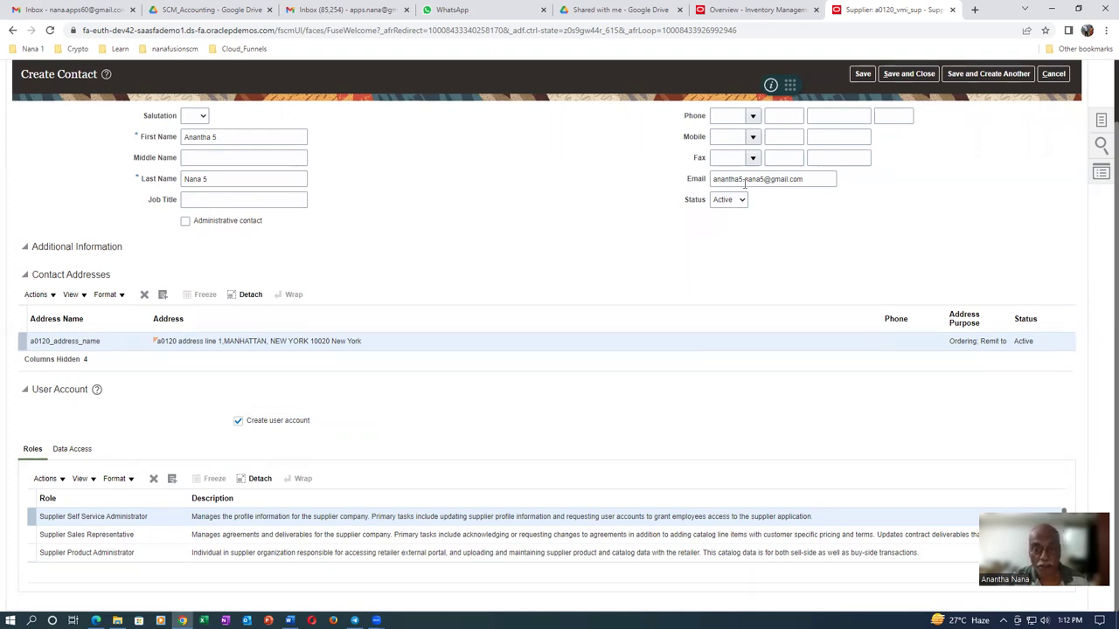
drag(818, 181, 645, 194)
click(175, 201)
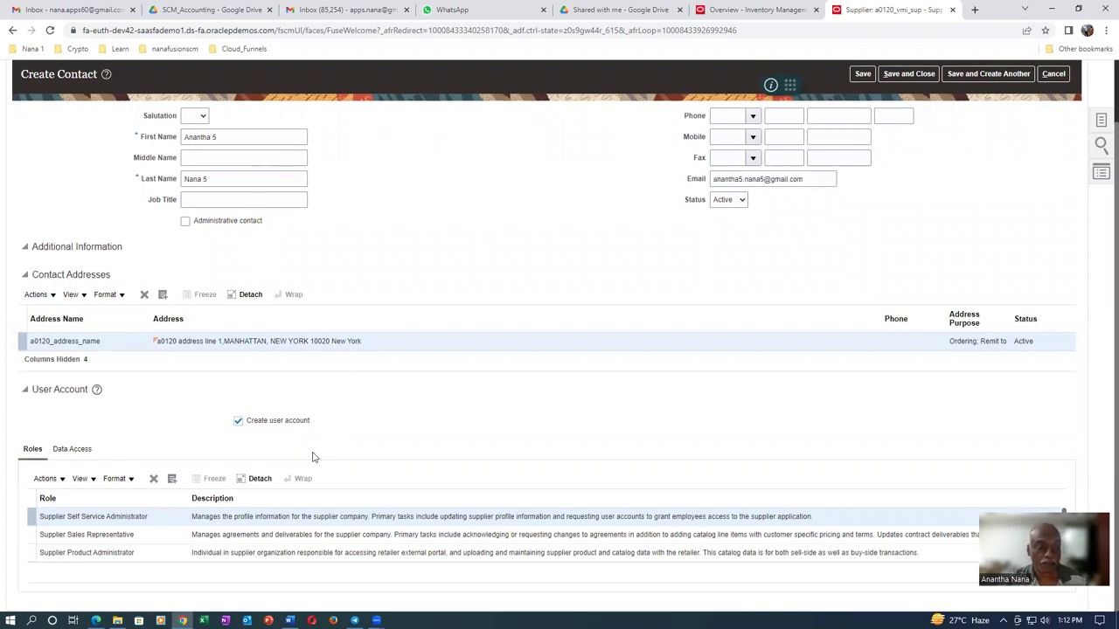
scroll(560, 281, up, 1)
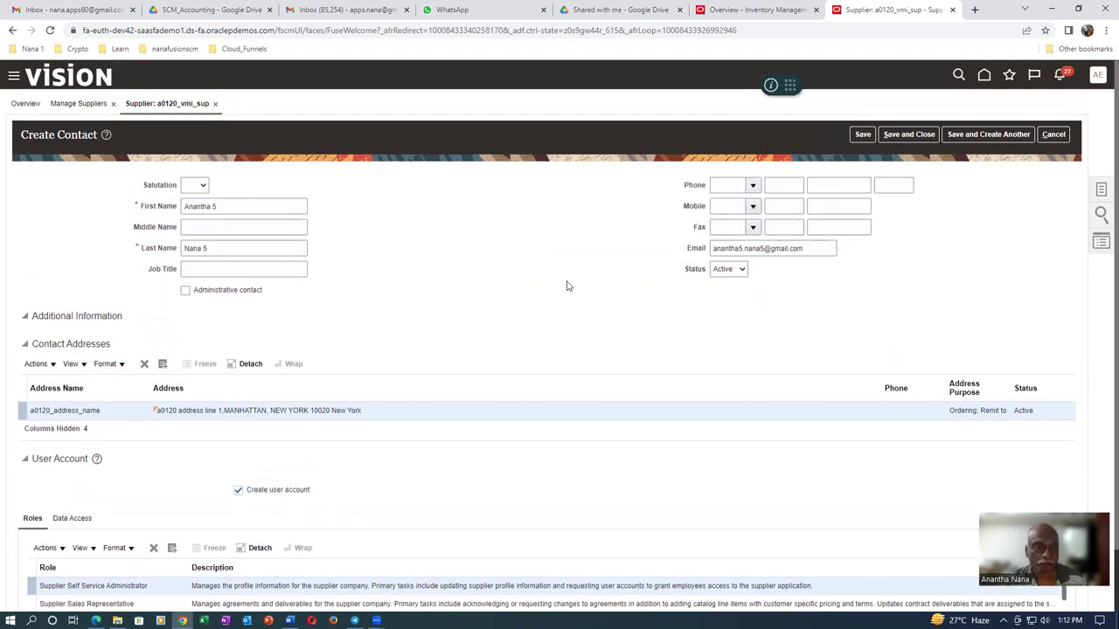
click(913, 136)
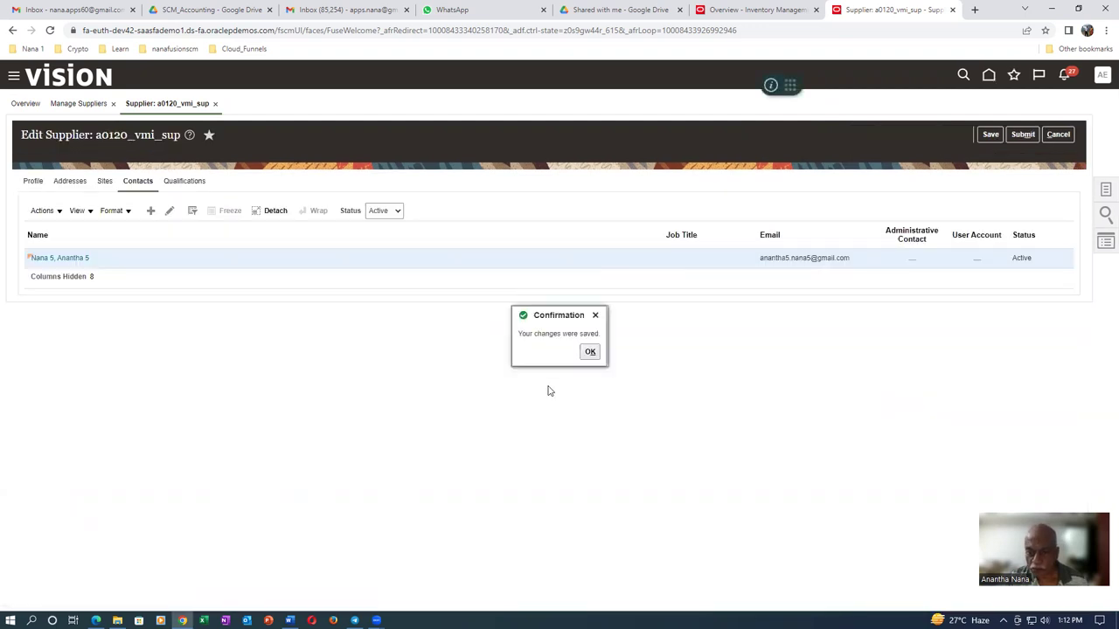
Create a supplier site named Site 5 on address a0120_address_name and save it
click(591, 351)
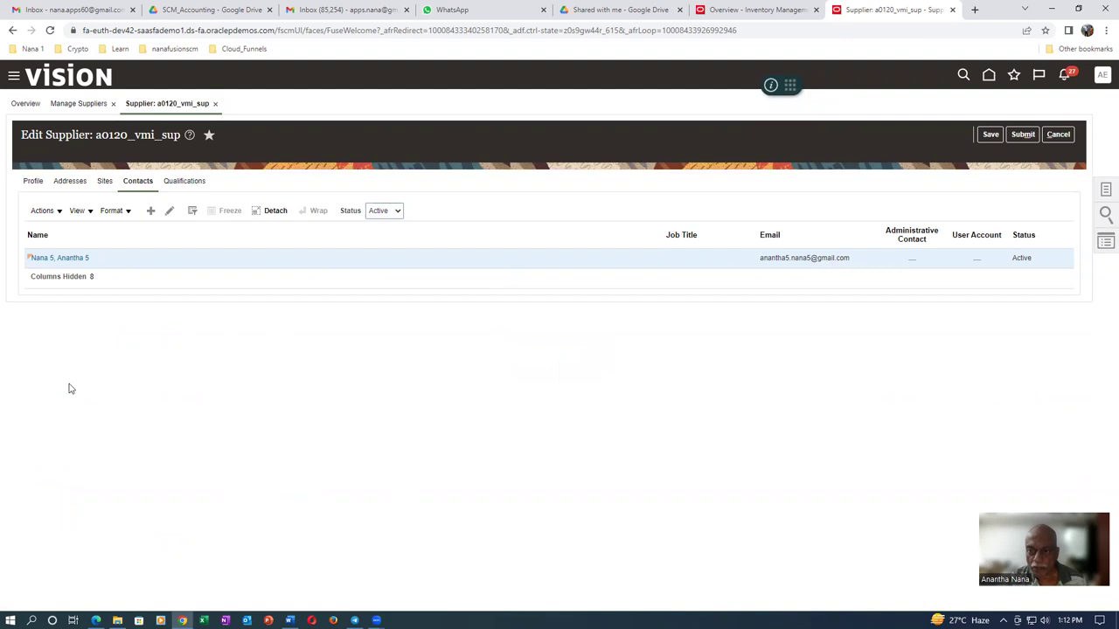
click(104, 182)
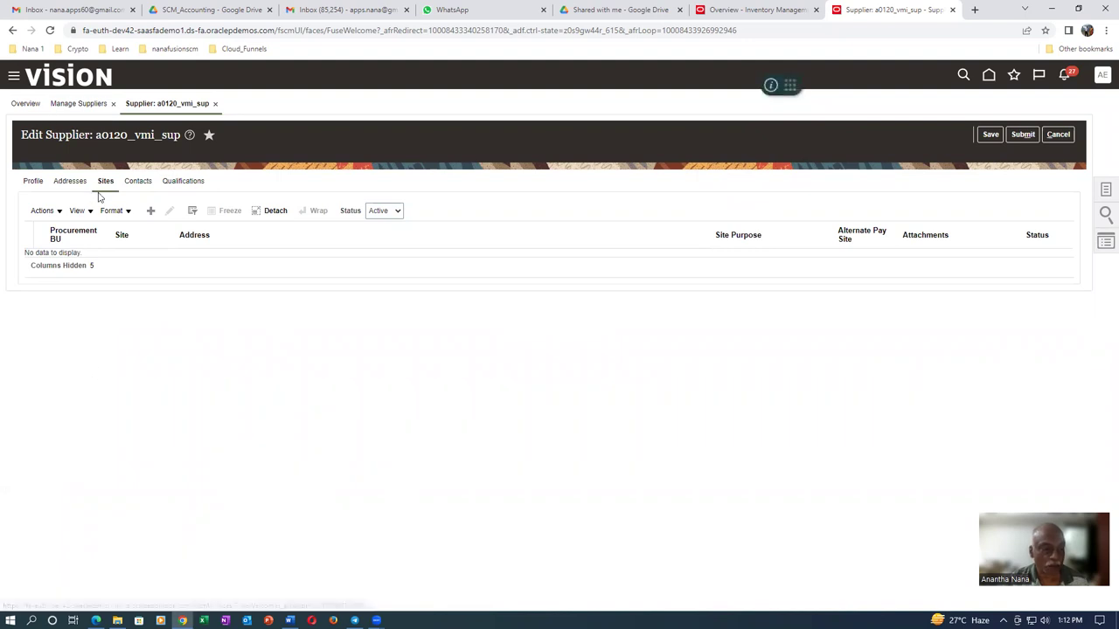
click(150, 212)
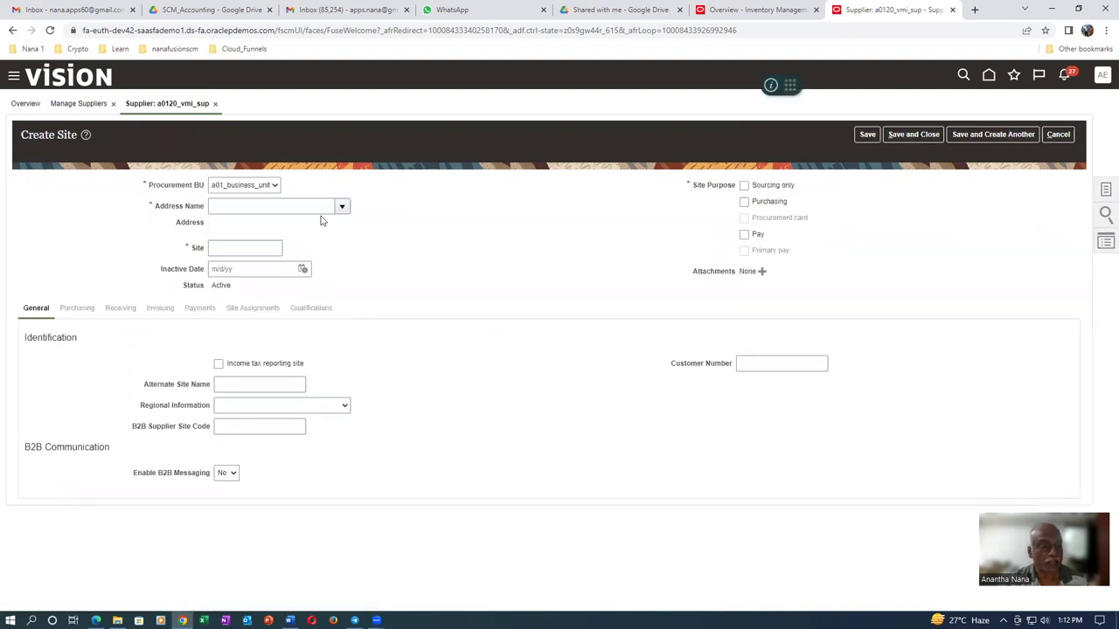
click(343, 207)
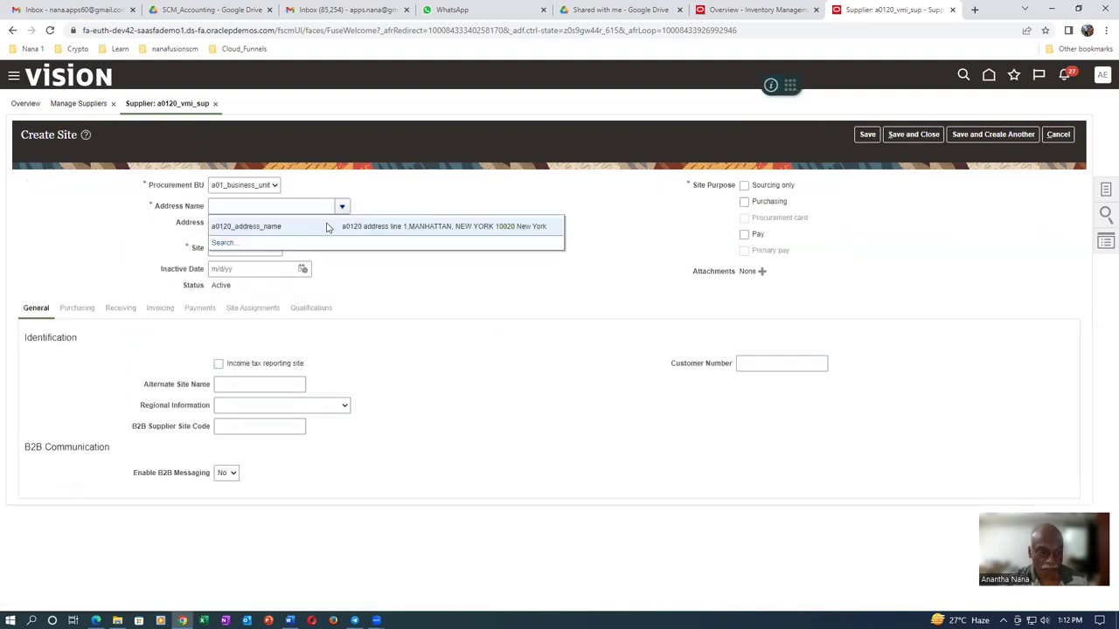
click(325, 225)
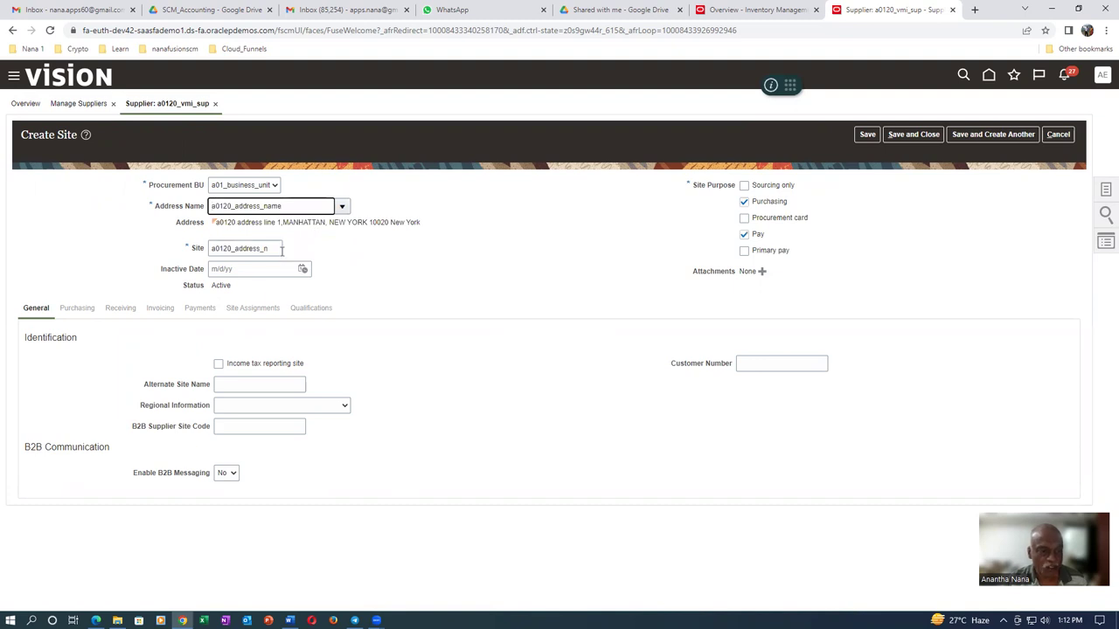
key(Tab)
text(S)
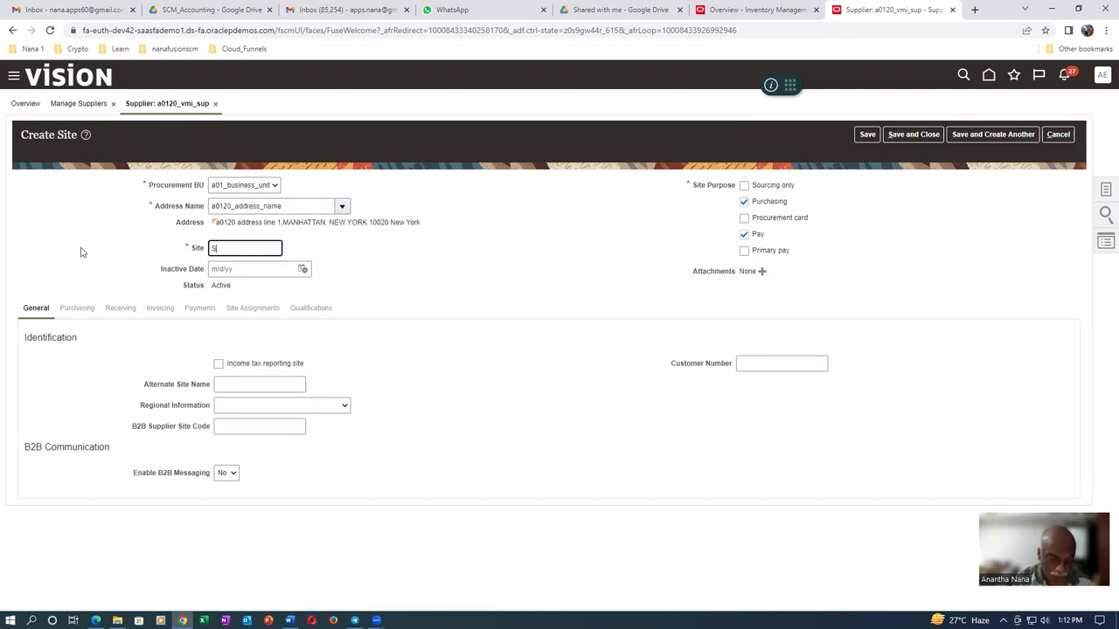
key(Tab)
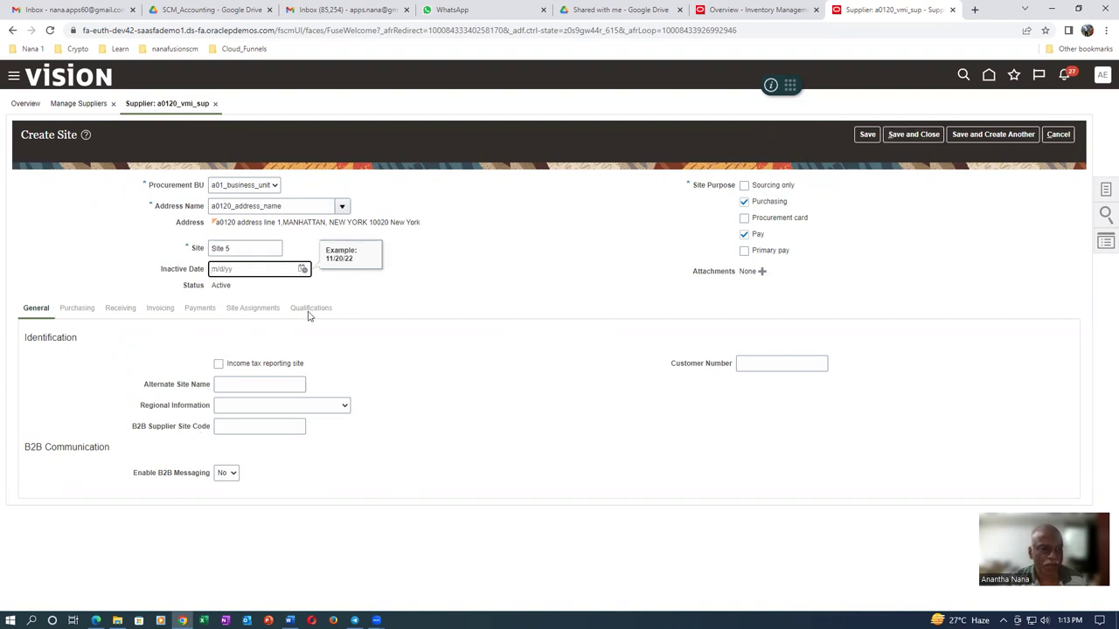
click(868, 134)
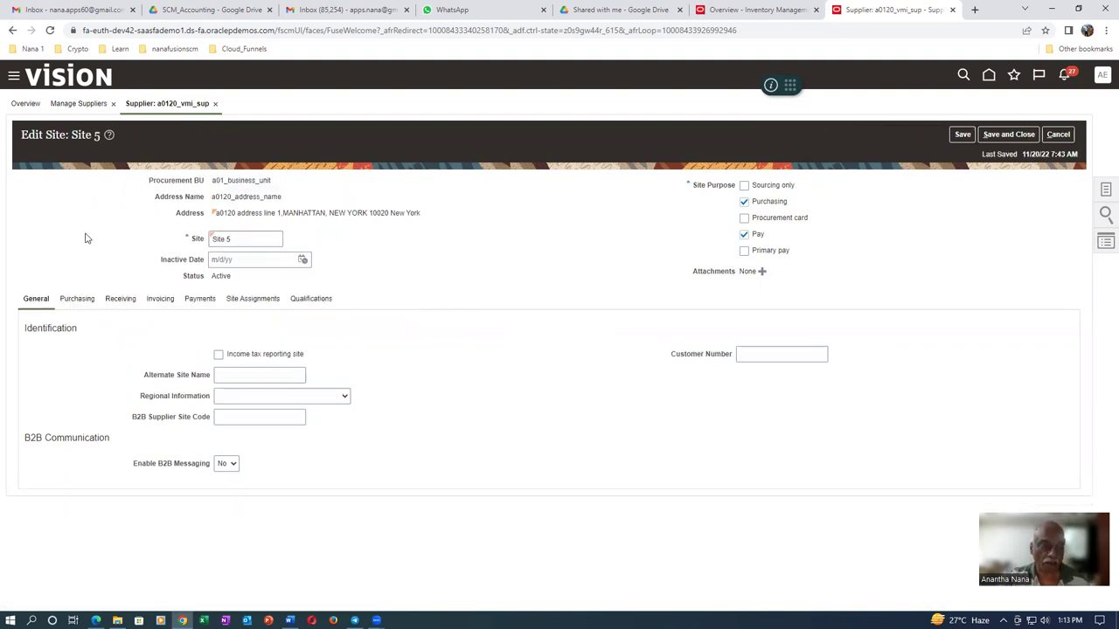
Turn on Pay on receipt with Packing Slip invoice summary level and save
click(80, 300)
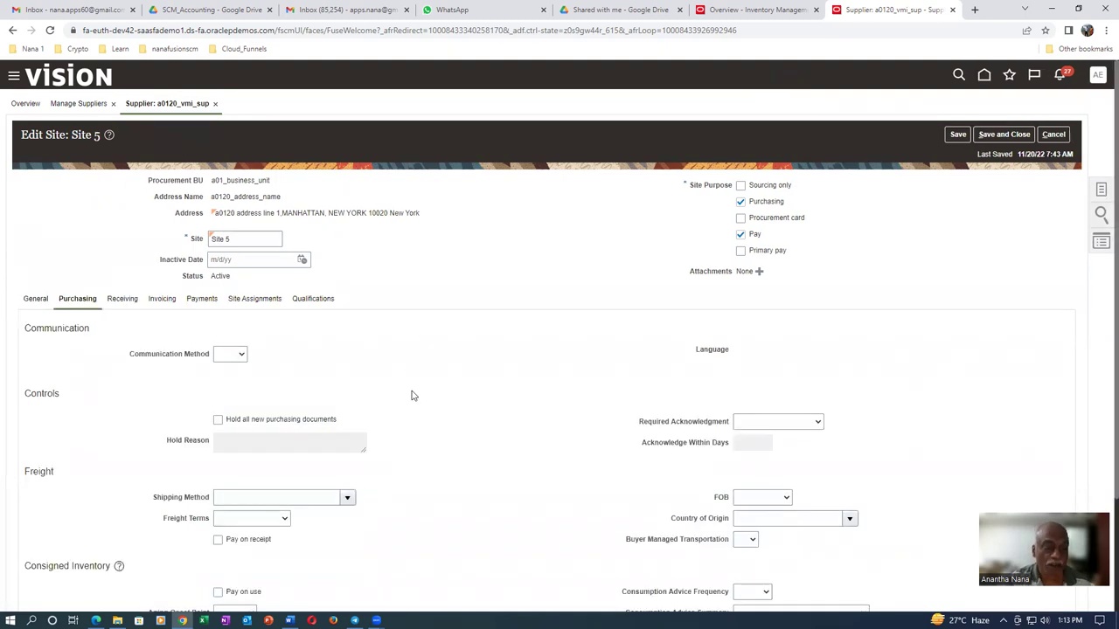
scroll(414, 397, down, 2)
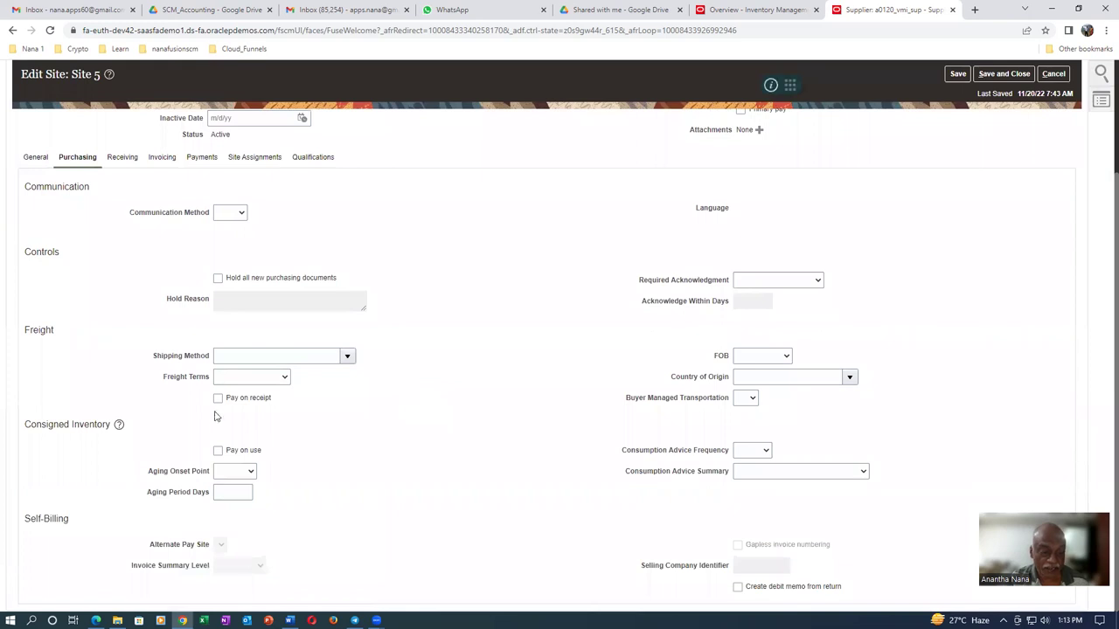
click(217, 399)
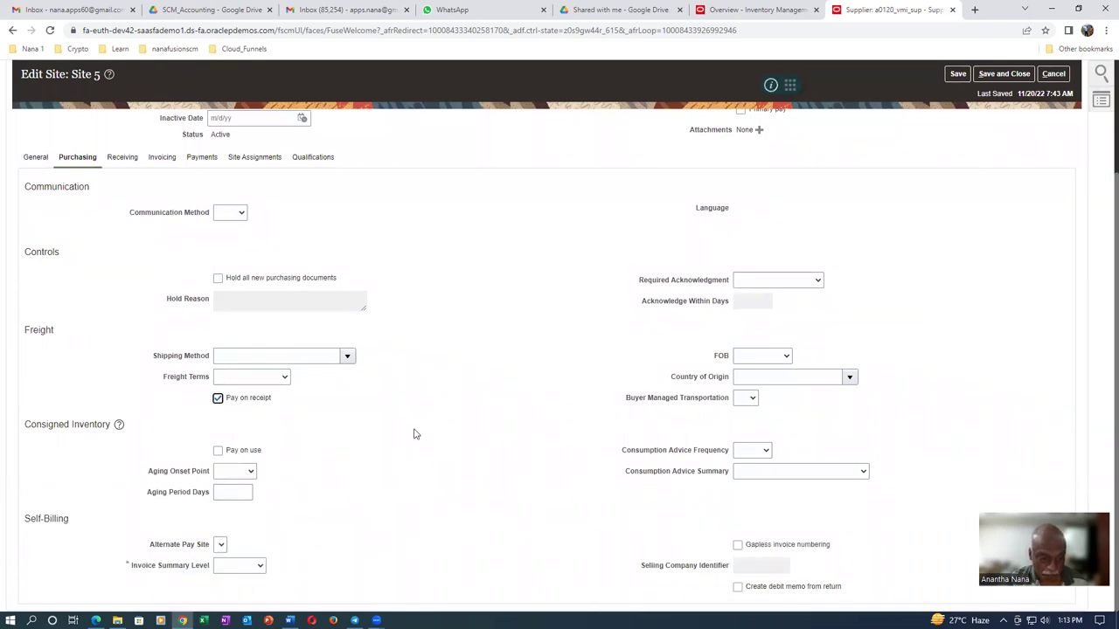
click(229, 568)
click(235, 587)
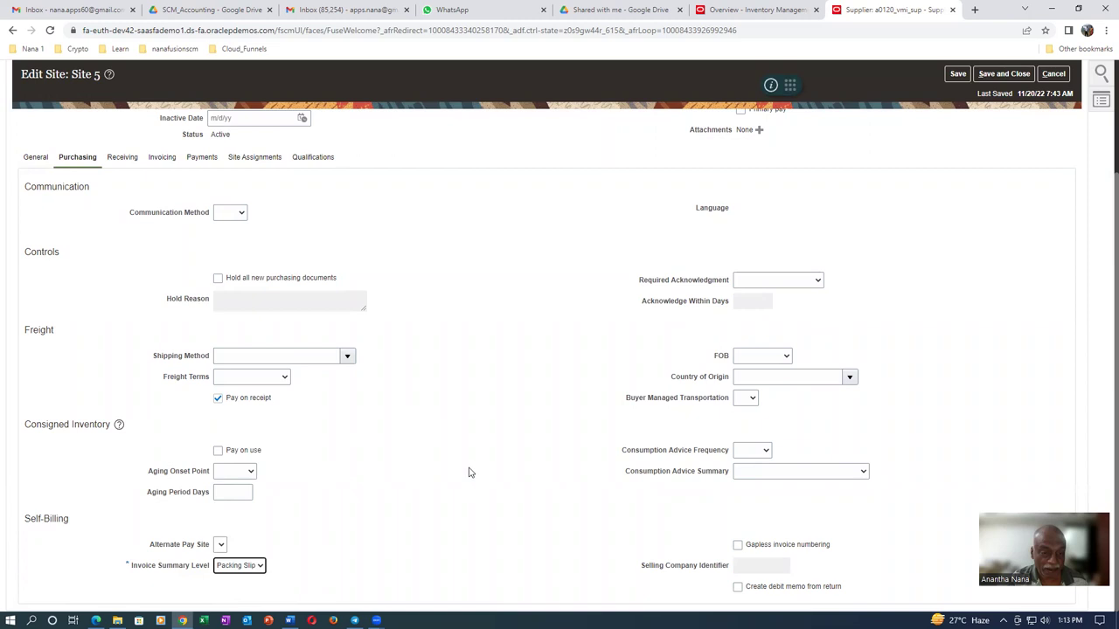
scroll(472, 441, up, 3)
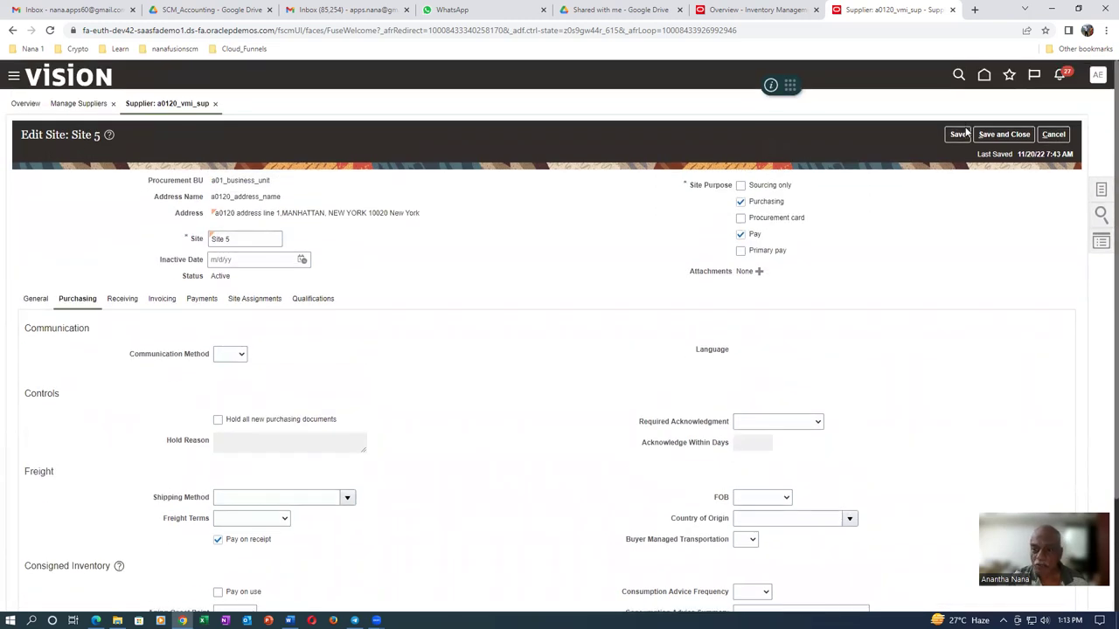
click(959, 134)
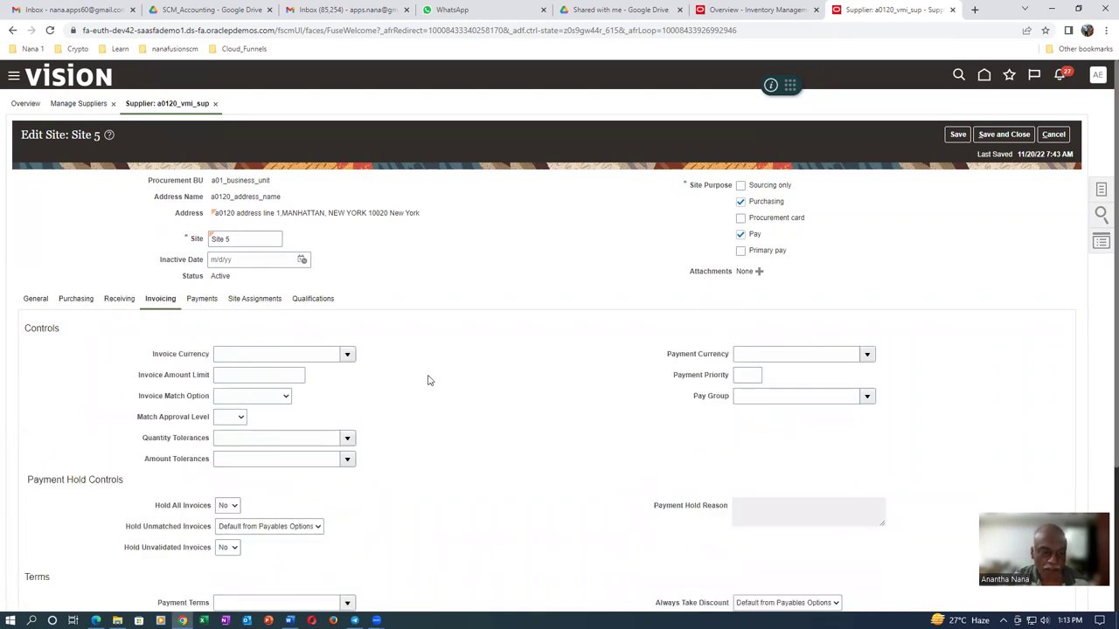
Set Site 5's invoice and payment currencies to US Dollar
click(347, 357)
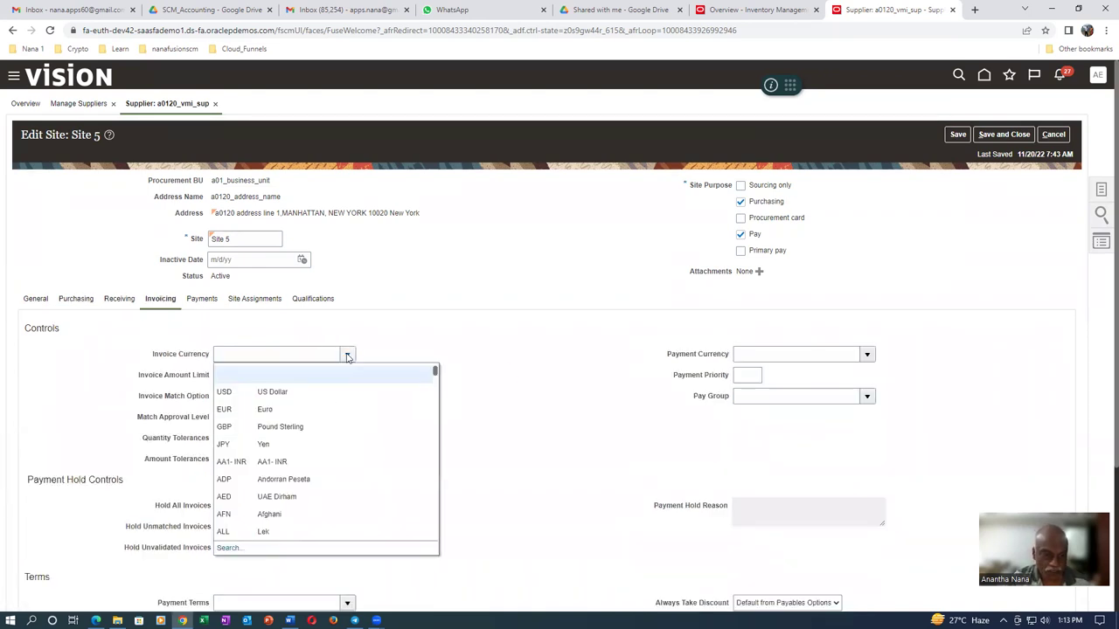
click(345, 390)
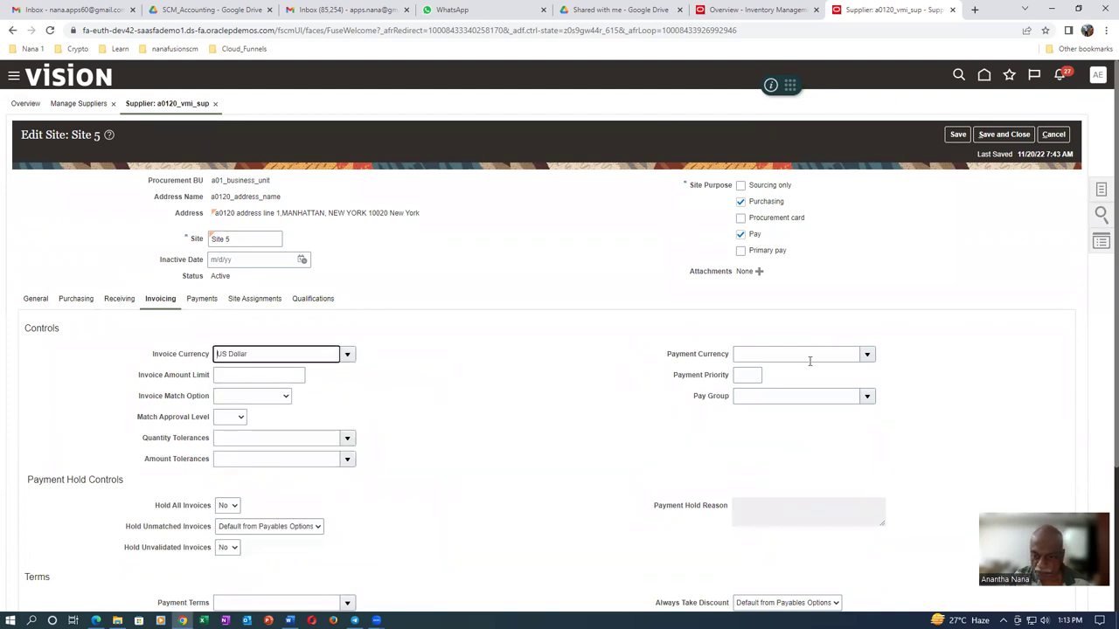
click(866, 354)
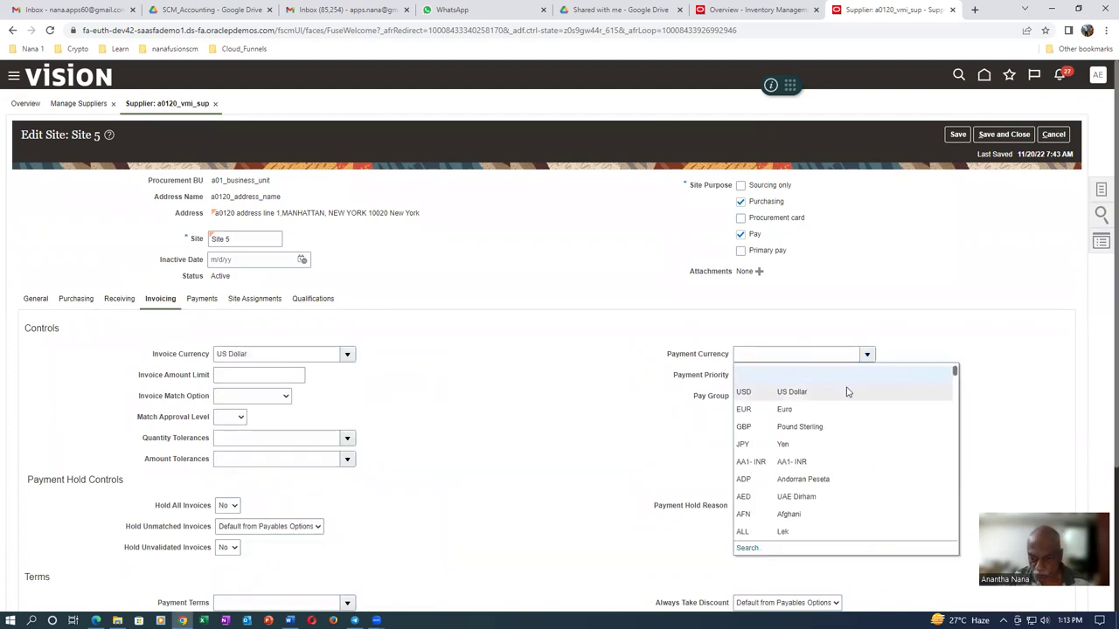
click(842, 392)
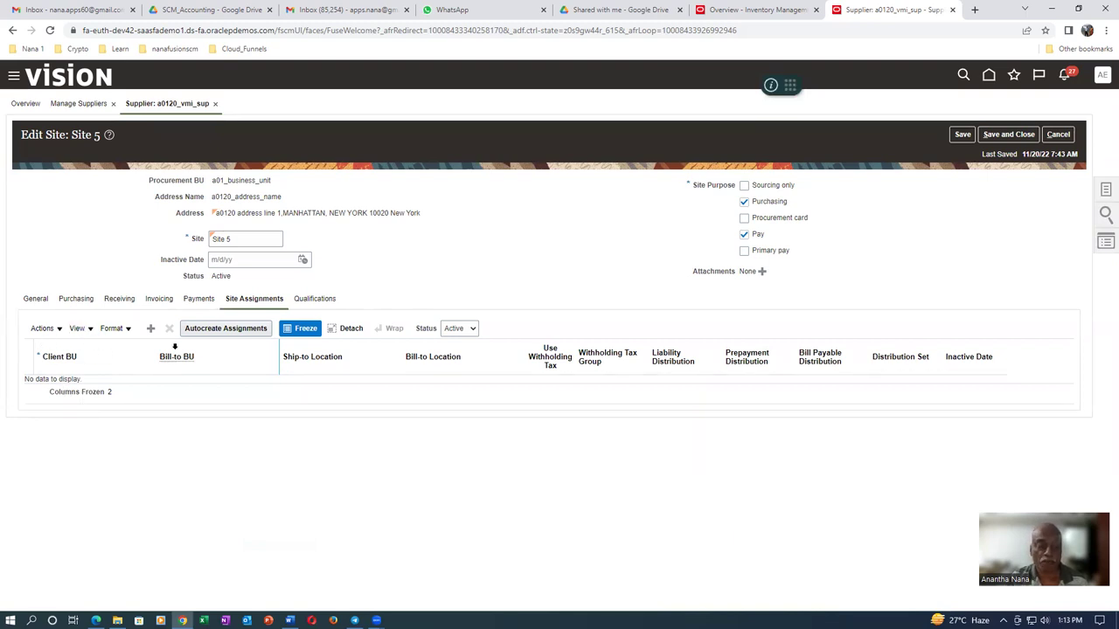
Autocreate the a01_business_unit assignment with ship-to and bill-to location a01_loc_1, then save and close
click(225, 330)
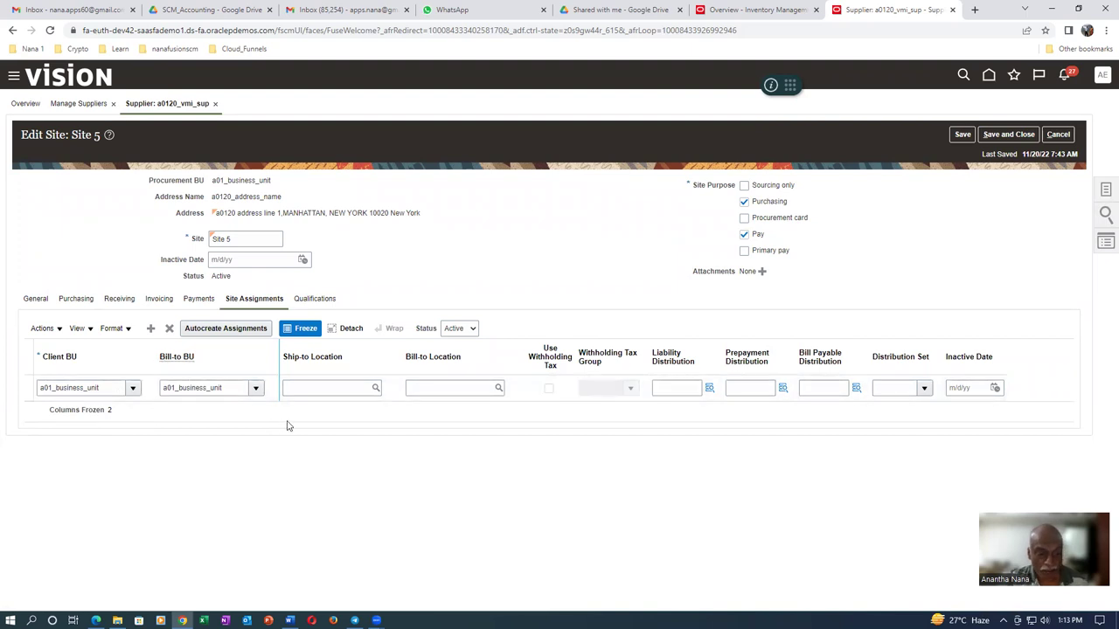
click(313, 390)
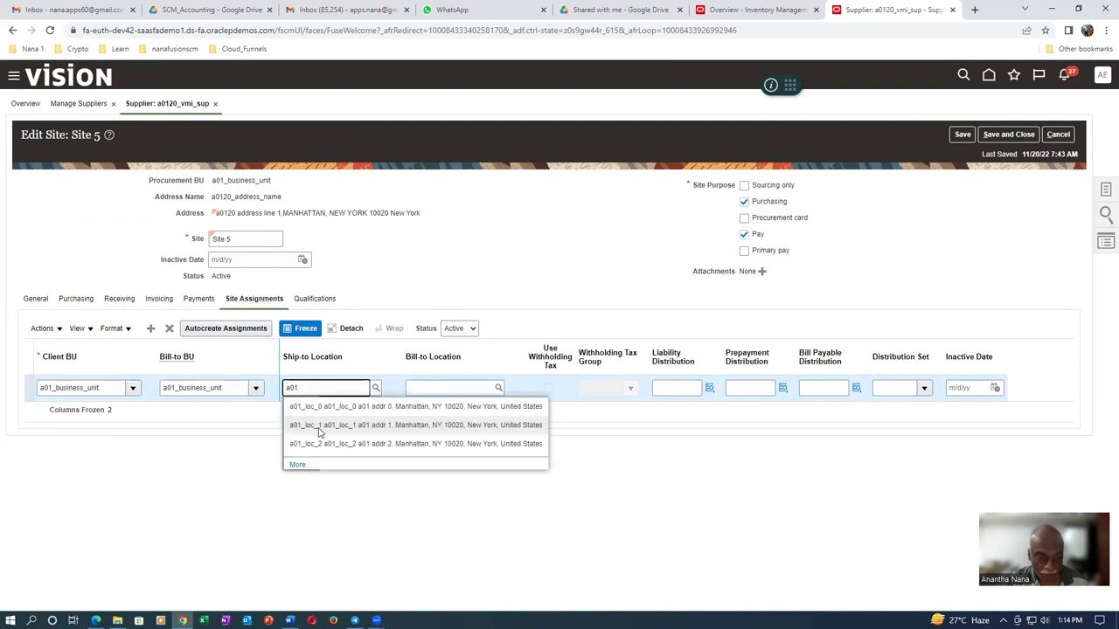
click(320, 429)
click(438, 388)
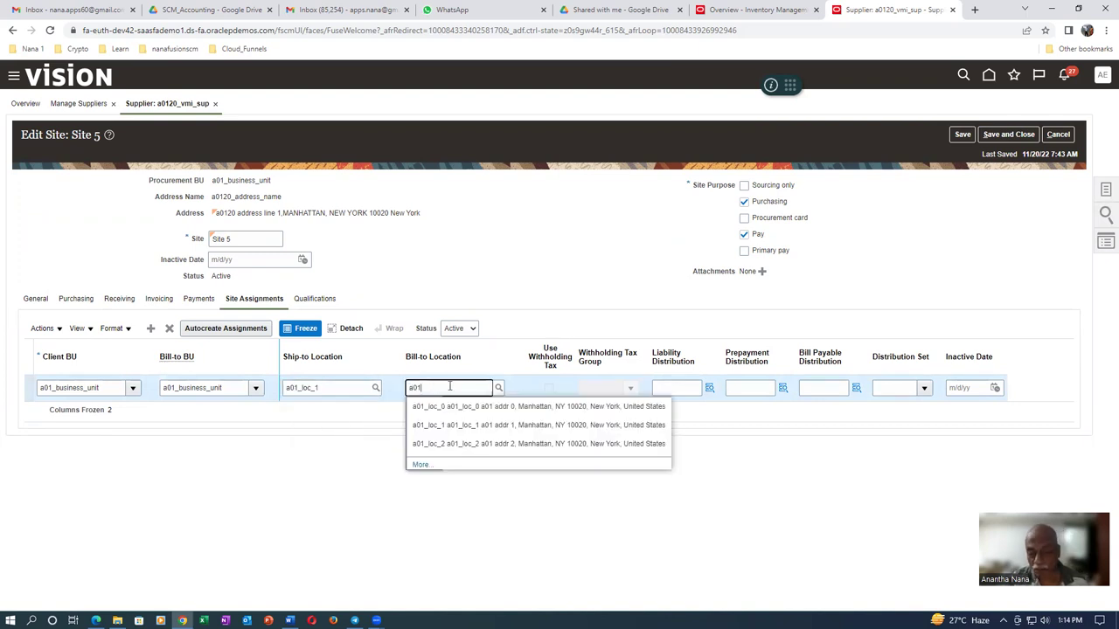
click(451, 425)
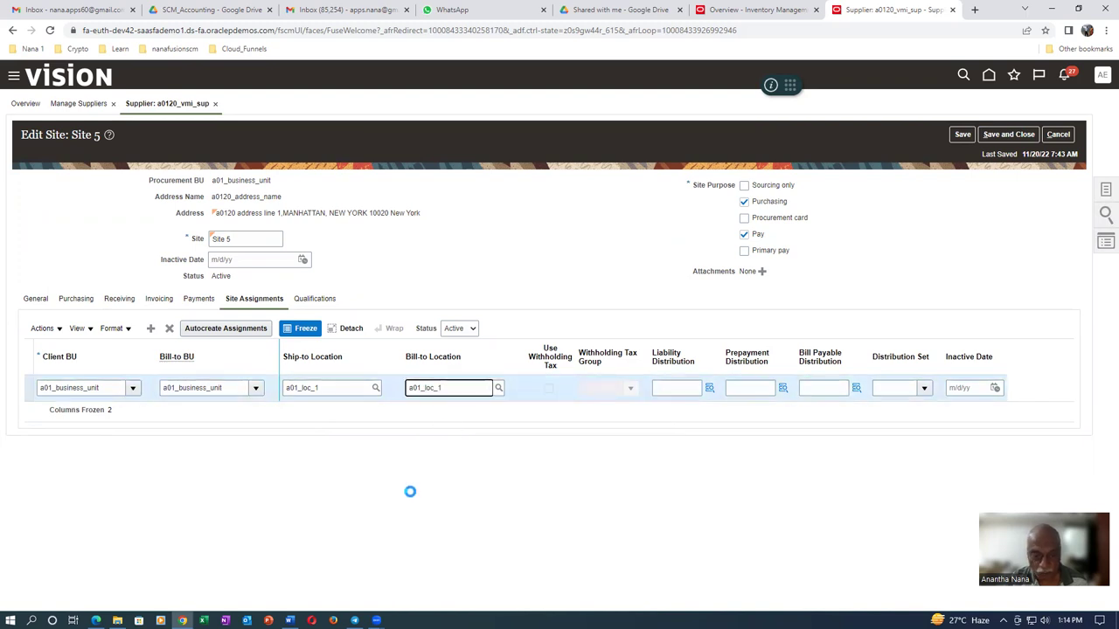
click(1018, 135)
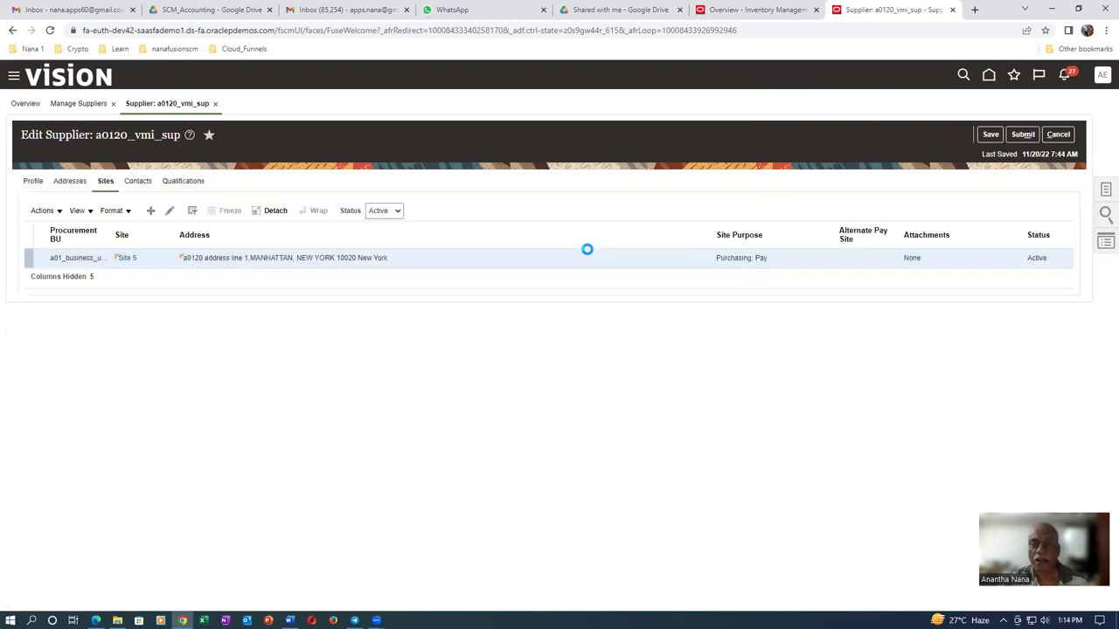
Submit the supplier changes, close Manage Suppliers, and return to the home page
click(590, 352)
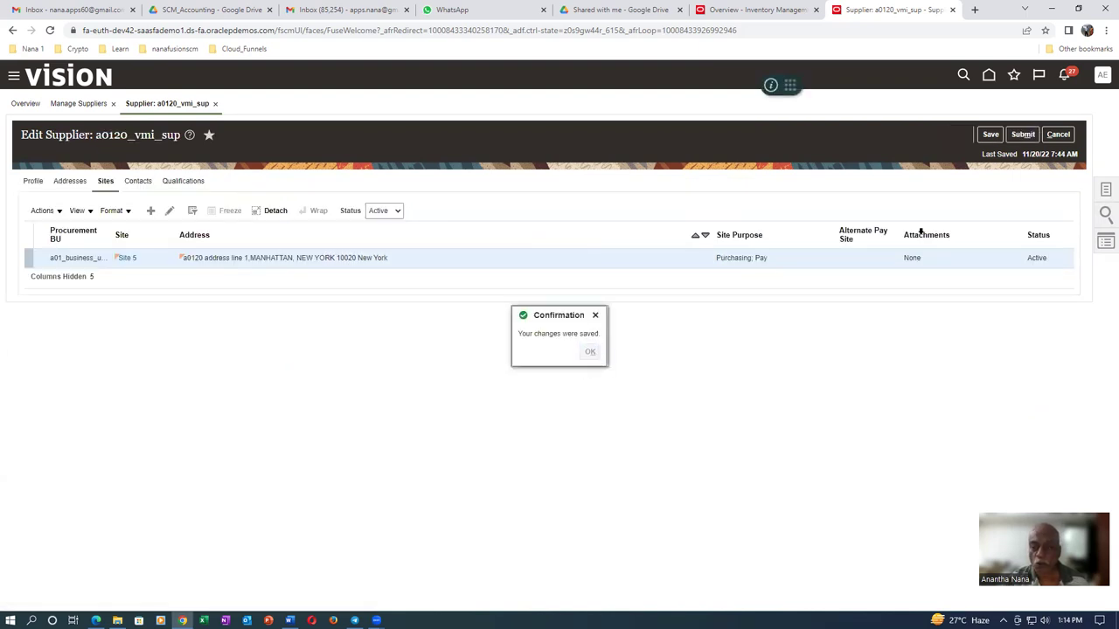
click(1023, 135)
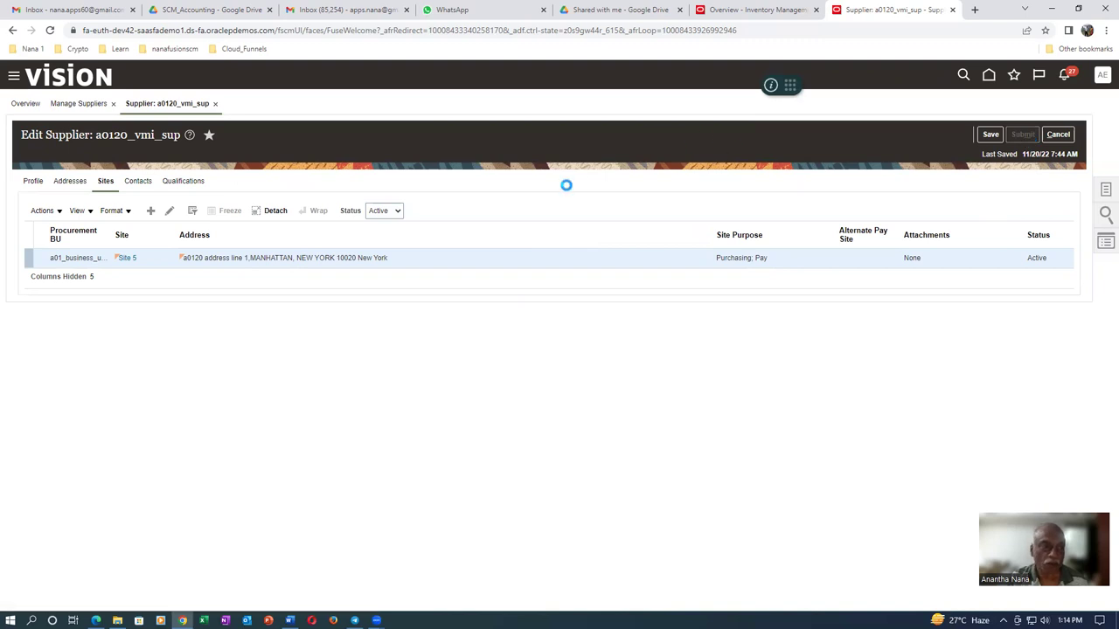
click(586, 219)
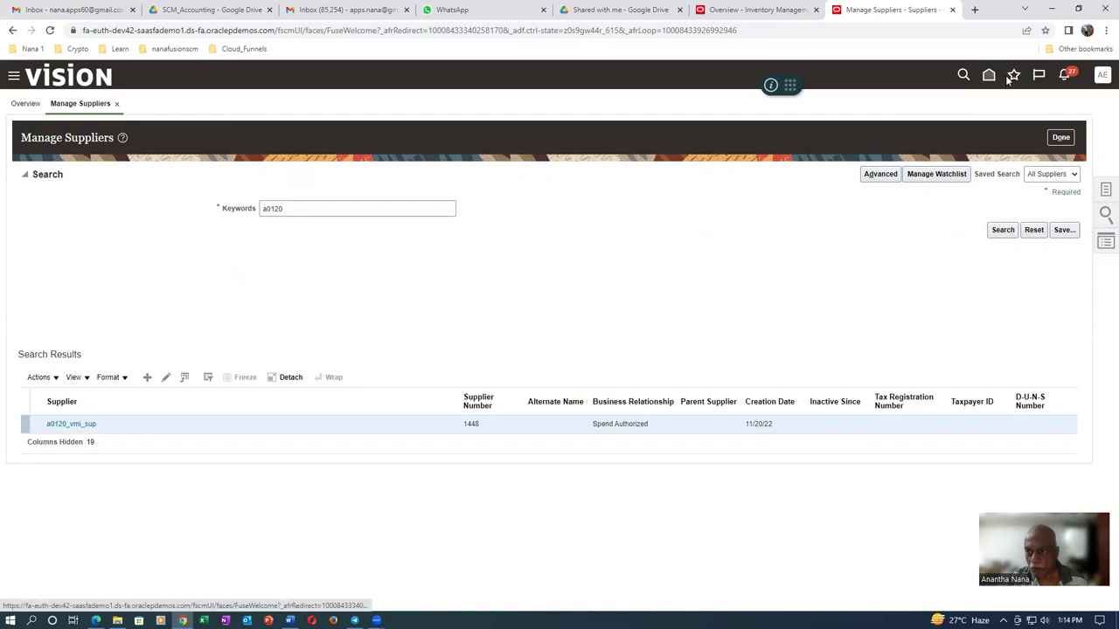
click(1063, 140)
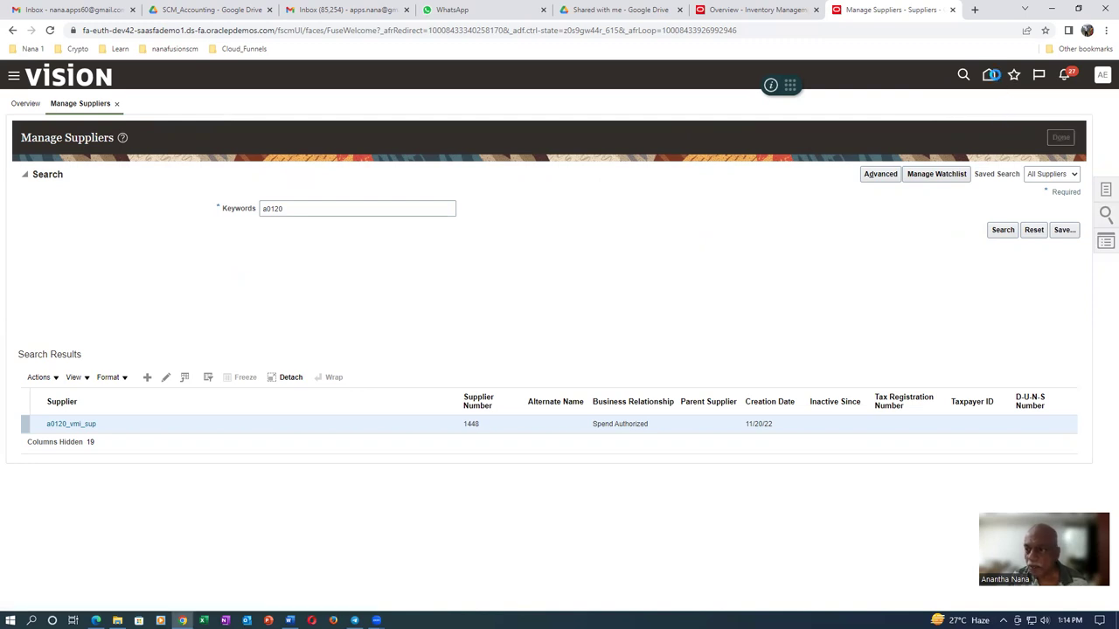
click(986, 78)
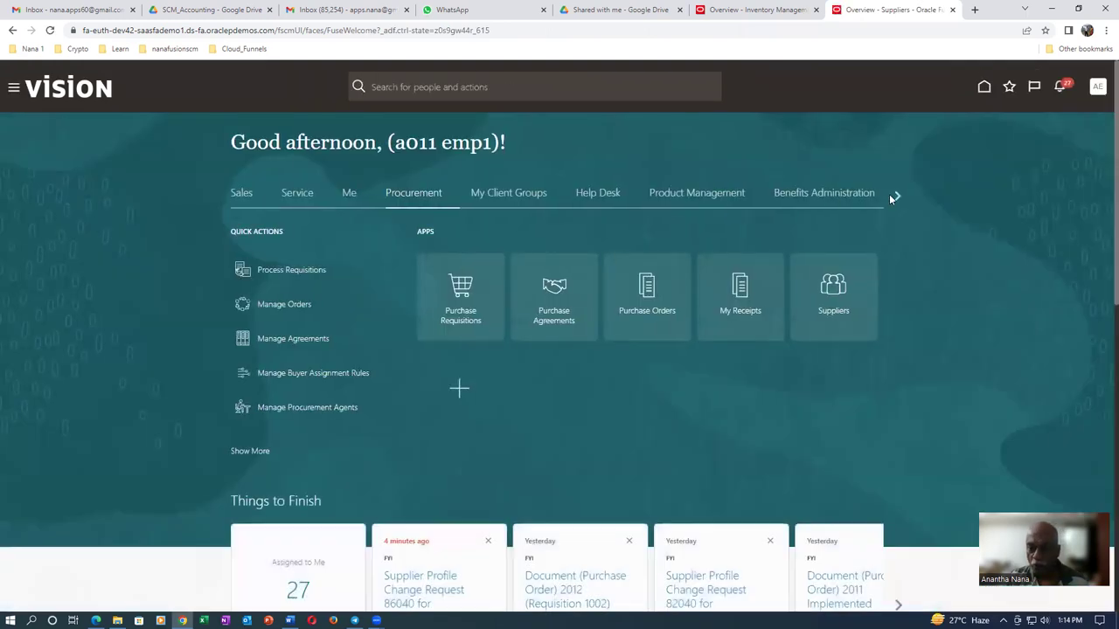
Open the Security Console from the Tools area of the home page
click(898, 195)
click(898, 196)
click(898, 196)
click(898, 196)
click(411, 194)
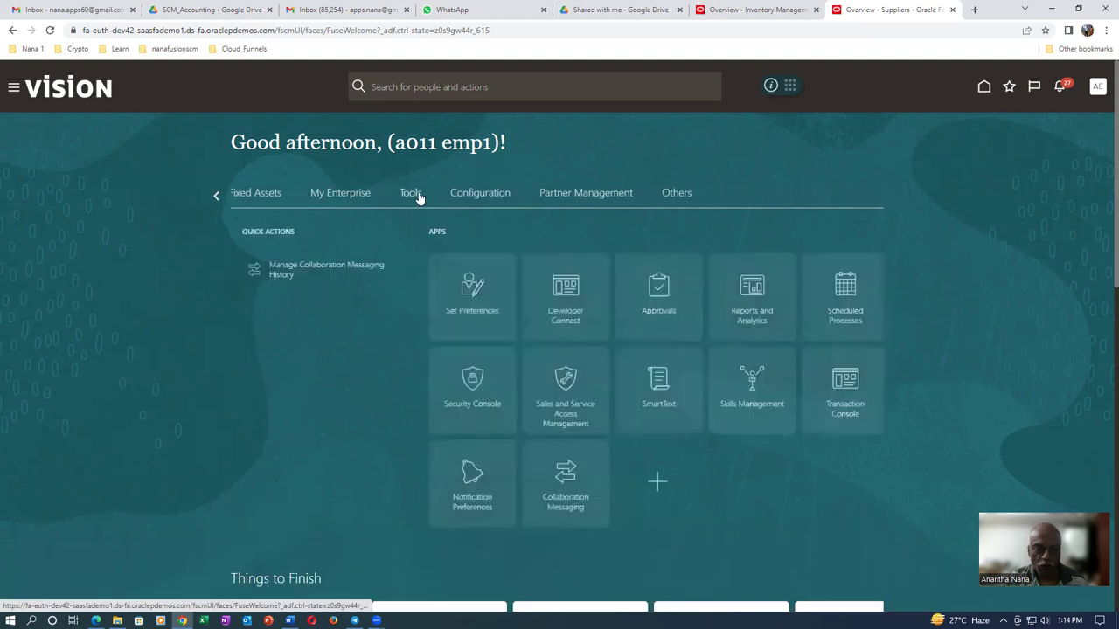
click(469, 423)
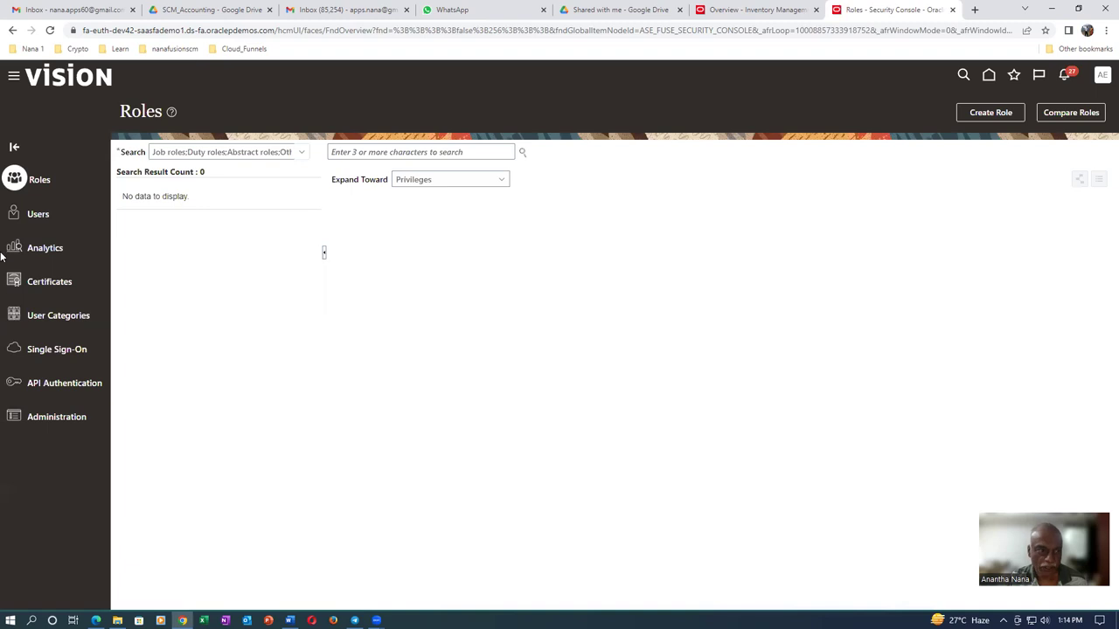
Search Users for the supplier contact's user name, open the account, and start a password reset
click(37, 219)
click(408, 153)
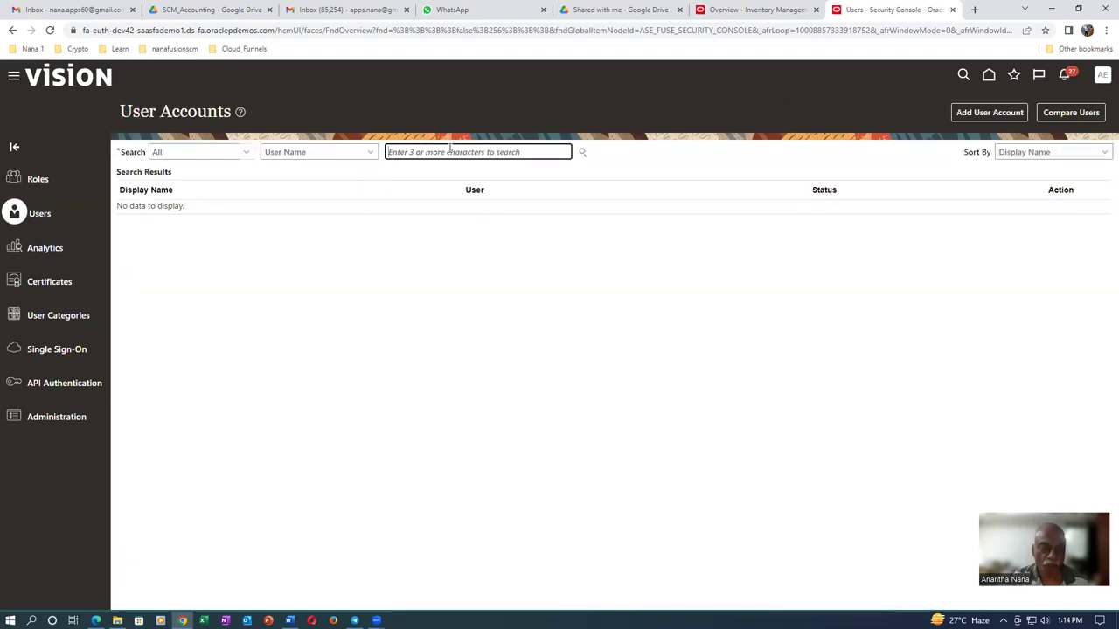
text(Anantha)
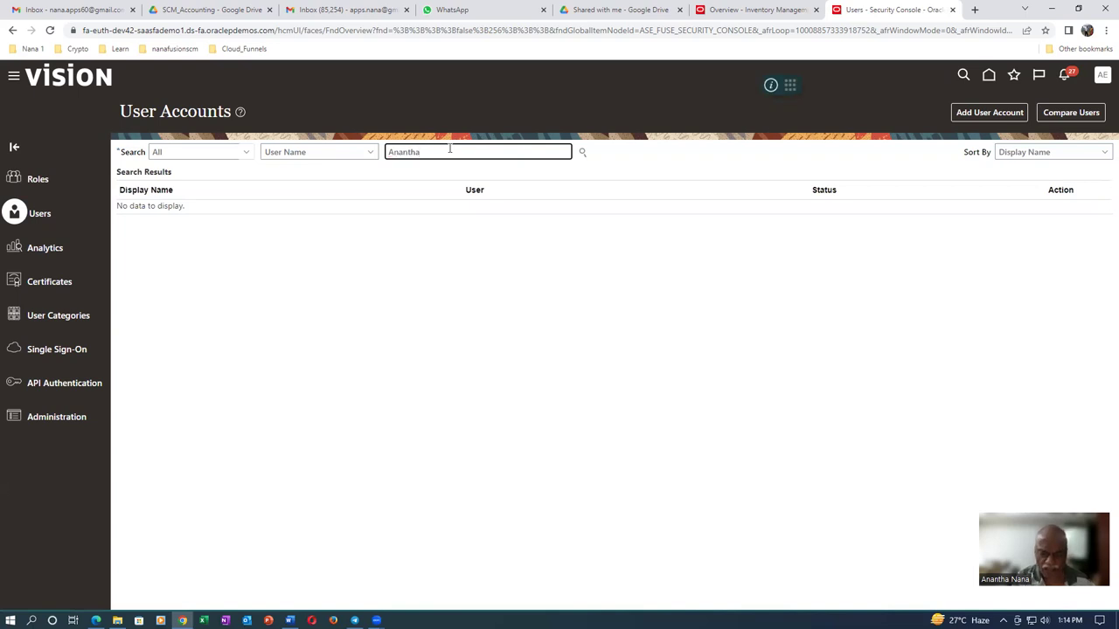
key(Return)
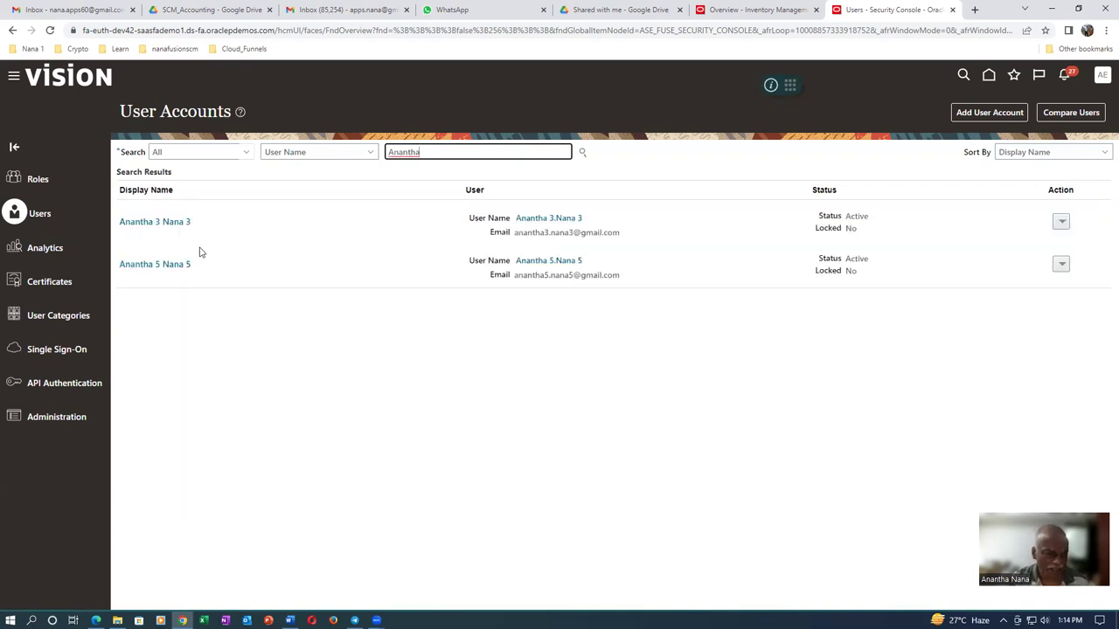
click(151, 265)
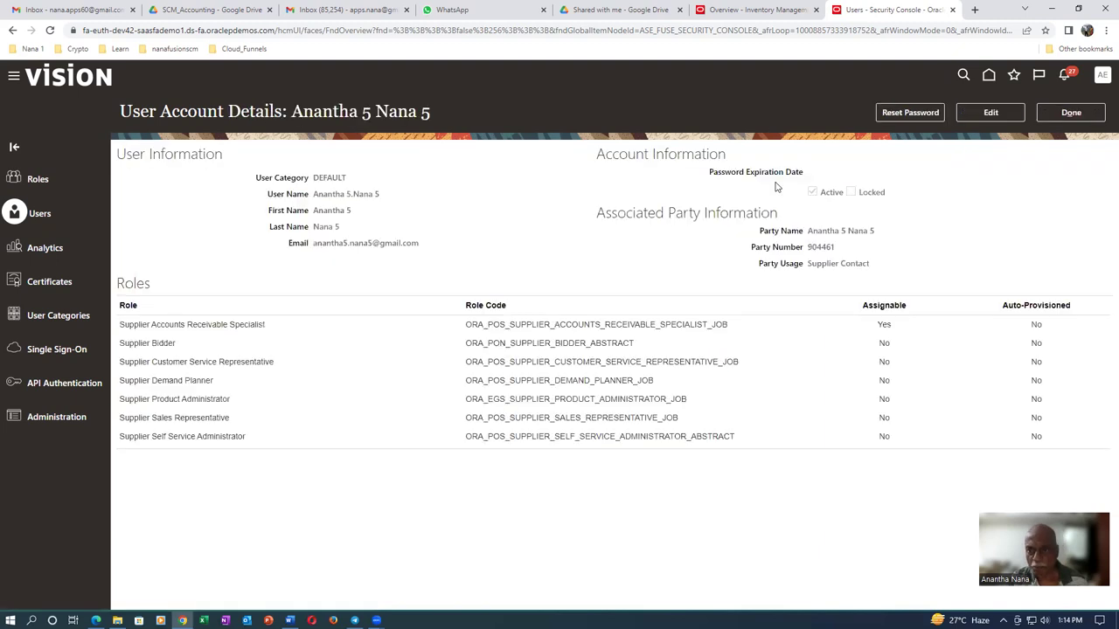
click(913, 113)
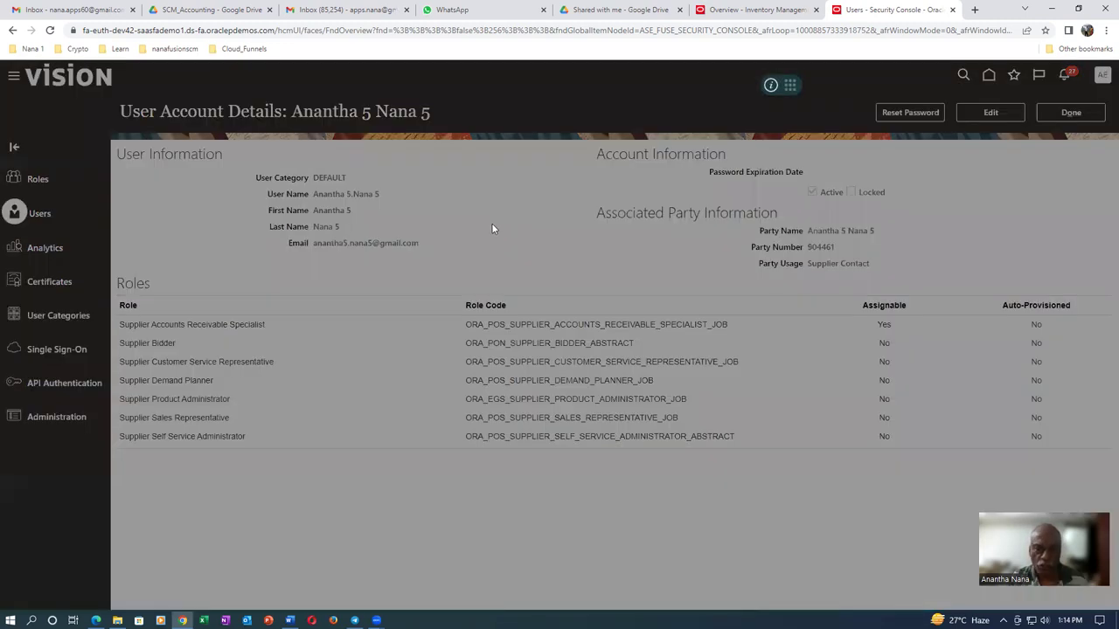
Reset the password manually, entering and confirming a new password for the account
click(399, 310)
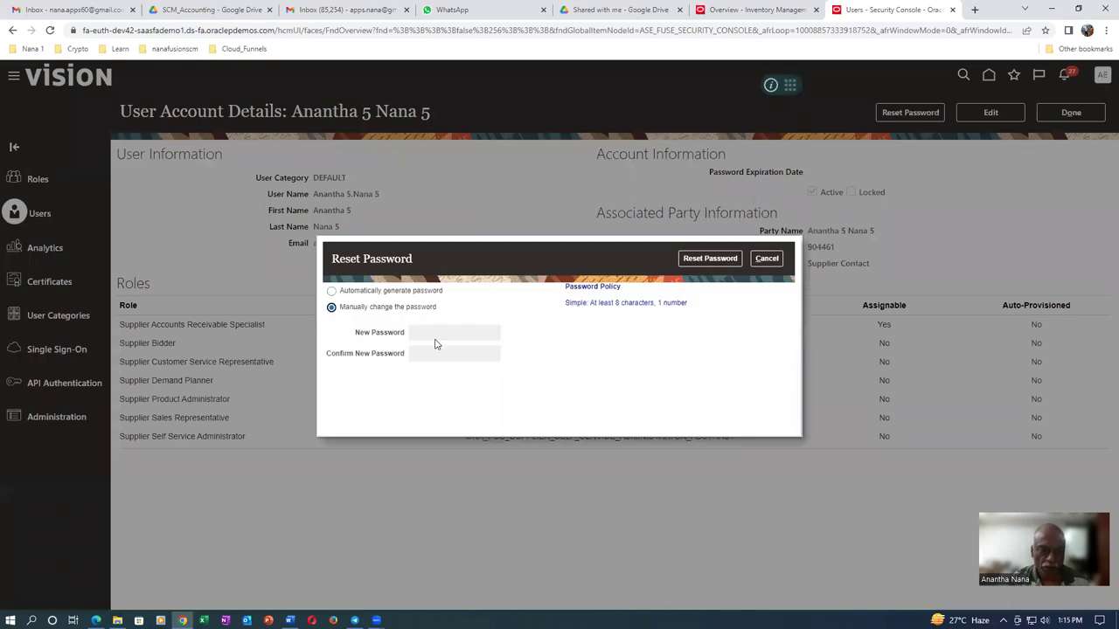
click(437, 333)
text(W)
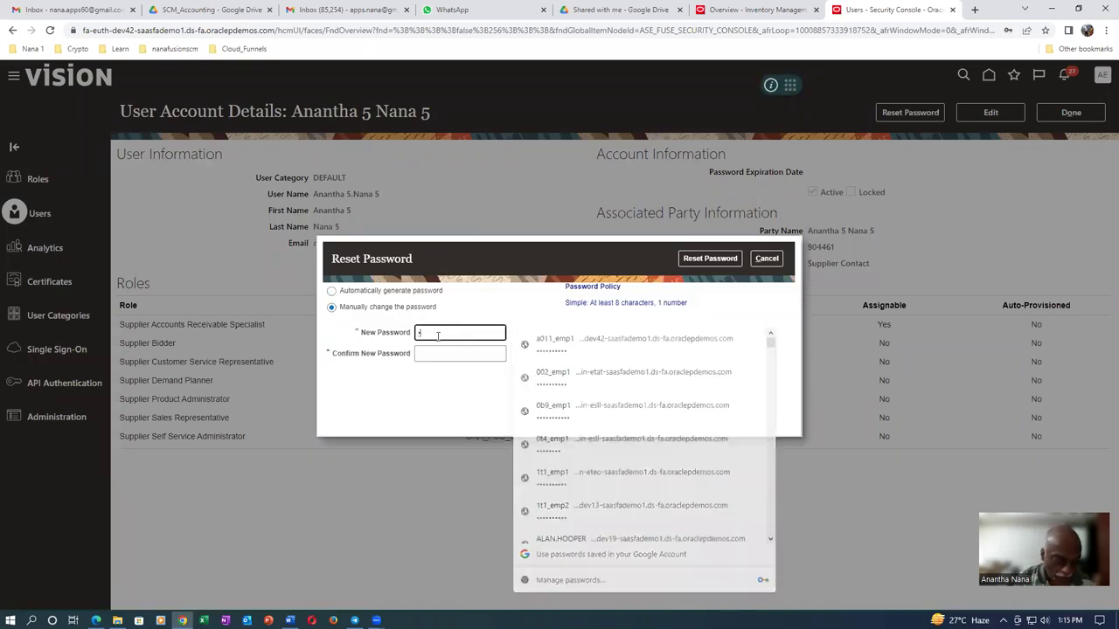
text(elcome123)
key(Tab)
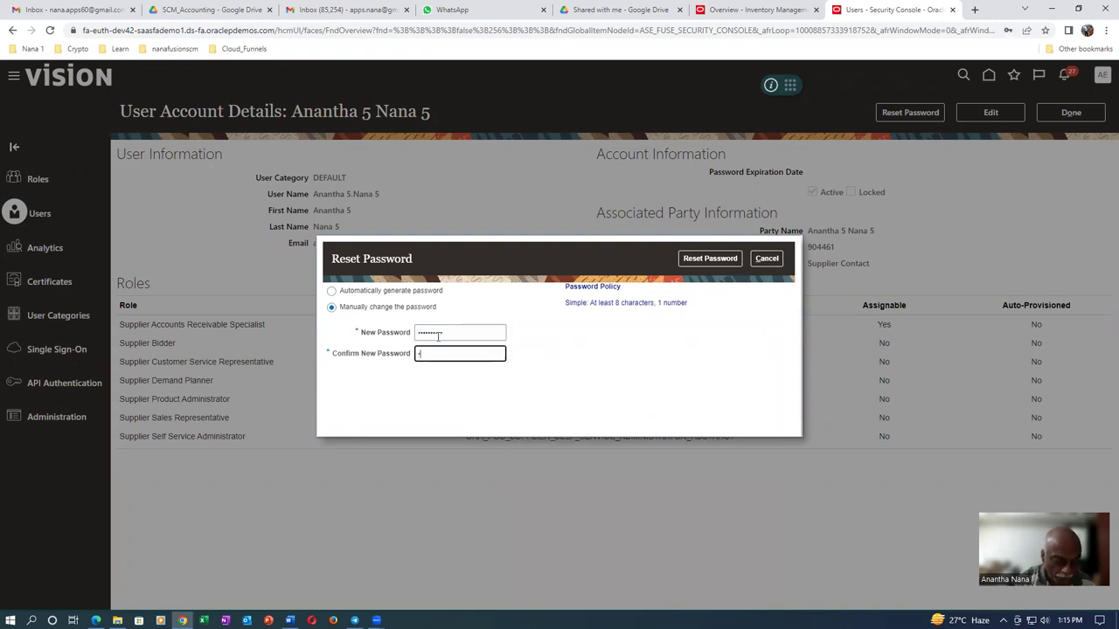
text(Welcome123)
click(731, 258)
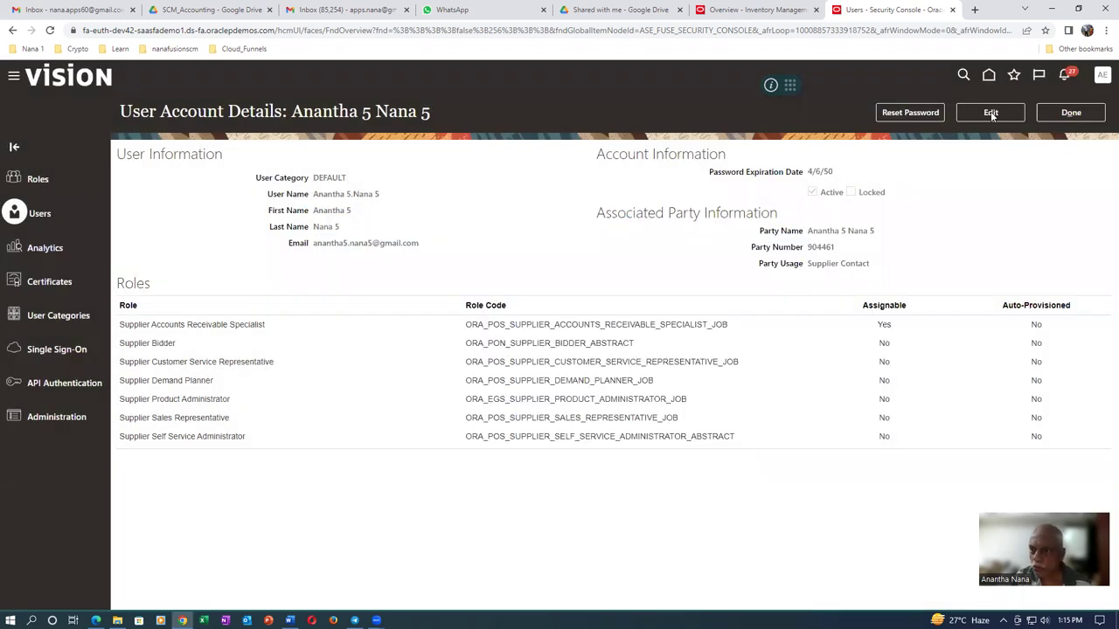
Edit the user account, replacing the current user name with a new shortened one
click(998, 115)
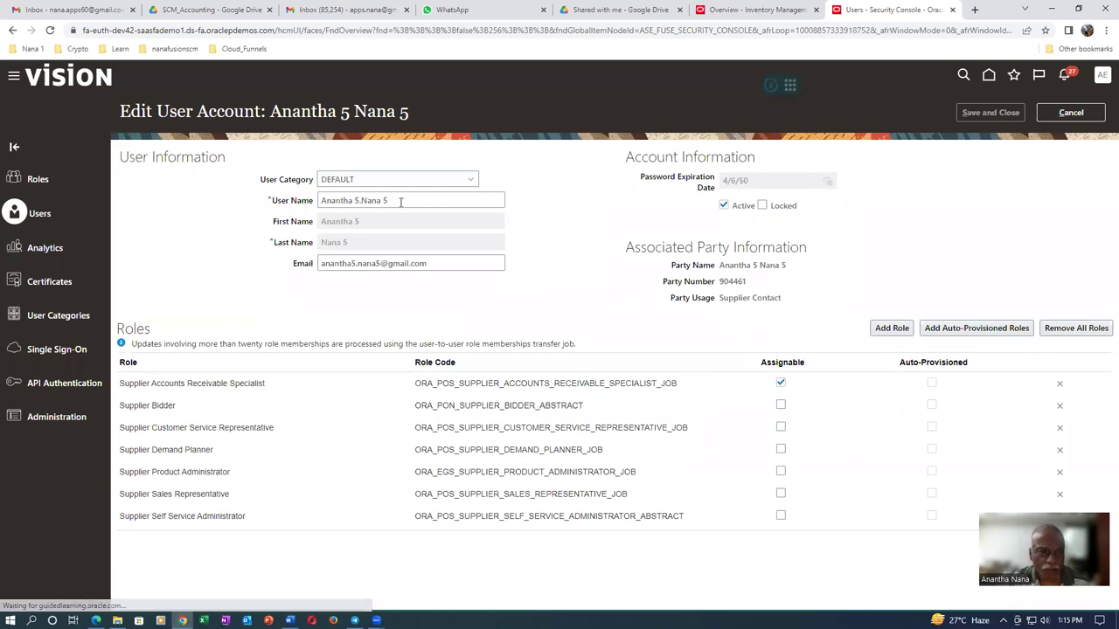
drag(400, 202, 271, 234)
text(A5.N5)
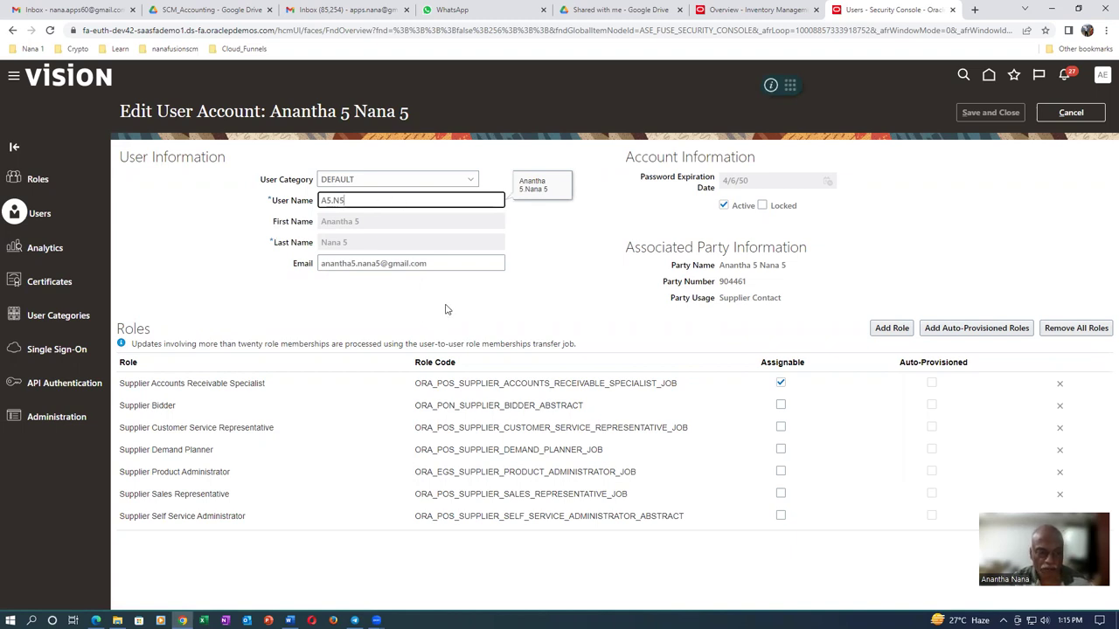
key(Tab)
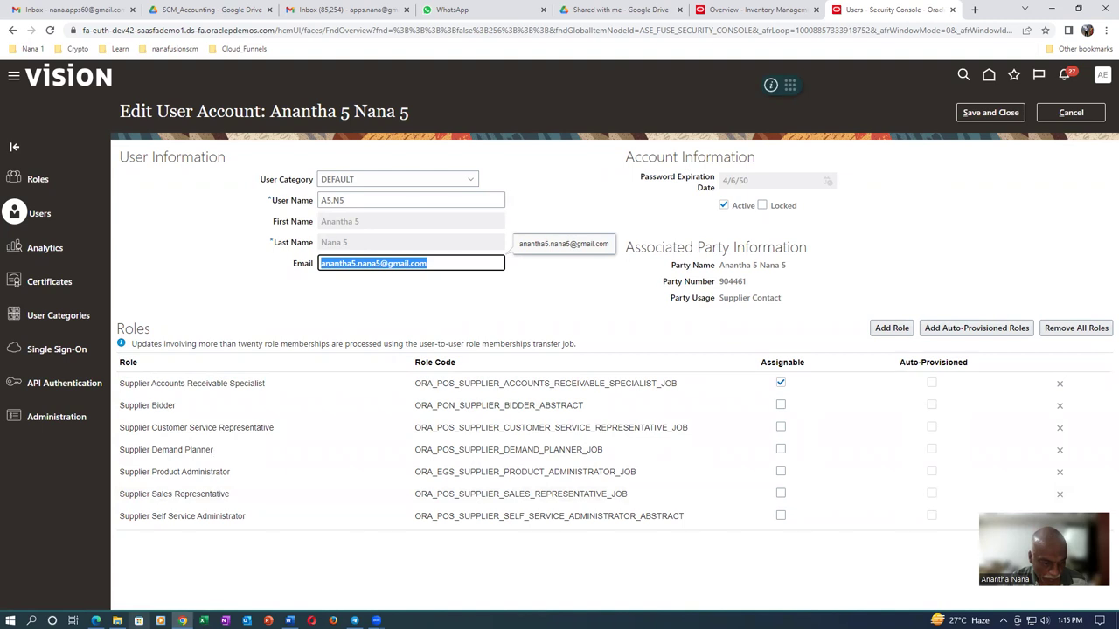
click(117, 621)
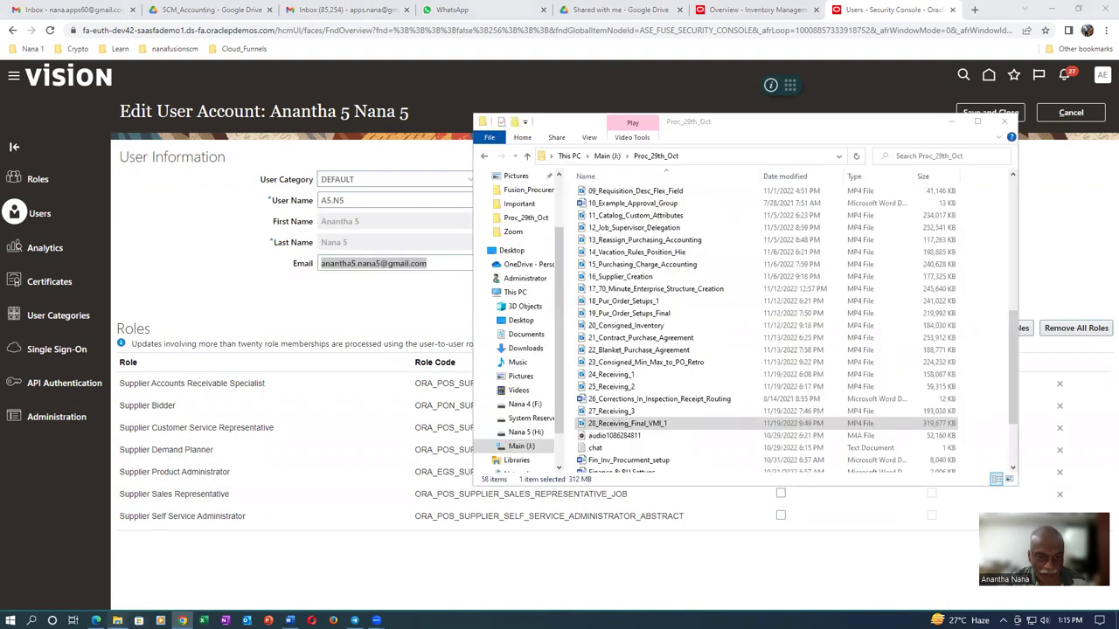
Go to Main (J:) > Oracle SCM Training > Fusion_Procurement_Documentation, search 'vm', and open VMI_Replenishment
click(607, 156)
click(643, 247)
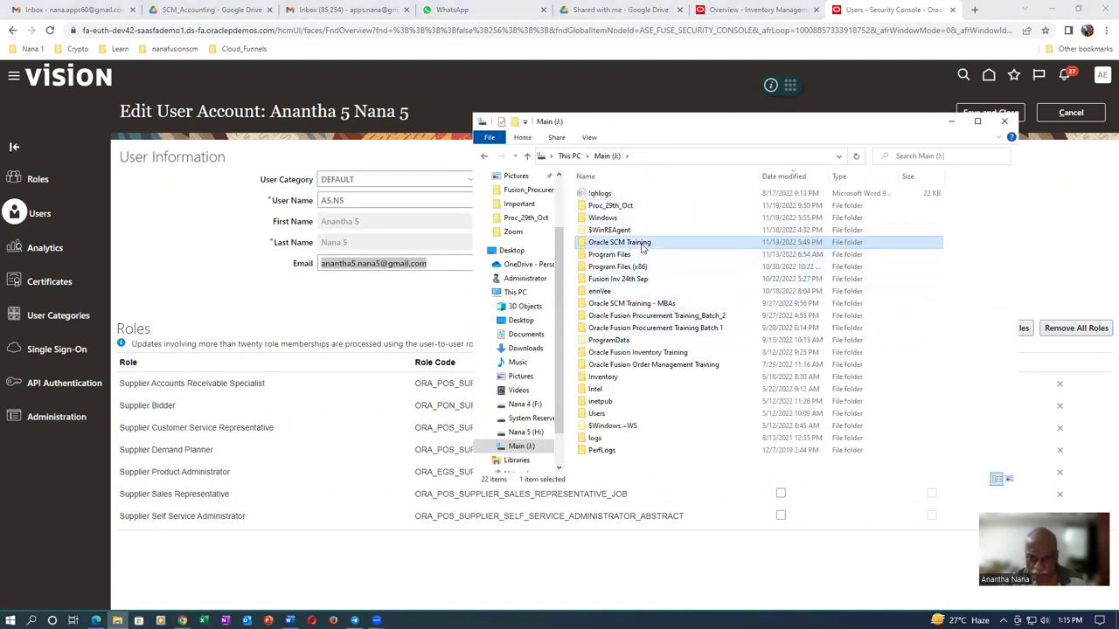
double_click(643, 247)
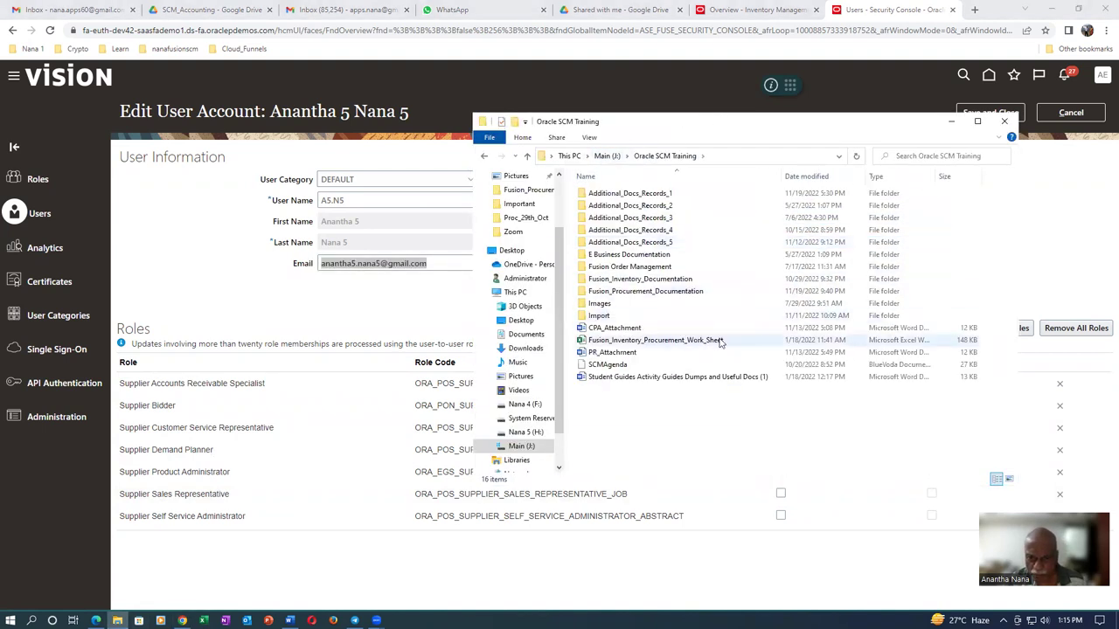
double_click(650, 292)
click(919, 157)
text(vm)
click(909, 171)
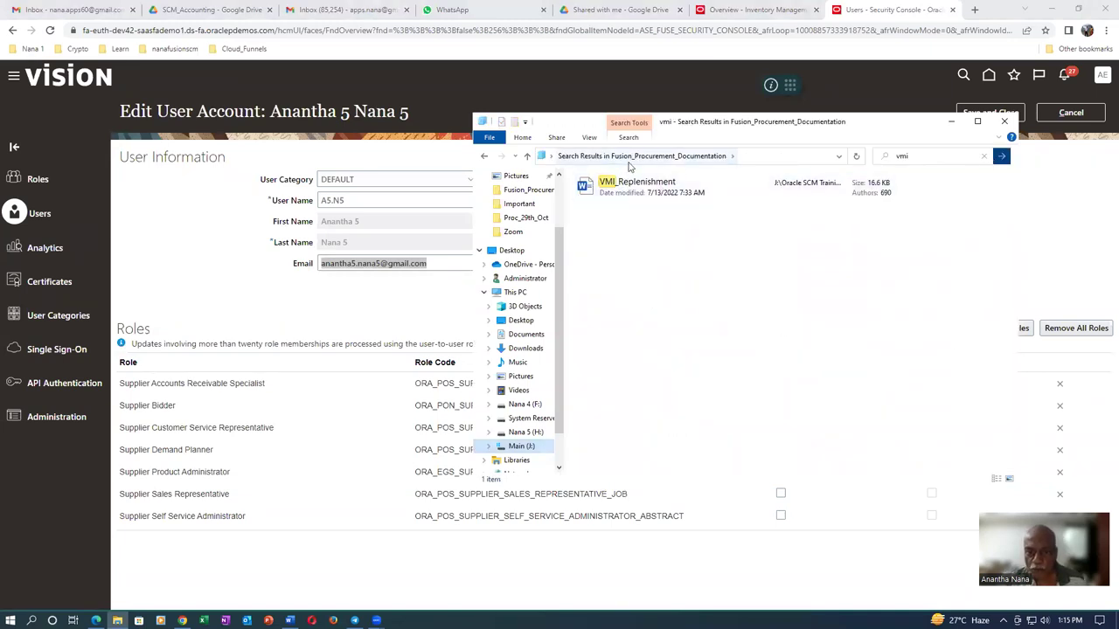
double_click(662, 194)
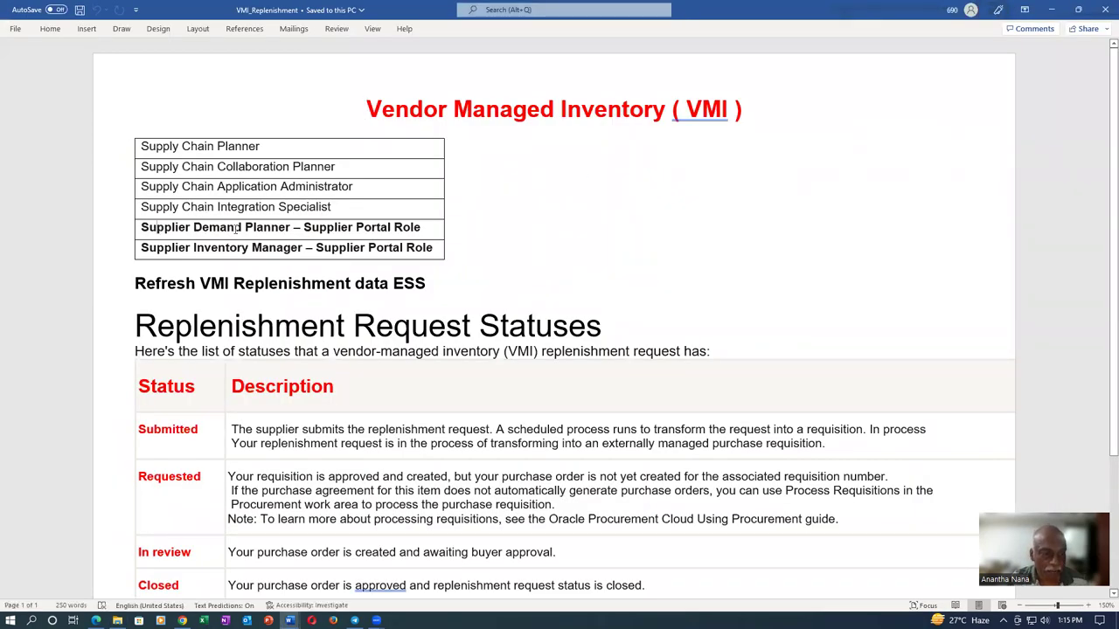
Select the Supplier Demand Planner and Supplier Inventory Manager names in the VMI_Replenishment roles table
drag(160, 230, 292, 229)
drag(164, 248, 263, 252)
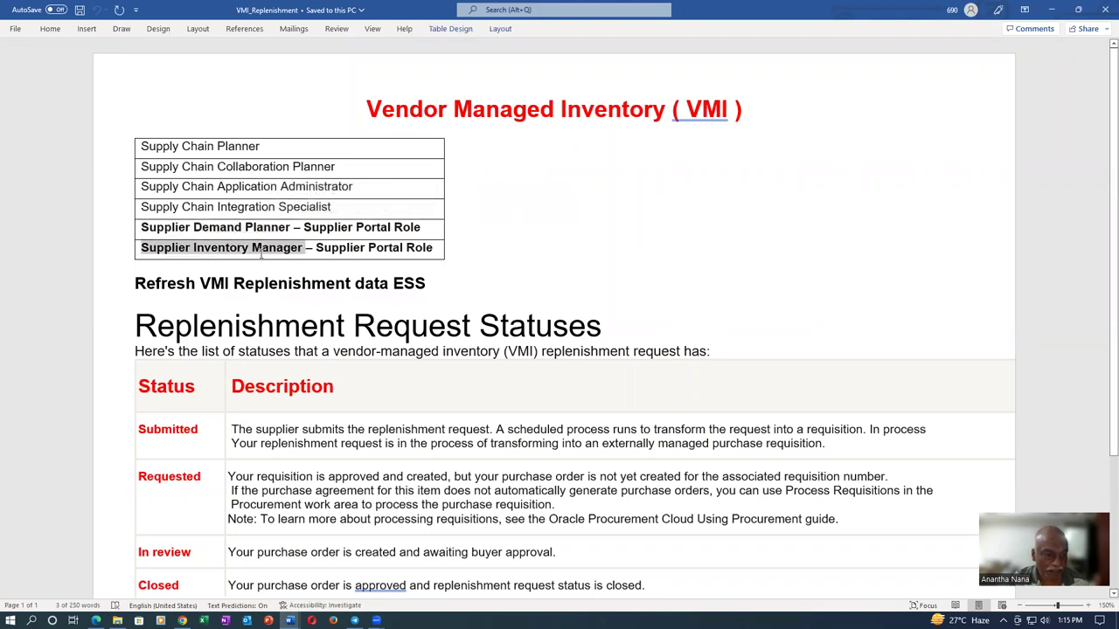
click(220, 230)
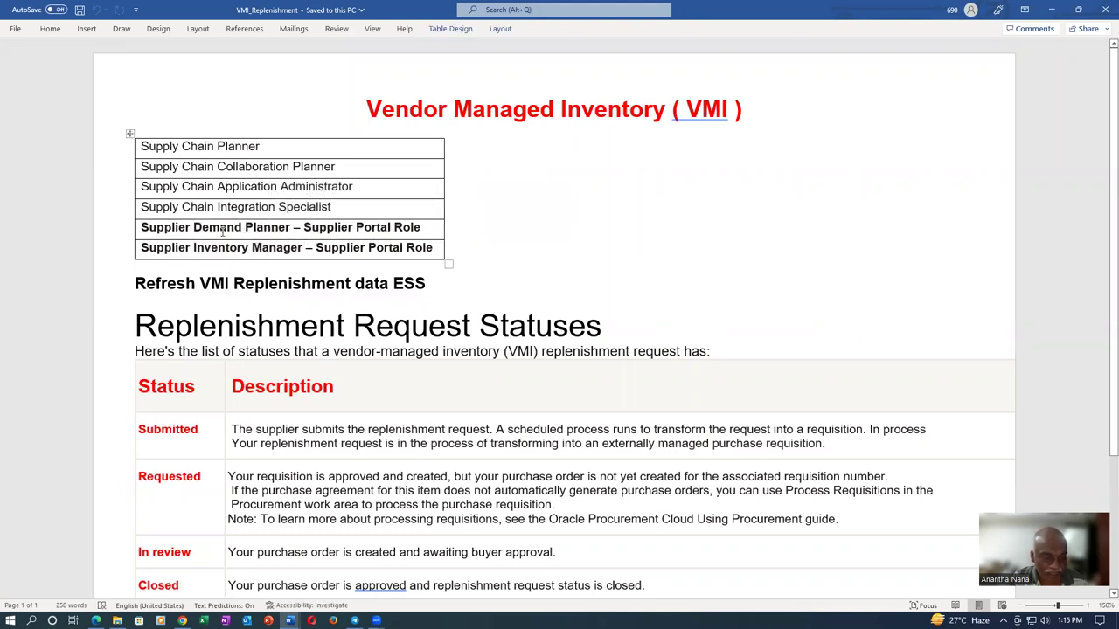
key(alt+Tab)
key(alt+Tab)
key(alt+Tab)
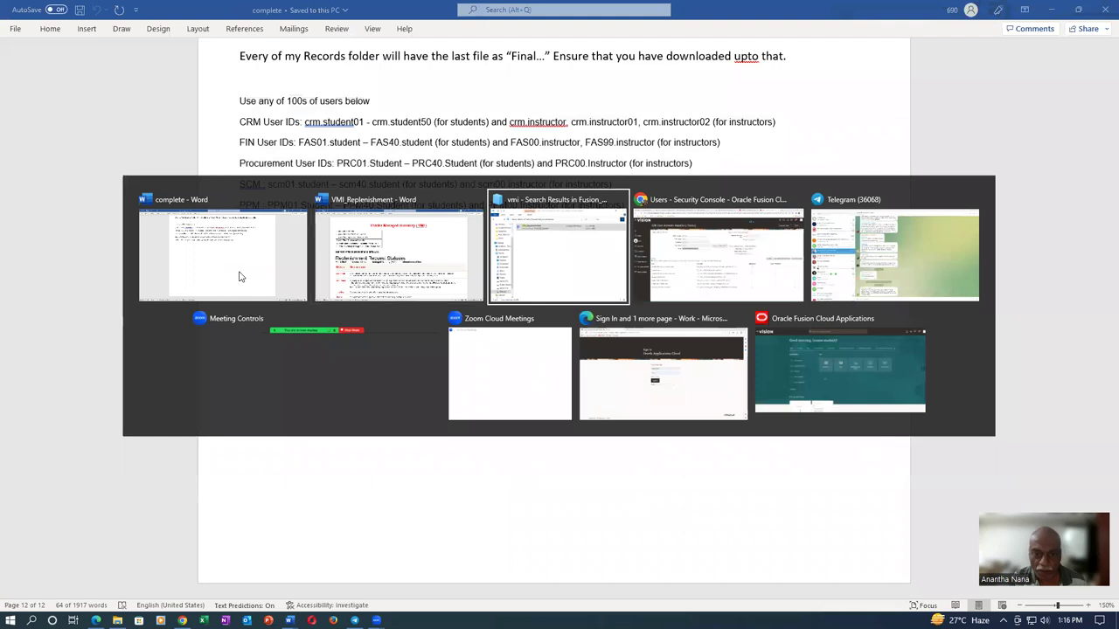
key(alt+Tab)
key(alt+Tab)
key(alt+Tab)
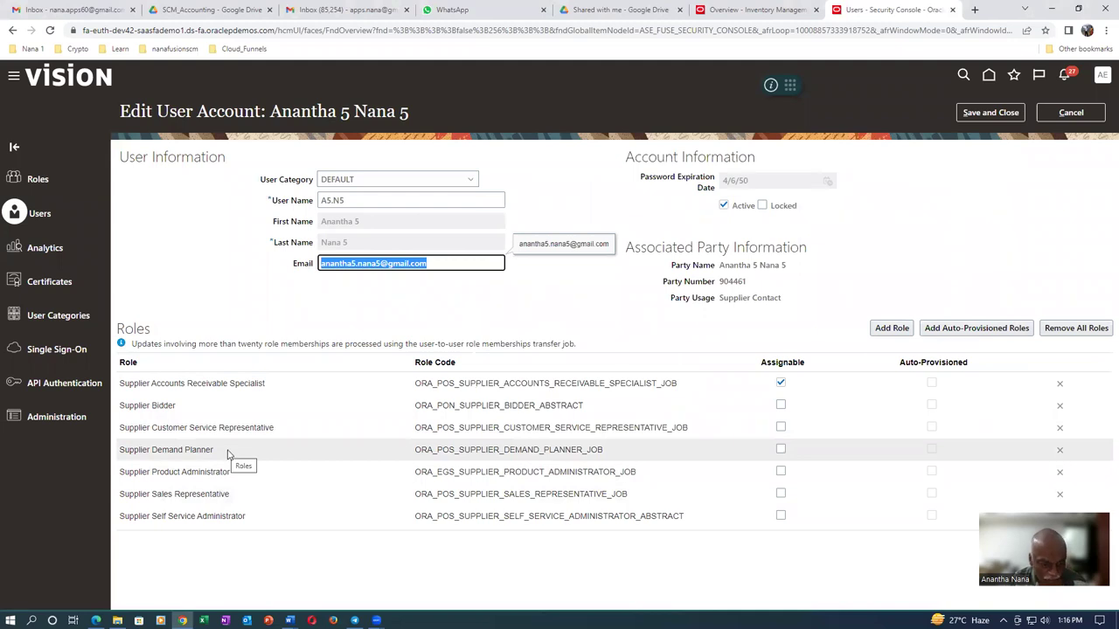
key(alt+Tab)
key(Tab)
key(Tab)
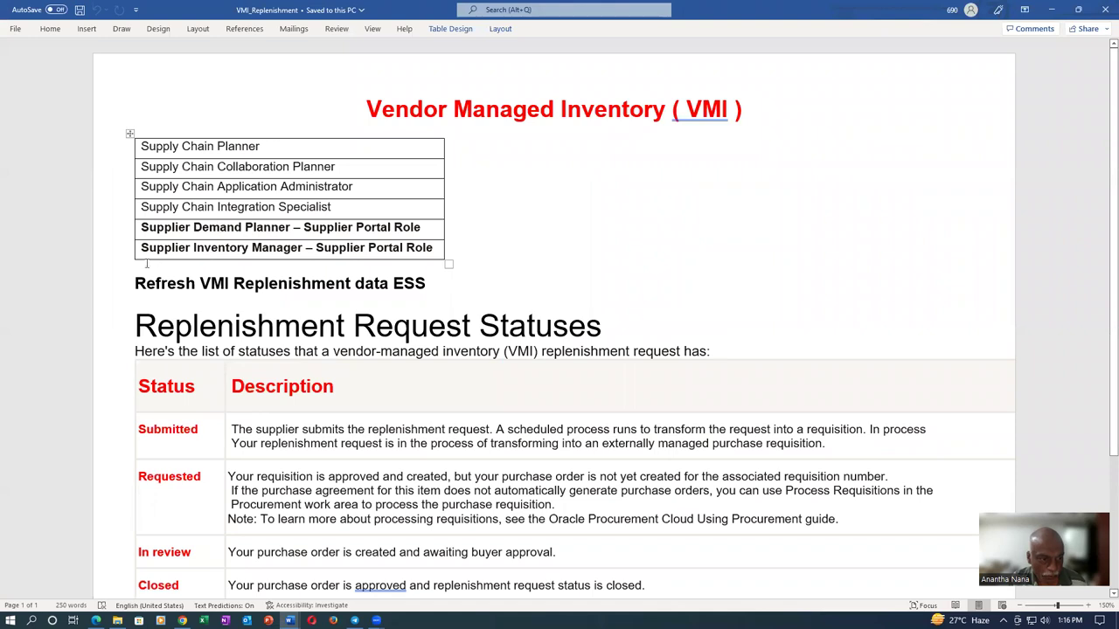
Copy the Supplier Inventory Manager role name and return to the Edit User Account page
drag(143, 248, 289, 253)
key(ctrl+c)
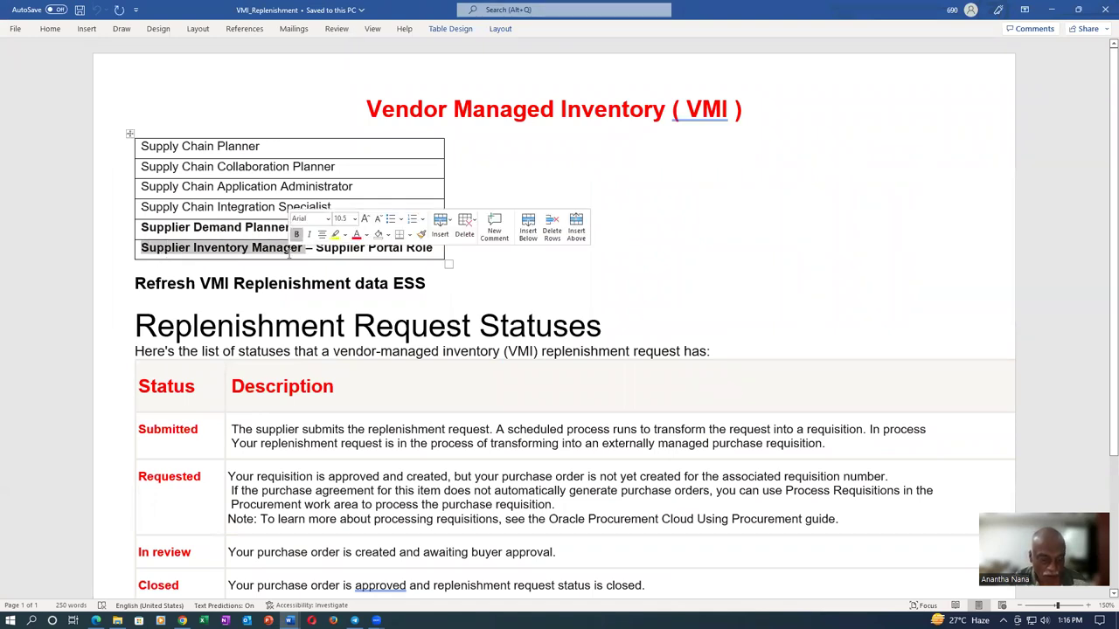
key(alt+Tab)
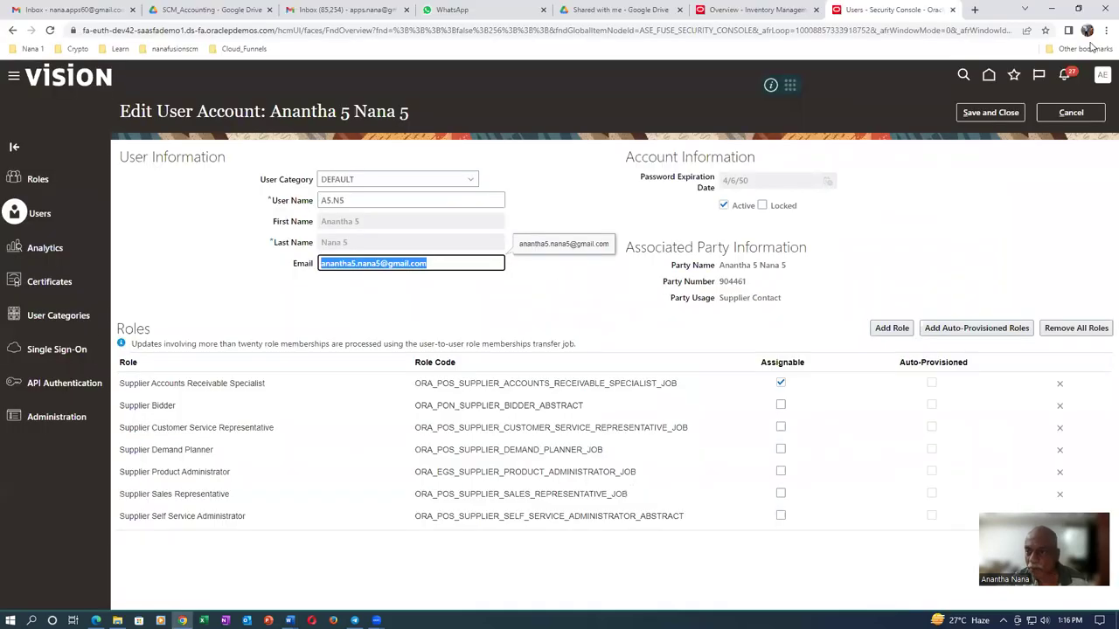
click(897, 328)
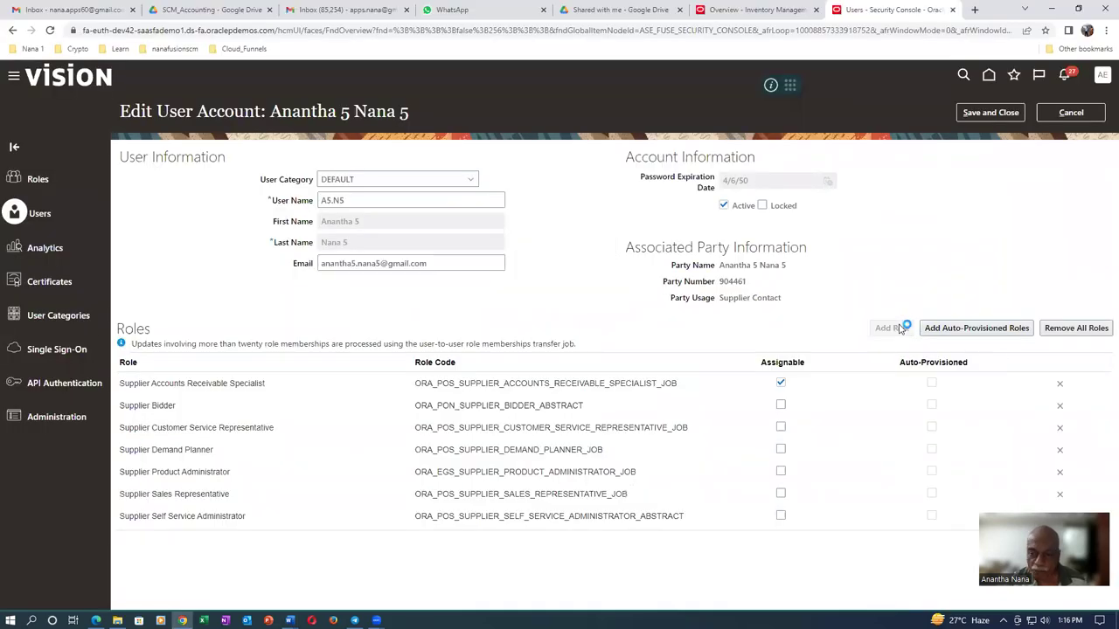
Search for and add the Supplier Inventory Manager role membership, then save the user account
click(521, 219)
key(ctrl+v)
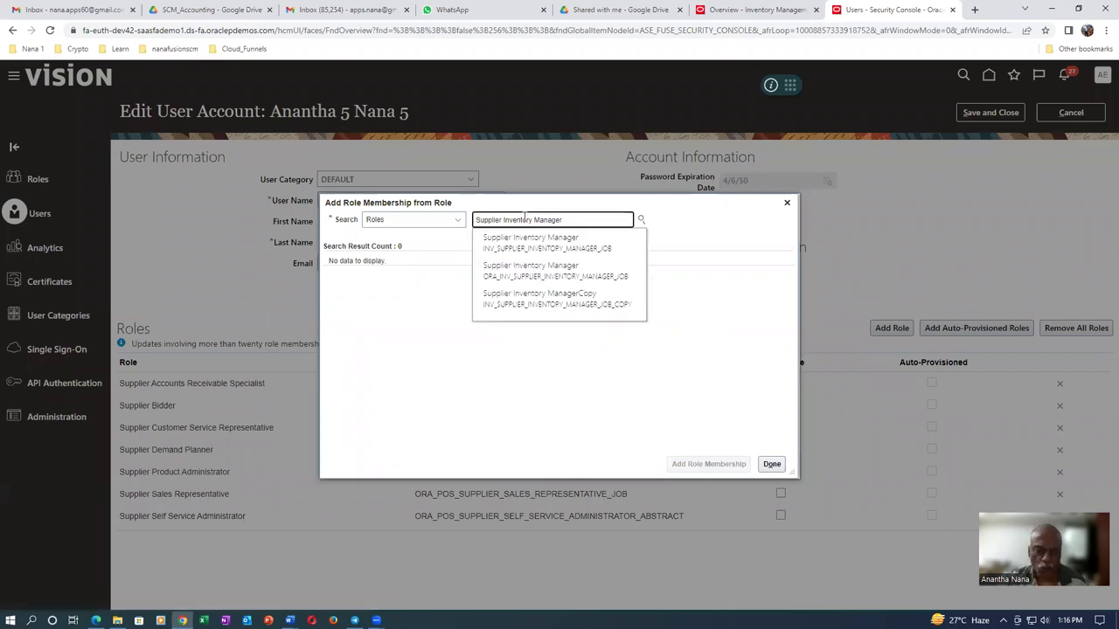
click(527, 271)
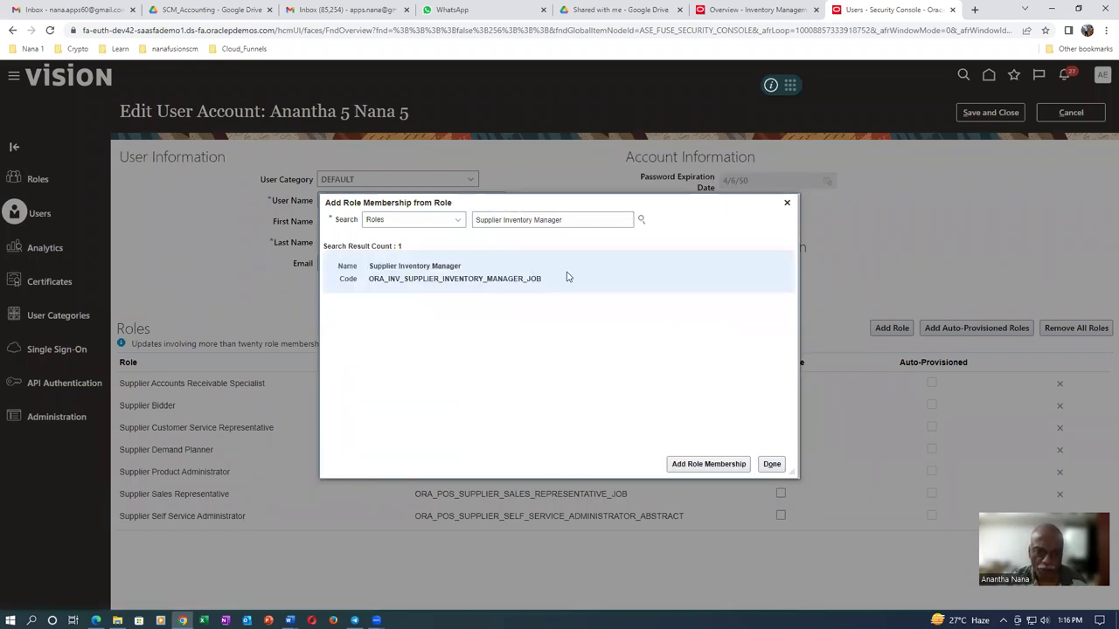
click(678, 466)
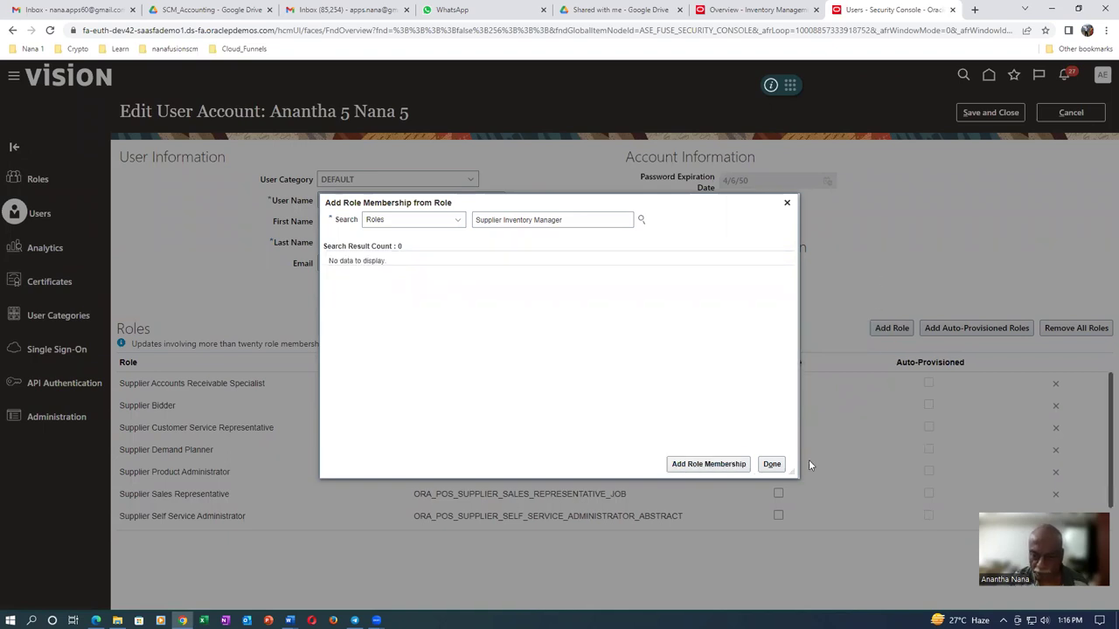
click(773, 465)
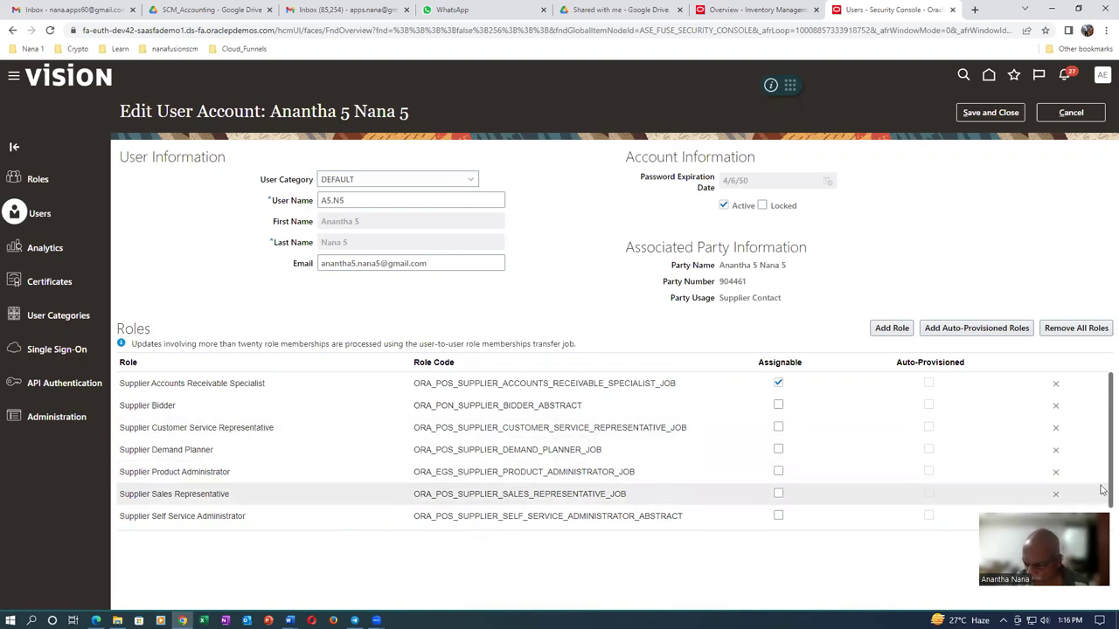
scroll(1102, 491, down, 1)
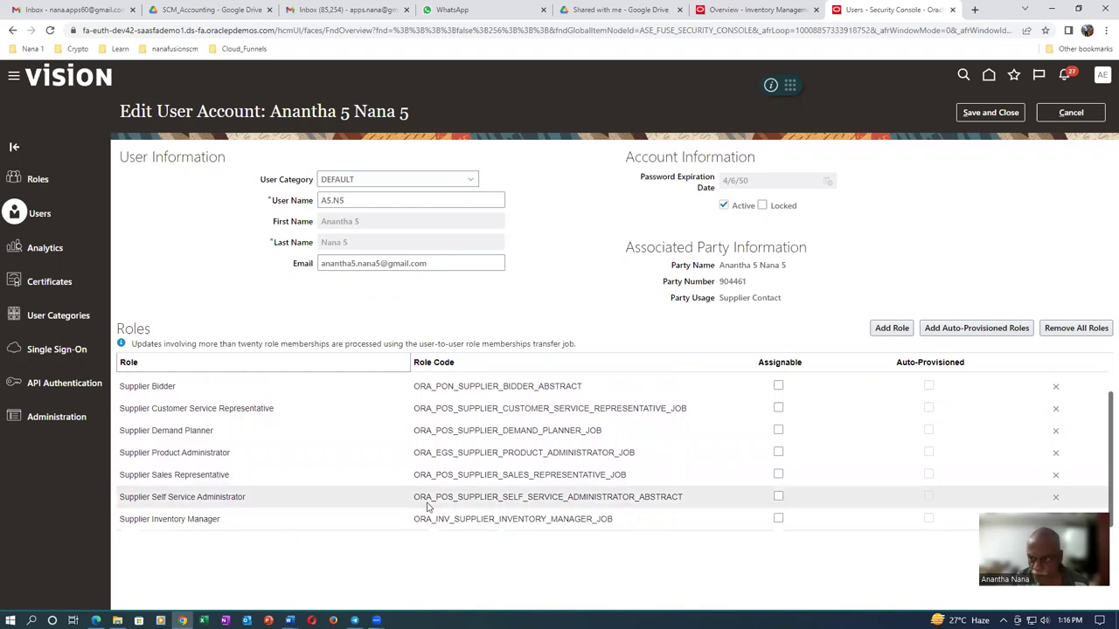
click(991, 112)
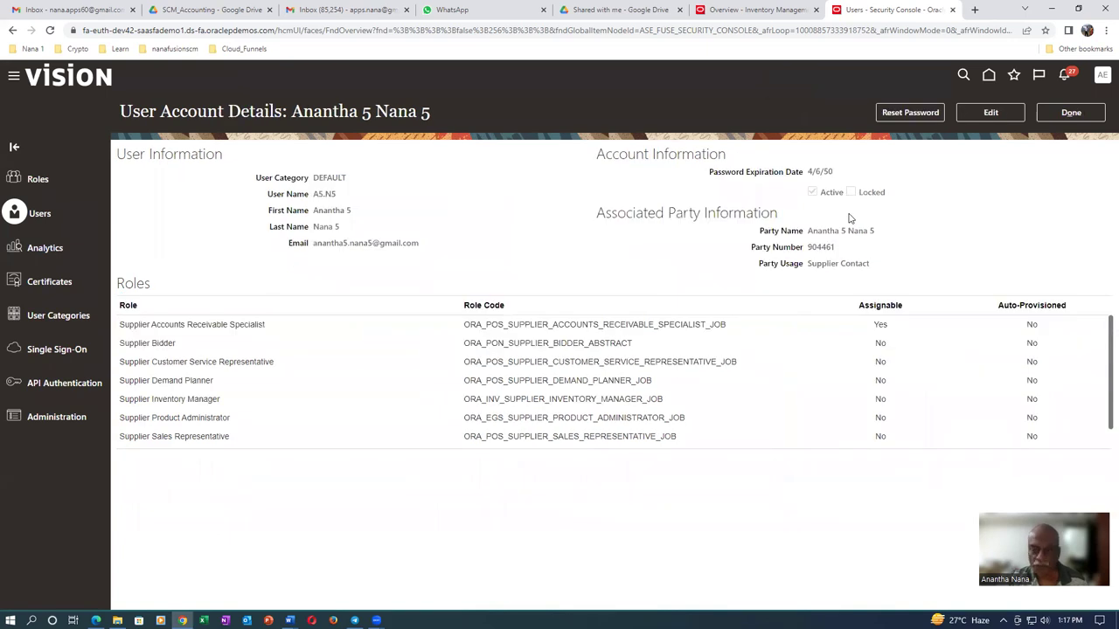
Leave the account details, review the first four roles in the VMI notes, then return to Oracle
click(1070, 112)
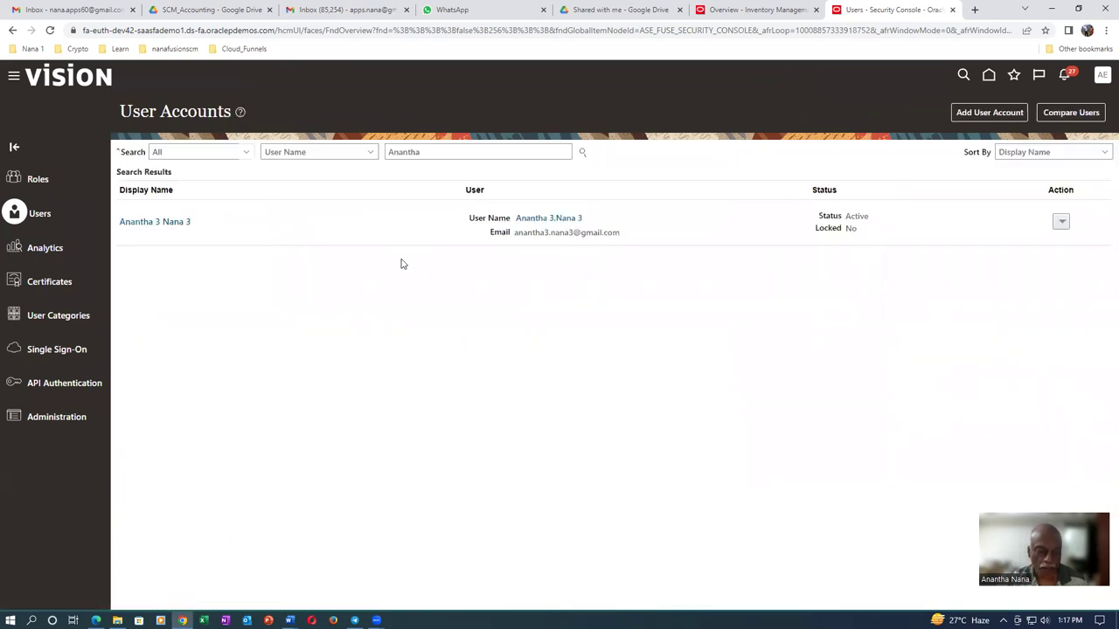
key(alt+Tab)
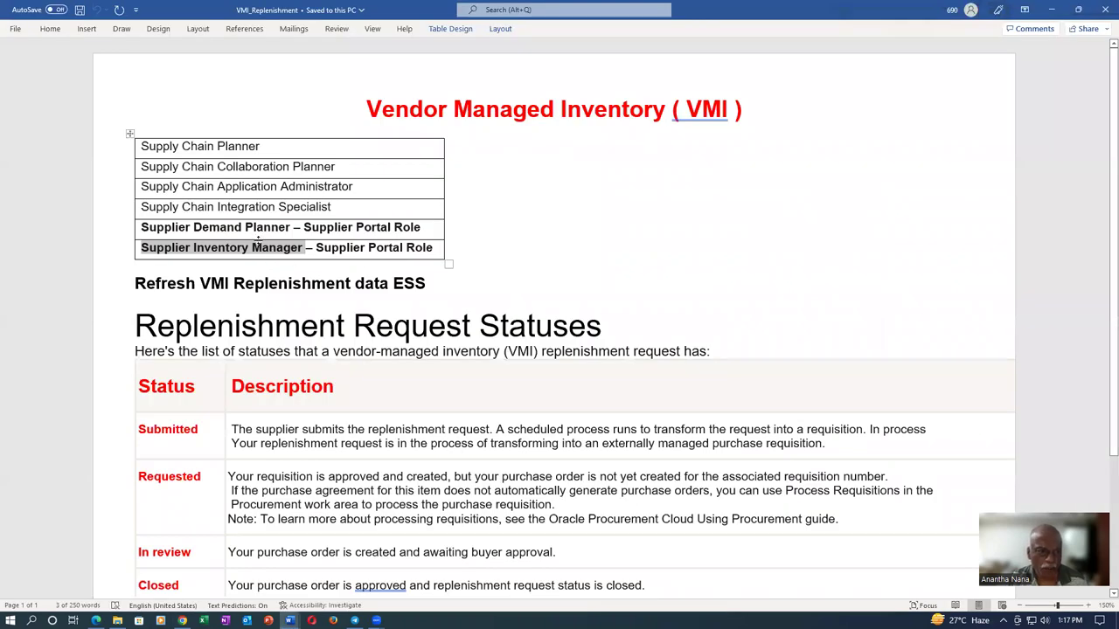
click(219, 207)
drag(186, 143, 253, 207)
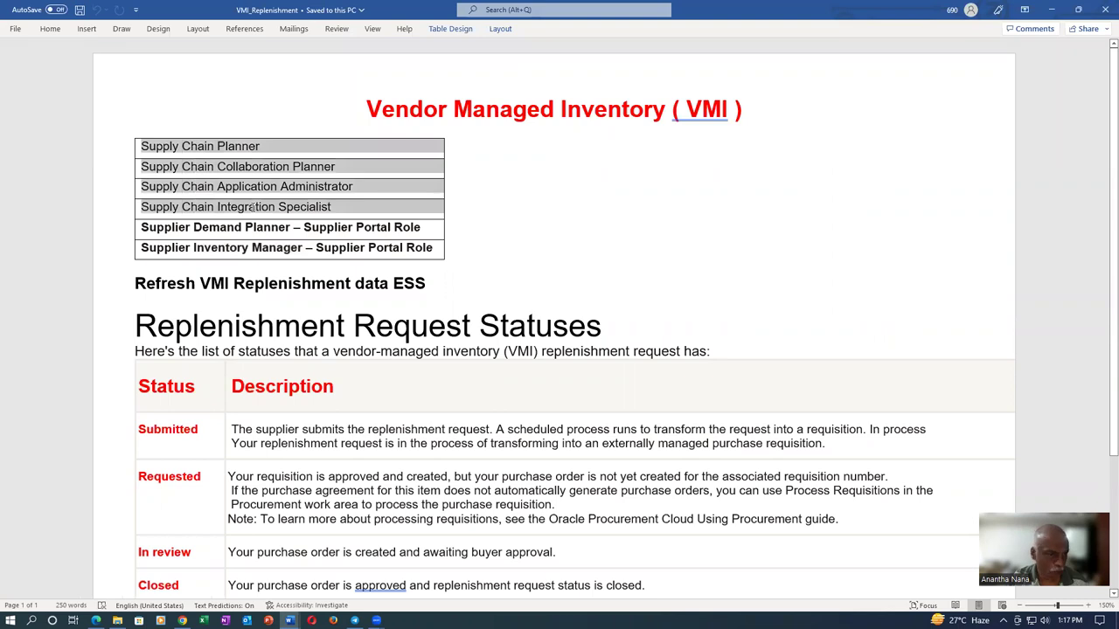
click(255, 185)
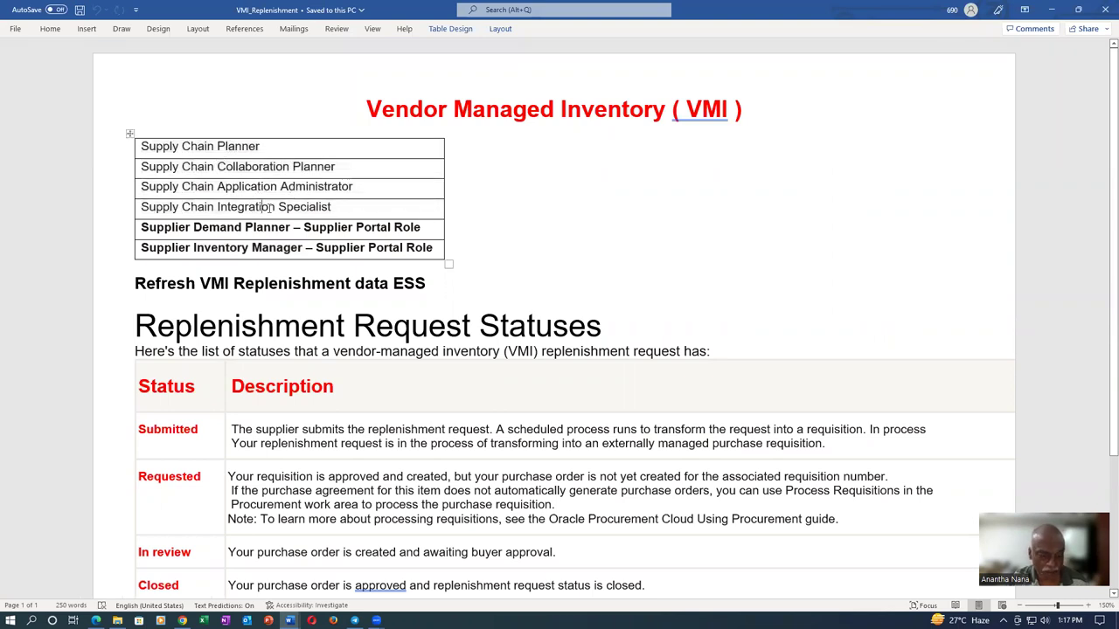
key(alt+Tab)
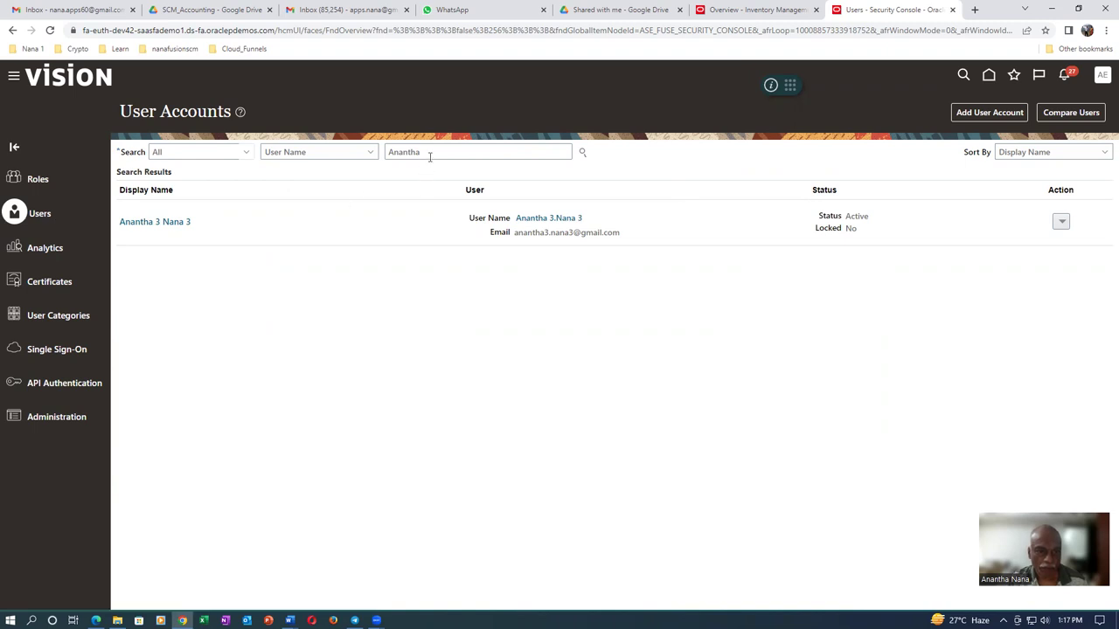
Search users for 'a0', review the employee account's supply chain roles, and return to the home page
drag(429, 156, 341, 173)
text(a0)
key(Return)
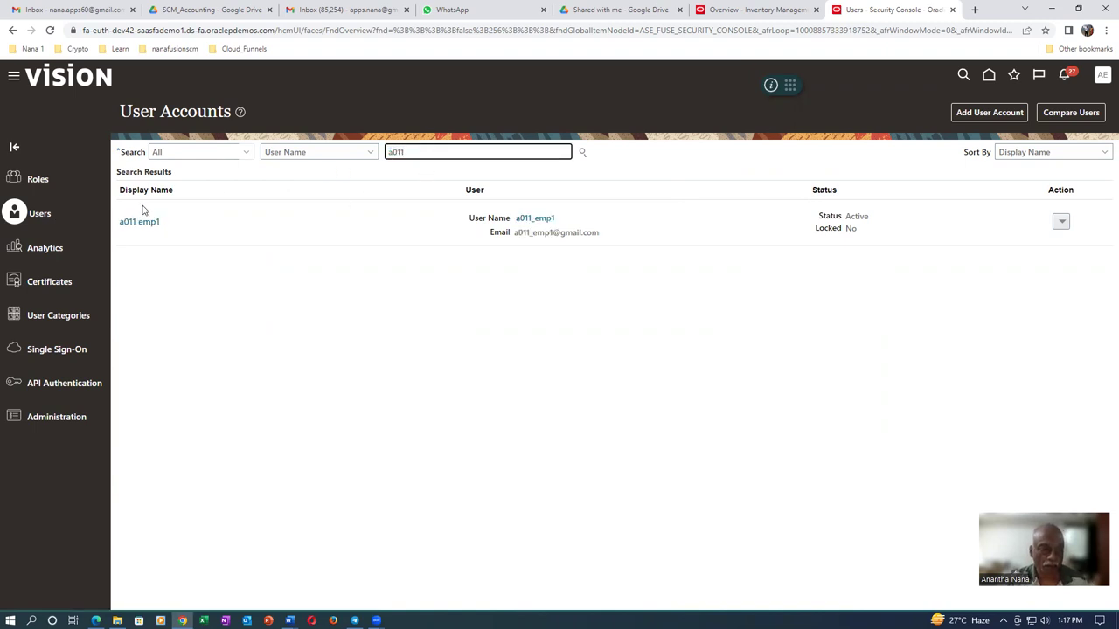
click(142, 223)
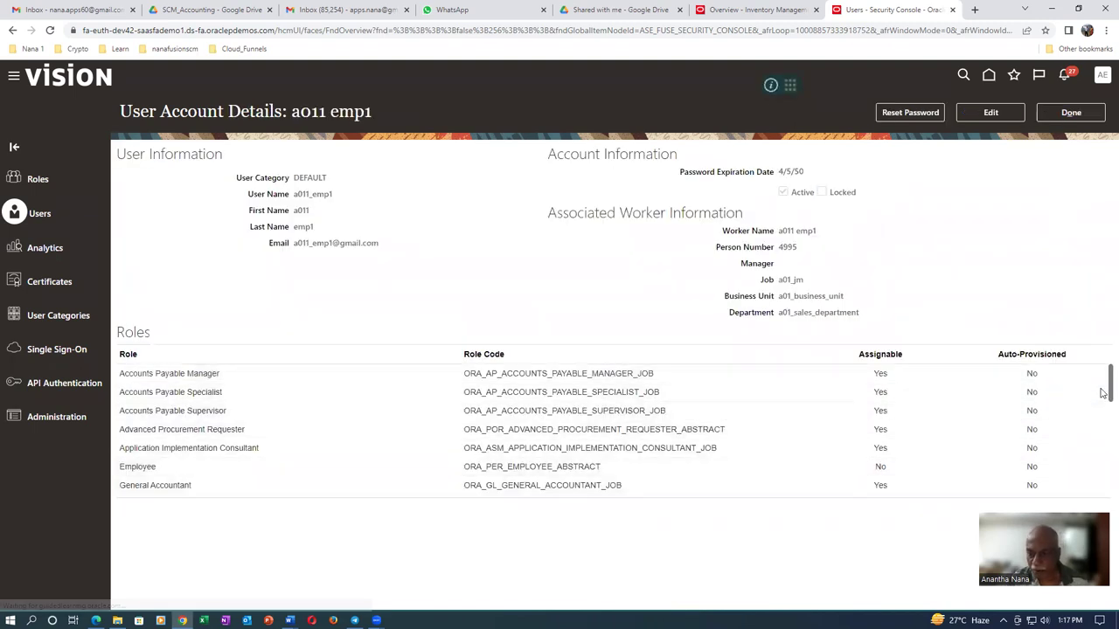
drag(1103, 393, 1103, 483)
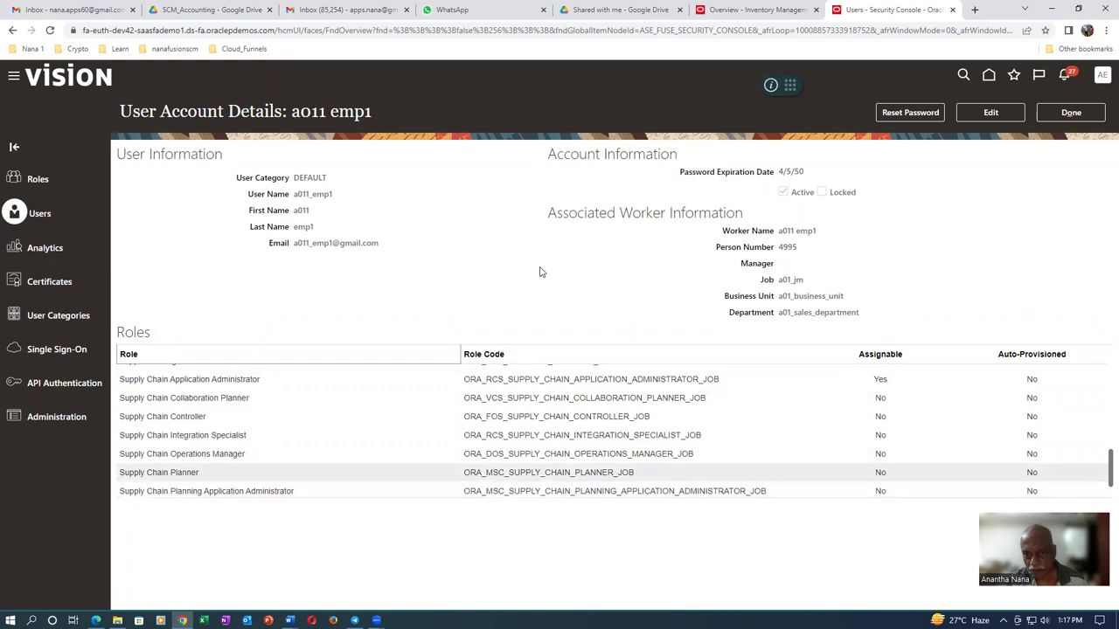
click(1068, 113)
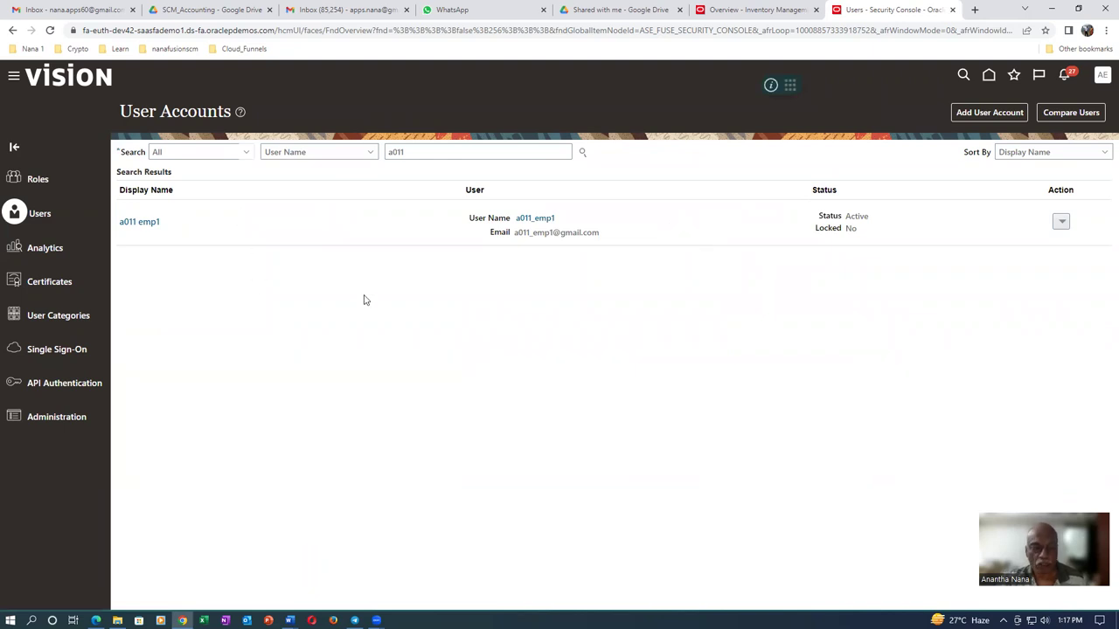
click(988, 76)
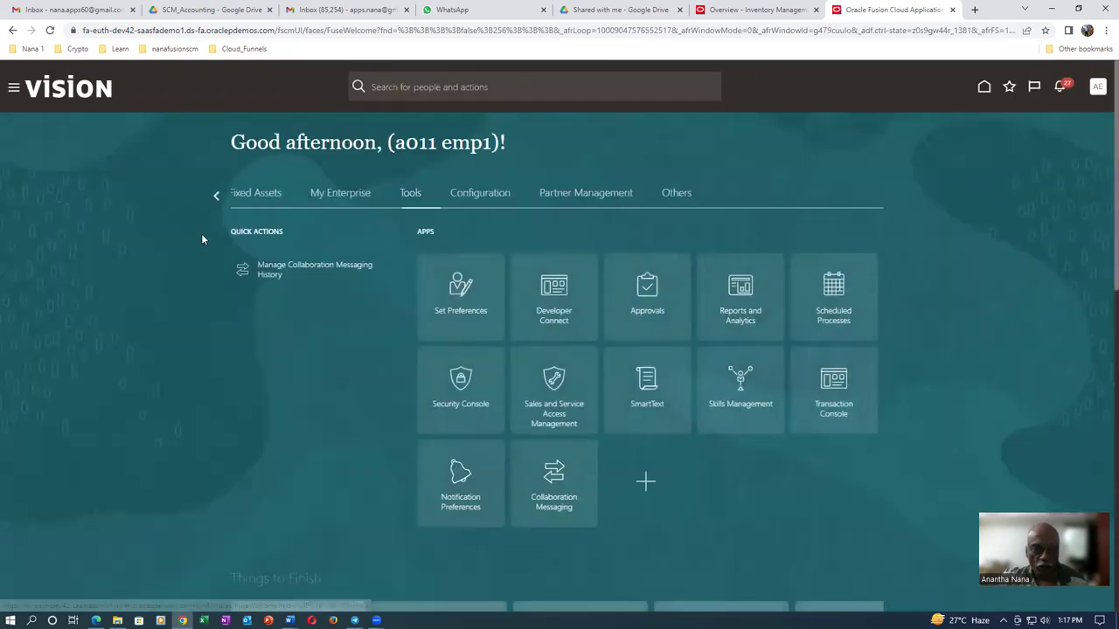
Show the Supply Chain Planning apps, check the four supply chain roles in the notes, and open Supply Collaboration
click(216, 195)
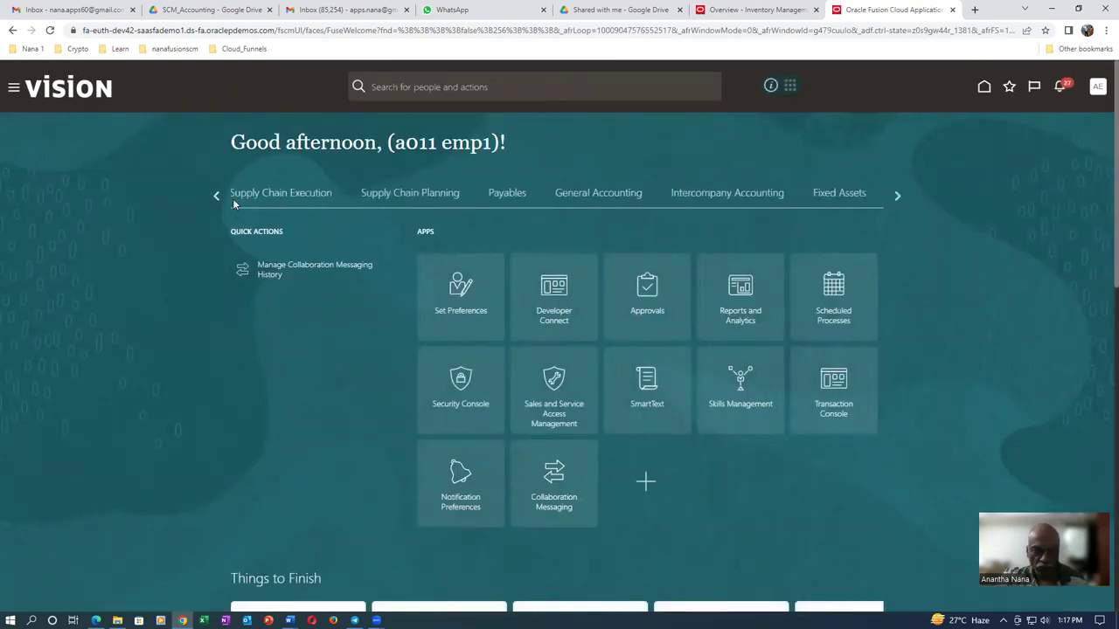
click(410, 192)
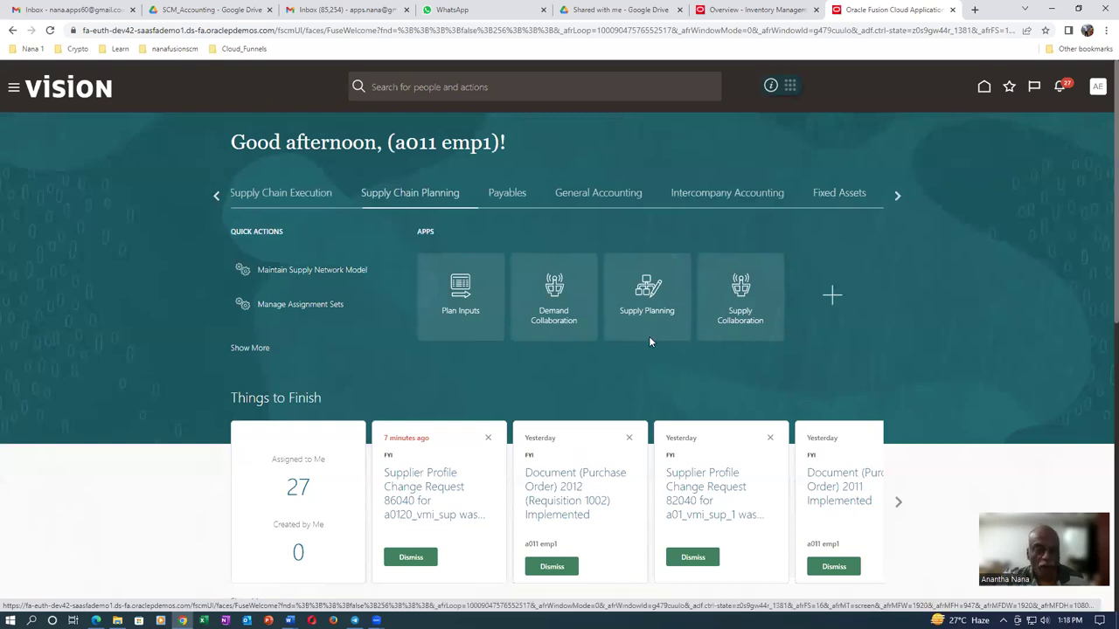
key(alt+Tab)
drag(278, 144, 359, 207)
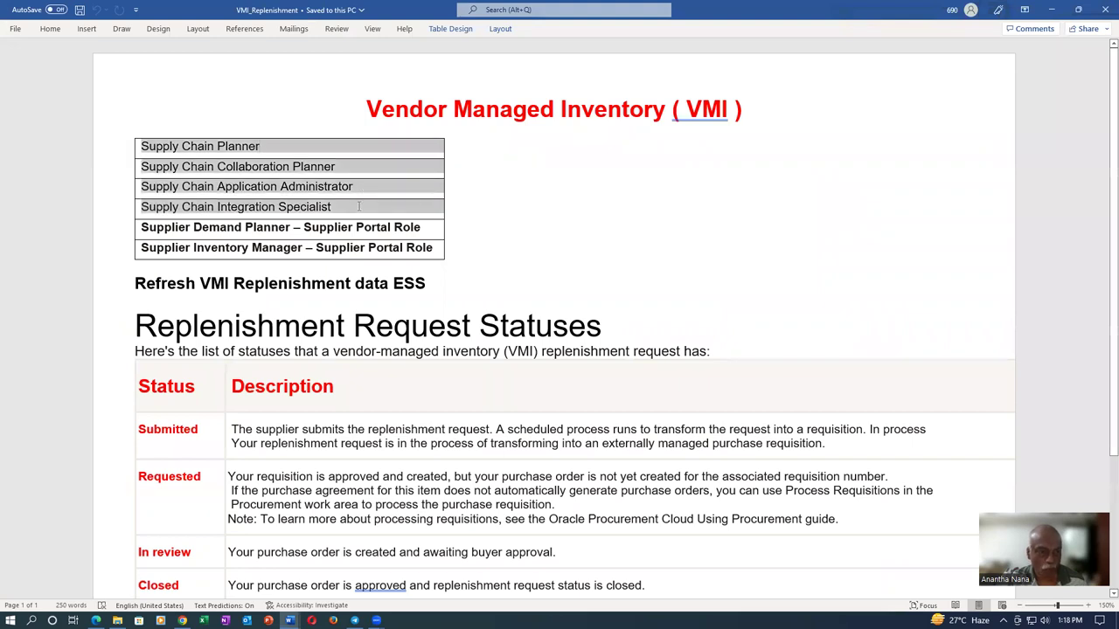
key(alt+Tab)
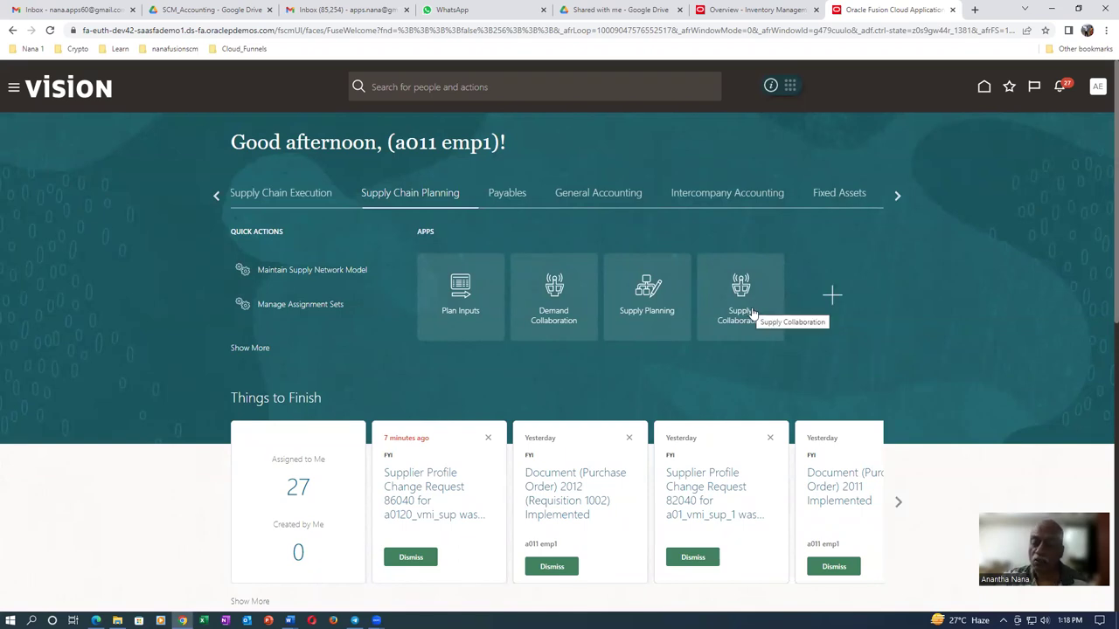
click(744, 316)
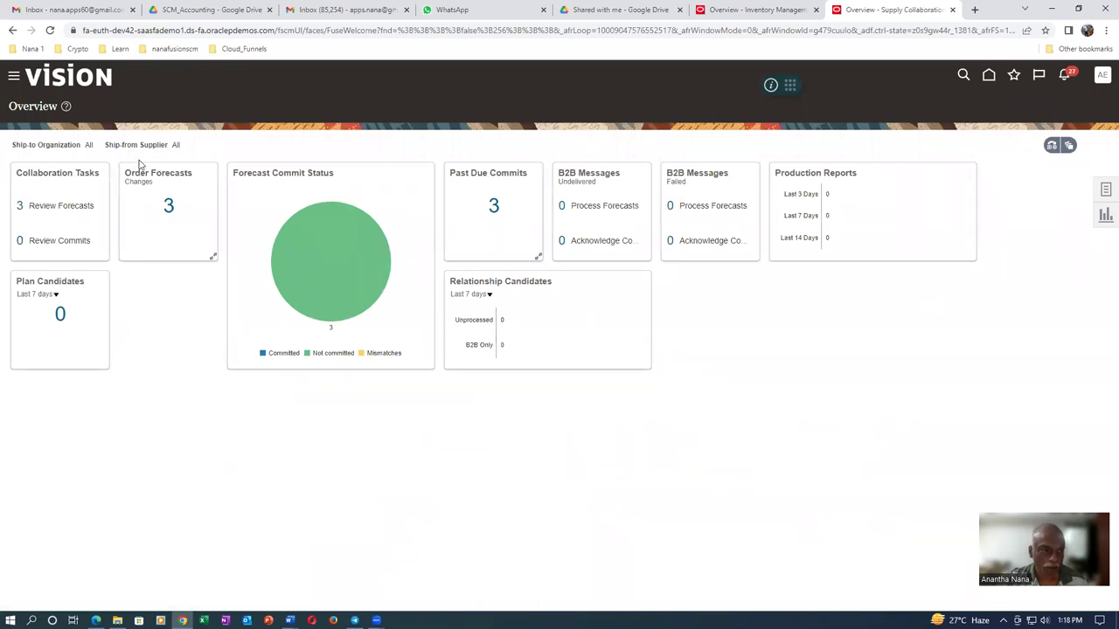
In Manage VMI Network, set organization A011, supplier a0120_vmi_sup and Subinventory scope for a new relationship
click(1105, 194)
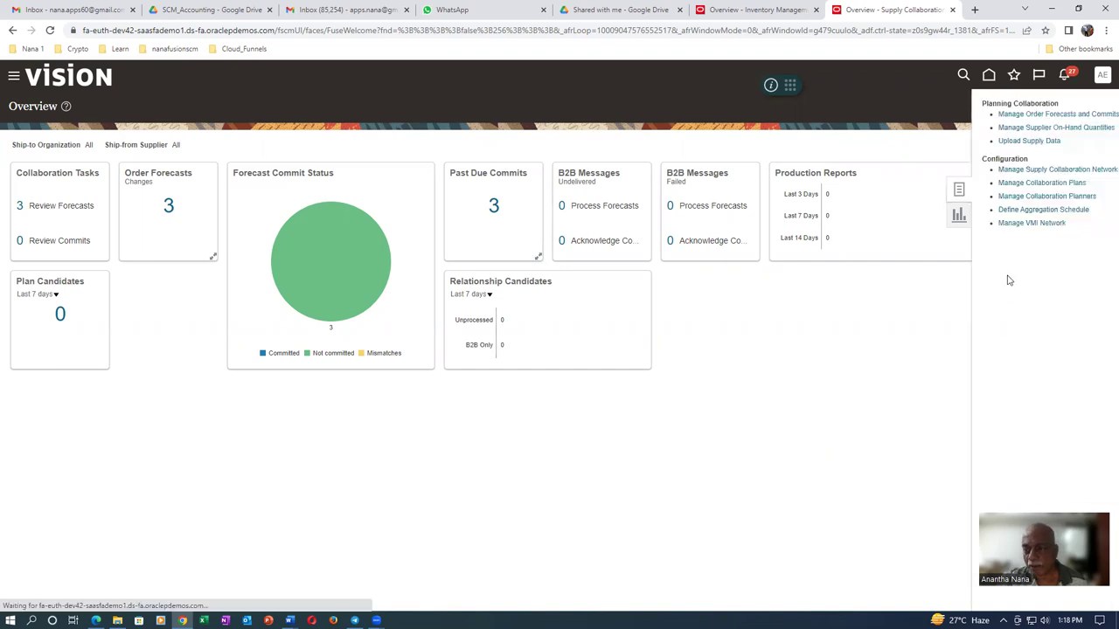
click(979, 224)
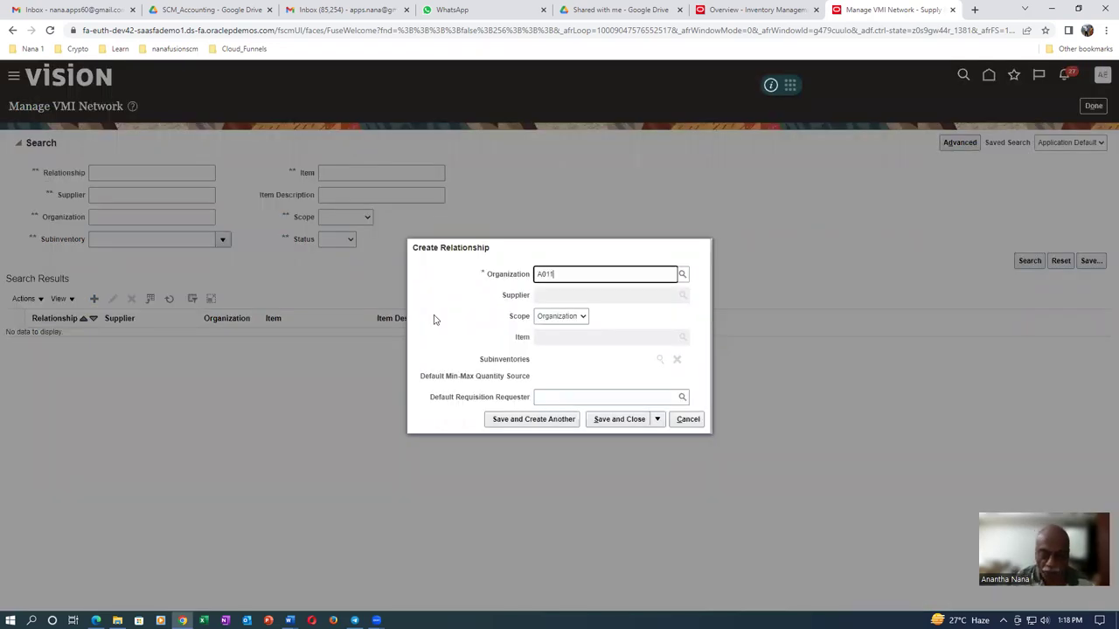
click(584, 296)
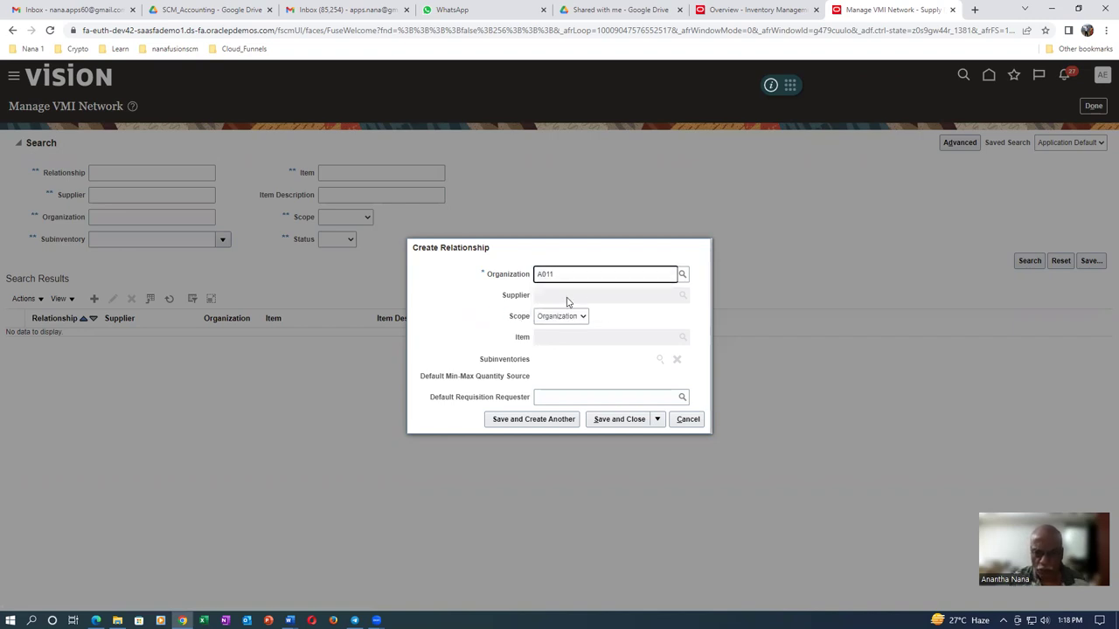
click(568, 297)
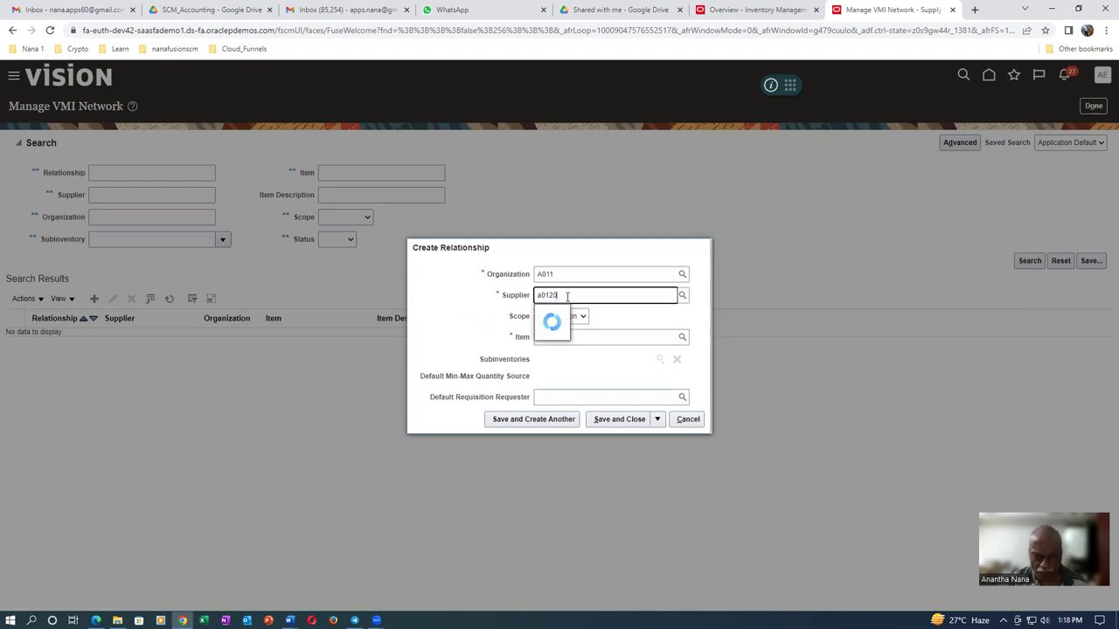
click(577, 313)
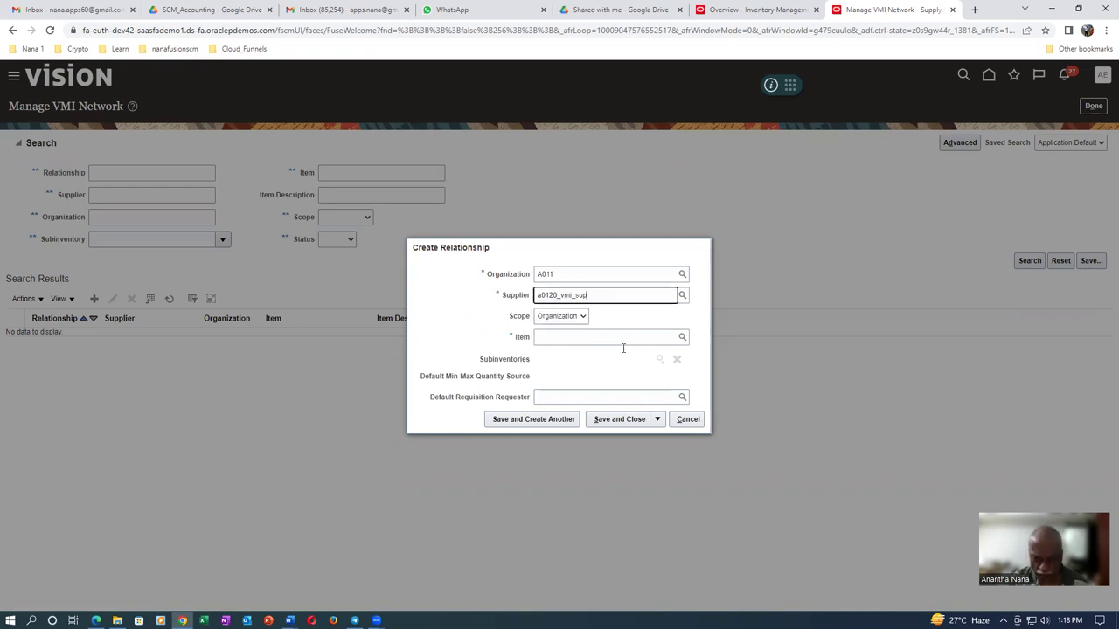
click(575, 316)
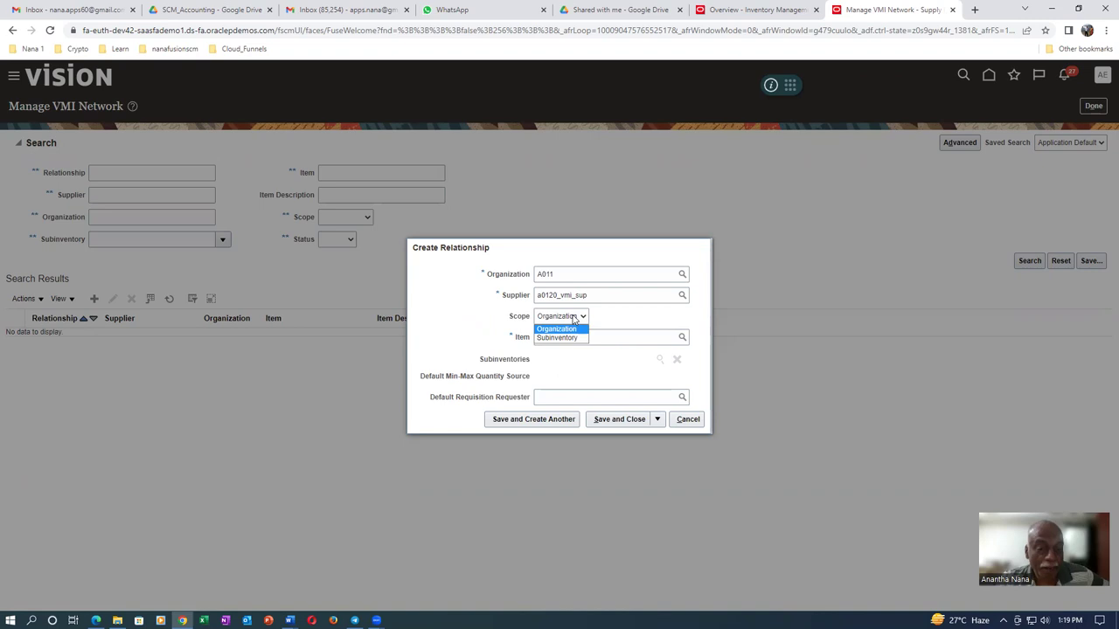
click(574, 339)
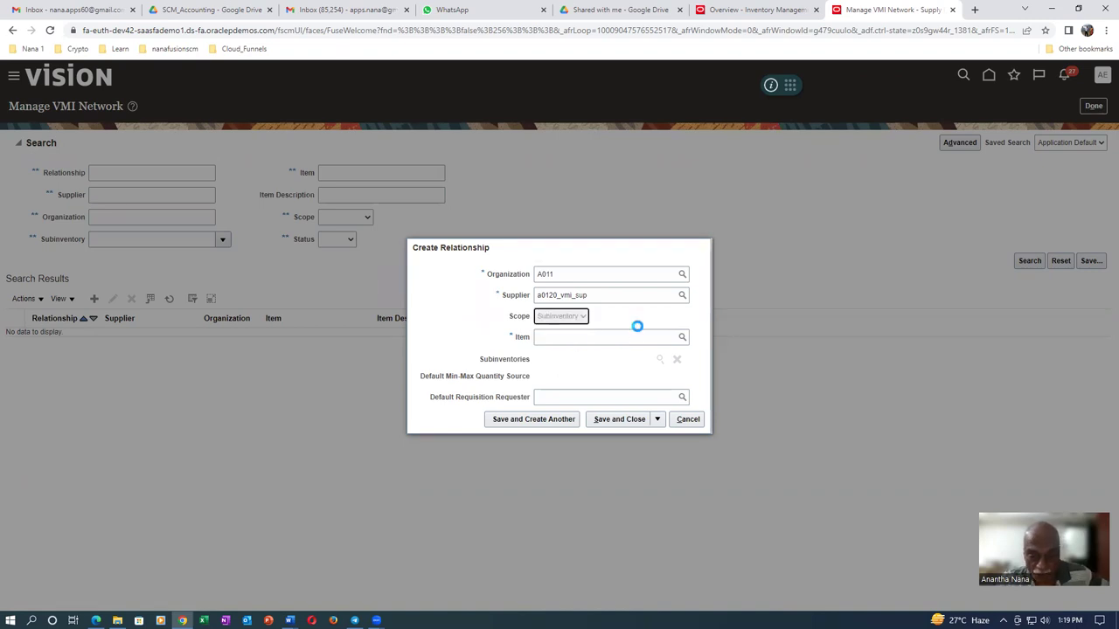
Search for item a0120 and cancel the item search when no match is found
click(573, 338)
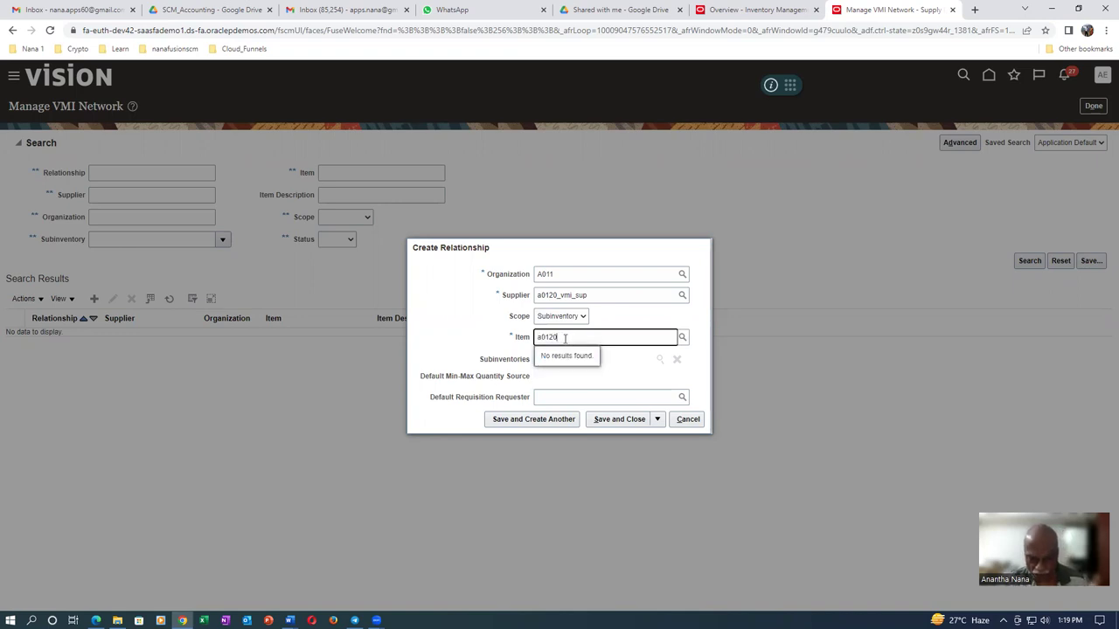
click(681, 338)
click(594, 305)
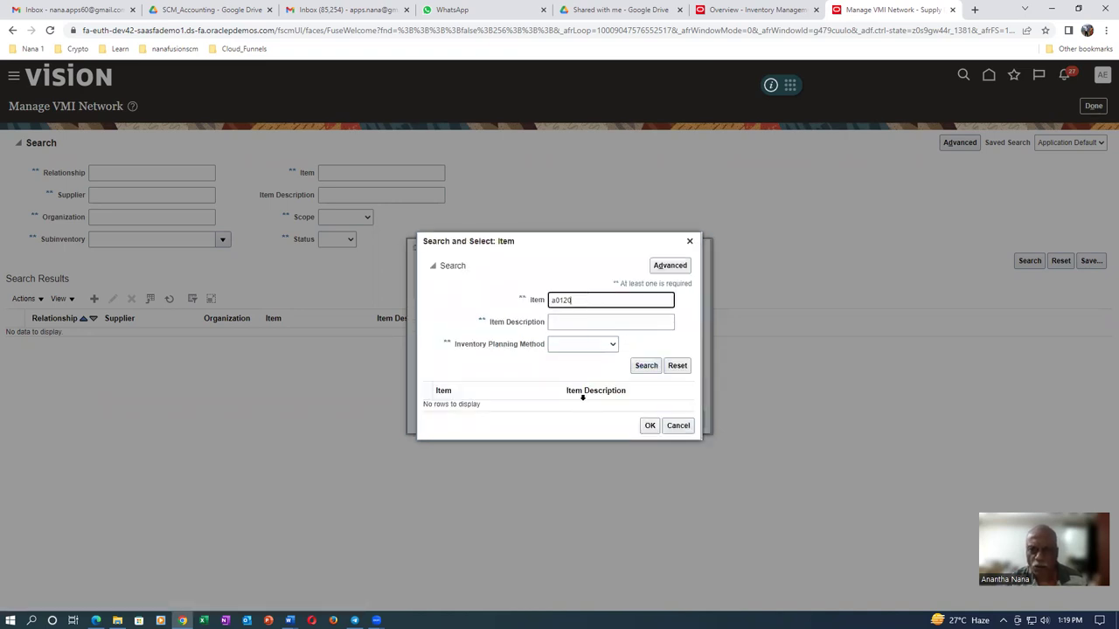
click(646, 366)
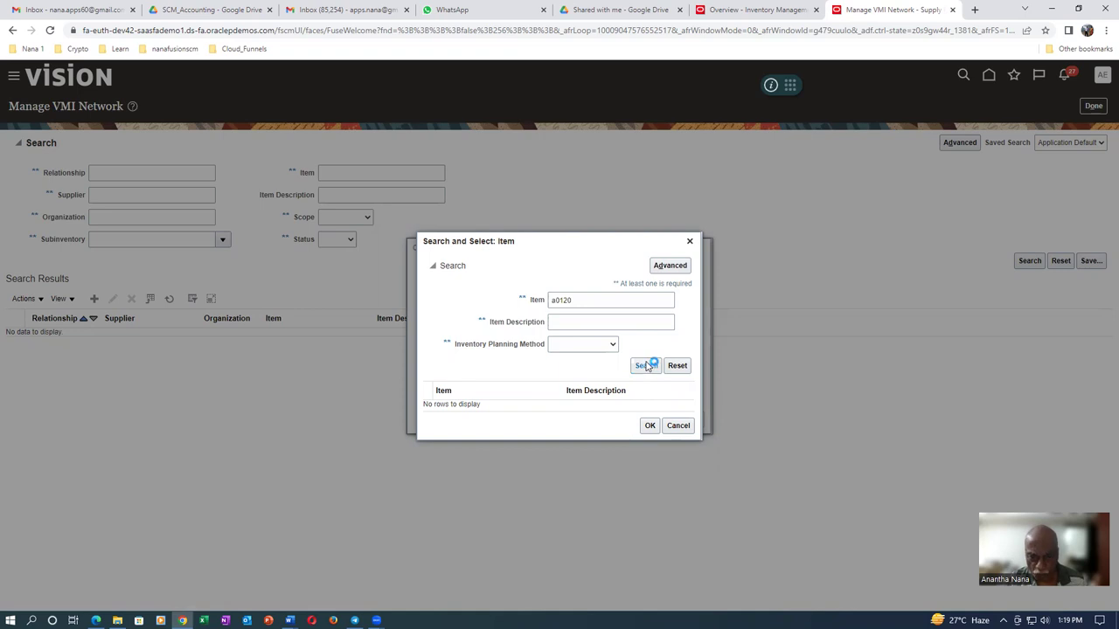
click(678, 426)
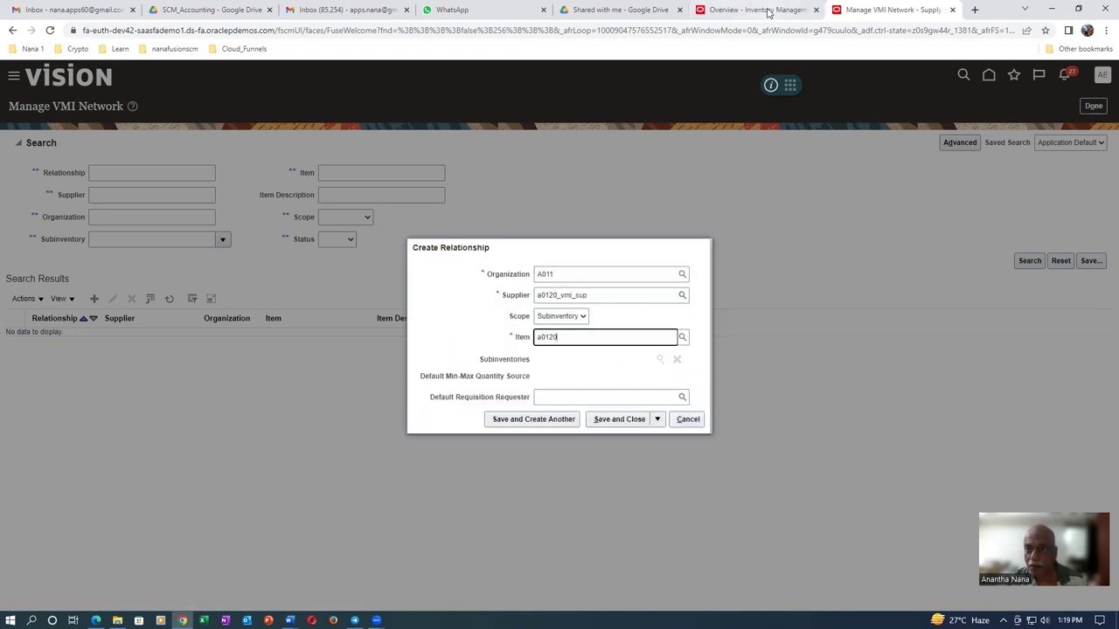
click(757, 9)
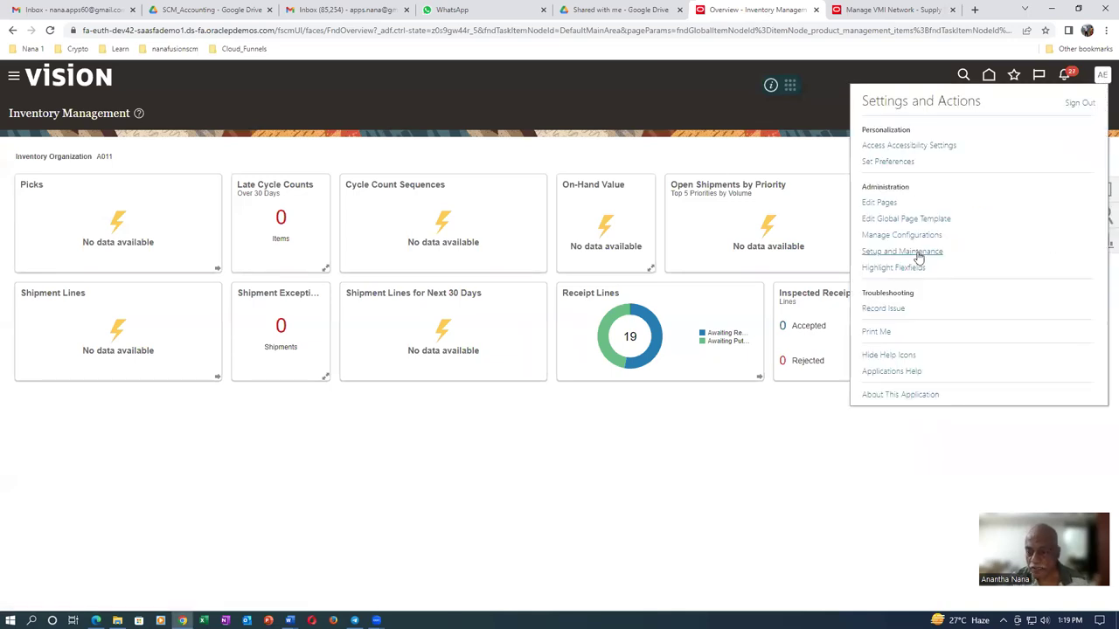
Open the Setup and Maintenance task search and enter the query man%sub%lo
click(914, 252)
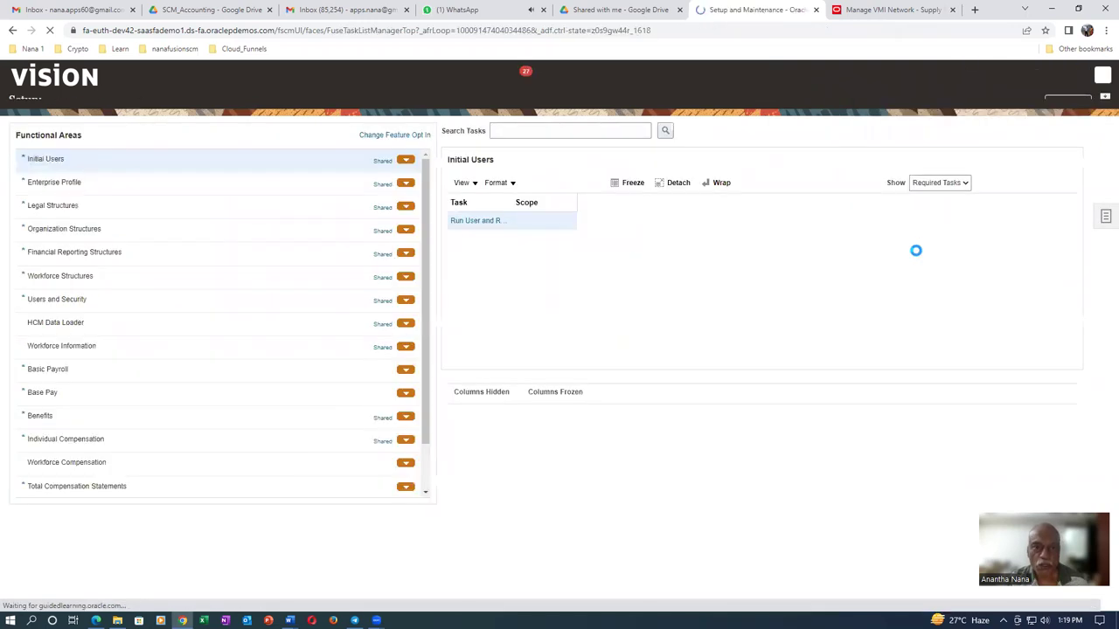
click(454, 9)
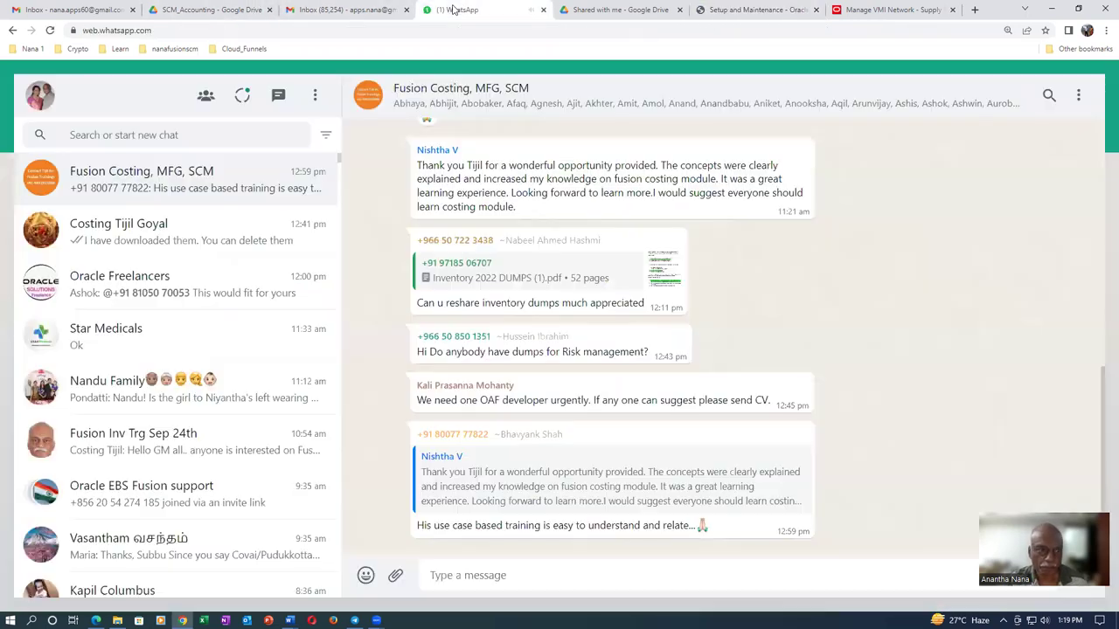
click(883, 11)
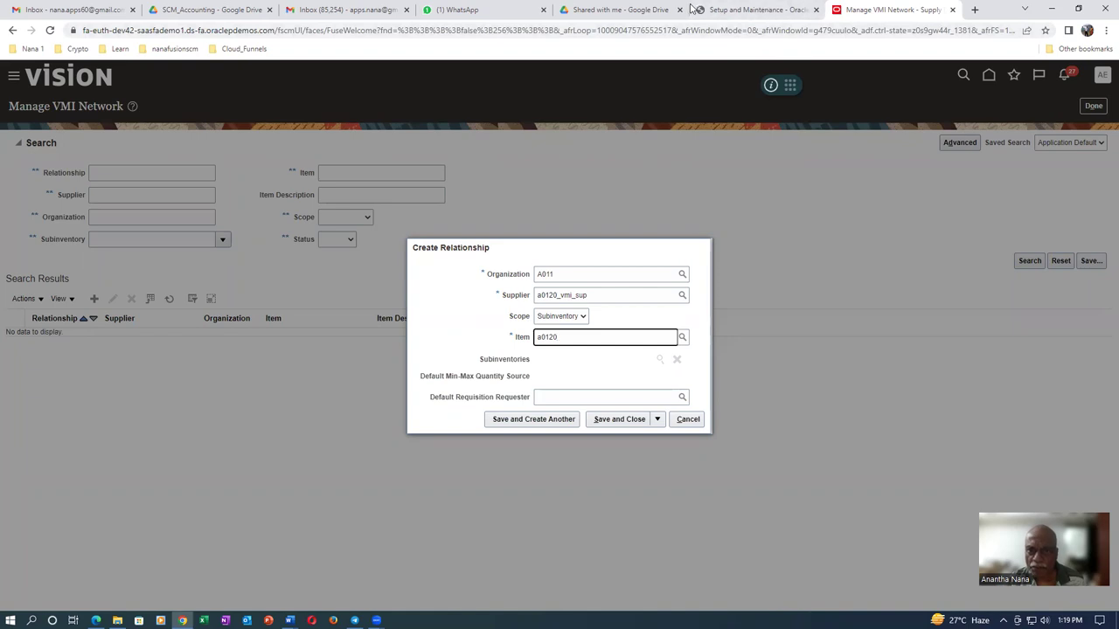
click(724, 9)
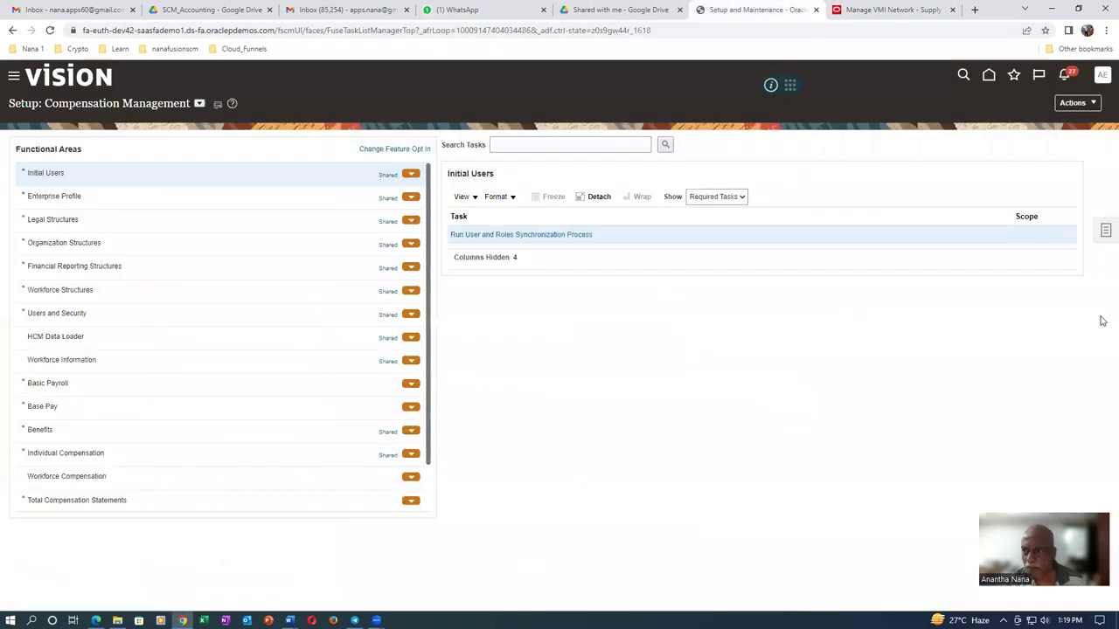
click(1103, 227)
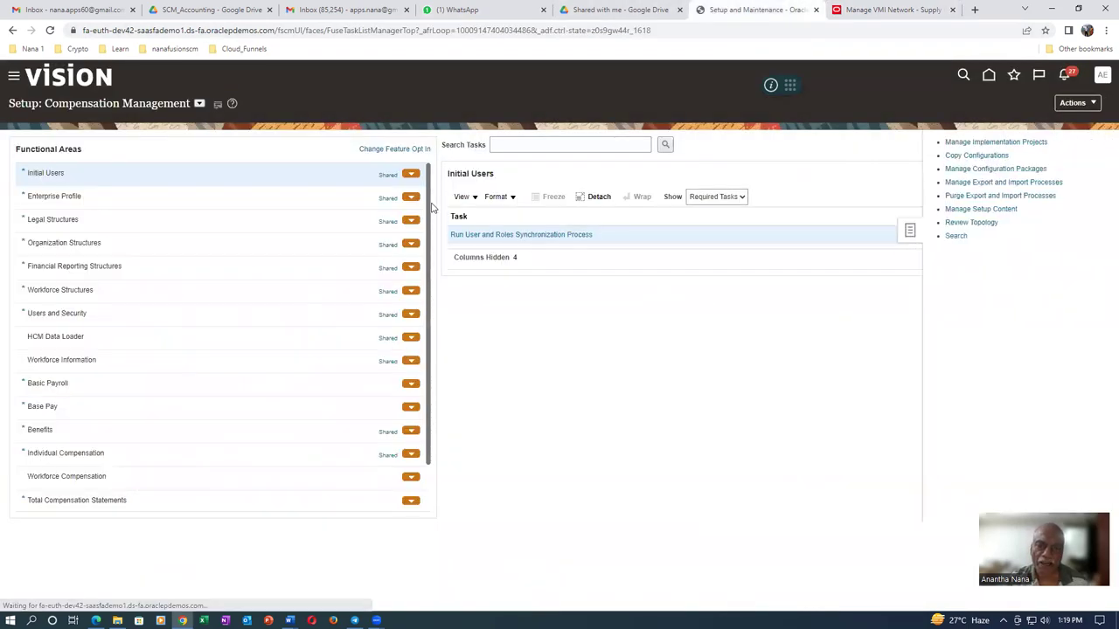
click(955, 235)
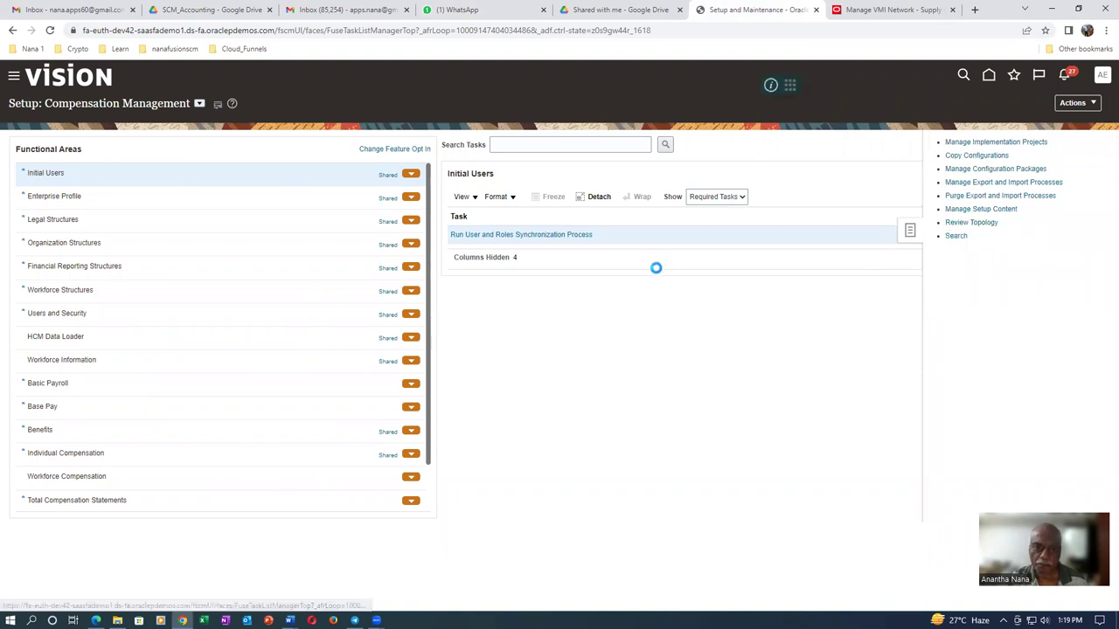
click(277, 144)
text(man%sub%loca%)
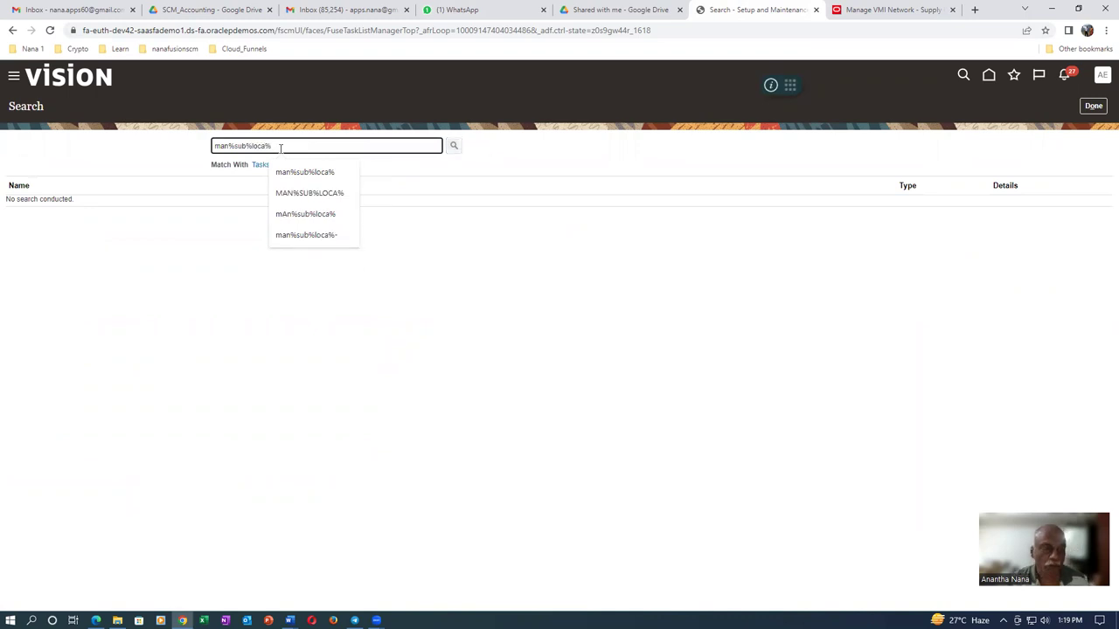
Open Manage Subinventories and Locators and start adding an item to subinventory A011_RMS_1
click(48, 204)
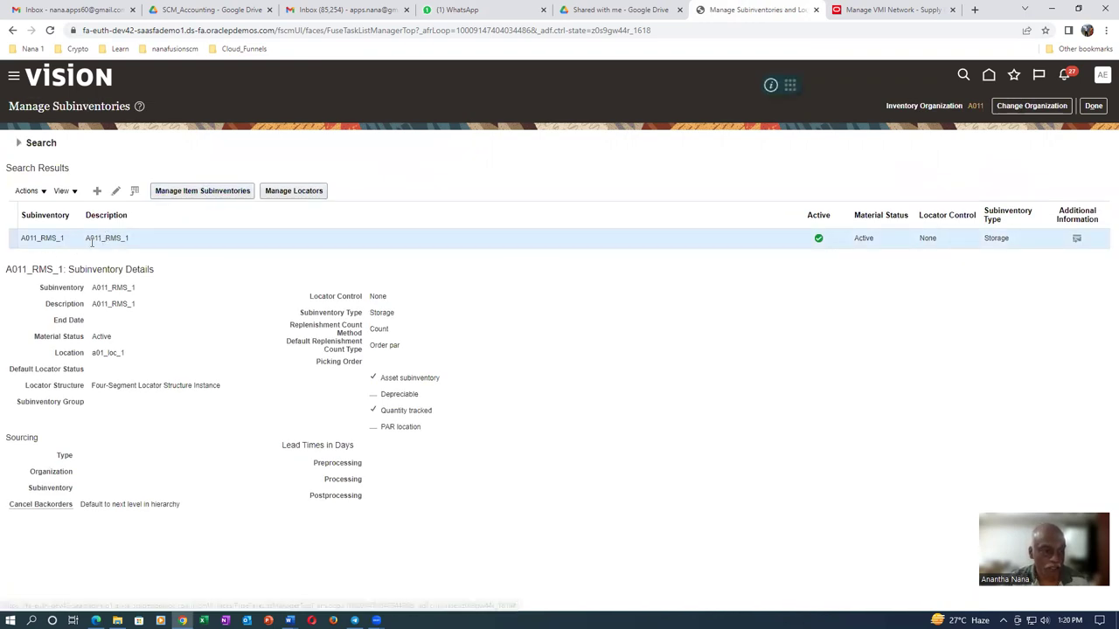
click(197, 194)
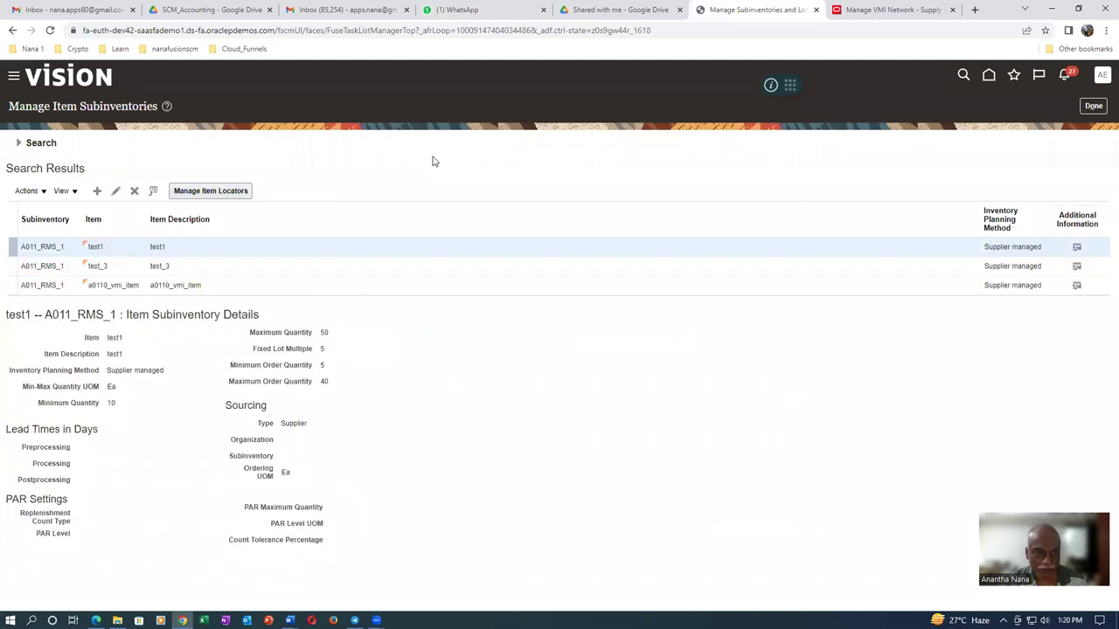
click(97, 195)
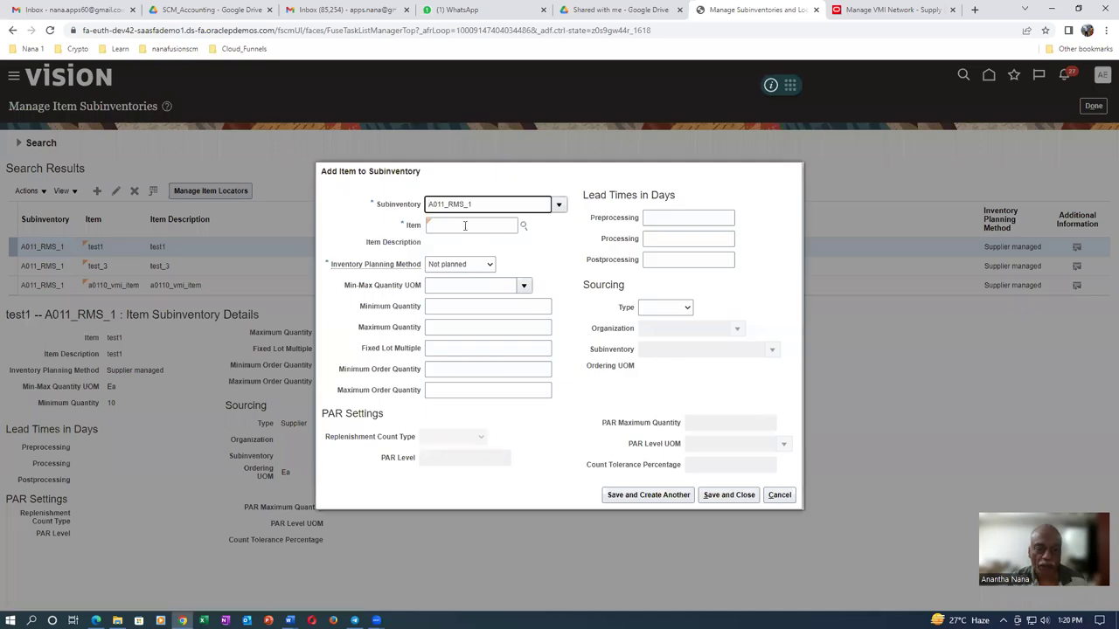
click(455, 227)
Add item a0120 as Supplier managed with minimum 300 and maximum 400, then save
text(a0120)
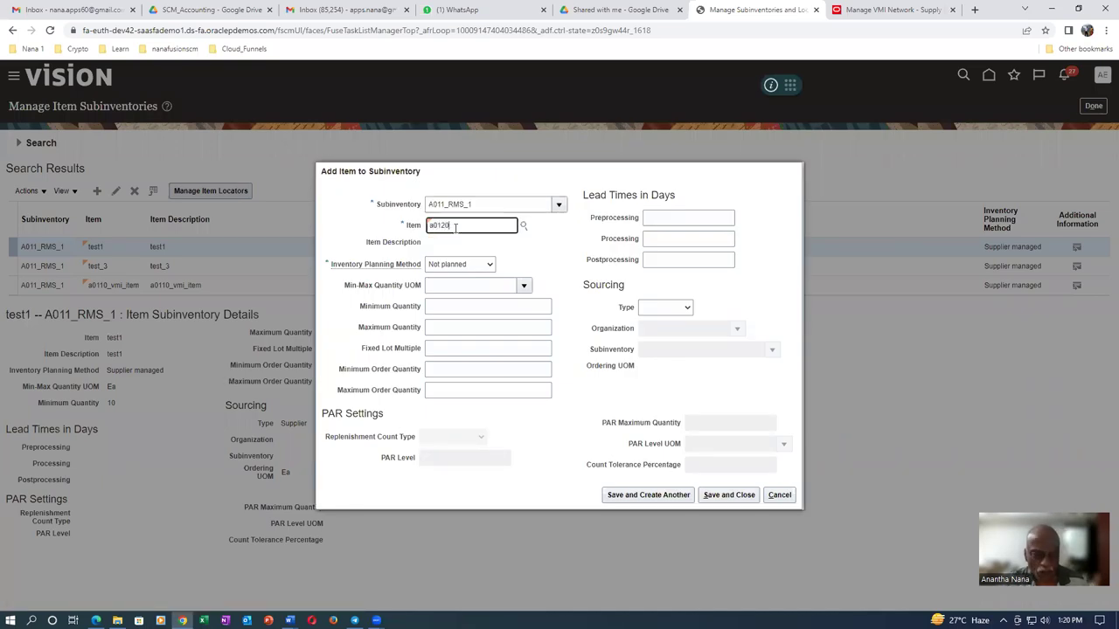
key(Tab)
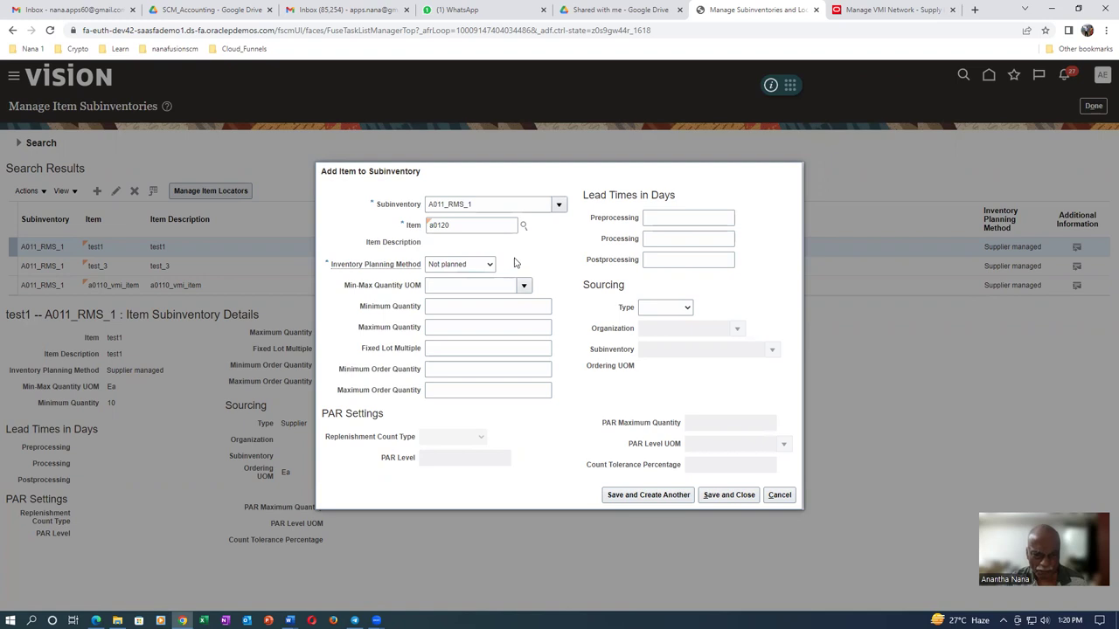
click(473, 265)
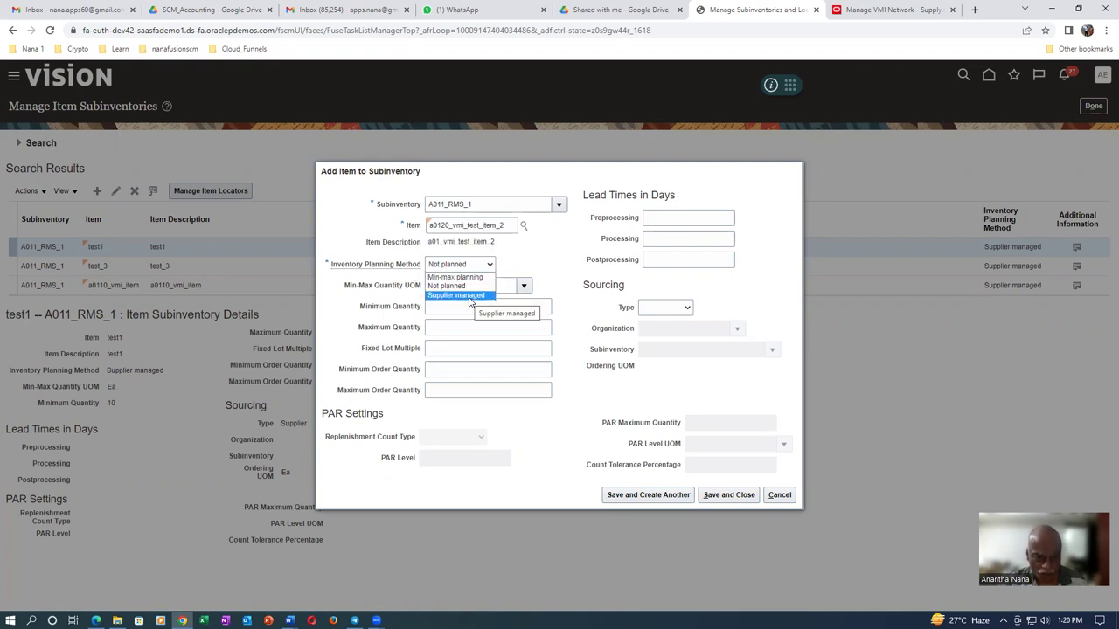
click(469, 296)
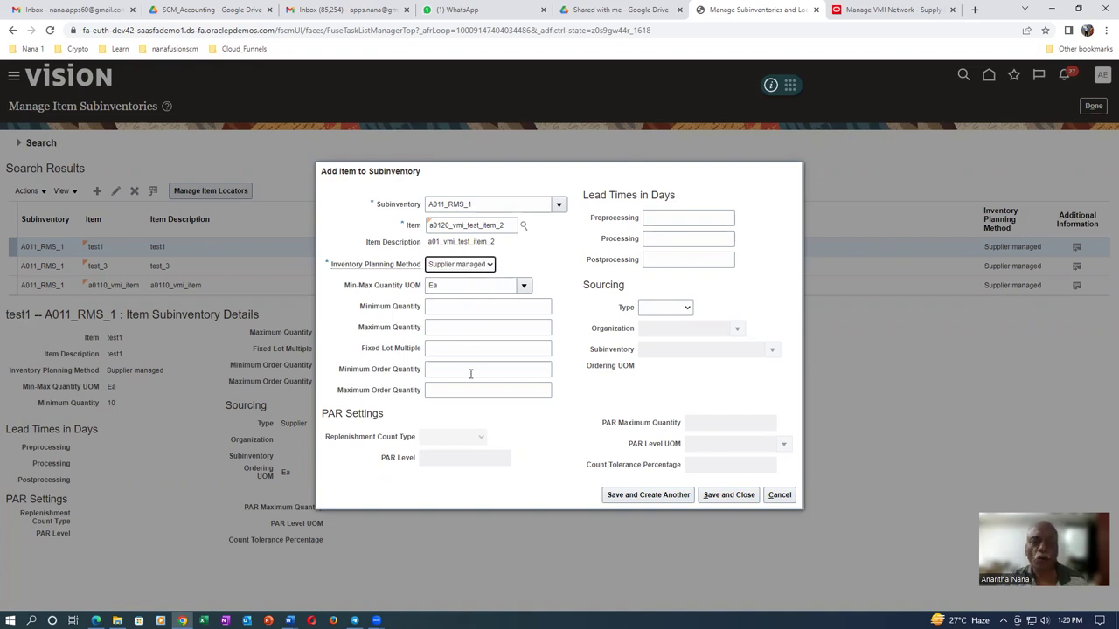
click(479, 311)
text(300)
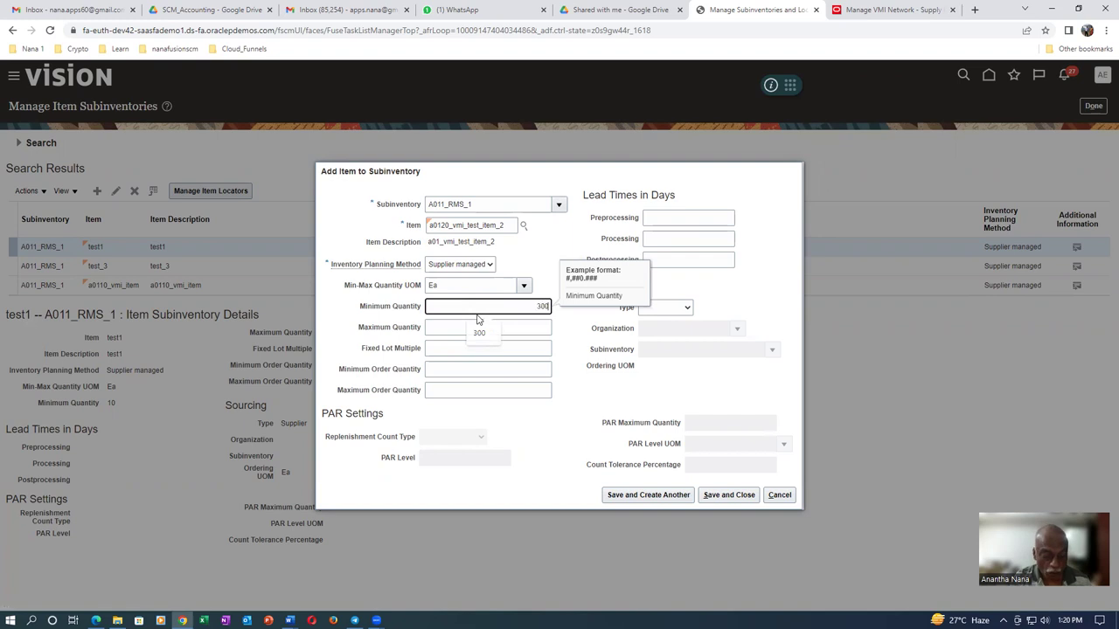
key(Tab)
text(400)
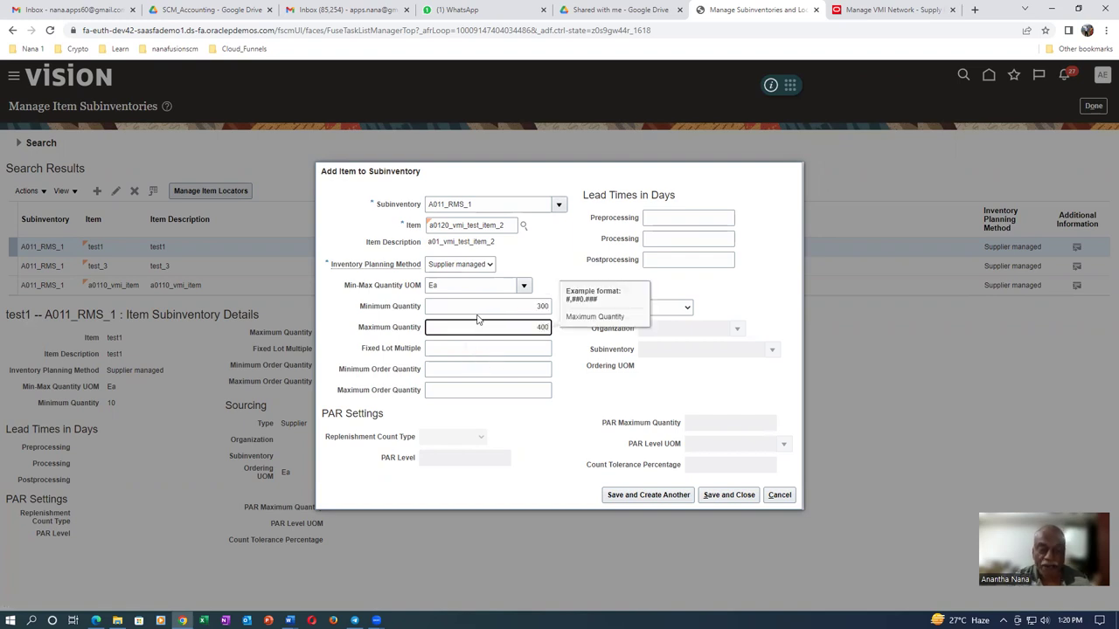
key(Tab)
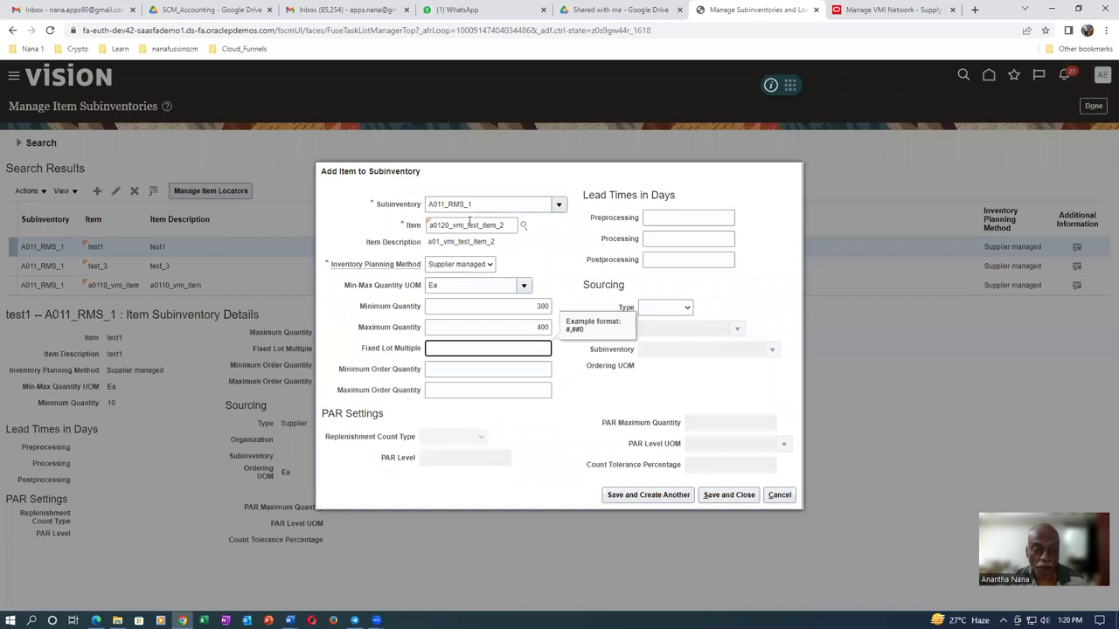
click(448, 266)
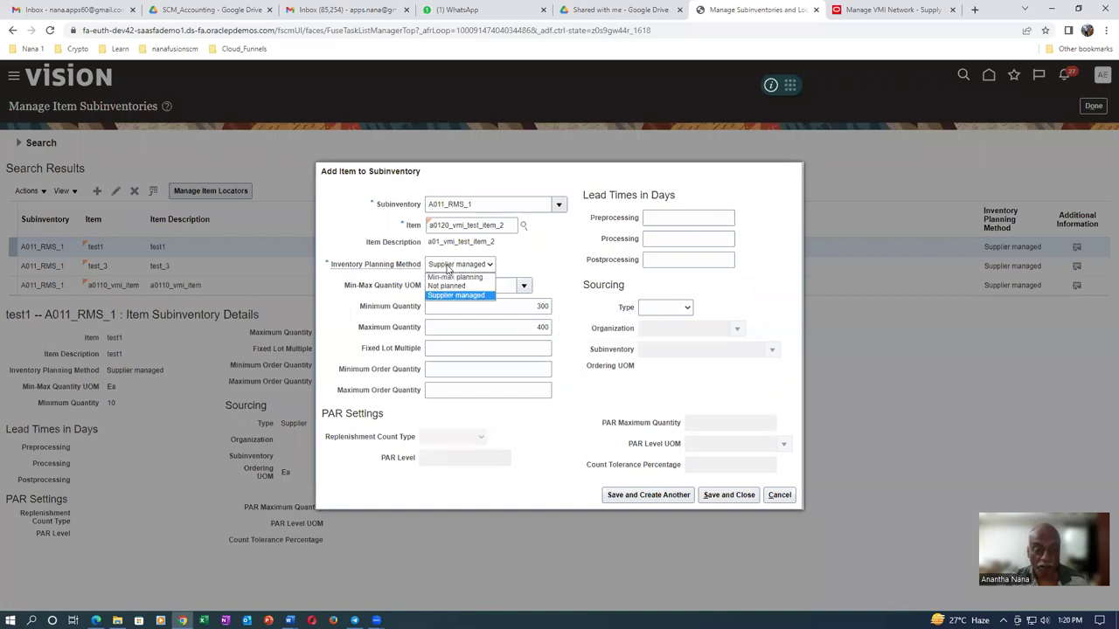
click(457, 265)
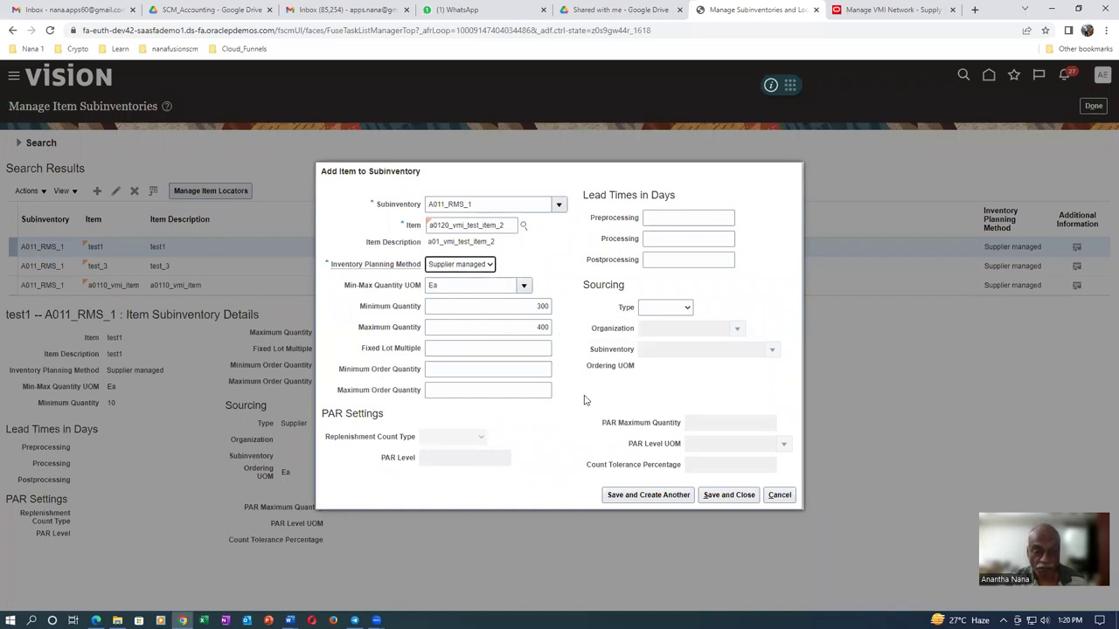
click(740, 497)
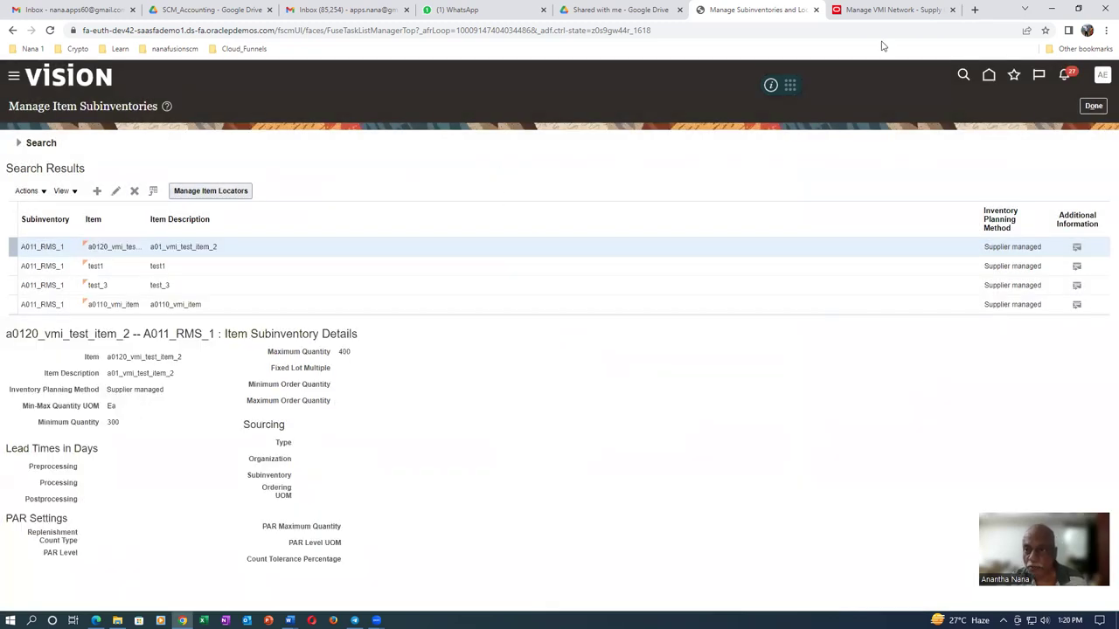
Back in the VMI relationship, search a0120 and select item a0120_vmi_test_item_2
click(901, 8)
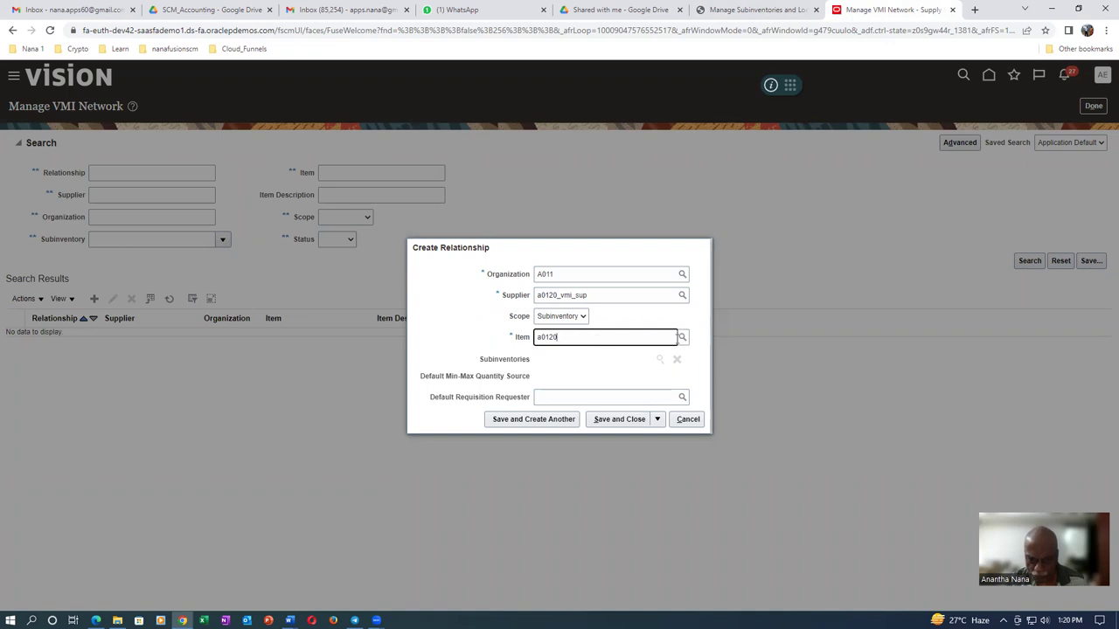
click(683, 339)
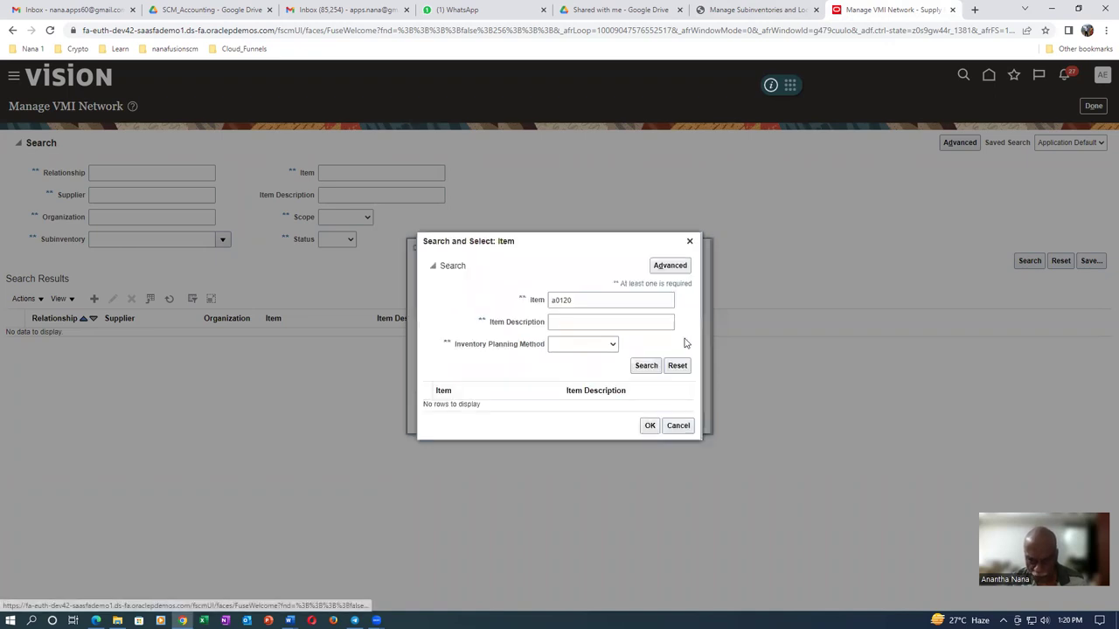
click(647, 366)
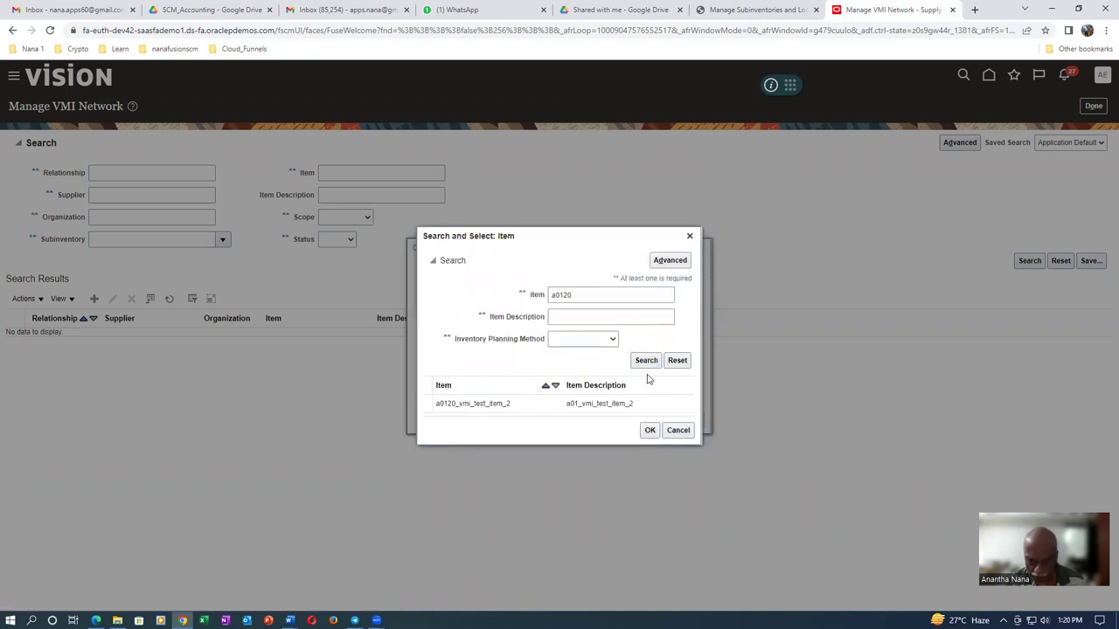
click(647, 407)
click(650, 431)
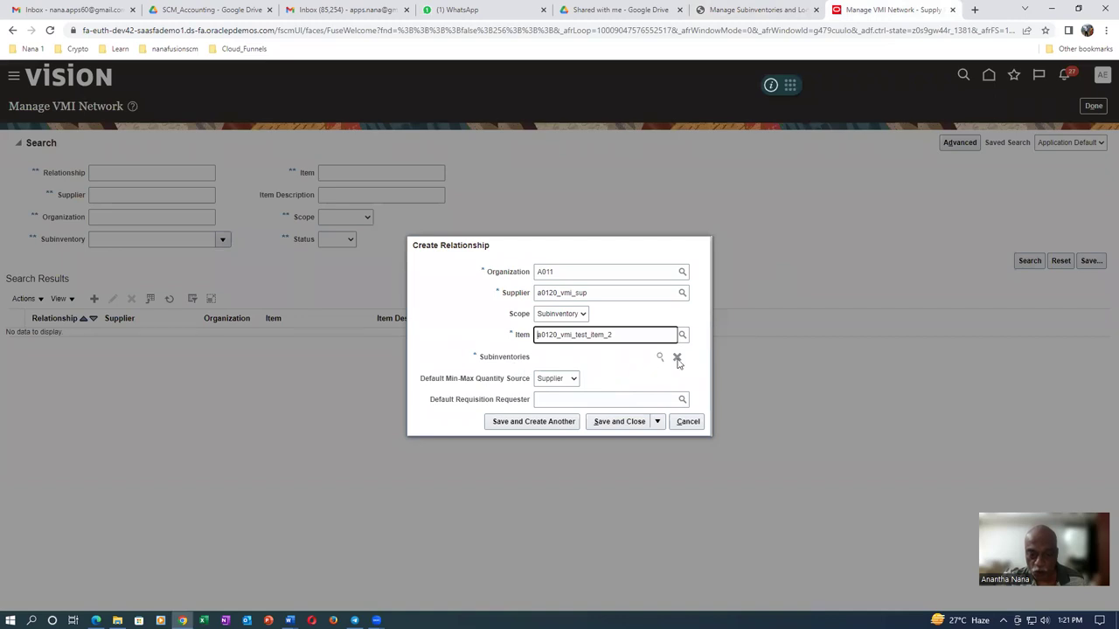
Add subinventory A011_RMS_1 to the relationship
click(660, 356)
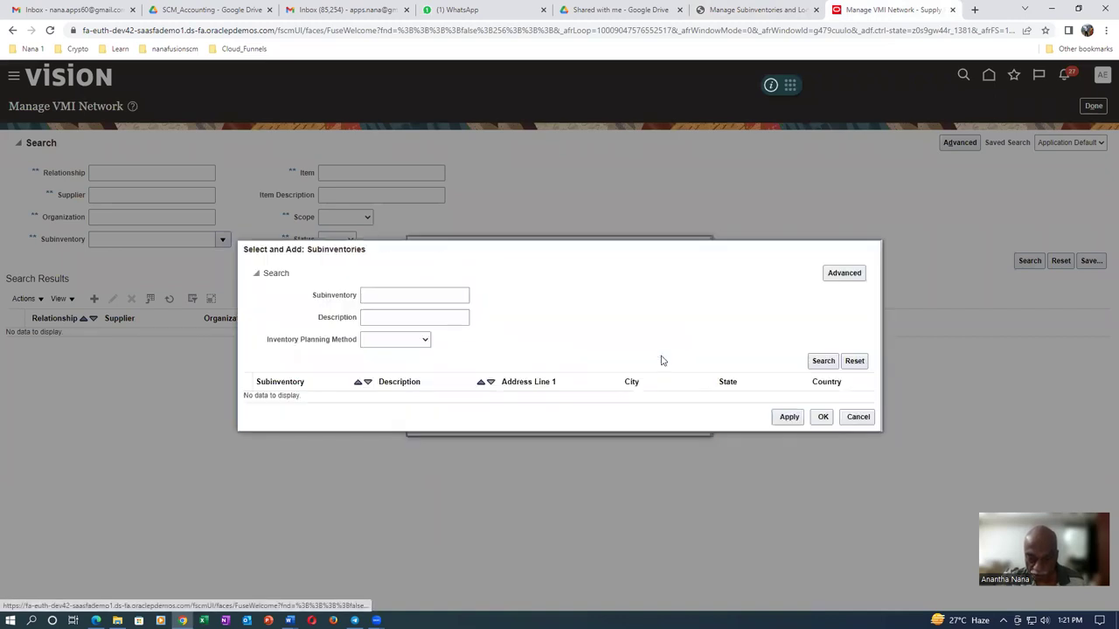
click(813, 363)
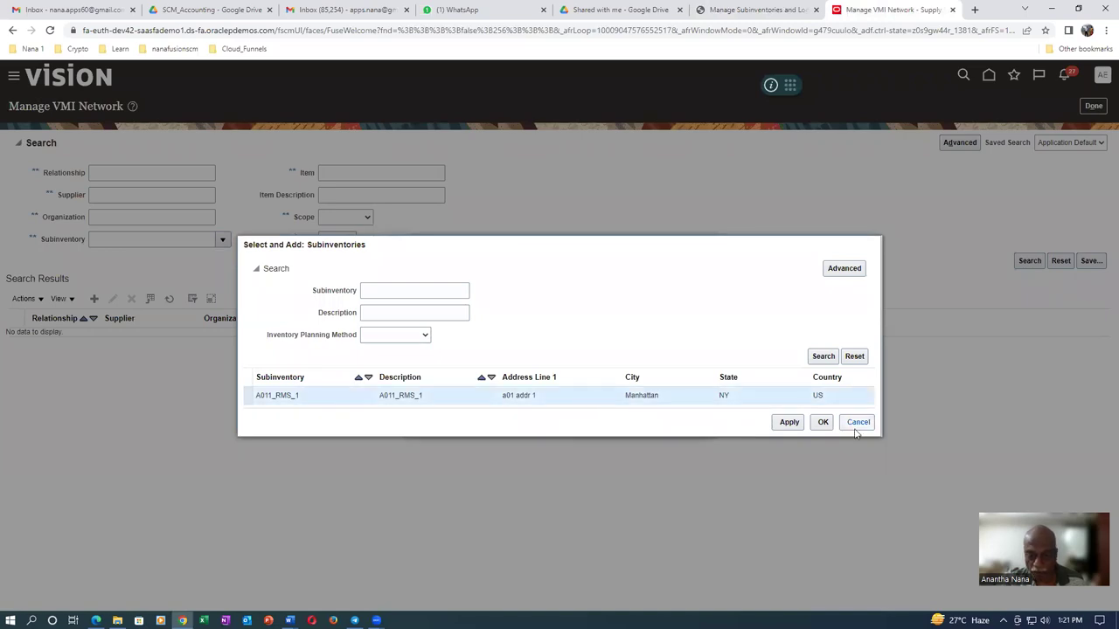
click(787, 427)
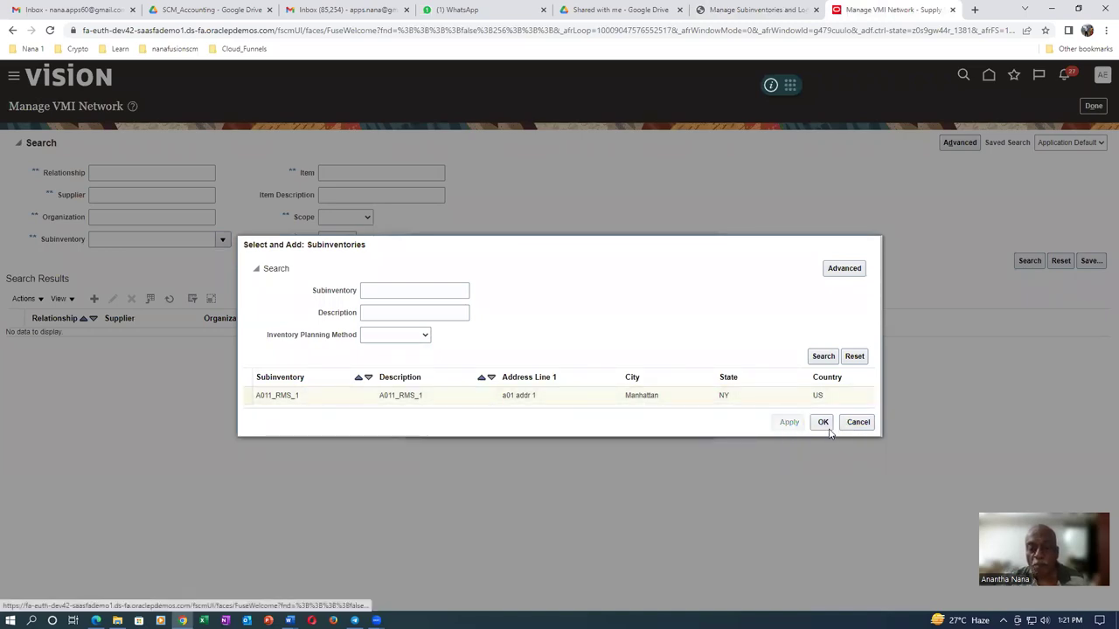
click(822, 424)
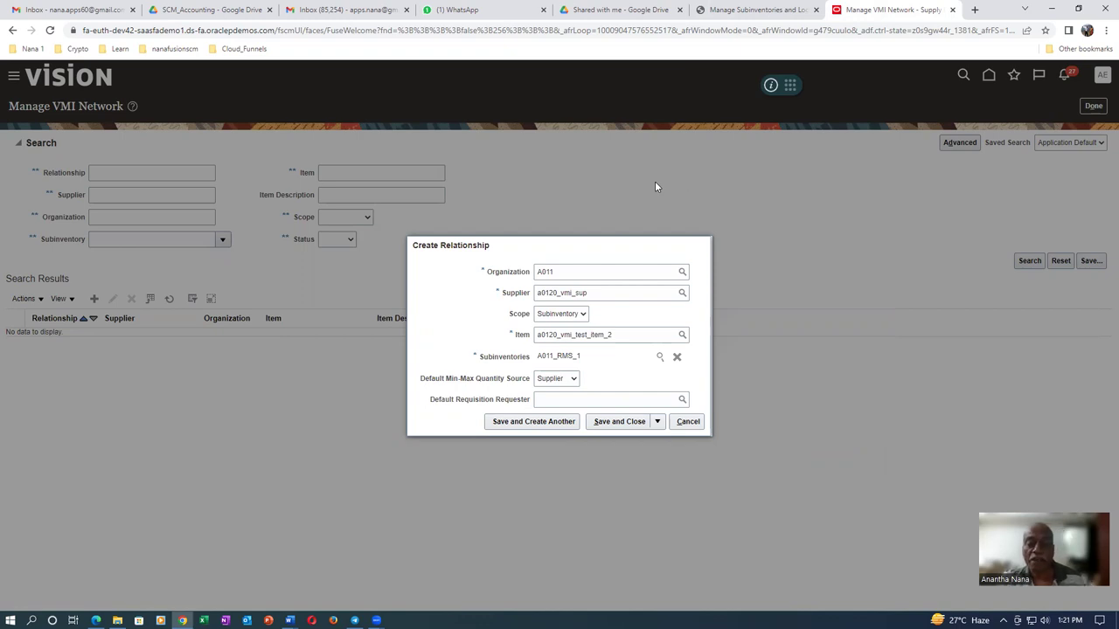
click(564, 381)
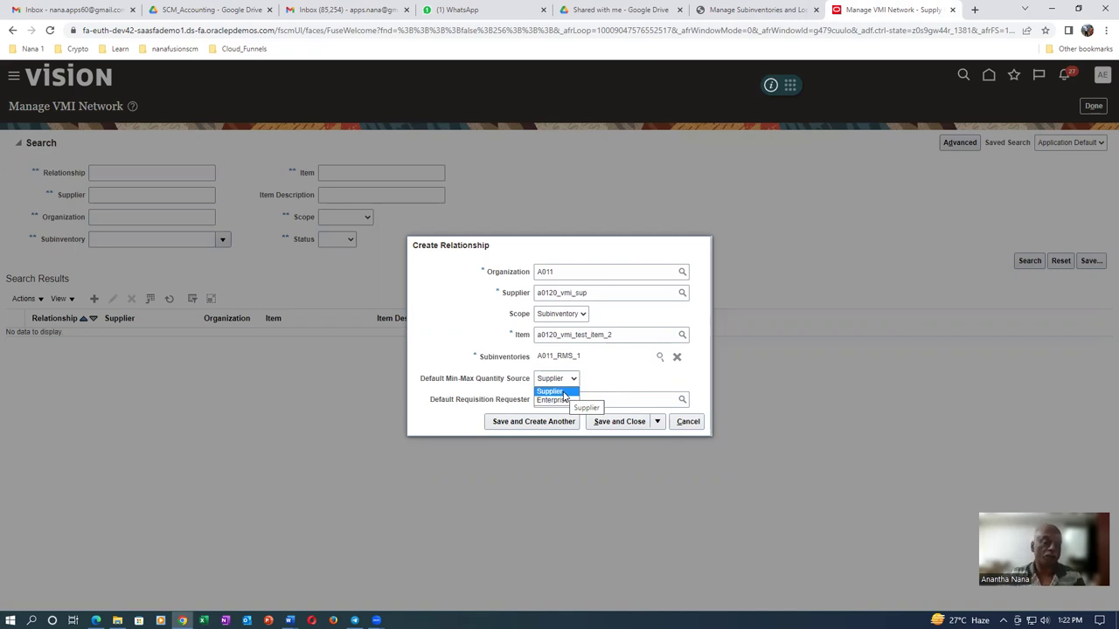
Switch to the VMI_Replenishment notes in Word
key(alt+Tab)
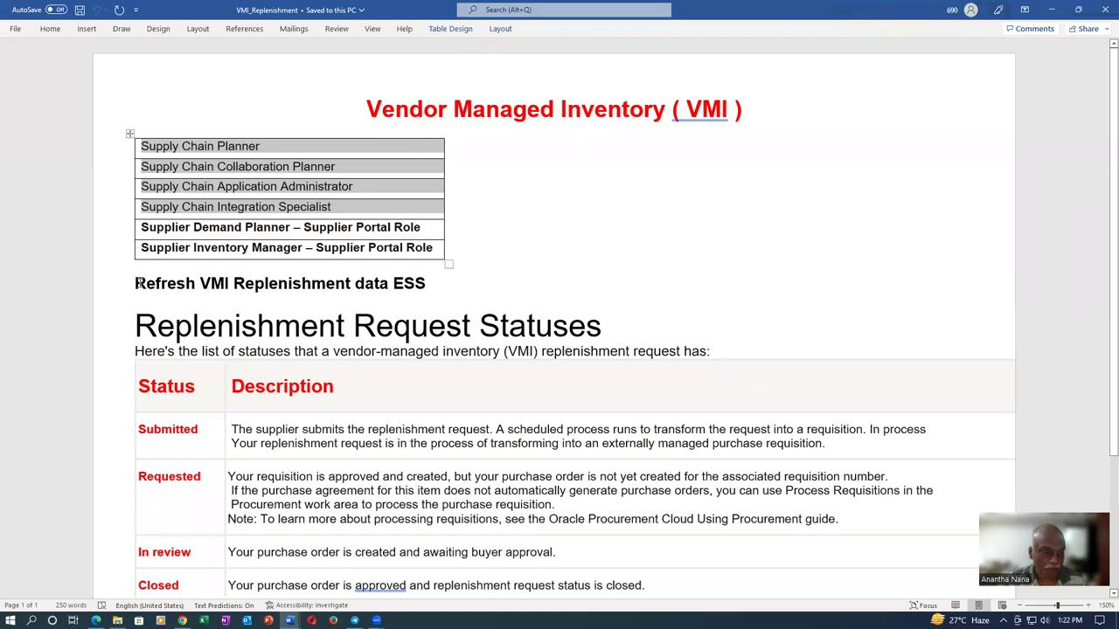
Select the 'Refresh VMI Replenishment data' job name in the notes and return to the browser
mouse_move(147, 285)
mouse_down()
mouse_move(428, 285)
mouse_move(344, 287)
mouse_move(399, 284)
mouse_move(391, 289)
mouse_up()
key(ctrl+c)
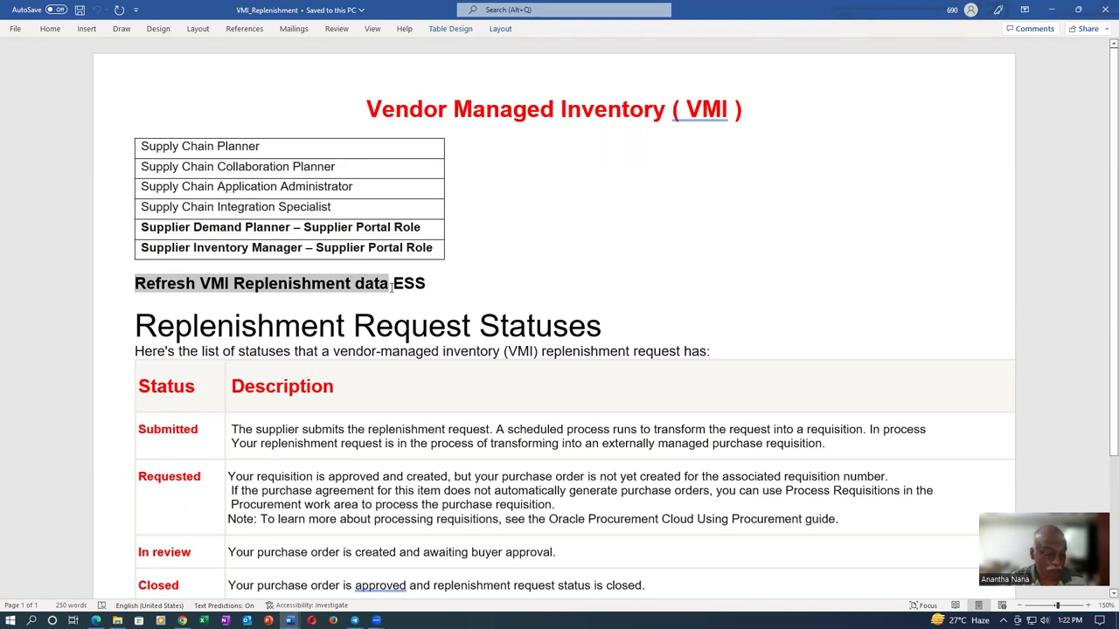
key(alt+Tab)
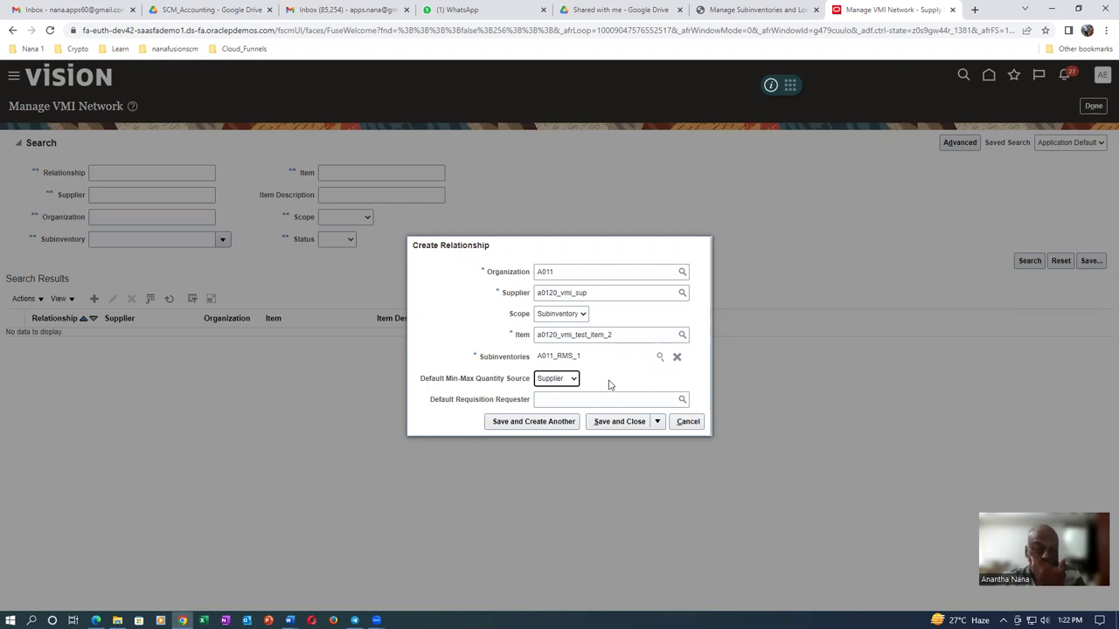
Set the min-max quantity source to Enterprise and enter the default requisition requester
click(564, 381)
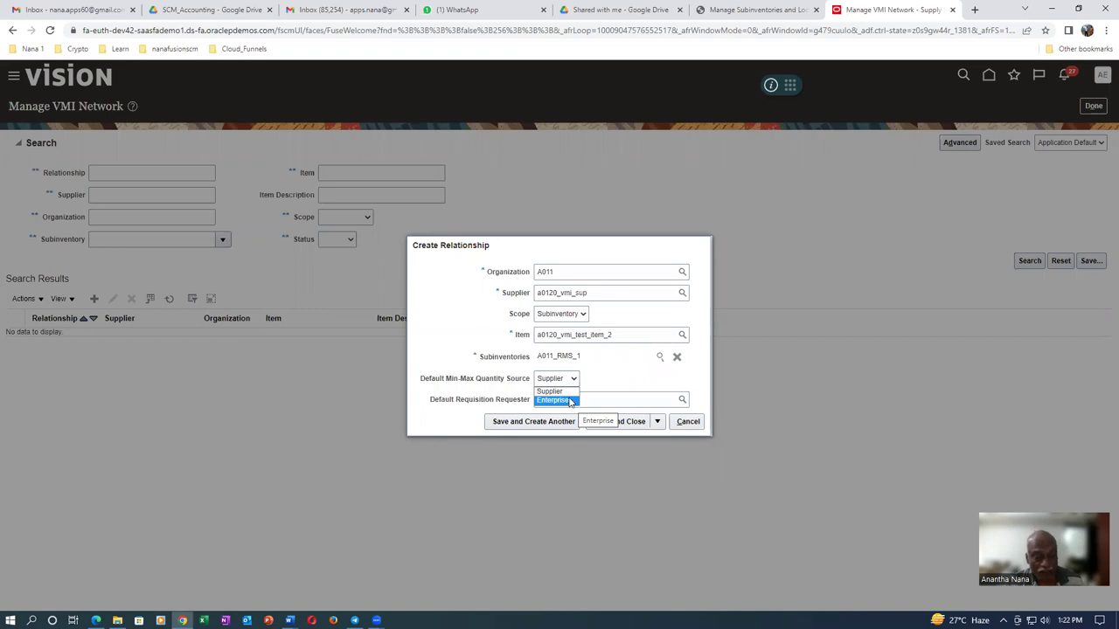
click(570, 401)
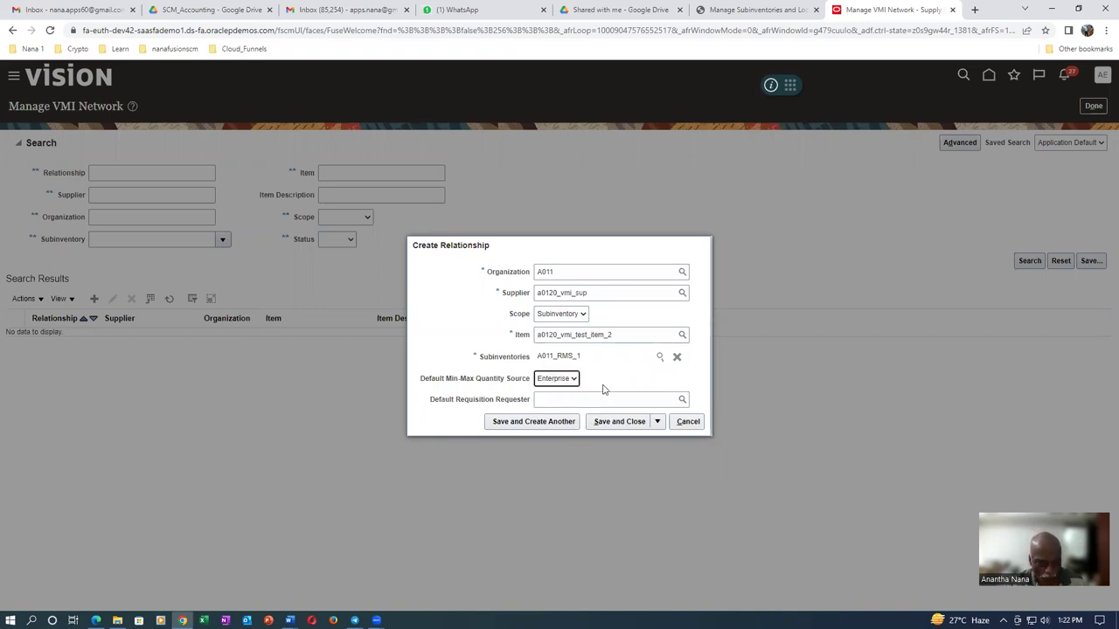
click(549, 382)
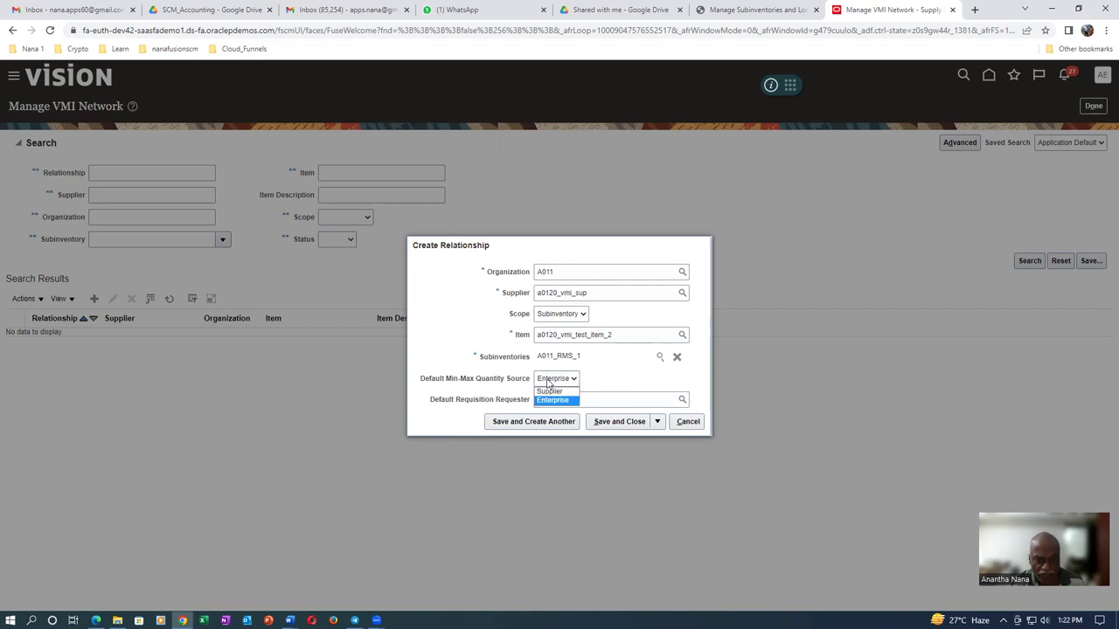
click(552, 378)
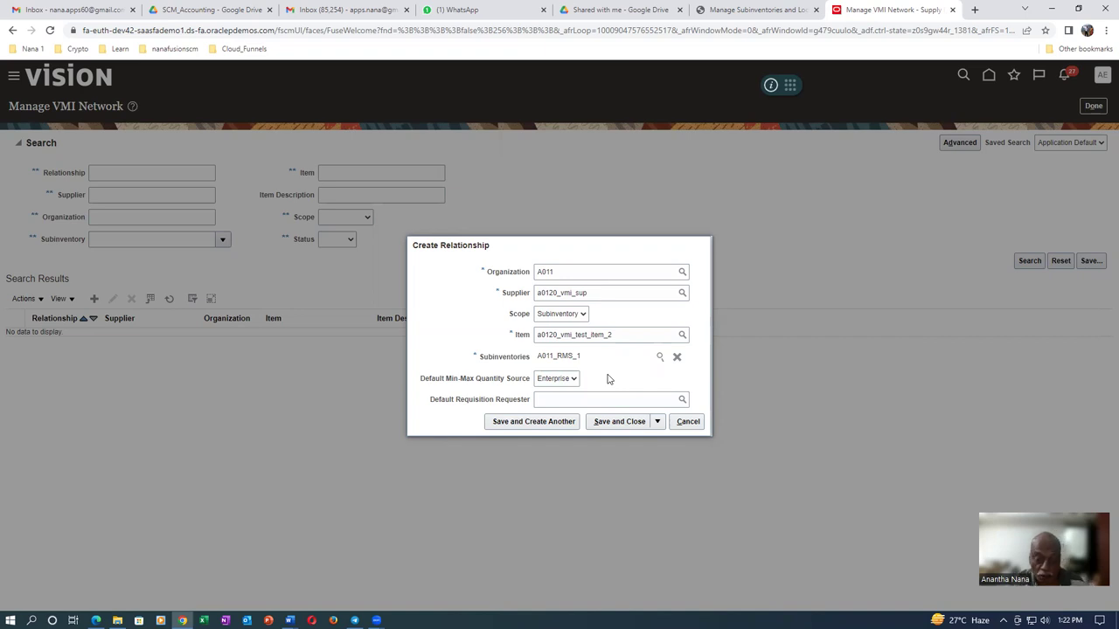
click(548, 400)
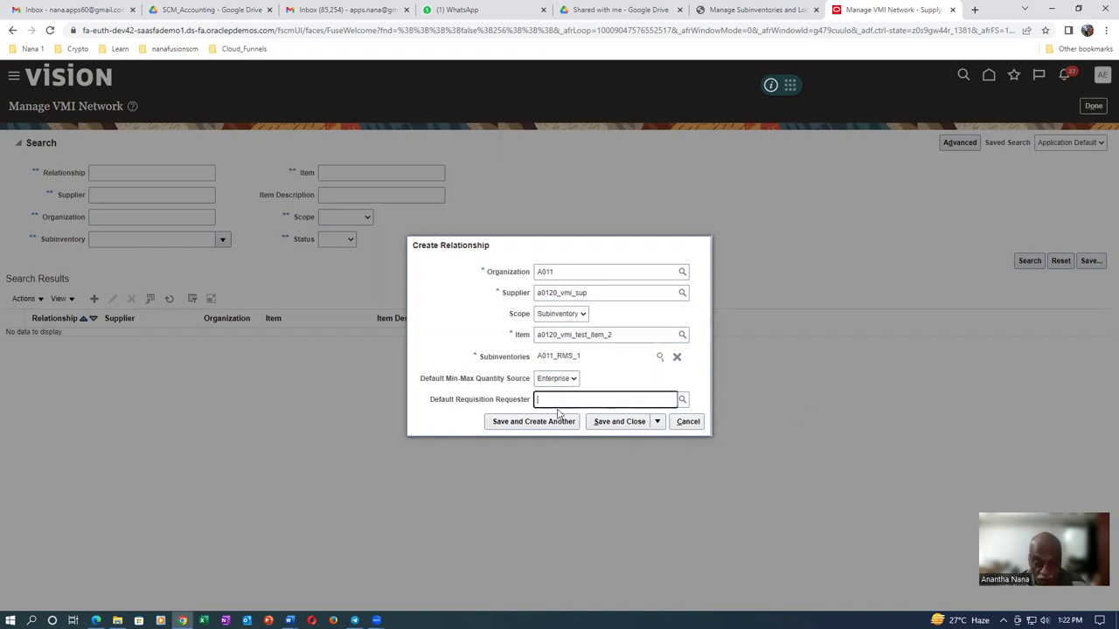
text(emp1)
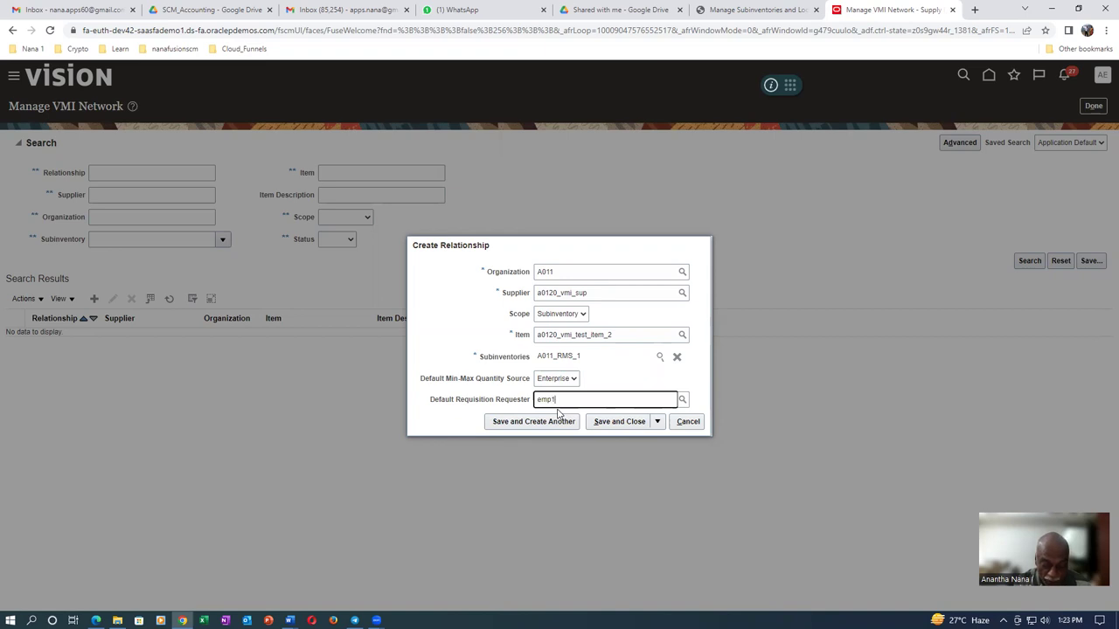
text(, a011)
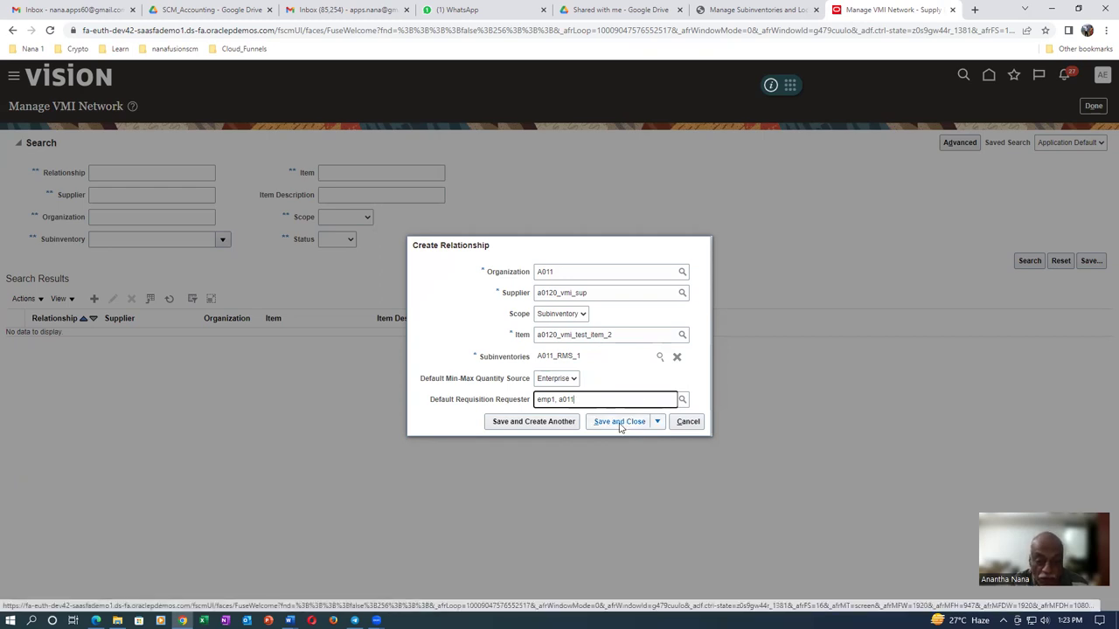
Confirm Subinventory scope and Enterprise source, then save the VMI relationship
click(551, 320)
click(551, 320)
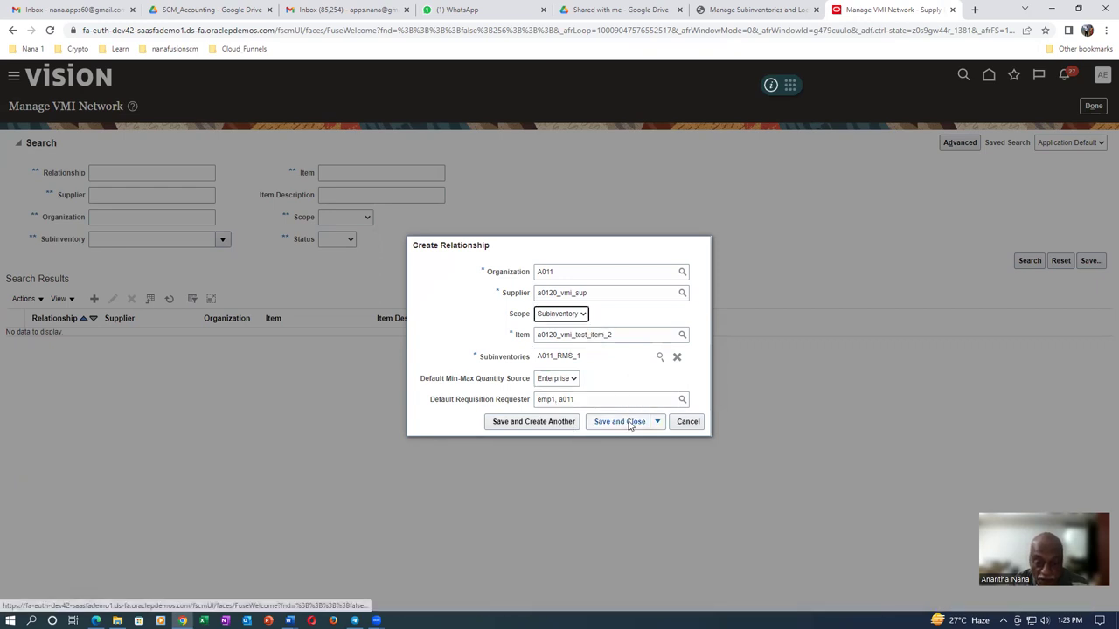
click(546, 381)
click(546, 382)
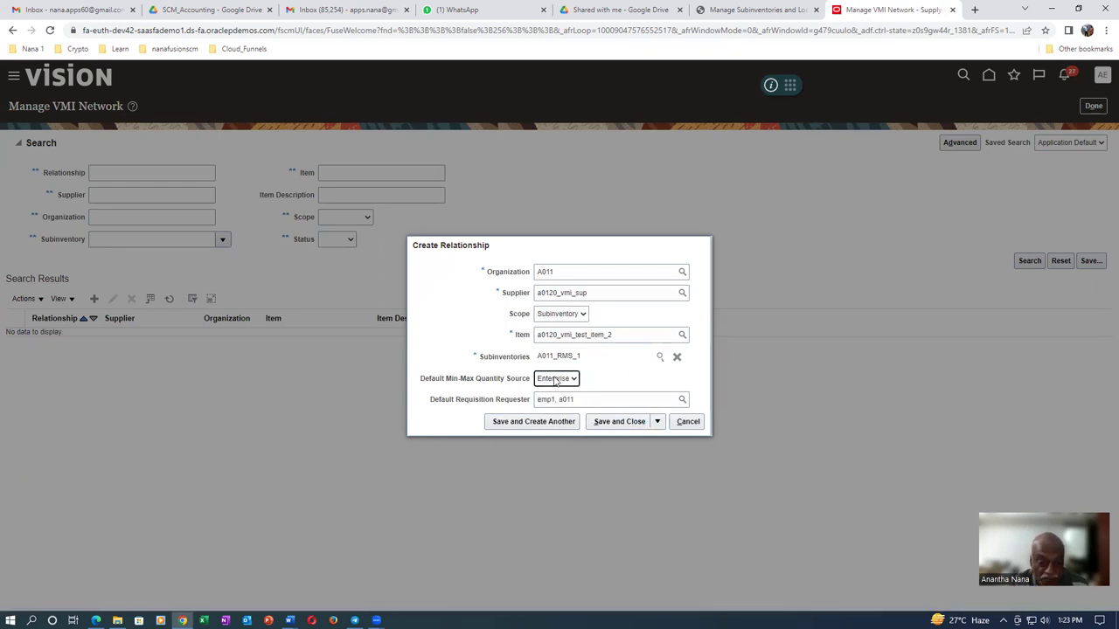
click(618, 423)
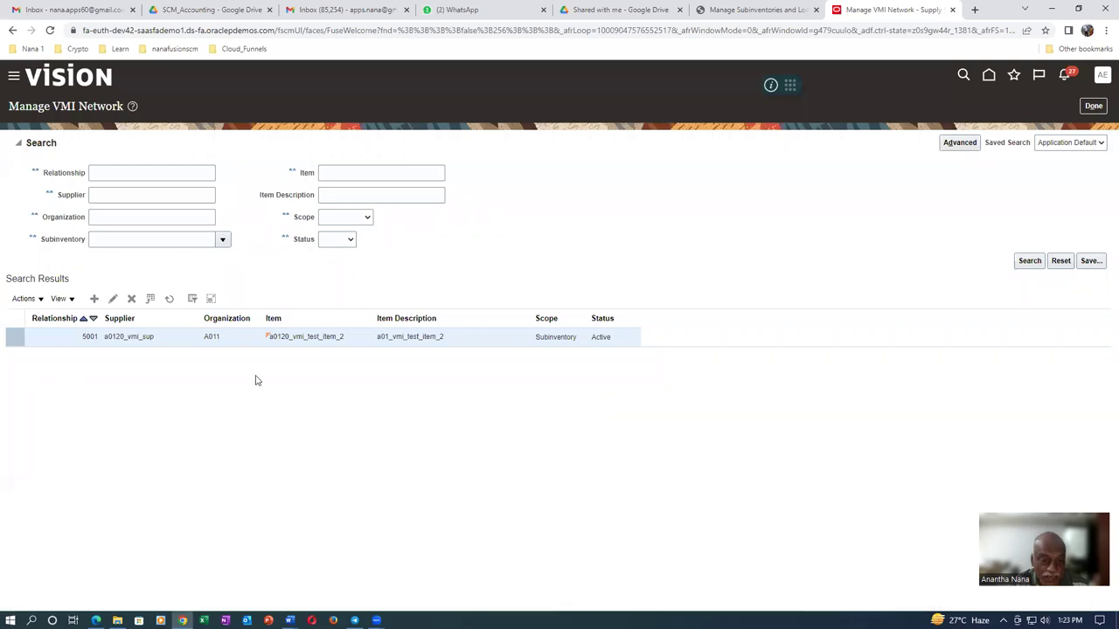
Close the Manage VMI Network page with Done
click(1101, 109)
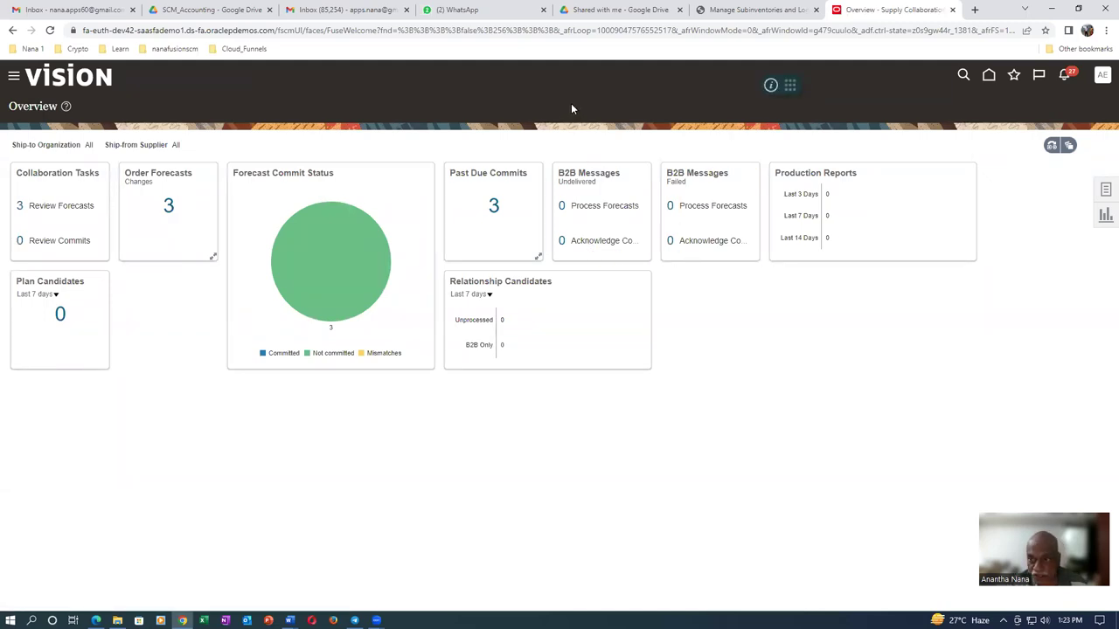
Go to the Home page's Tools section and open Scheduled Processes
click(988, 75)
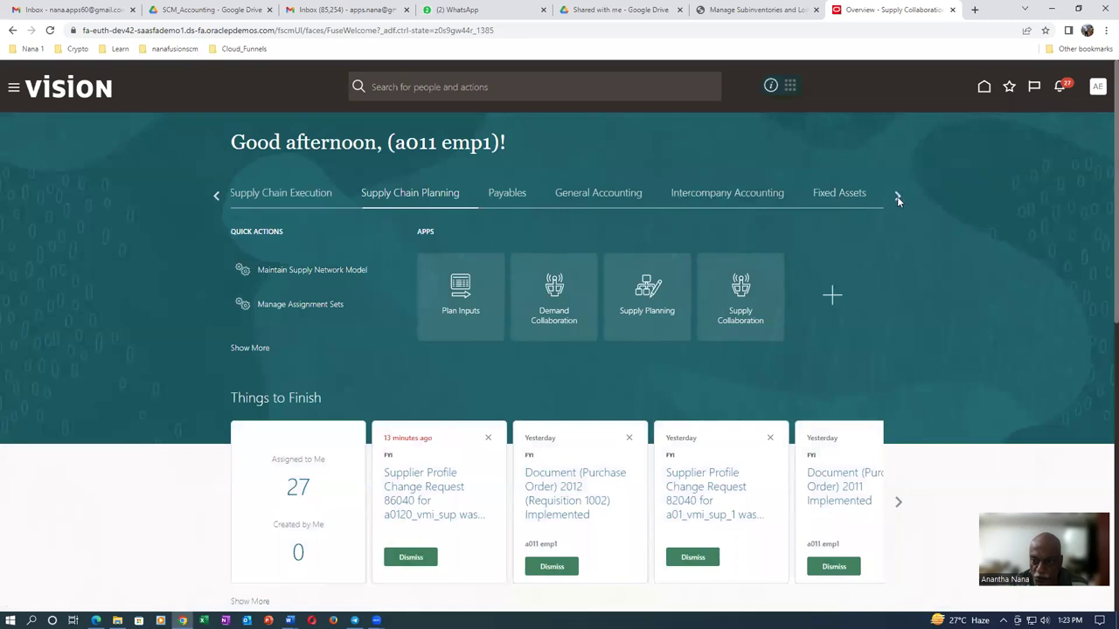
click(897, 198)
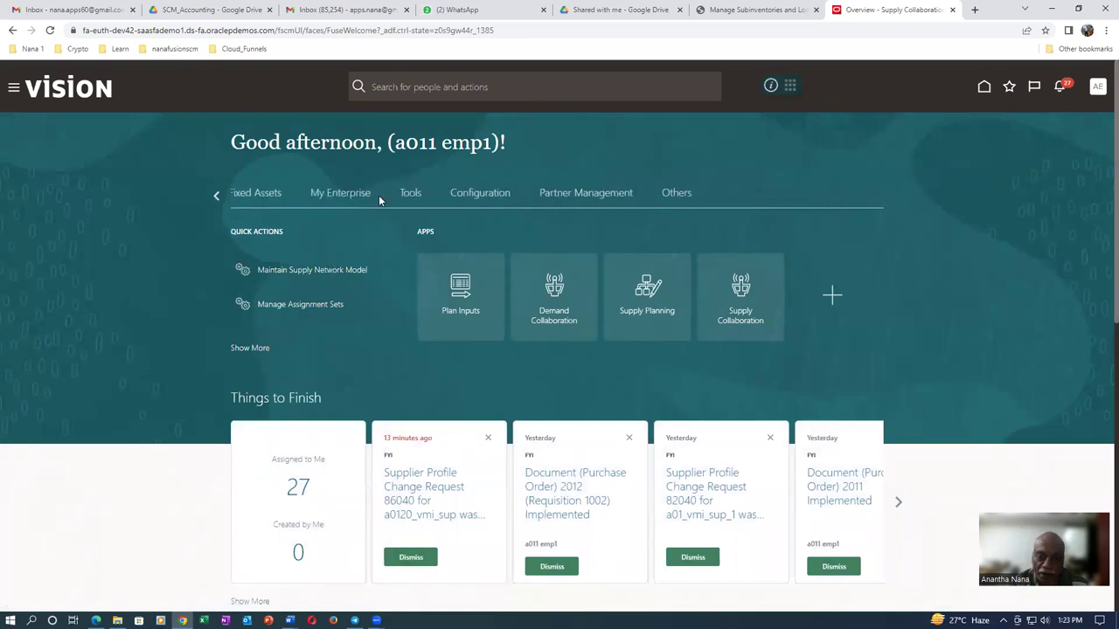
click(410, 194)
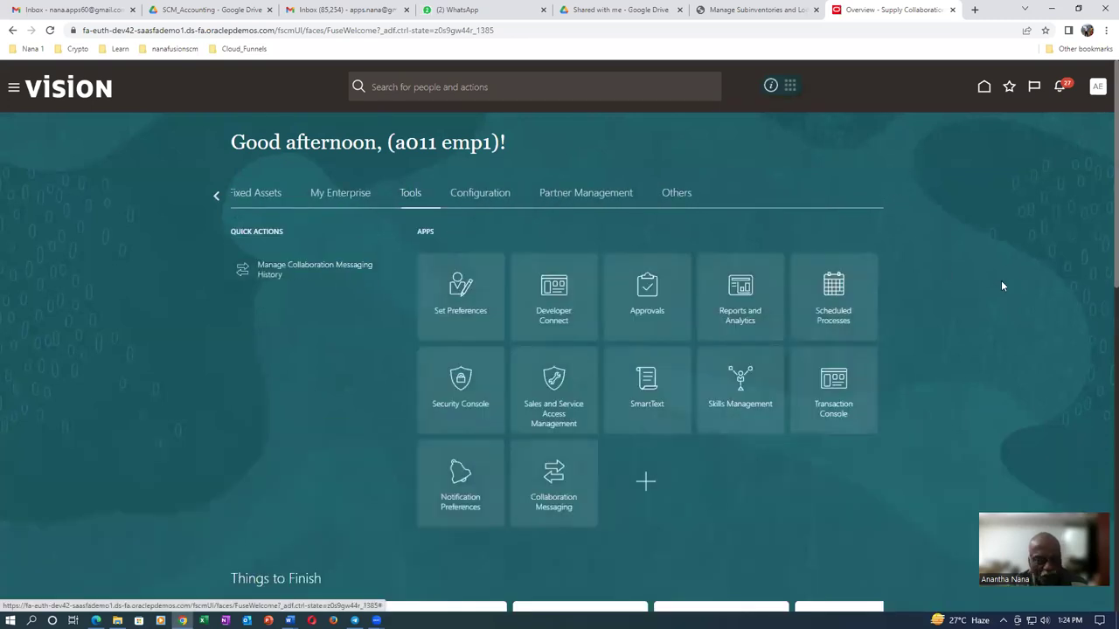
click(842, 321)
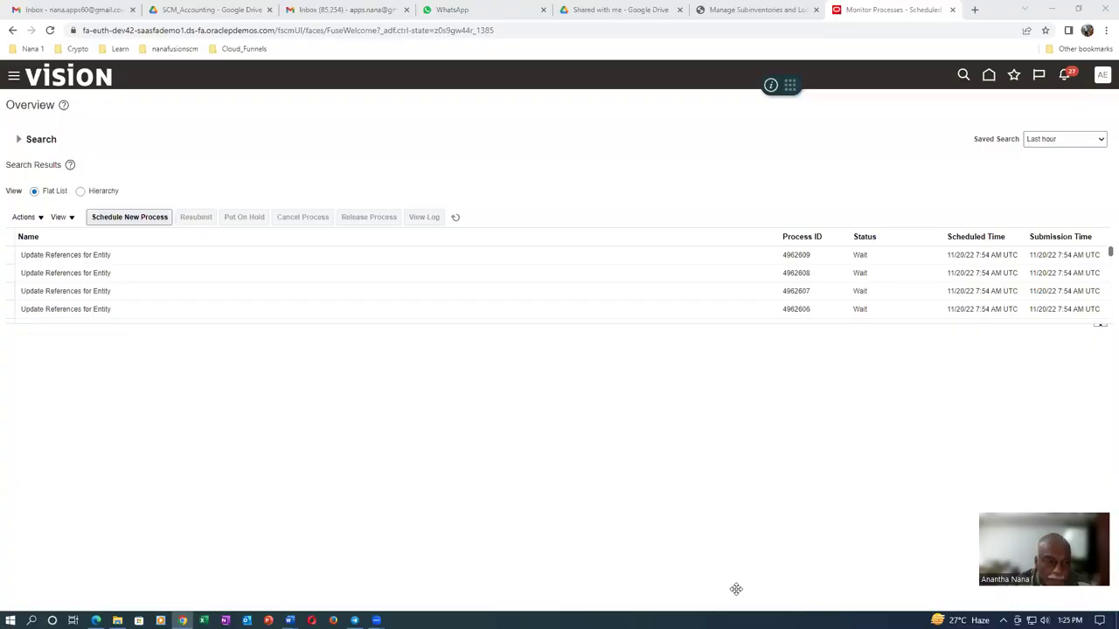
Schedule a new process named Refresh VMI Replenishment Data, pasted from the notes
click(131, 218)
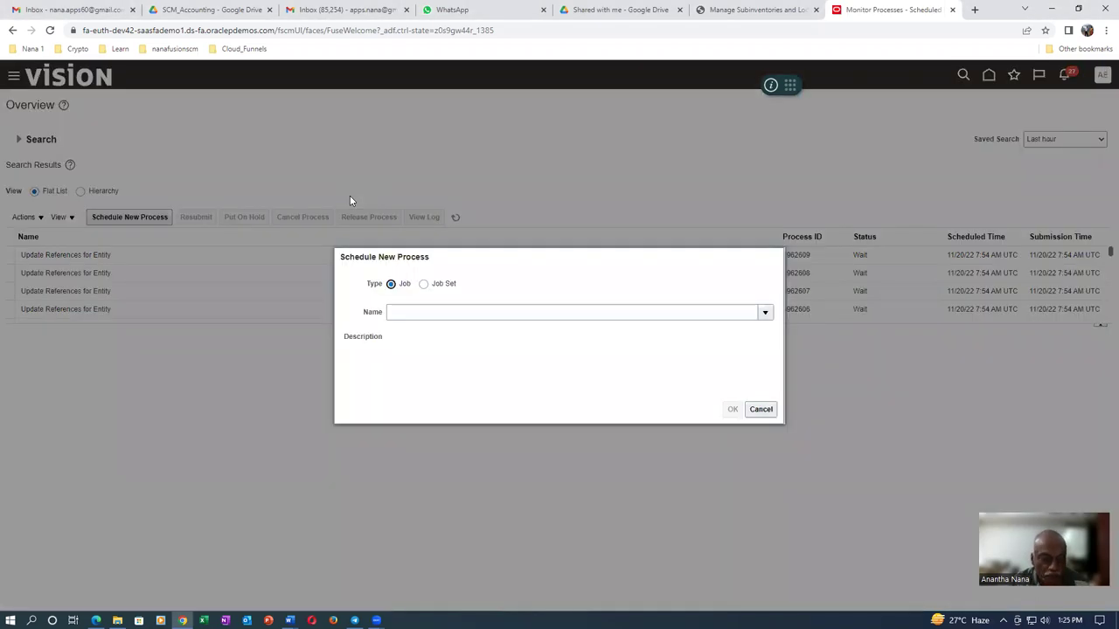
key(alt+Tab)
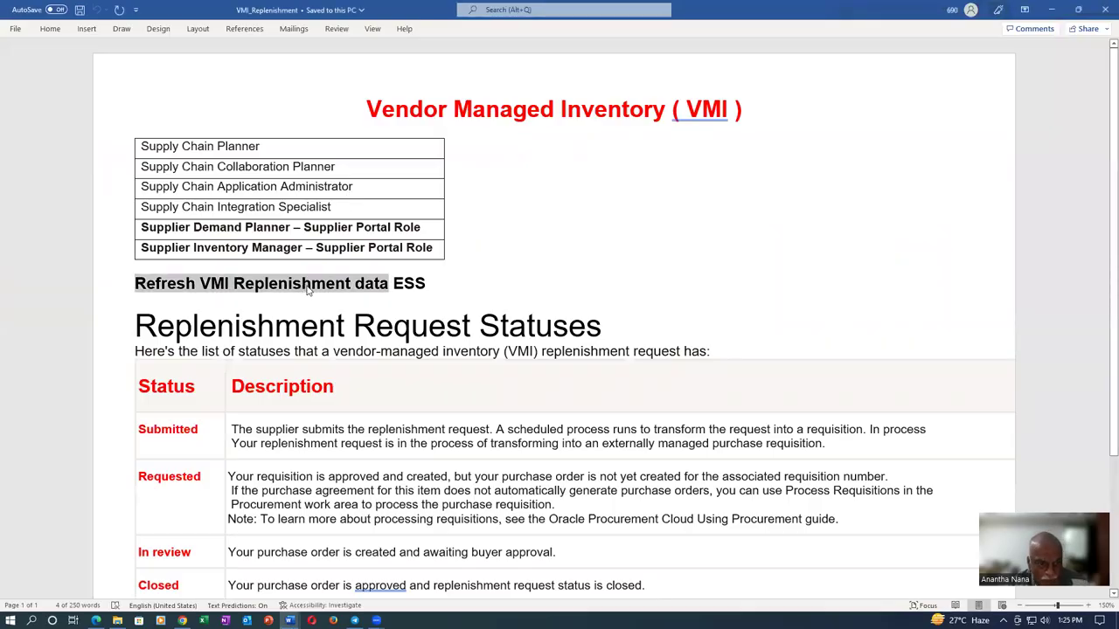
key(alt+Tab)
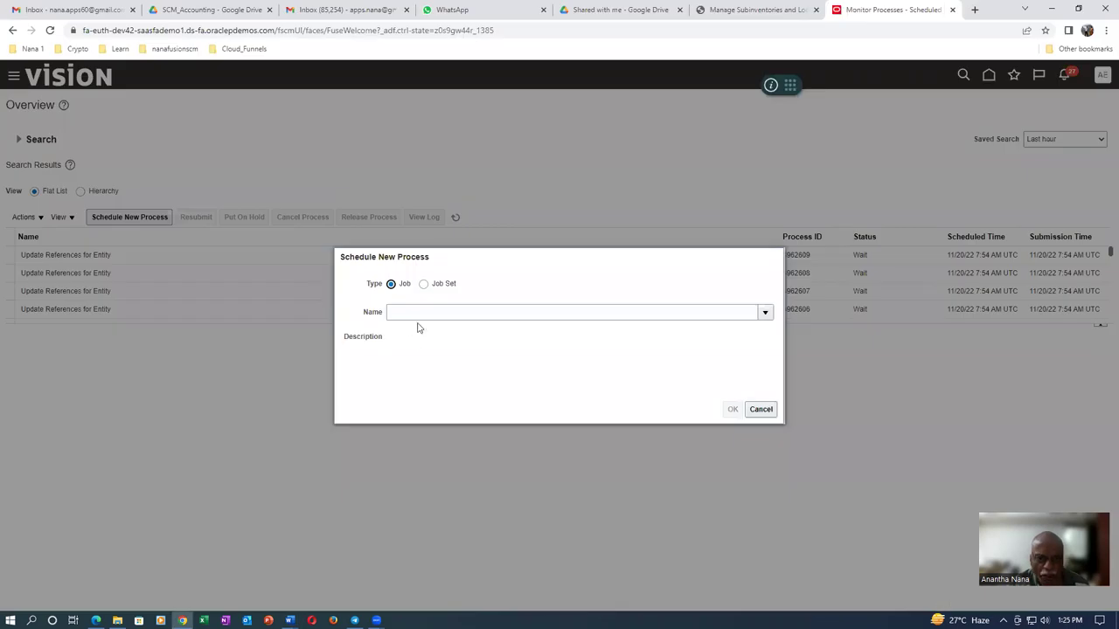
click(420, 315)
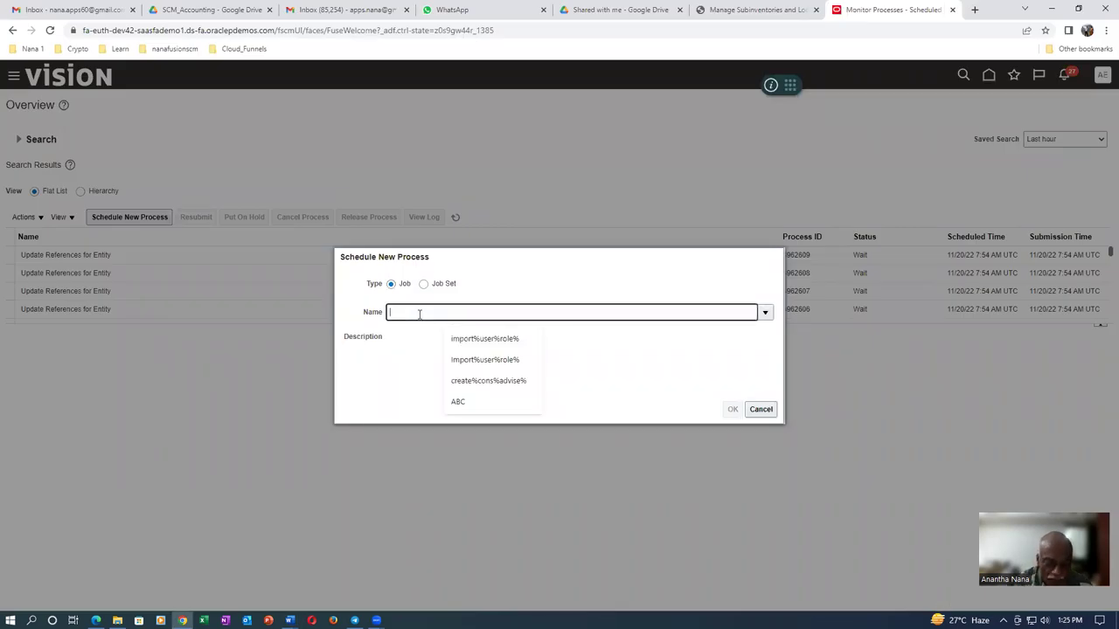
key(ctrl+v)
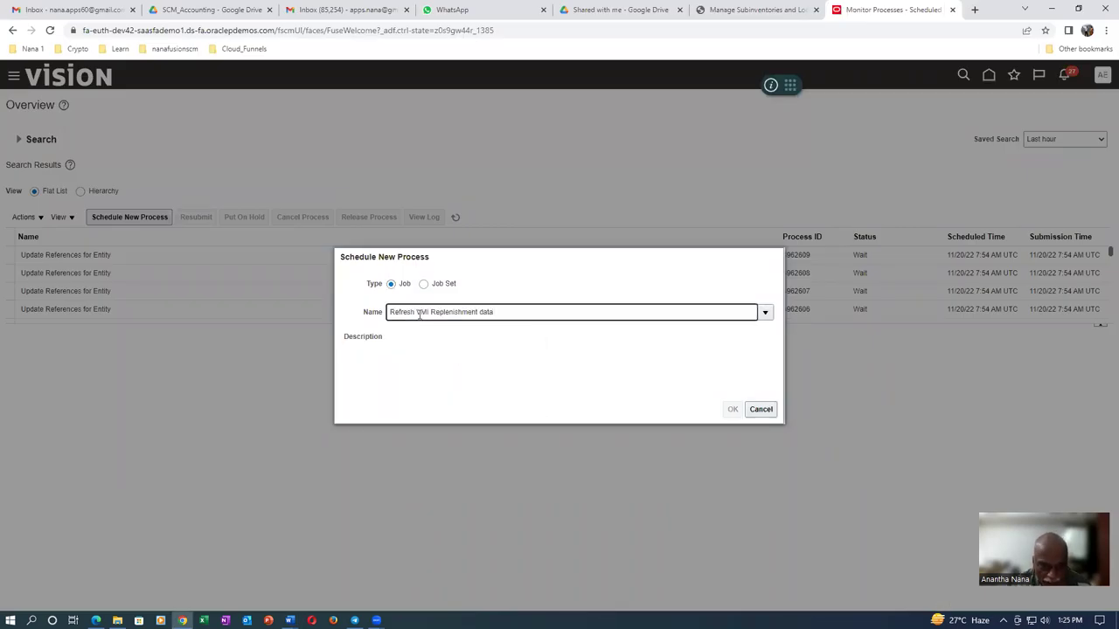
key(Tab)
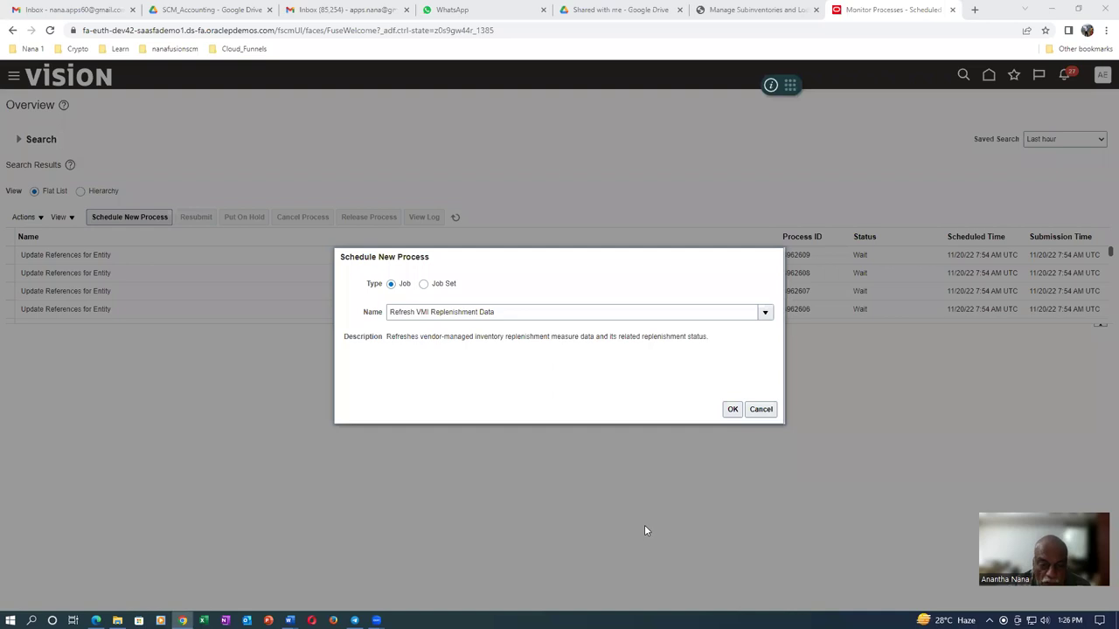
Submit the Refresh VMI Replenishment Data process and dismiss the submission confirmation
click(734, 411)
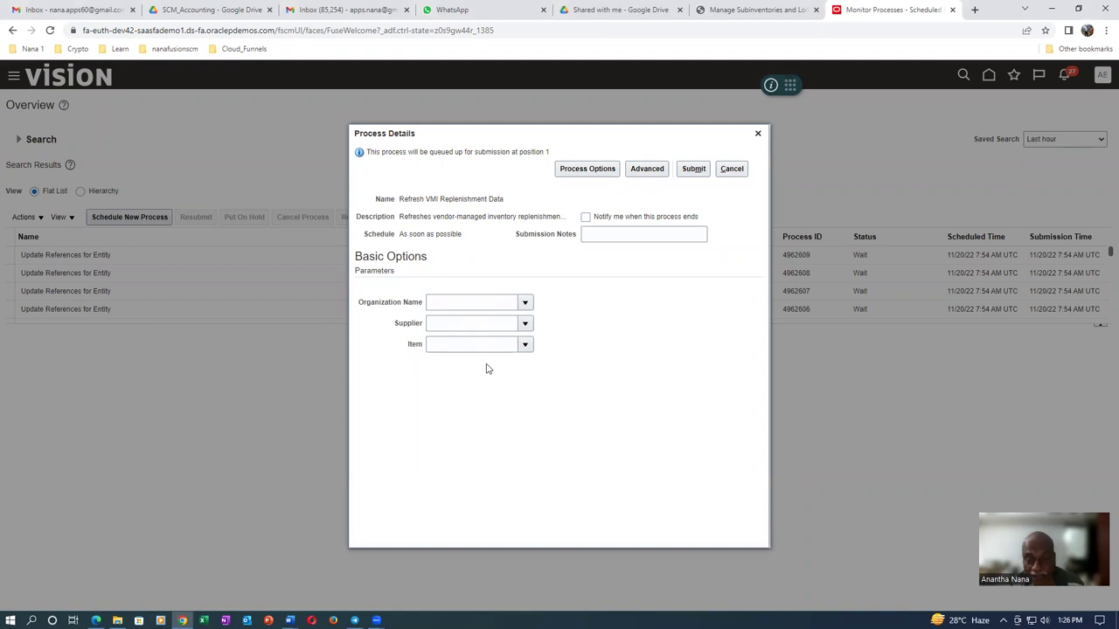
click(696, 171)
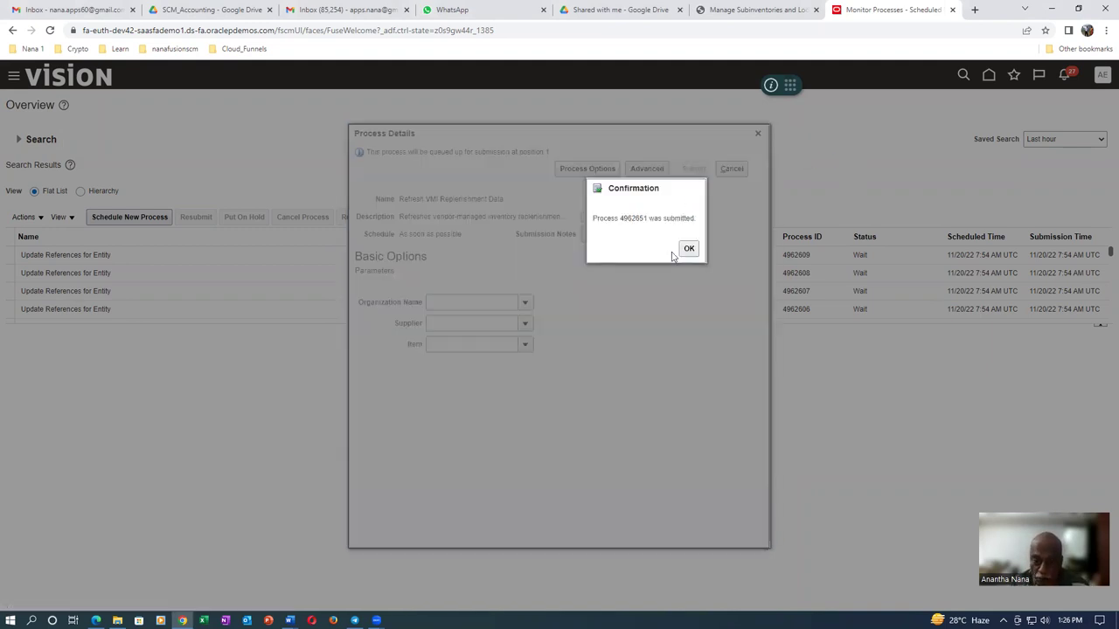
click(685, 251)
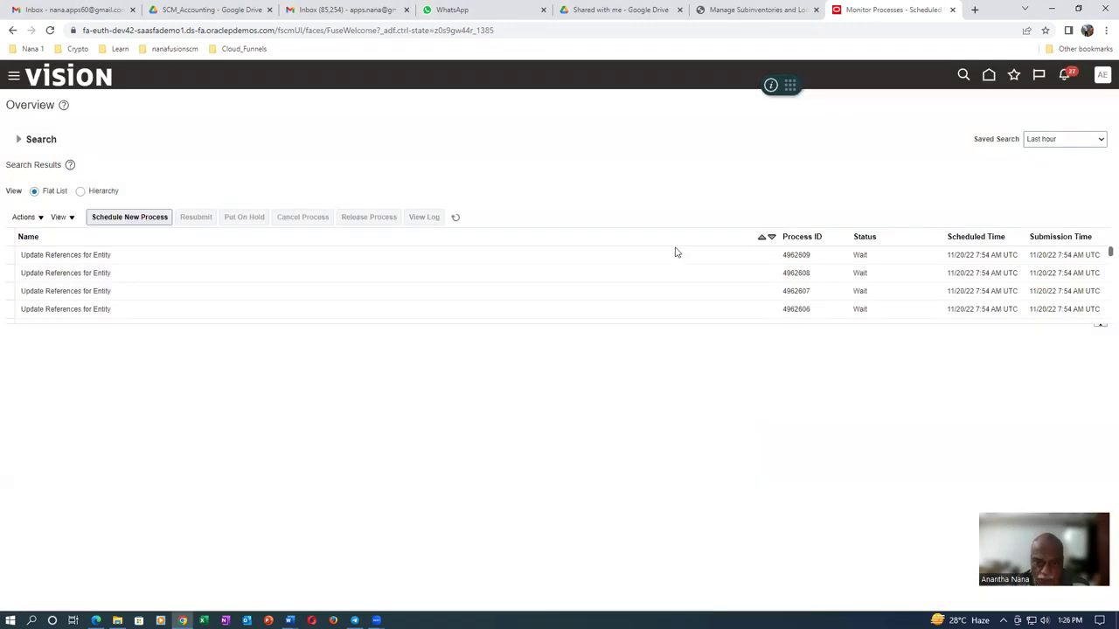
Refresh the process list until job 4962651 shows Succeeded
click(454, 219)
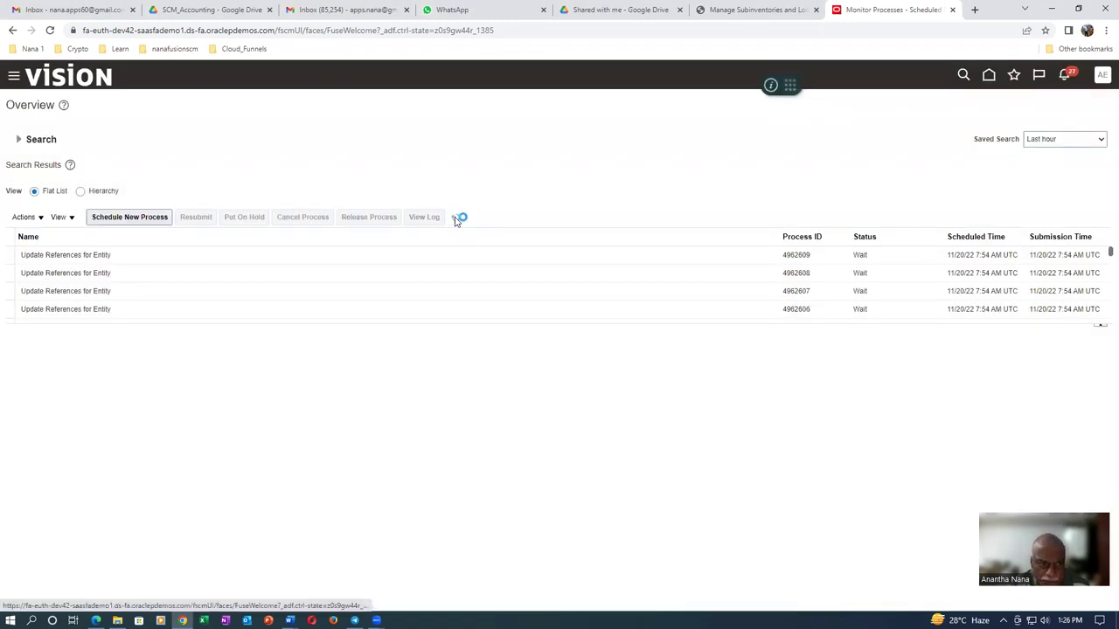
click(454, 219)
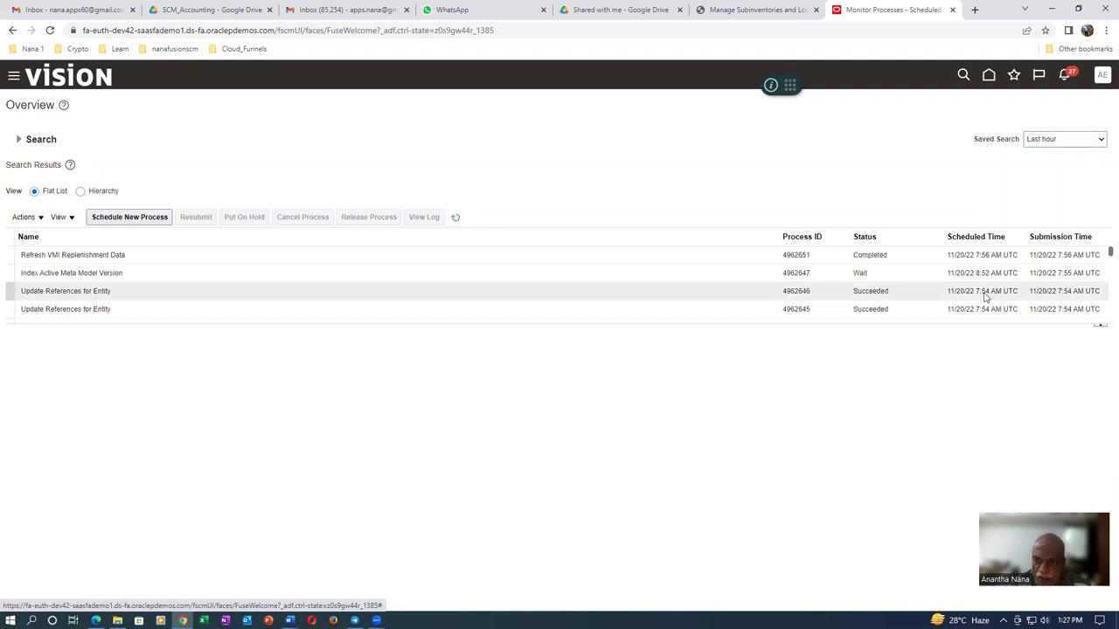
click(456, 219)
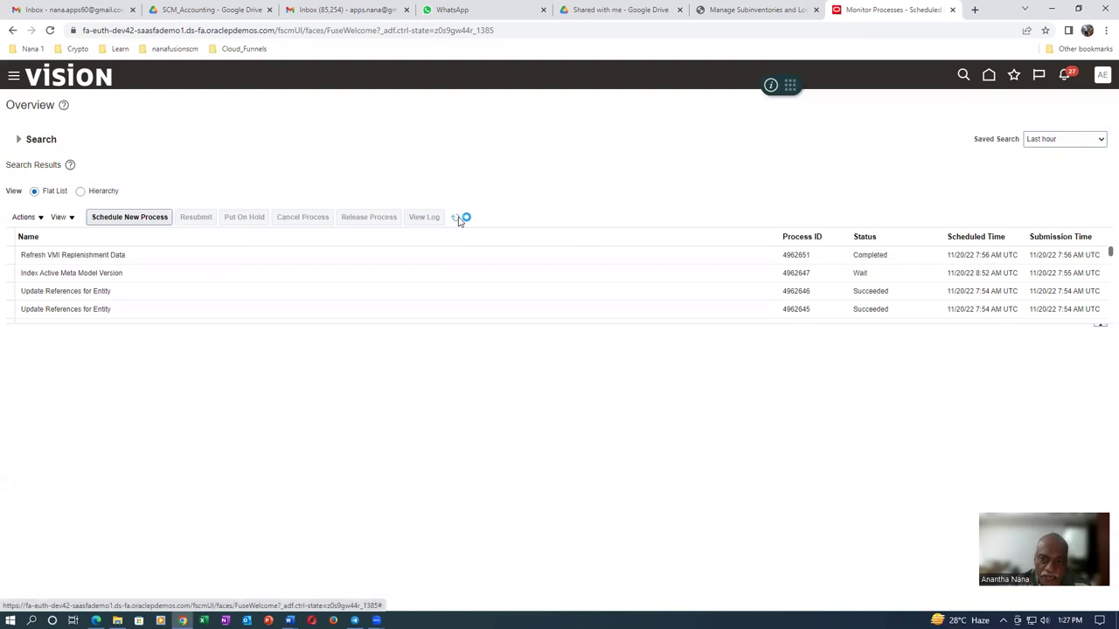
click(457, 218)
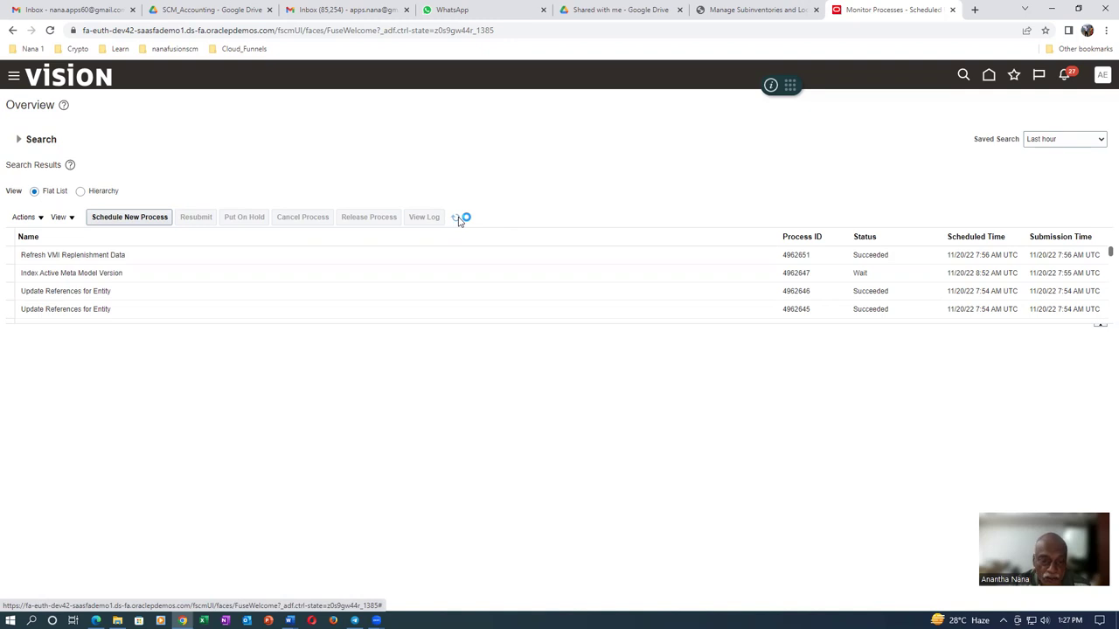
click(456, 219)
click(457, 219)
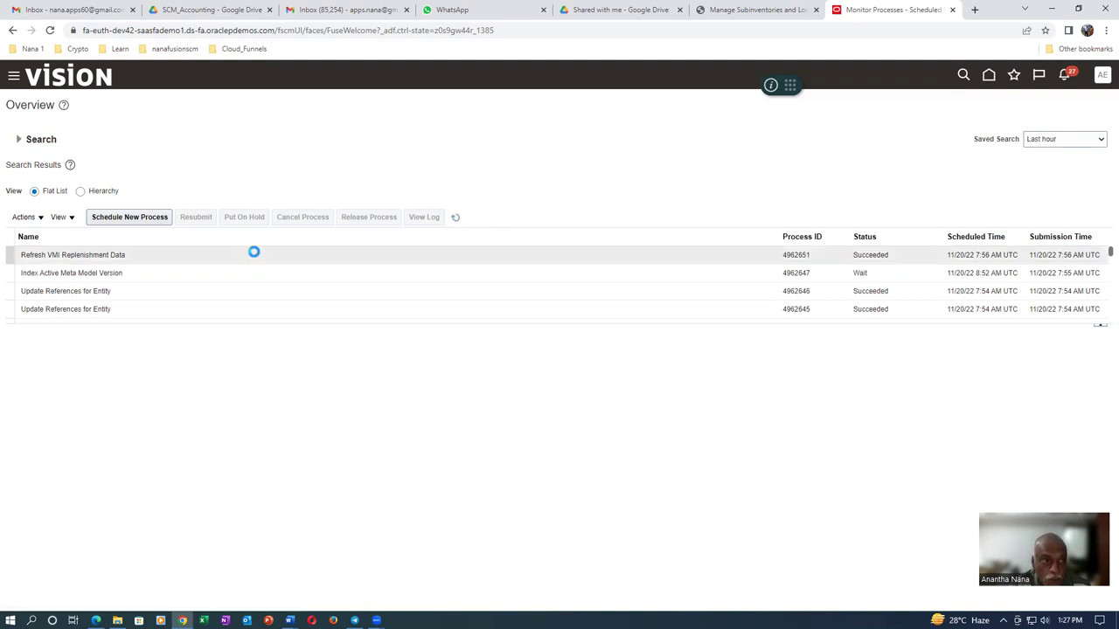
click(225, 32)
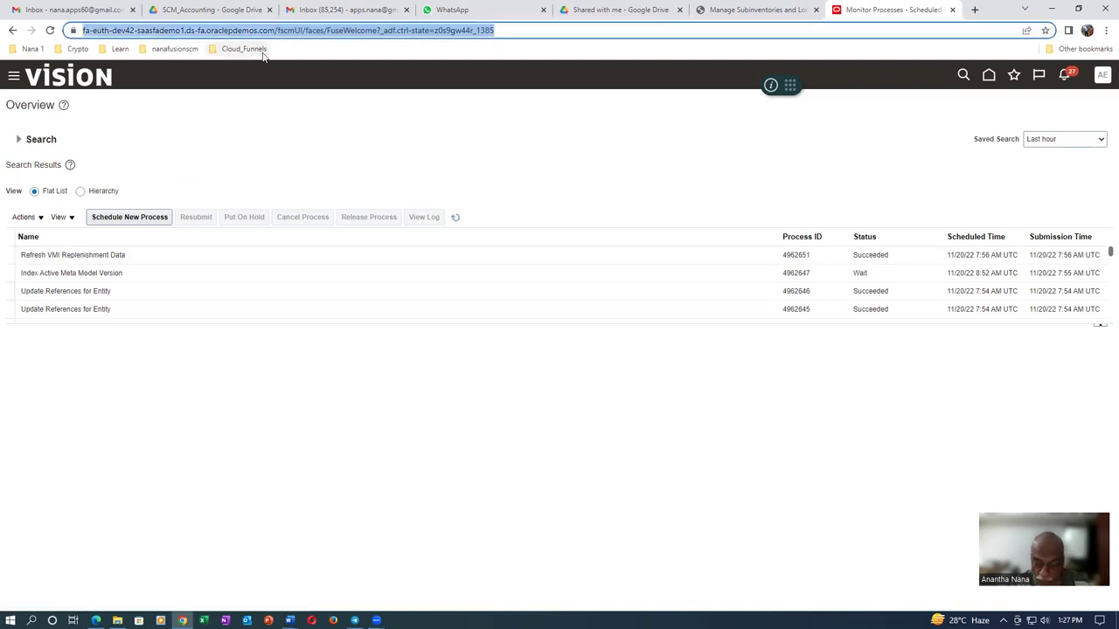
Load the copied Oracle sign-in address in the second browser
key(shift+Right)
key(shift+Right)
key(shift+Right)
key(shift+Right)
key(shift+Right)
key(shift+Right)
key(shift+Right)
key(shift+Right)
key(shift+Right)
key(shift+Right)
key(shift+Right)
key(shift+Right)
key(shift+Right)
key(shift+Right)
key(shift+Right)
key(shift+Right)
key(shift+Right)
key(shift+Right)
key(shift+Right)
key(shift+Right)
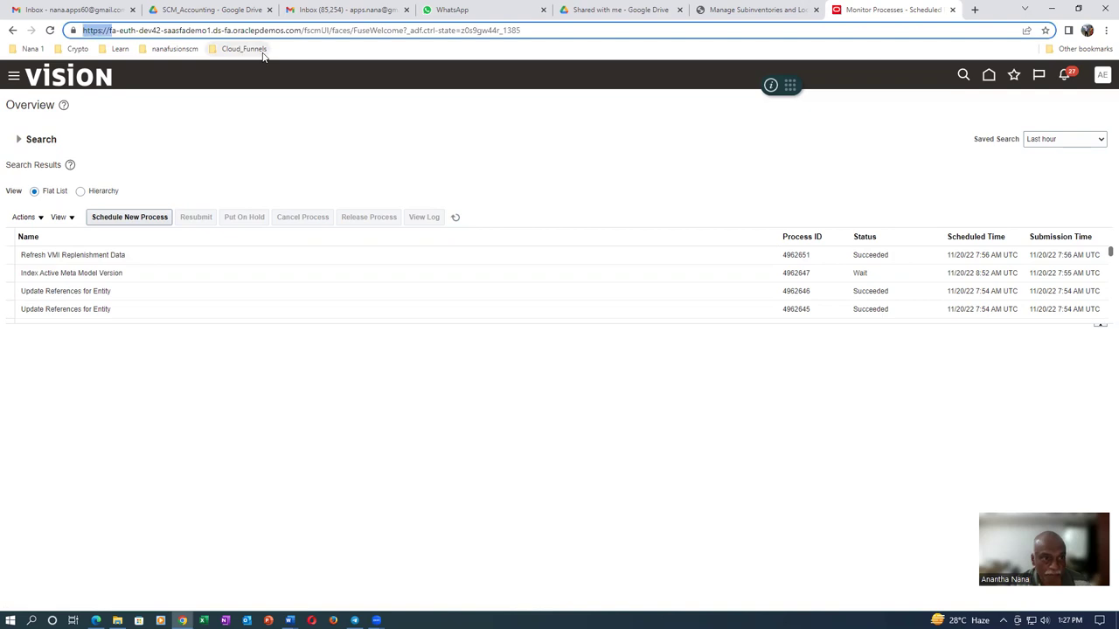
key(shift+Right)
key(shift+Right)
key(shift+Right)
key(shift+Right)
key(shift+Right)
key(shift+Right)
key(shift+Right)
key(shift+Right)
key(shift+Right)
key(shift+Right)
key(shift+Right)
key(shift+Right)
key(shift+Right)
key(shift+Right)
key(shift+Right)
key(shift+Right)
key(shift+Right)
key(ctrl+c)
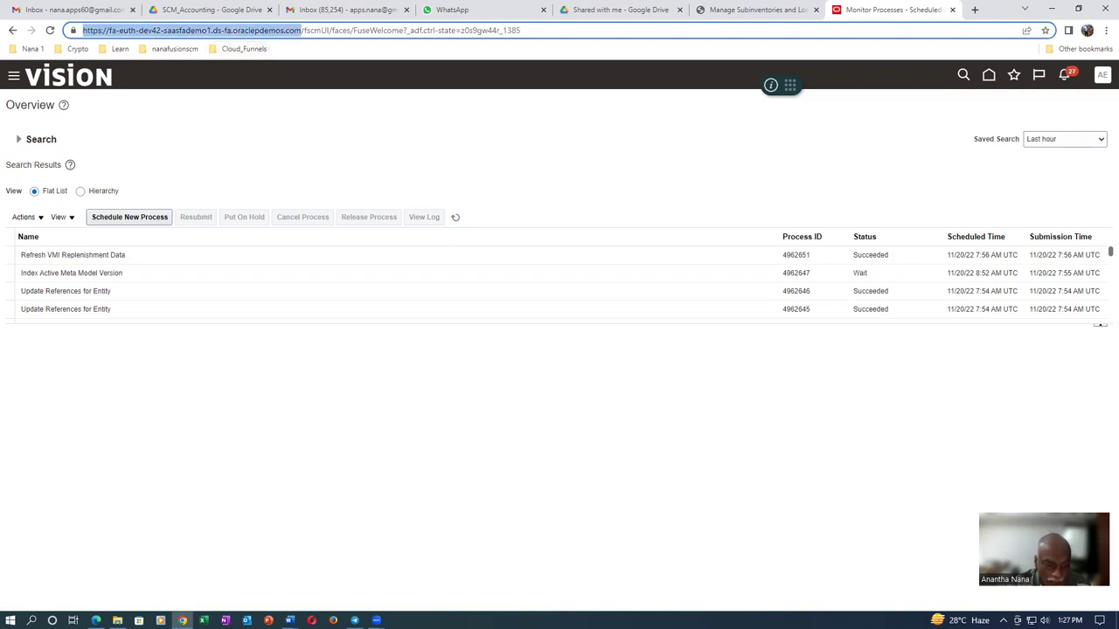
click(312, 621)
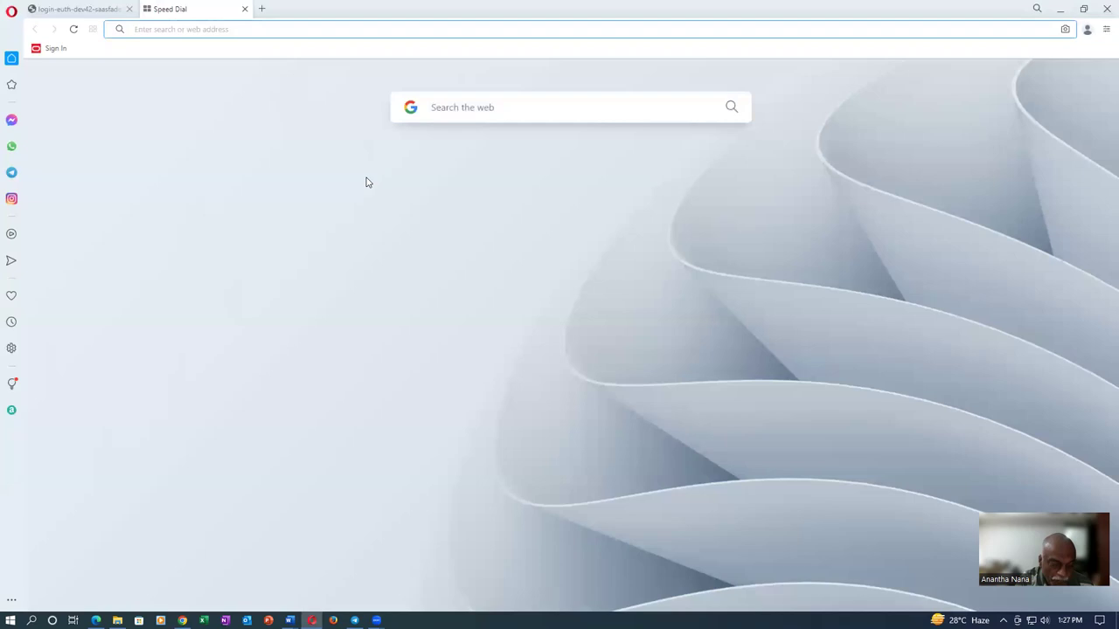
key(ctrl+v)
key(Return)
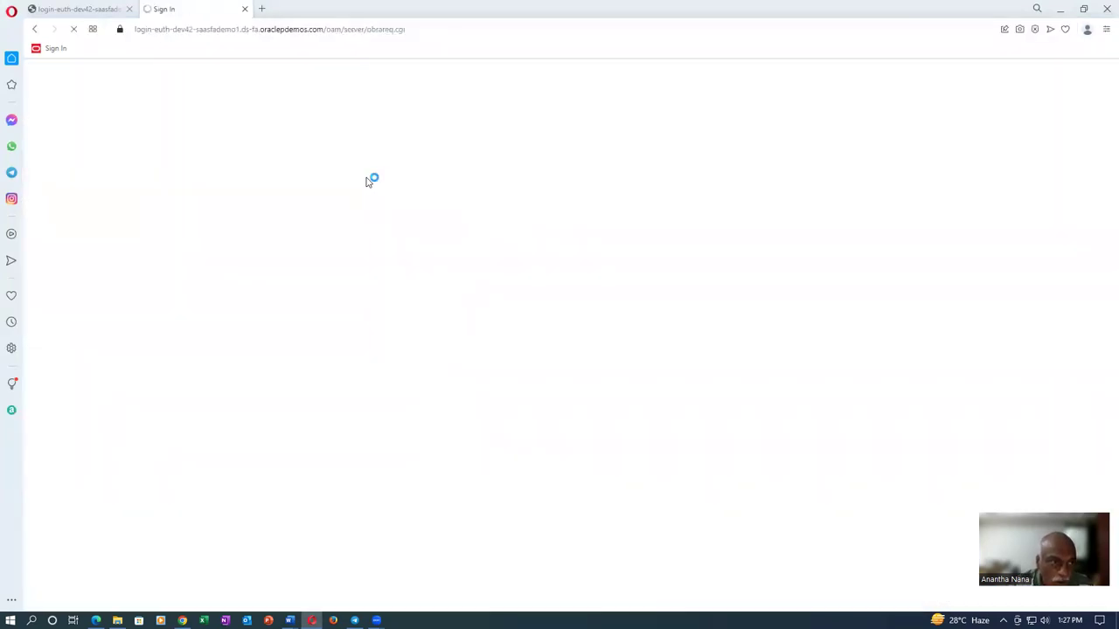
Sign in with the supplier user's username and password
double_click(559, 260)
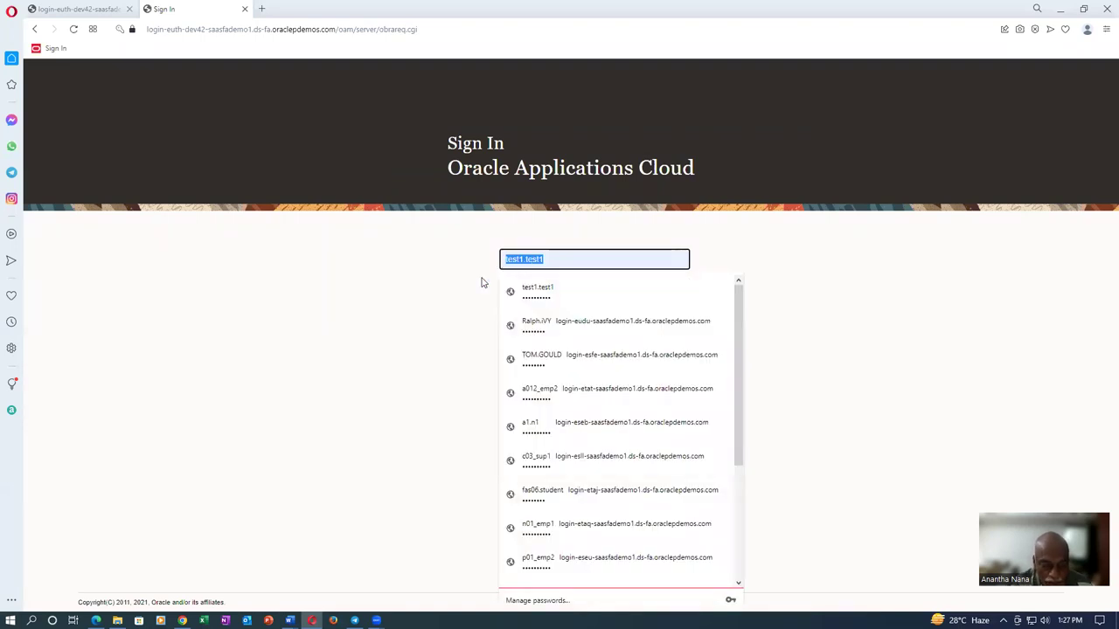
text(a5.n5)
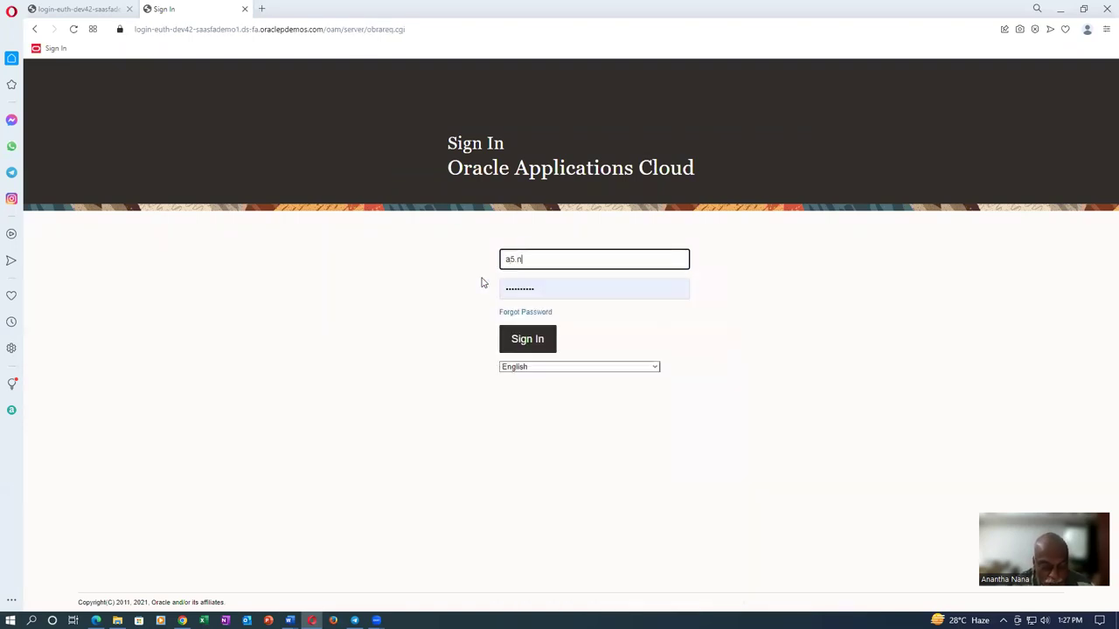
key(Tab)
text(••••••)
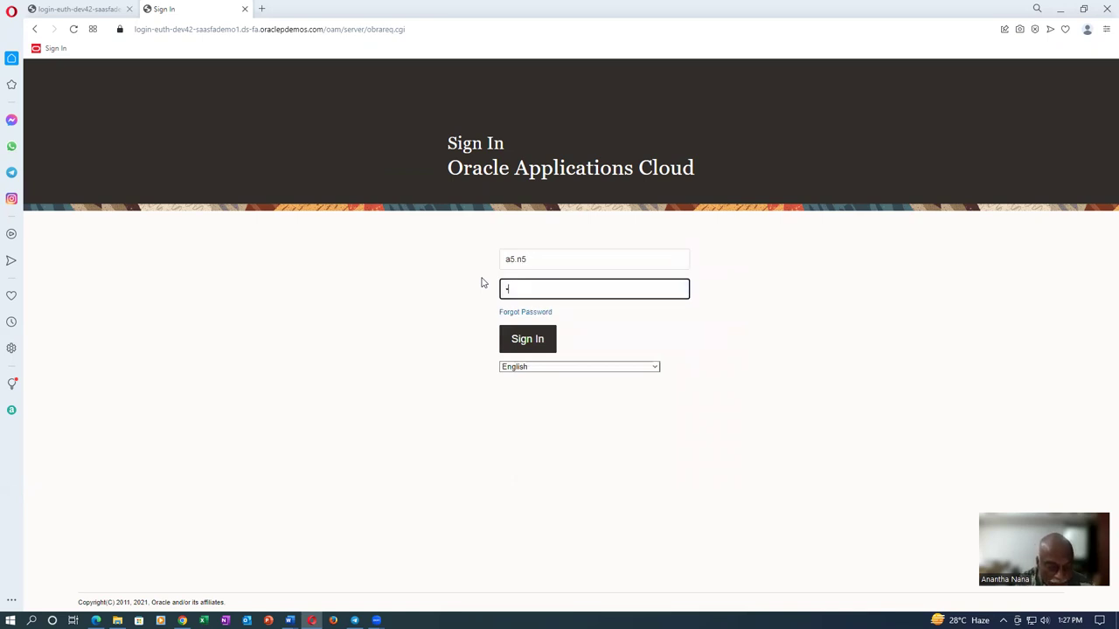
text(••••)
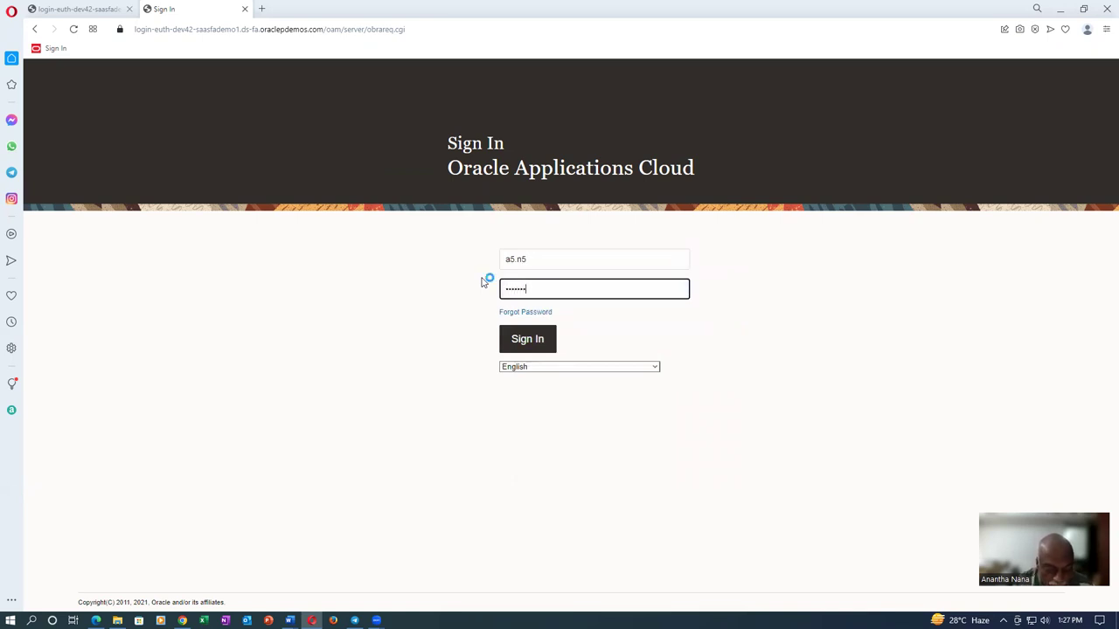
click(537, 340)
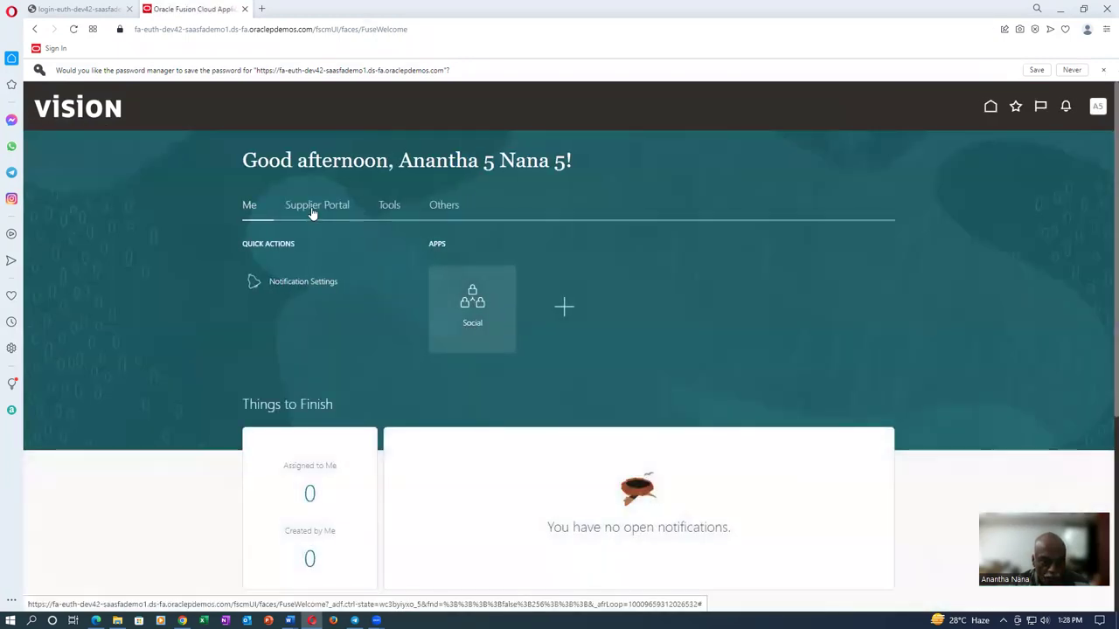
From the Supplier Portal, open Manage Inventory under the supplier's Vendor-Managed Inventory tasks
click(312, 206)
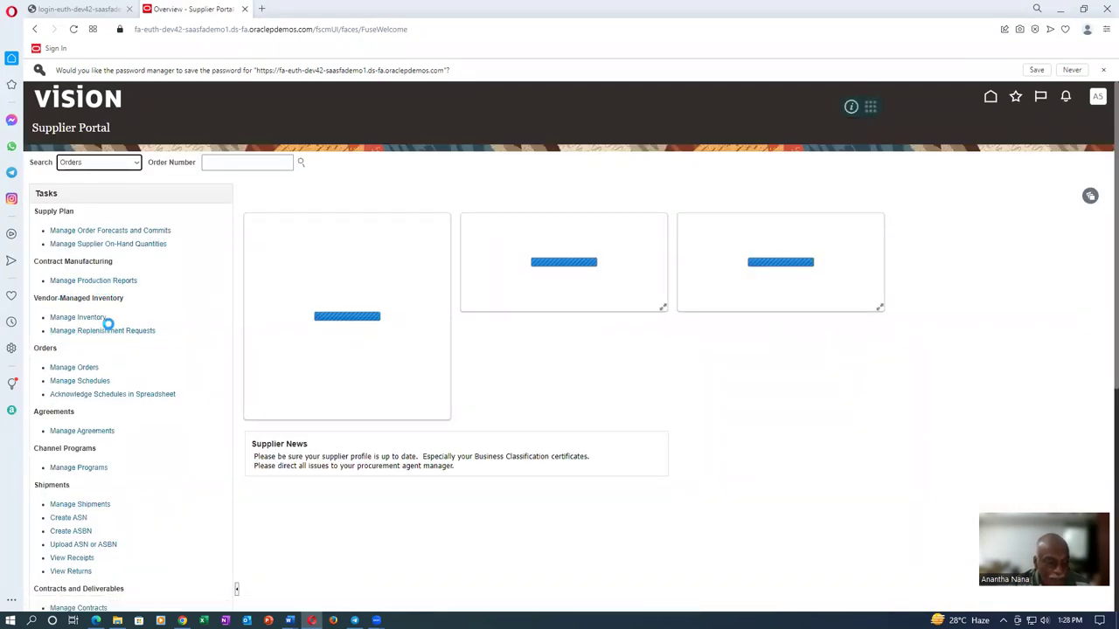
key(alt+Tab)
key(alt+Tab)
key(alt+Tab)
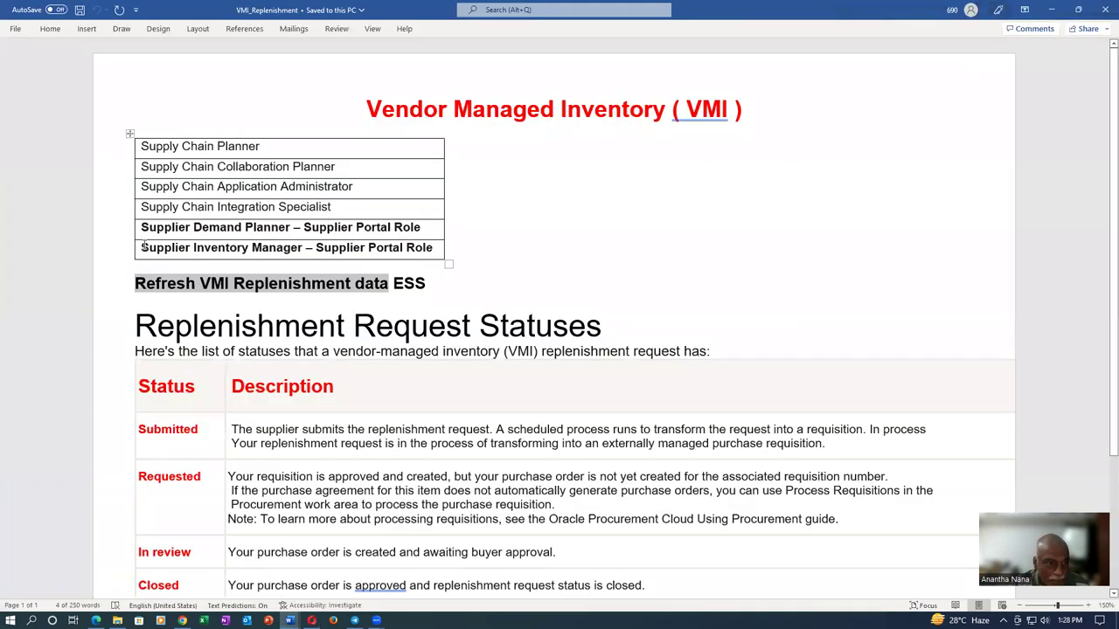
drag(142, 248, 275, 248)
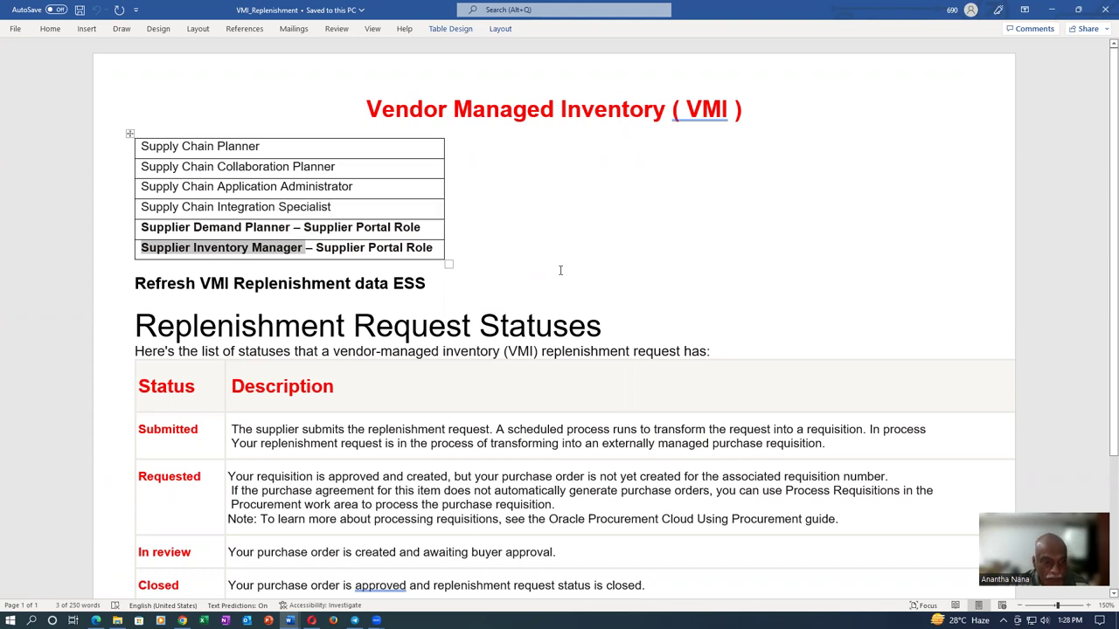
key(alt+Tab)
click(67, 295)
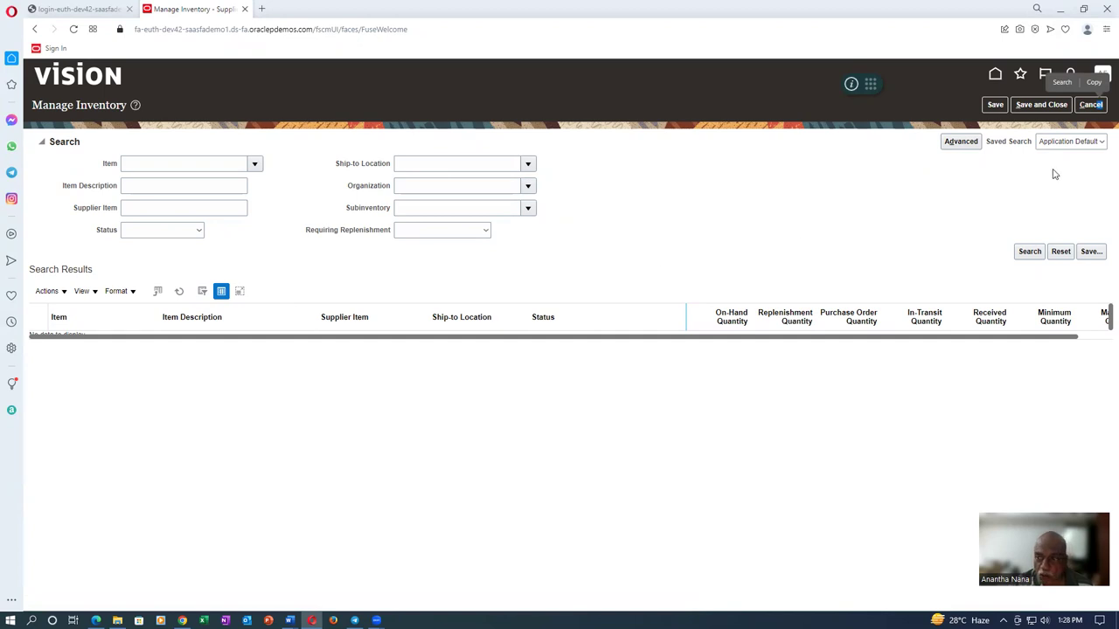
Cancel out of Manage Inventory back to the Supplier Portal
click(1100, 106)
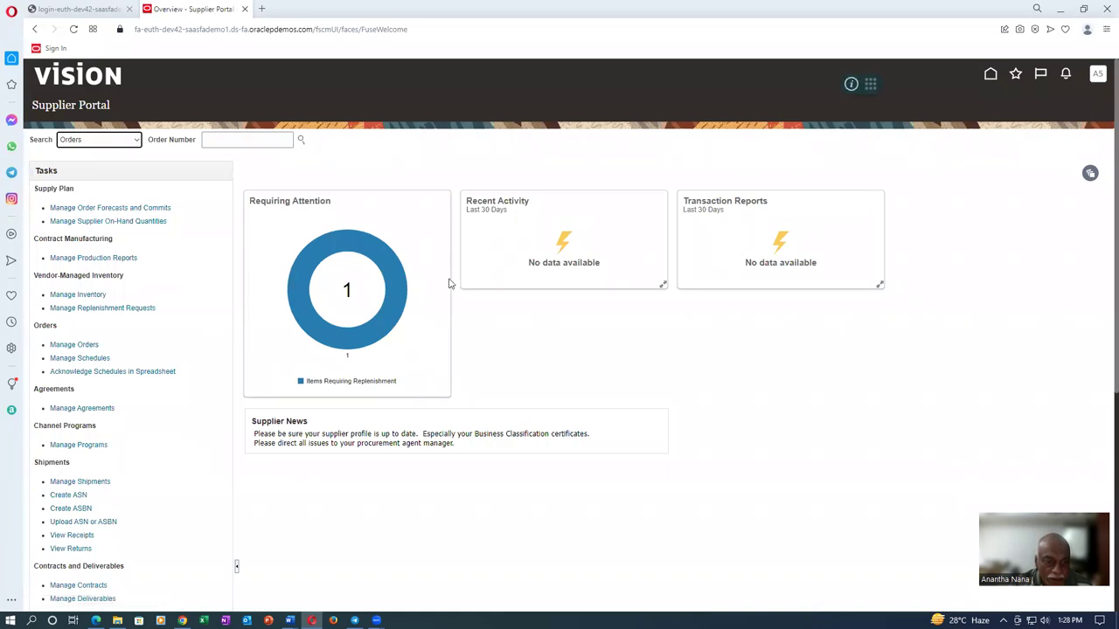
mouse_move(399, 278)
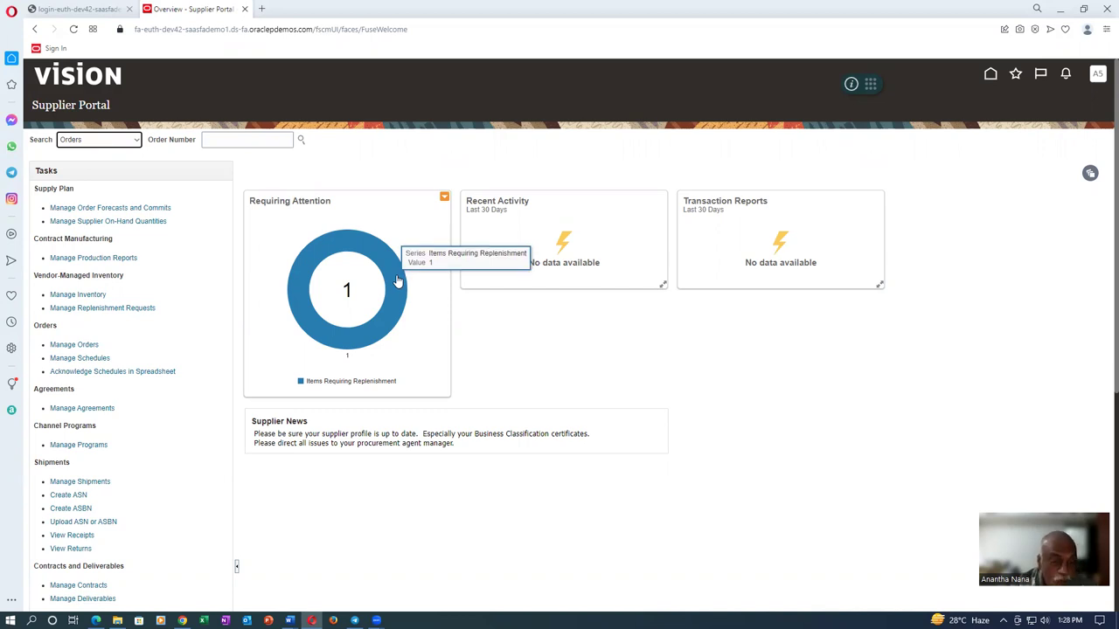
key(alt+Tab)
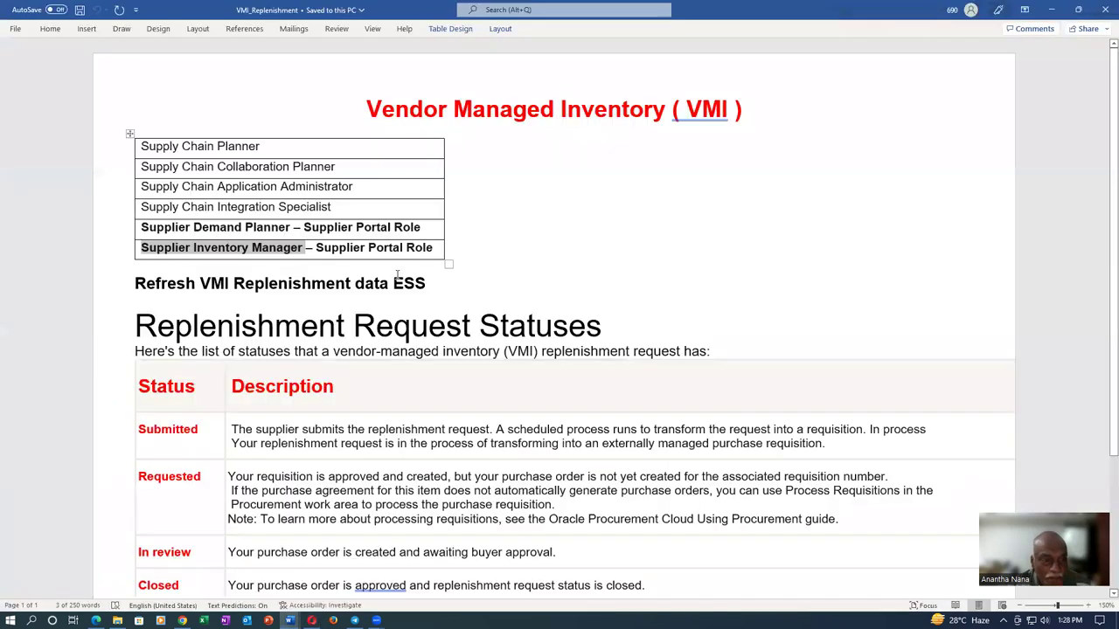
drag(135, 283, 227, 283)
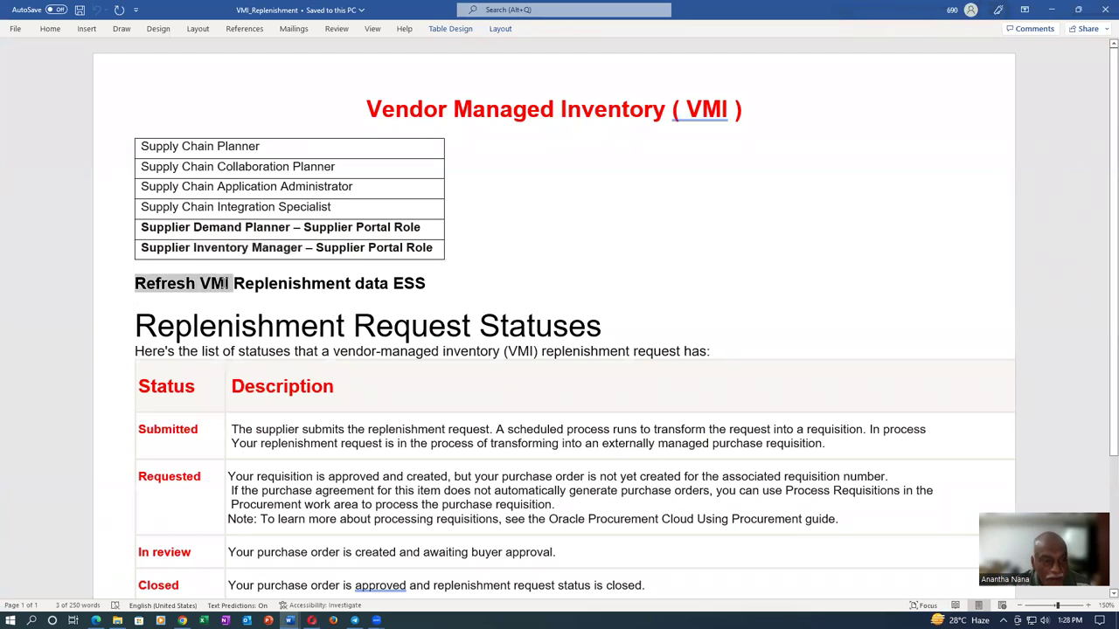
key(alt+Tab)
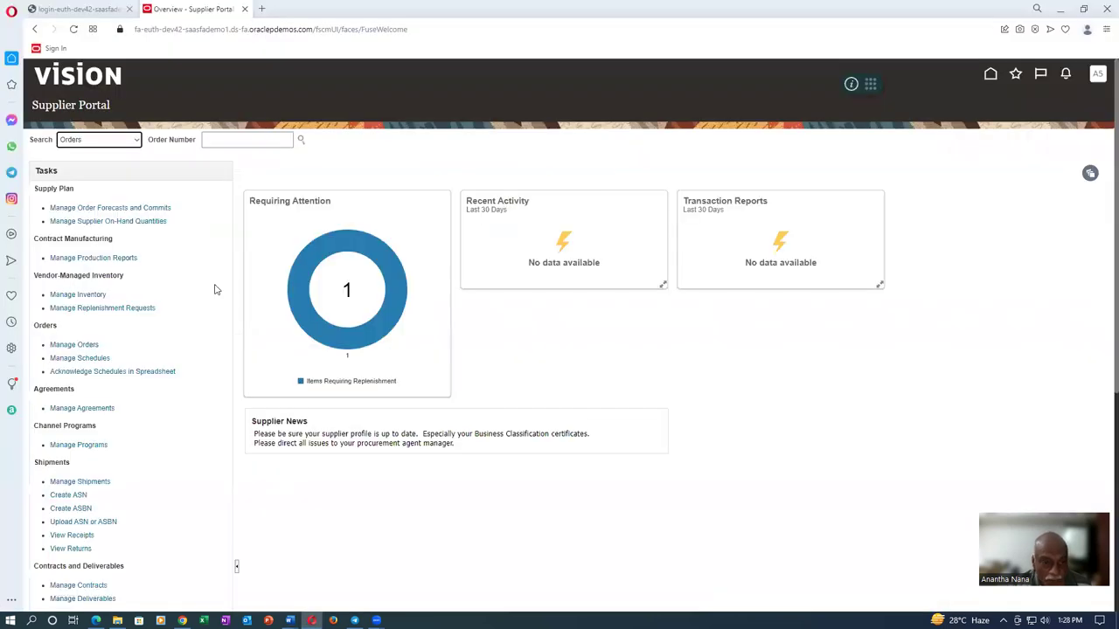
List items requiring attention, showing a0120_vmi_test_item_2 with on-hand 75, minimum 300, maximum 400
mouse_move(333, 260)
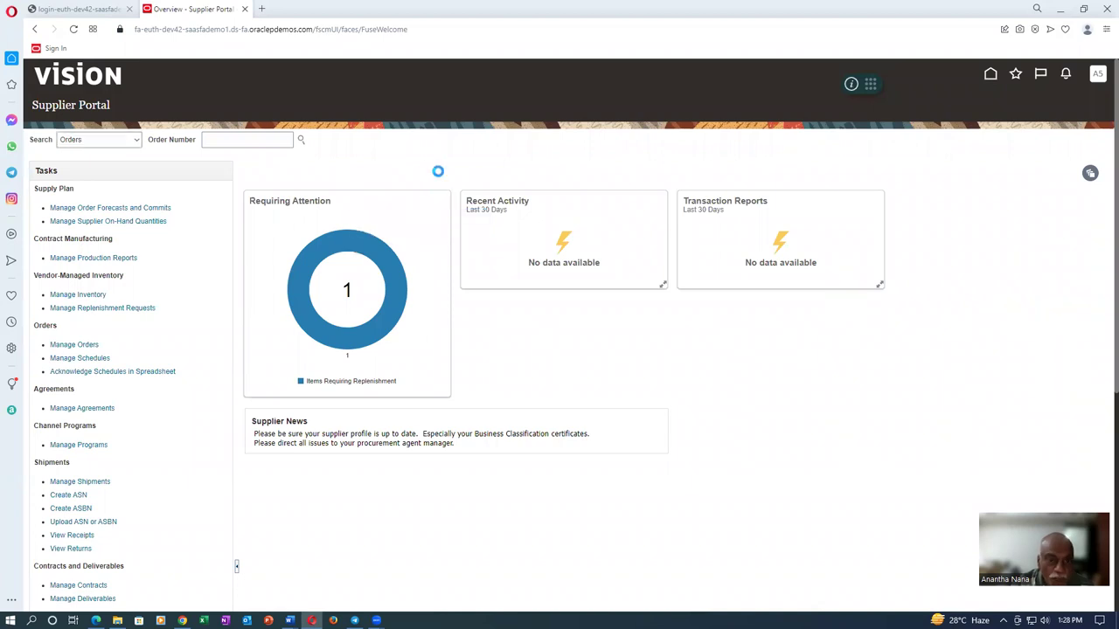
click(352, 352)
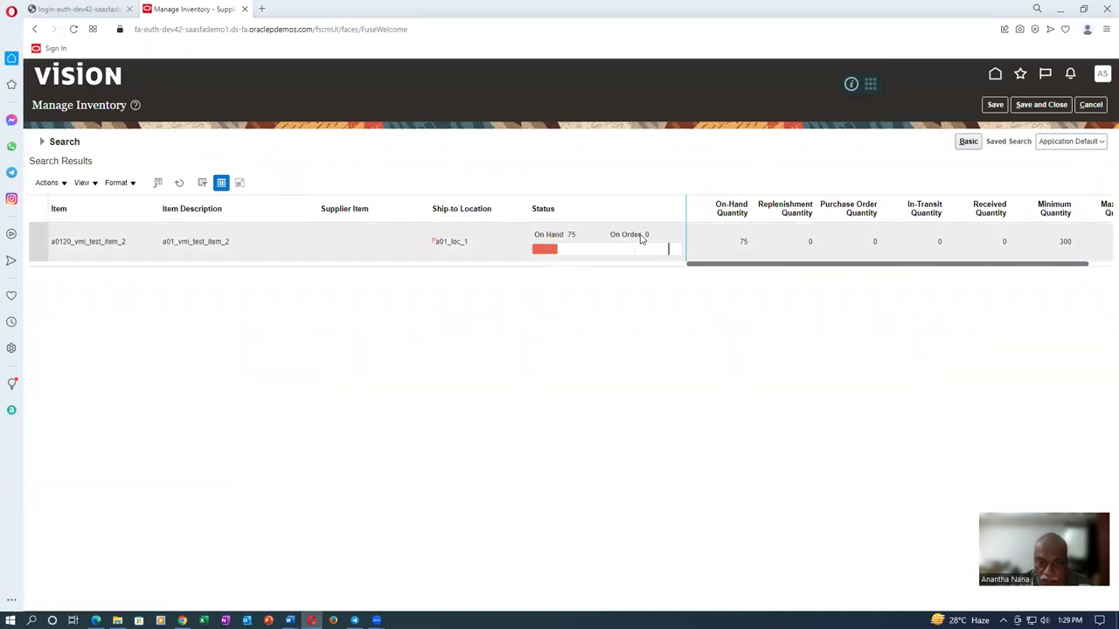
drag(724, 264, 845, 272)
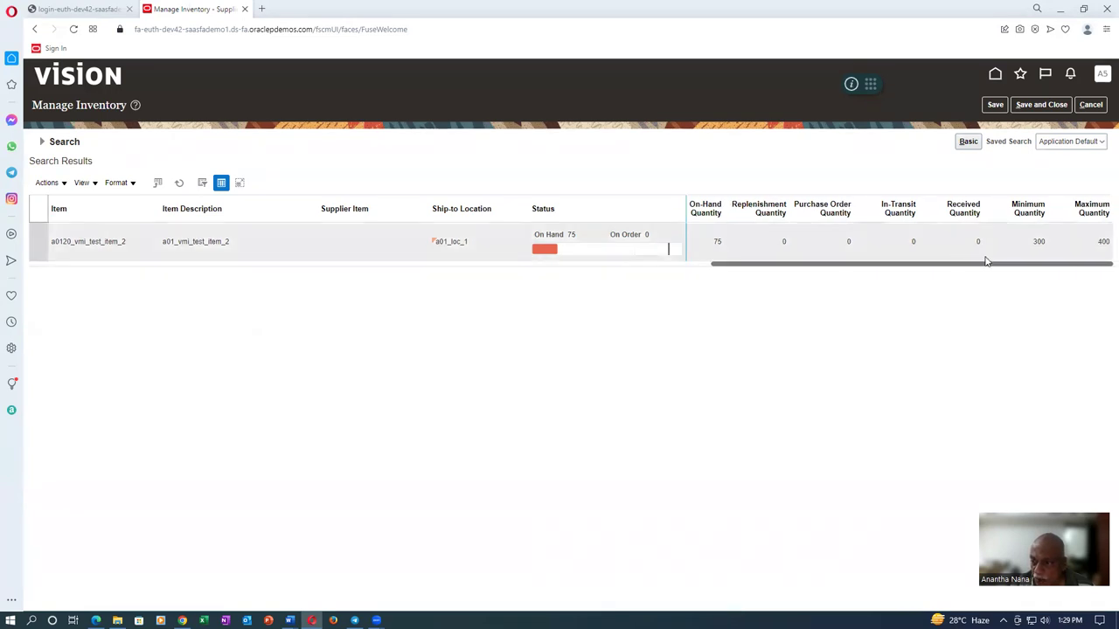
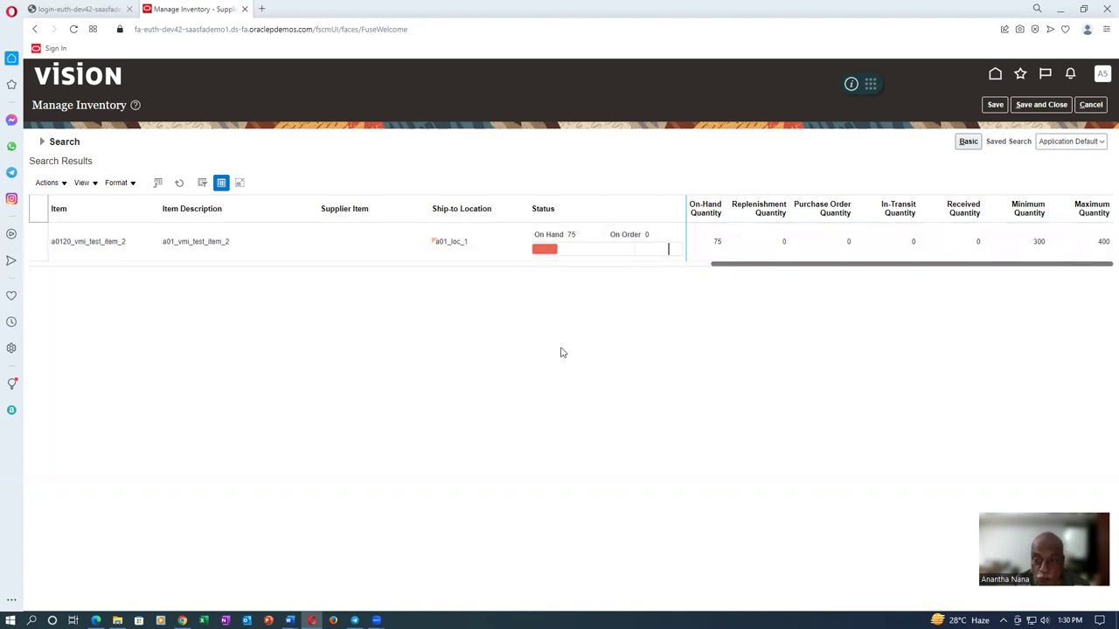
Select the a0120_vmi_test_item_2 row and choose Create Replenishment Request from the Actions menu
click(48, 182)
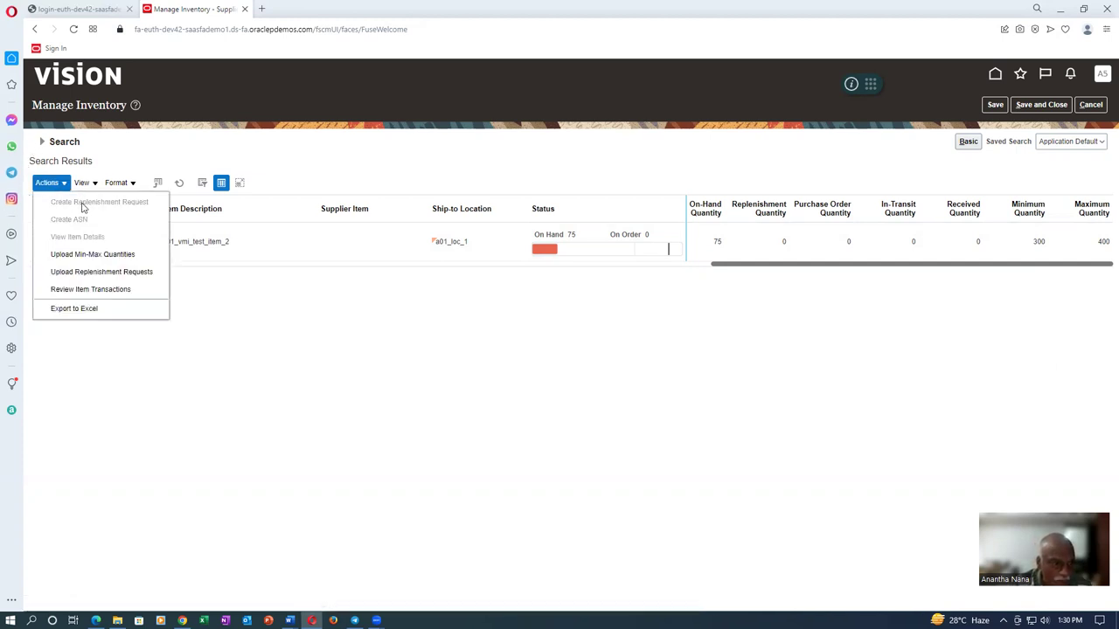
click(294, 369)
click(35, 241)
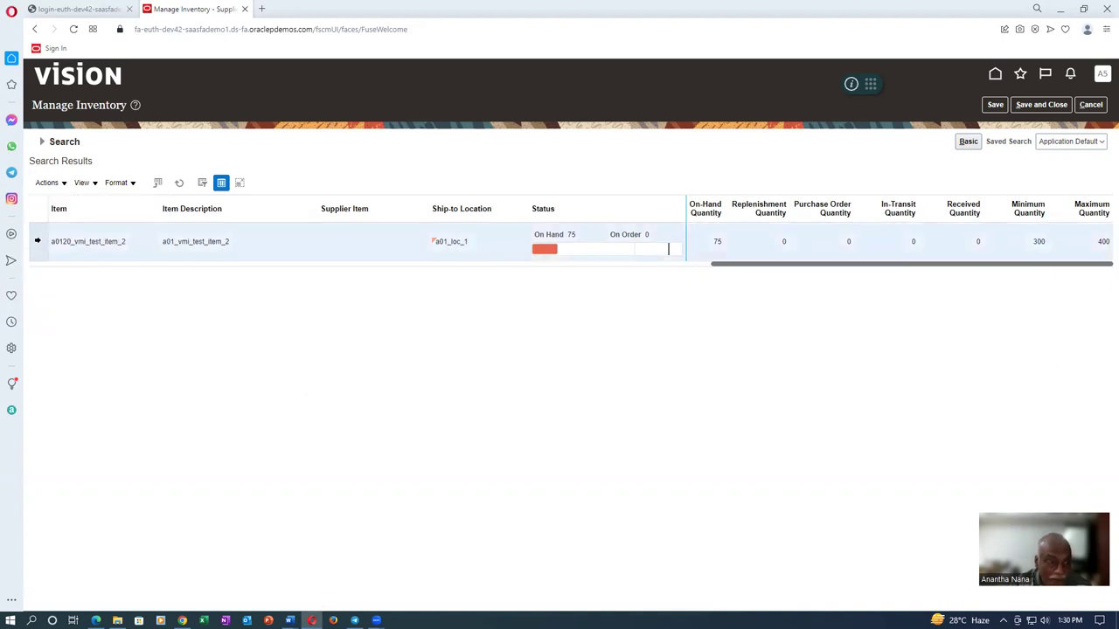
click(48, 183)
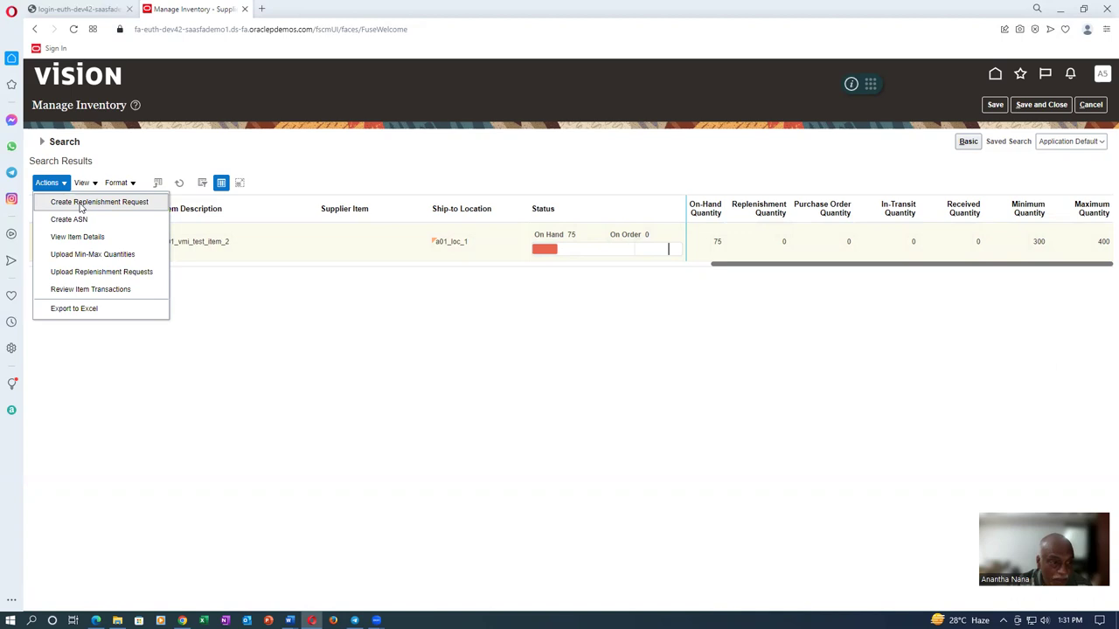
click(80, 203)
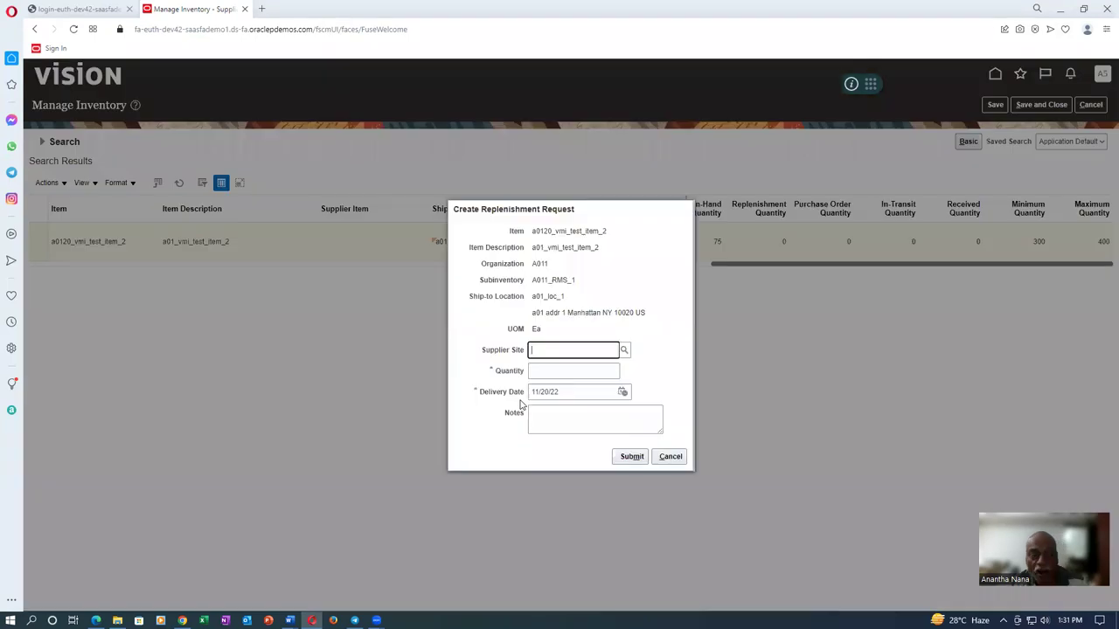
Choose Site 5 as the supplier site through the Supplier Site search
click(625, 351)
click(722, 347)
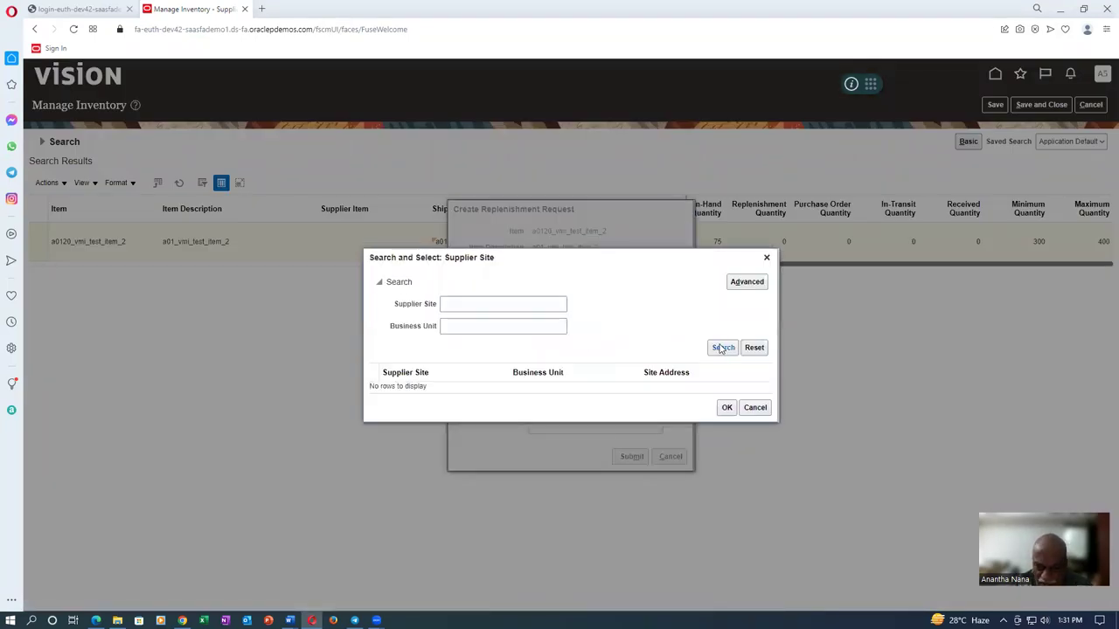
click(535, 391)
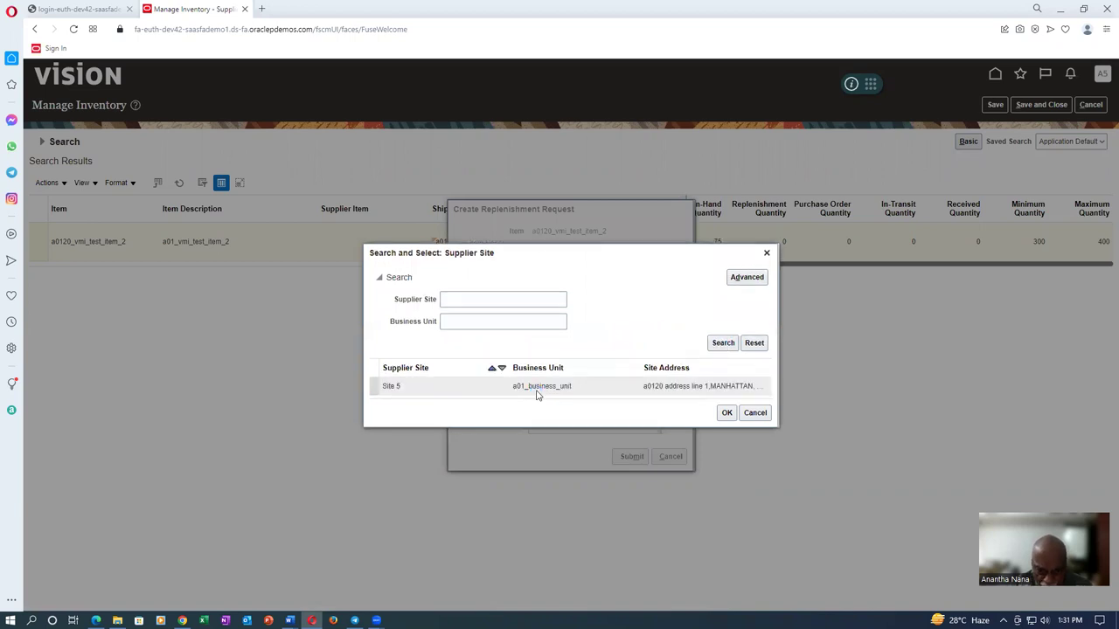
click(728, 414)
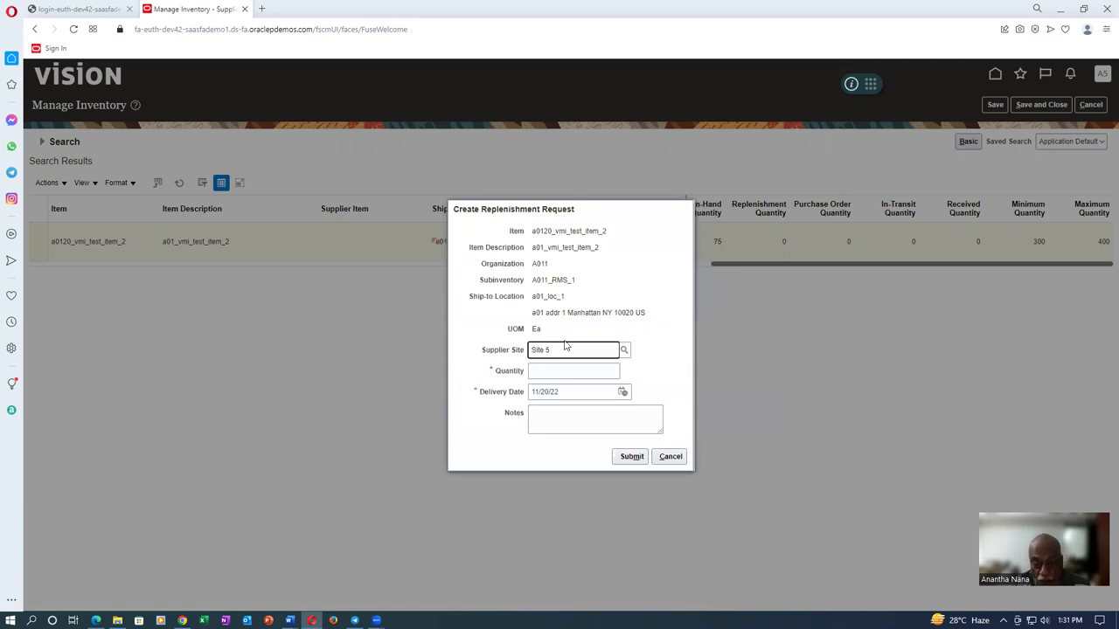
Enter quantity 250, keep the 11/20/22 delivery date, and add a material-shortage note
click(544, 369)
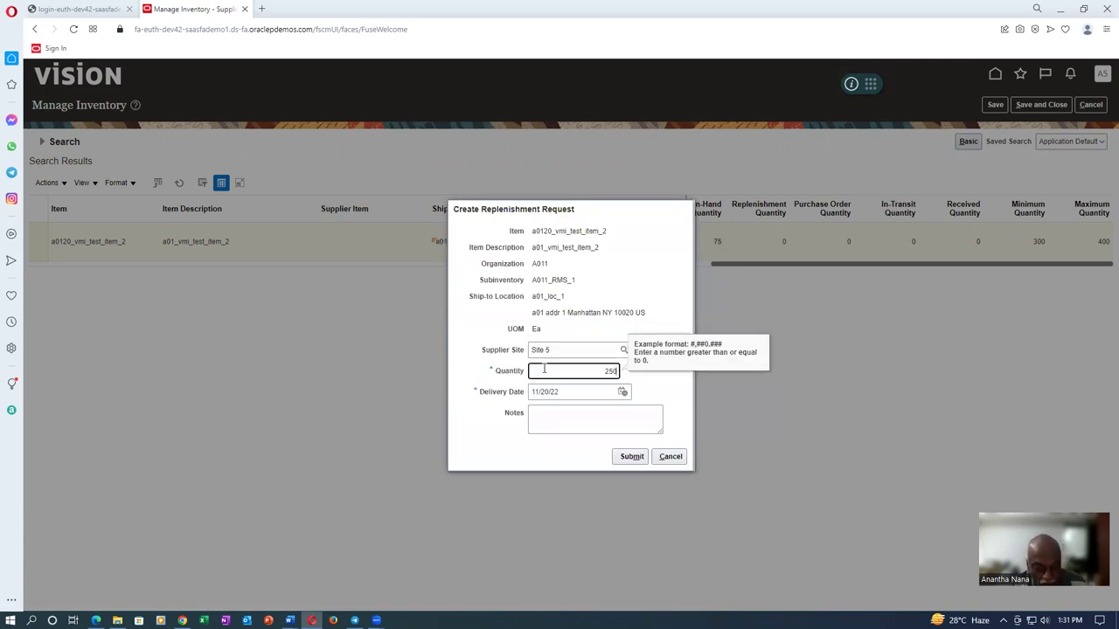
text(250)
key(Tab)
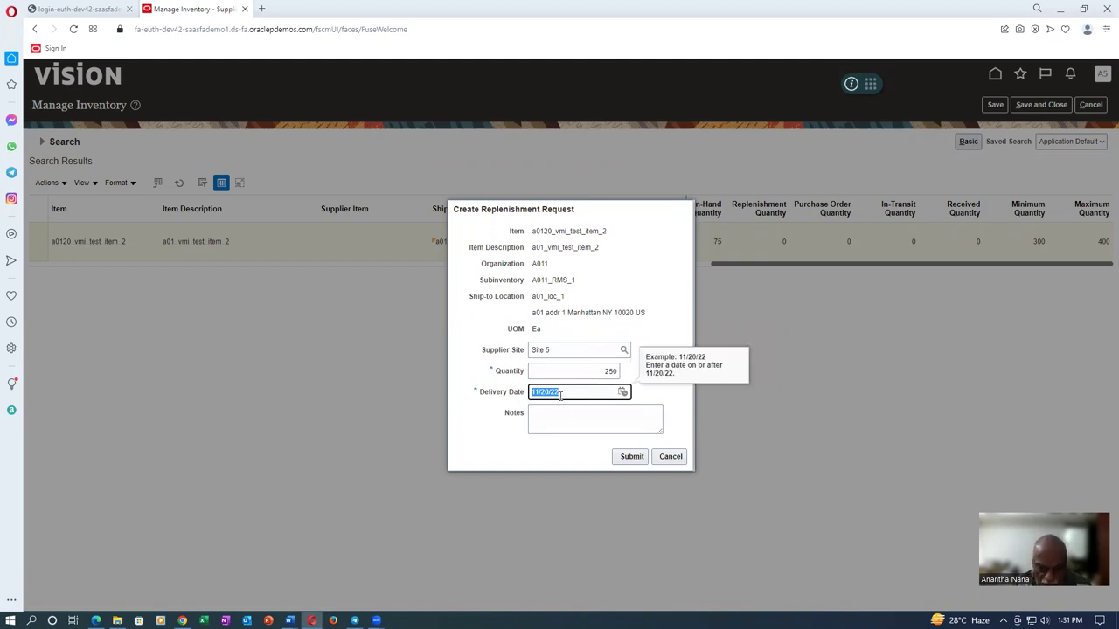
click(564, 393)
click(554, 428)
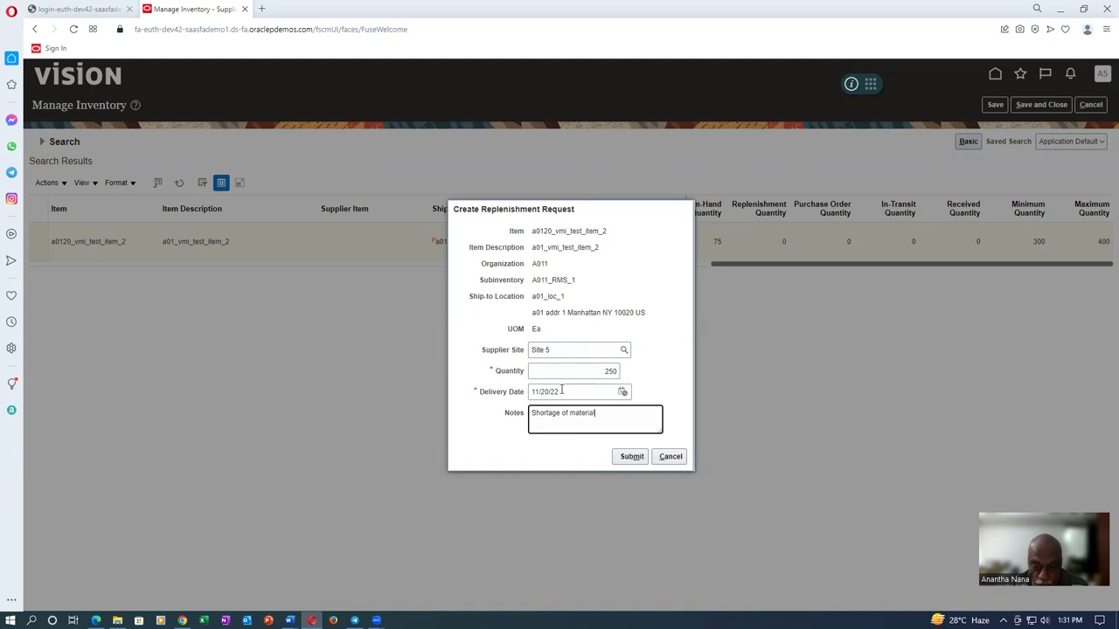
Submit replenishment request 5001, acknowledge the confirmation, and save and close the page
click(631, 458)
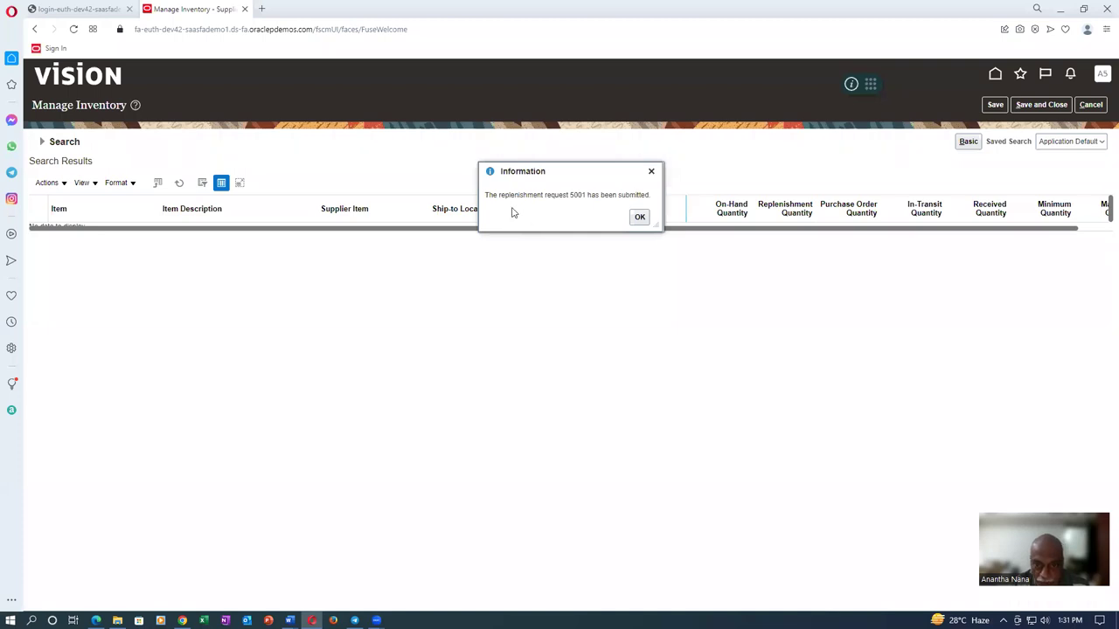
click(639, 217)
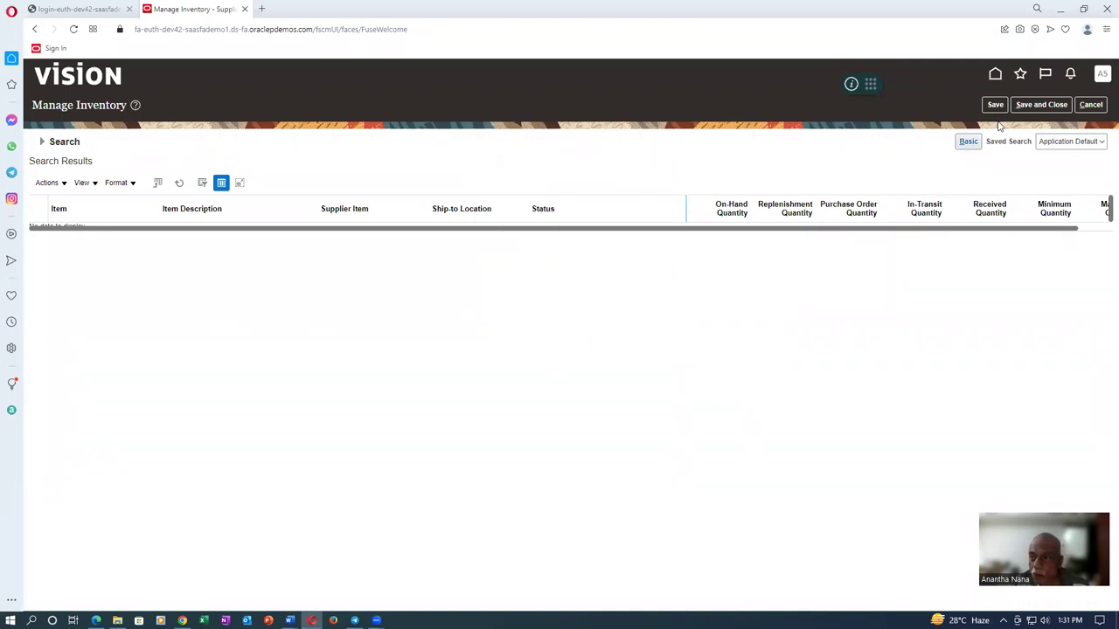
click(1051, 107)
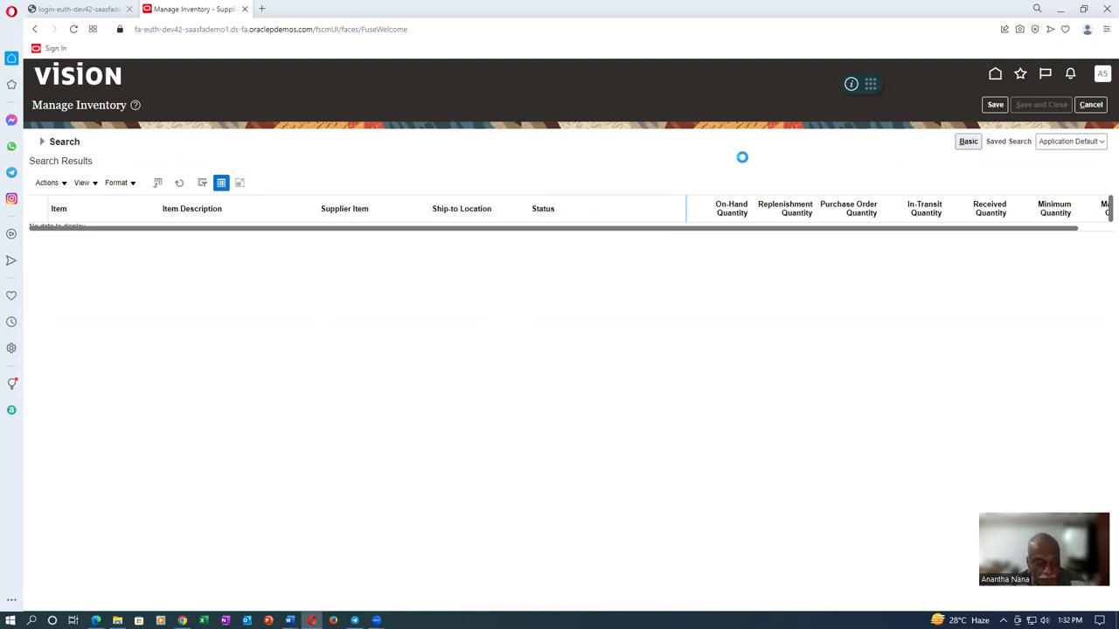
key(alt+Tab)
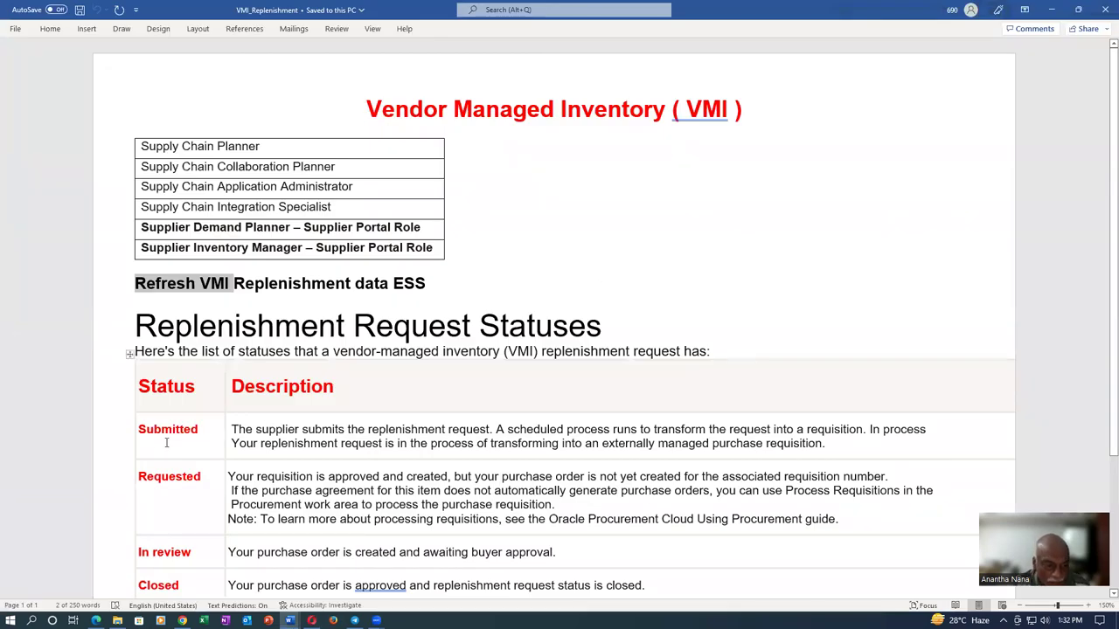
Highlight the Submitted and Requested statuses in the VMI_Replenishment notes, then return to the browser
drag(153, 428, 187, 426)
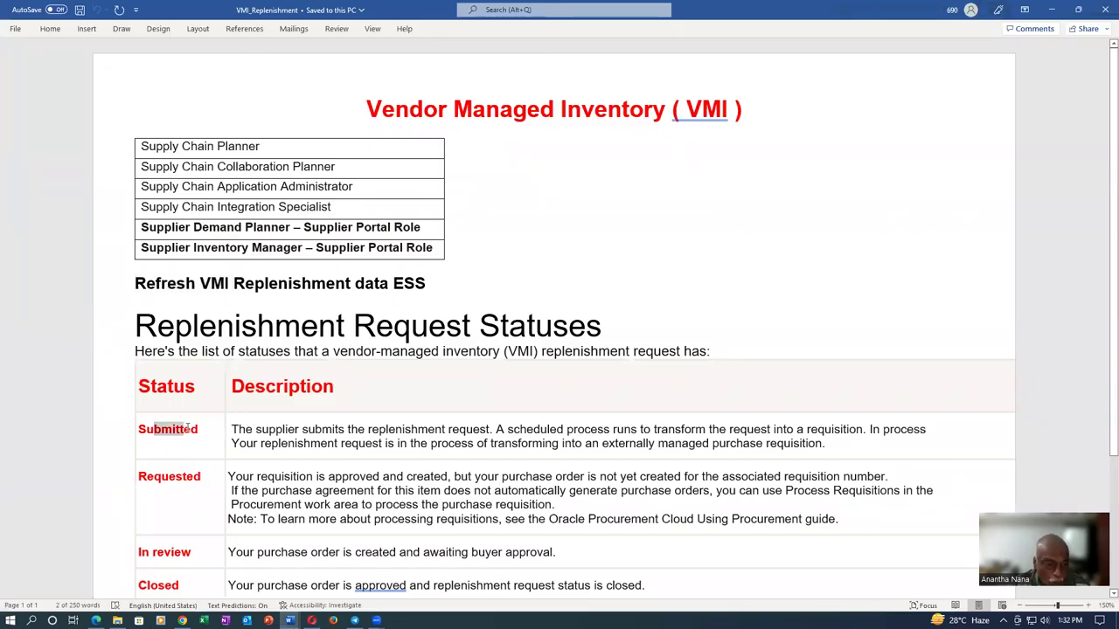
drag(154, 476, 186, 478)
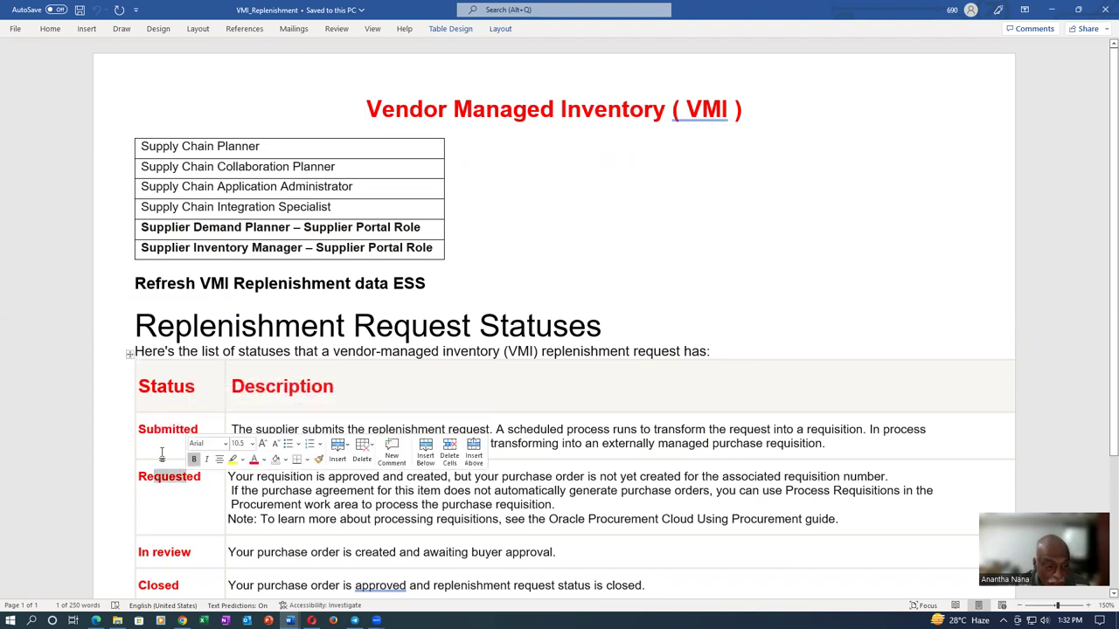
drag(155, 429, 185, 428)
click(440, 401)
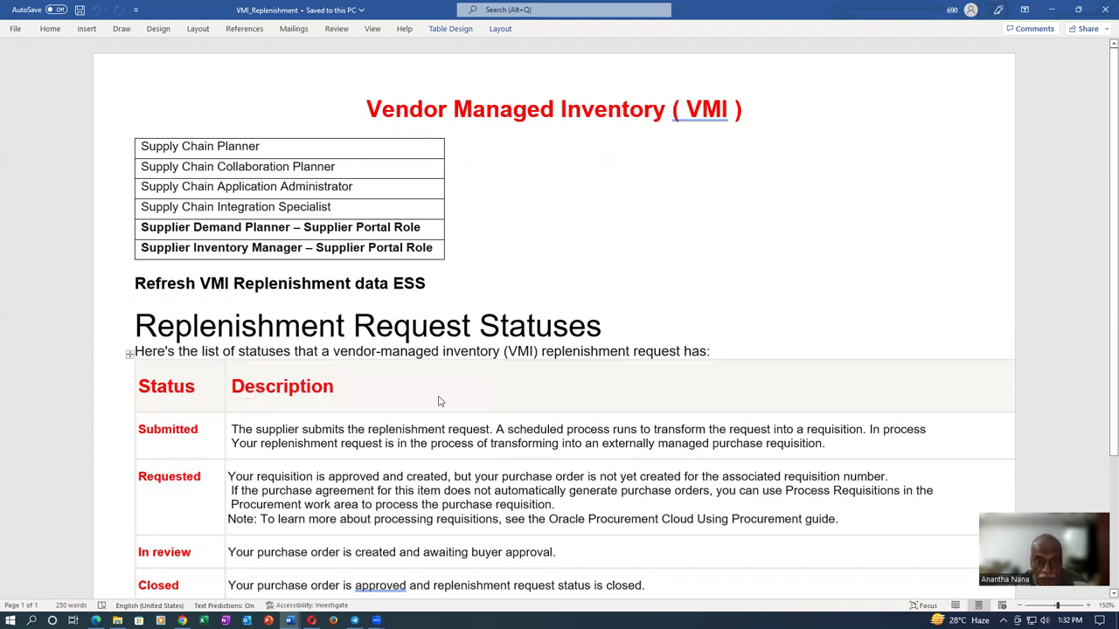
key(alt+Tab)
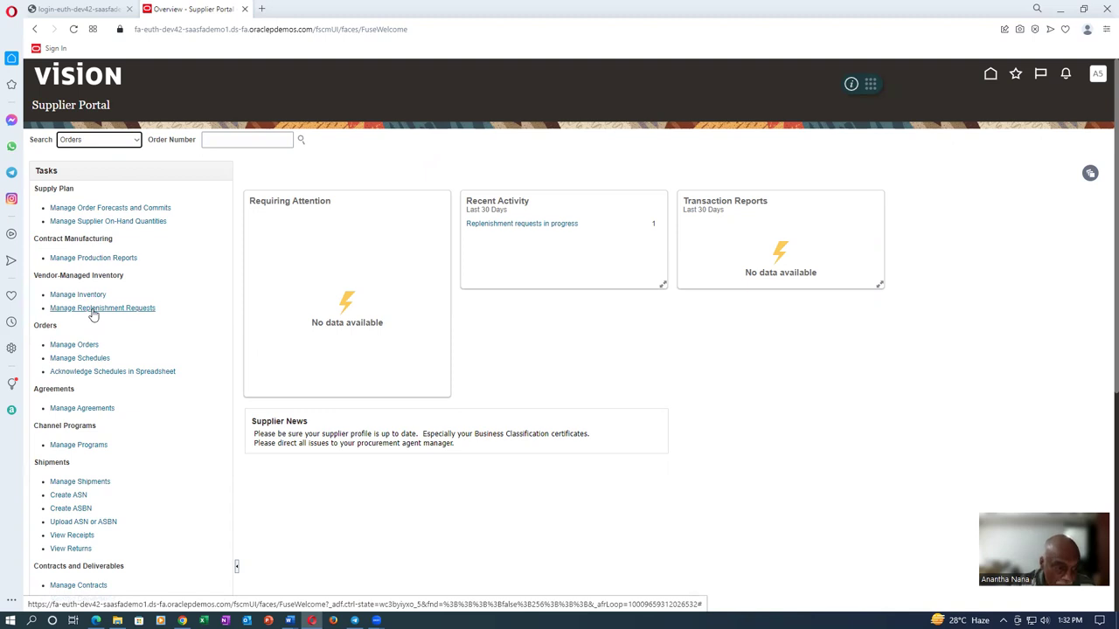
Search Manage Replenishment Requests for item a0120_vmi_test_item_2, showing request 5001 as Requested
click(93, 312)
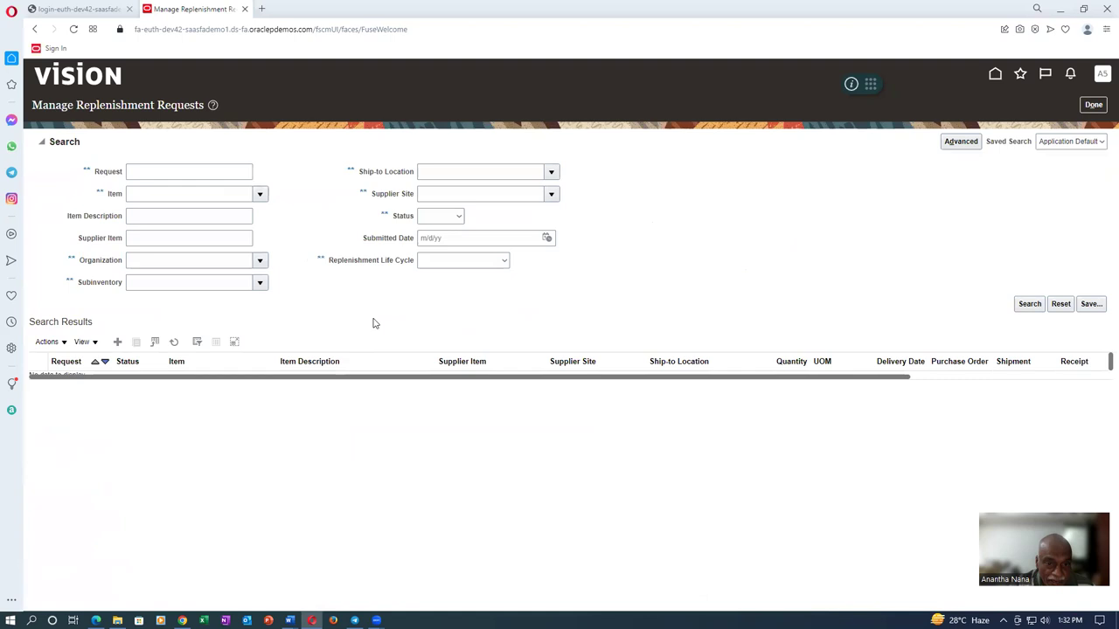
click(156, 194)
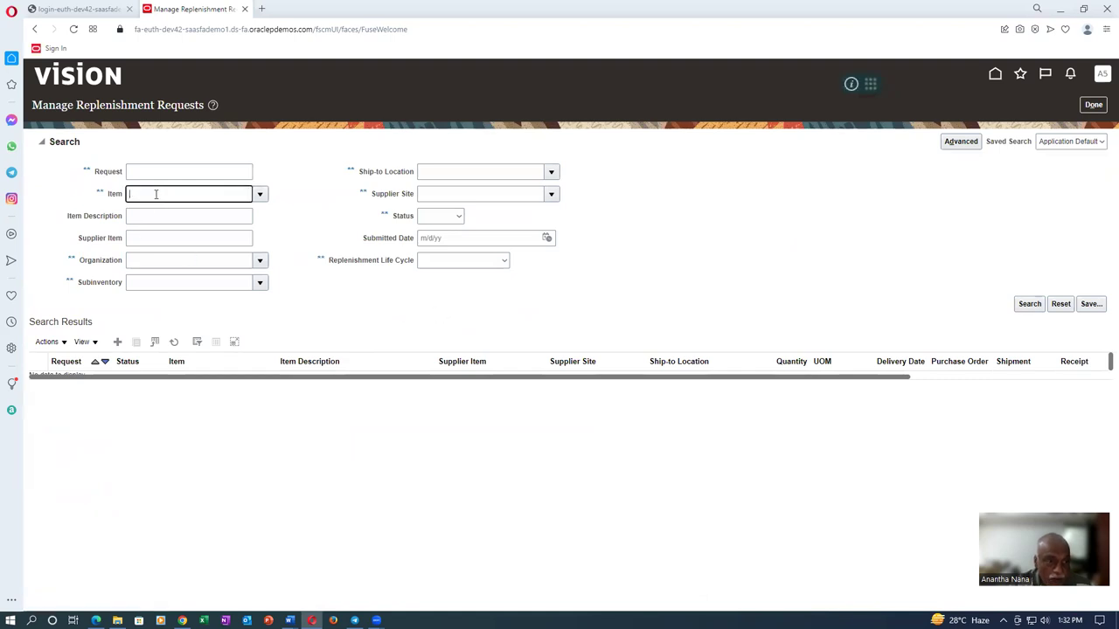
text(a0120)
key(Tab)
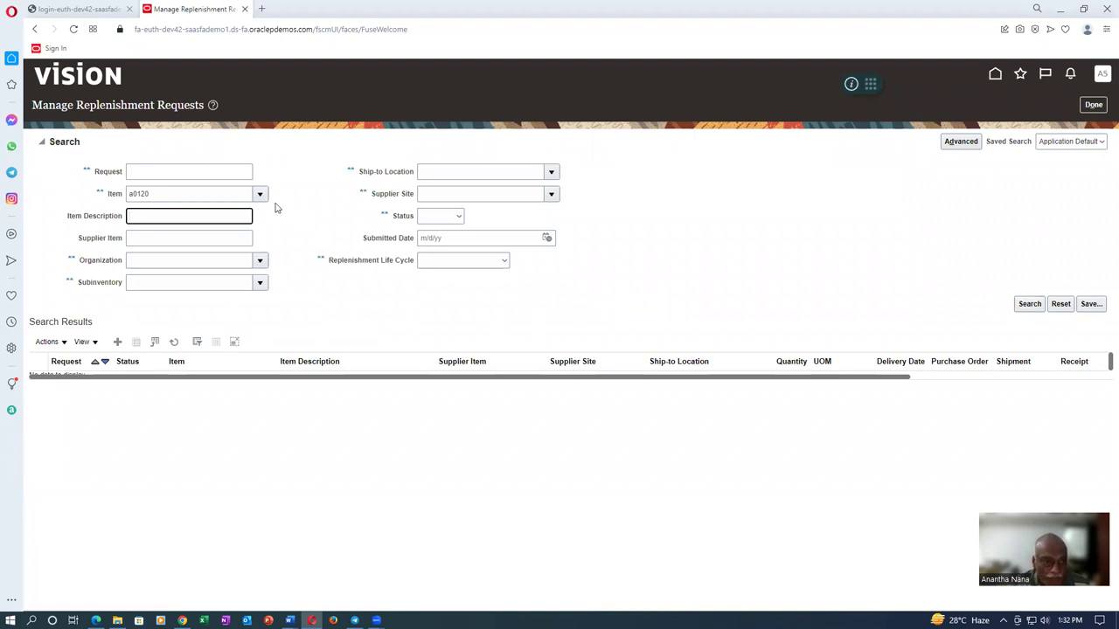
click(261, 197)
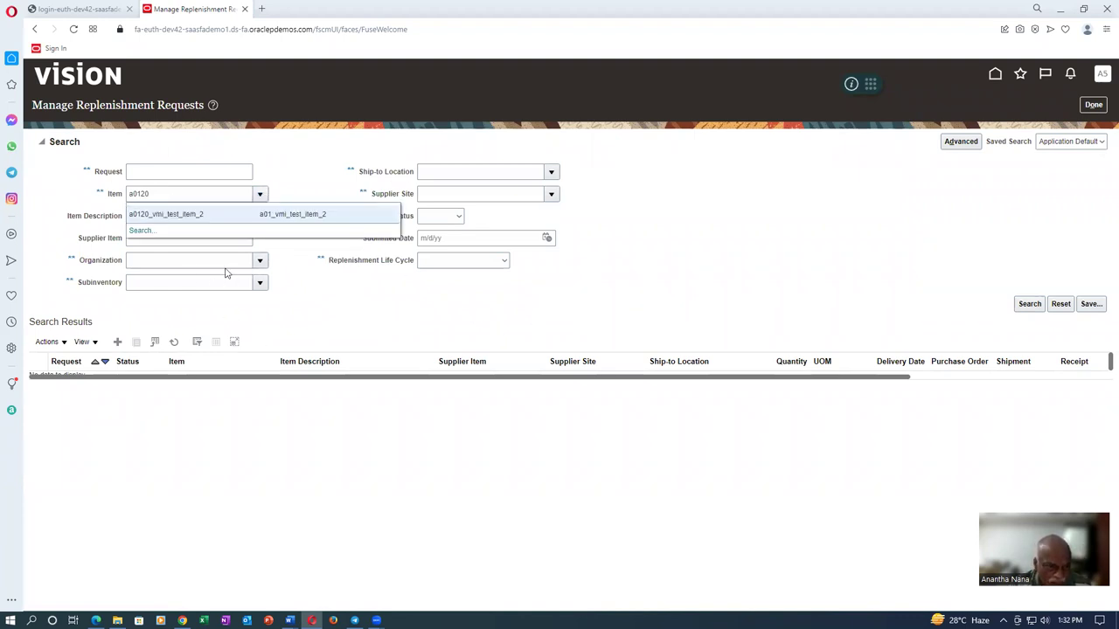
click(394, 271)
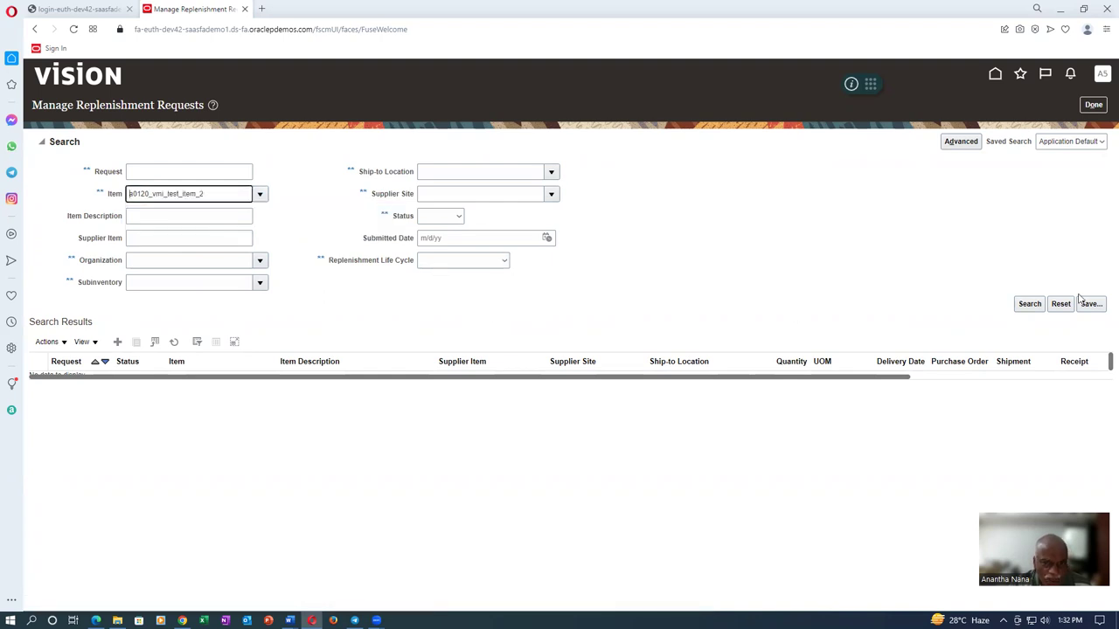
click(1027, 303)
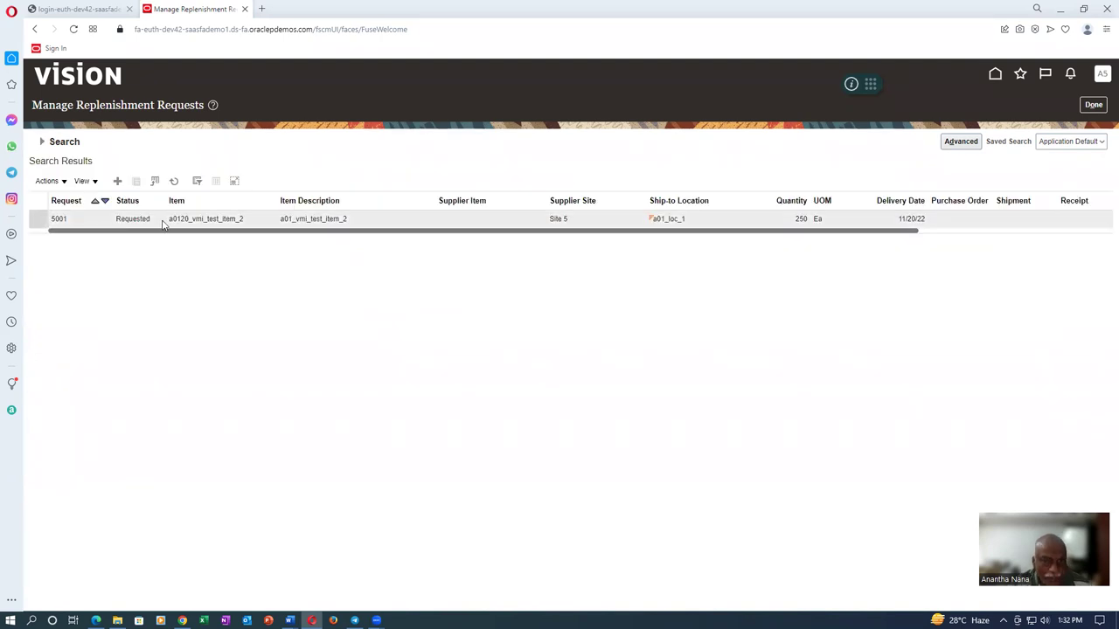
key(alt+Tab)
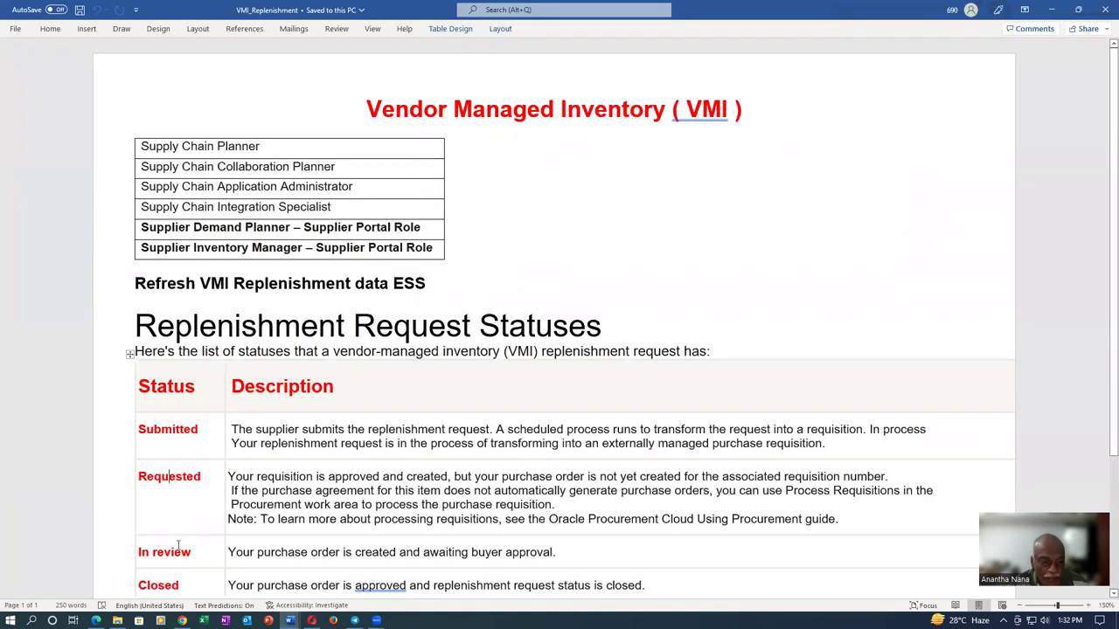
Highlight the Requested status and its 'approved and created' description in the Word statuses table
drag(141, 476, 201, 477)
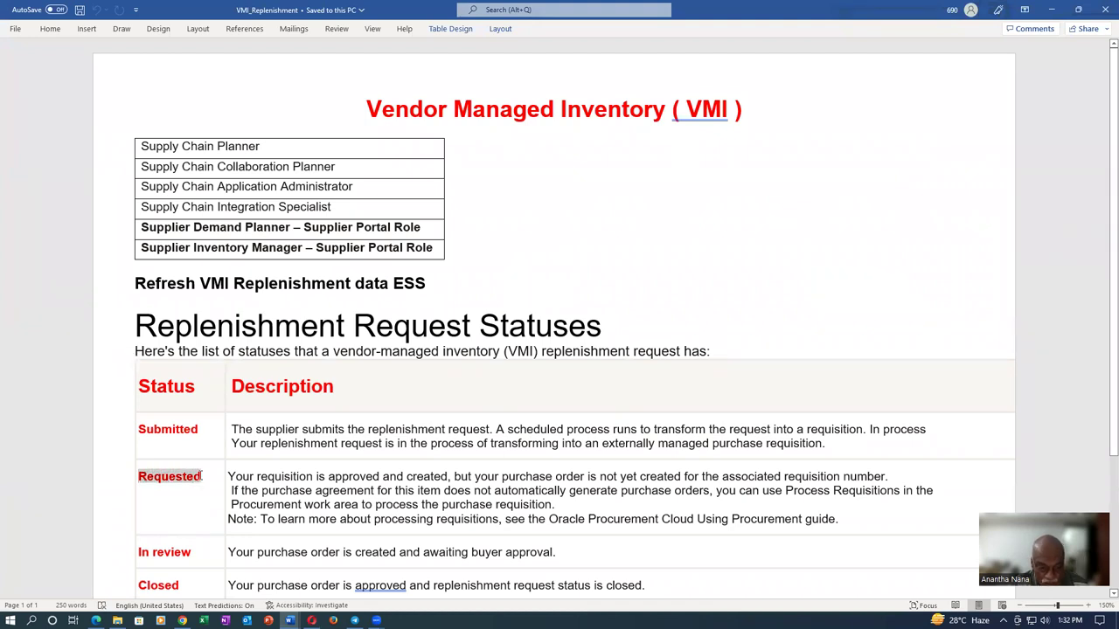
click(341, 477)
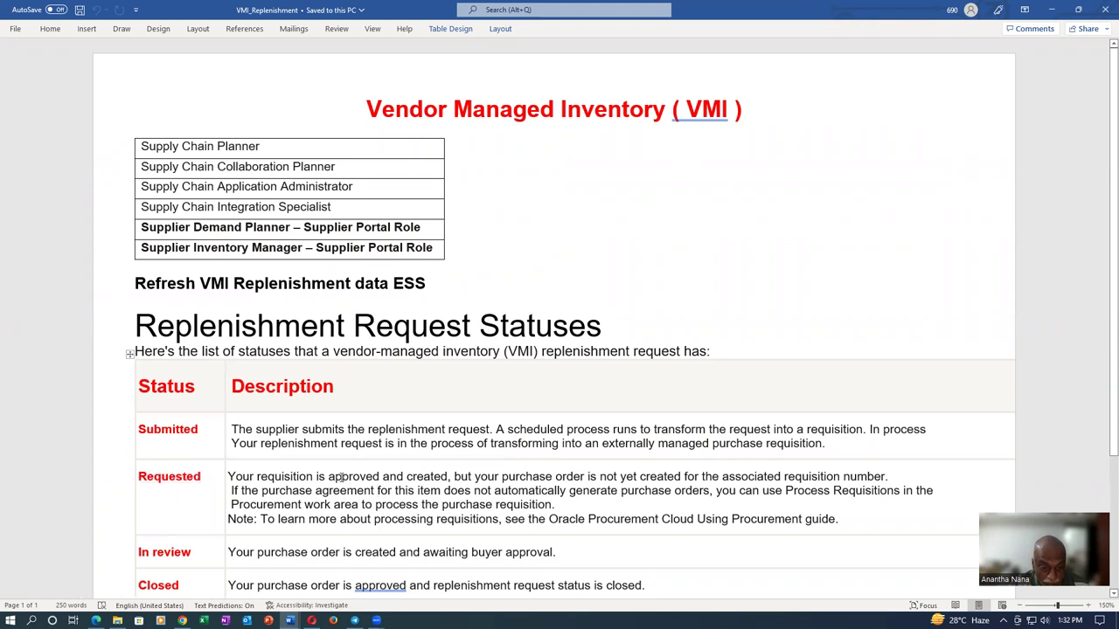
drag(341, 477, 420, 476)
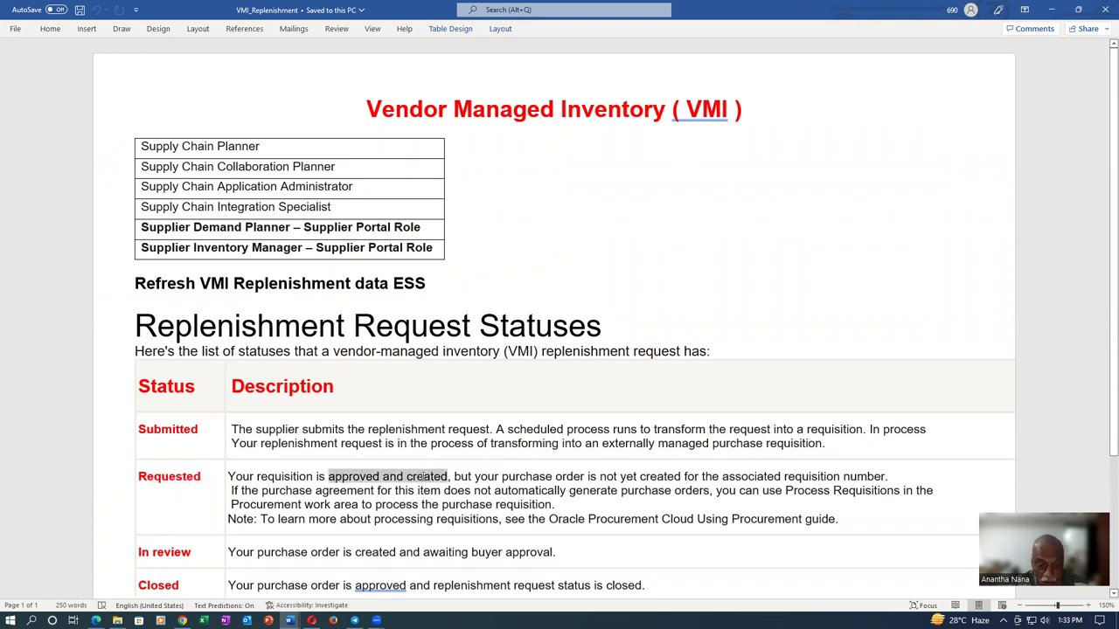
click(384, 497)
scroll(385, 496, down, 2)
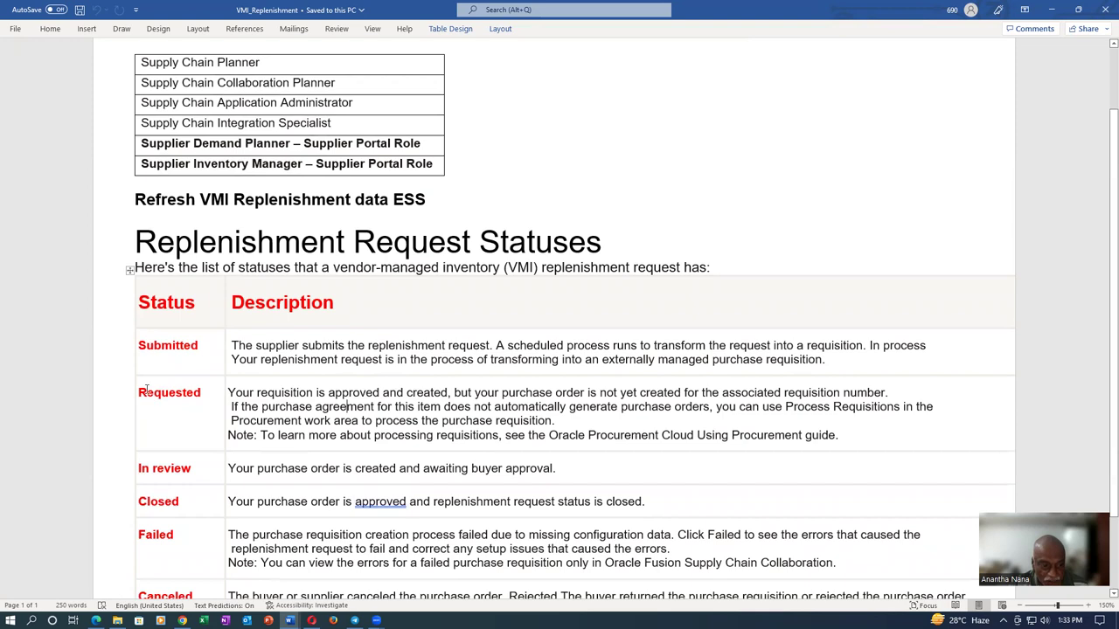
drag(147, 390, 198, 394)
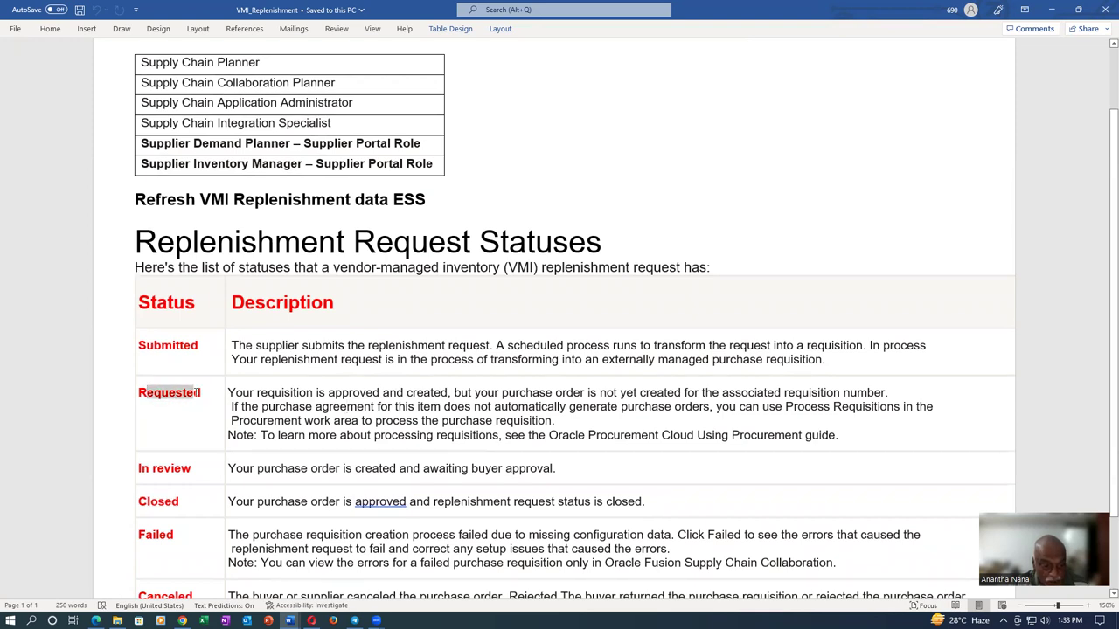
click(341, 392)
drag(382, 393, 415, 398)
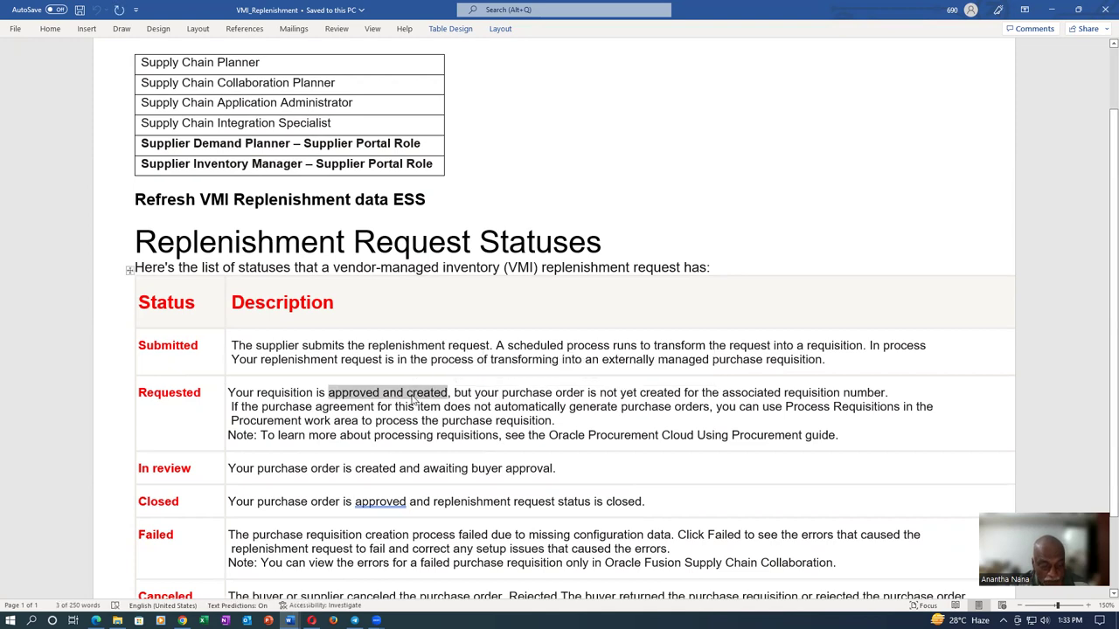
key(alt+Tab)
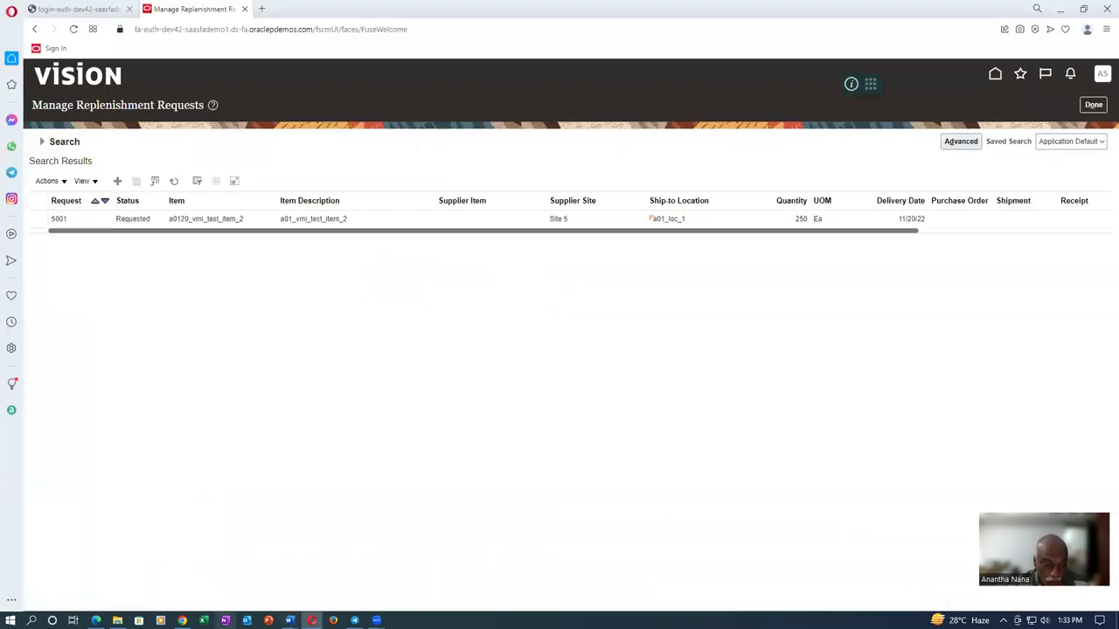
Open the PO Overview page from Favorites on the Manage Subinventories tab
click(182, 620)
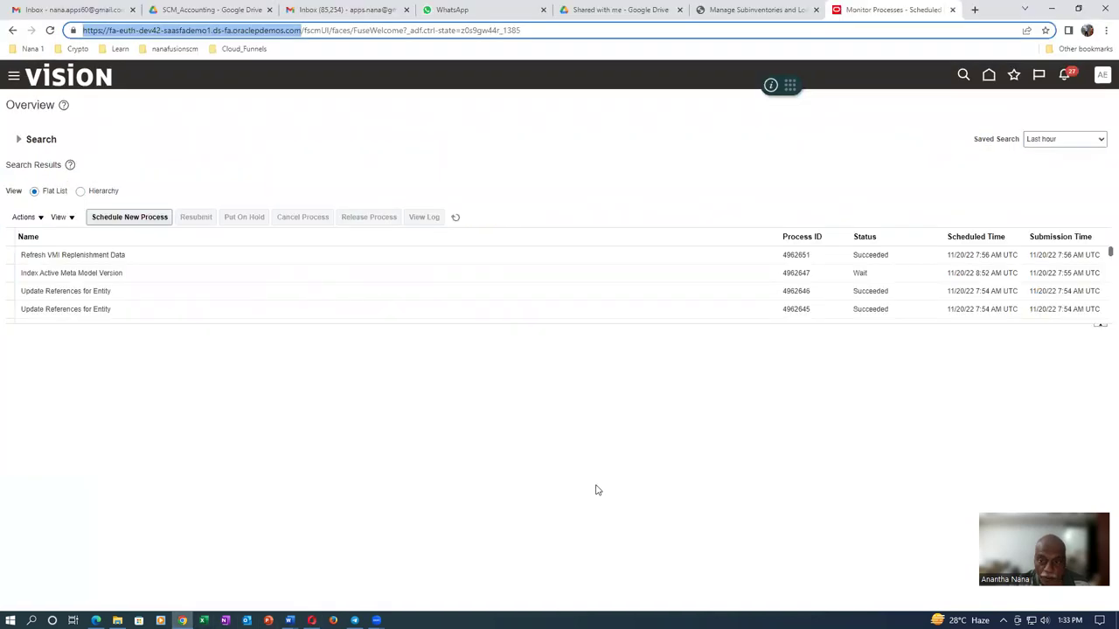
click(774, 13)
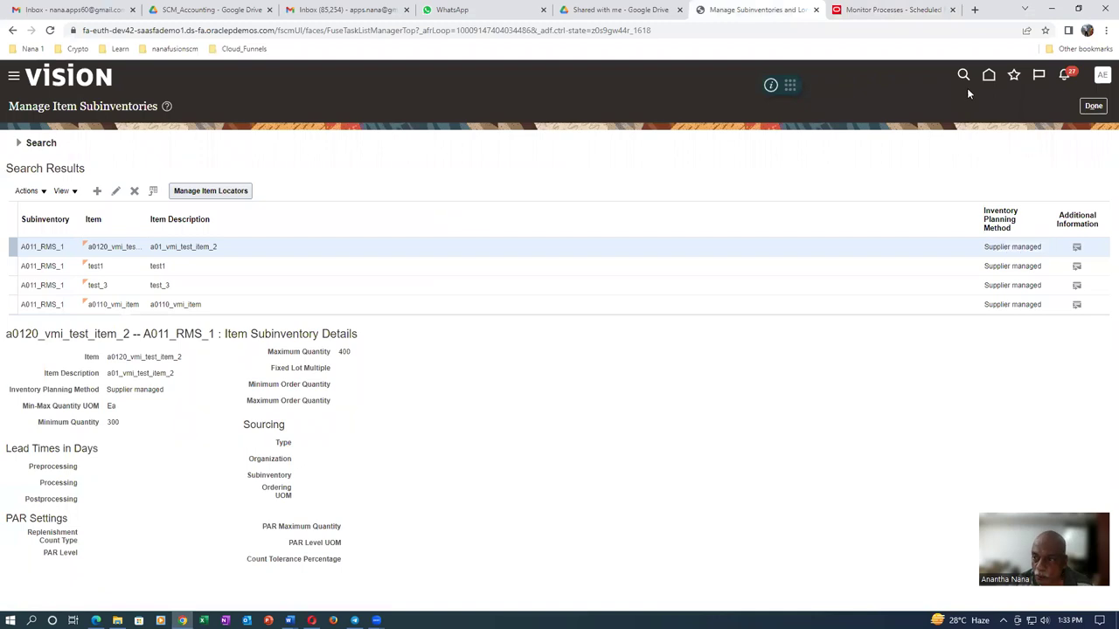
click(1014, 77)
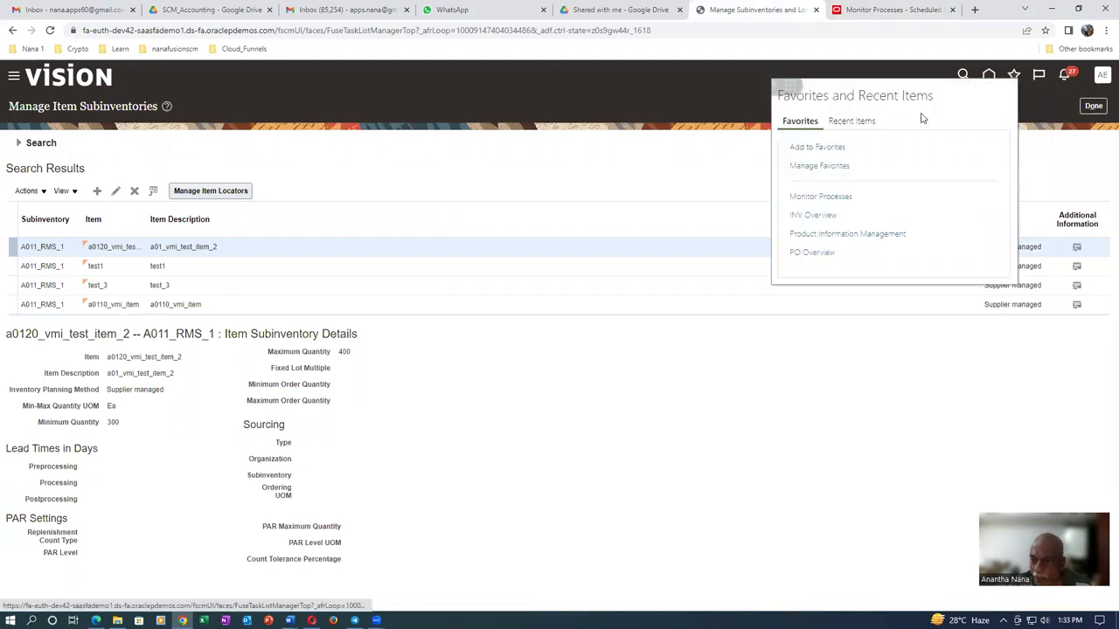
click(811, 254)
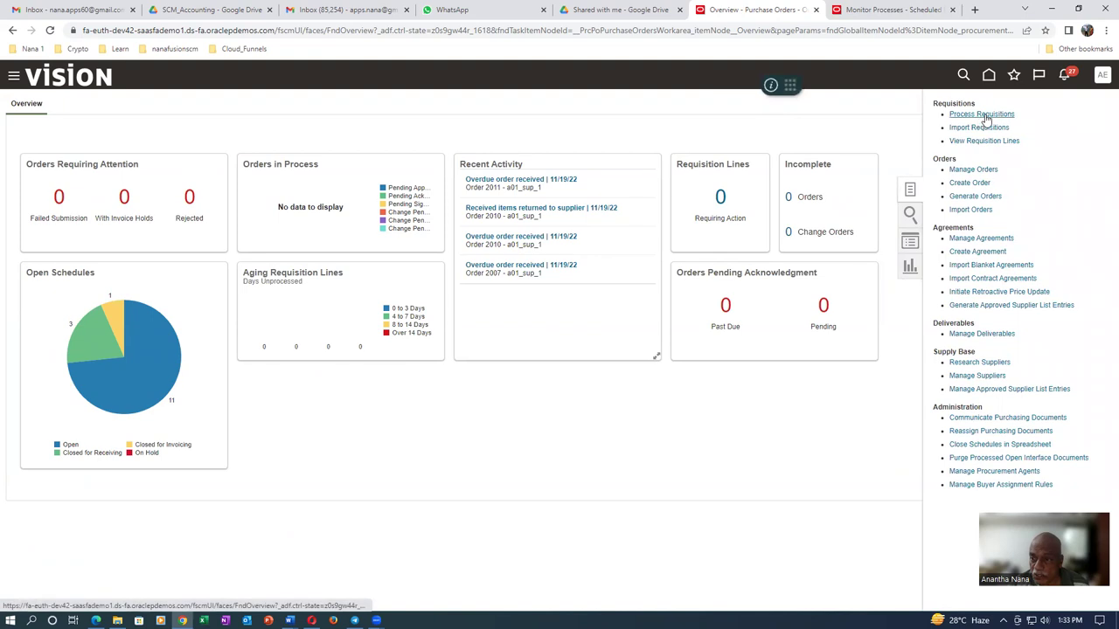
In Process Requisitions, pick item a0120_vmi_test_item_2 through the Item lookup
click(985, 115)
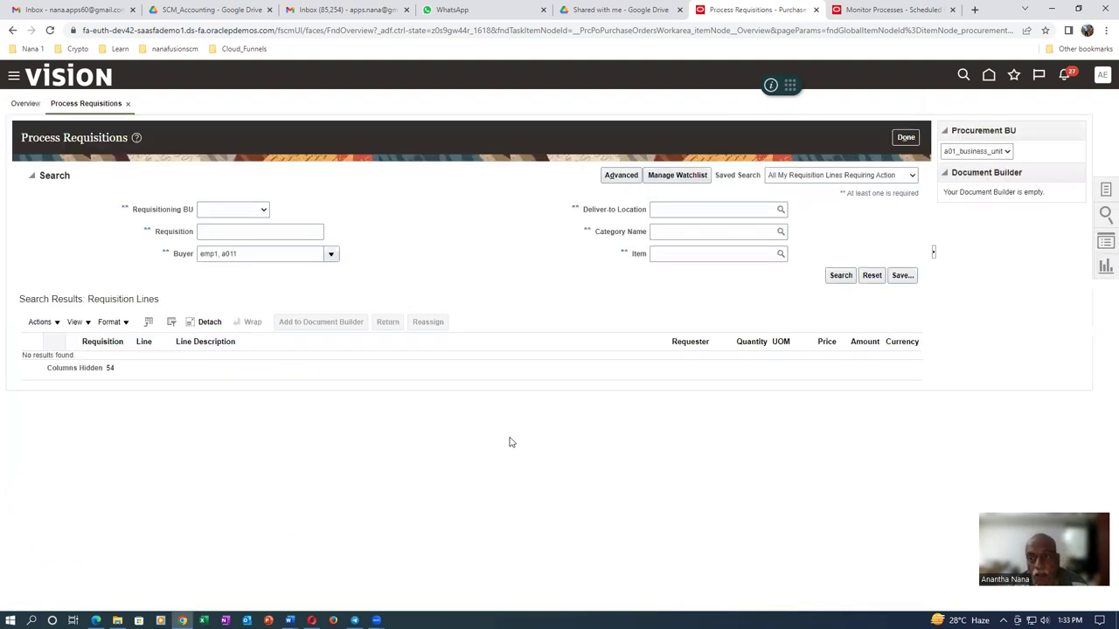
click(677, 253)
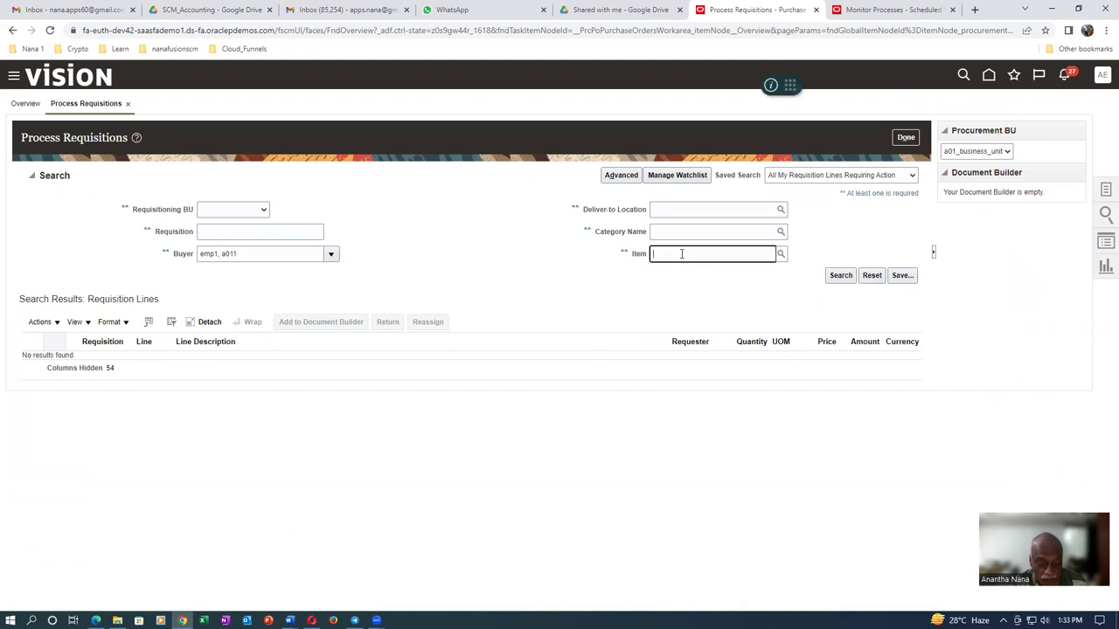
text(a0120)
key(Tab)
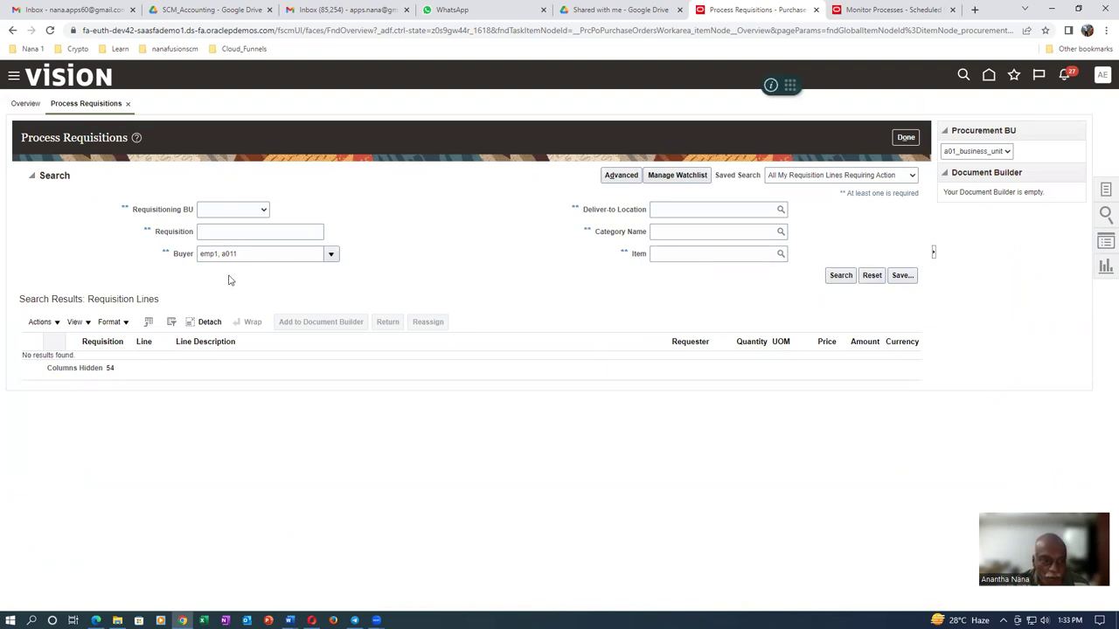
click(710, 255)
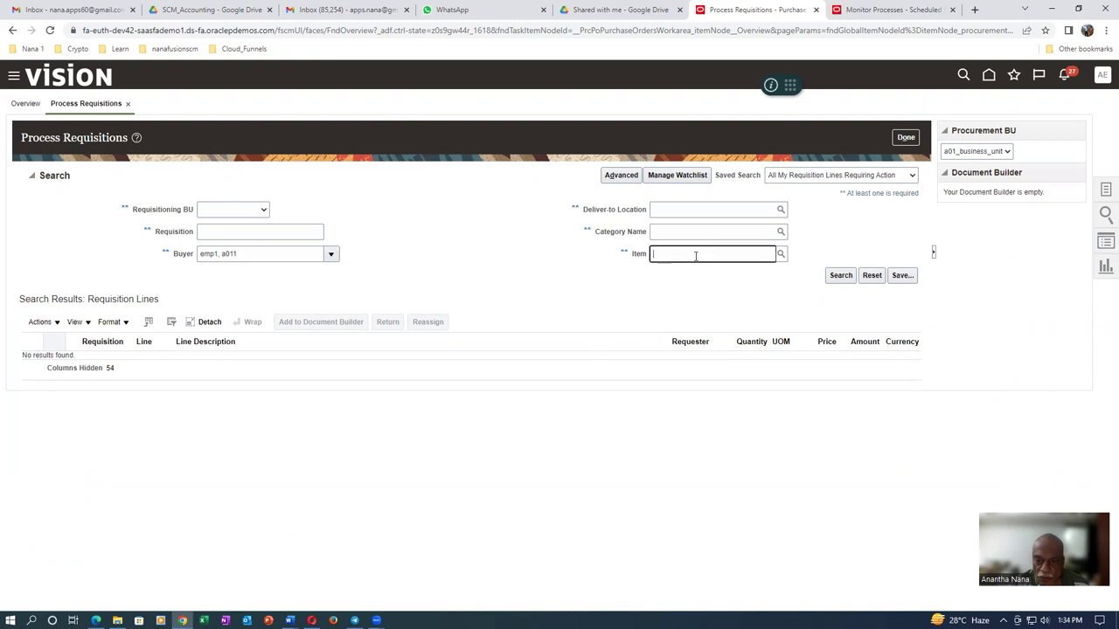
click(782, 254)
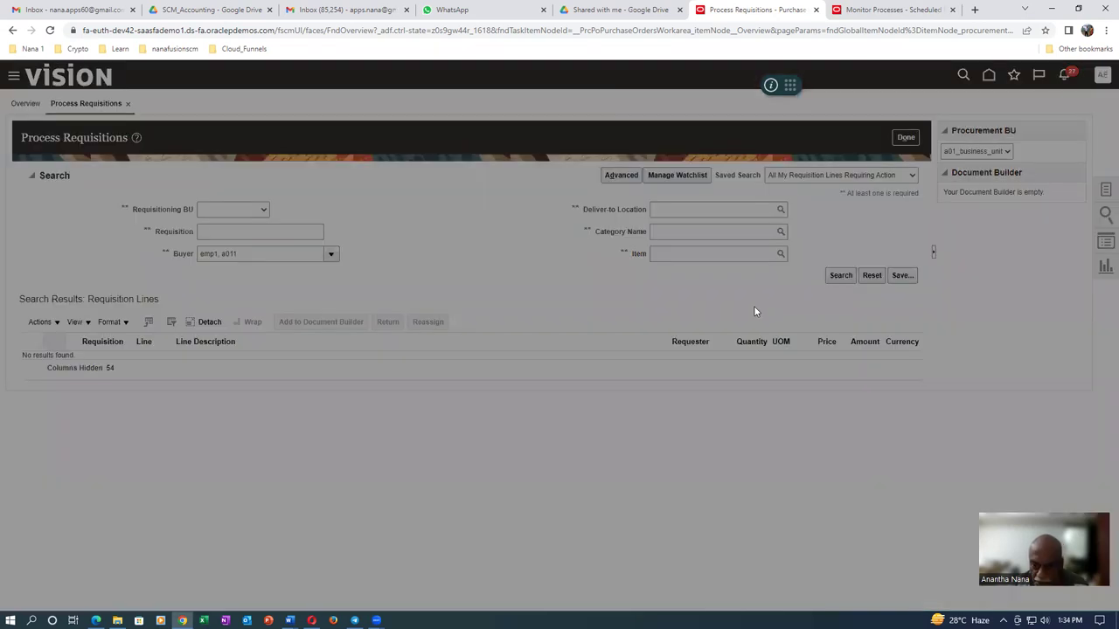
click(524, 312)
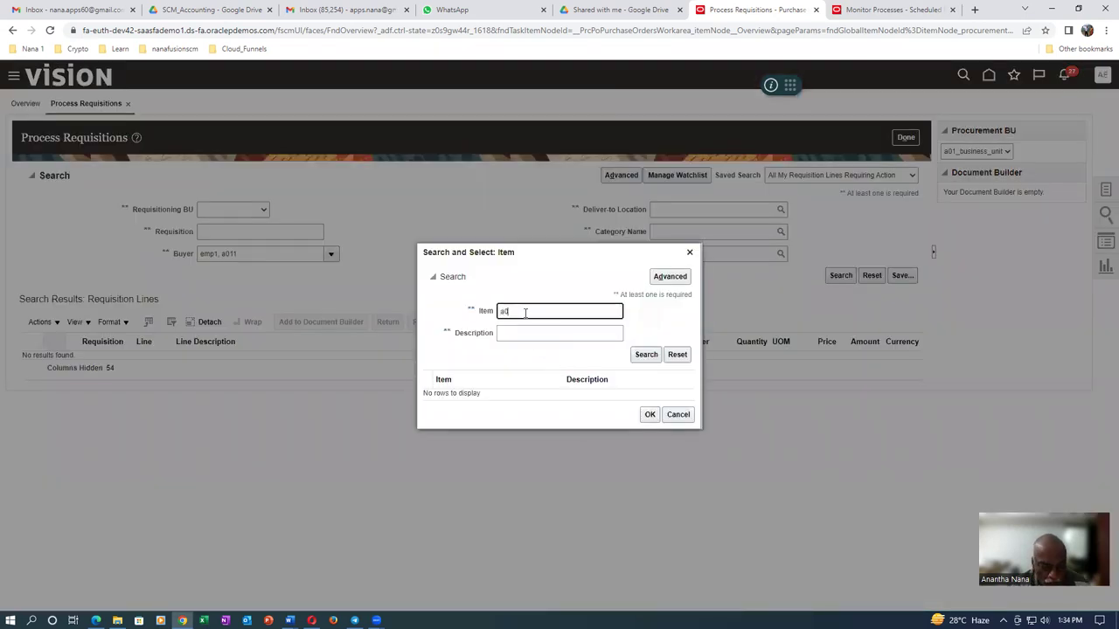
text(a0120)
click(648, 354)
click(640, 393)
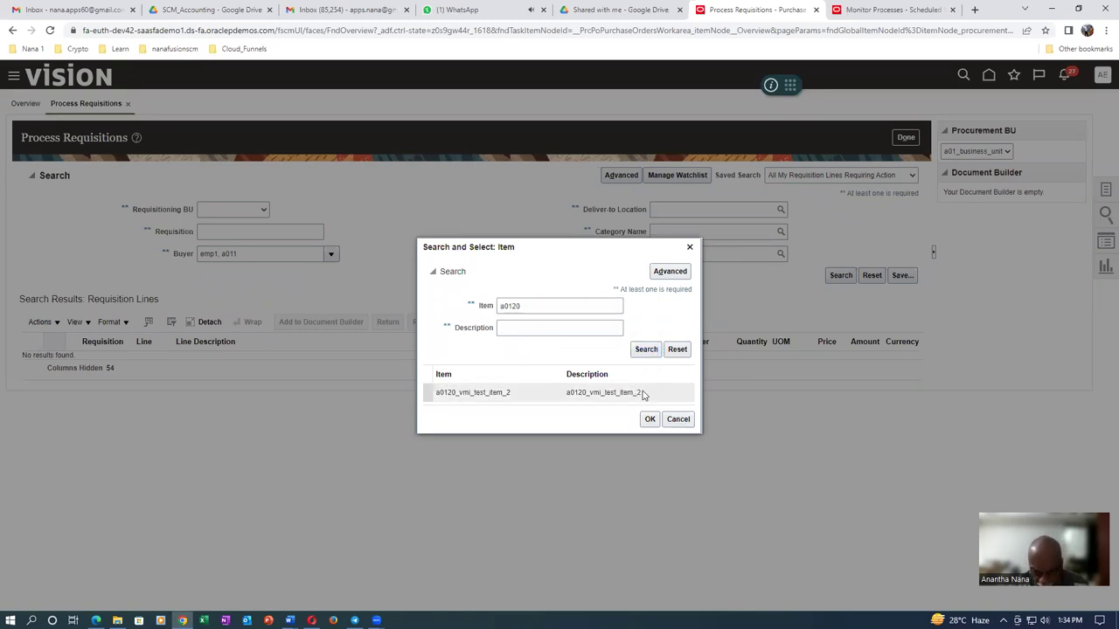
click(650, 419)
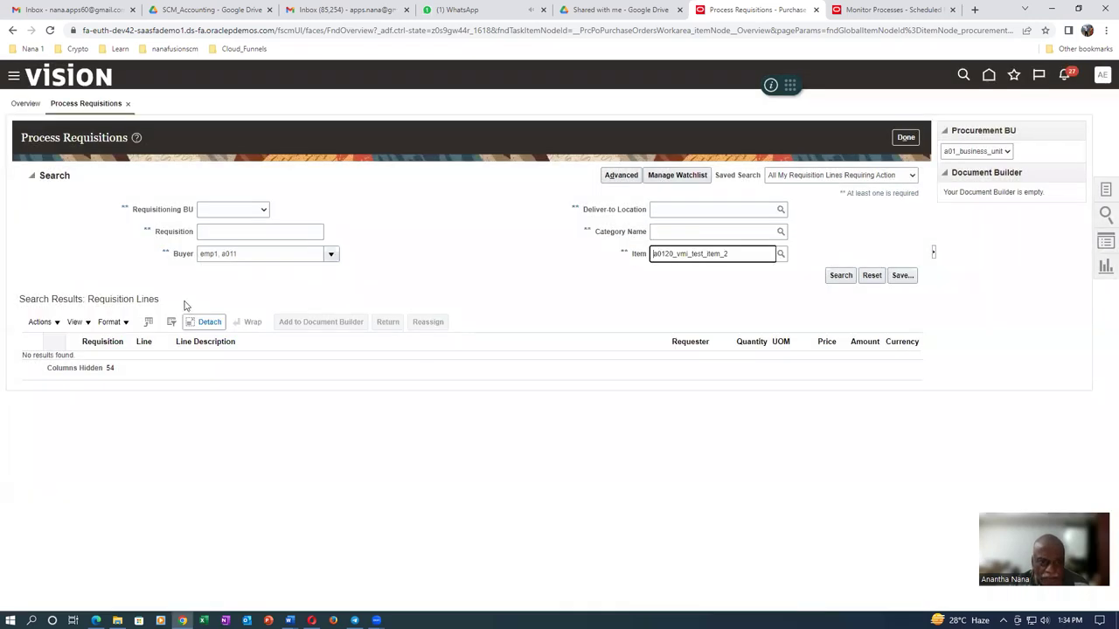
Clear the Buyer filter, search the requisition lines, and select requisition 1003 (250 Ea, 2,500.00 USD)
drag(252, 255, 46, 280)
key(BackSpace)
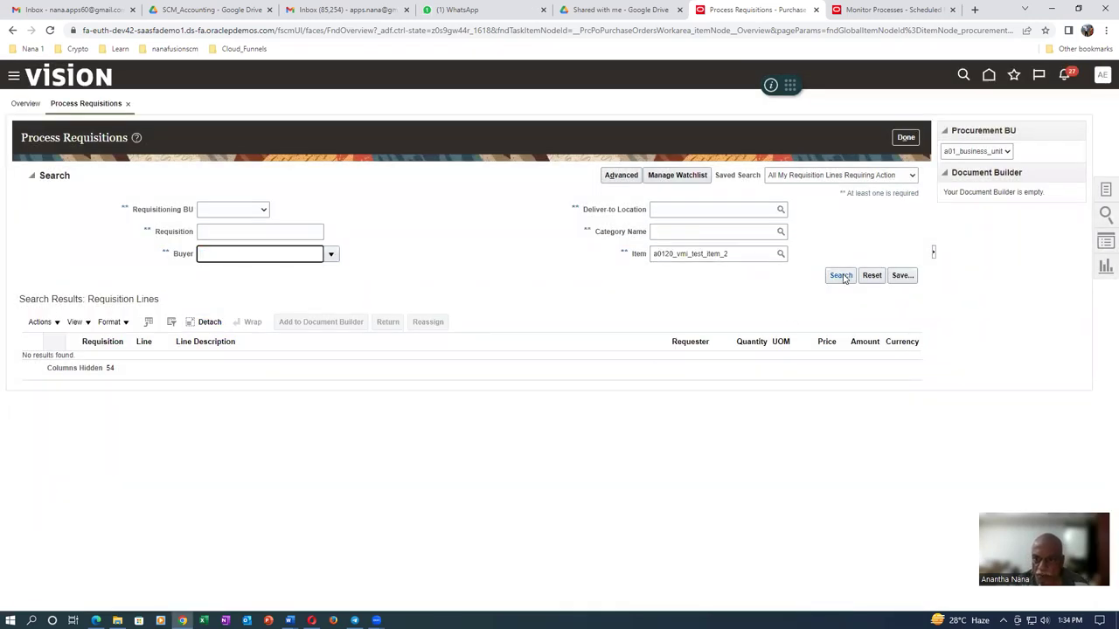
click(841, 276)
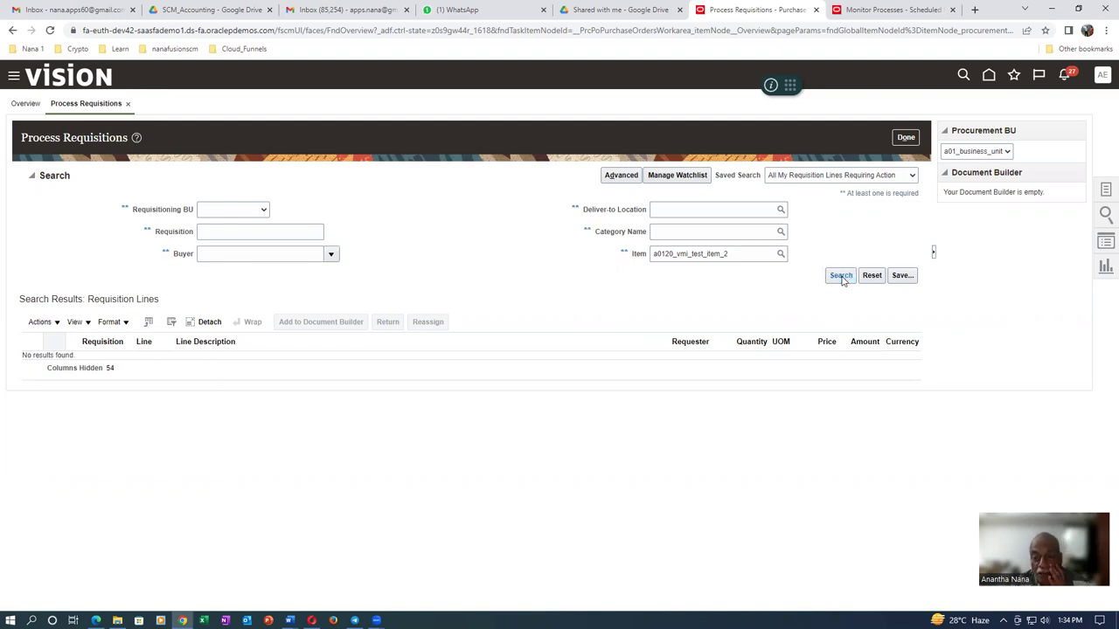
click(843, 279)
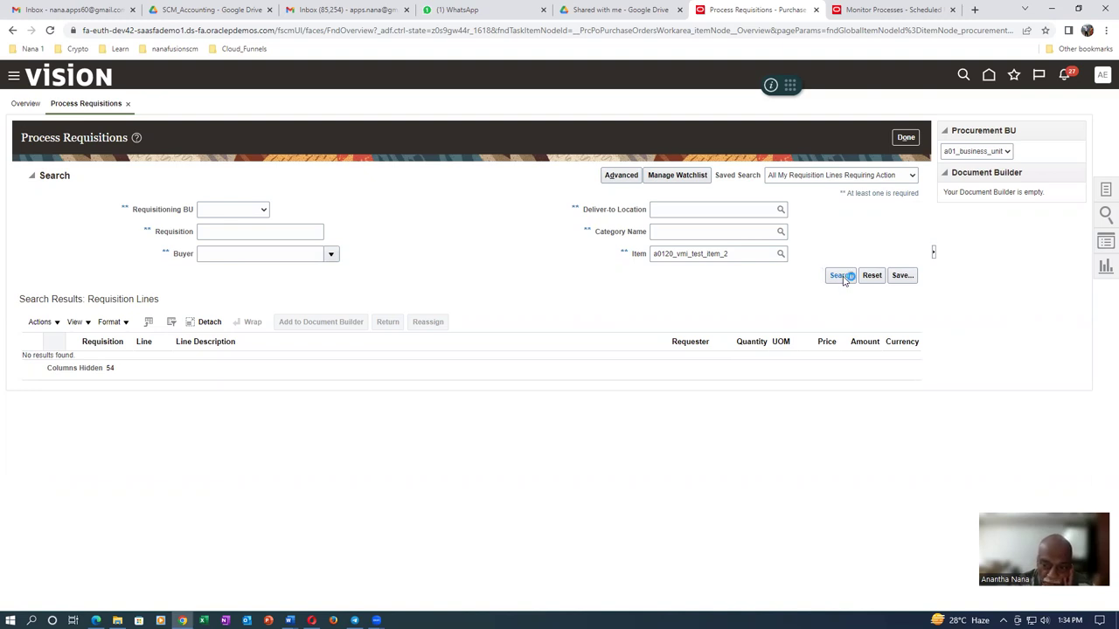
click(843, 278)
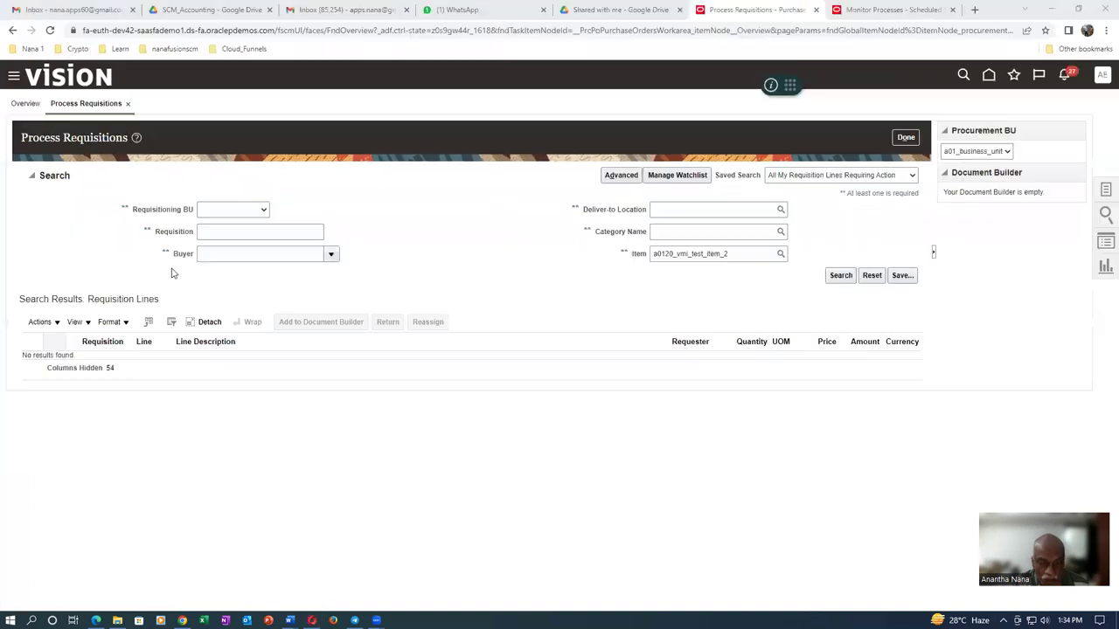
click(835, 278)
click(841, 278)
click(841, 278)
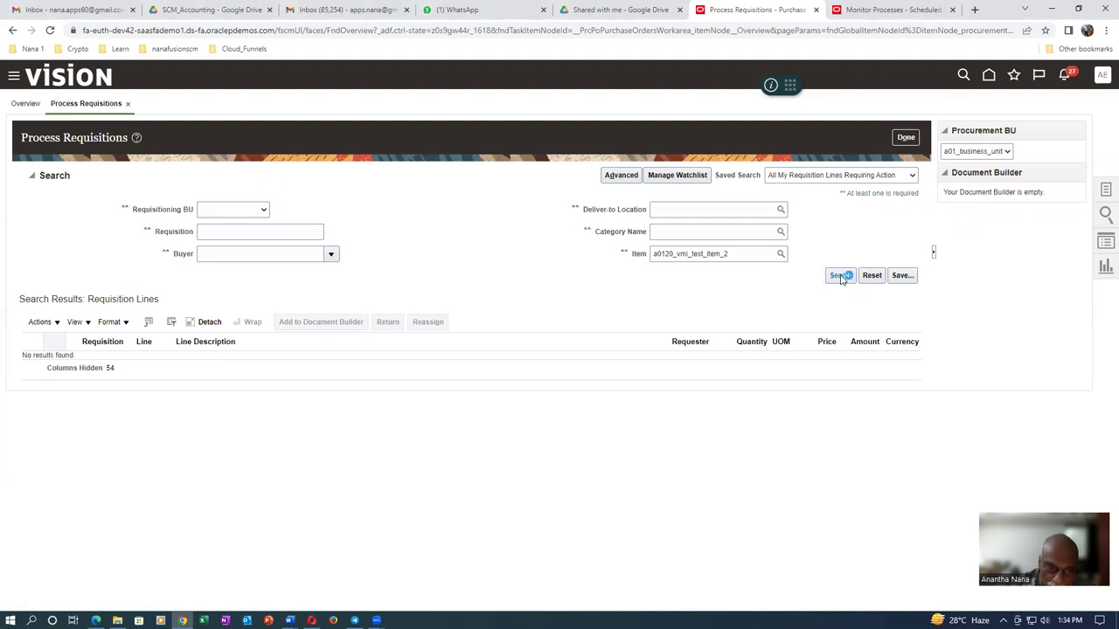
click(841, 278)
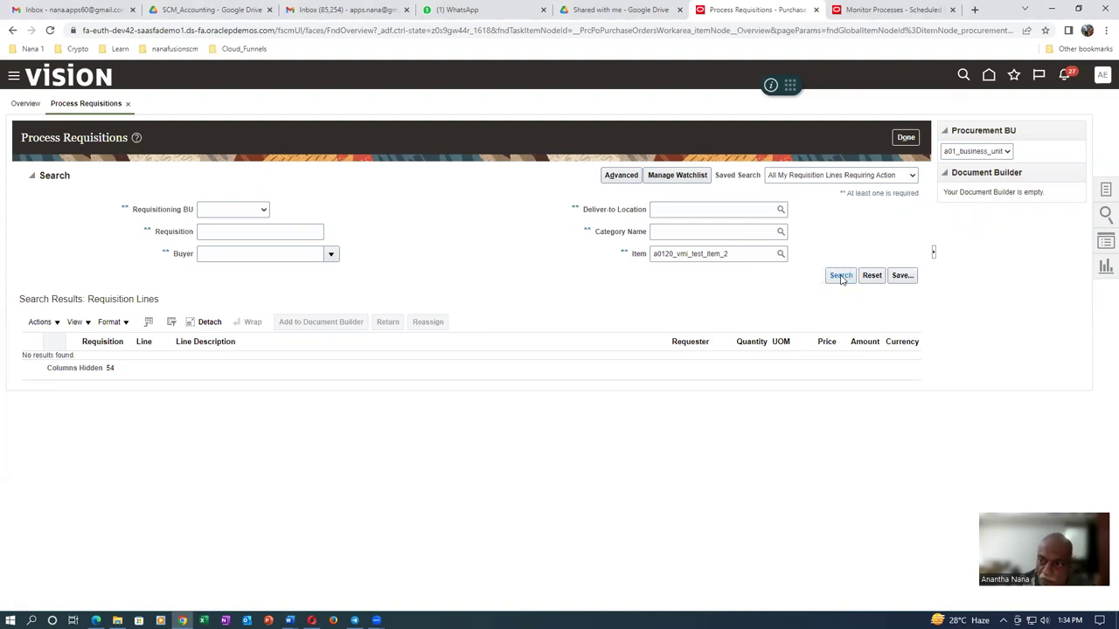
click(841, 278)
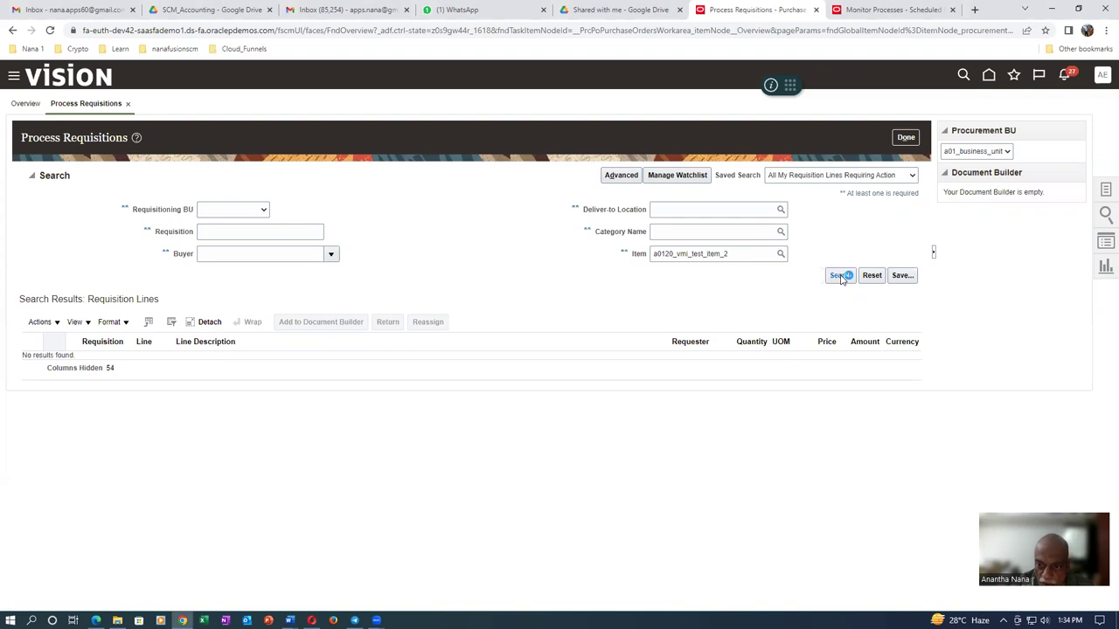
click(841, 278)
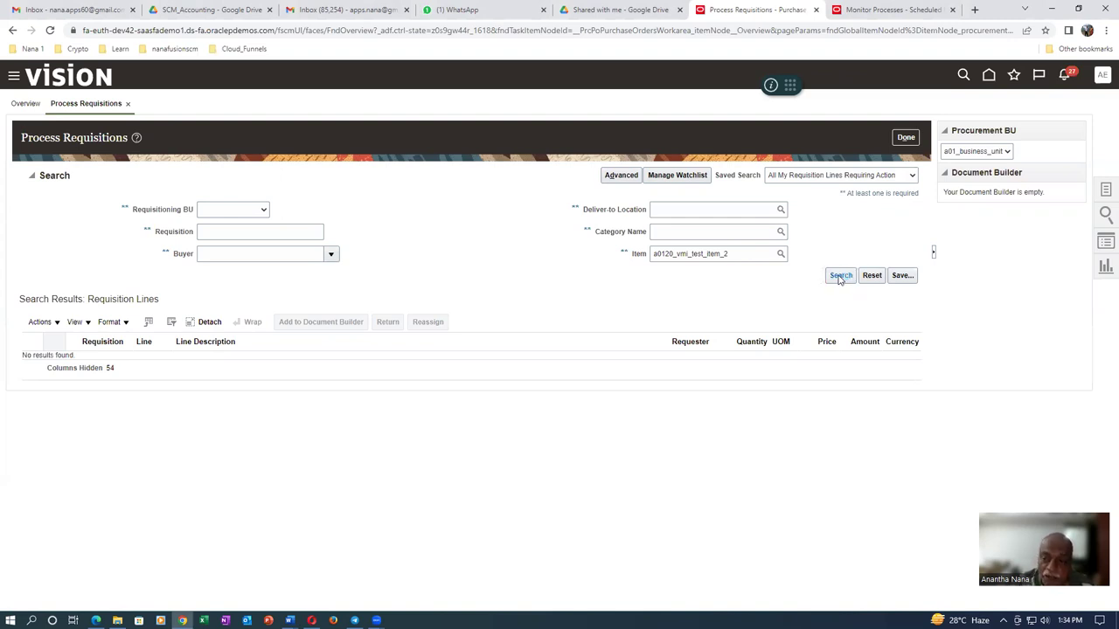
click(839, 277)
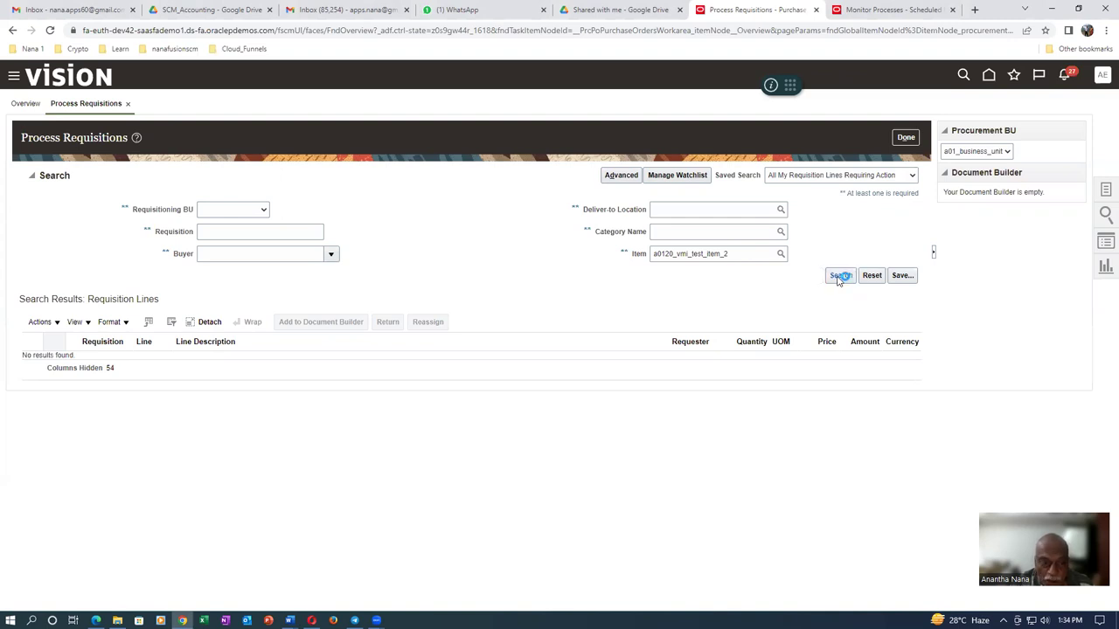
click(839, 276)
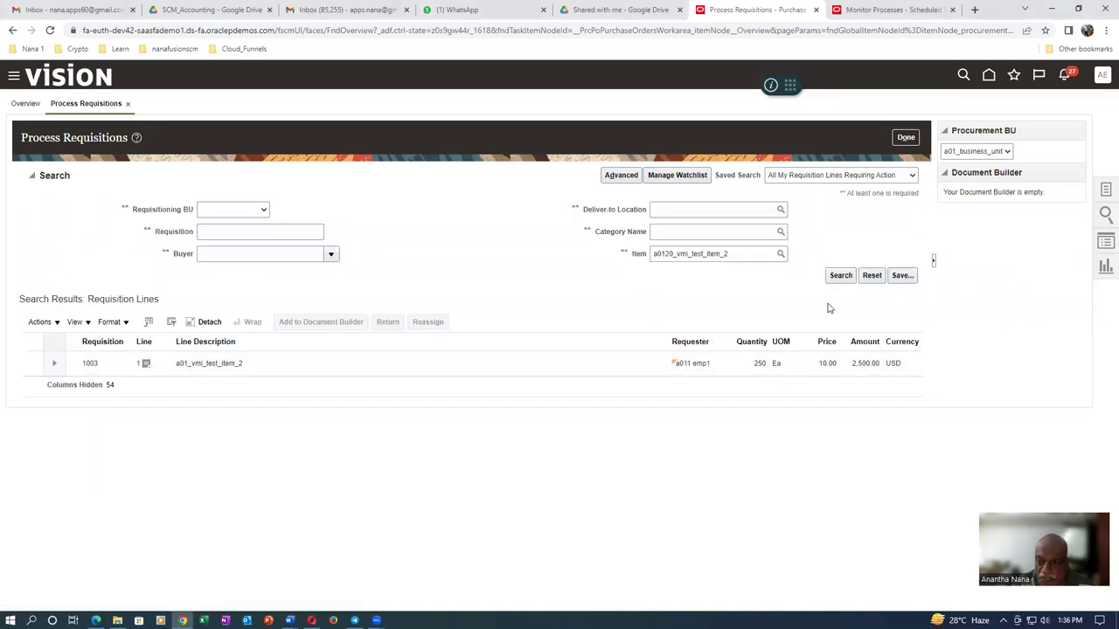
click(291, 363)
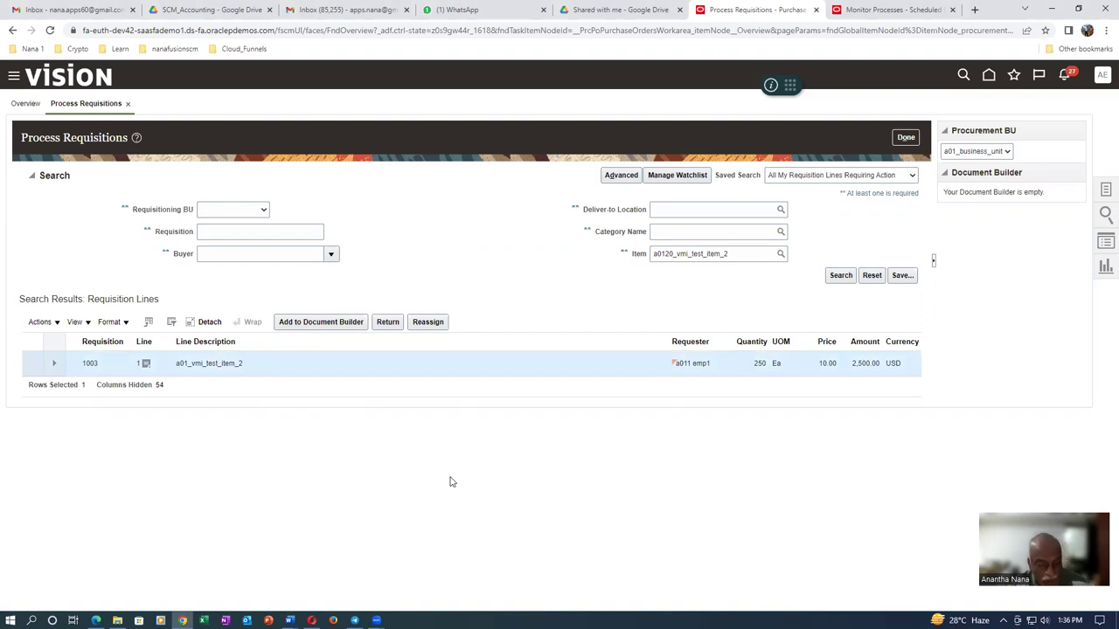
key(alt+Tab)
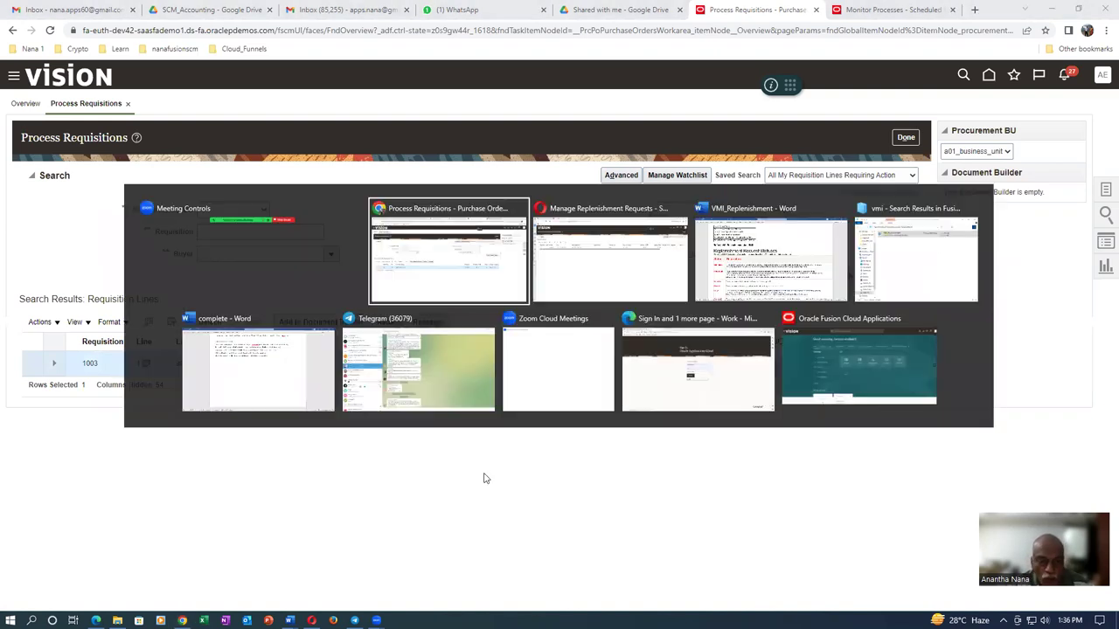
Highlight the Requested and In review statuses and their descriptions in the Word notes, then return to Process Requisitions
key(alt+Tab)
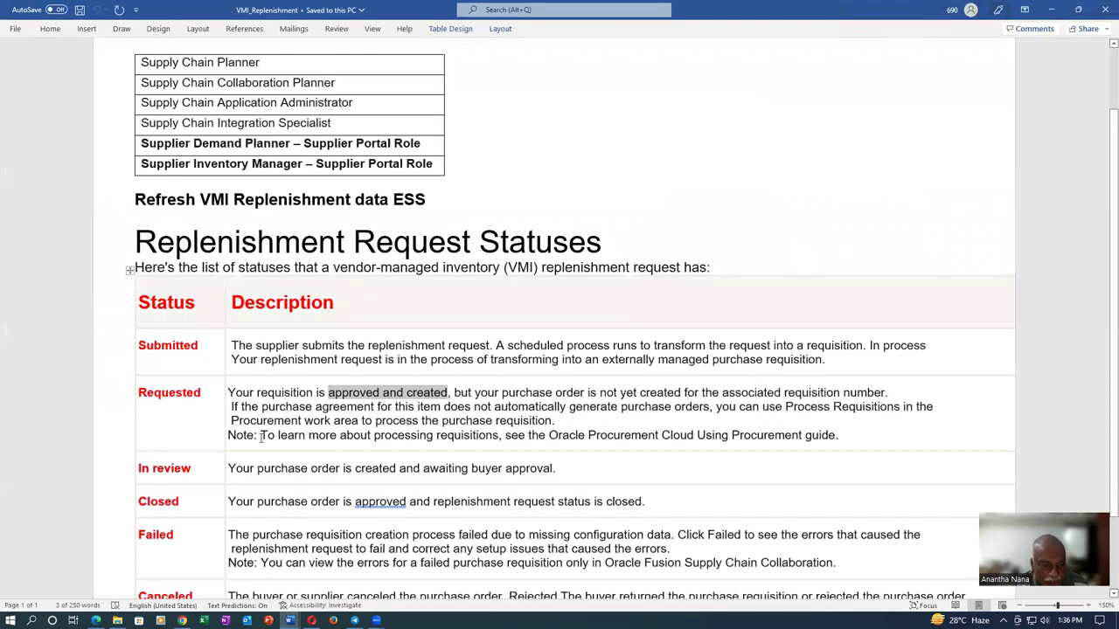
drag(154, 392, 192, 412)
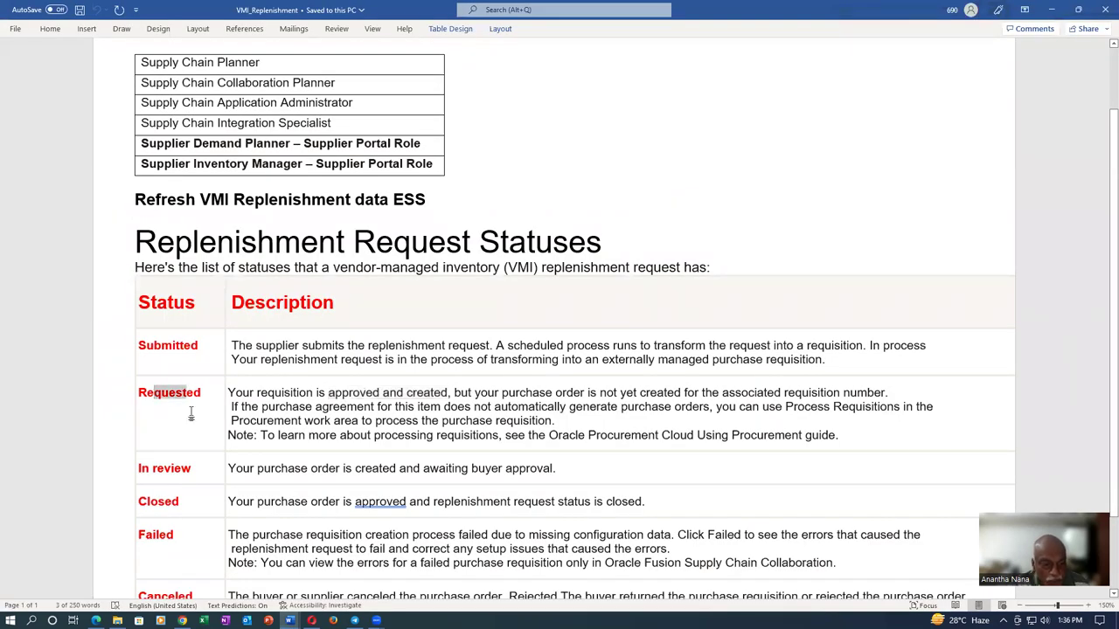
drag(150, 473, 192, 473)
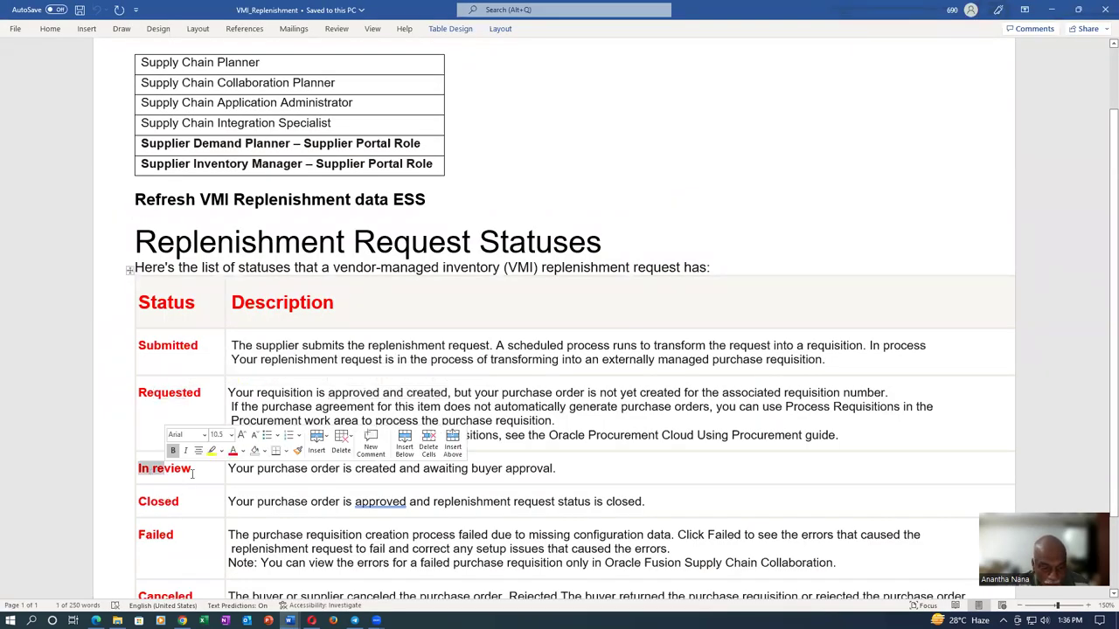
click(328, 473)
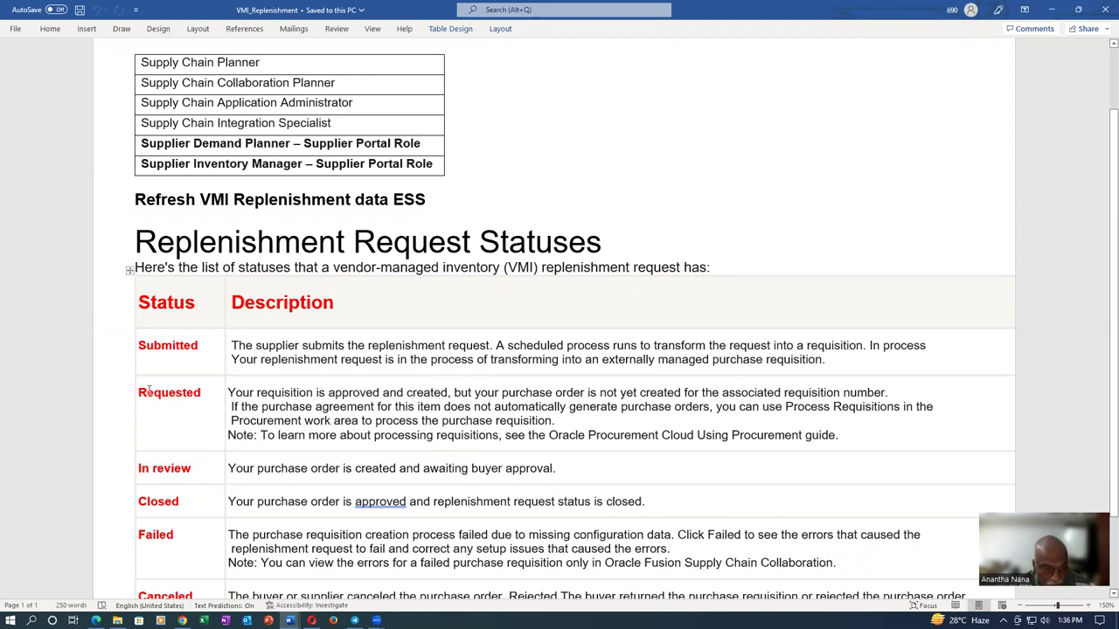
drag(149, 391, 175, 394)
drag(296, 393, 404, 393)
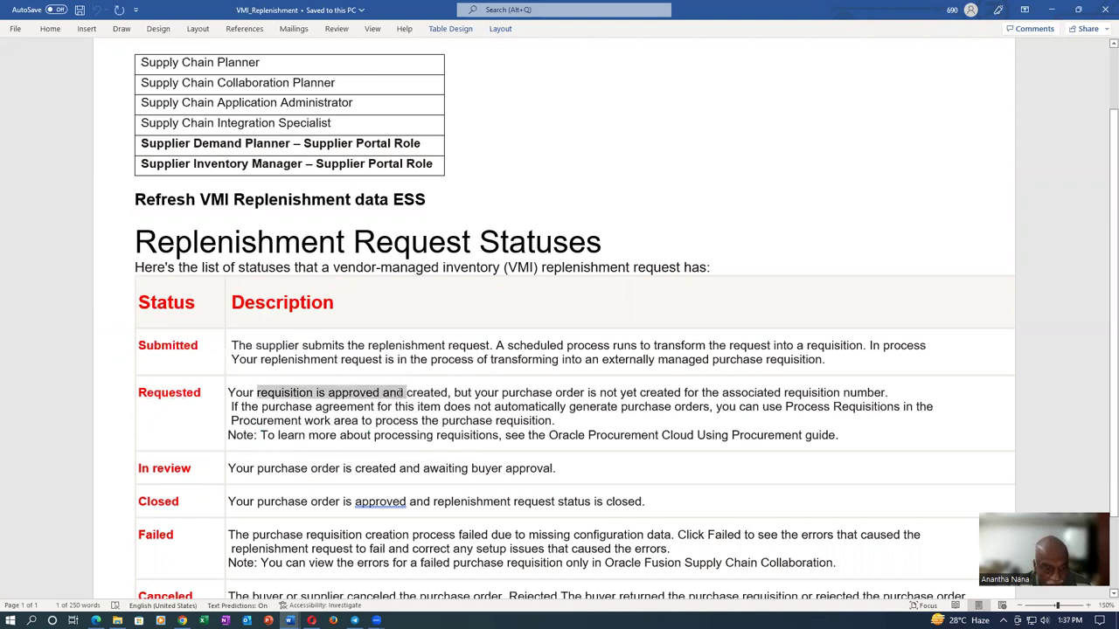
click(177, 393)
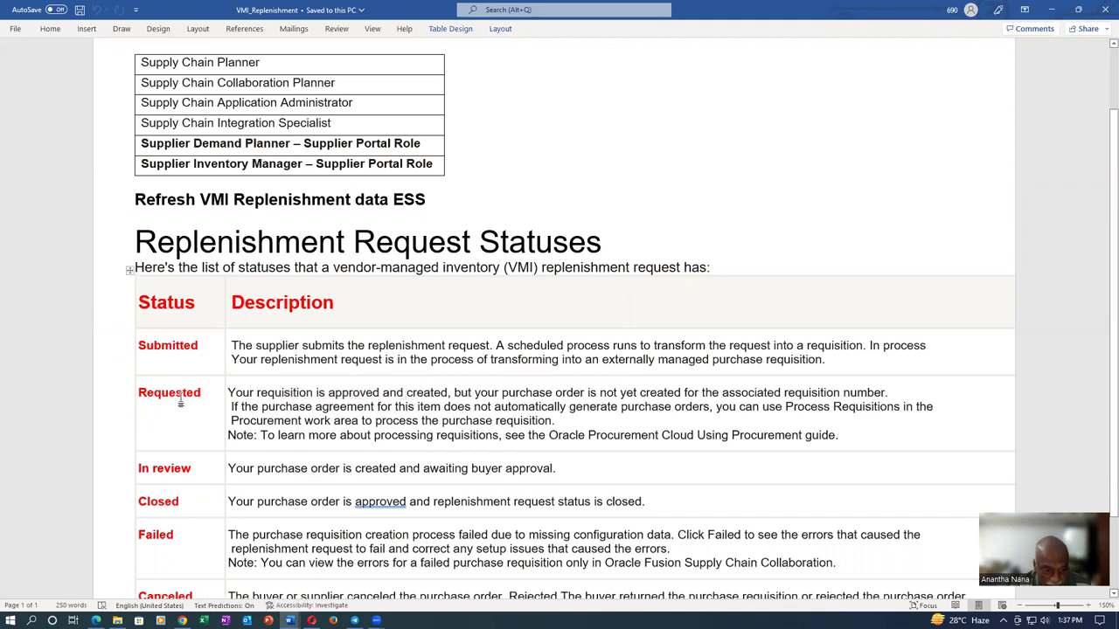
drag(139, 468, 190, 469)
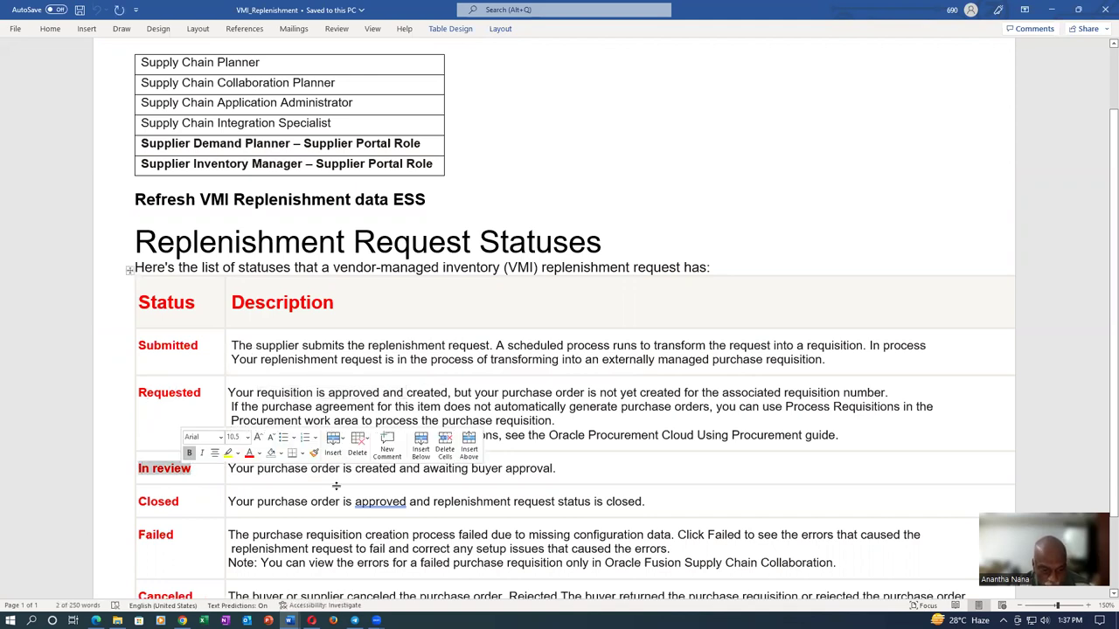
click(432, 470)
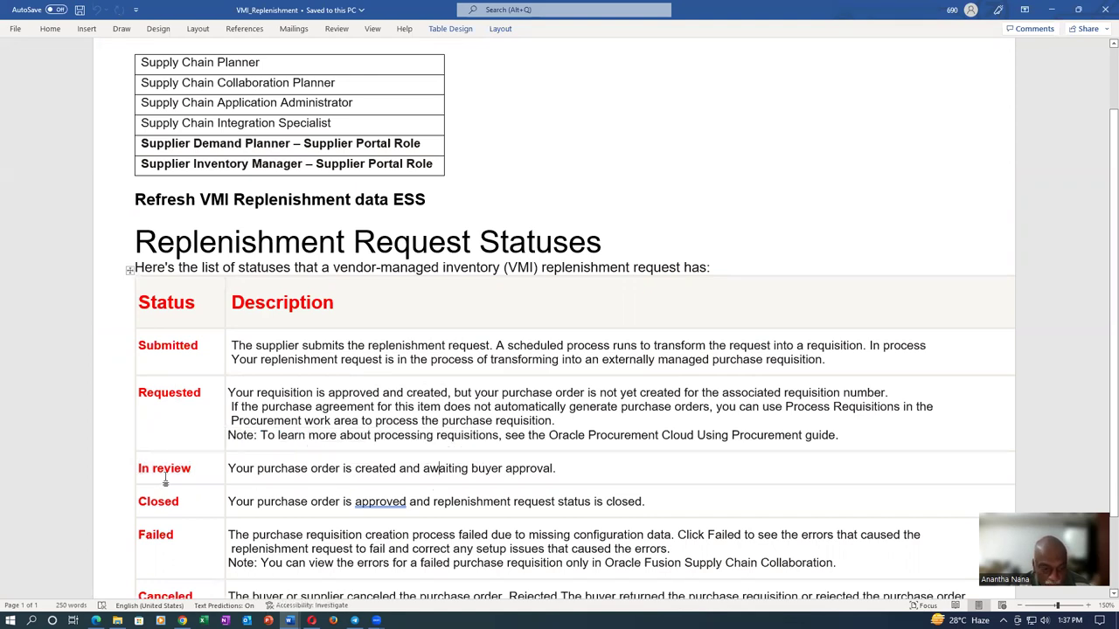
key(alt+Tab)
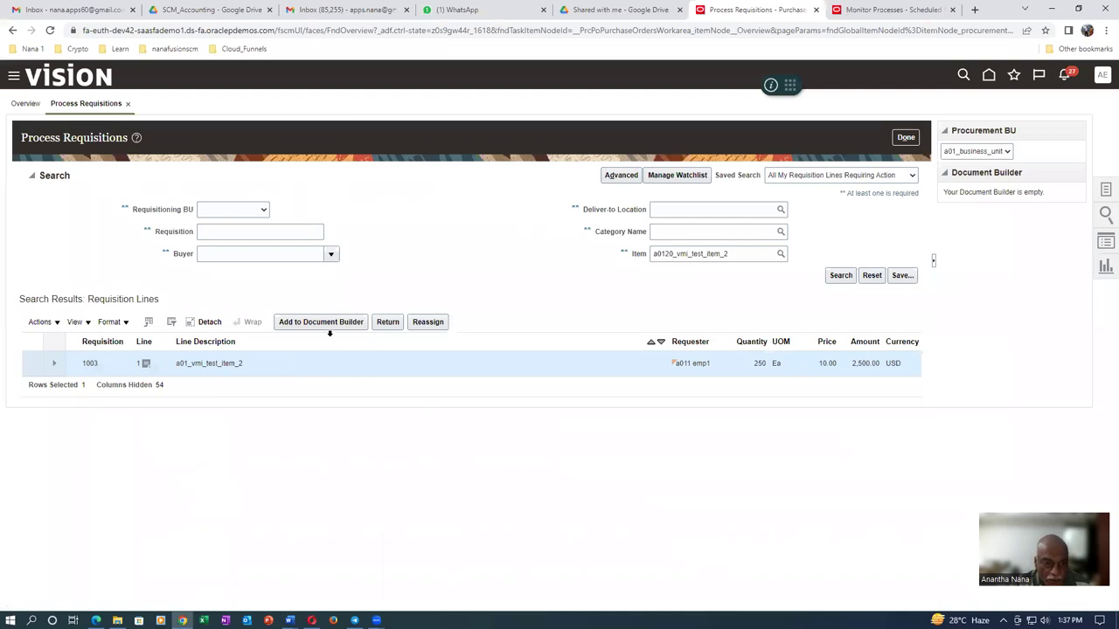
Add requisition 1003's line to the Document Builder as a new purchase order for a0120_vmi_sup, Site 5, USD
click(339, 325)
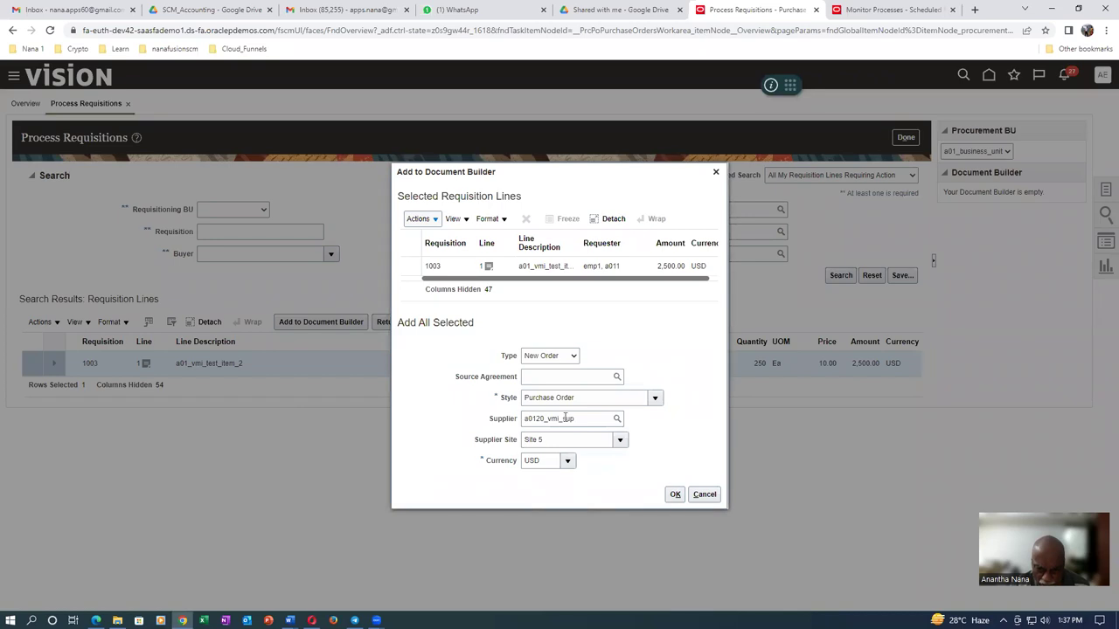
click(675, 493)
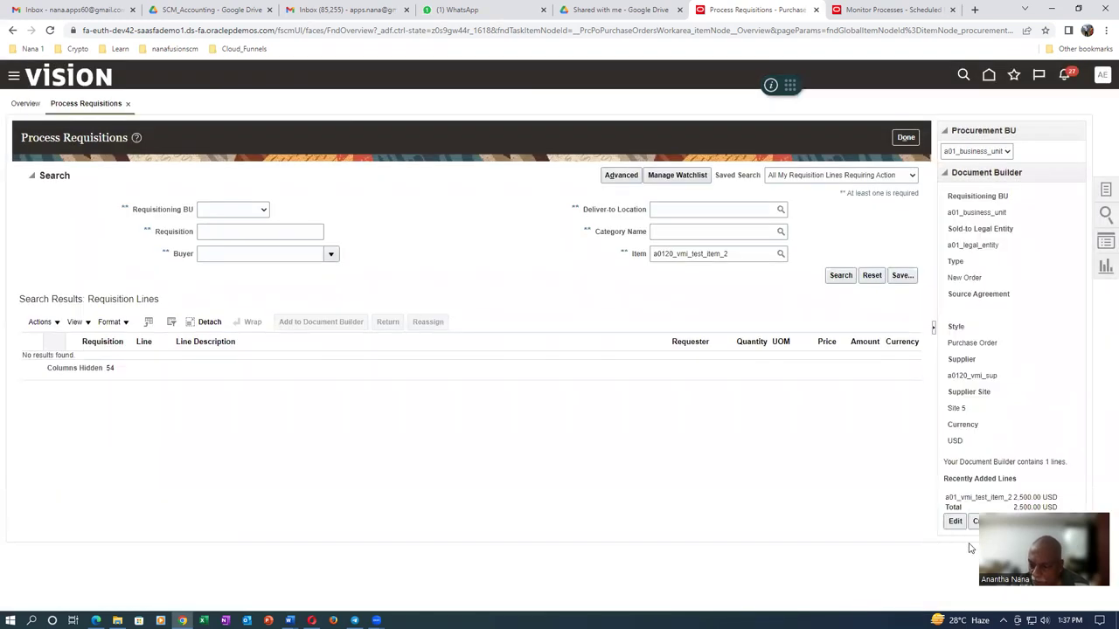
drag(1043, 509, 828, 510)
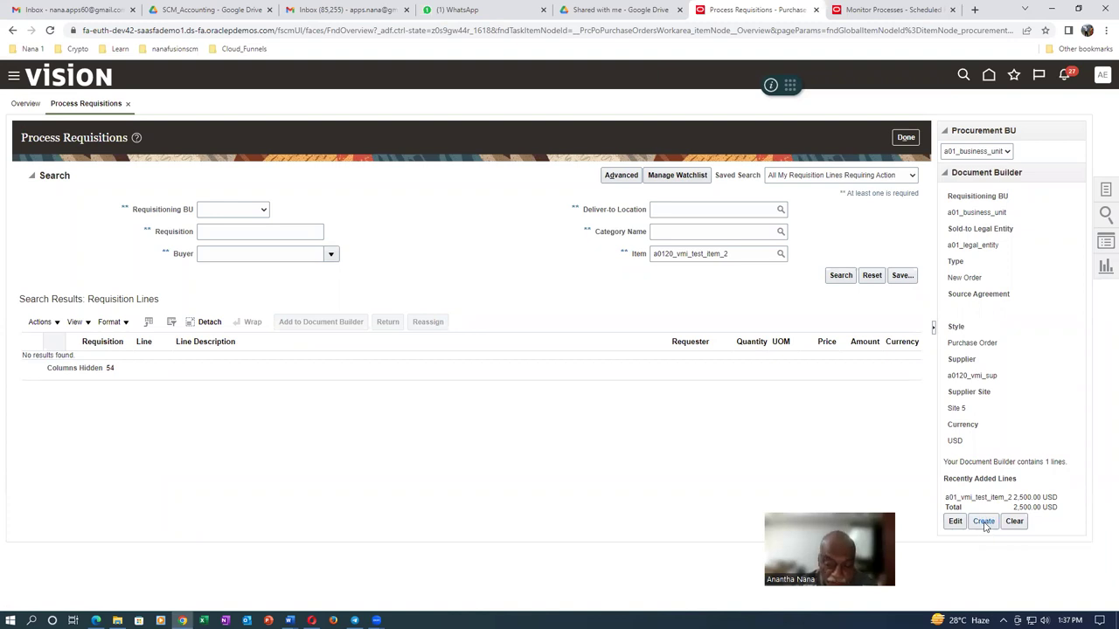
click(984, 522)
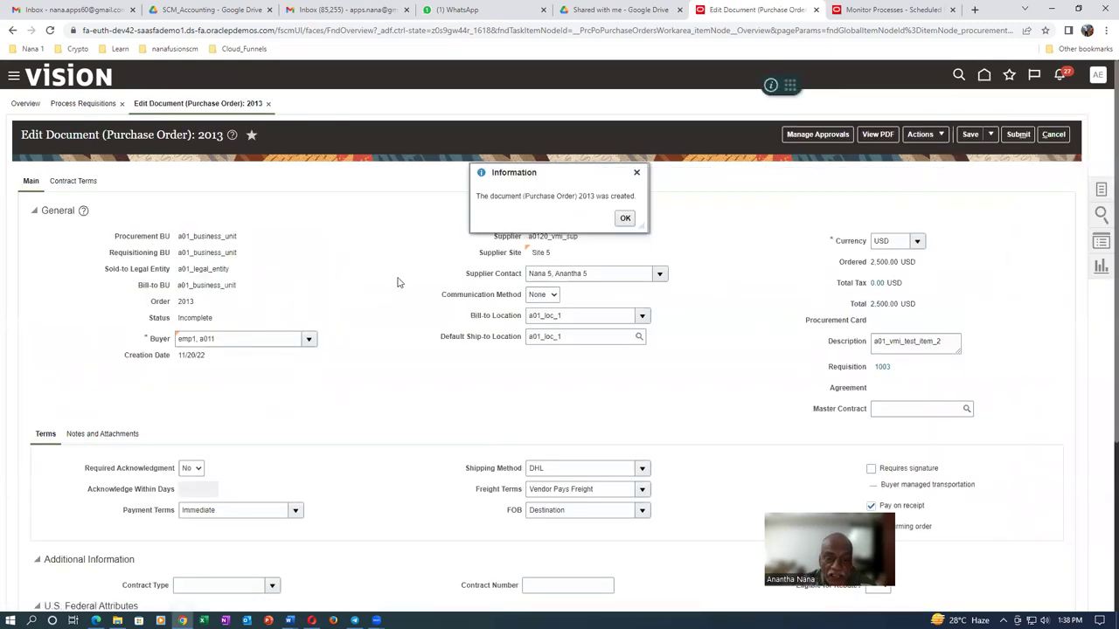
Acknowledge the 'Purchase Order 2013 was created' message and return to the Supplier Portal
click(626, 219)
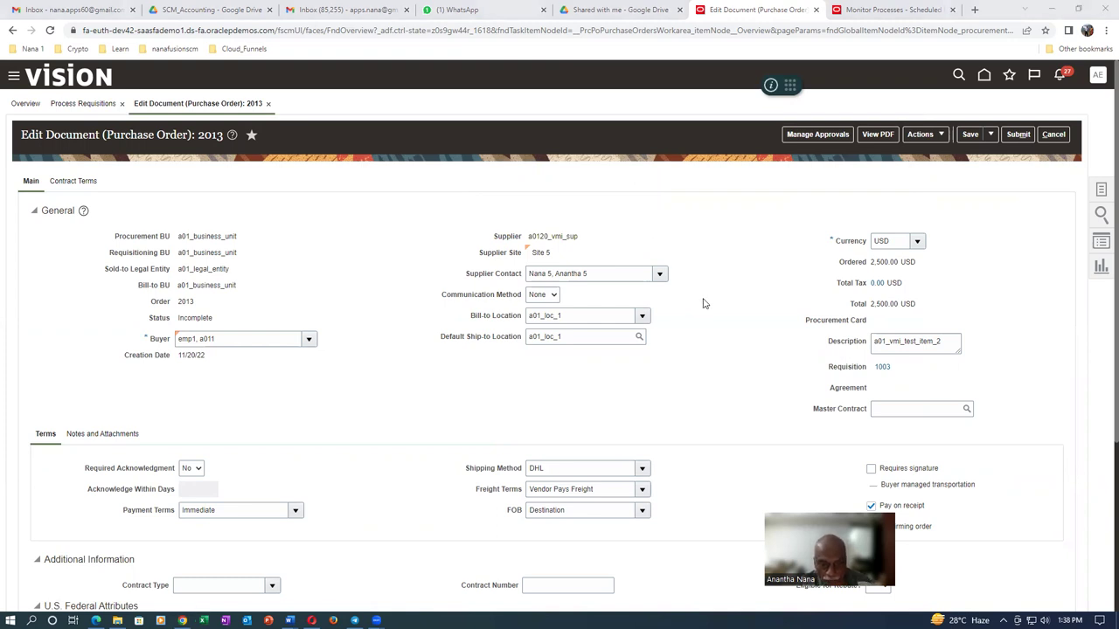
key(alt+Tab)
key(alt+Tab)
key(alt+Tab)
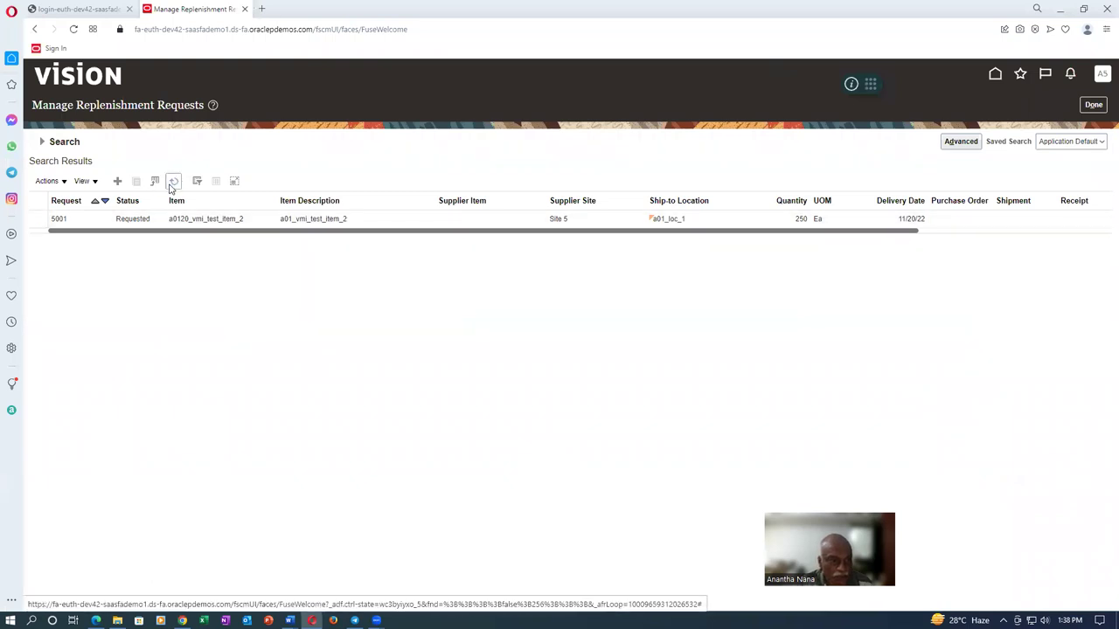
Refresh the replenishment requests to show 5001 In review for PO 2013, then return to PO 2013
click(173, 184)
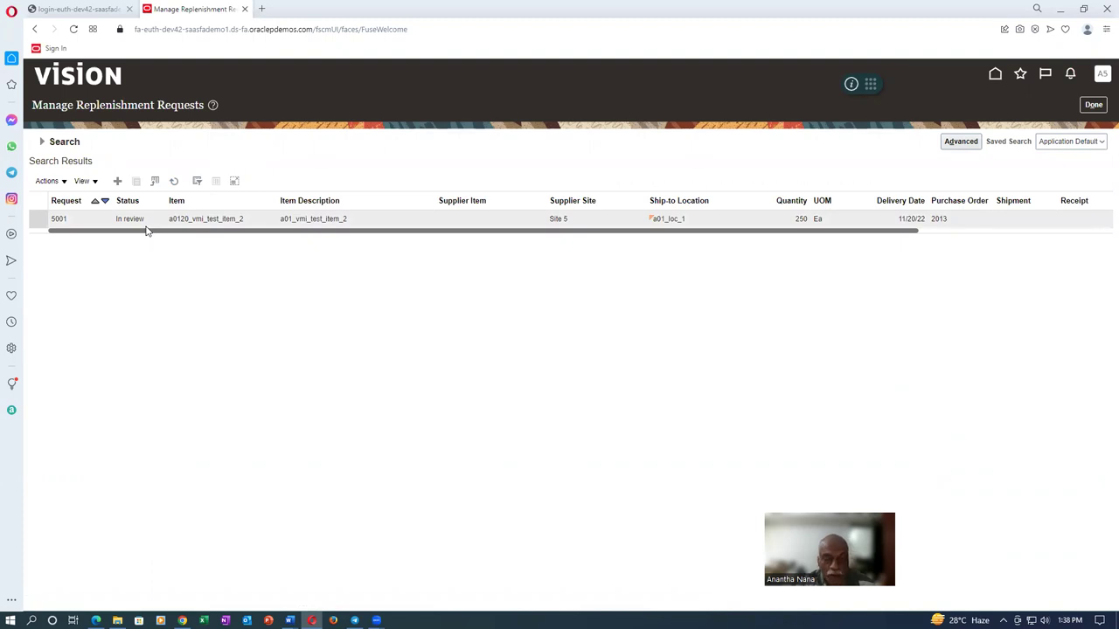
key(alt+Tab)
click(578, 230)
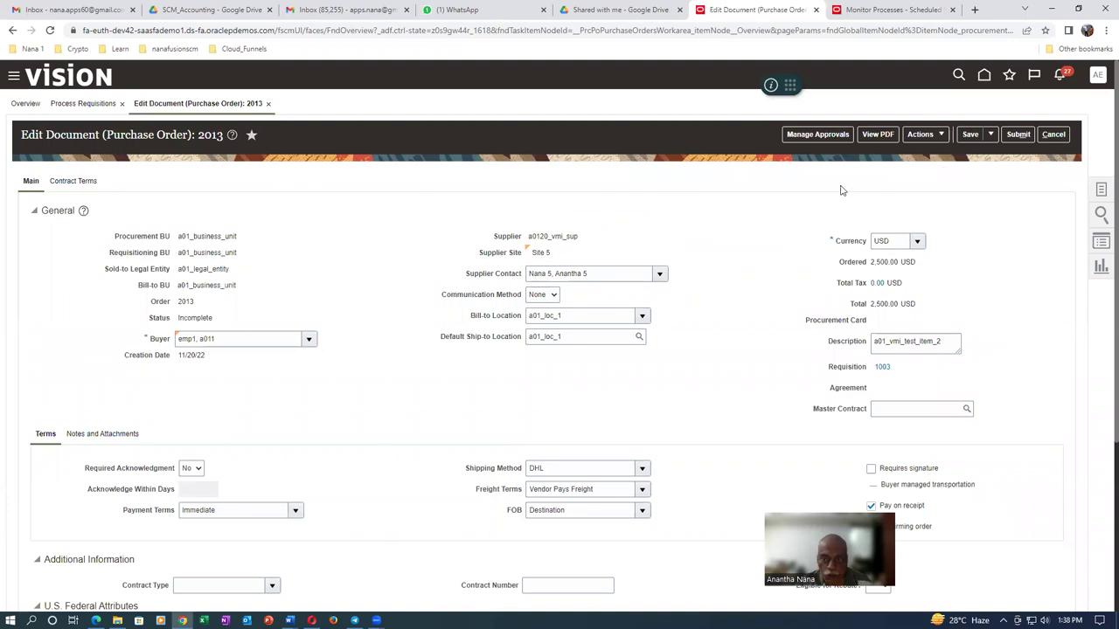
Submit purchase order 2013 for approval and acknowledge the confirmation
click(1019, 135)
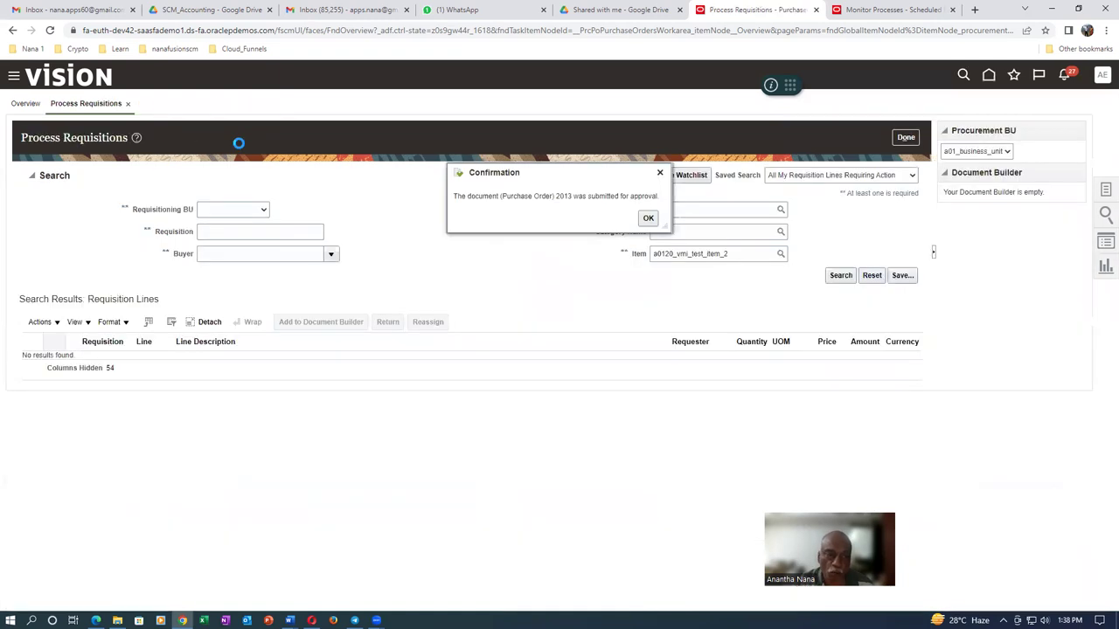
click(648, 219)
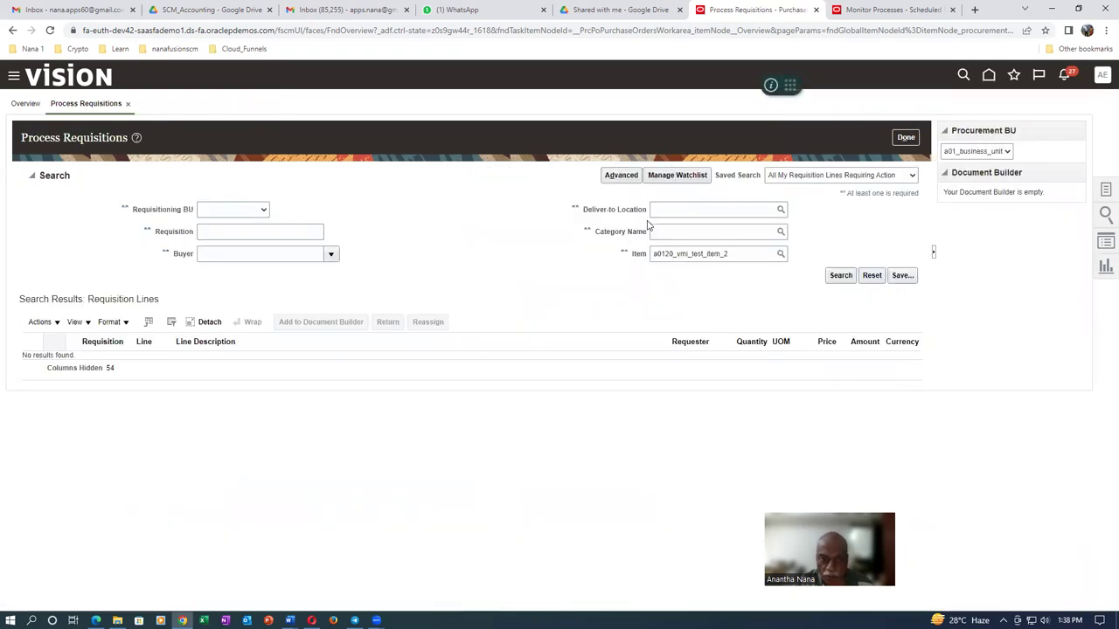
Close Process Requisitions and search Manage Orders for order 2013
click(909, 140)
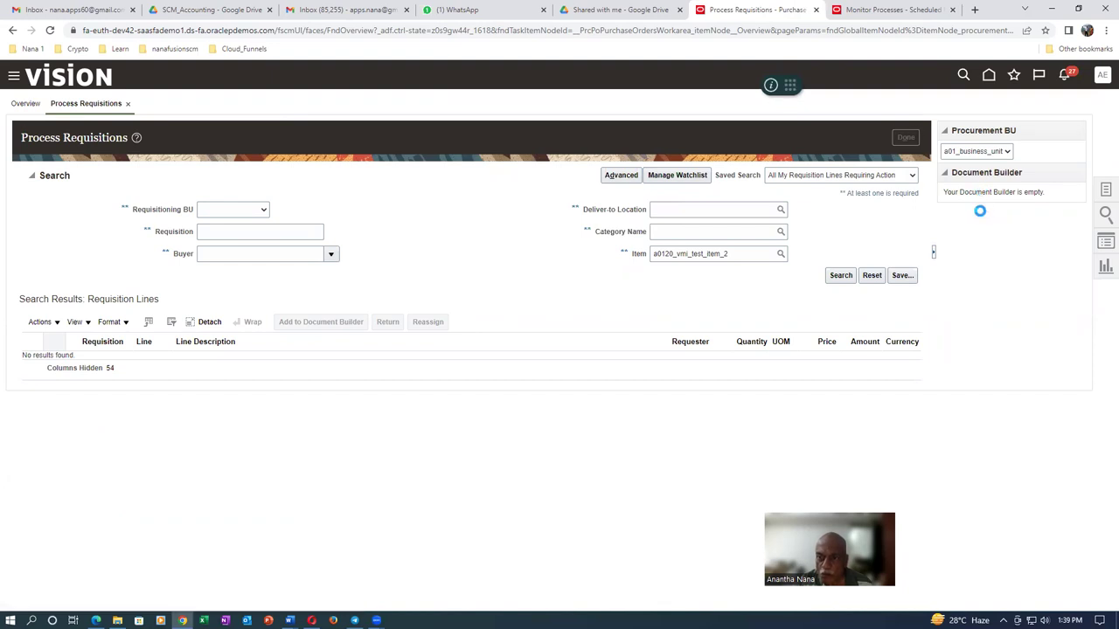
click(1105, 189)
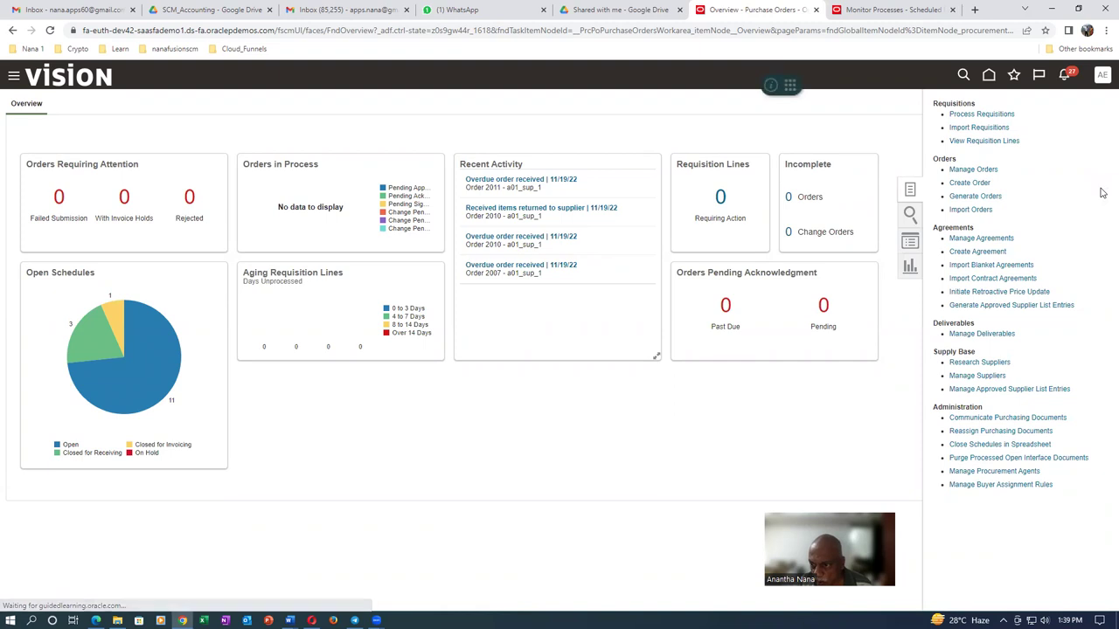
click(984, 171)
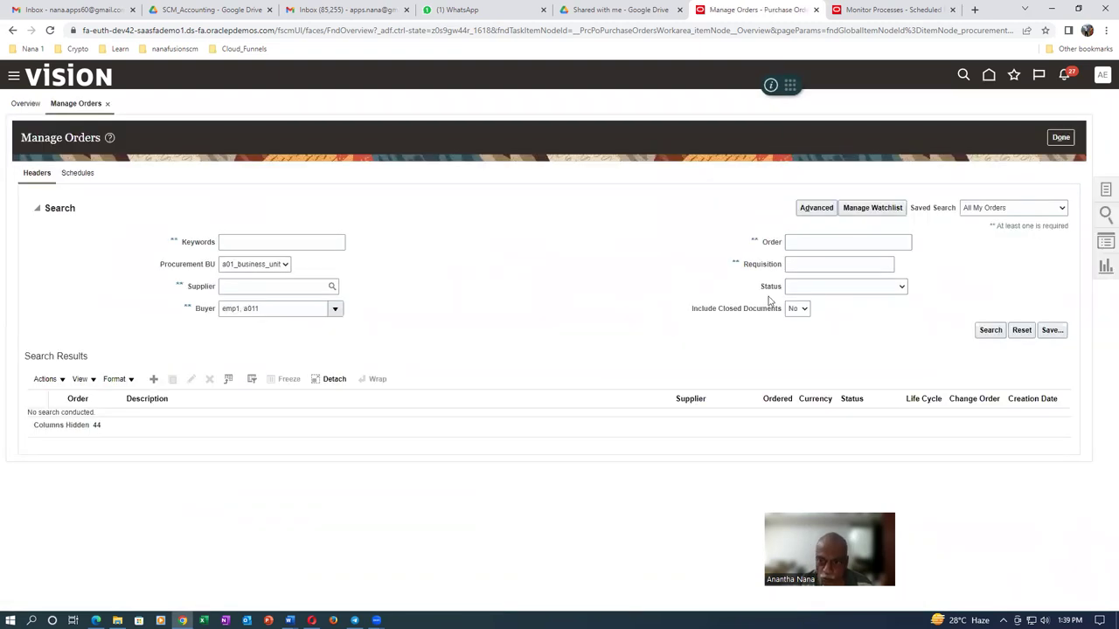
click(802, 245)
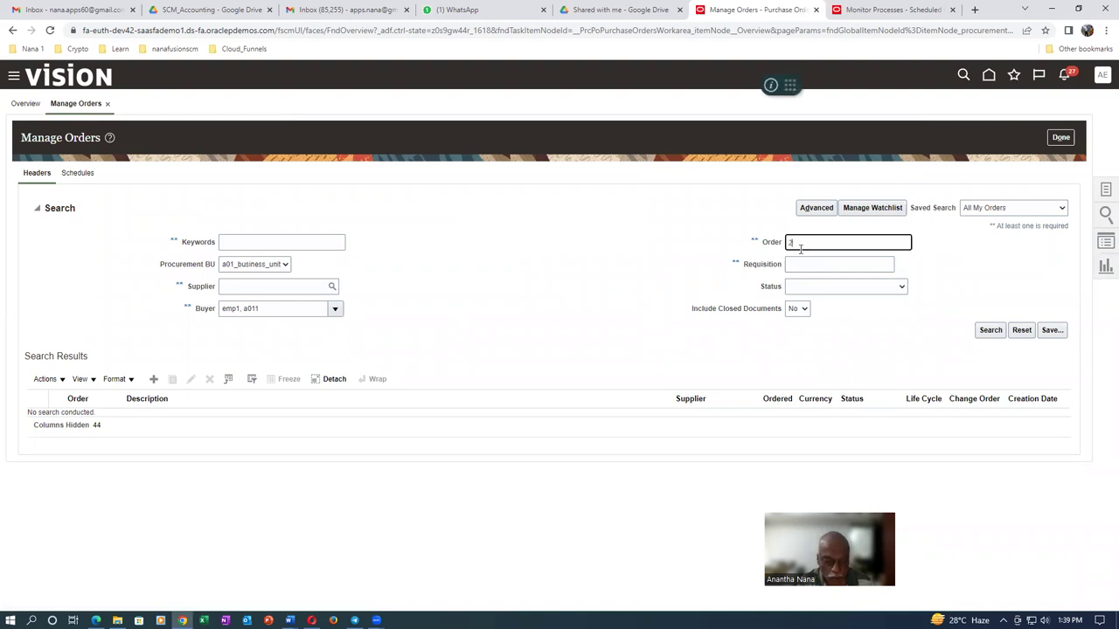
key(Tab)
click(991, 330)
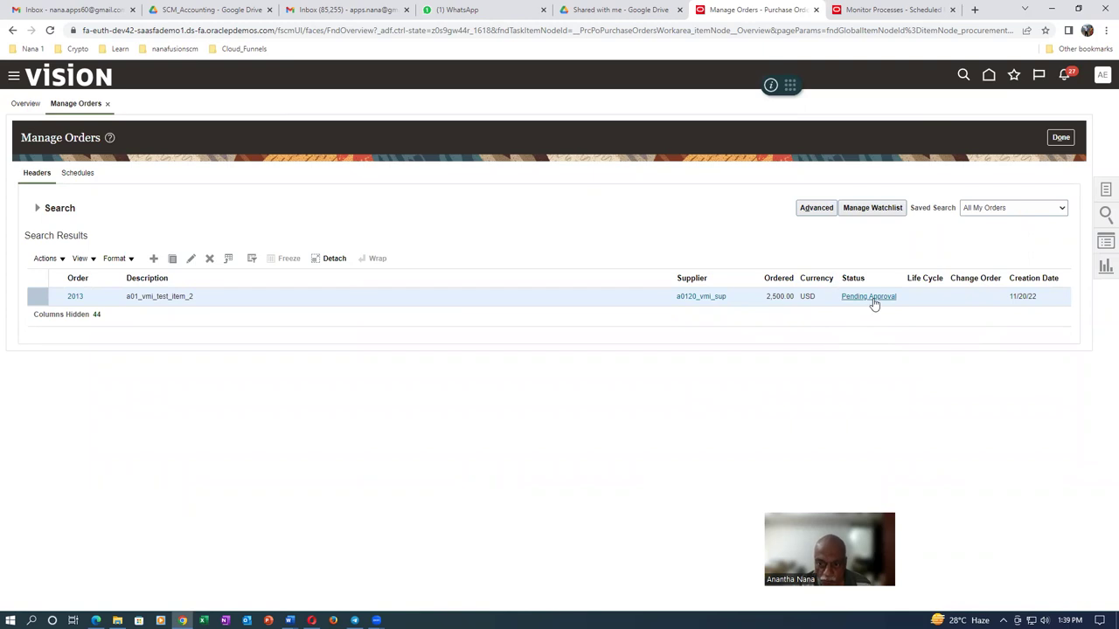
Check order 2013's Pending Approval status and details, then go to PO Overview via Favorites
click(873, 297)
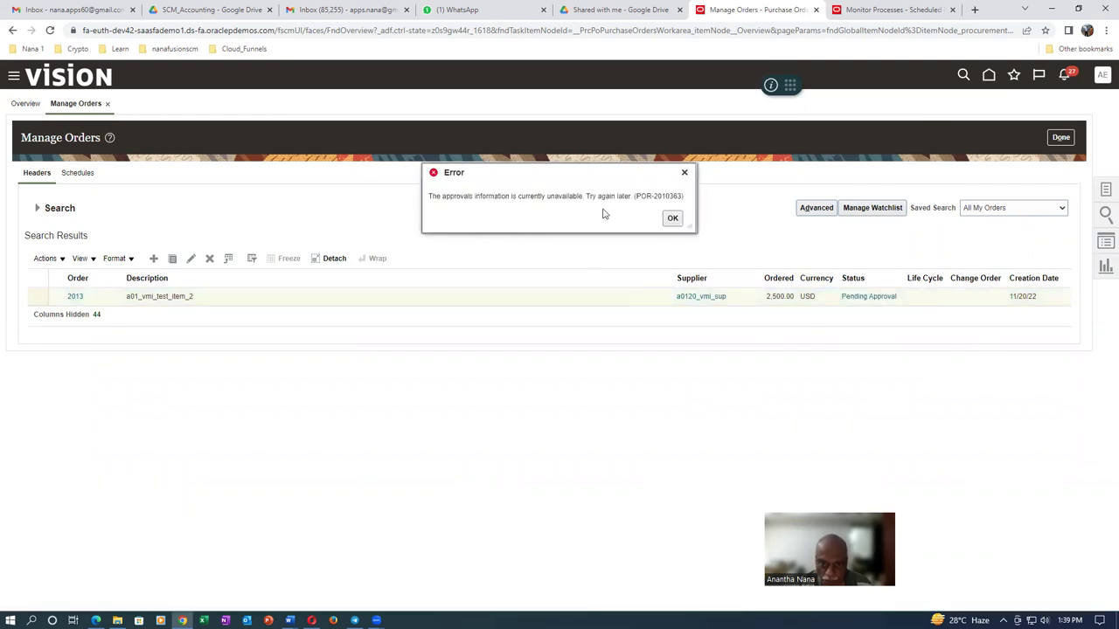
click(672, 219)
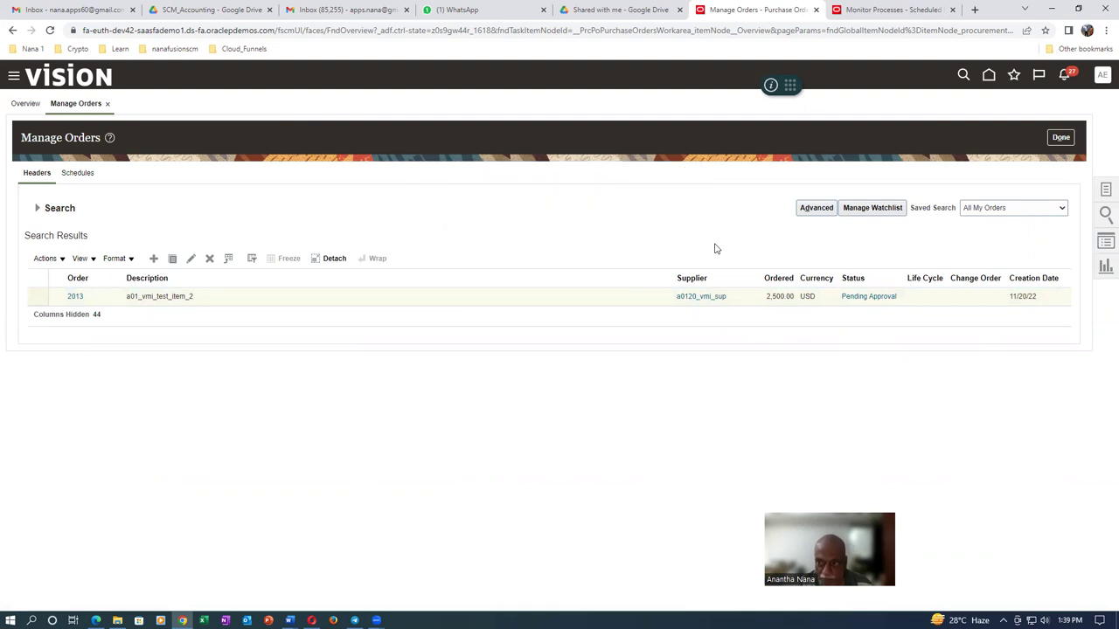
click(877, 299)
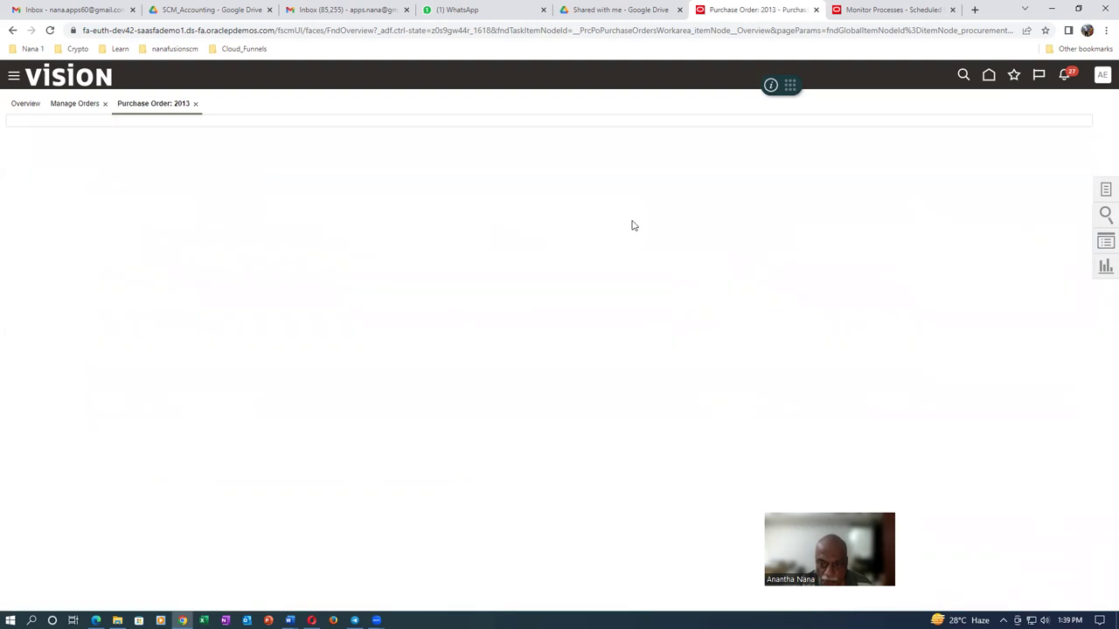
click(14, 31)
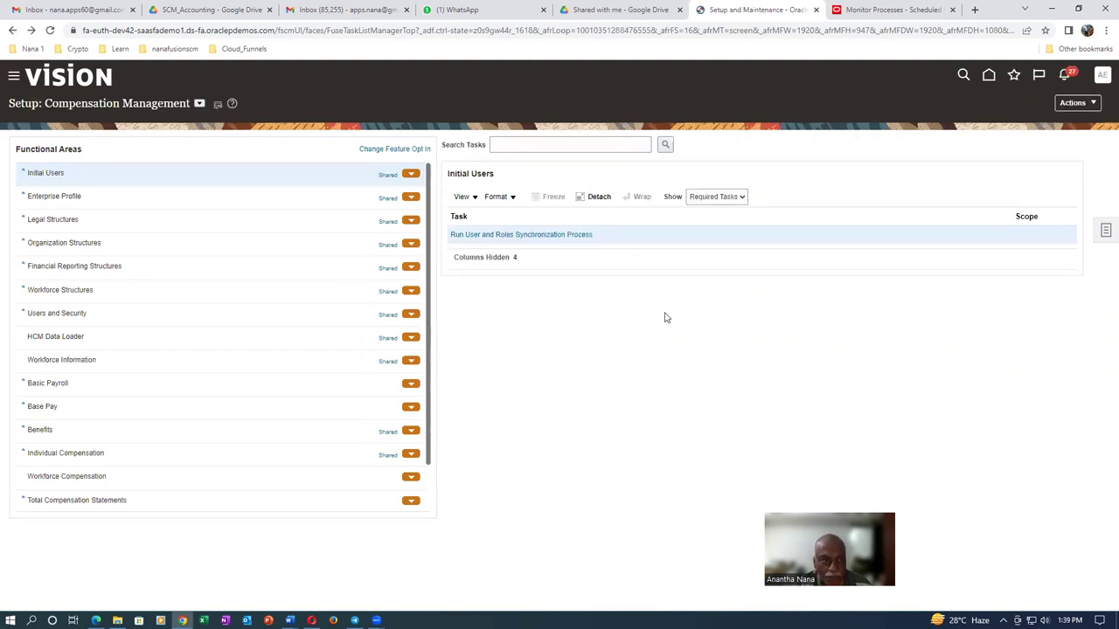
click(1014, 76)
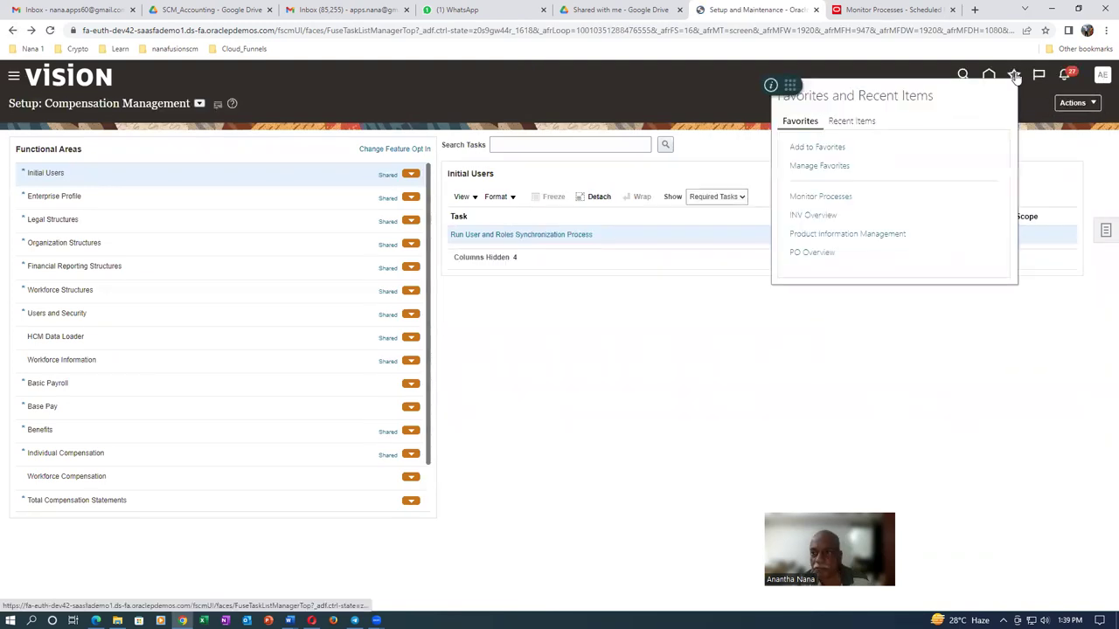
click(805, 255)
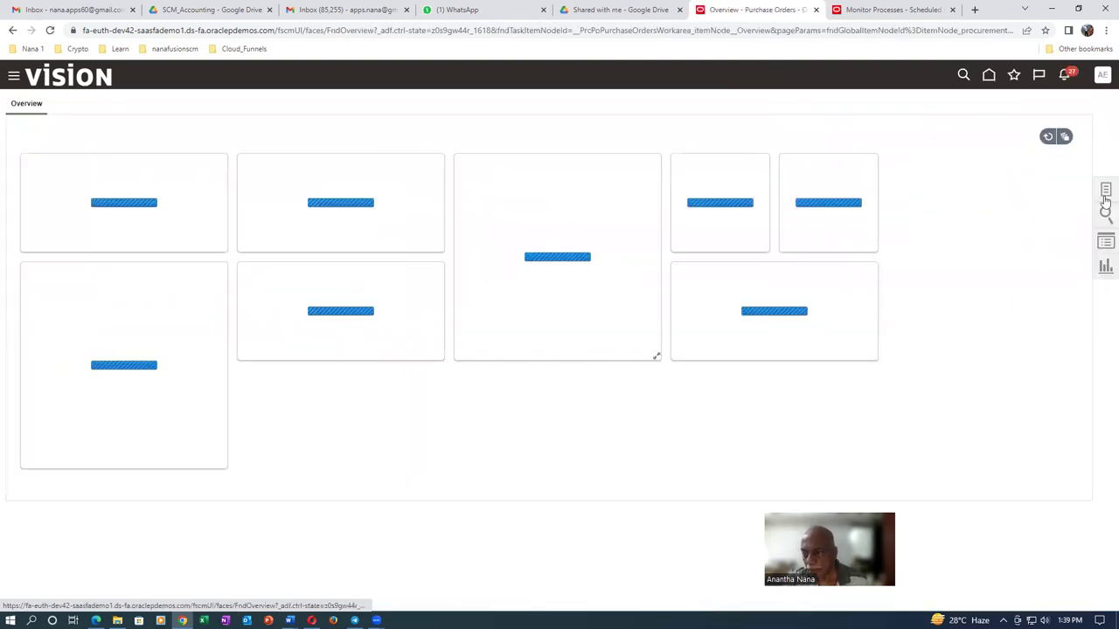
Search Manage Orders again for order 2013 and recheck its approval status until it reads Open
click(1105, 194)
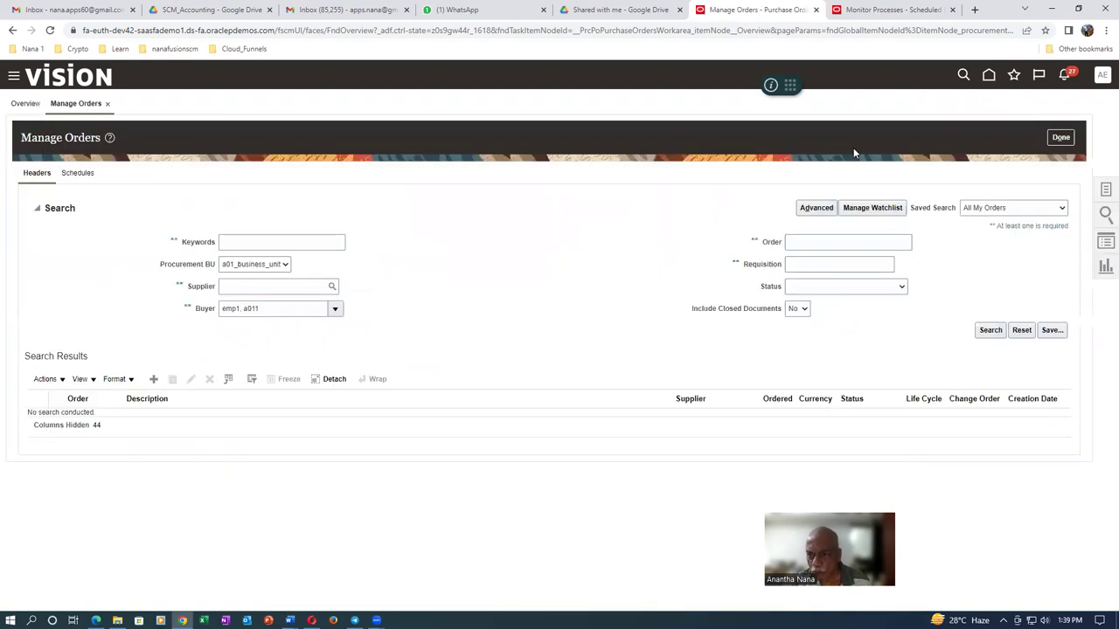
click(830, 243)
text(2013)
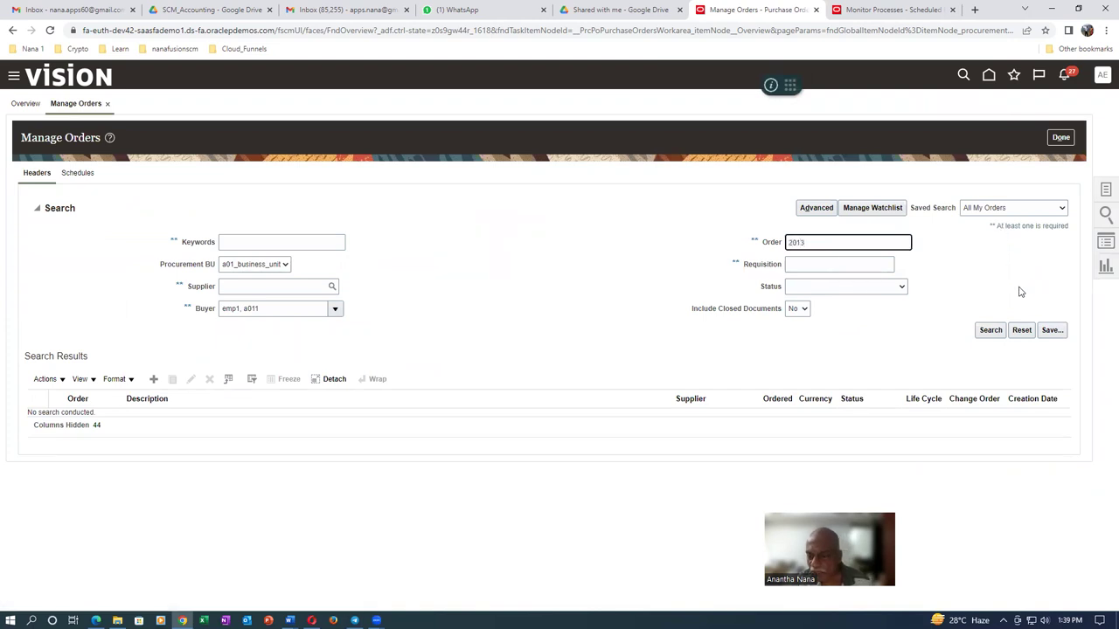
click(992, 332)
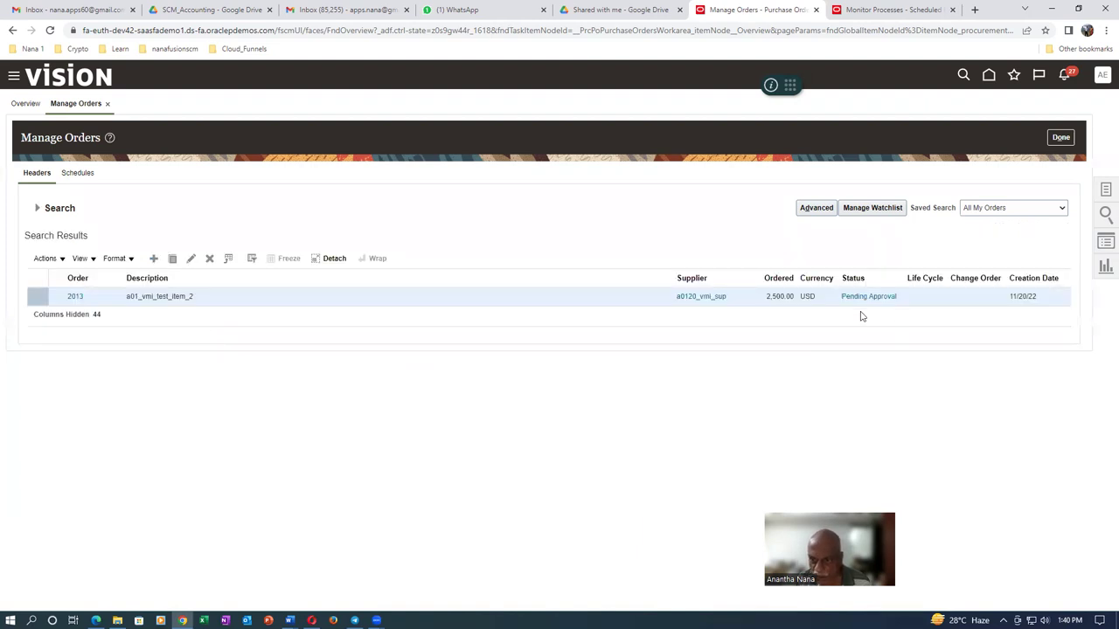
click(869, 300)
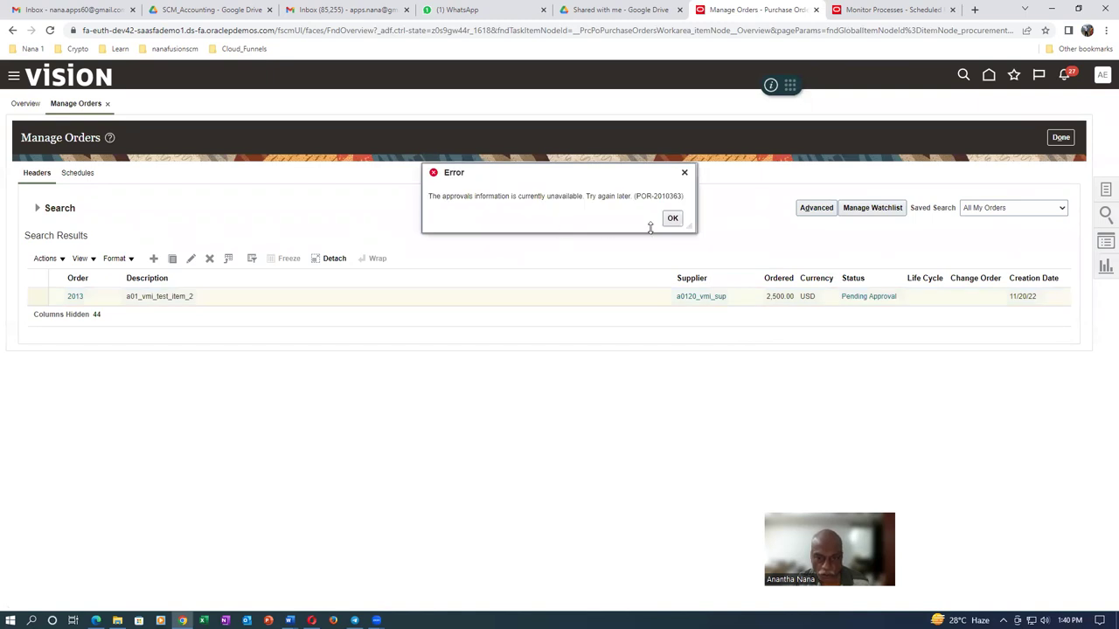
click(671, 219)
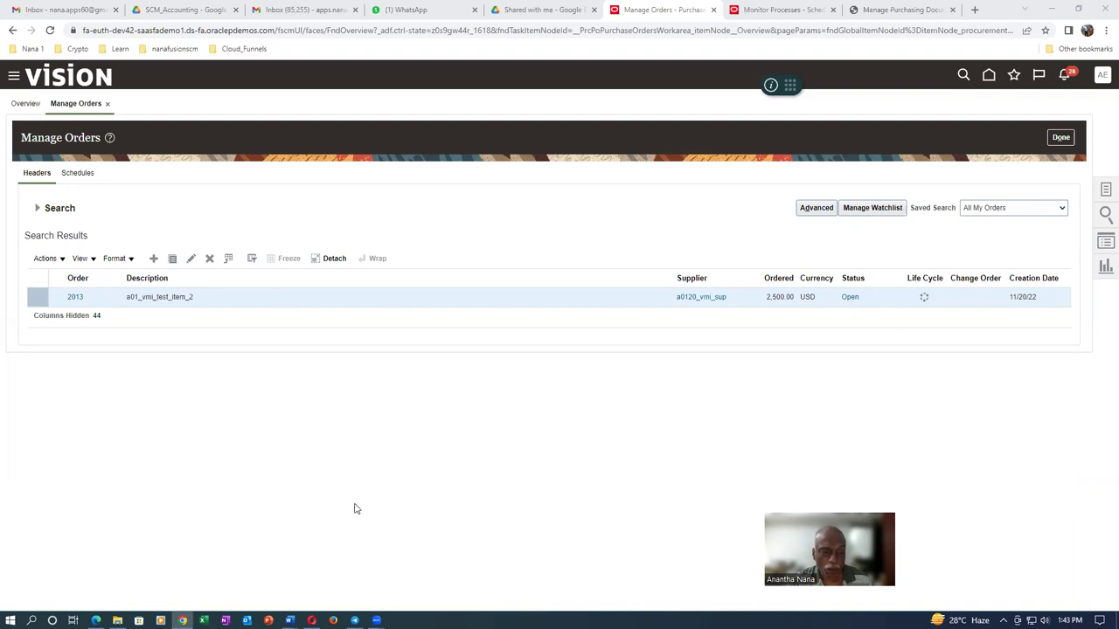
key(alt+Tab)
key(alt+Tab)
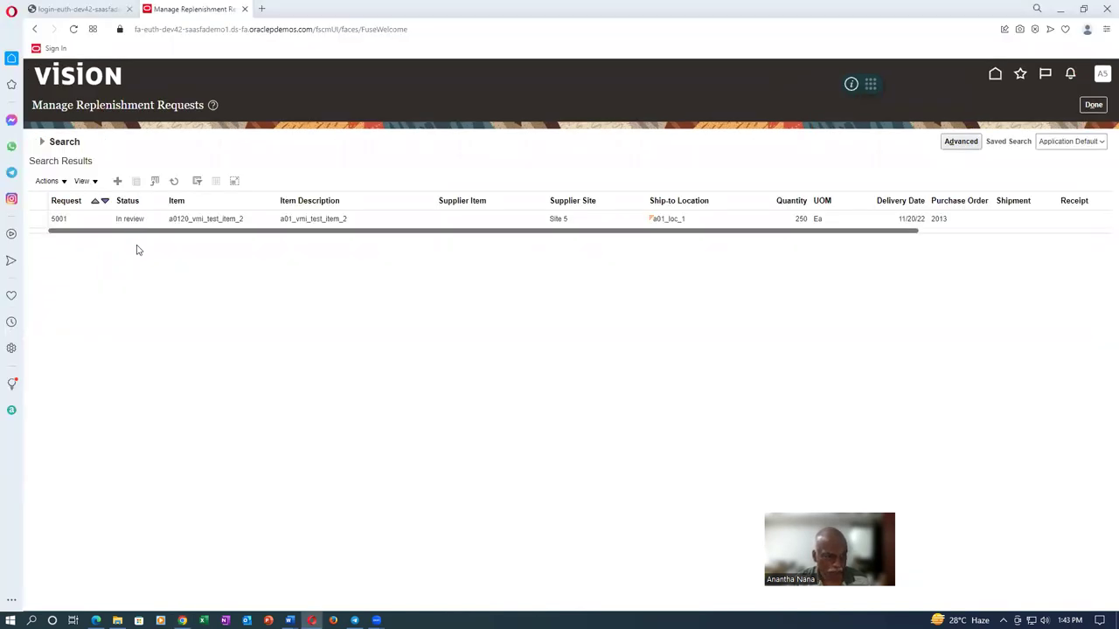
Highlight the Closed status in the VMI replenishment notes
key(alt+Tab)
key(Tab)
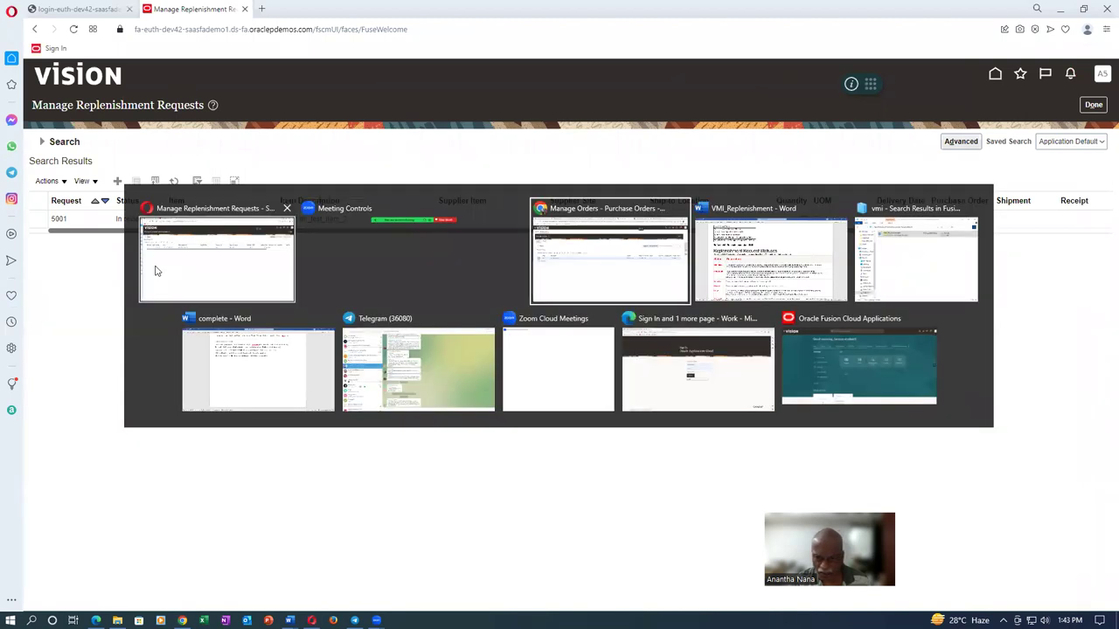
key(Tab)
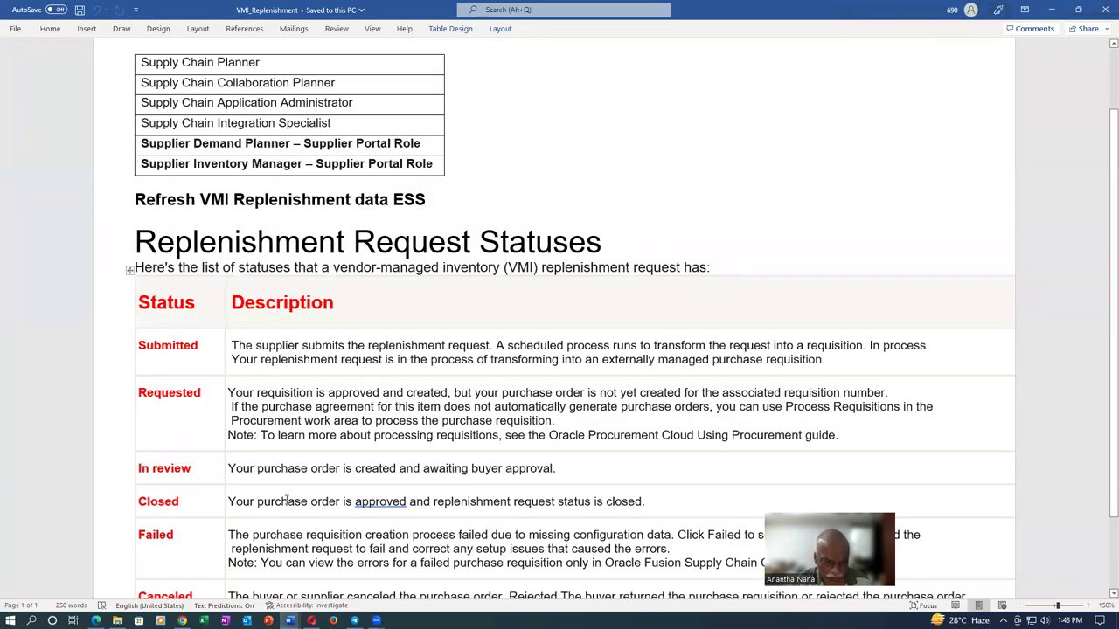
drag(147, 505, 180, 504)
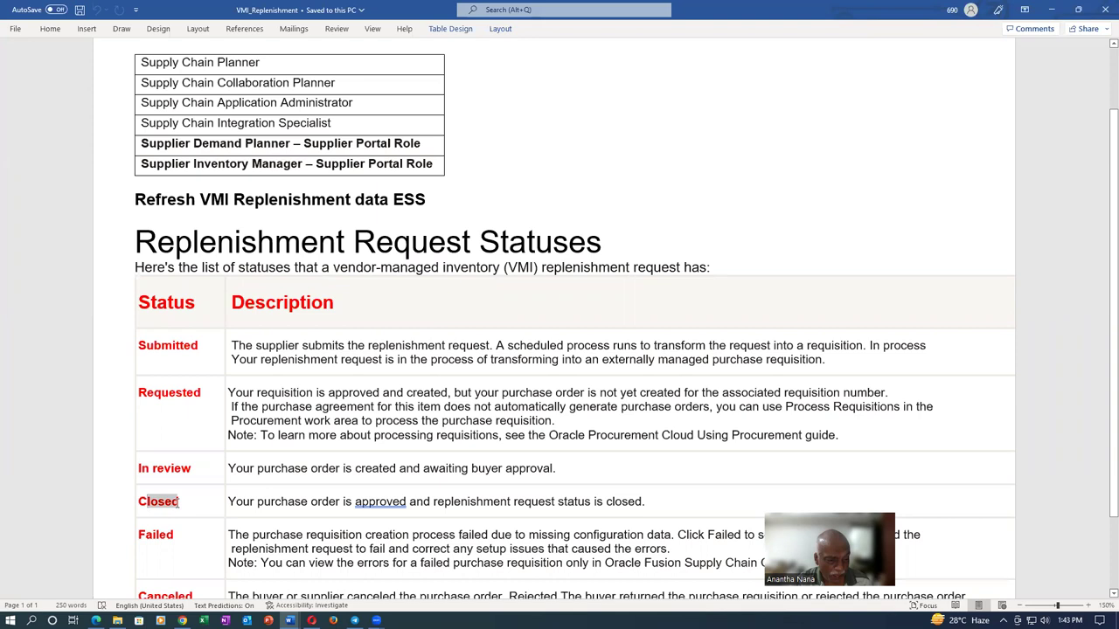
Refresh the replenishment results to show request 5001 Closed, then leave for the portal overview
key(alt+Tab)
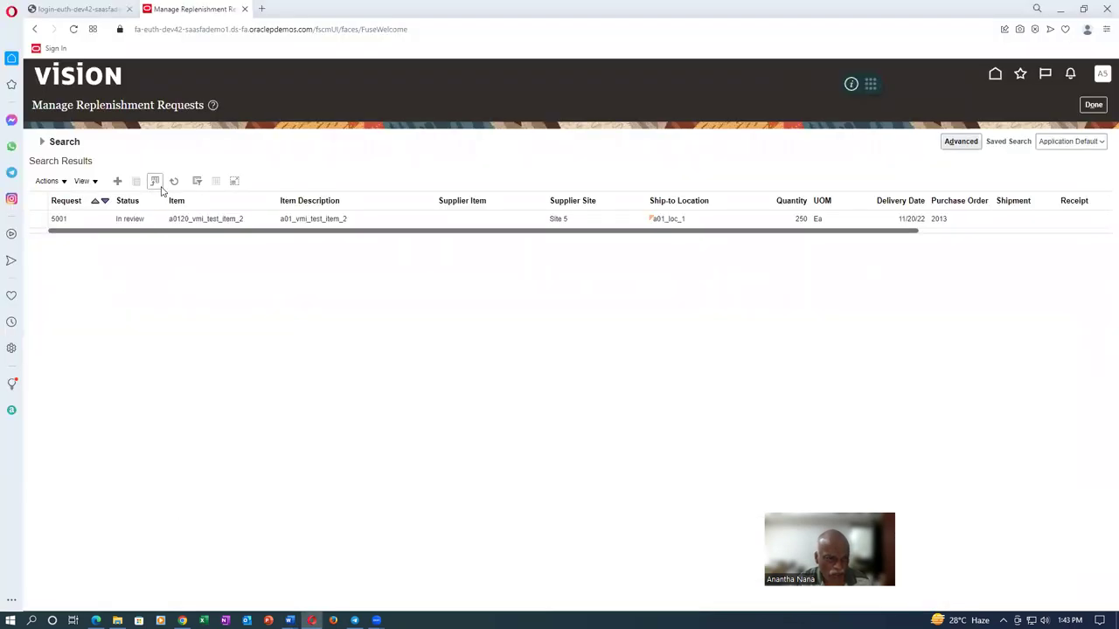
click(173, 181)
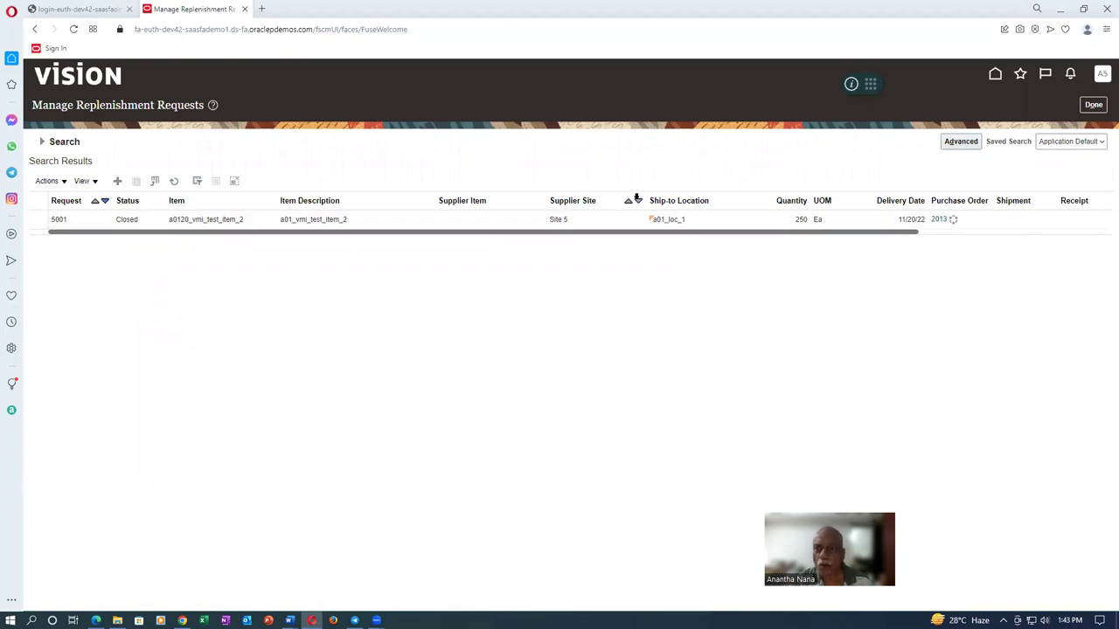
click(1090, 108)
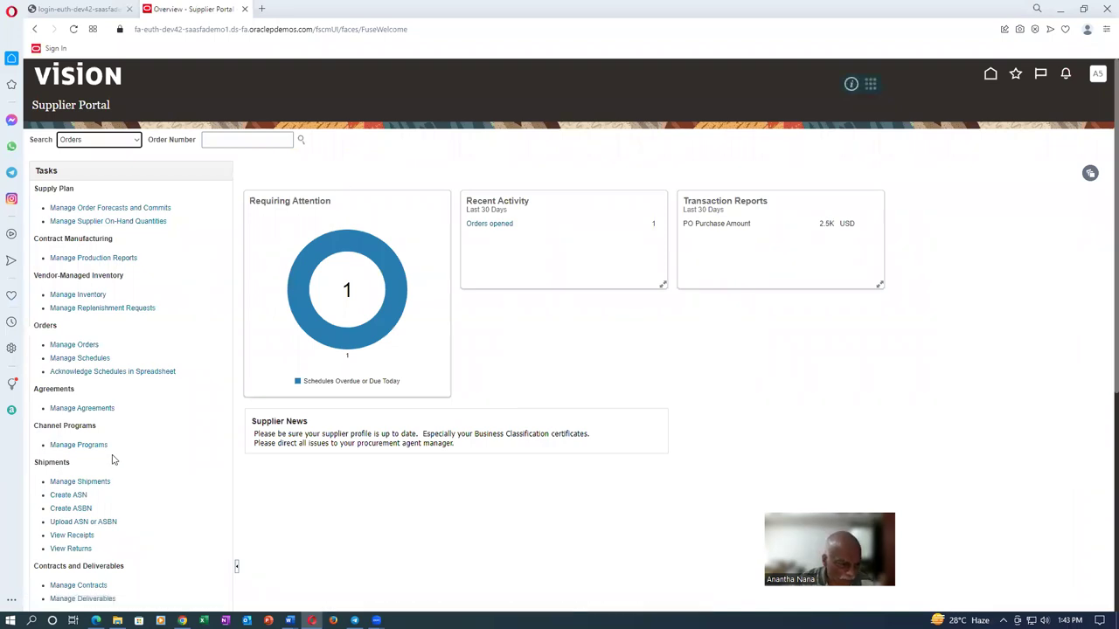
Search the supplier's orders in Manage Orders and open order 2013
click(74, 346)
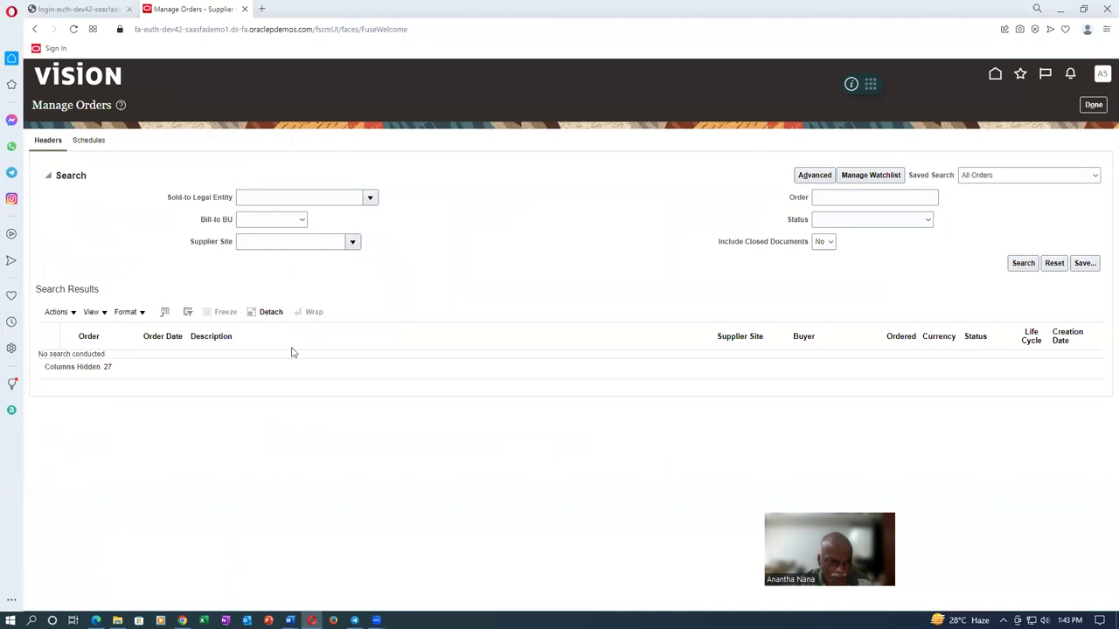
click(1025, 264)
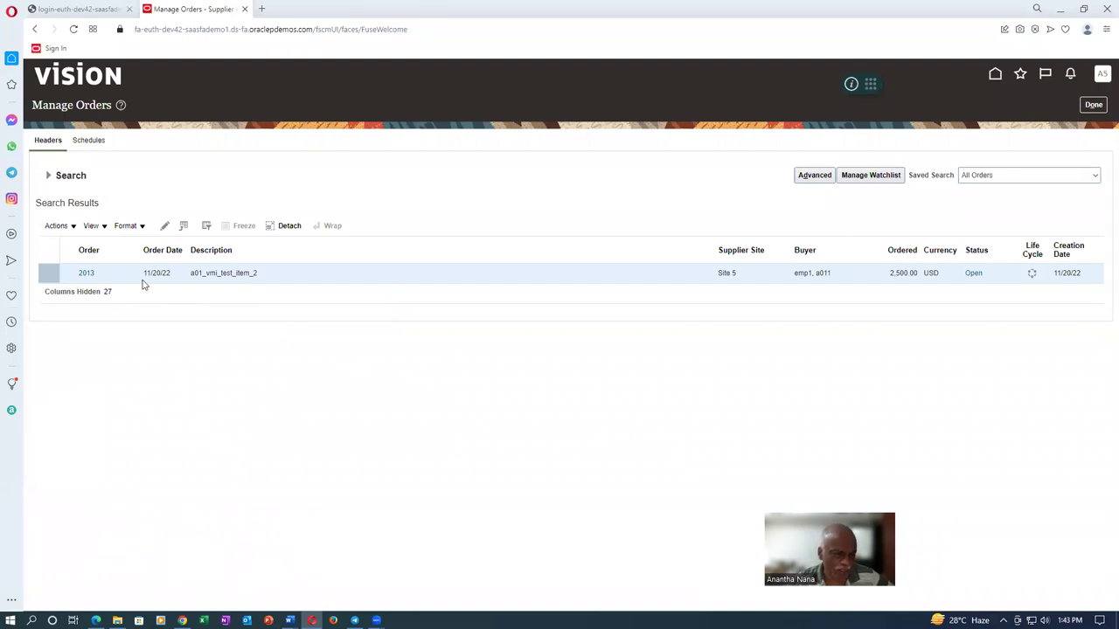
click(86, 274)
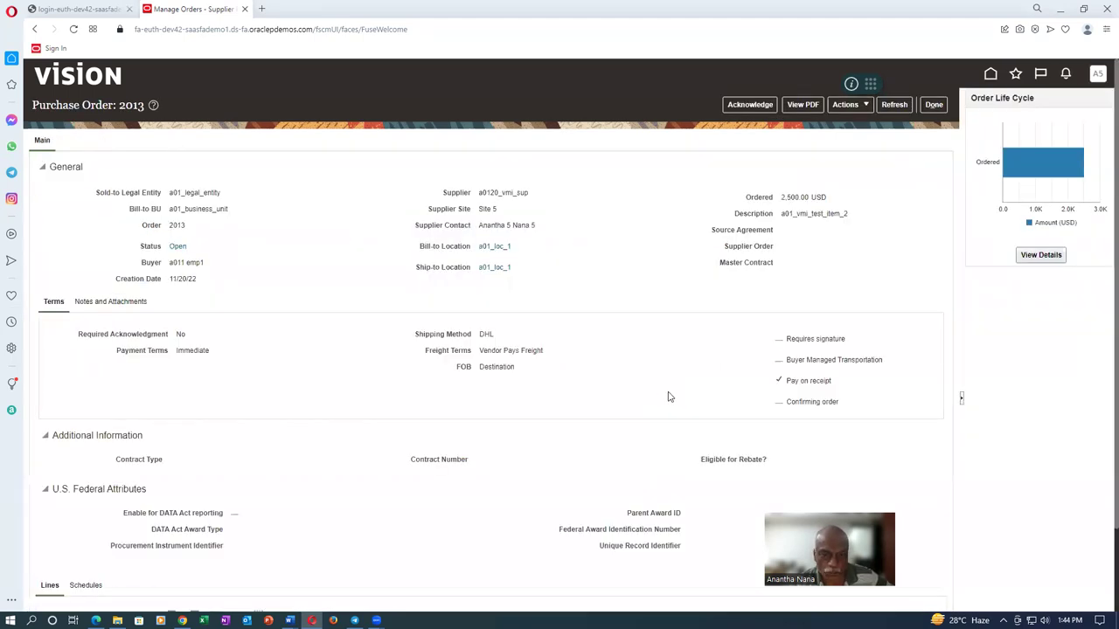
Review order 2013's schedules, then close the order and order search to reach the overview
scroll(395, 281, down, 2)
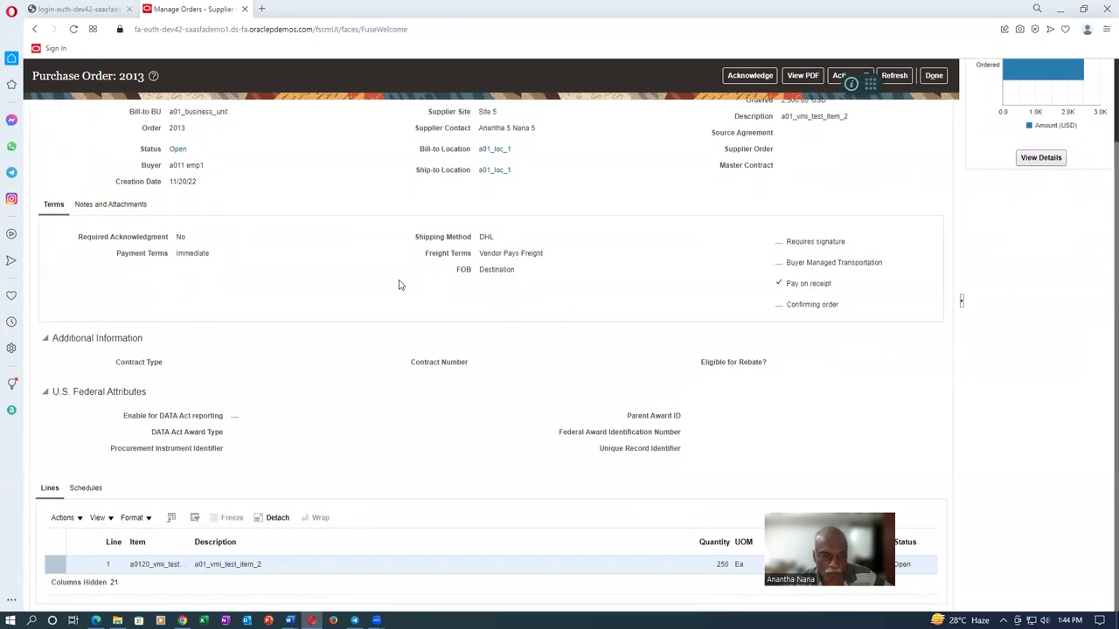
click(88, 488)
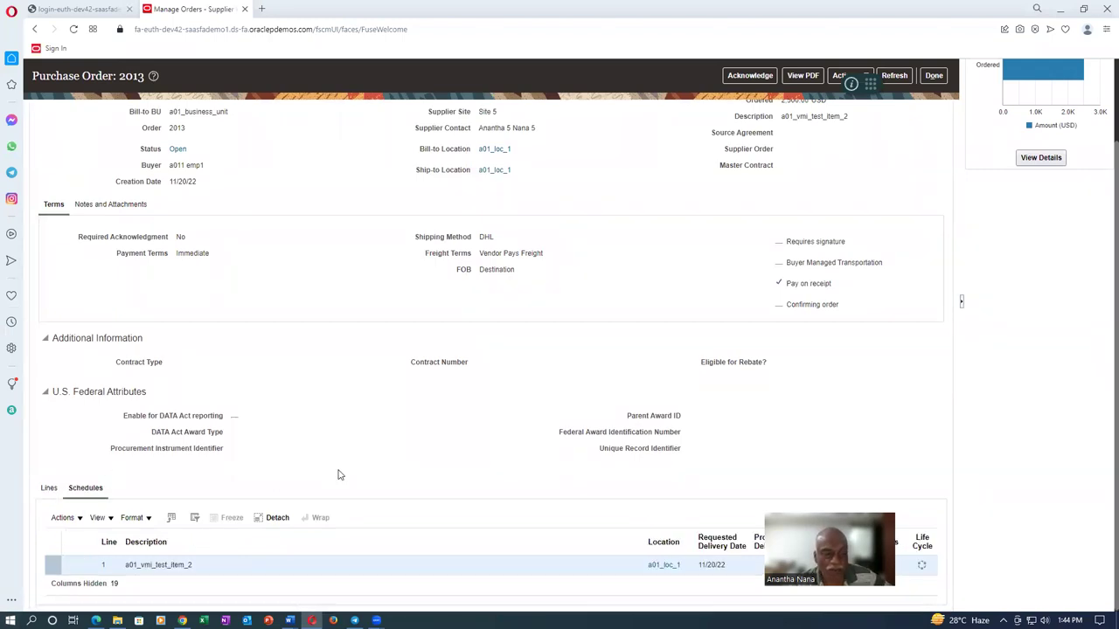
click(935, 76)
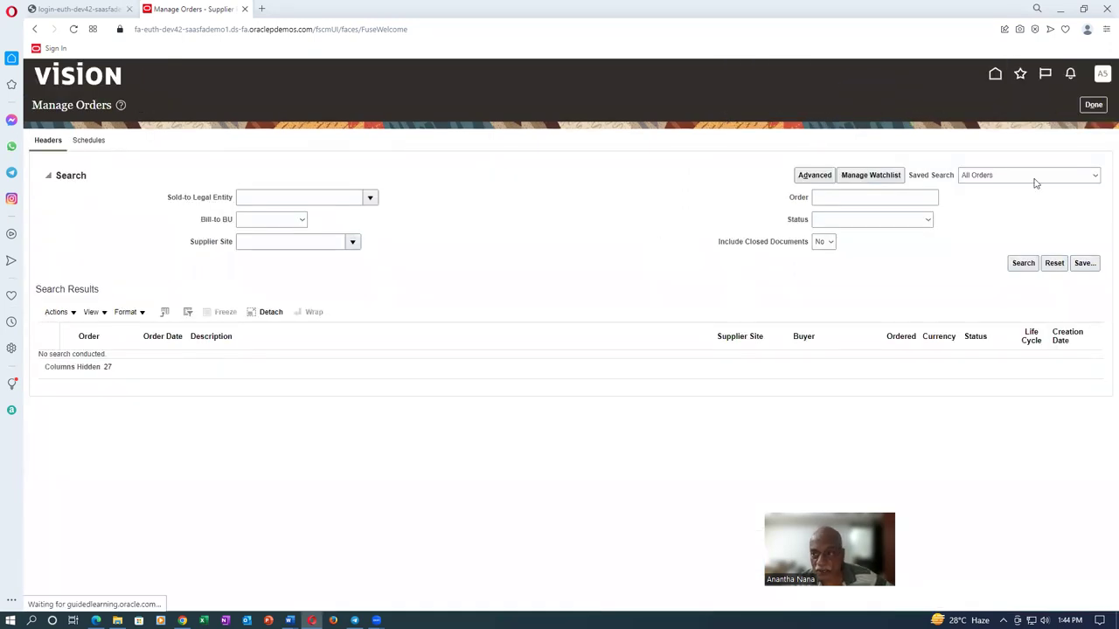
click(1093, 106)
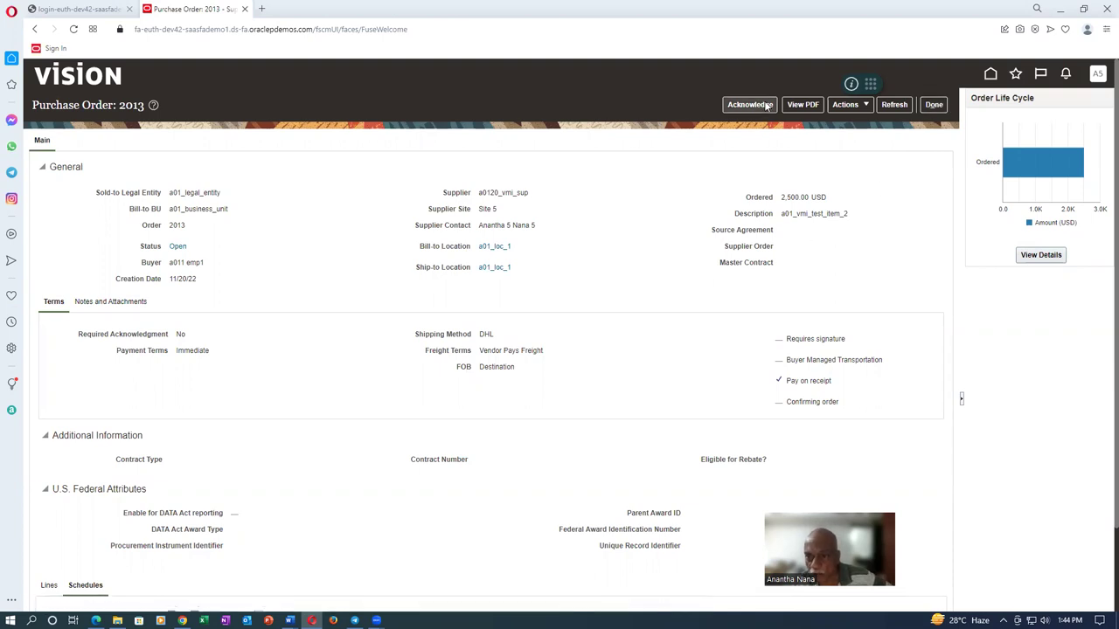
click(933, 104)
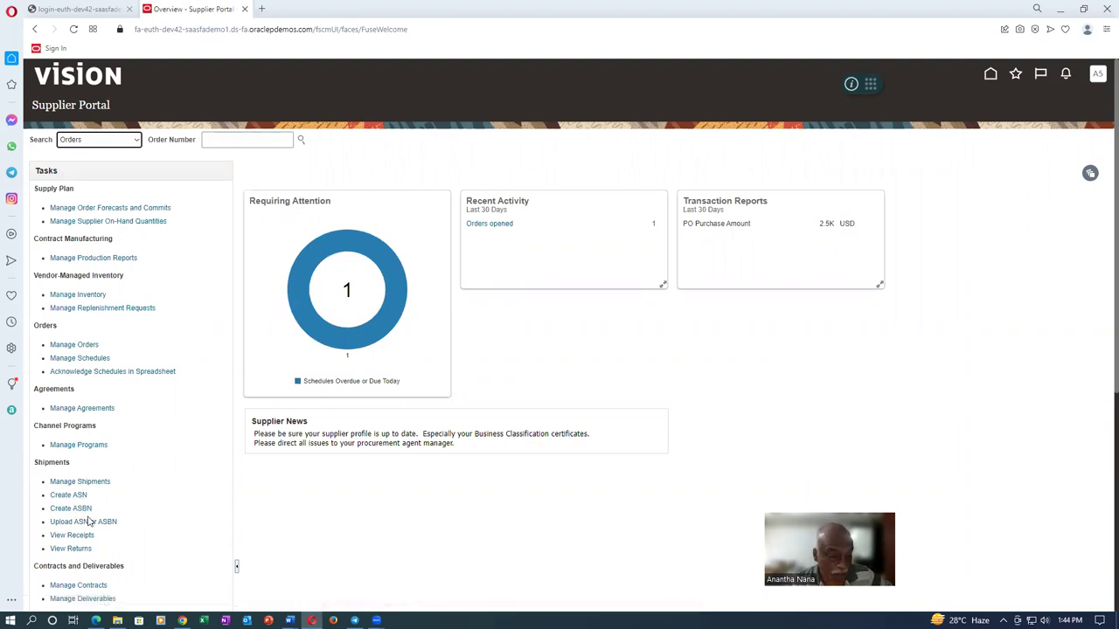
Search shippable schedules for PO 2013, select its line, and create an ASN for it
click(70, 495)
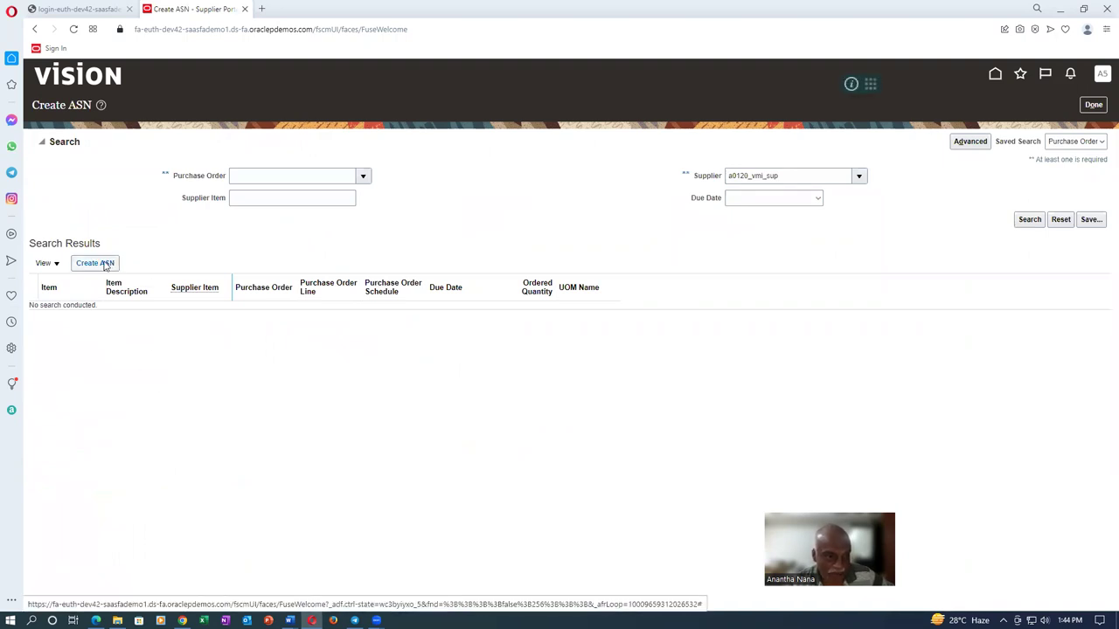
click(279, 178)
key(Tab)
click(1023, 220)
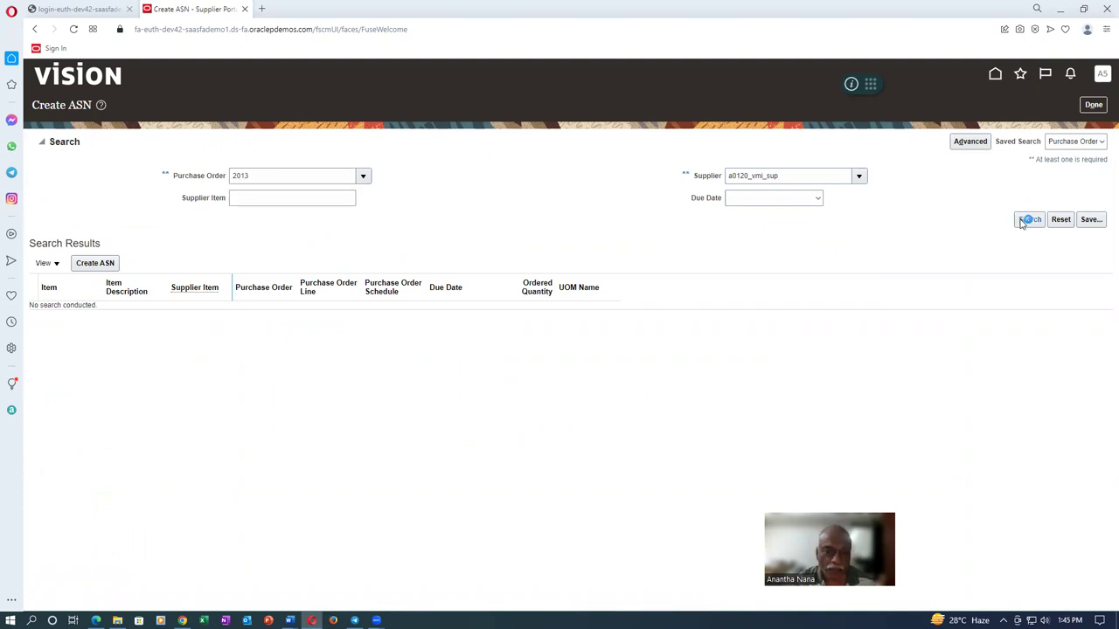
click(178, 237)
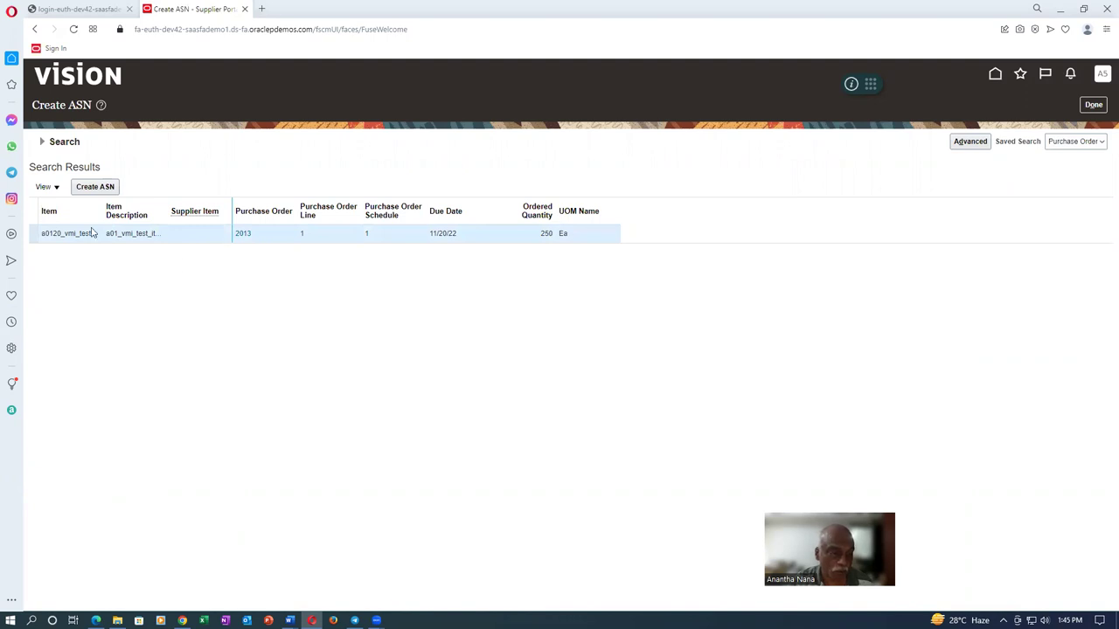
click(101, 187)
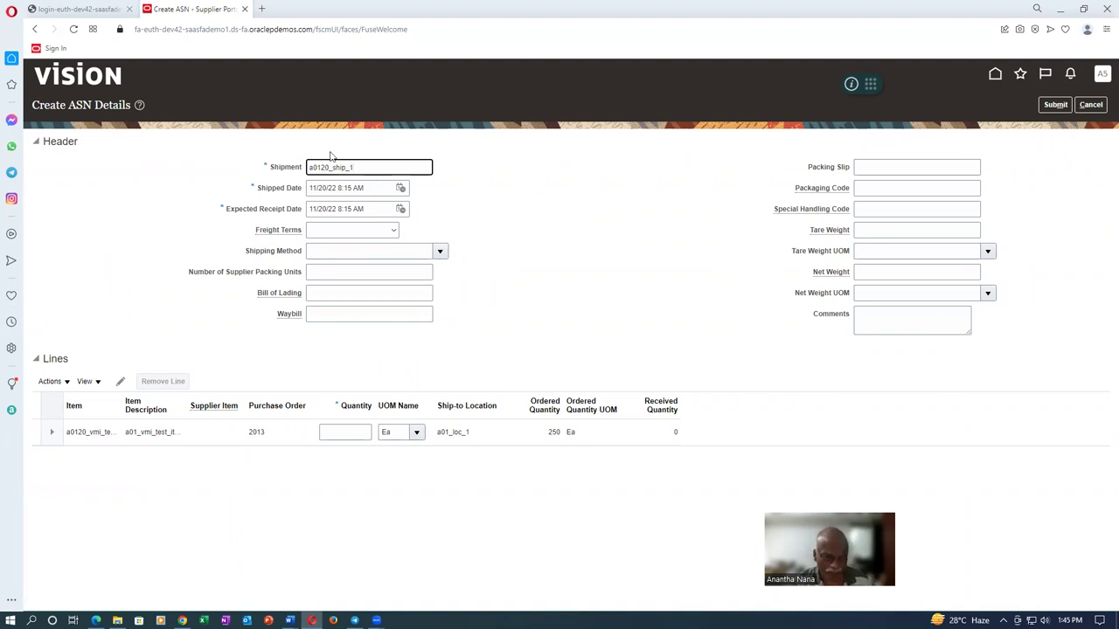
Set freight terms to Buyer pays freight and check the empty shipping method list
click(368, 233)
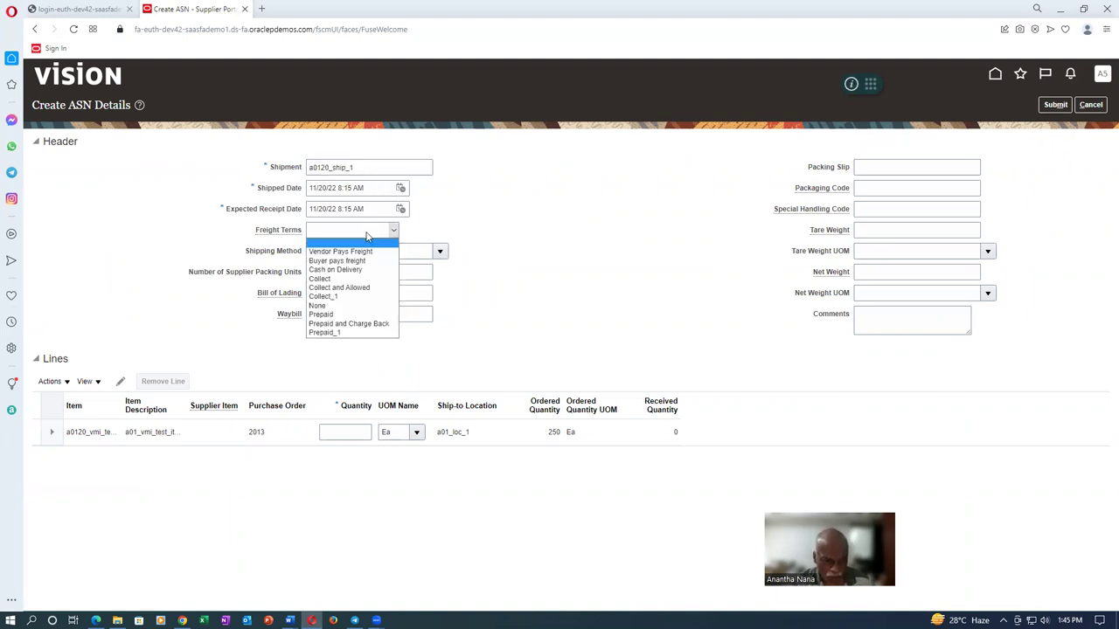
click(367, 260)
click(399, 251)
click(439, 252)
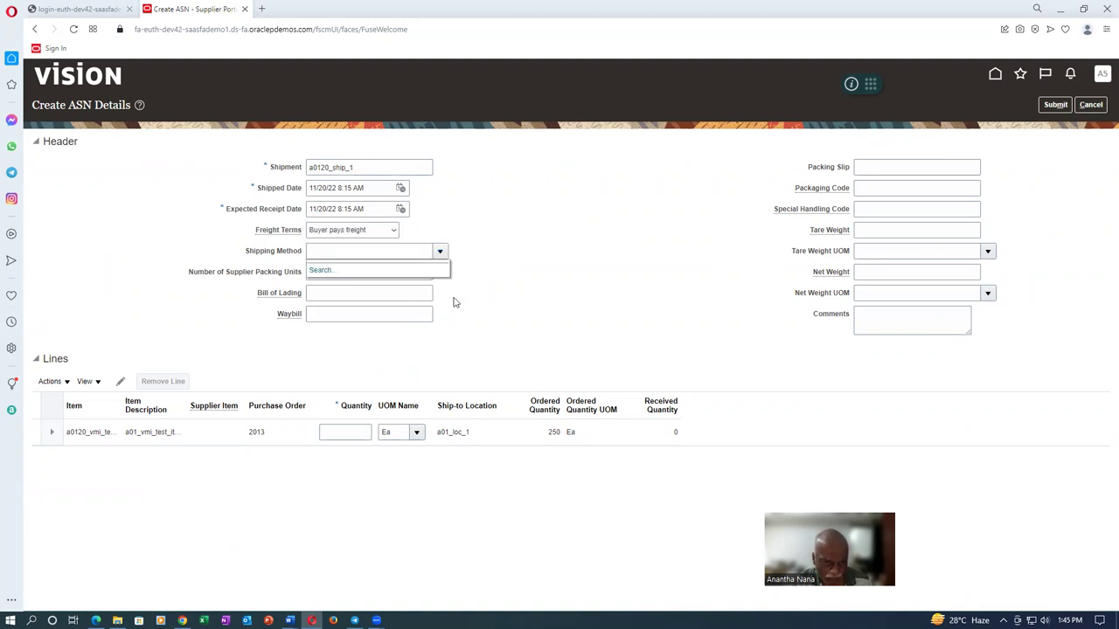
click(426, 337)
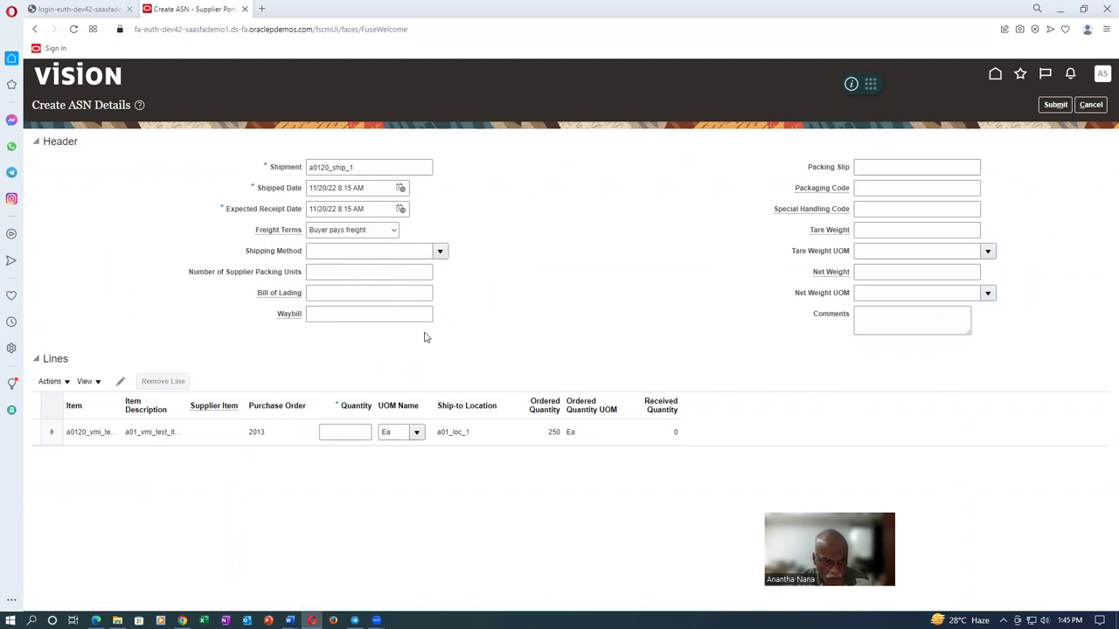
Enter bill of lading 457654, waybill 67867, packing slip 1234 and packaging code 87867
click(328, 273)
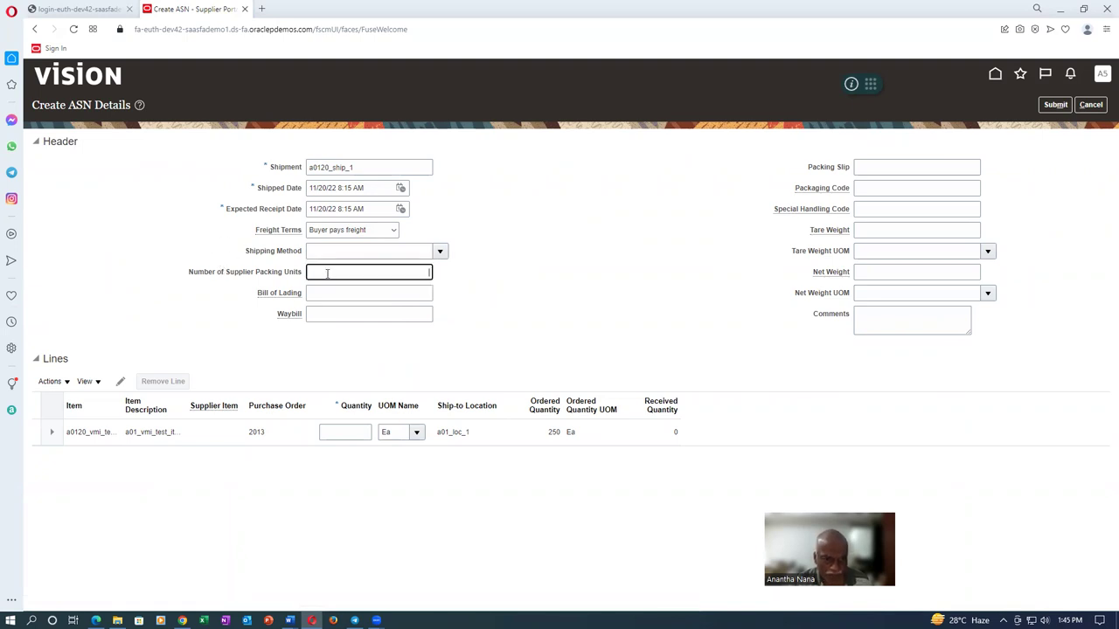
click(331, 296)
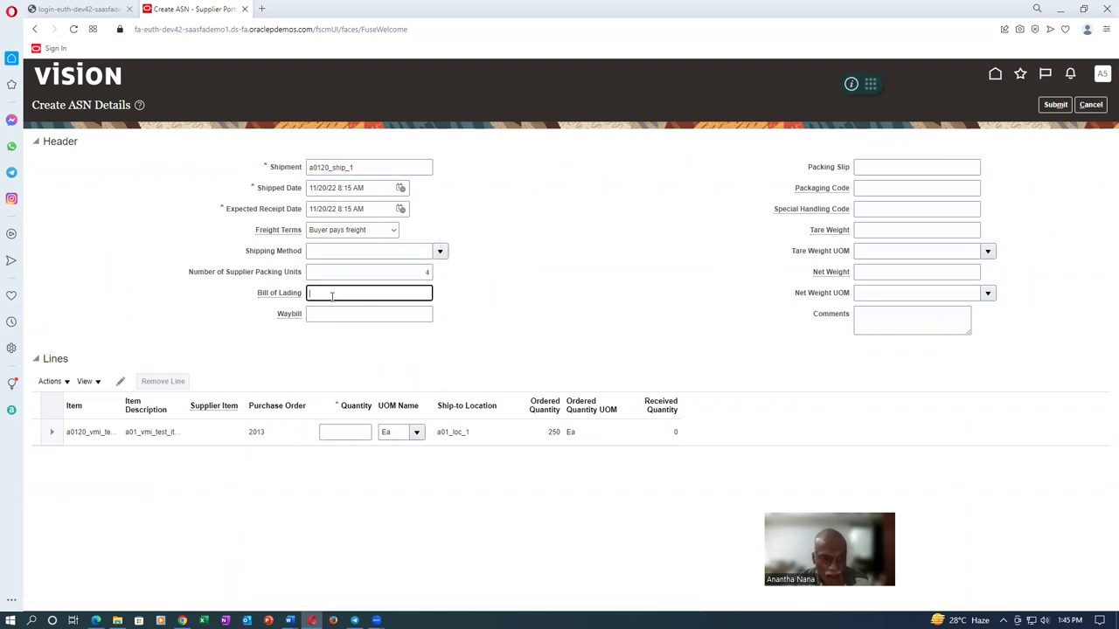
text(457654)
click(360, 317)
text(67867)
click(872, 169)
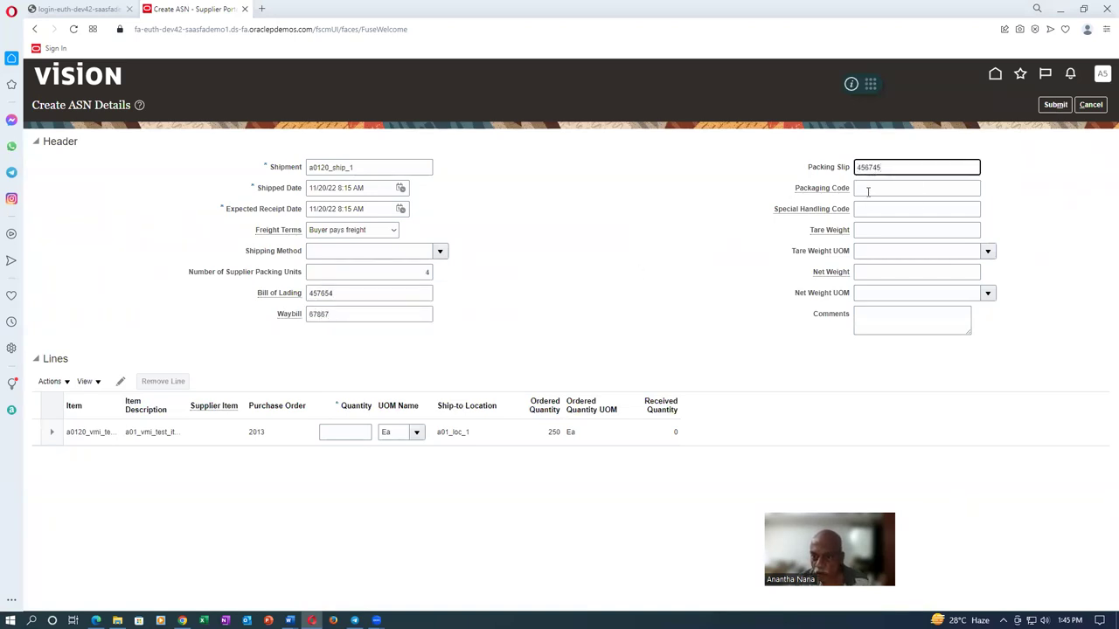
click(869, 191)
double_click(892, 167)
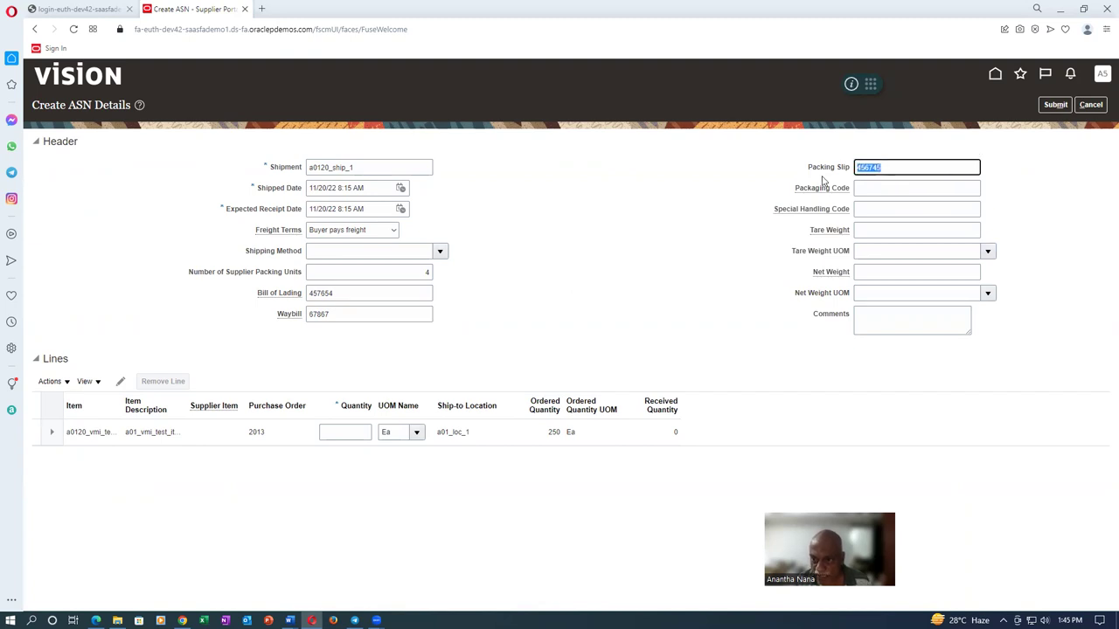
text(12345)
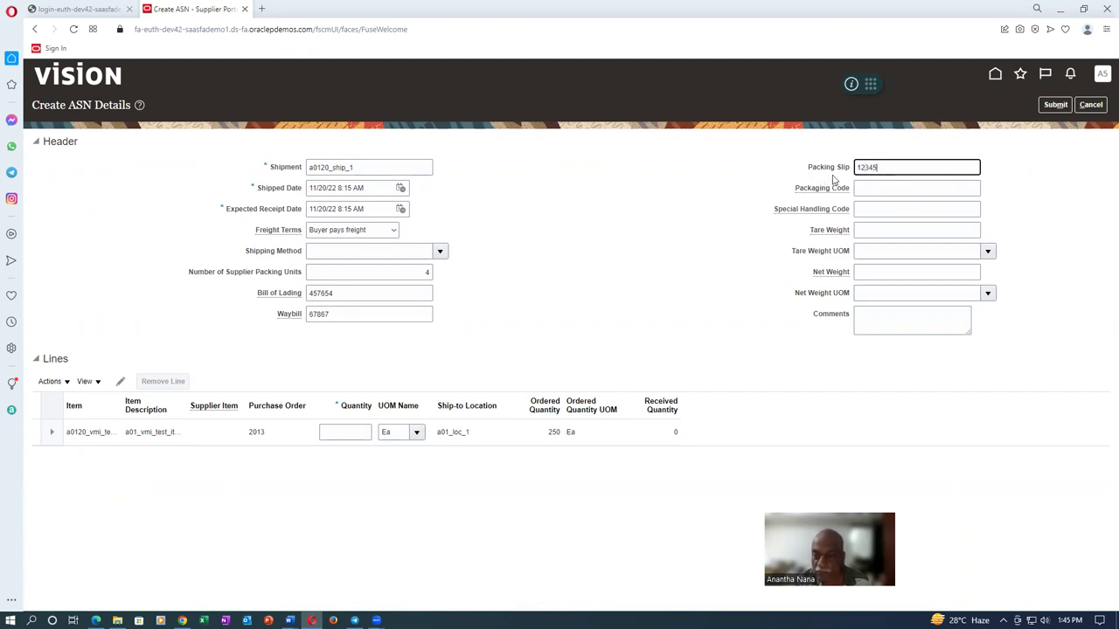
click(887, 189)
text(87867)
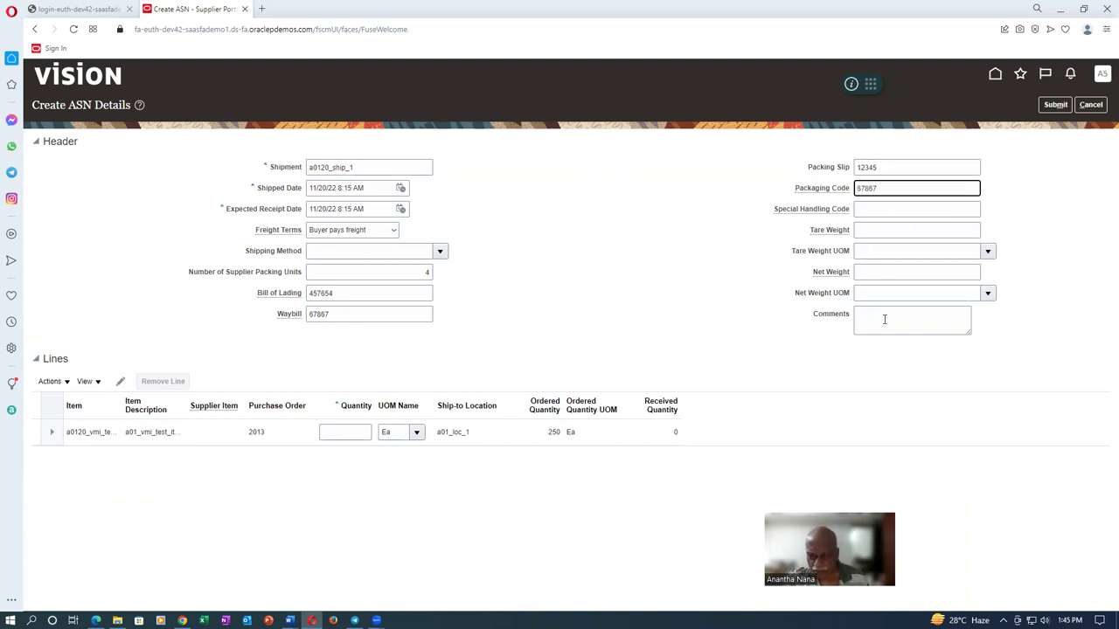
Ship 100 Ea on the line, then submit ASN a0120_ship_1 and close the ASN pages
click(327, 432)
text(100)
key(Tab)
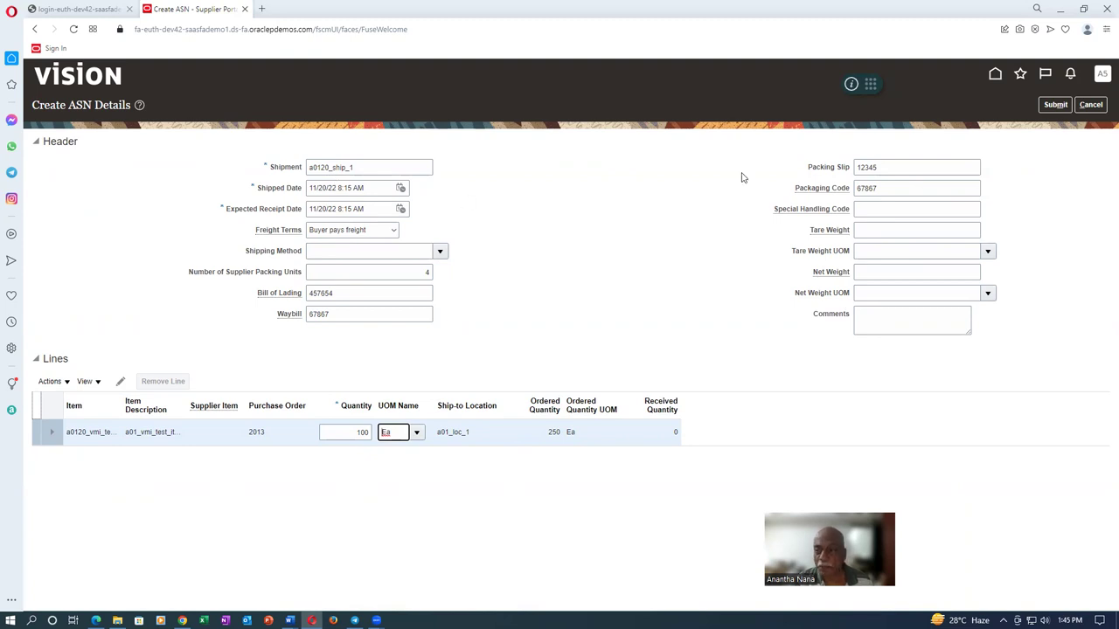
click(1054, 106)
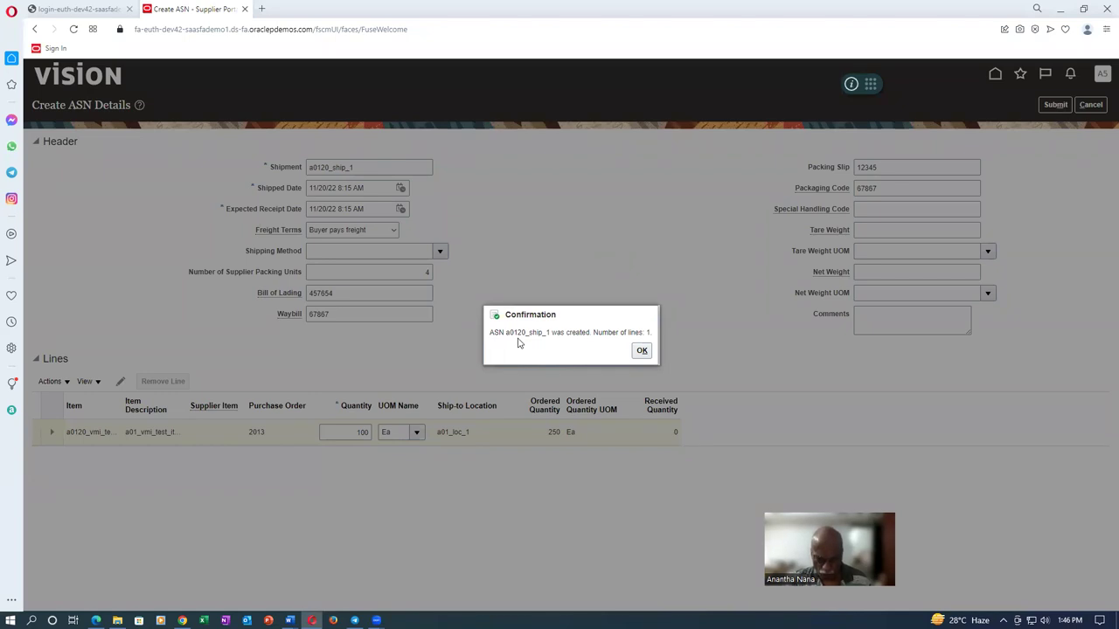
click(641, 350)
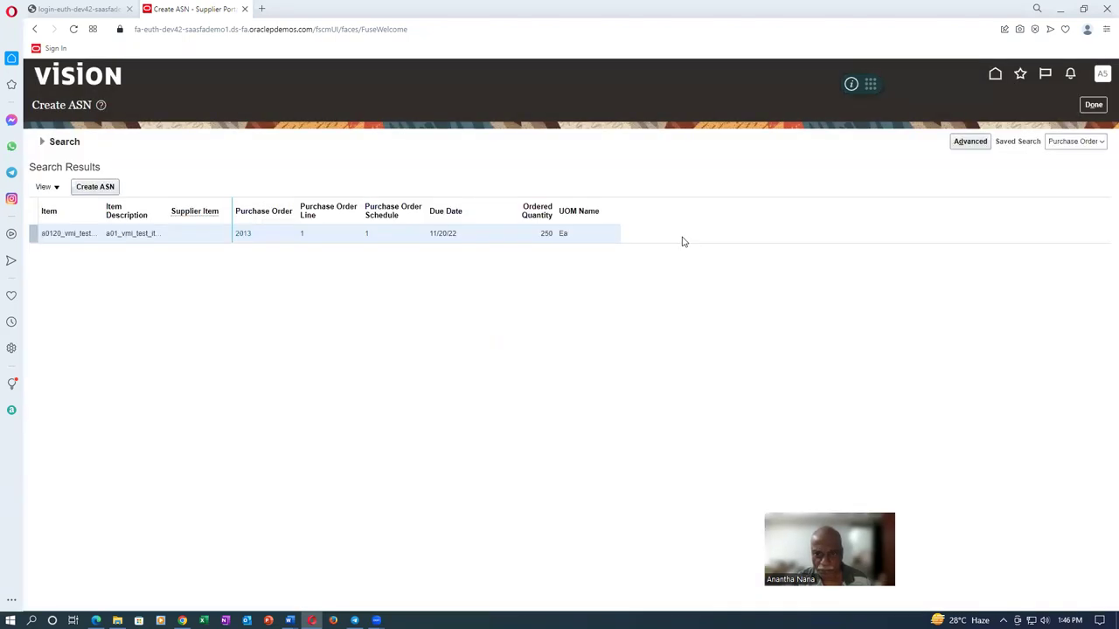
click(1093, 105)
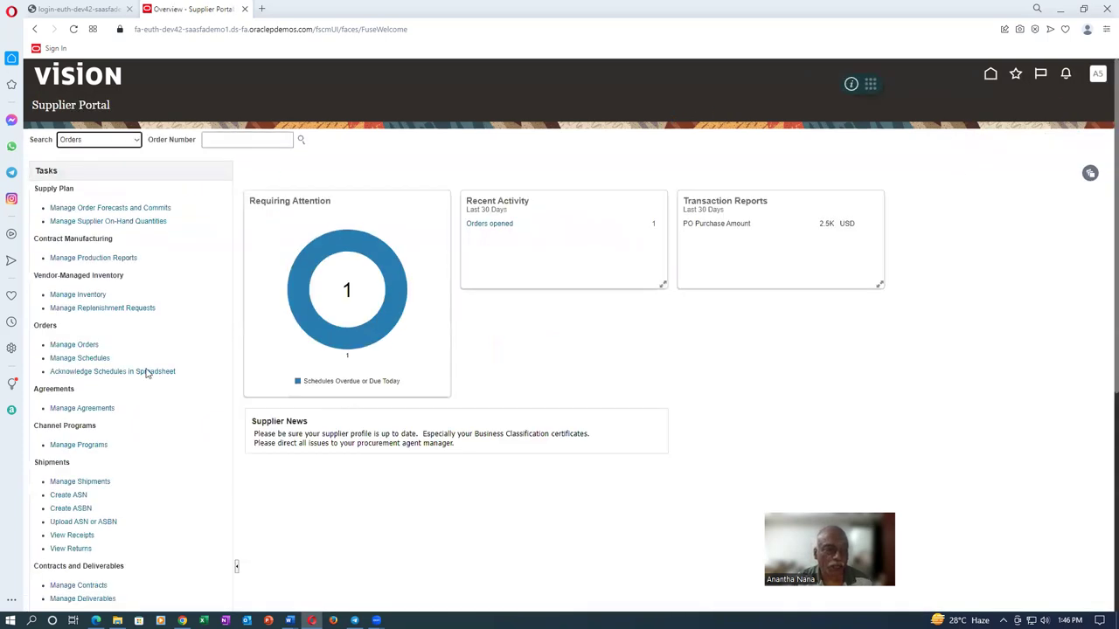
click(67, 294)
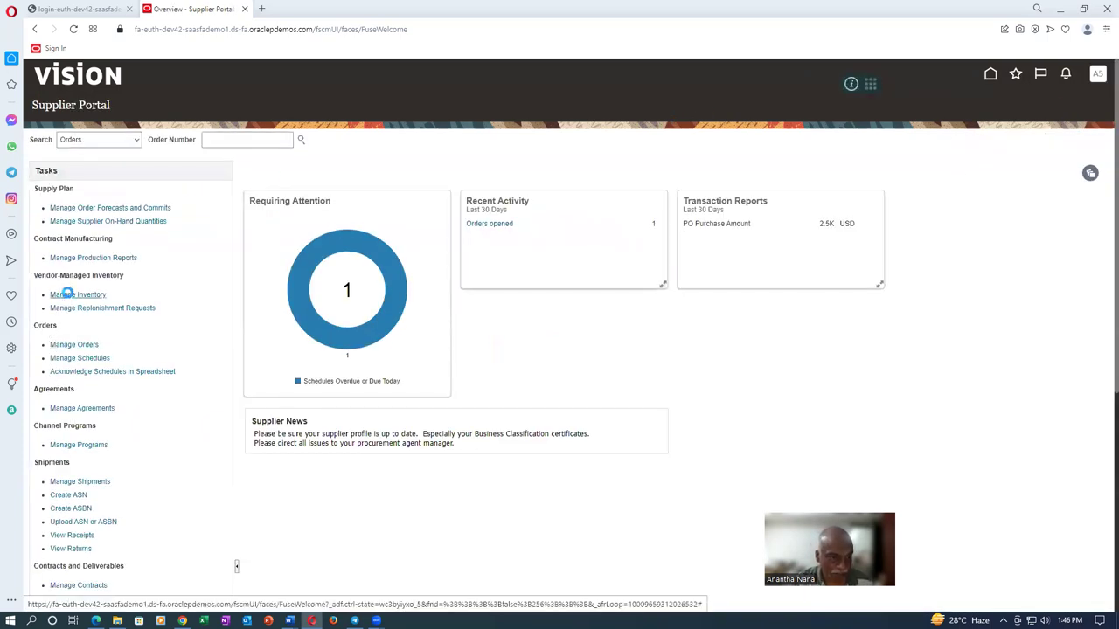
click(135, 165)
text(a012)
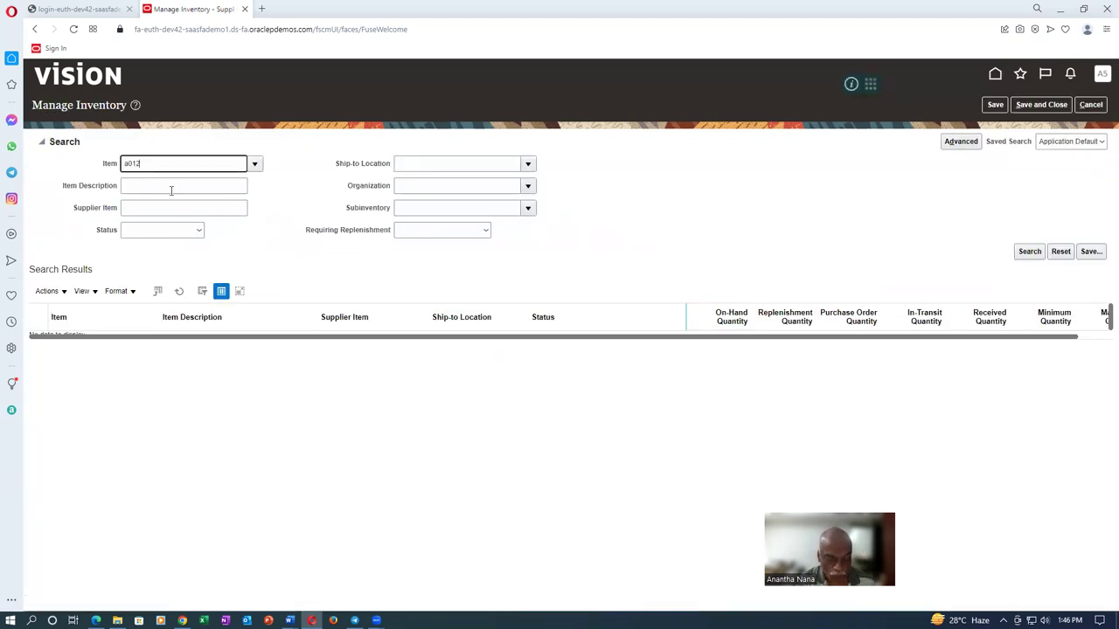
text(0)
click(171, 190)
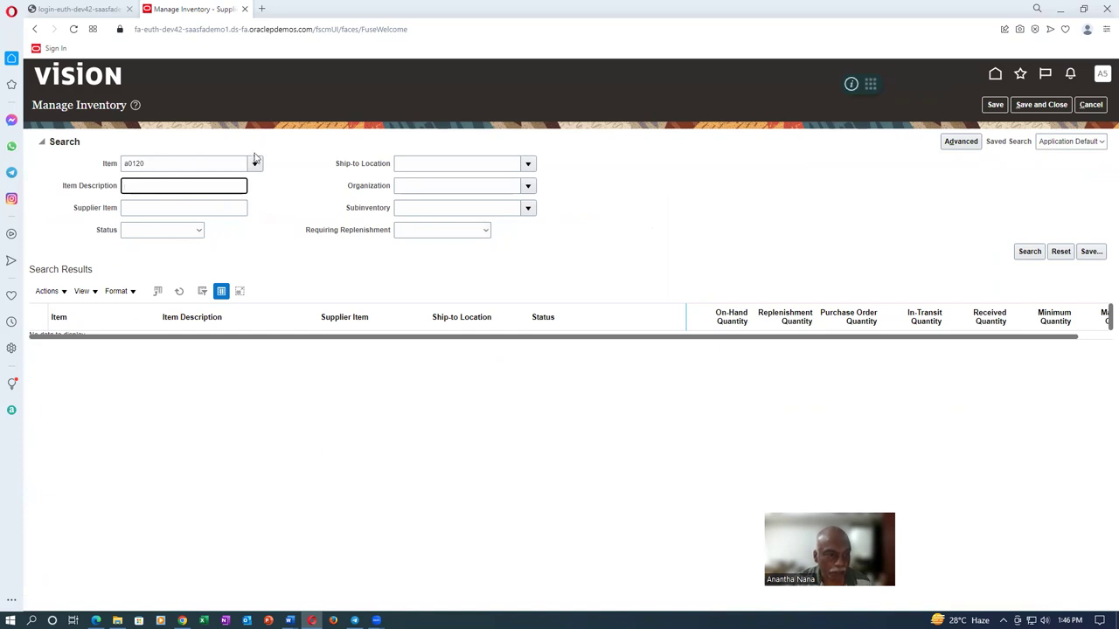
click(255, 163)
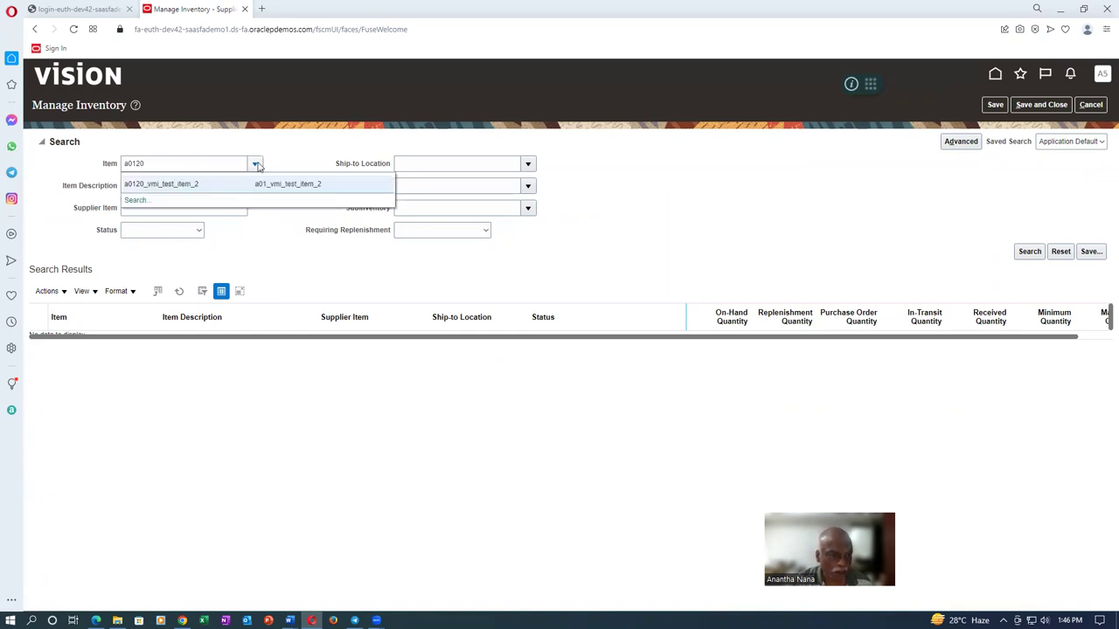
text(_vmi_test_item_2)
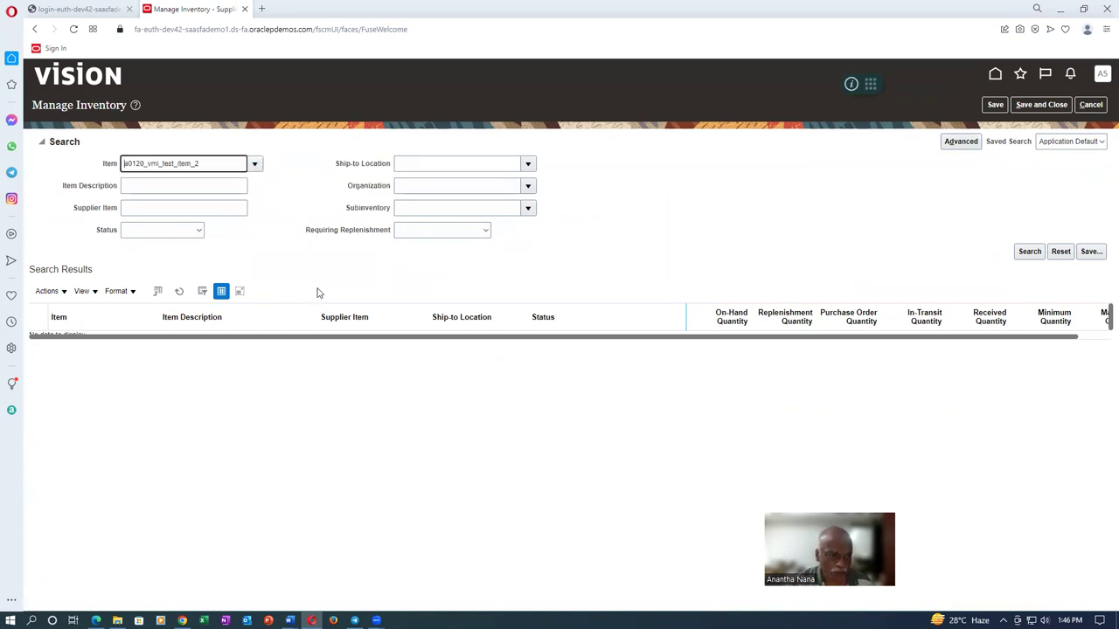
click(1032, 252)
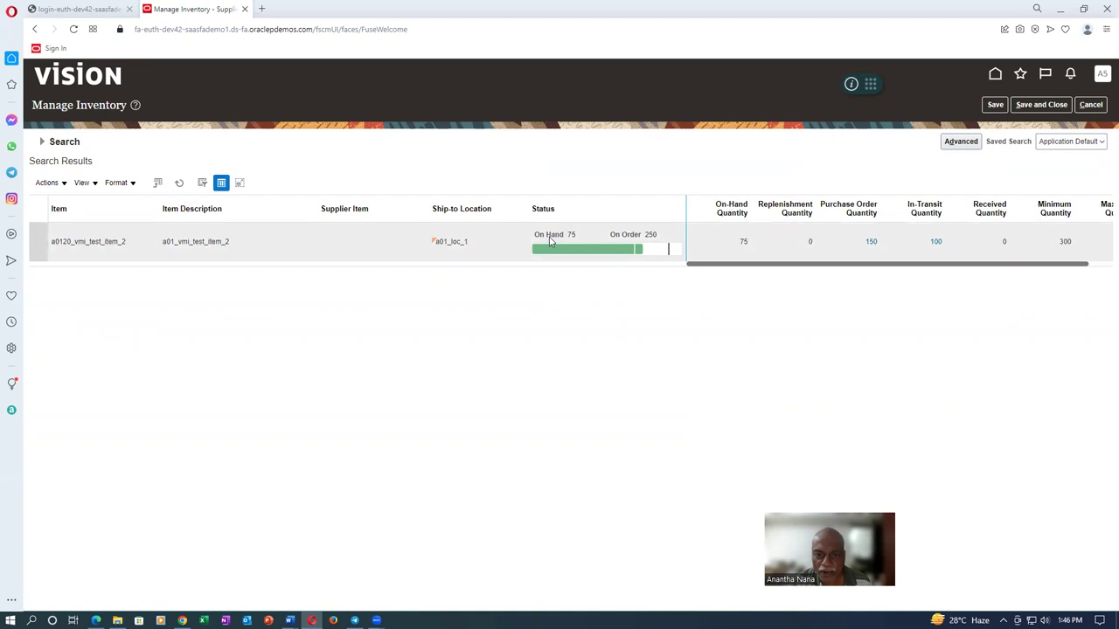
mouse_move(627, 250)
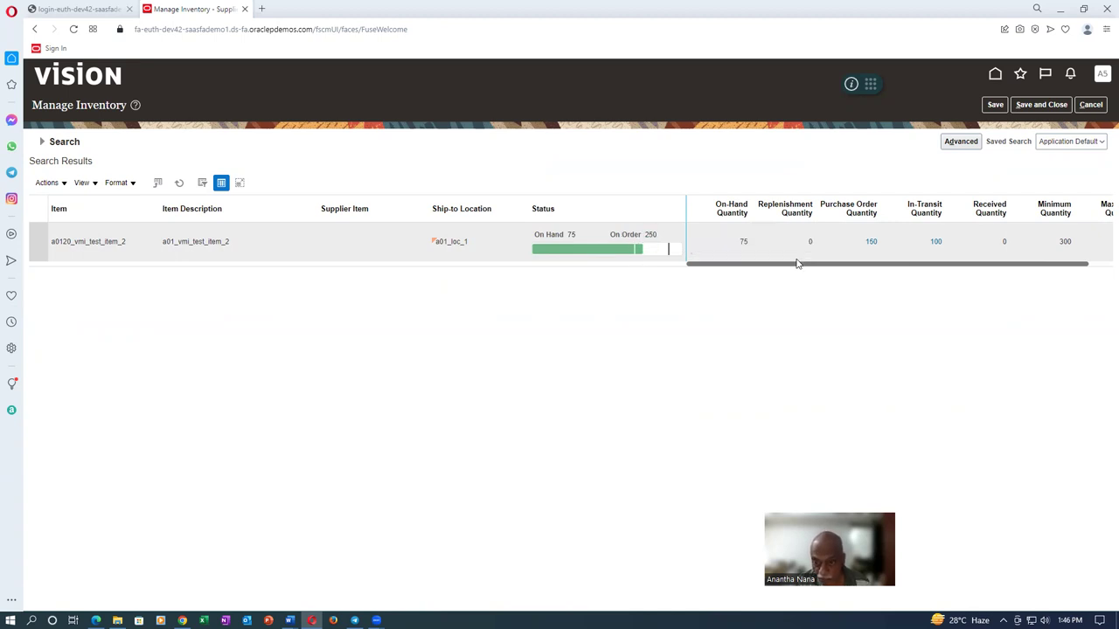
drag(796, 264, 849, 266)
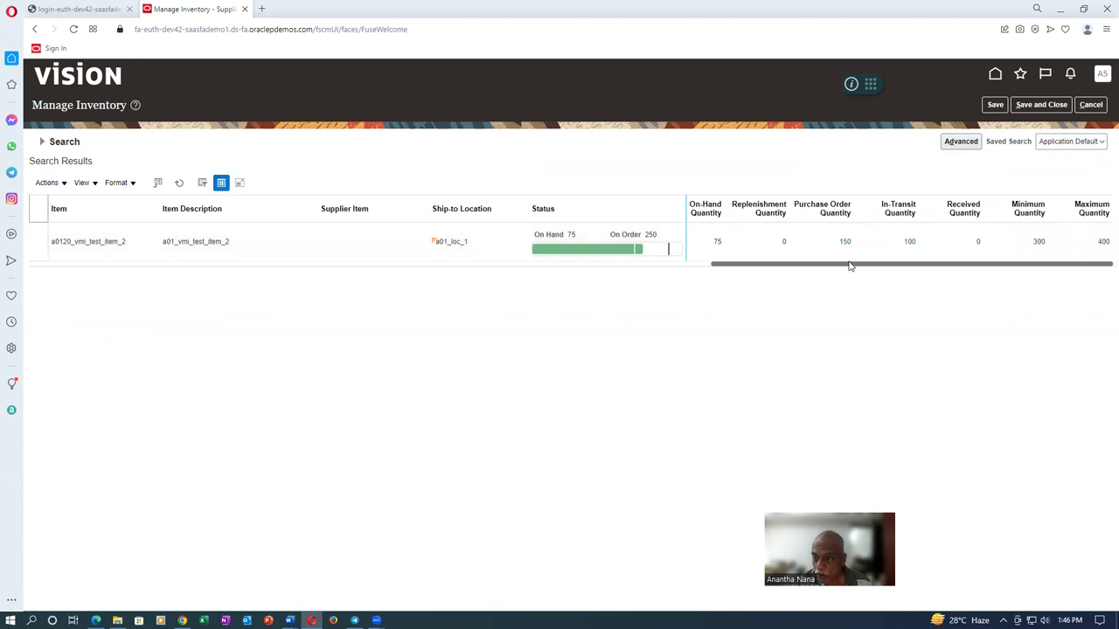
mouse_move(673, 249)
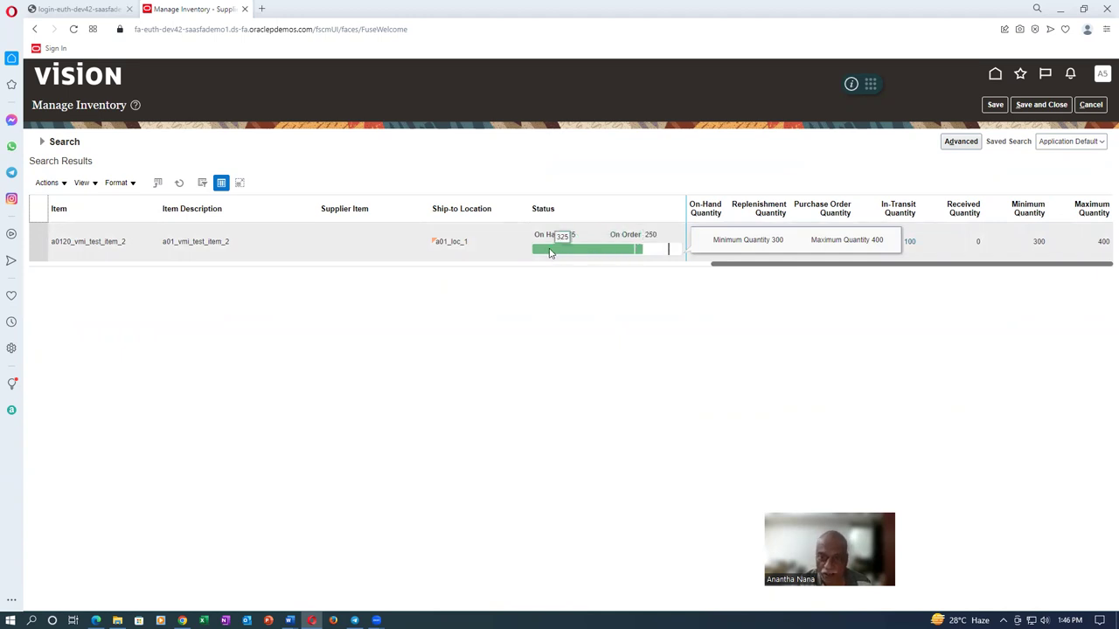
click(38, 246)
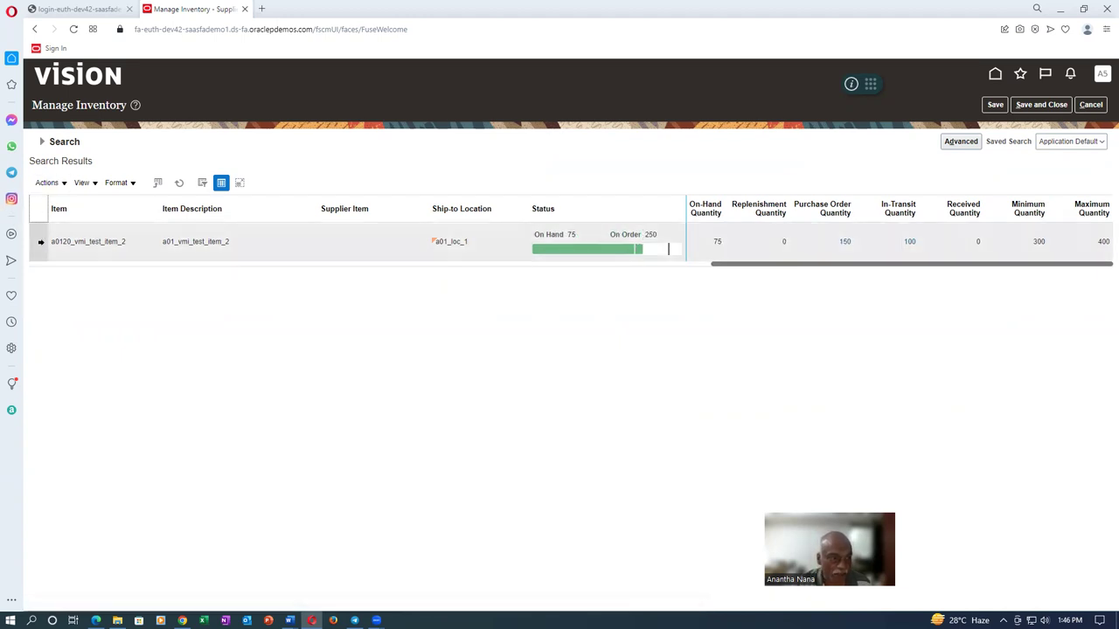
click(48, 183)
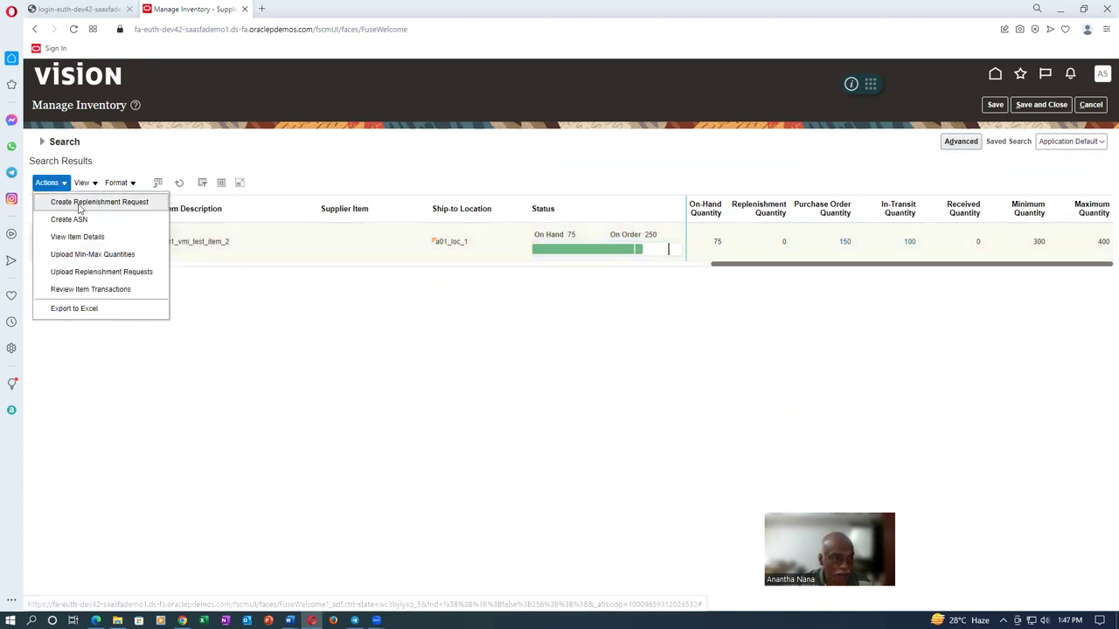
click(185, 327)
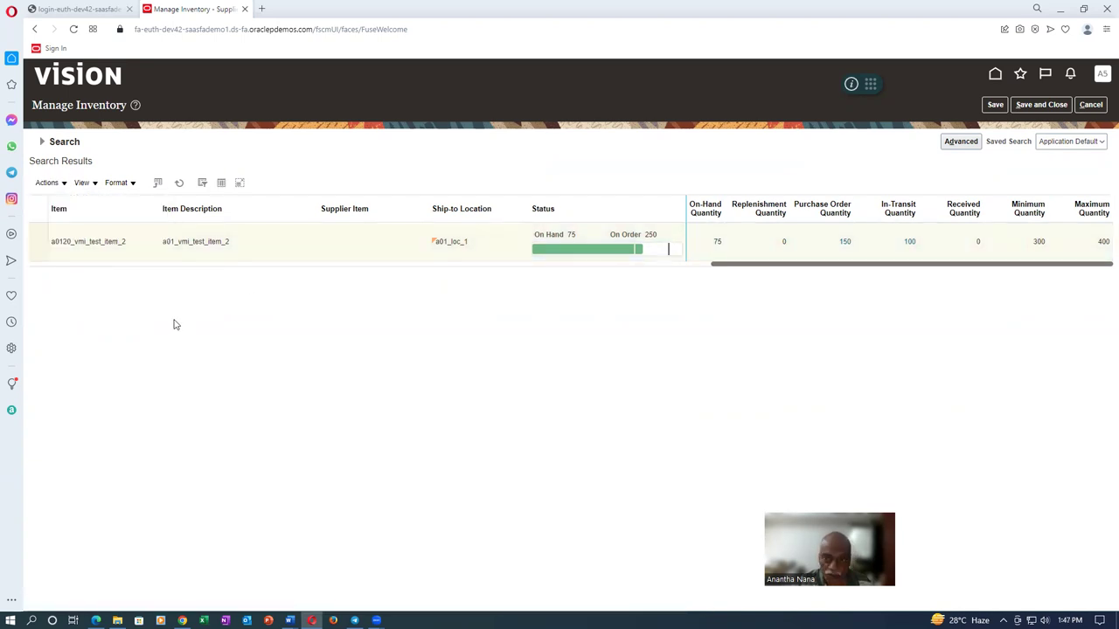
click(47, 184)
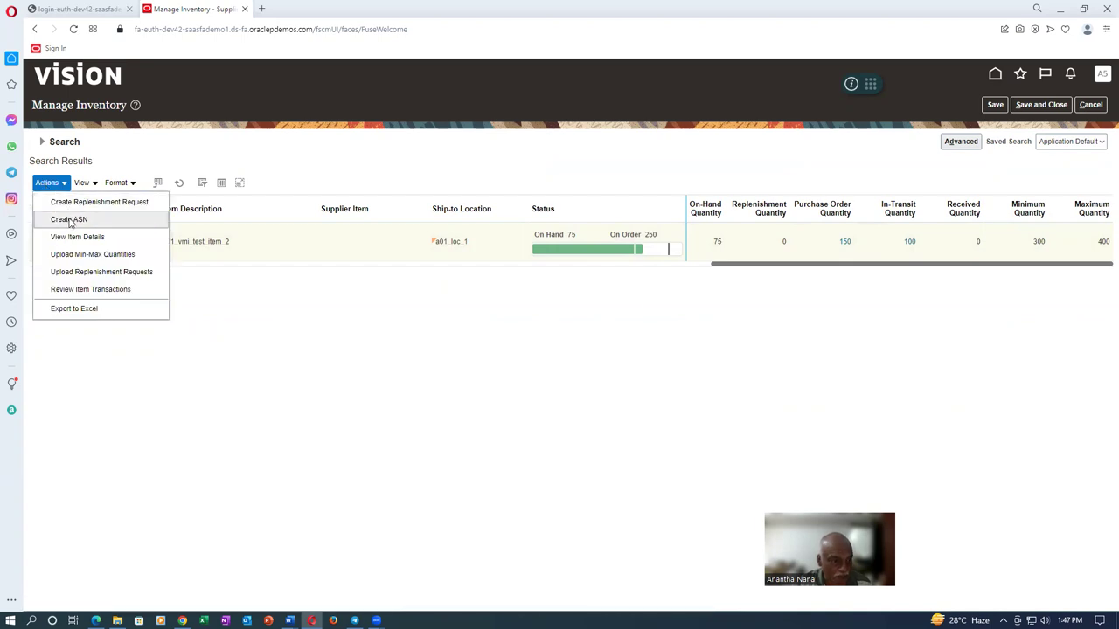
click(302, 180)
click(1090, 104)
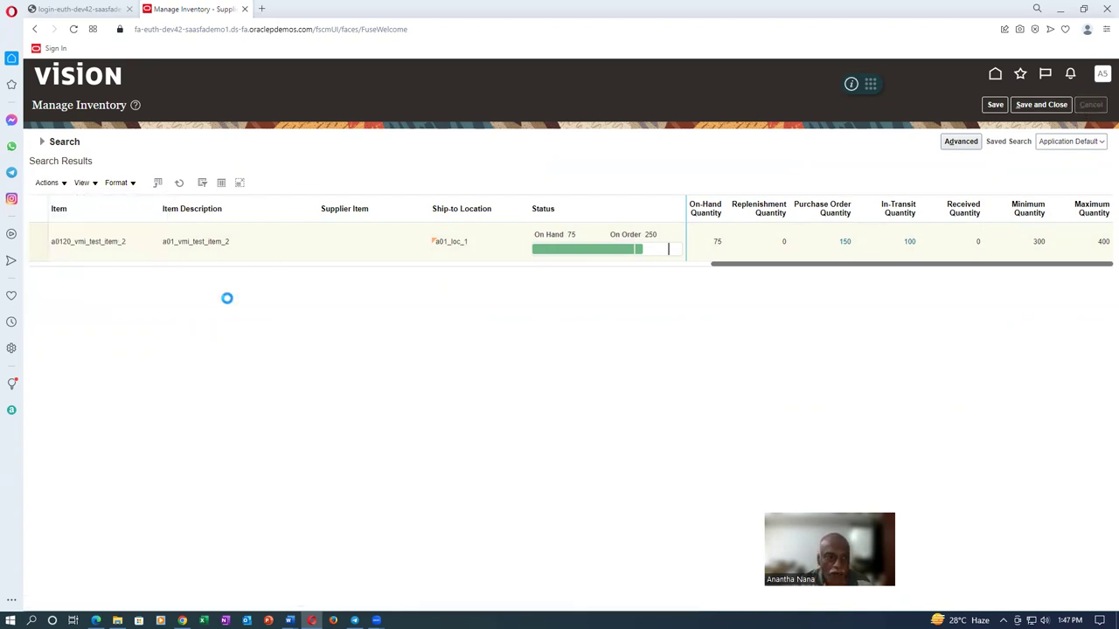
click(81, 307)
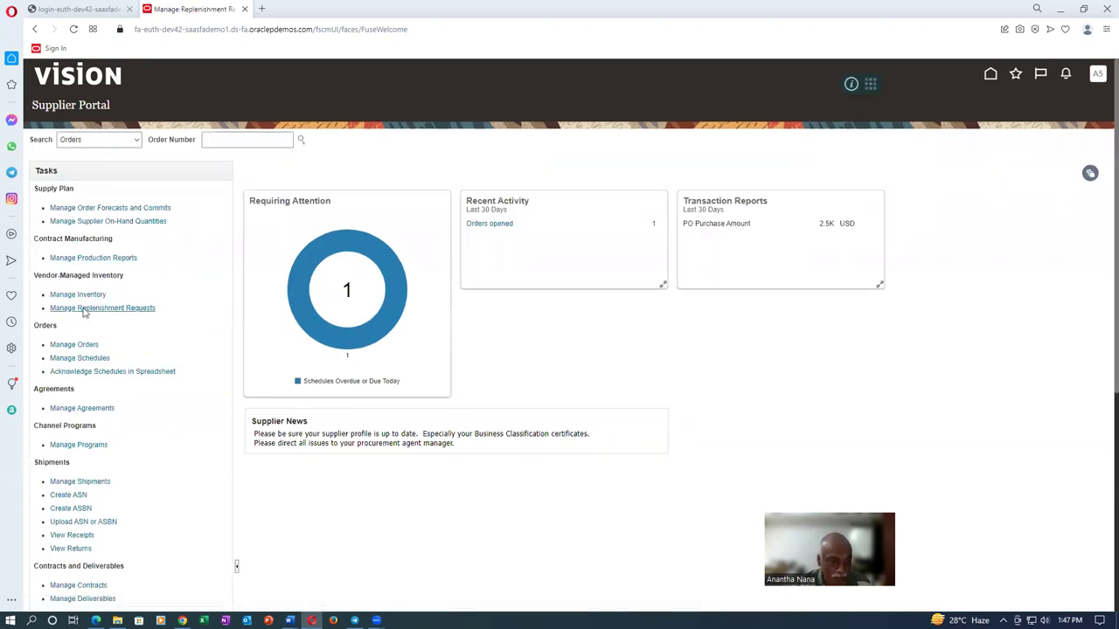
Search replenishment requests for item a0120_vmi_test_item_2, finding request 5001 with shipment a0120_ship_1
click(182, 187)
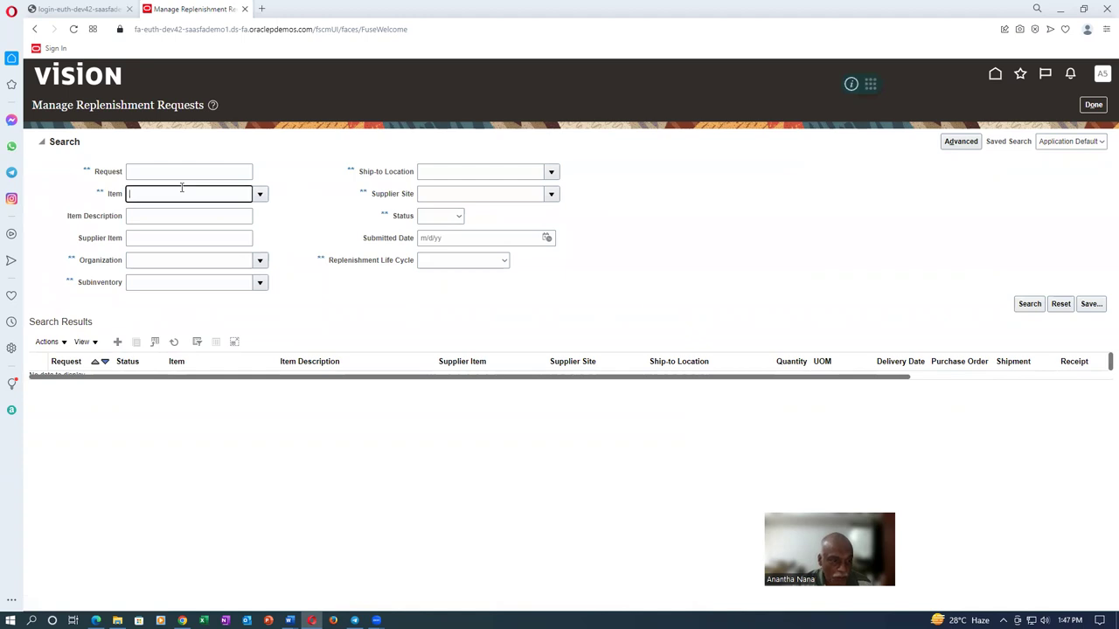
text(a0120)
key(Tab)
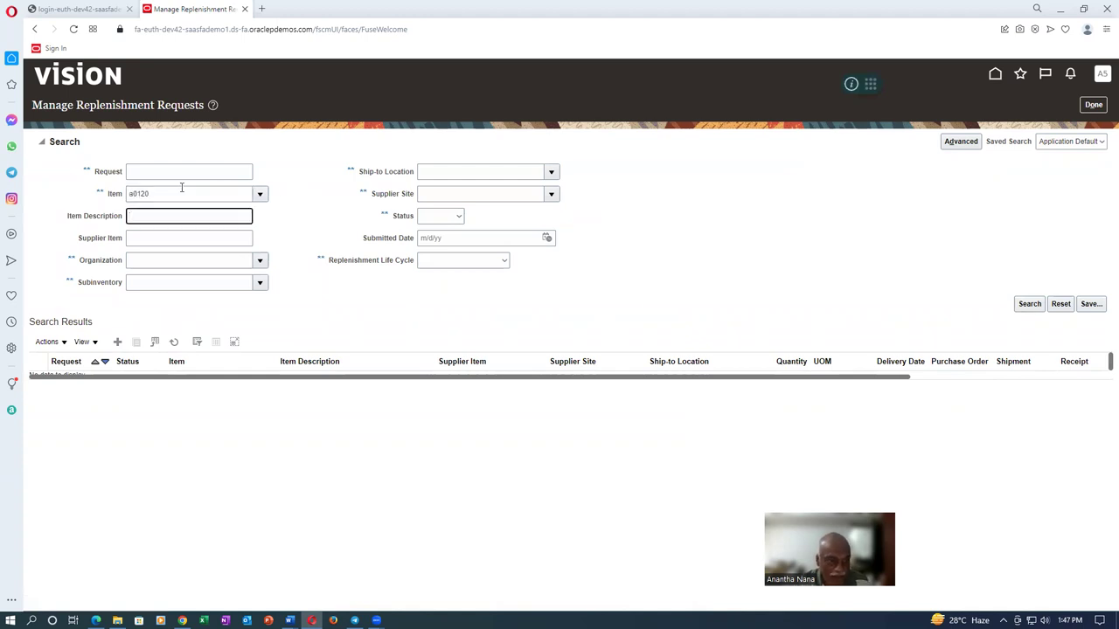
click(268, 197)
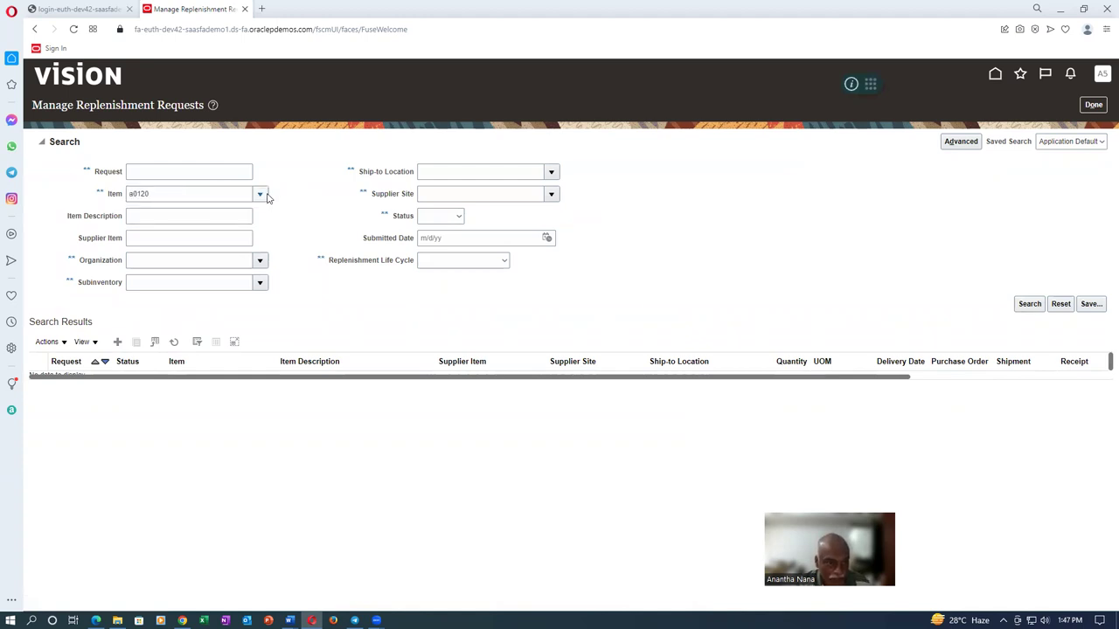
click(897, 301)
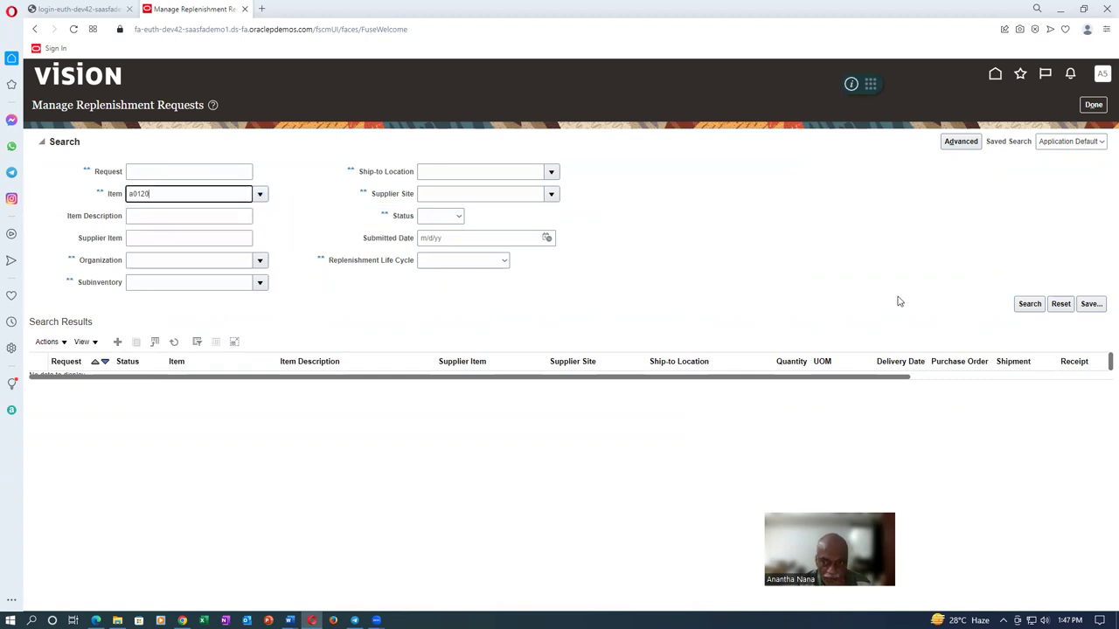
click(1029, 304)
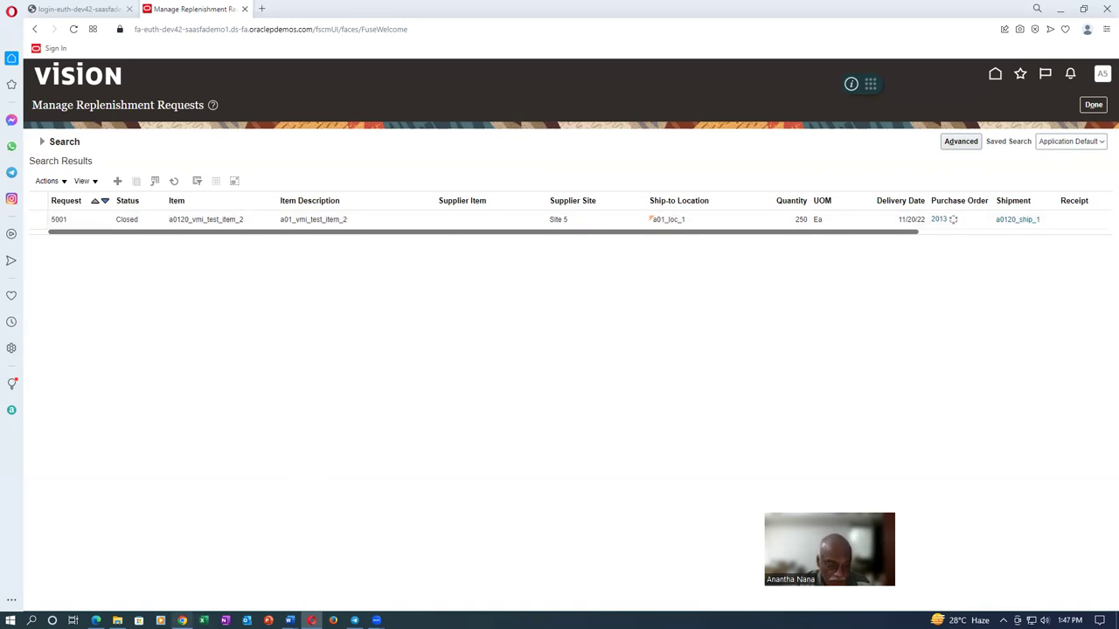
click(182, 621)
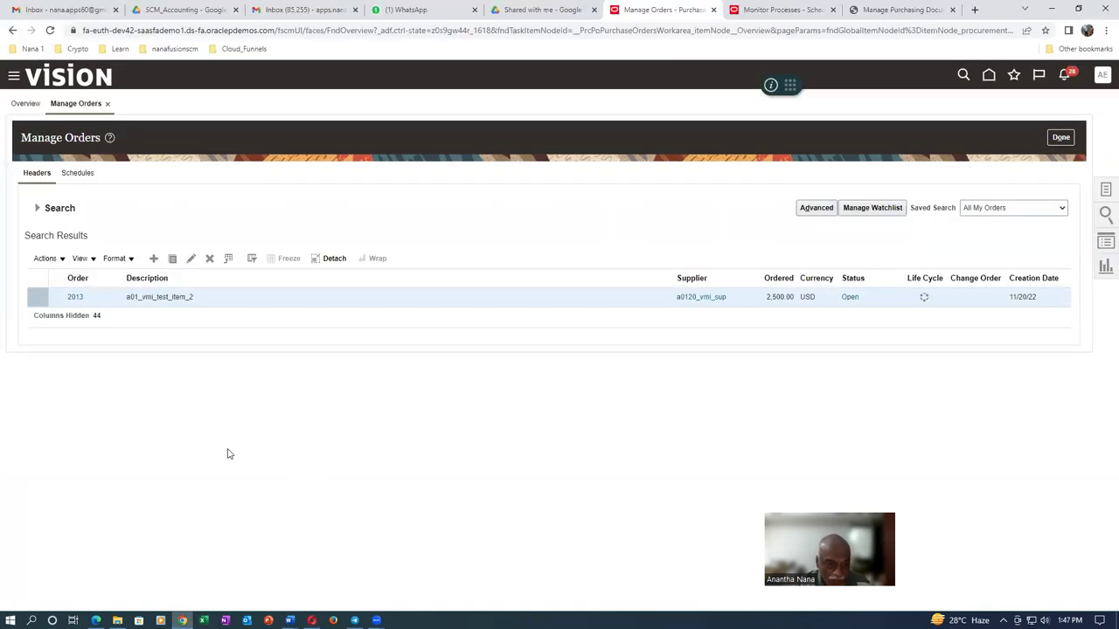
Return to the Supplier Portal window and close the Manage Orders page
click(161, 621)
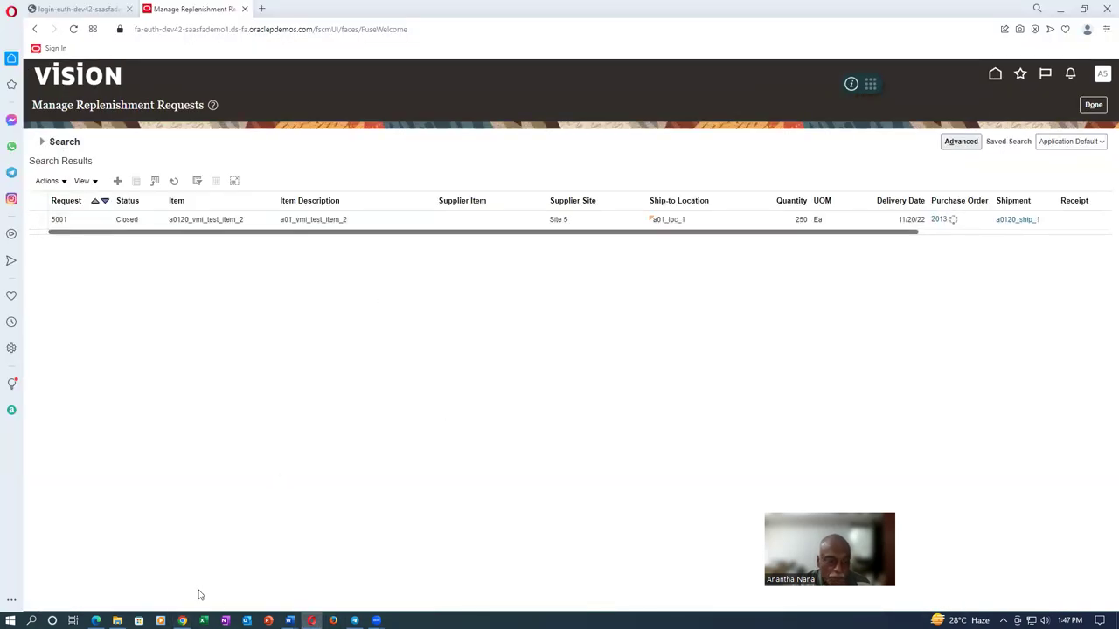
click(182, 620)
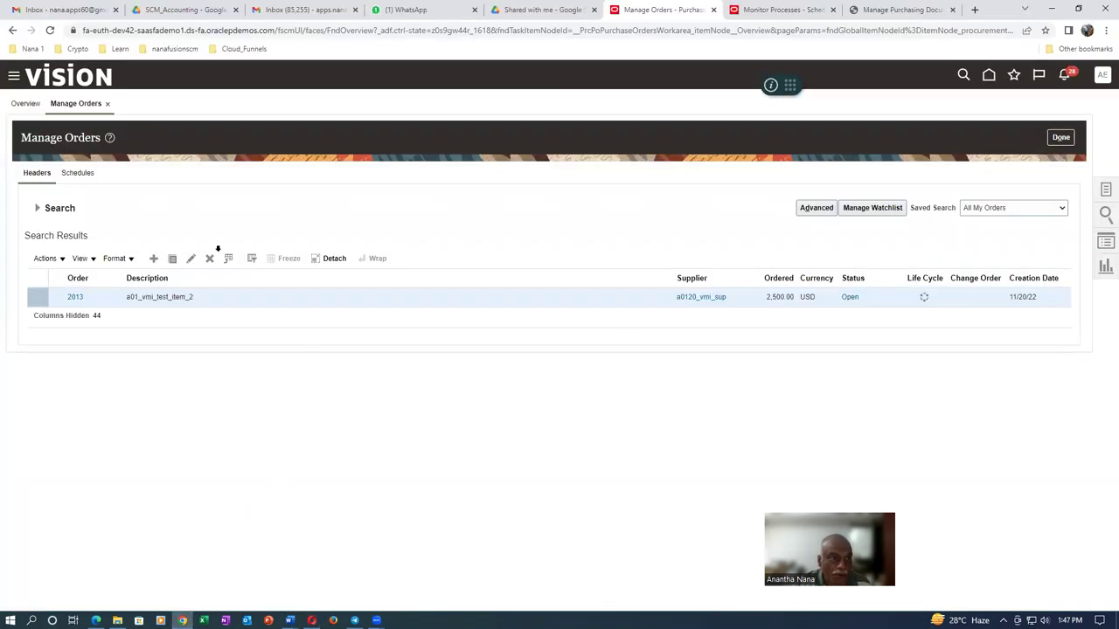
click(1060, 137)
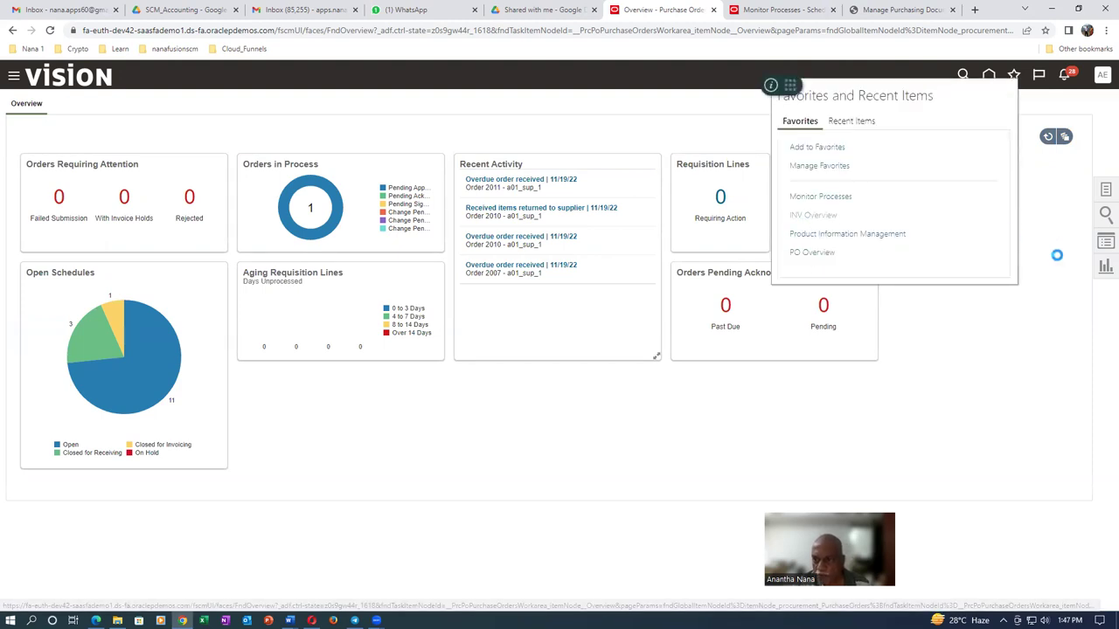
Go to Receive Expected Shipments from the Inventory Management receiving tasks
click(832, 221)
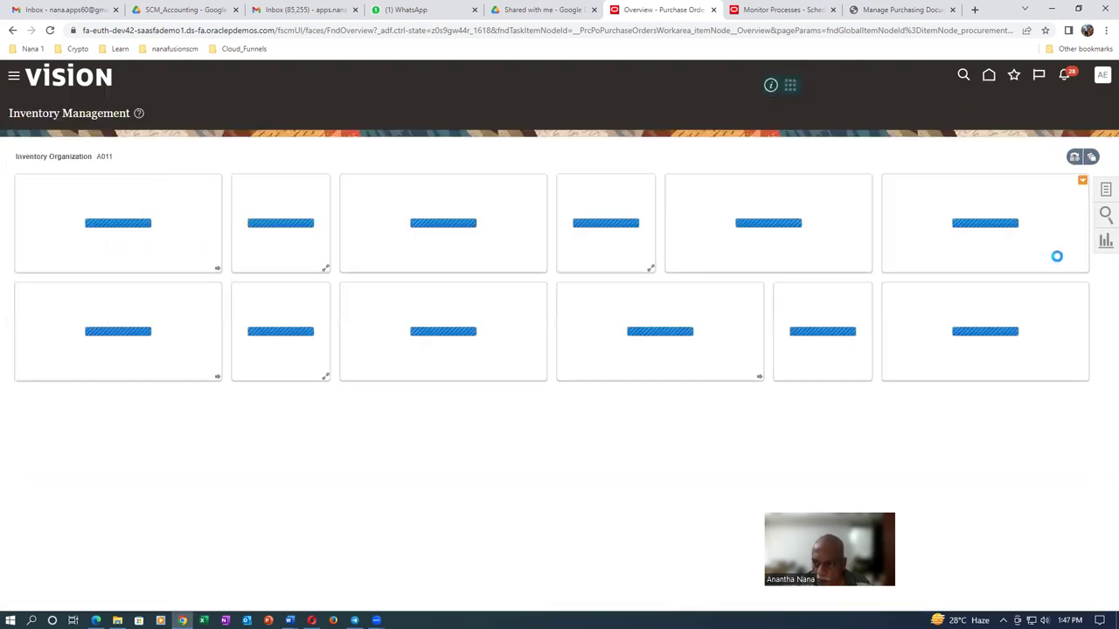
click(1106, 193)
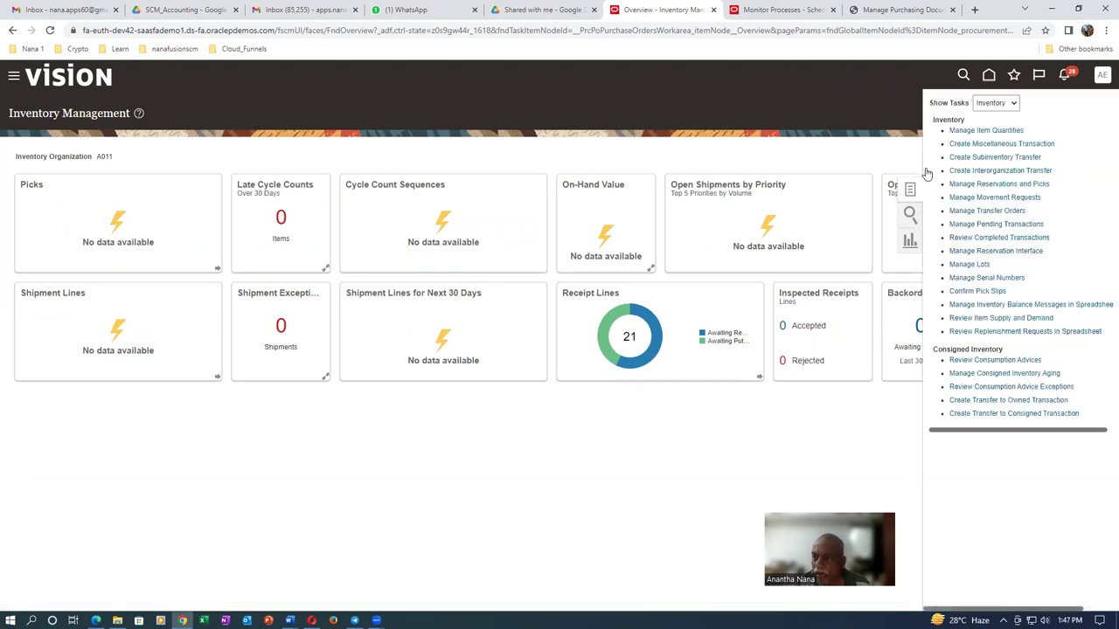
click(986, 104)
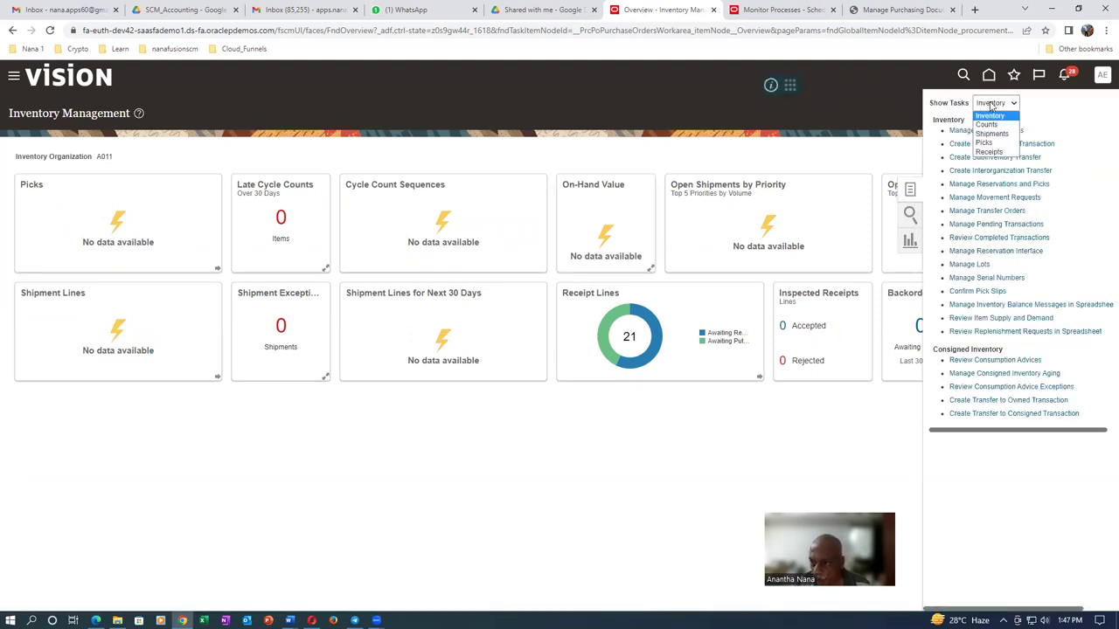
click(992, 153)
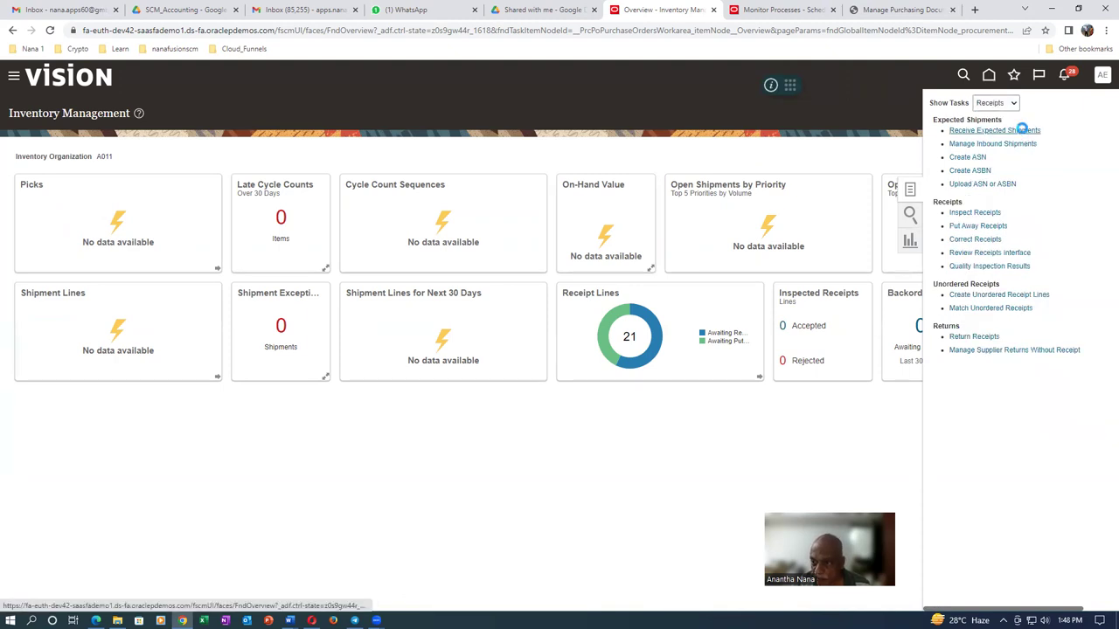
click(1022, 129)
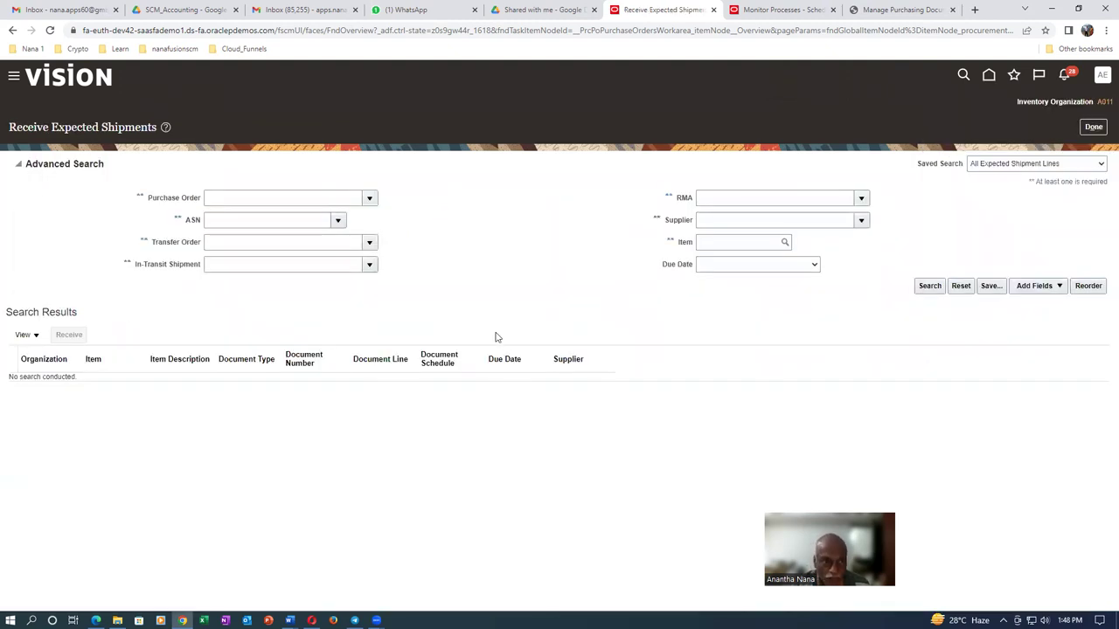
Search expected shipments by ASN a0120_ship_1 and select the purchase order 2013 line
click(228, 221)
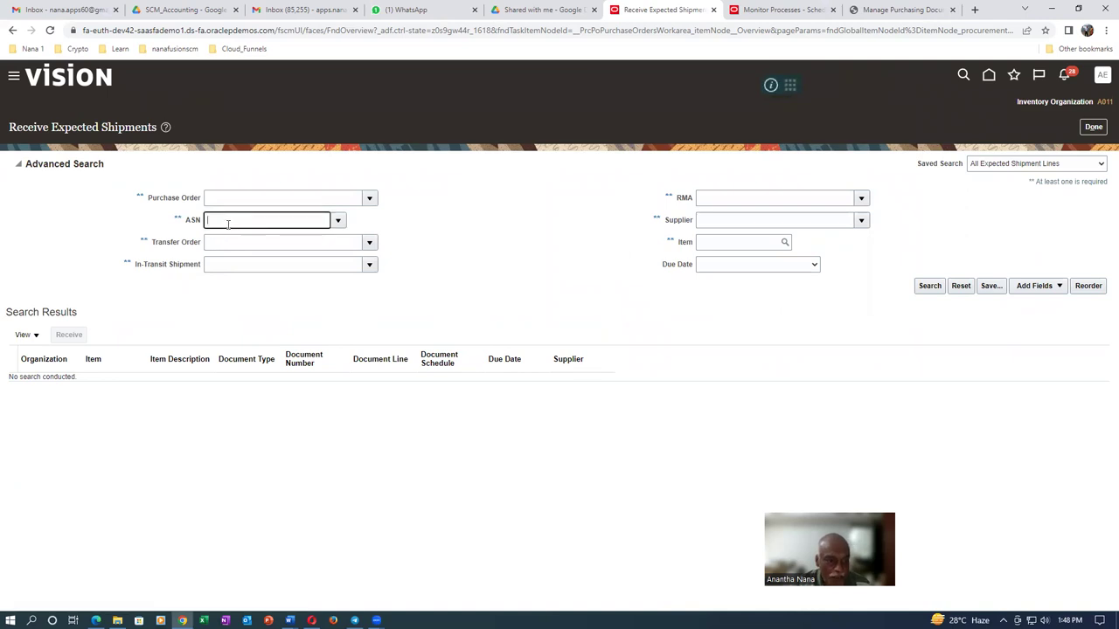
click(338, 221)
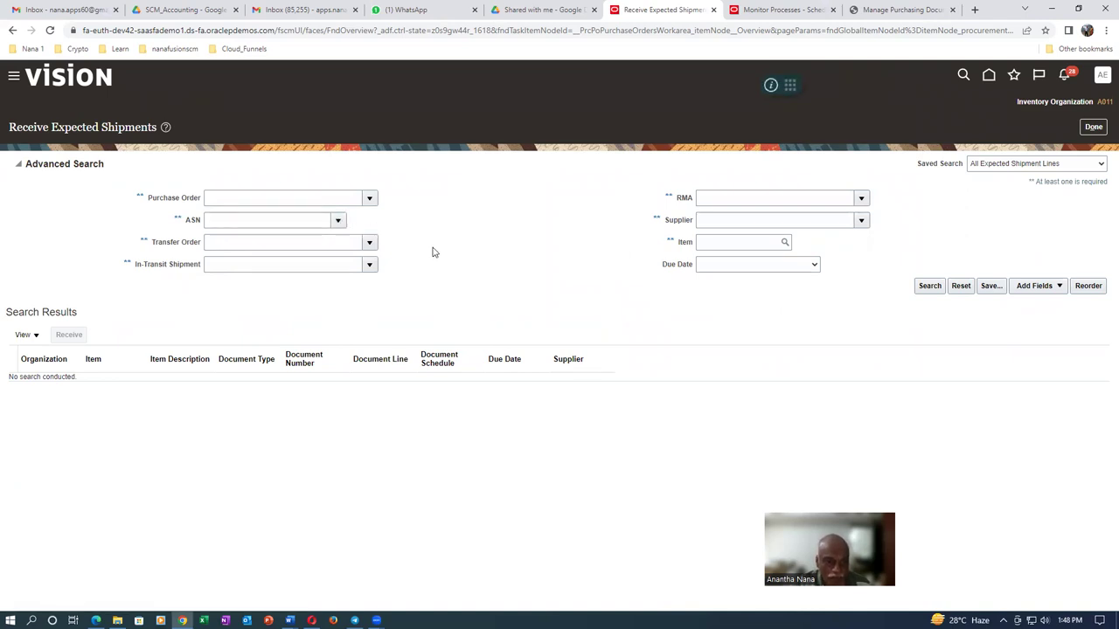
click(223, 257)
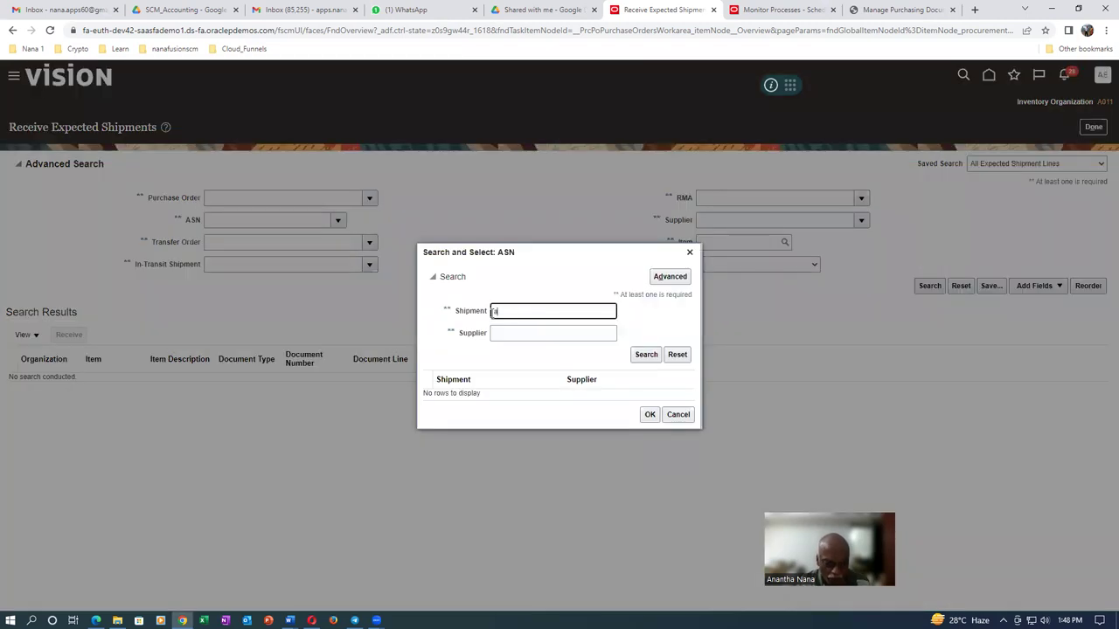
click(644, 357)
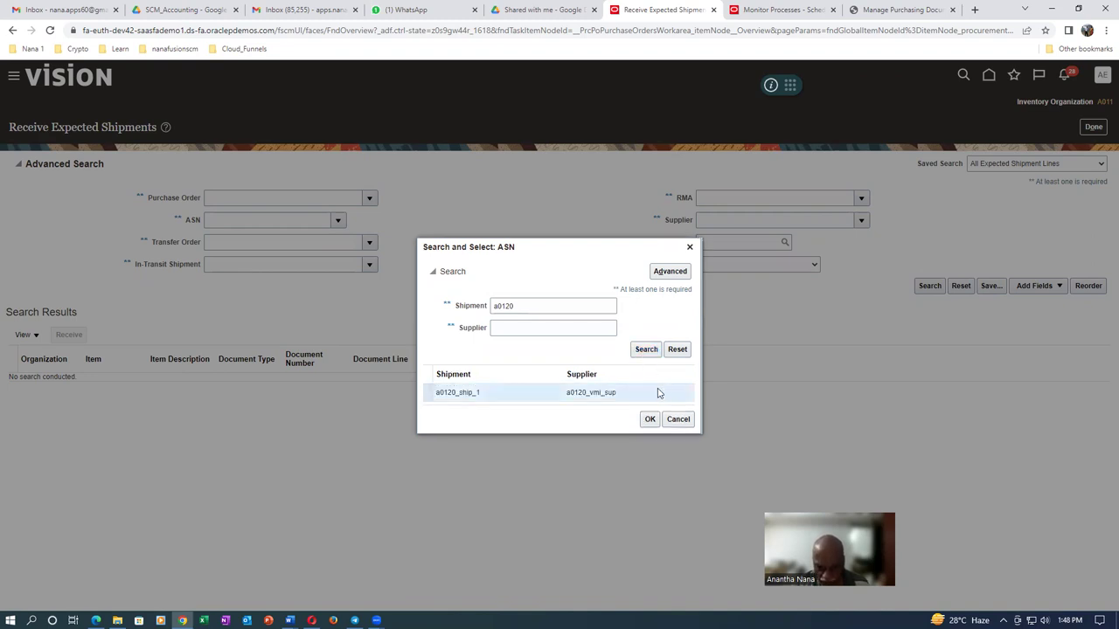
click(649, 420)
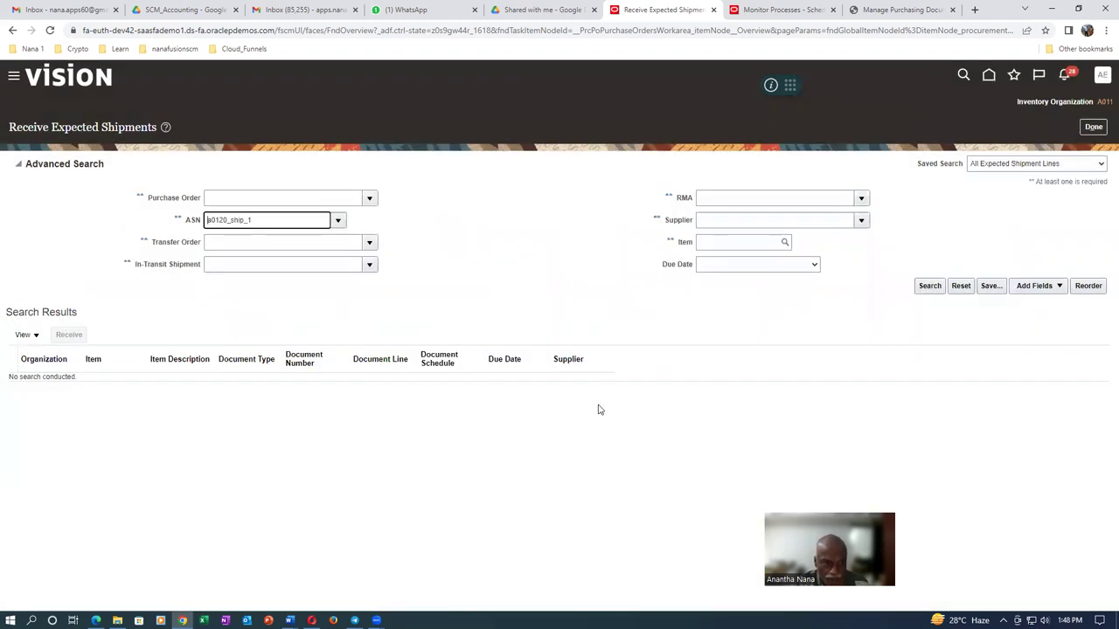
click(929, 286)
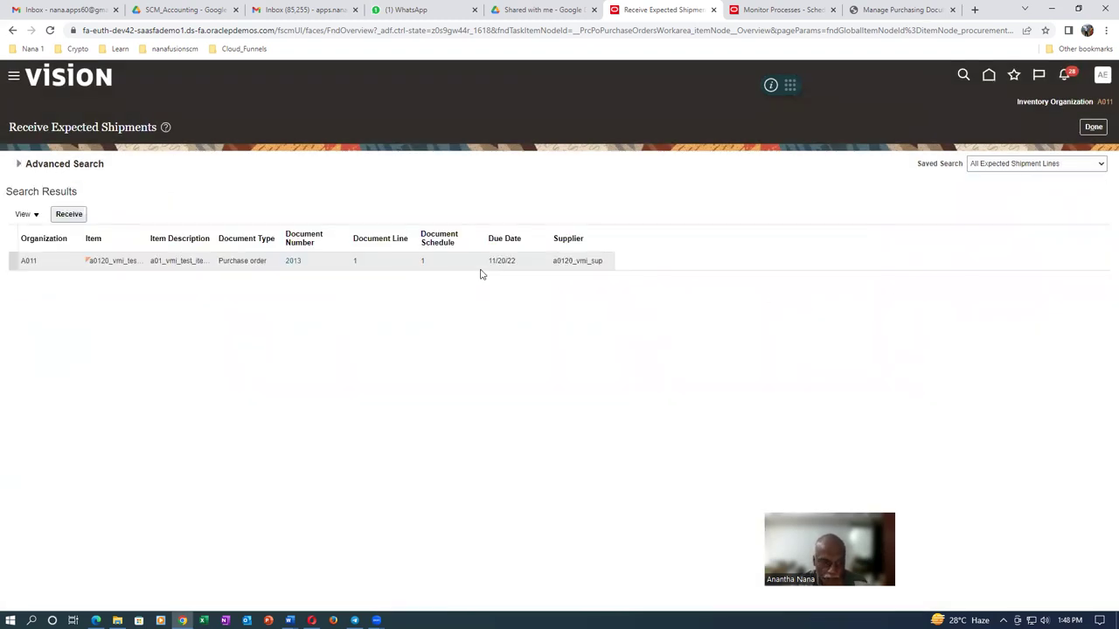
click(69, 267)
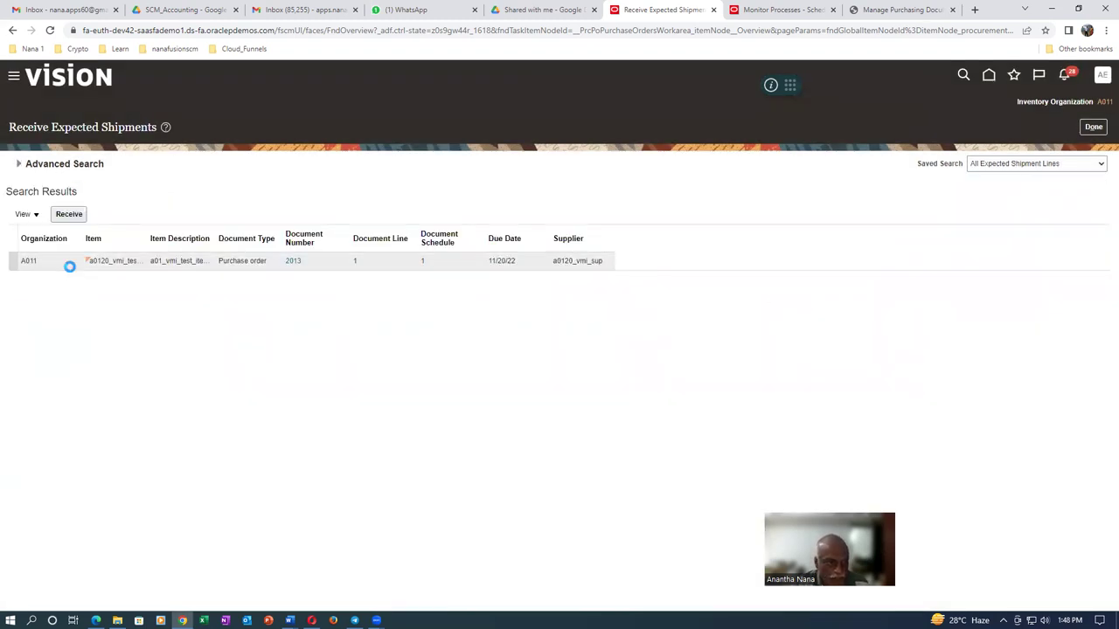
Receive the selected shipment line with a quantity of 100 Ea
click(70, 215)
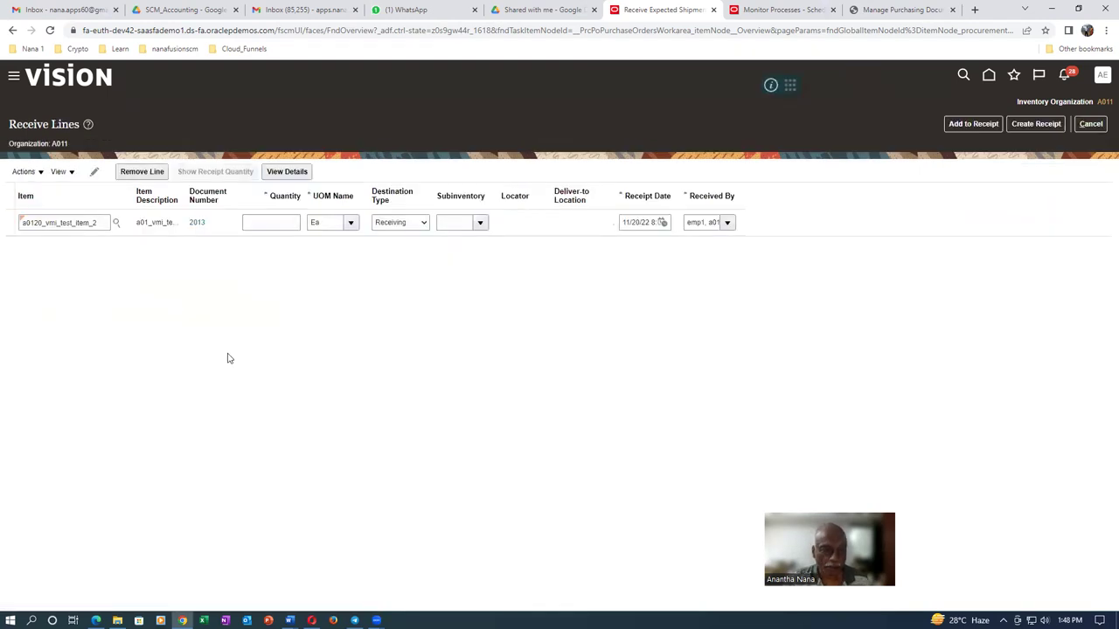
click(288, 222)
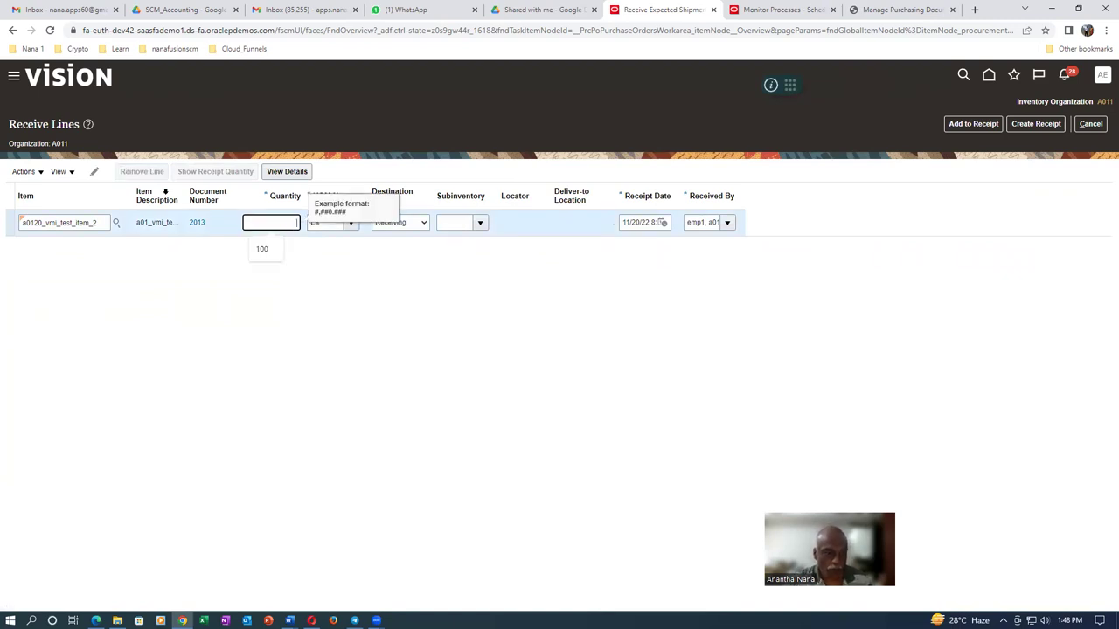
key(Tab)
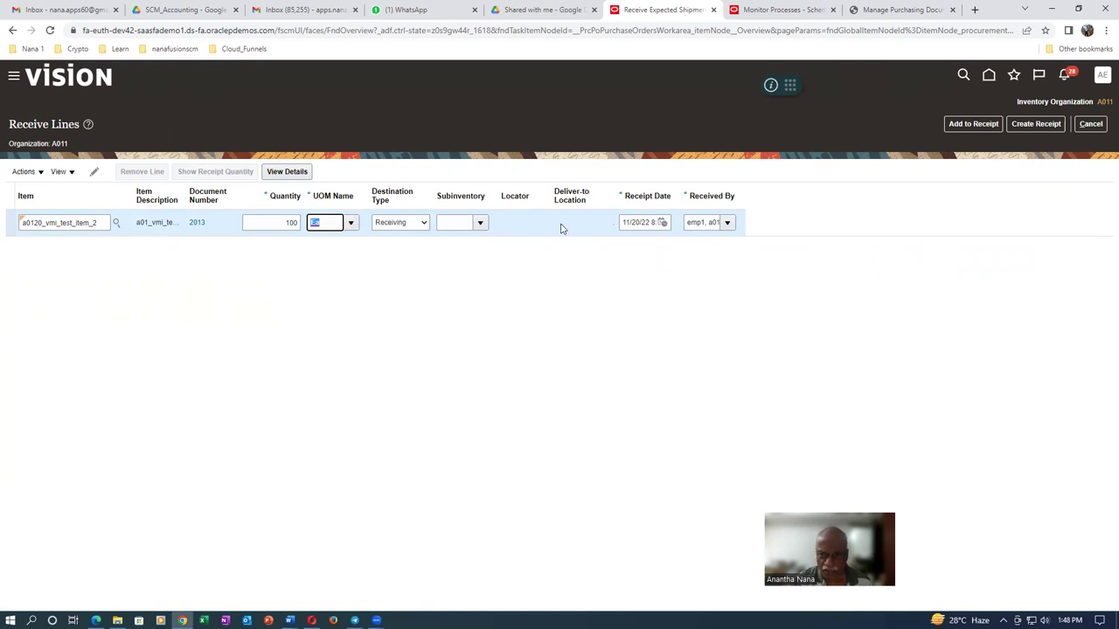
Create and submit the receipt, noting the new receipt number 3013
click(1036, 125)
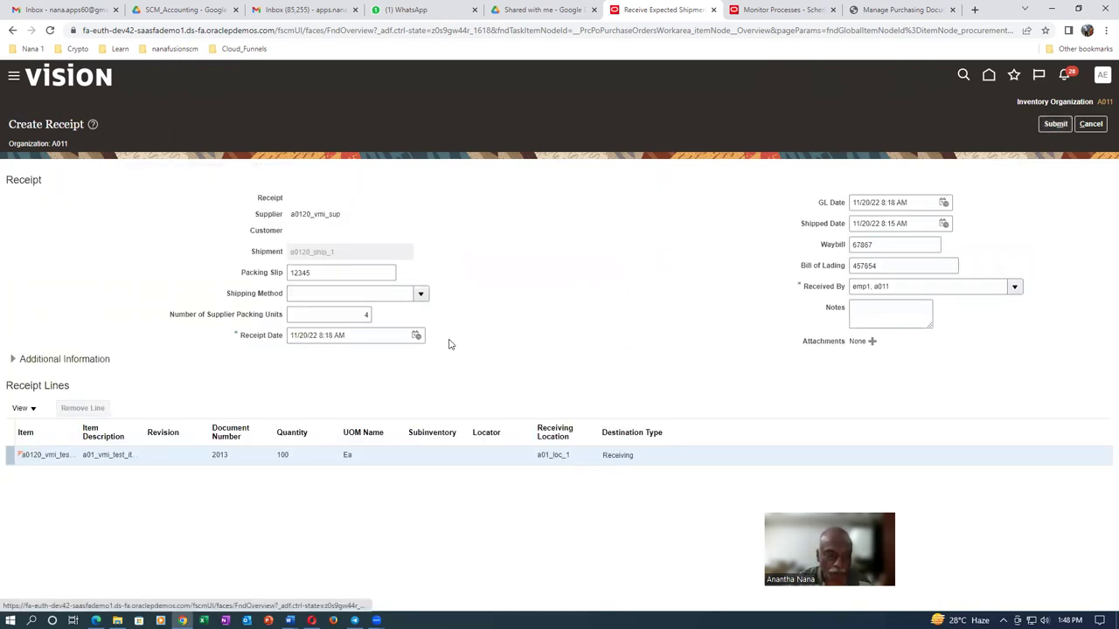
click(566, 320)
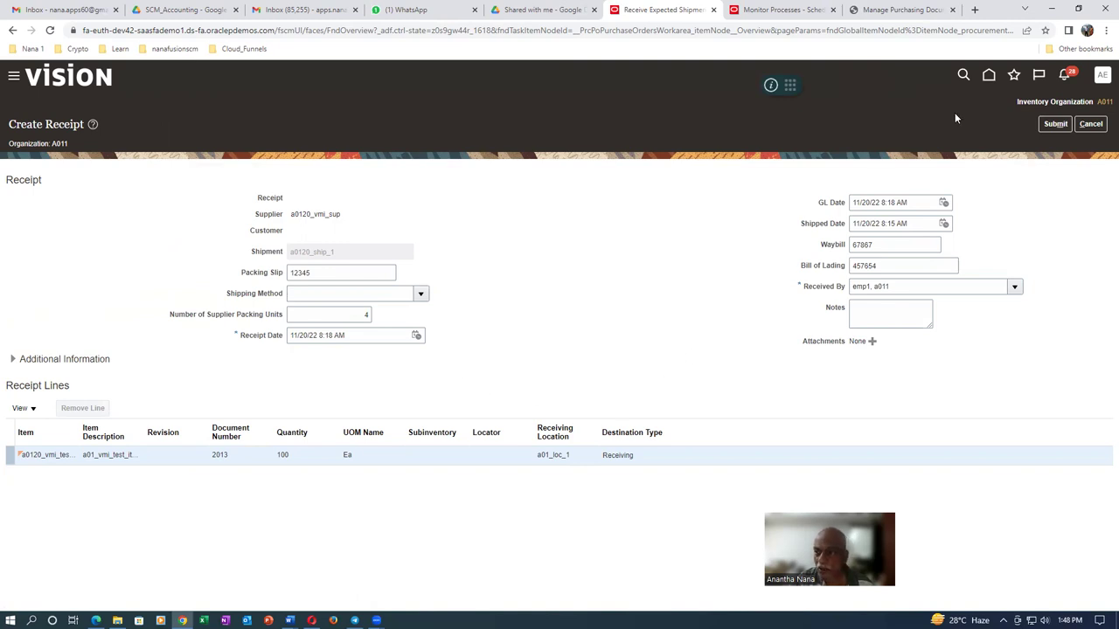
click(1055, 126)
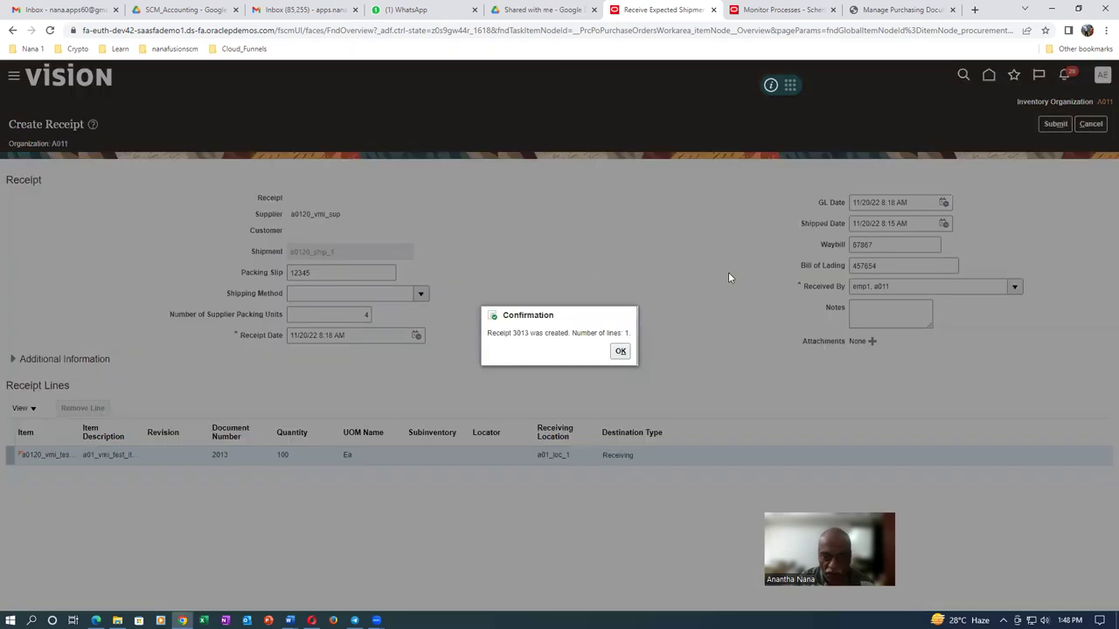
double_click(515, 335)
click(620, 350)
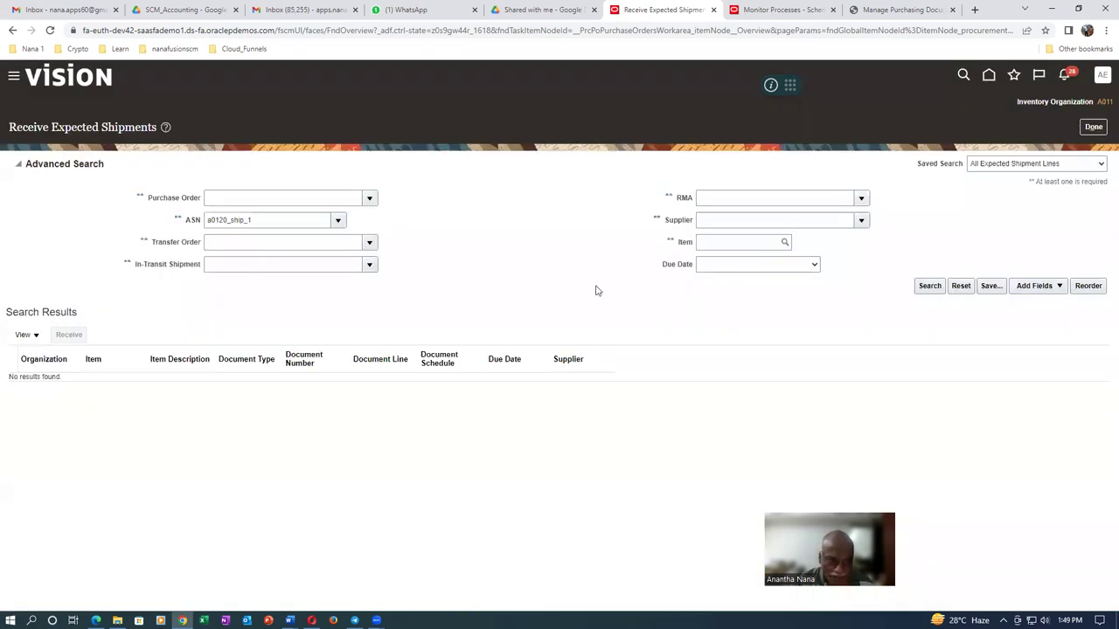
Finish receiving and return to the Home page
click(1095, 127)
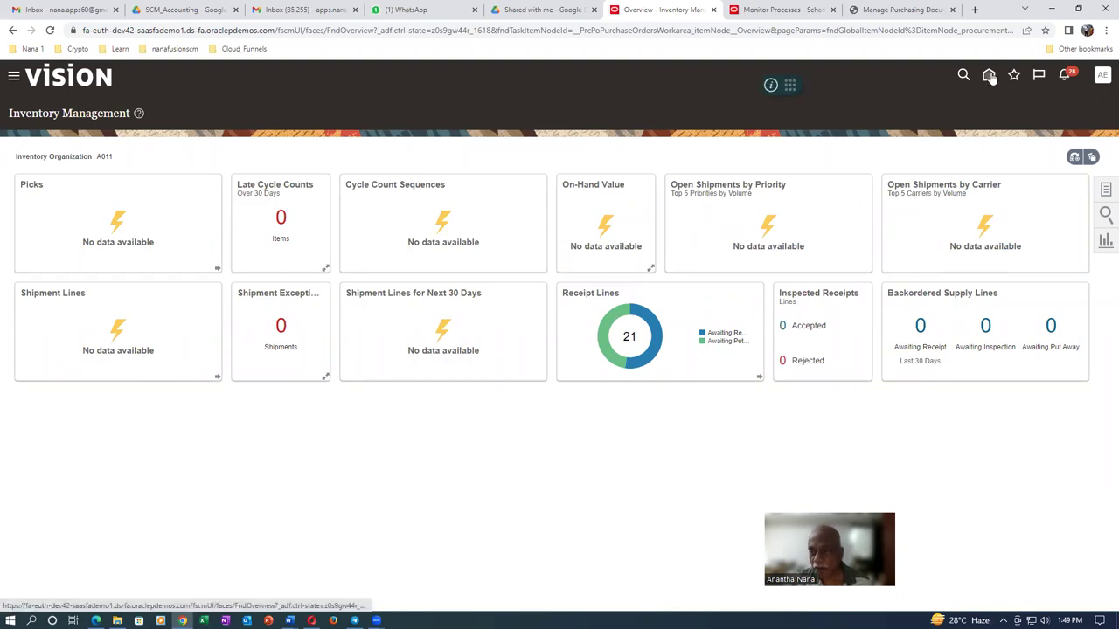
click(990, 77)
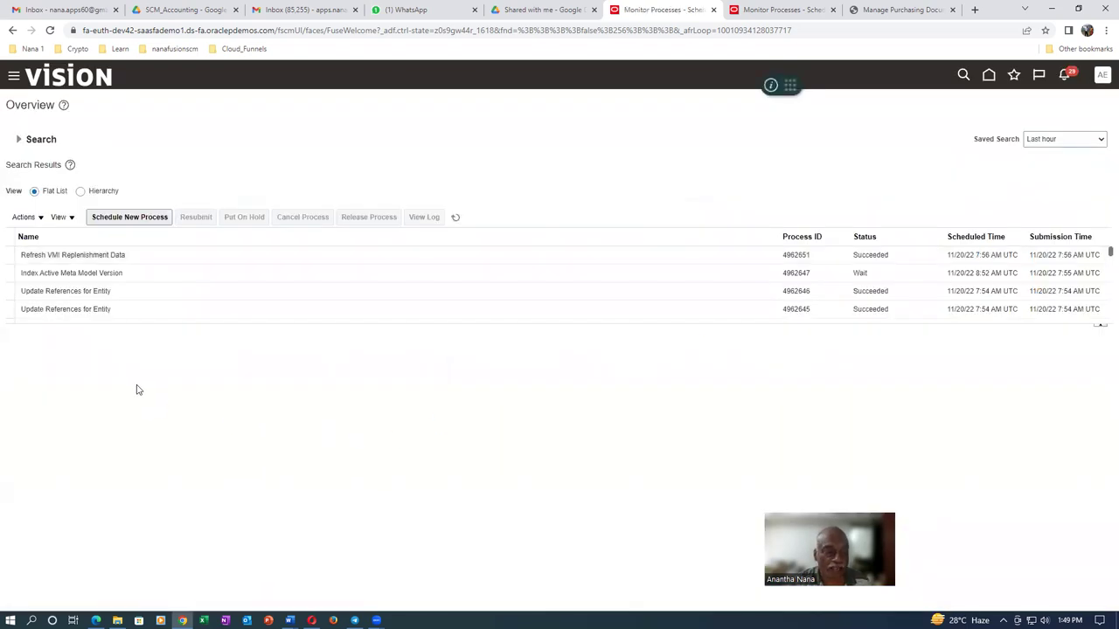
Schedule a new process, selecting Send Pay on Receipt
click(140, 220)
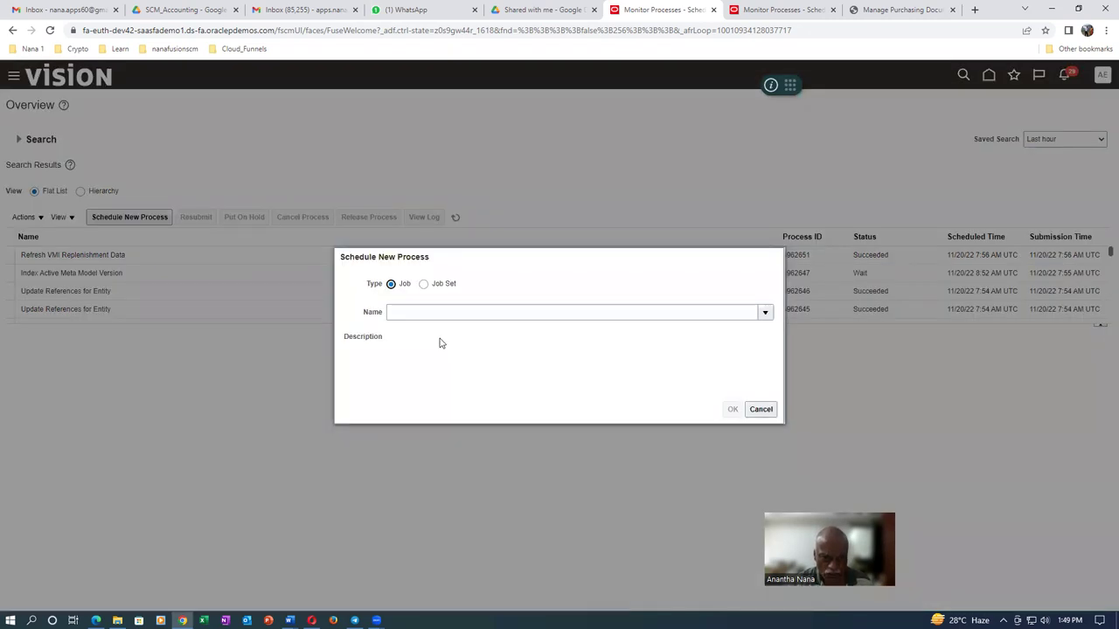
click(434, 314)
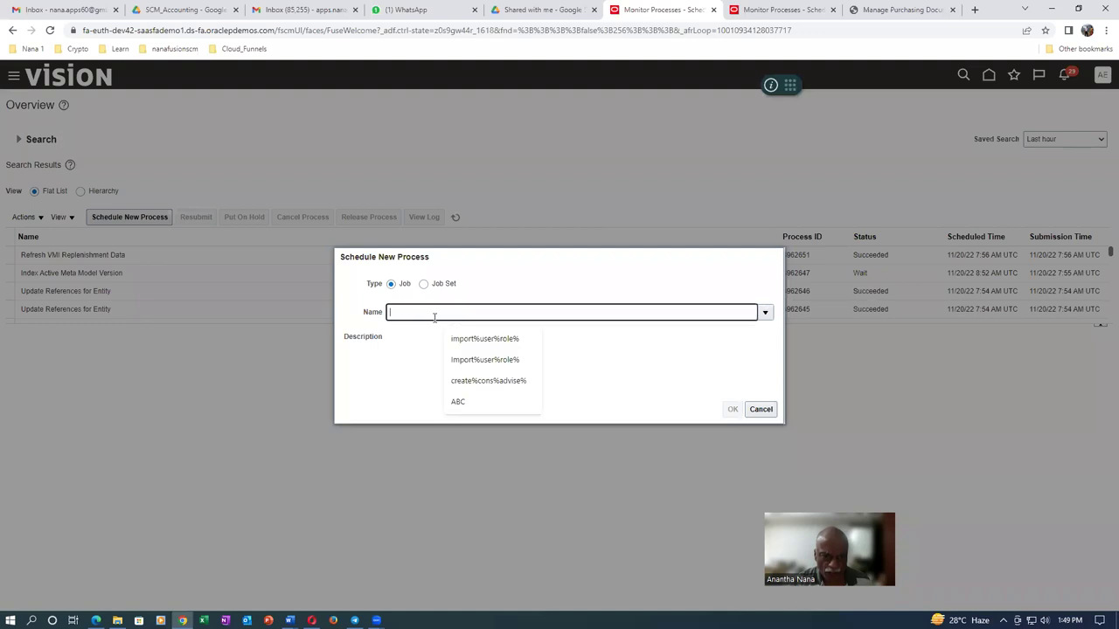
text(send pay)
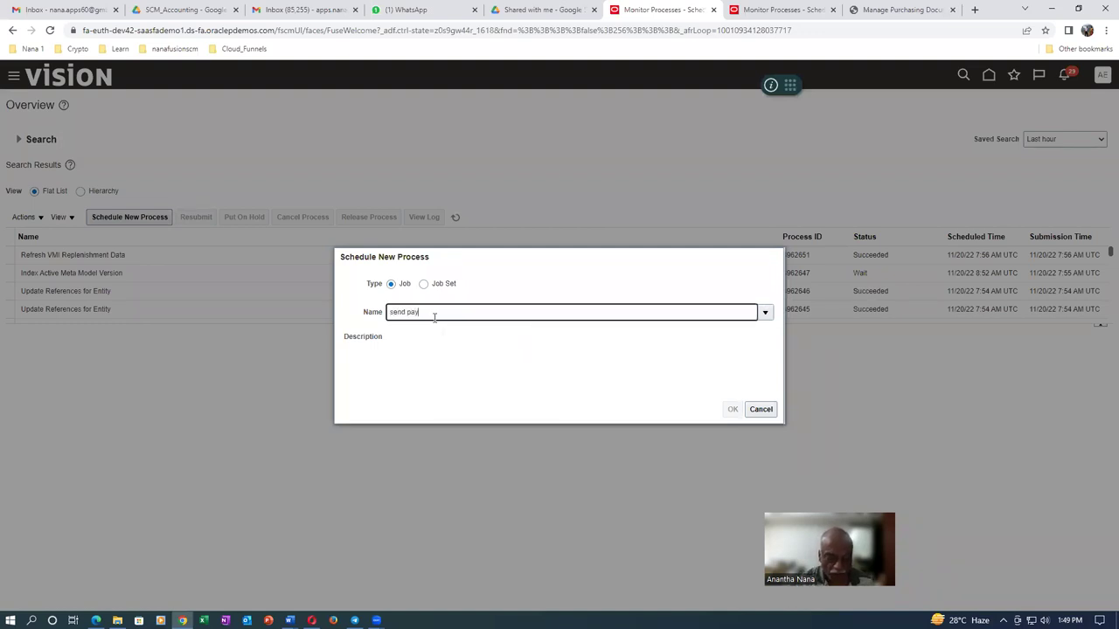
key(Tab)
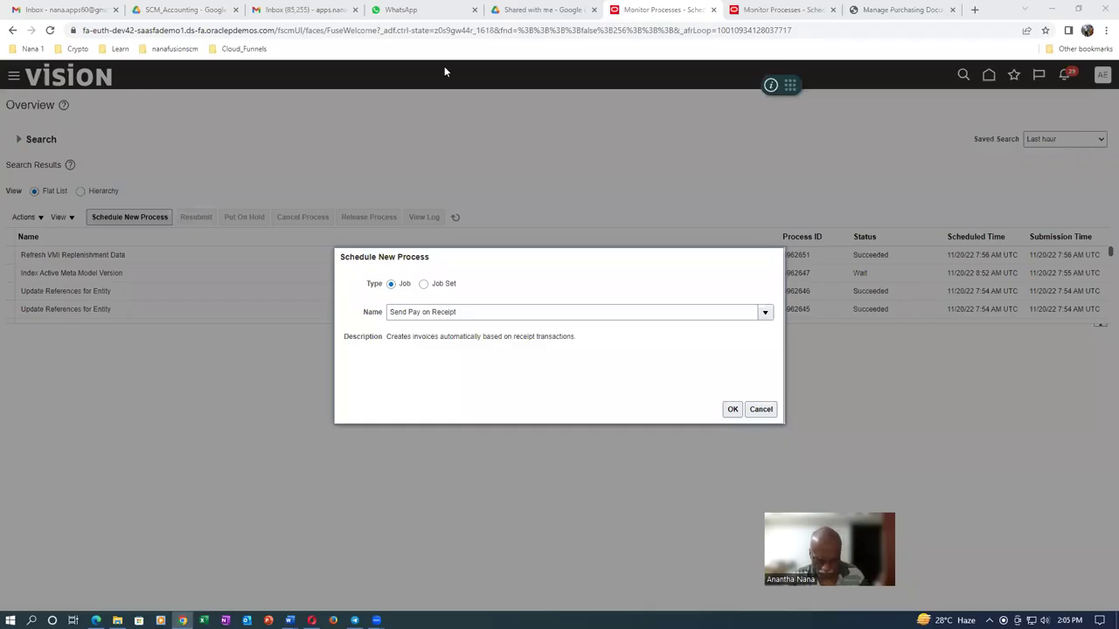
click(734, 416)
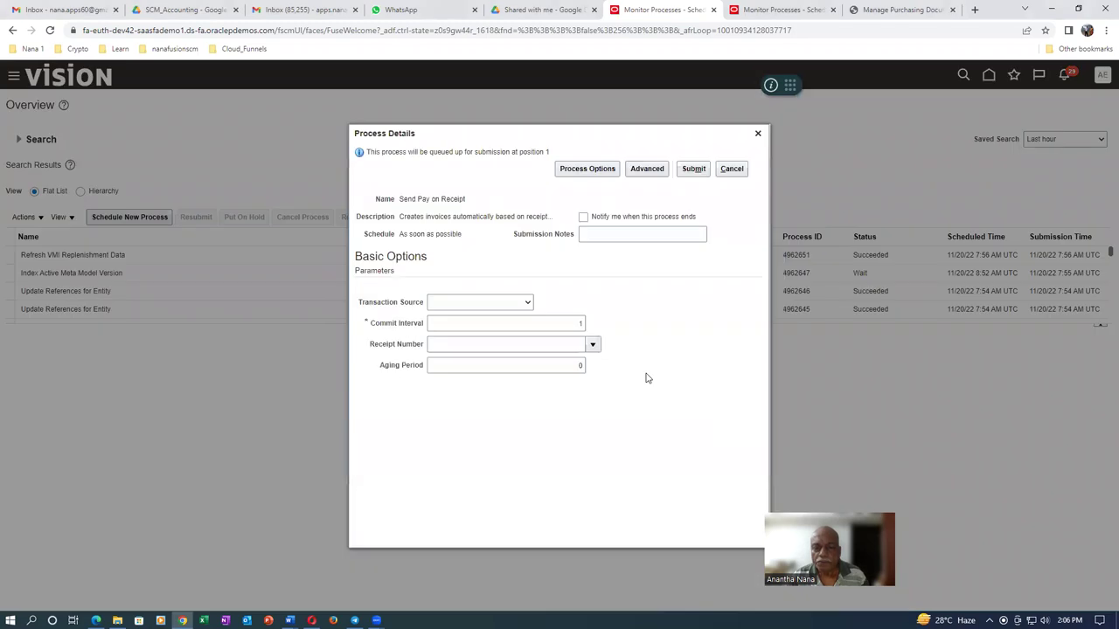
Submit it with transaction source Evaluated Receipt Settlement and receipt 3013, then refresh the list
click(489, 303)
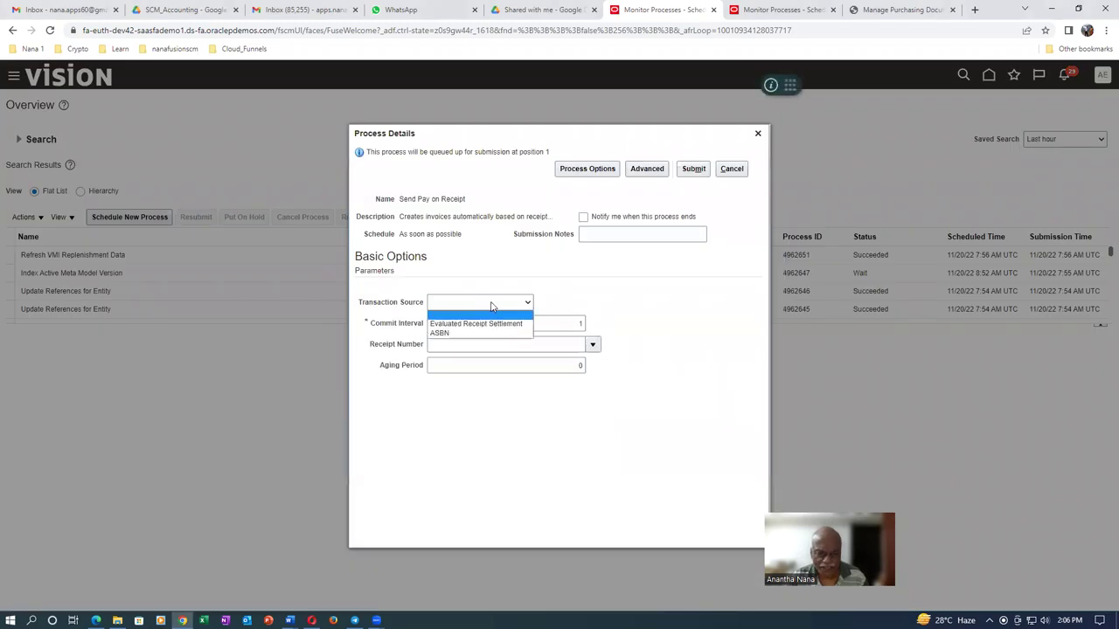
click(492, 325)
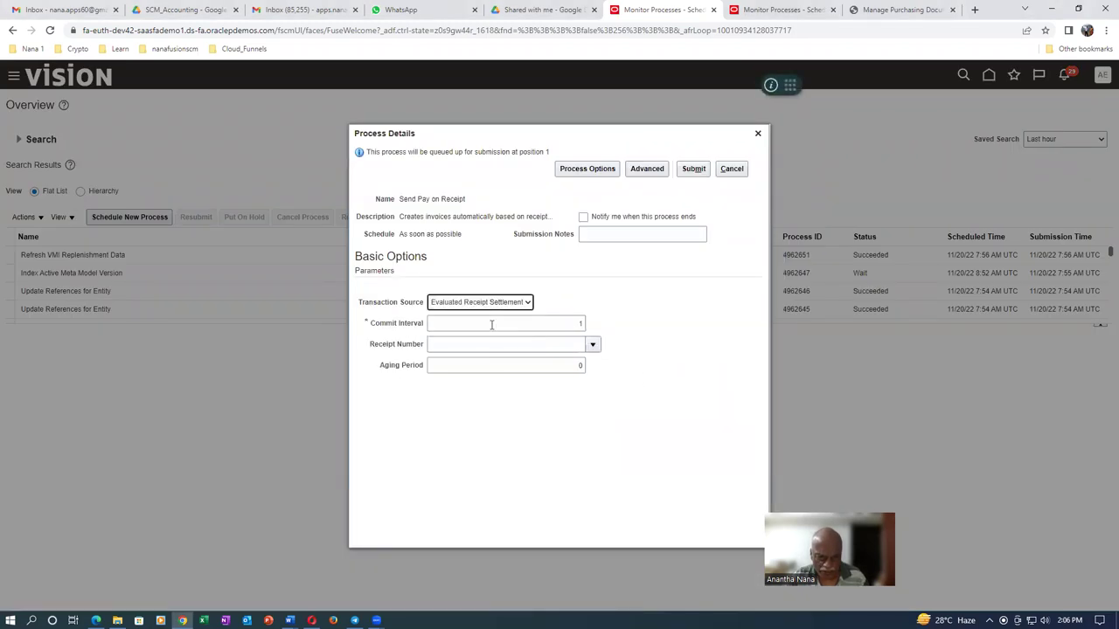
click(527, 344)
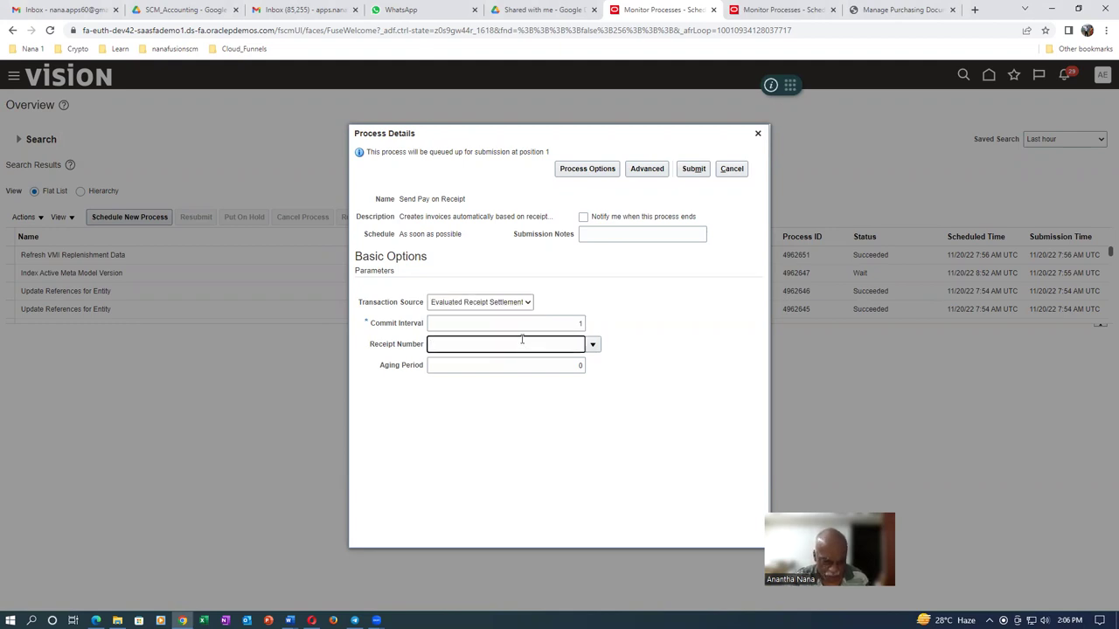
key(Tab)
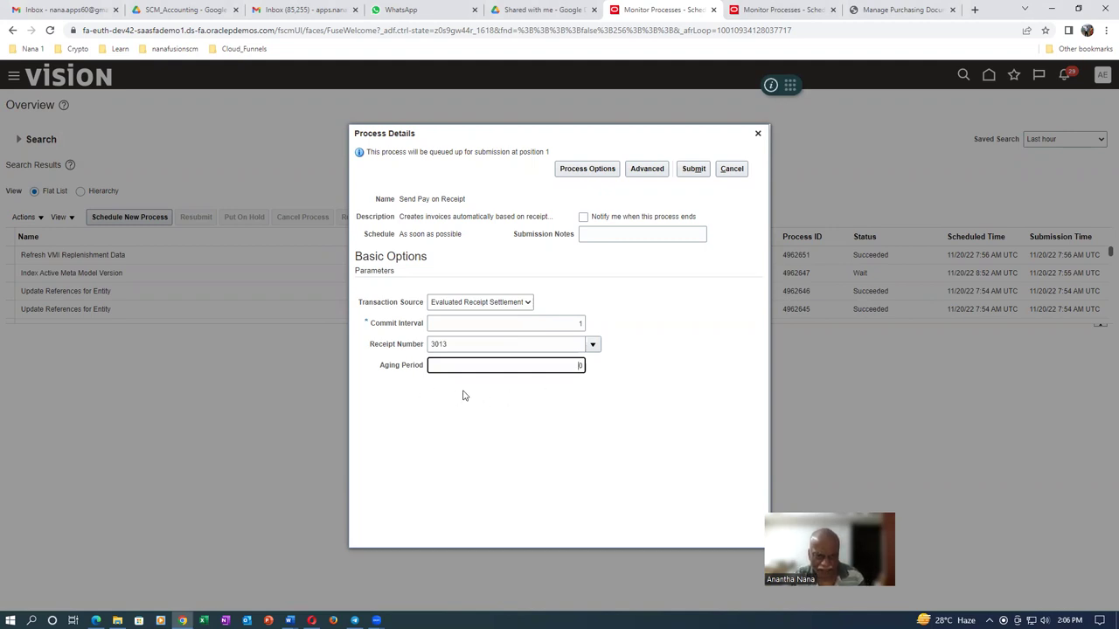
click(695, 171)
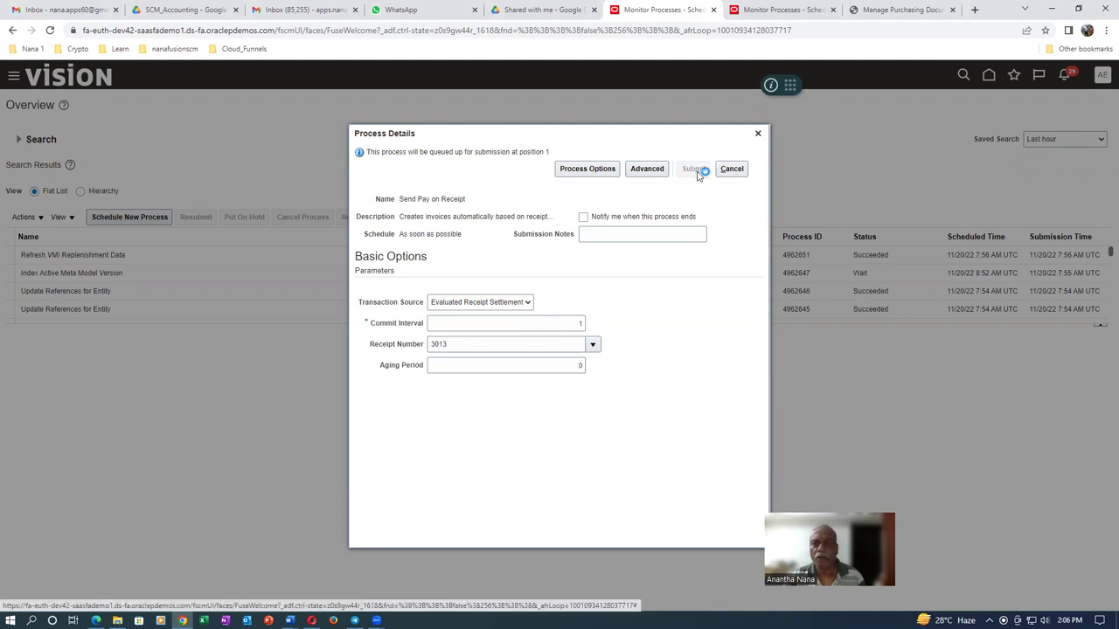
click(688, 250)
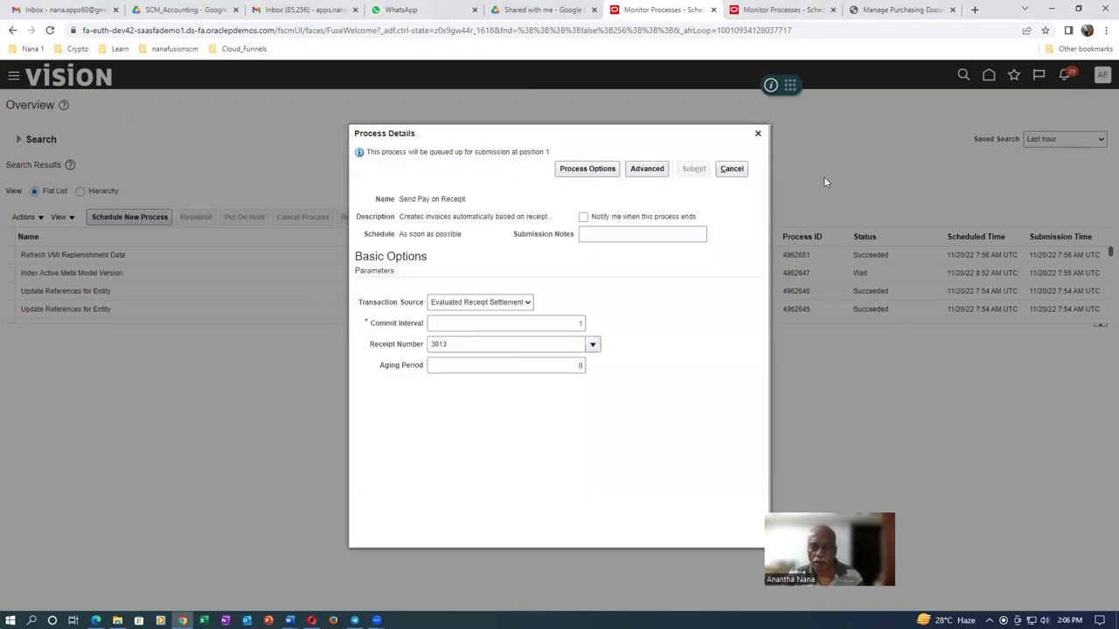
click(758, 136)
click(454, 218)
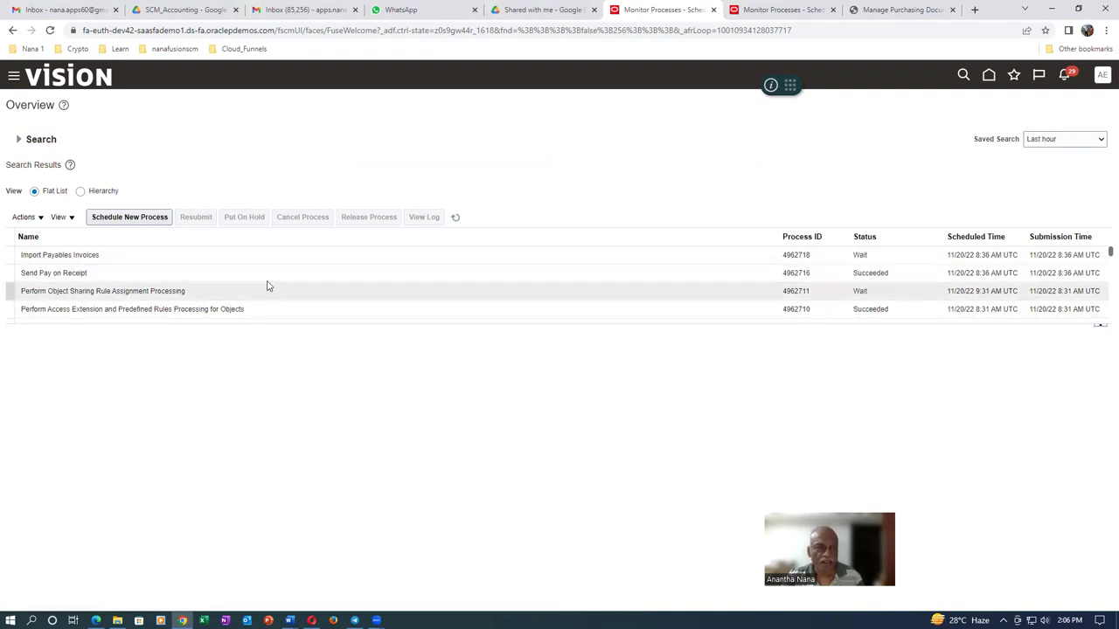
Refresh until Import Payables Invoices 4962718 succeeds, then switch to Manage Purchasing Document Approvals
click(456, 218)
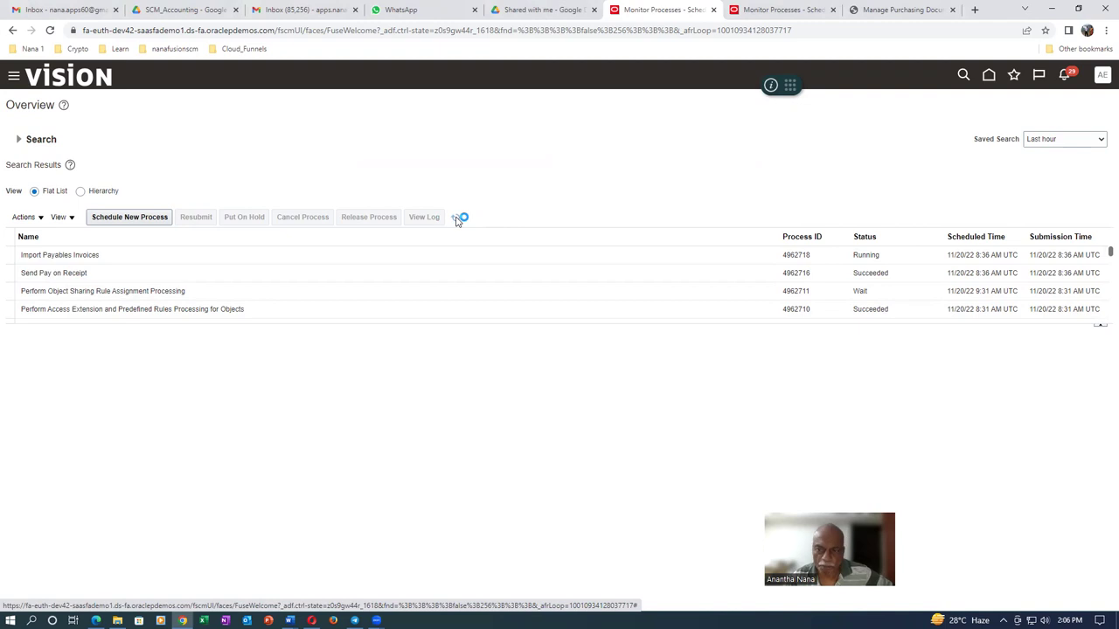
click(456, 218)
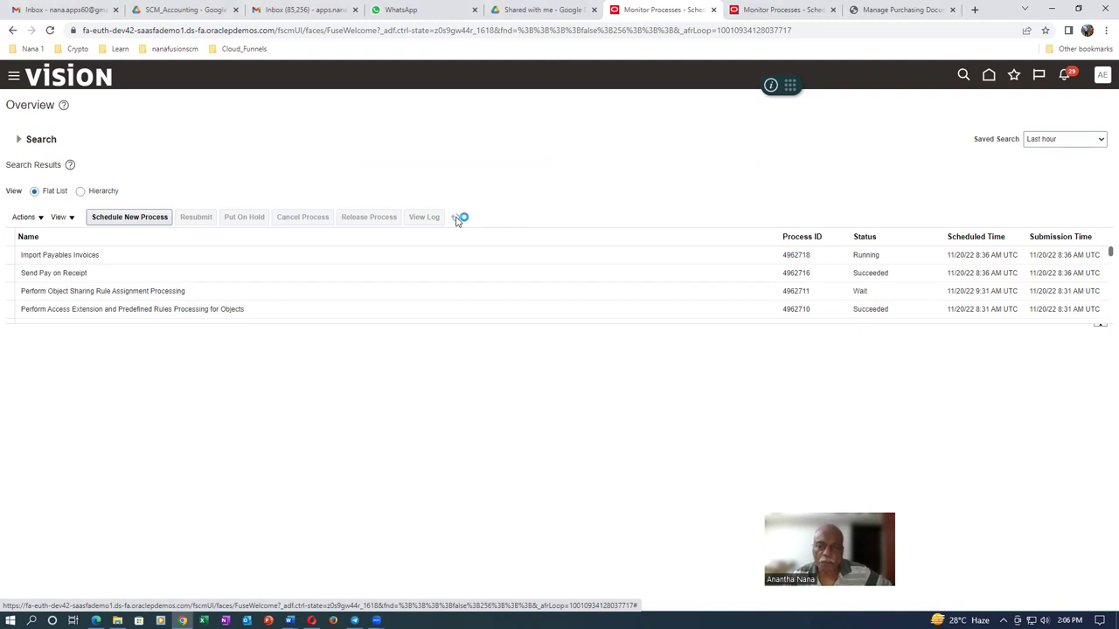
click(456, 219)
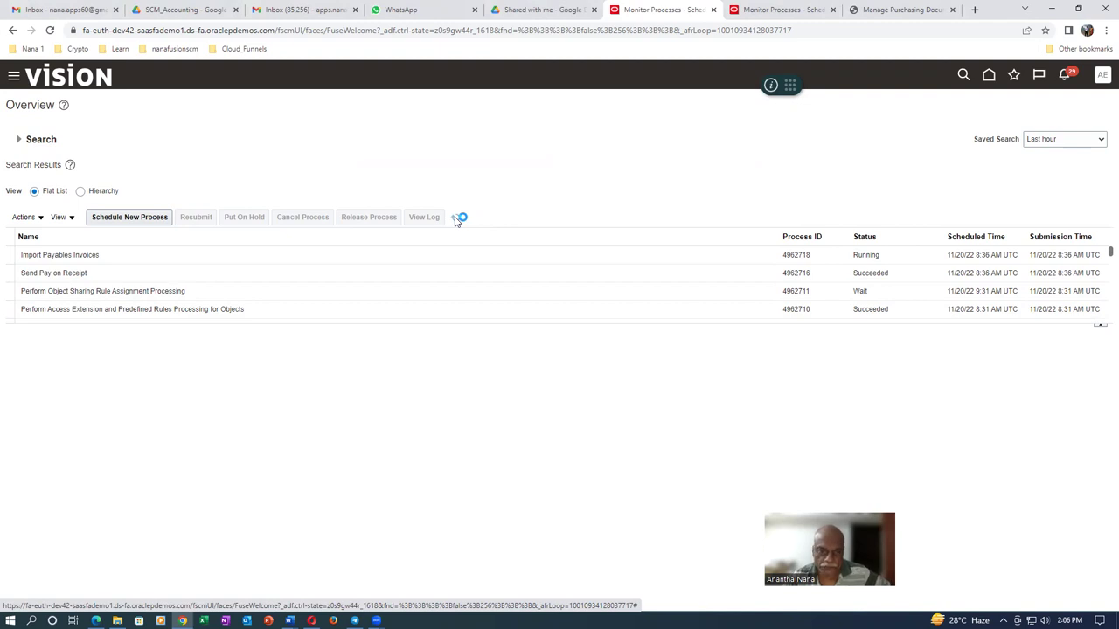
click(457, 221)
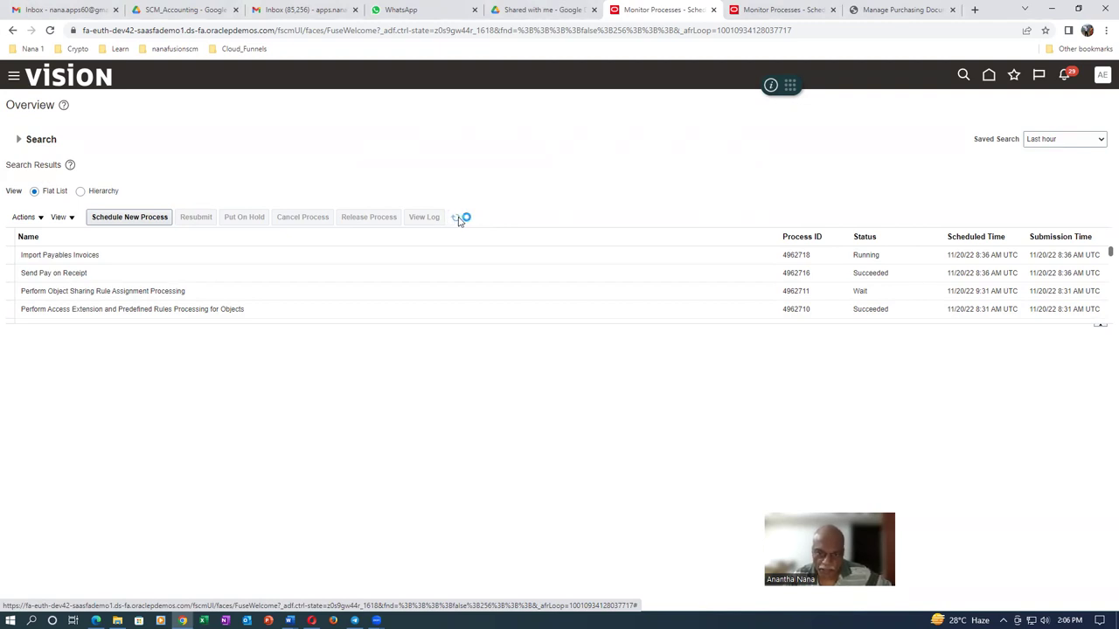
click(456, 219)
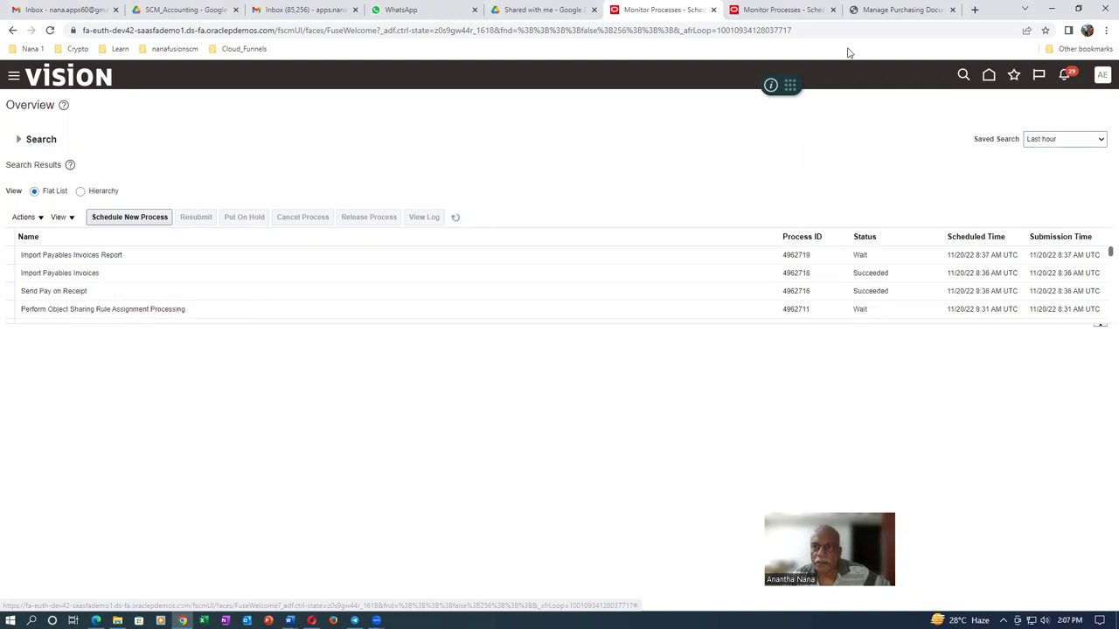
click(887, 12)
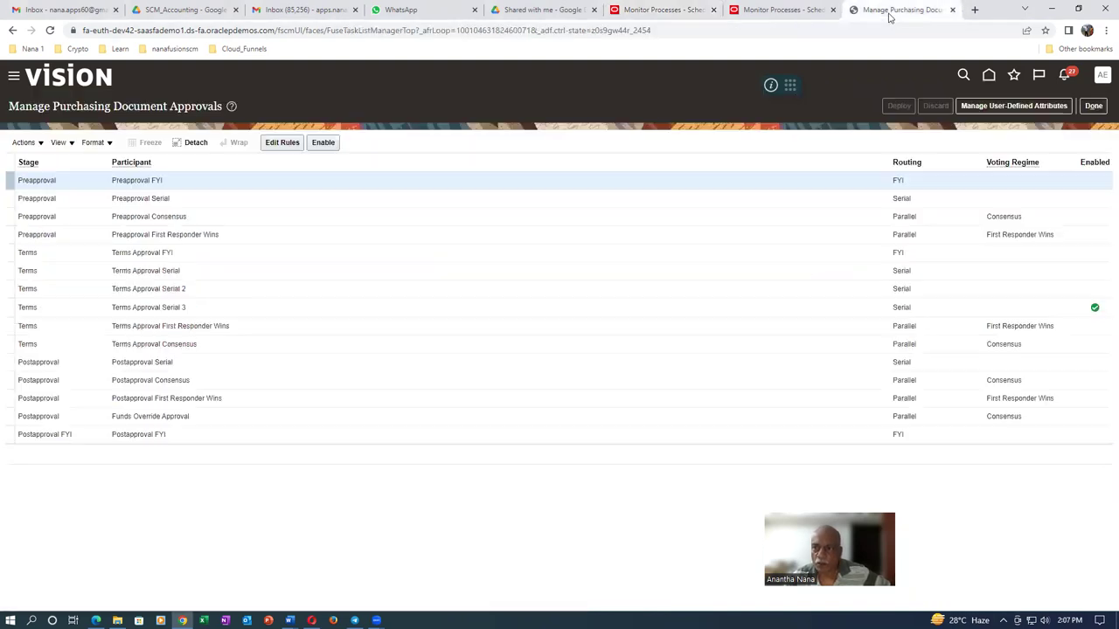
Leave the approvals page and go to the Payables Invoices work area
click(1093, 106)
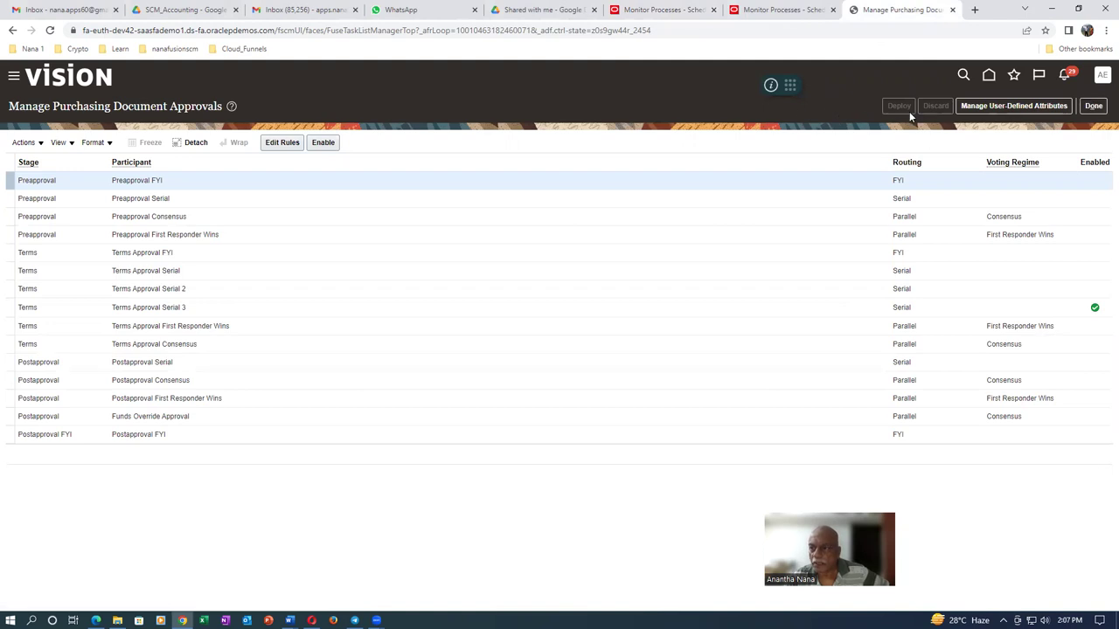
click(989, 76)
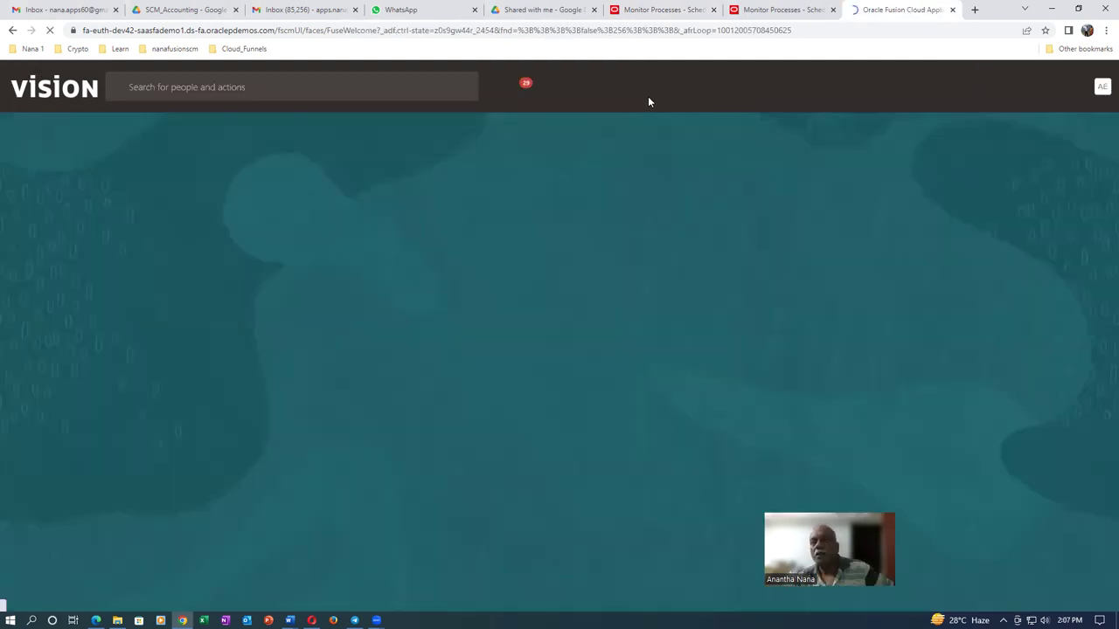
click(216, 196)
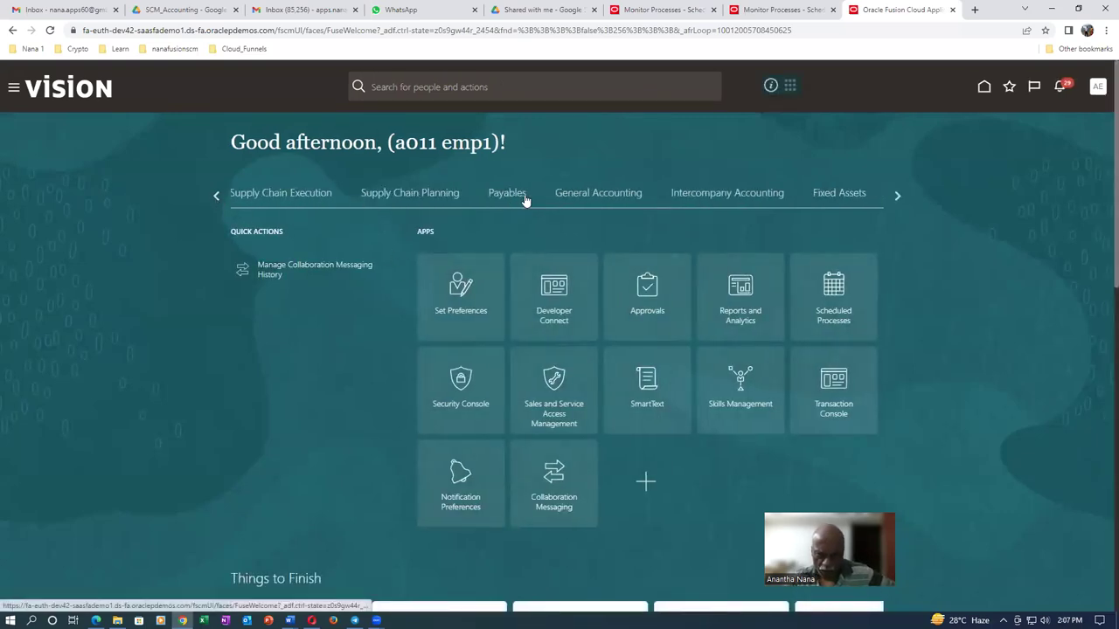
click(523, 196)
click(564, 291)
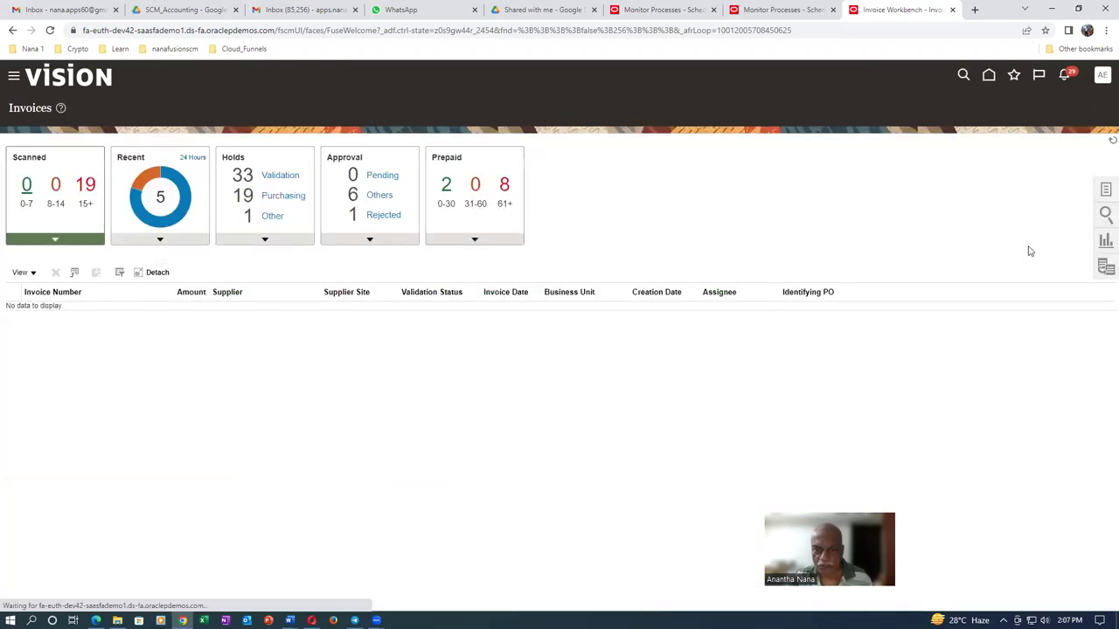
Start a Manage Invoices search with supplier a0120
click(1105, 193)
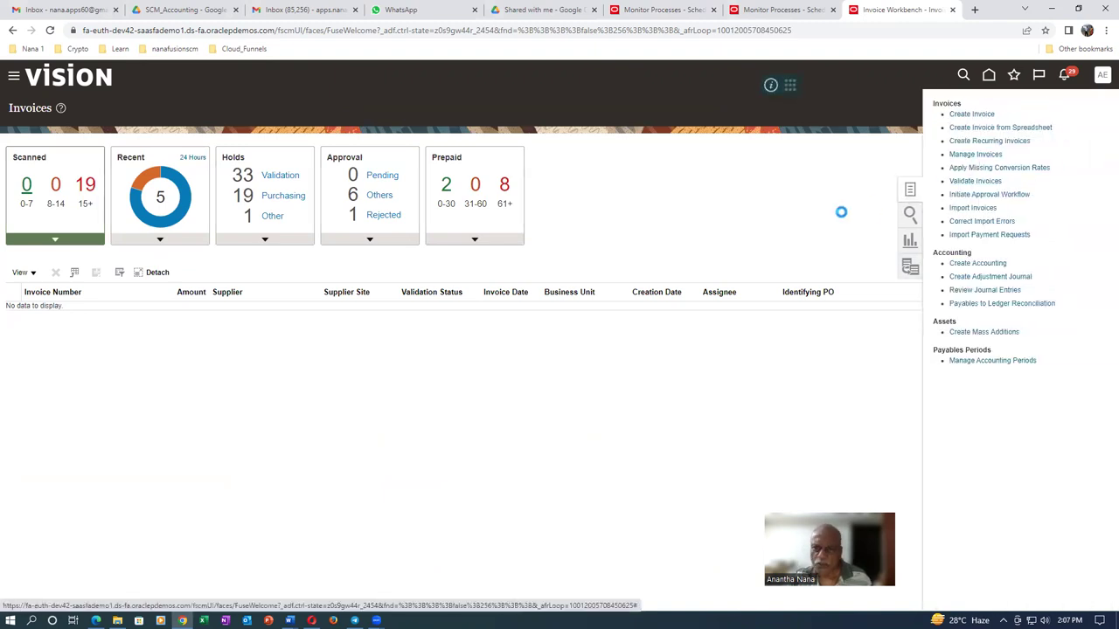
click(306, 288)
text(a0120)
key(Tab)
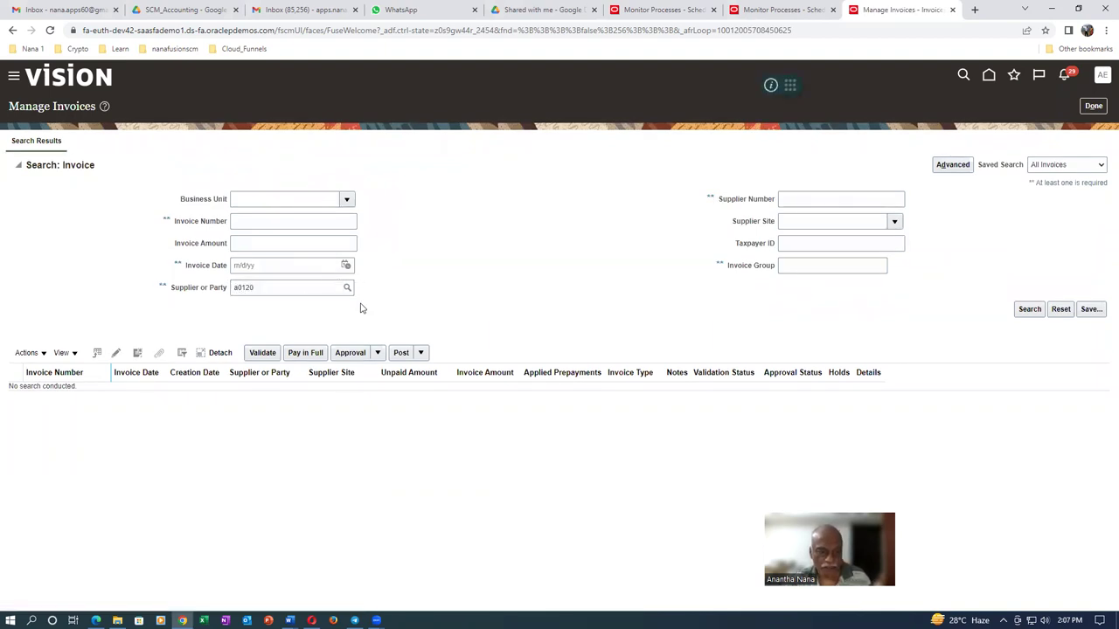
click(1029, 310)
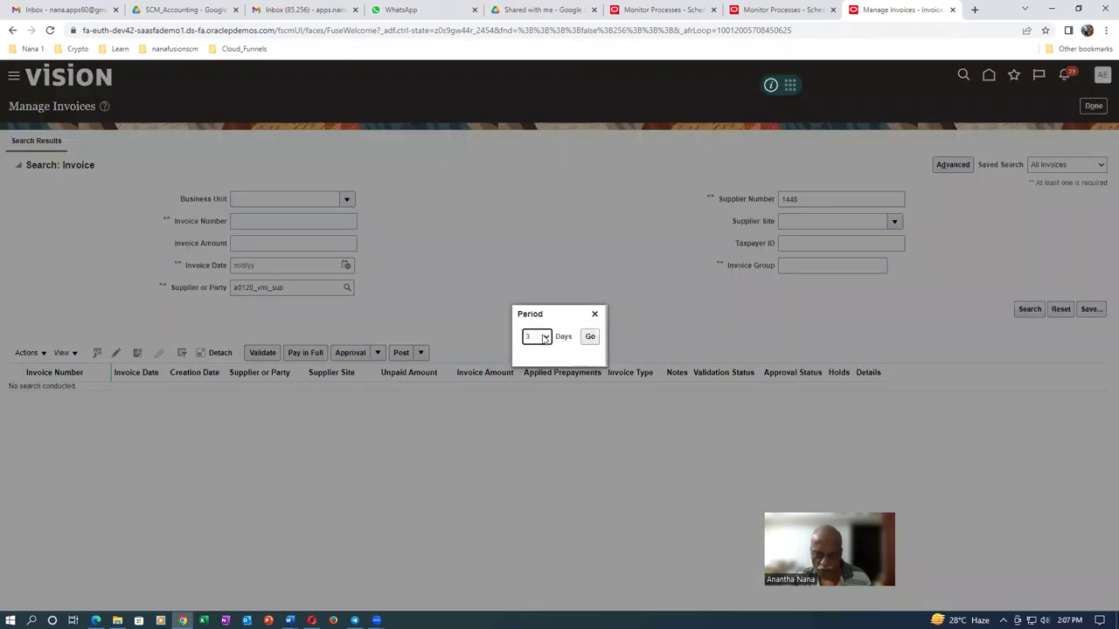
click(546, 337)
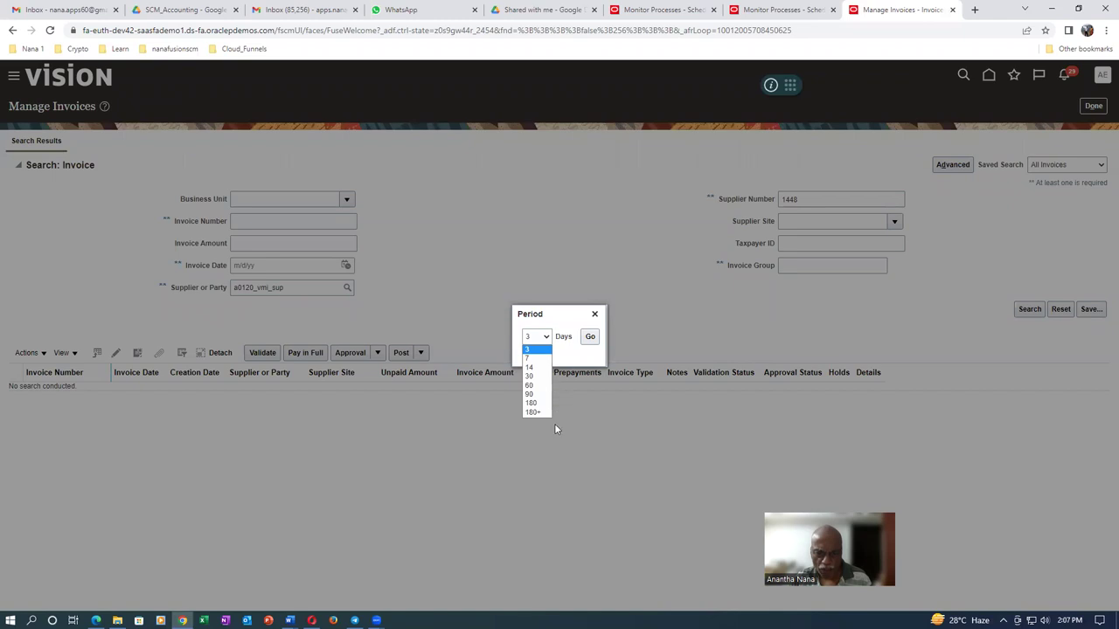
click(564, 318)
click(591, 340)
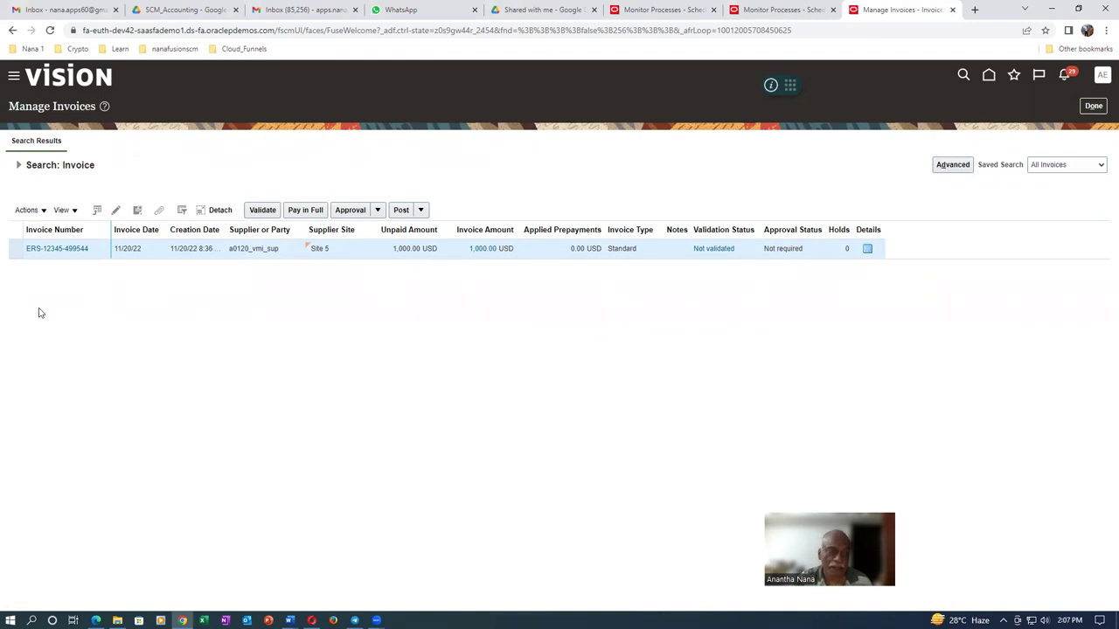
click(52, 251)
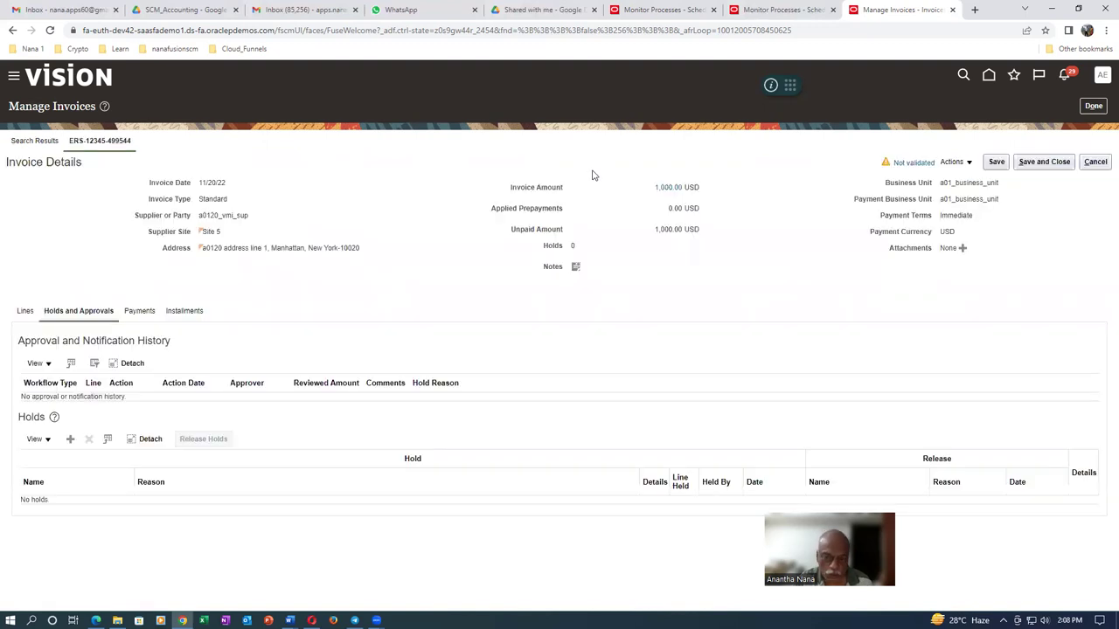
click(953, 163)
click(968, 202)
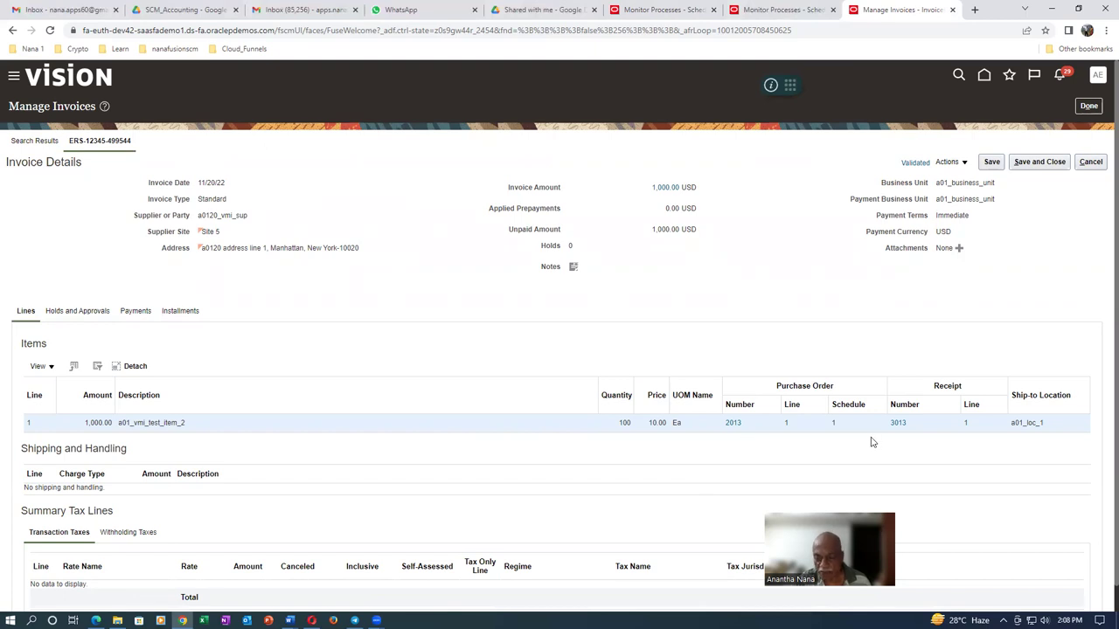
click(1058, 162)
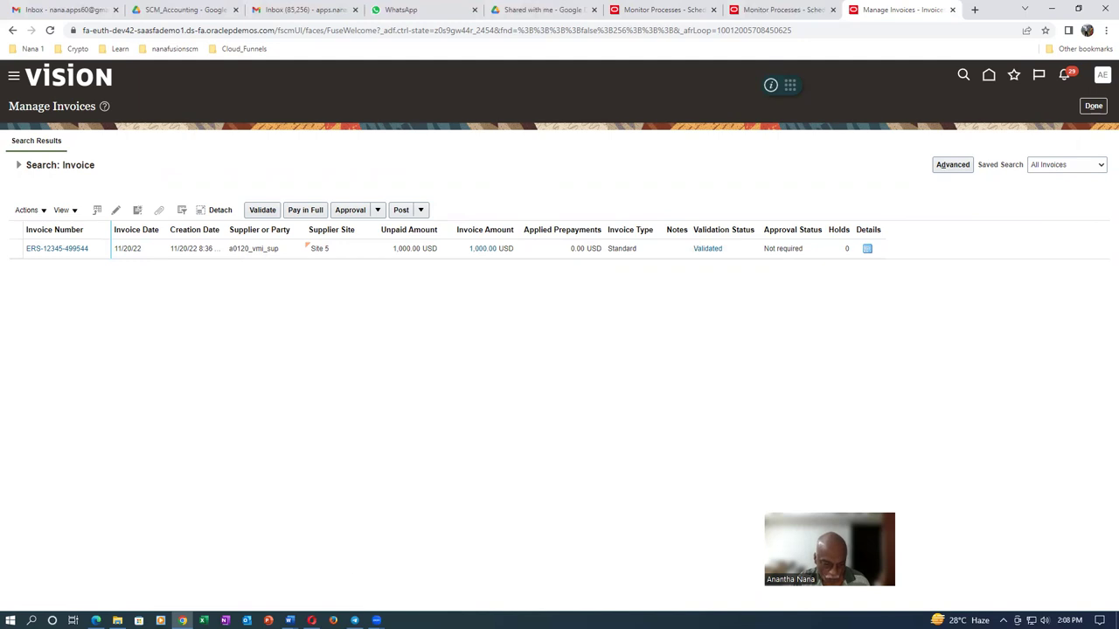
mouse_move(312, 619)
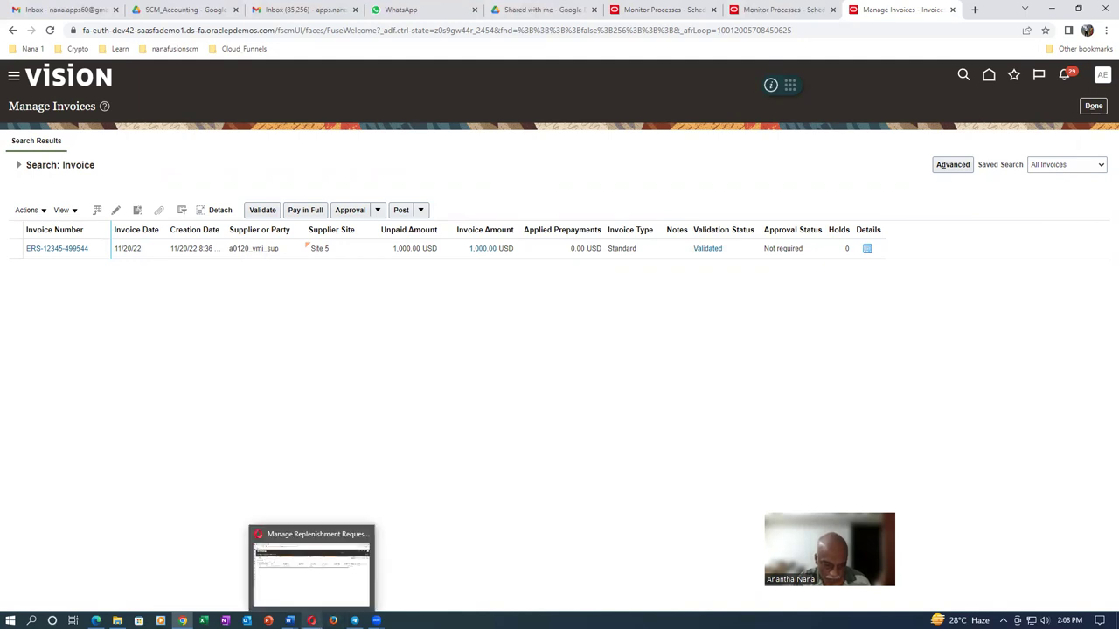
click(316, 550)
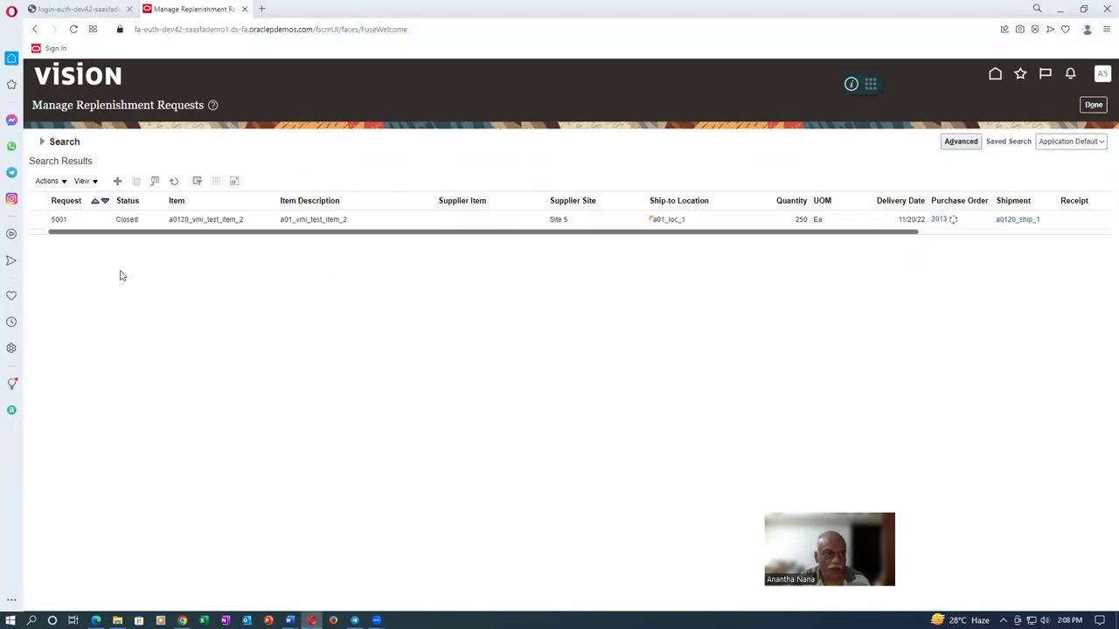
Rerun the replenishment request search to confirm receipt 3013 on request 5001, then exit
click(47, 145)
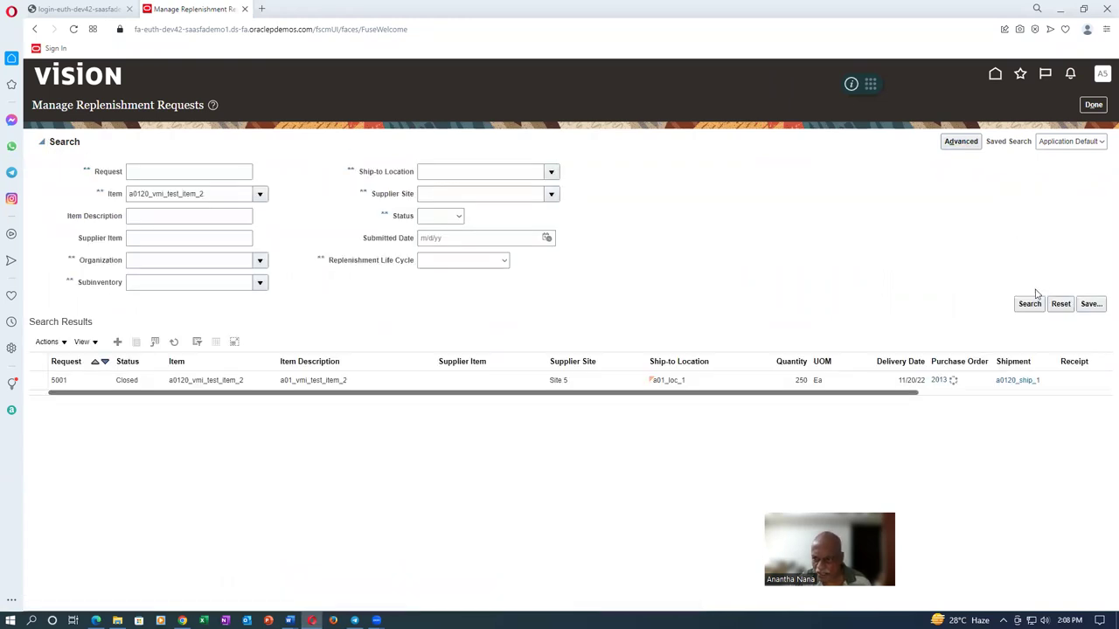
click(1029, 305)
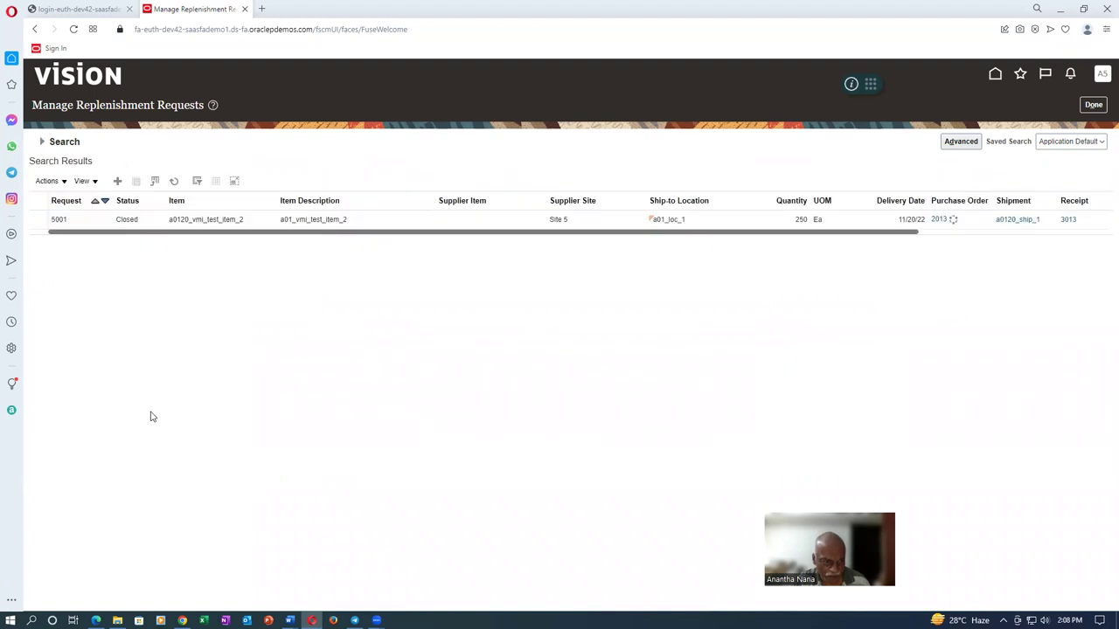
click(1094, 105)
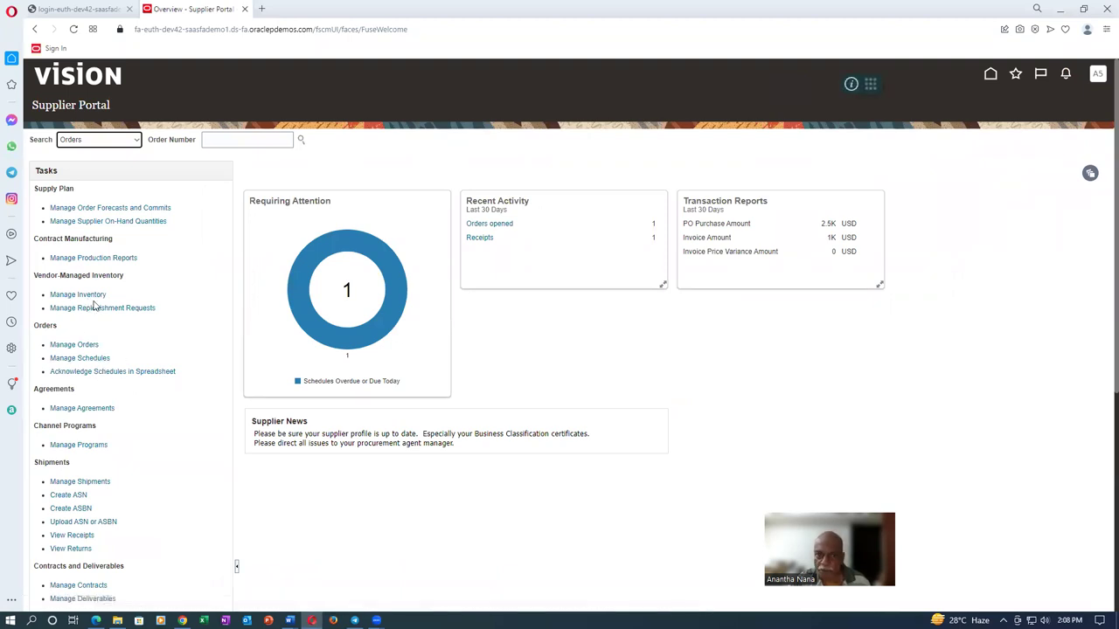
Look up a0120_vmi_test_item_2 in Manage Inventory, showing 100 received and 0 in transit
click(93, 296)
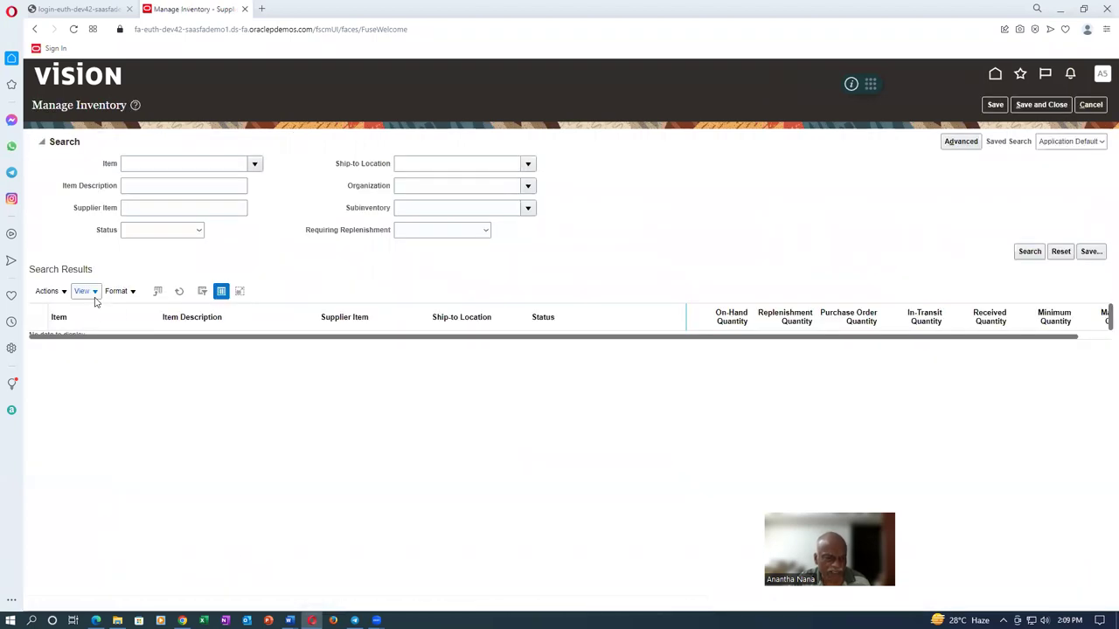
click(144, 167)
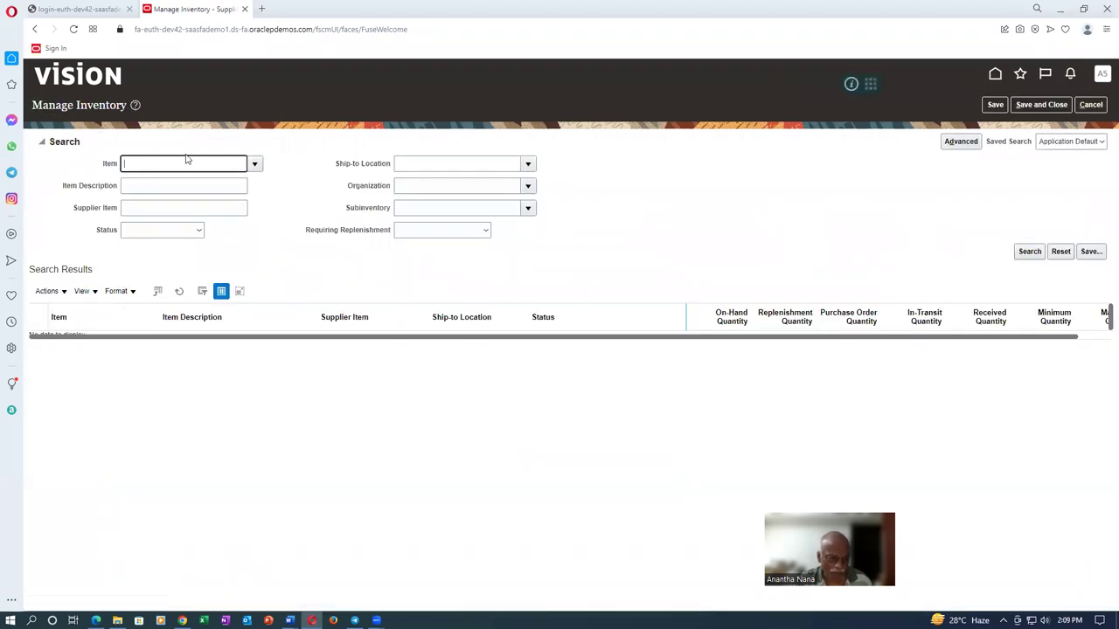
text(a0120)
key(Tab)
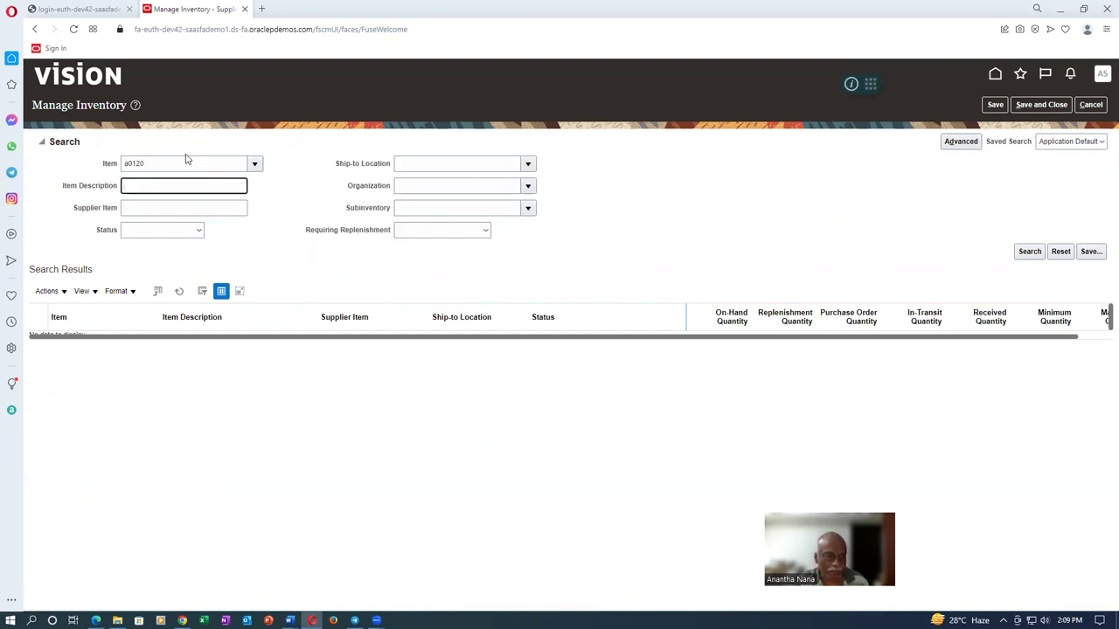
click(254, 184)
click(1031, 251)
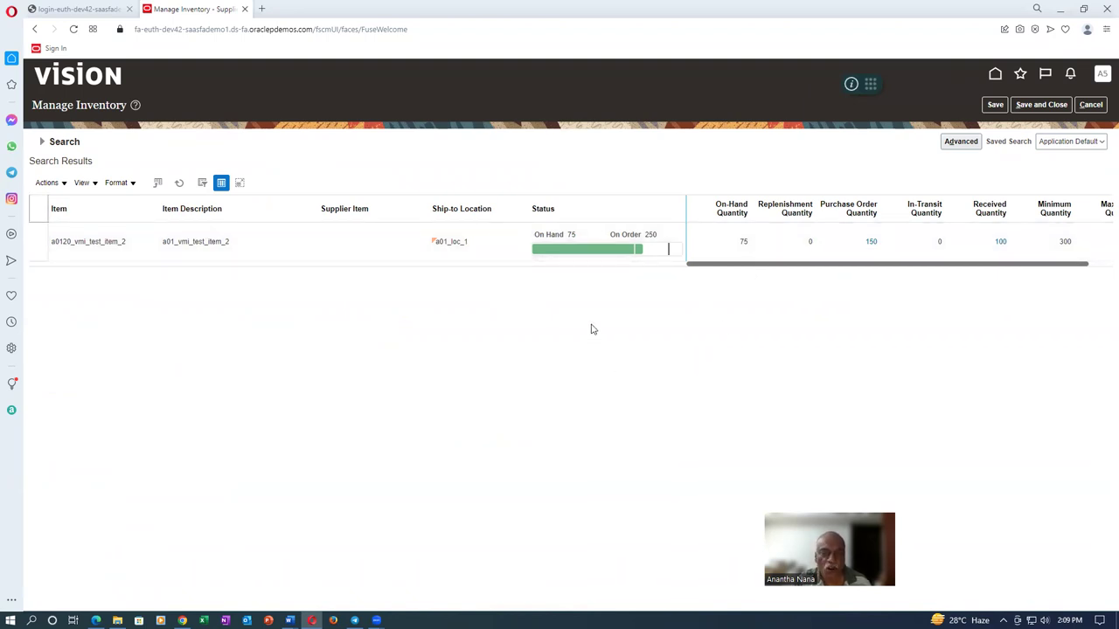
mouse_move(565, 250)
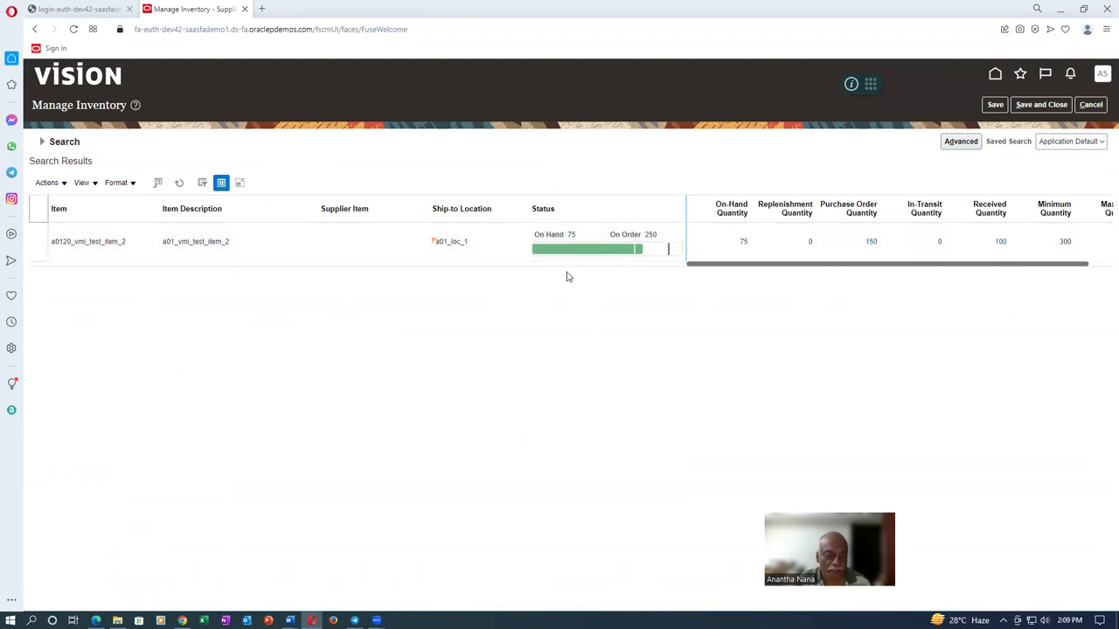
key(alt+Tab)
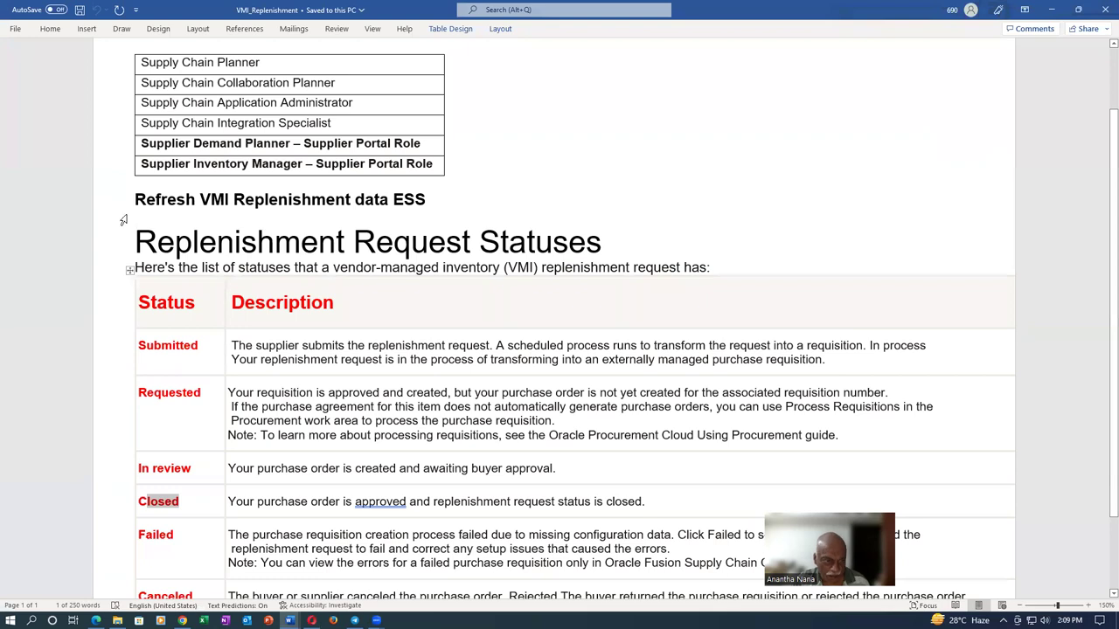
Select the 'Refresh VMI Replenishment data ESS' heading in the Word notes, then return to the inventory page
drag(135, 201, 381, 203)
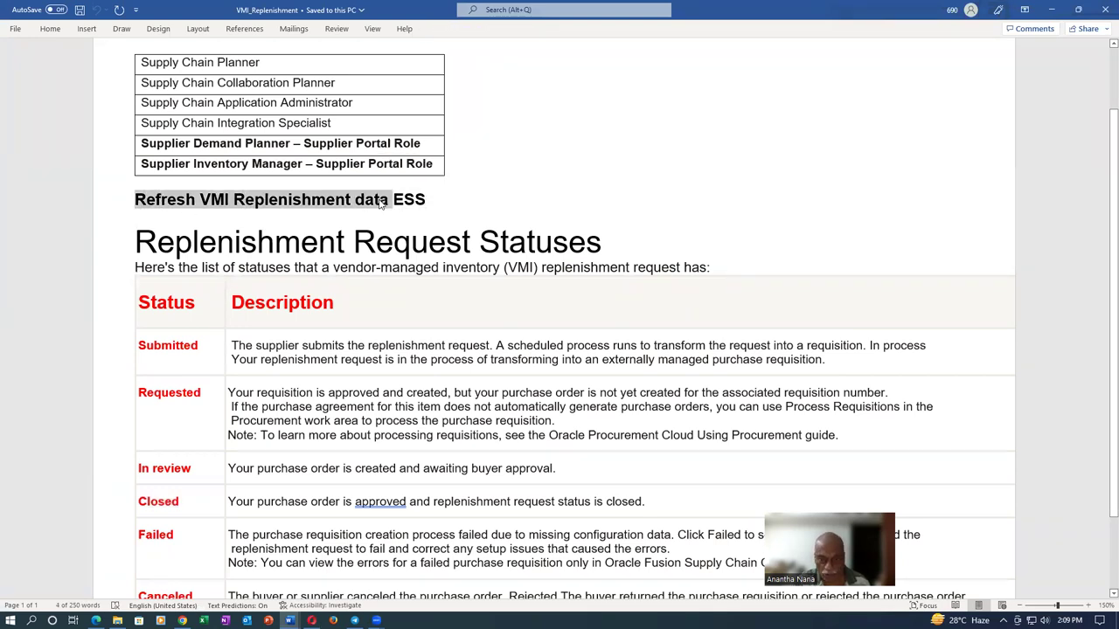
key(alt+Tab)
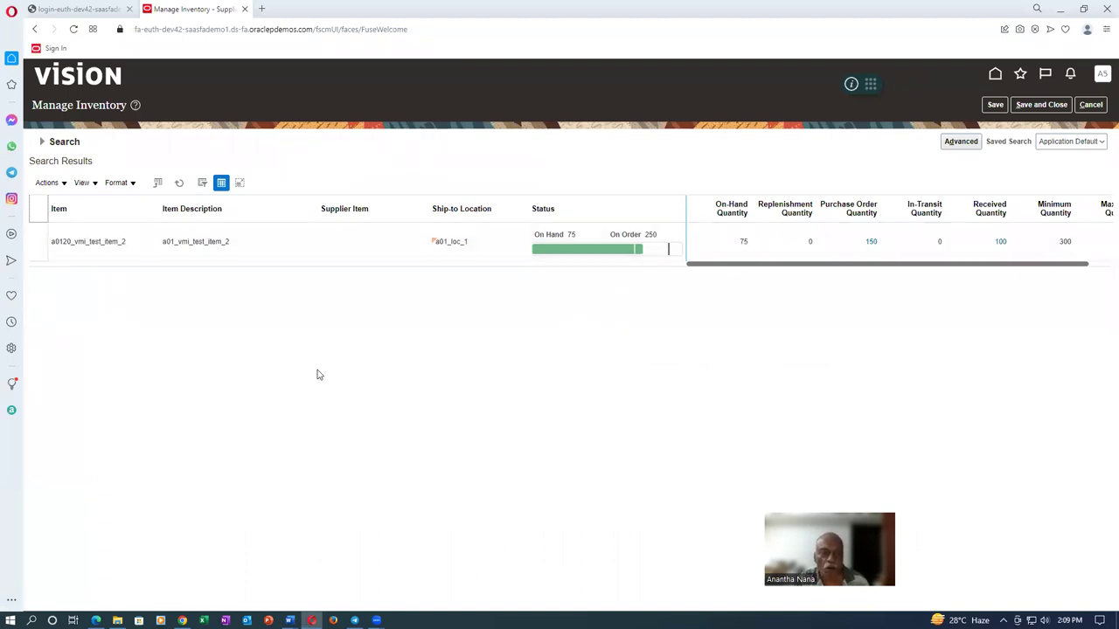
Review the inventory Actions menu without choosing anything, then save and close back to the portal overview
click(46, 183)
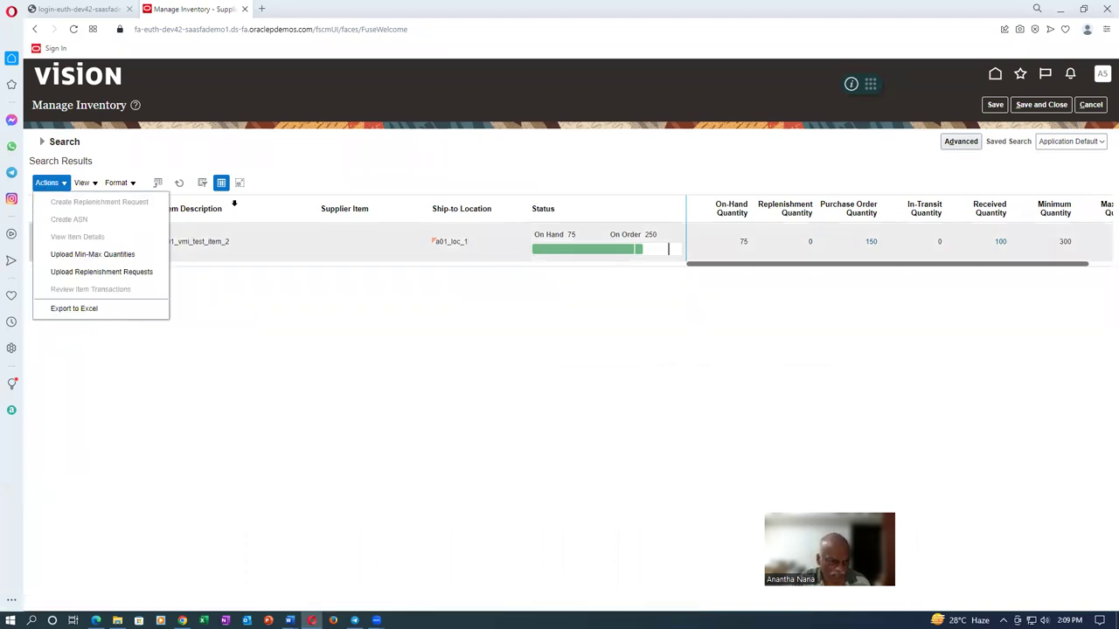
click(292, 184)
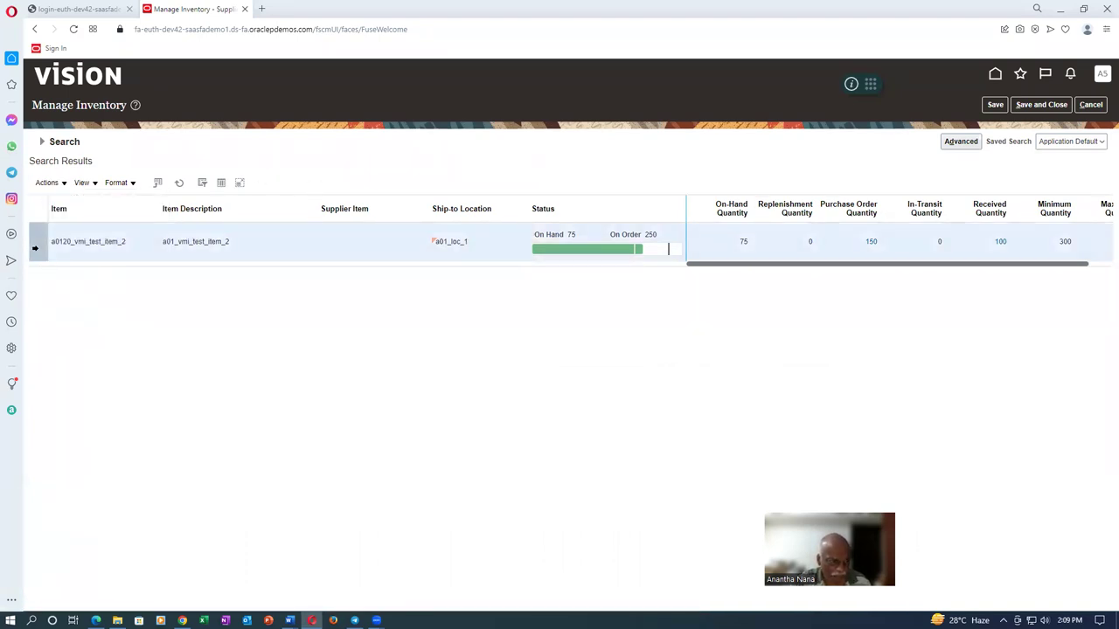
click(54, 187)
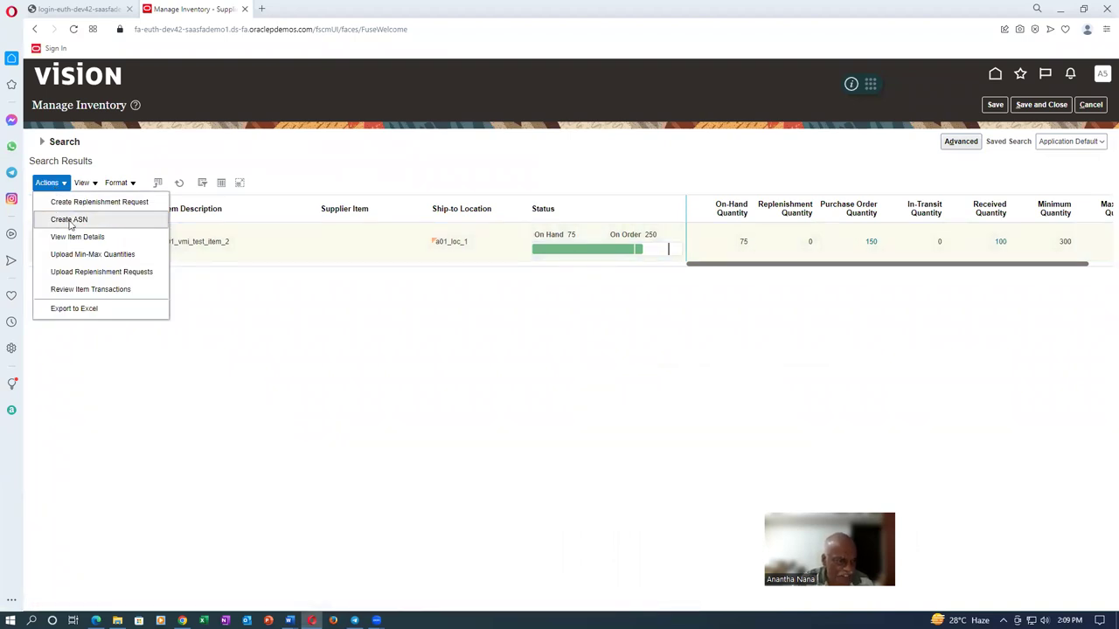
click(172, 428)
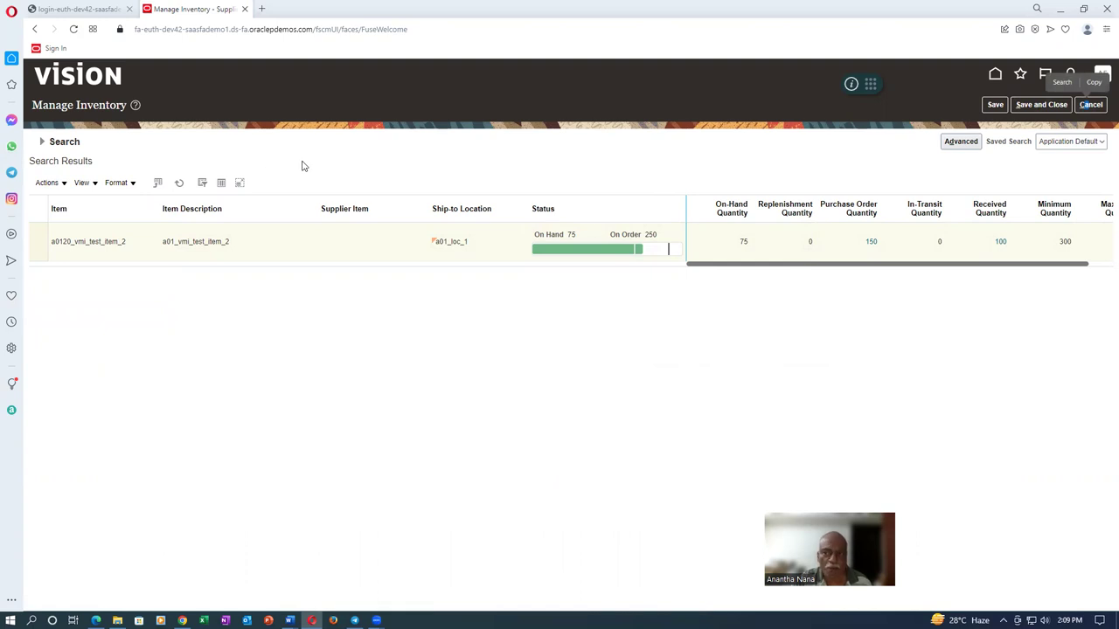
click(1040, 105)
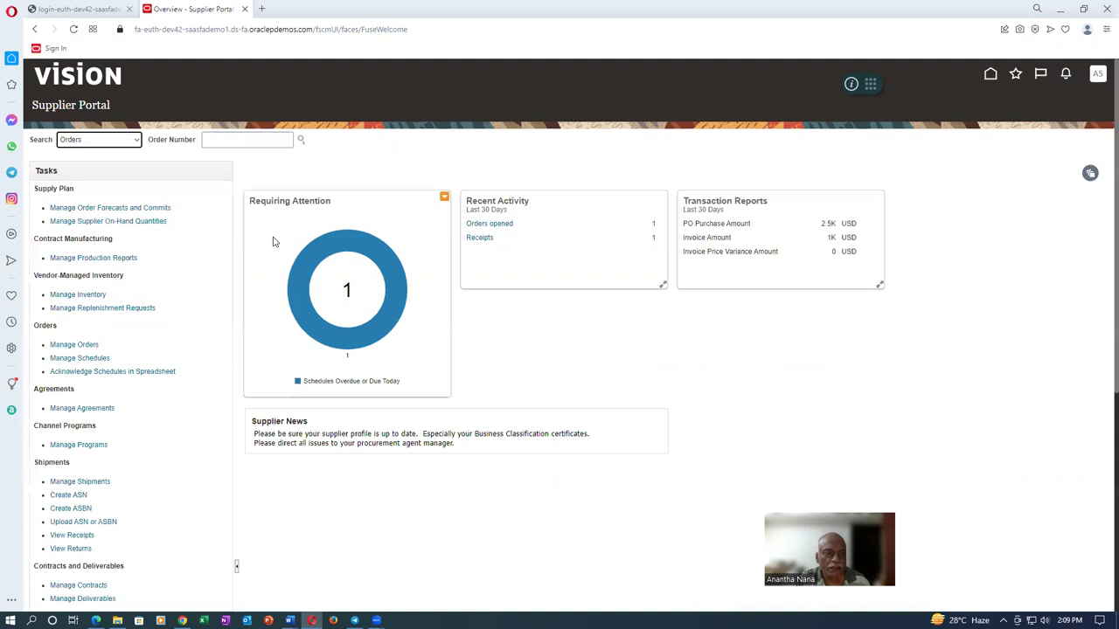
Find purchase order 2013's schedule and create an ASBN for it with shipment number a0120_ship_2
click(72, 511)
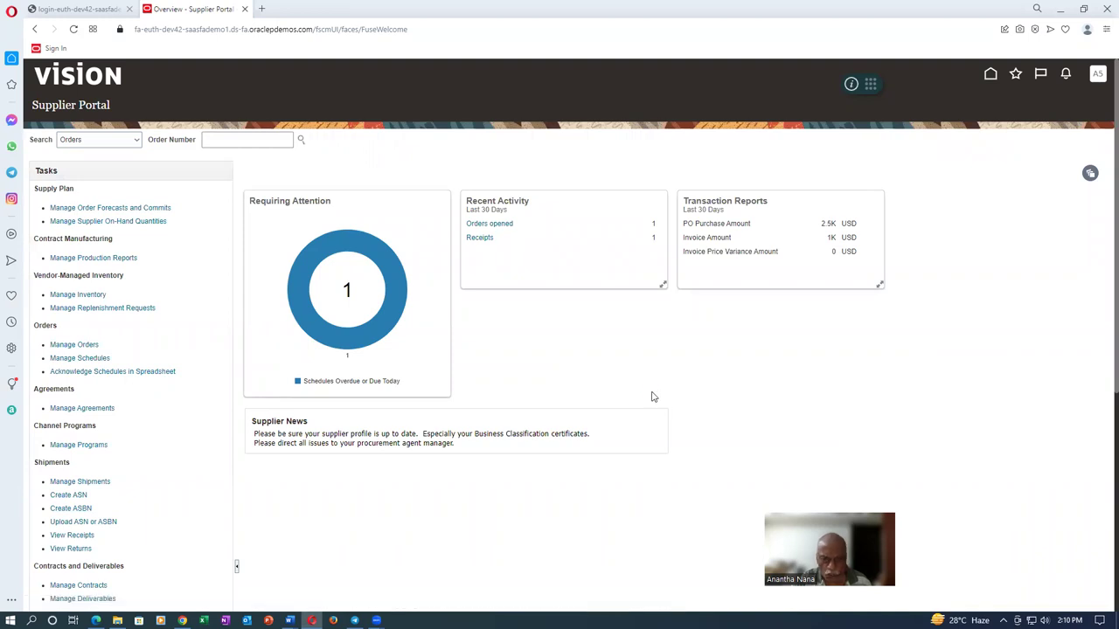
click(259, 175)
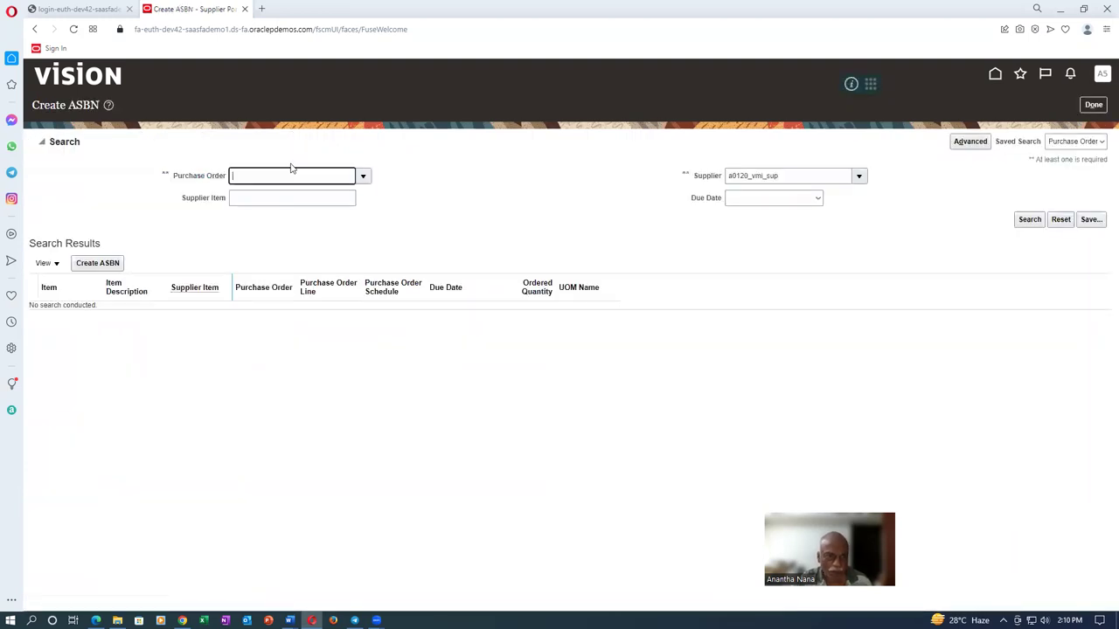
key(Tab)
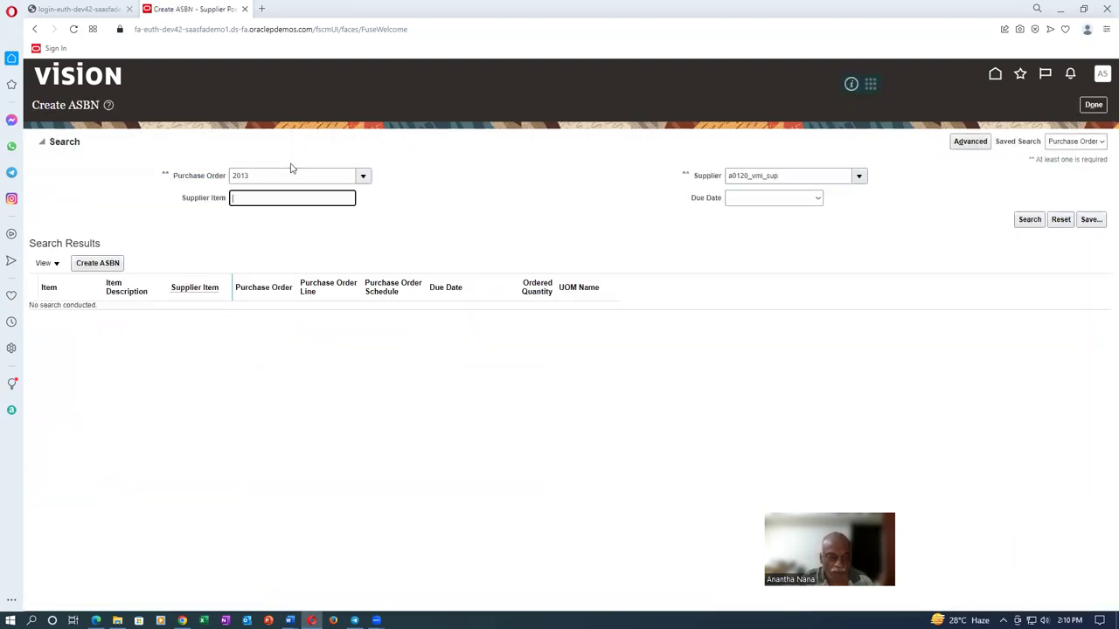
click(1029, 223)
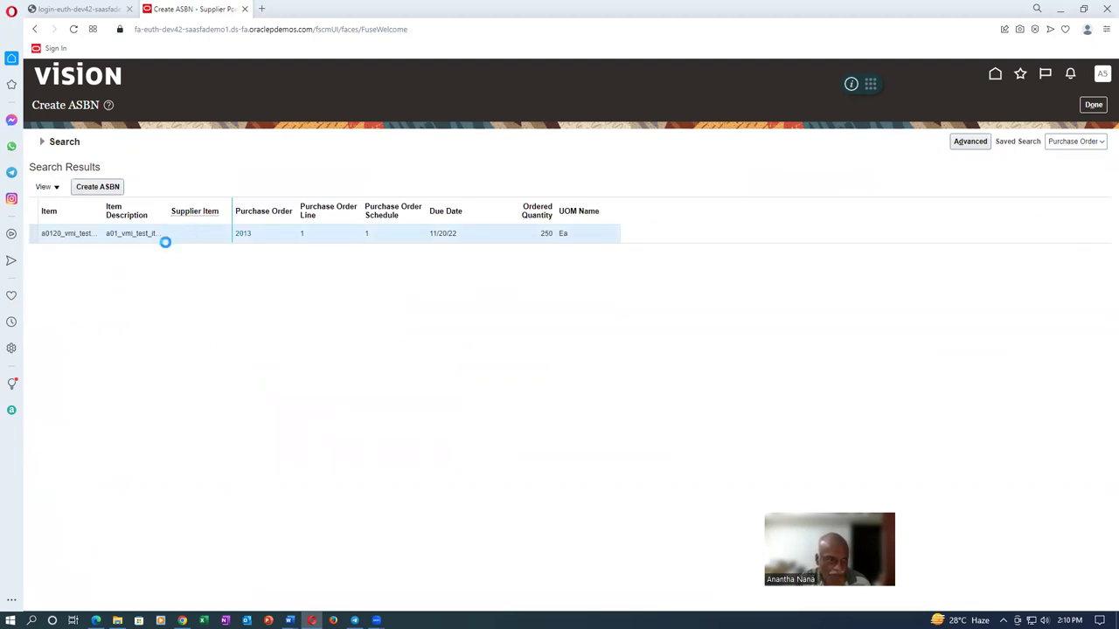
click(97, 189)
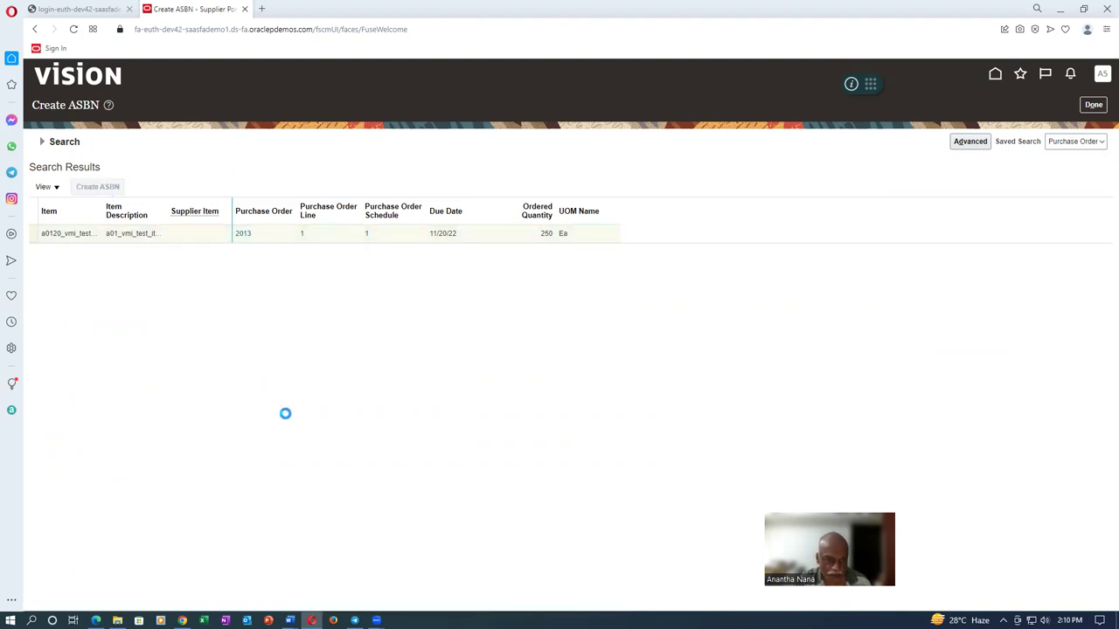
click(341, 171)
text(a0120_ship_2)
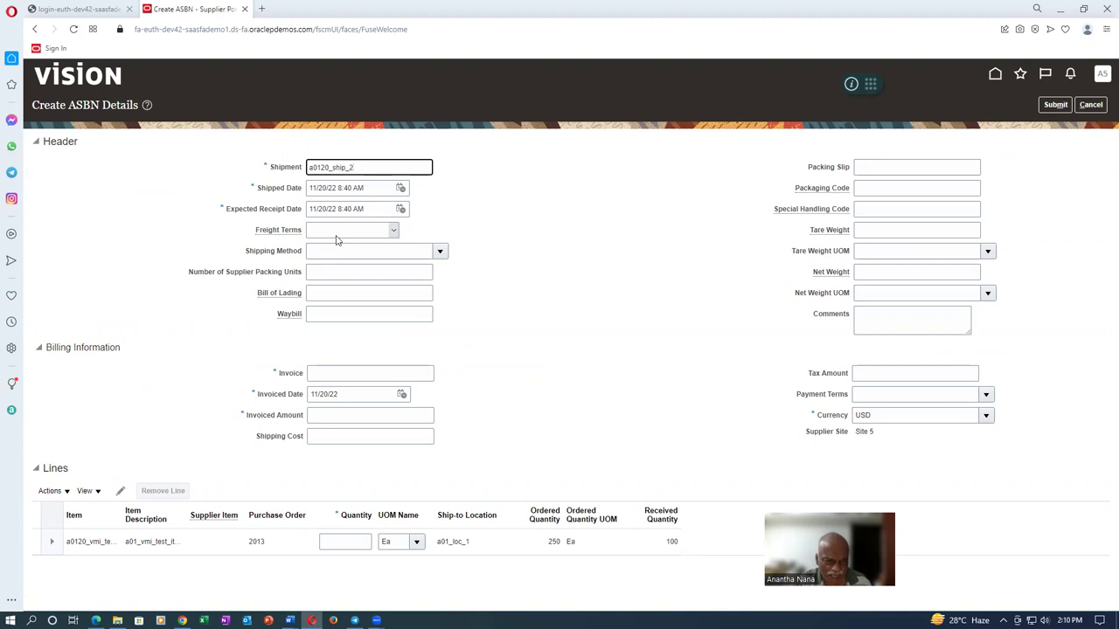
Enter invoice number 1234, invoiced amount 1,500 and shipped quantity 150 on the ASBN
click(353, 376)
text(300)
key(BackSpace)
key(BackSpace)
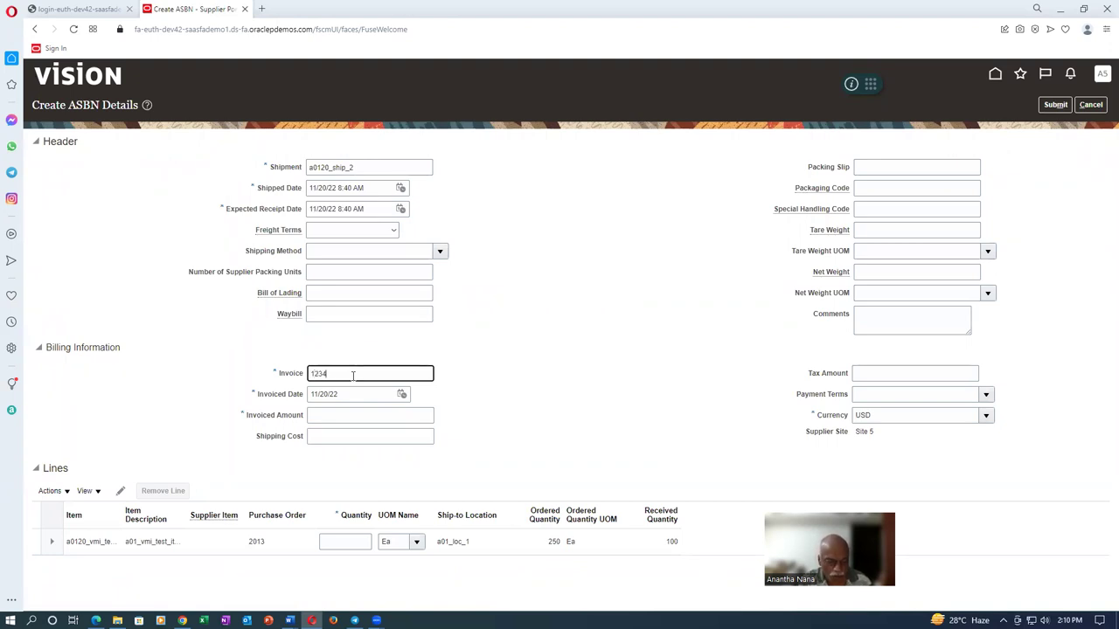
click(333, 420)
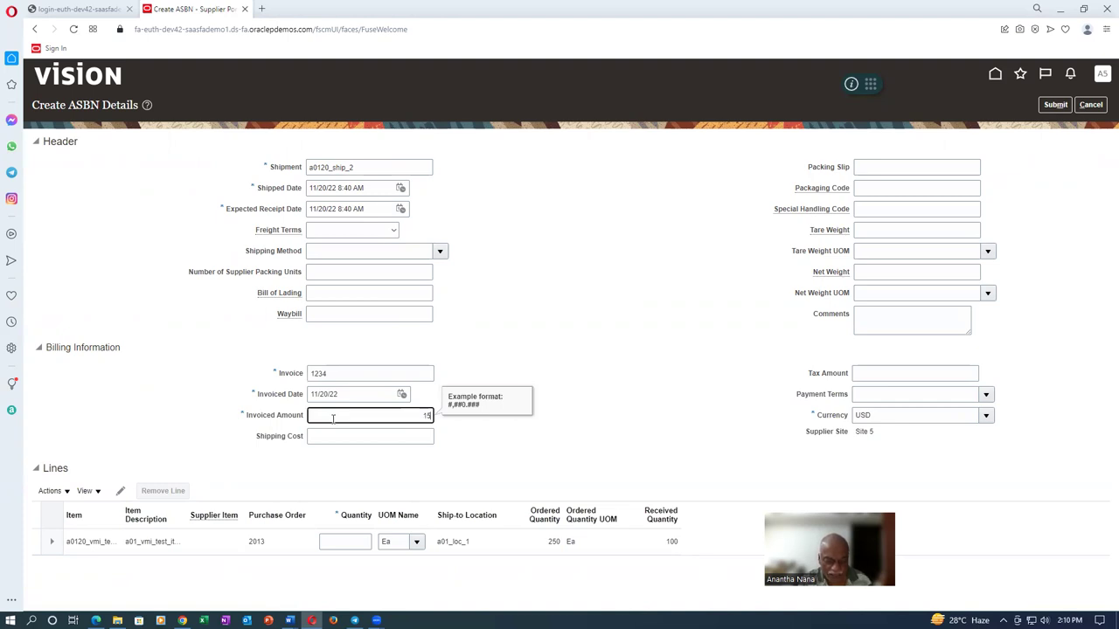
key(Tab)
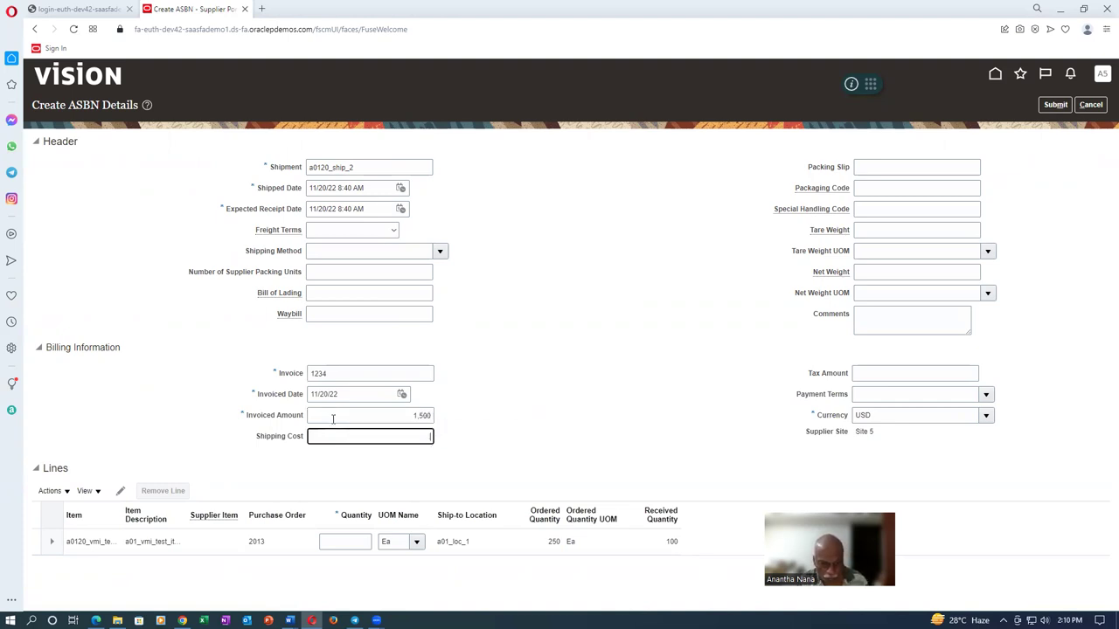
click(357, 541)
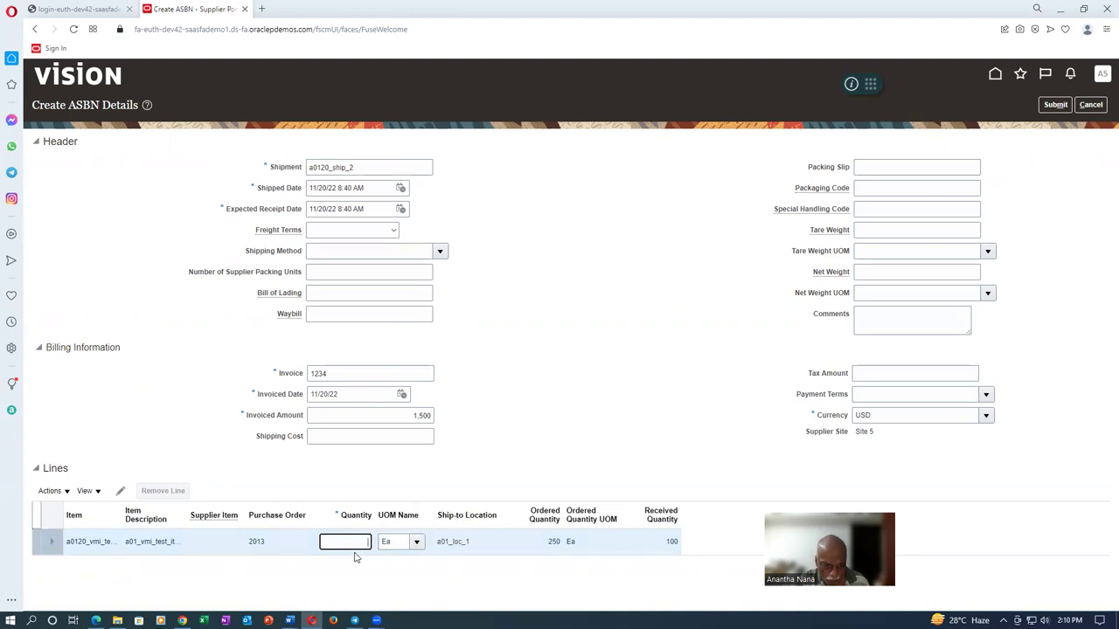
text(150)
key(Tab)
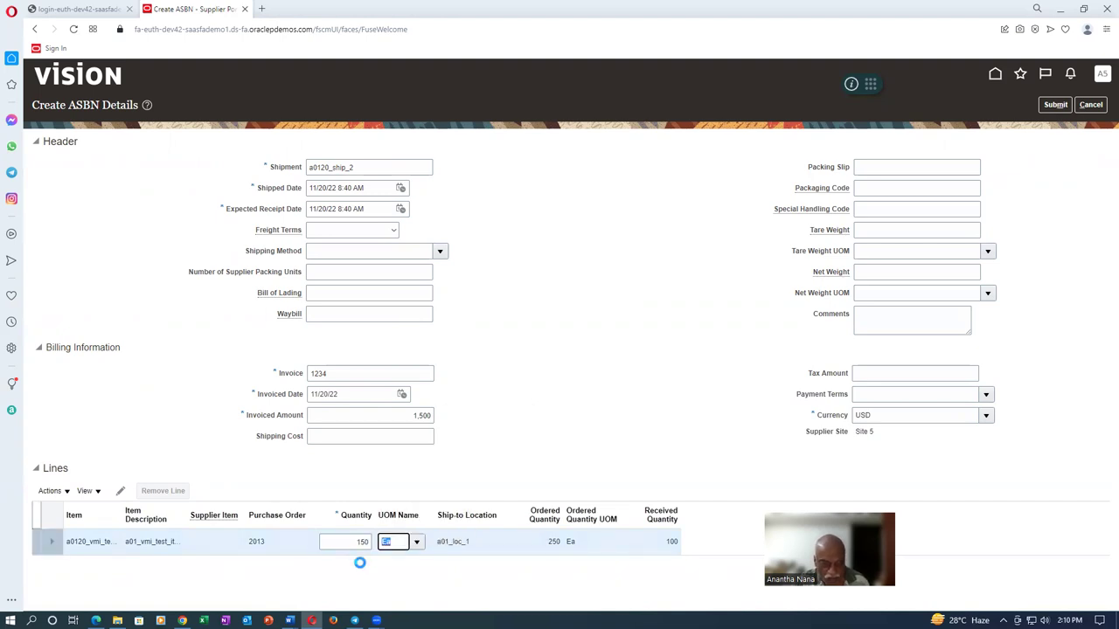
Set the ASBN shipping cost to 12 and the tax amount to 50
click(344, 438)
text(12)
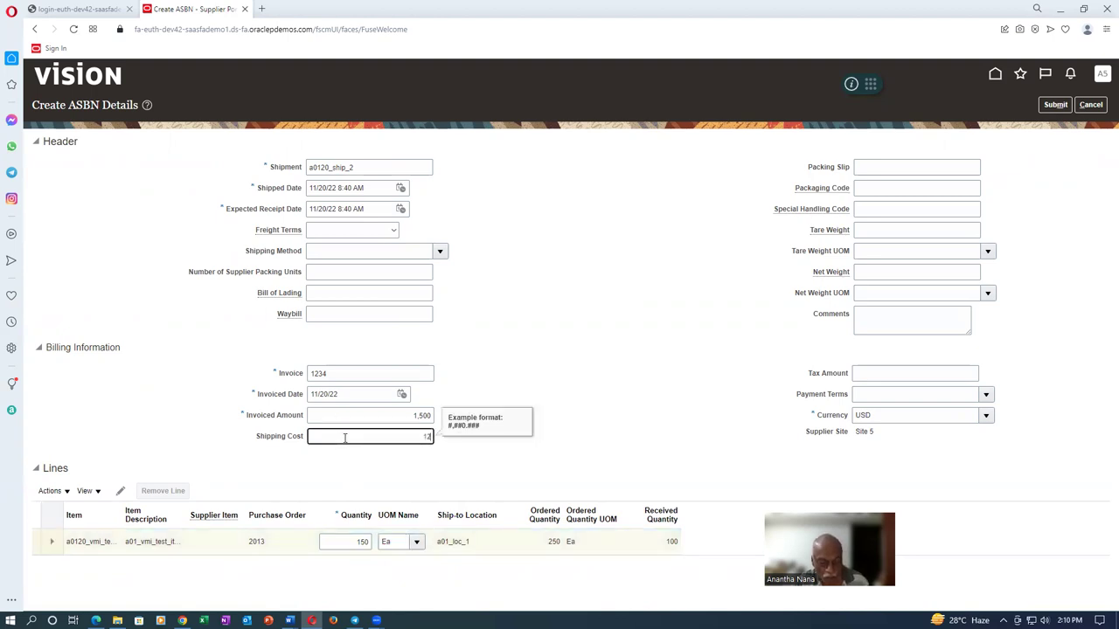
key(Tab)
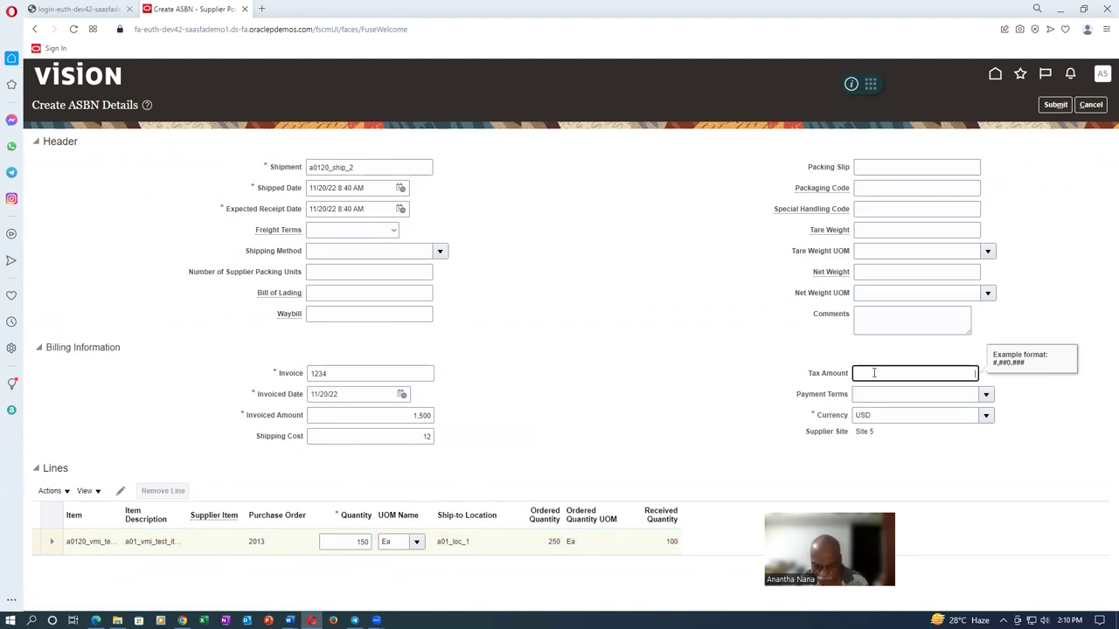
click(705, 408)
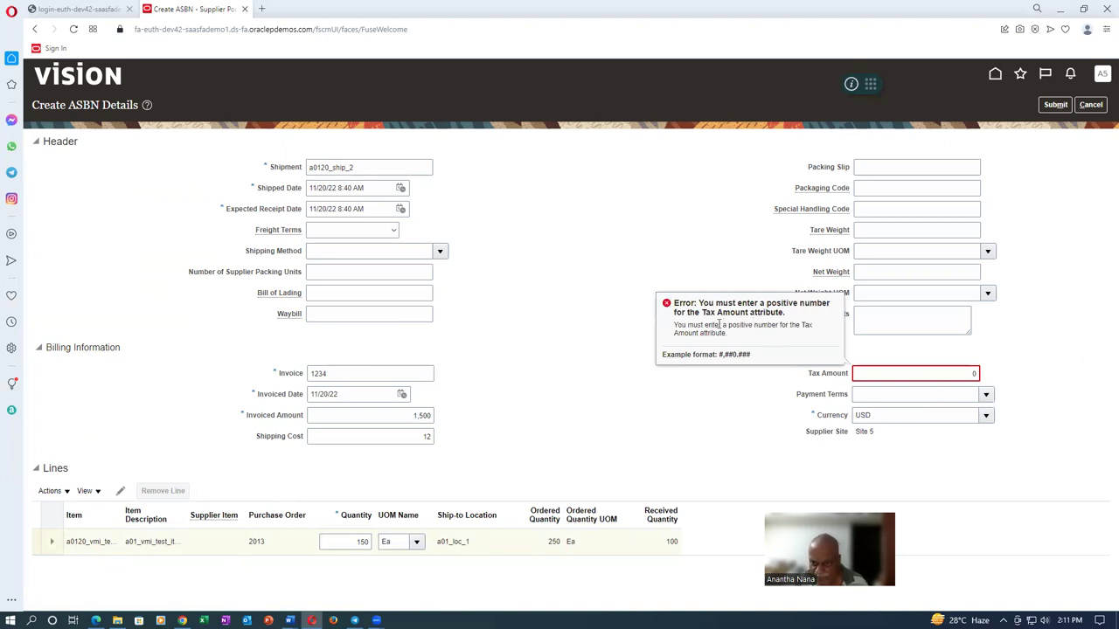
click(925, 374)
drag(946, 376, 997, 384)
text(50)
key(Tab)
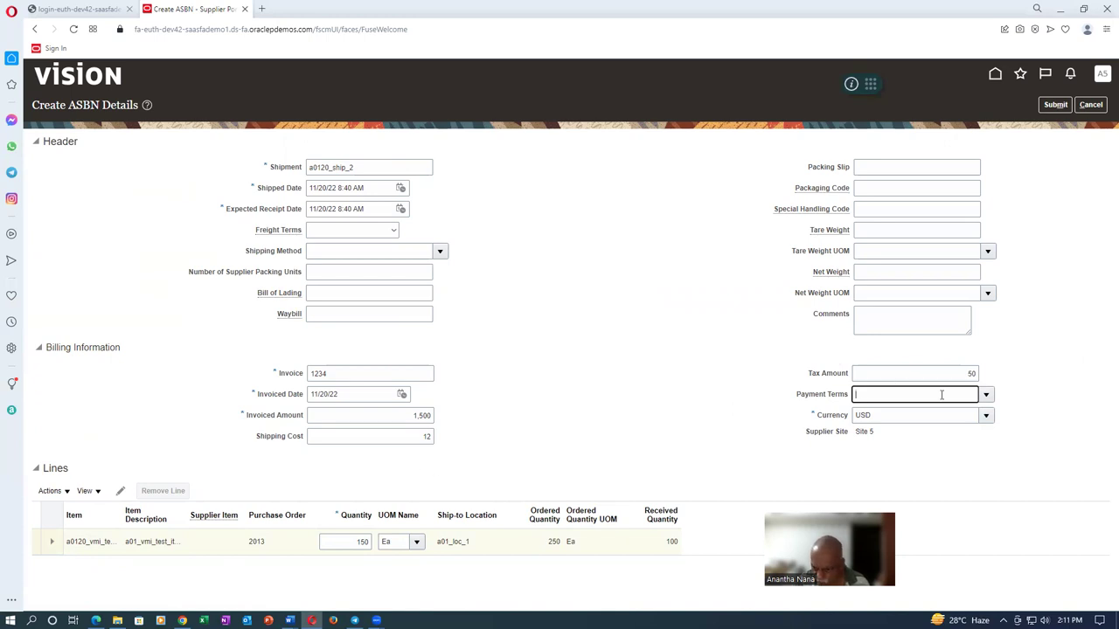
Browse the Payment Terms choices and open the full payment terms search
click(986, 394)
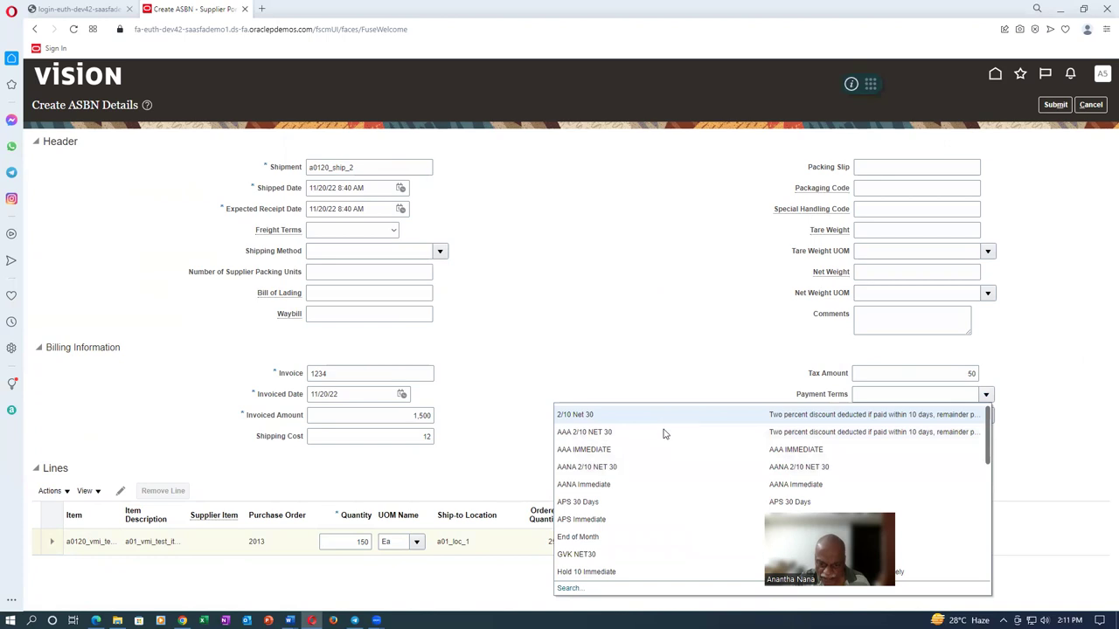
scroll(654, 569, down, 6)
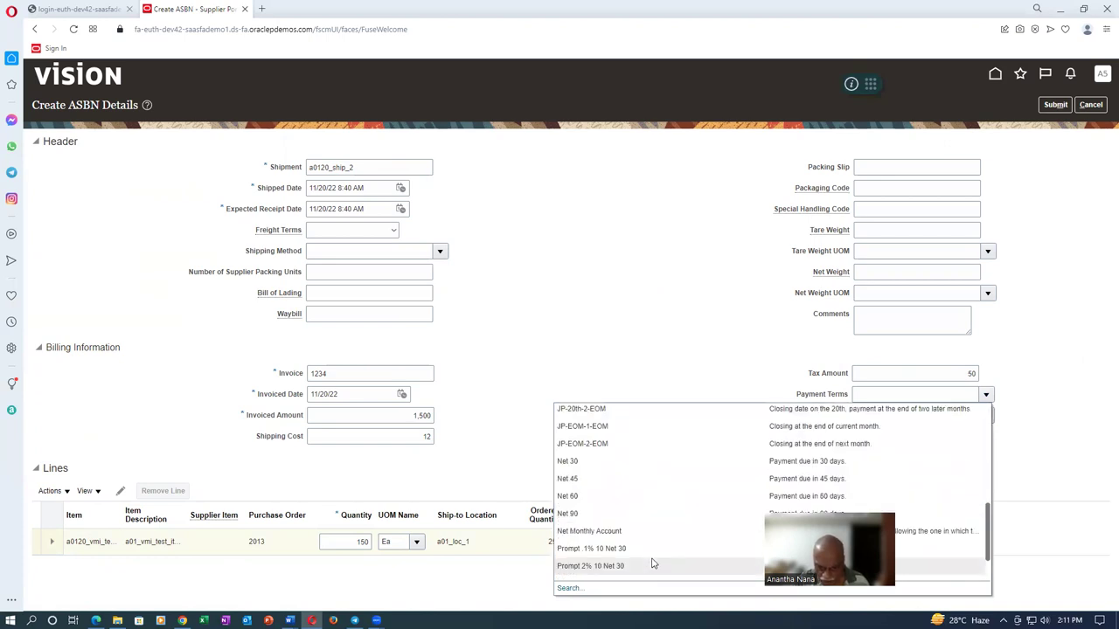
scroll(653, 559, down, 3)
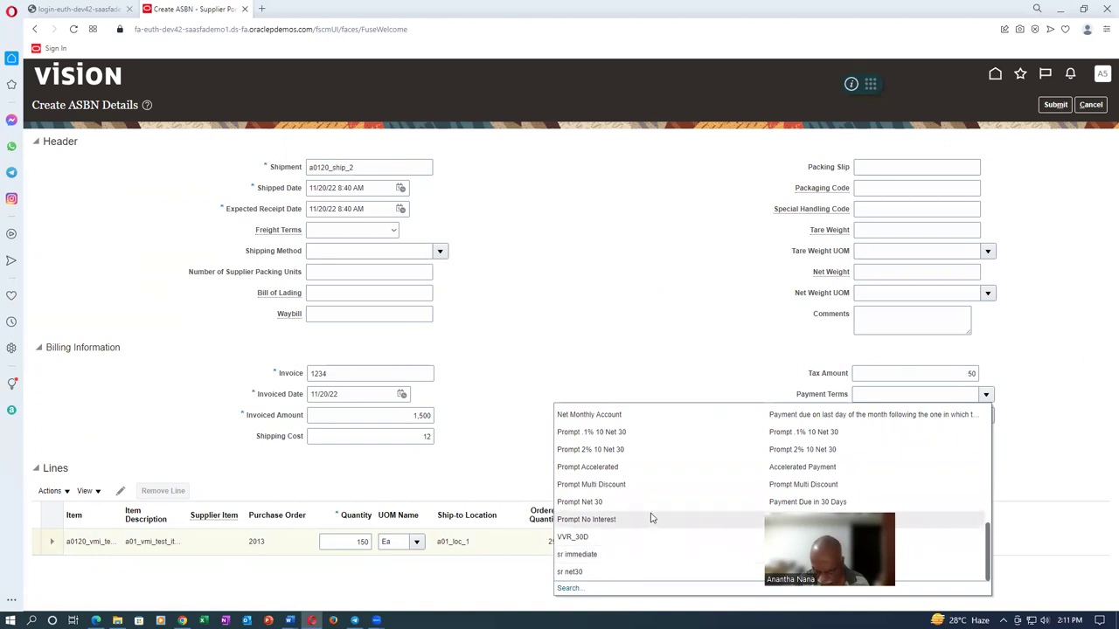
scroll(652, 499, up, 10)
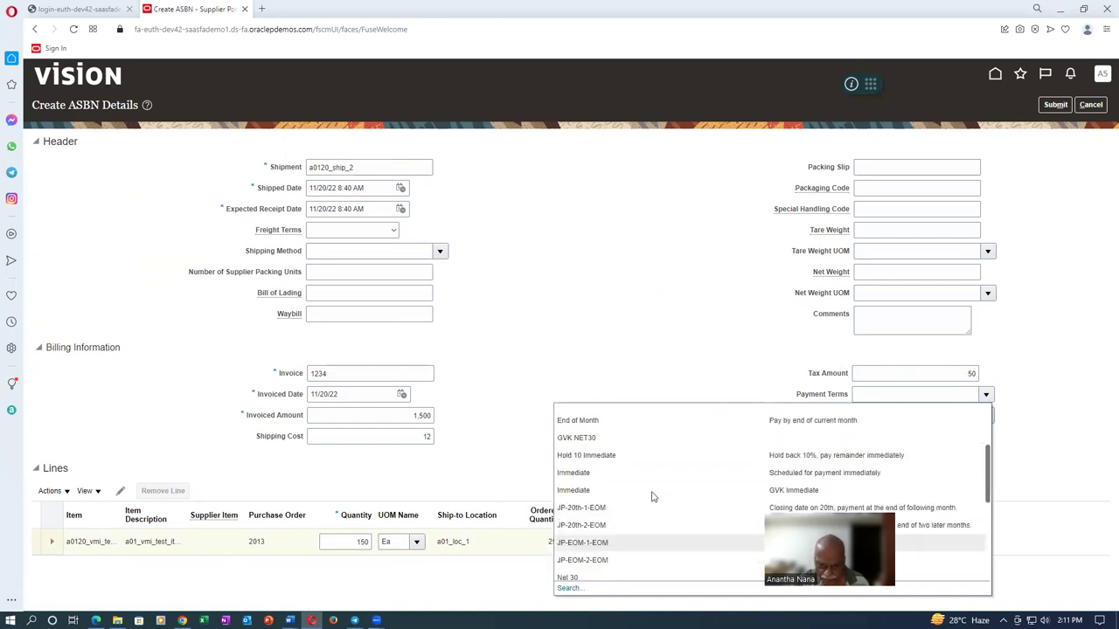
click(569, 587)
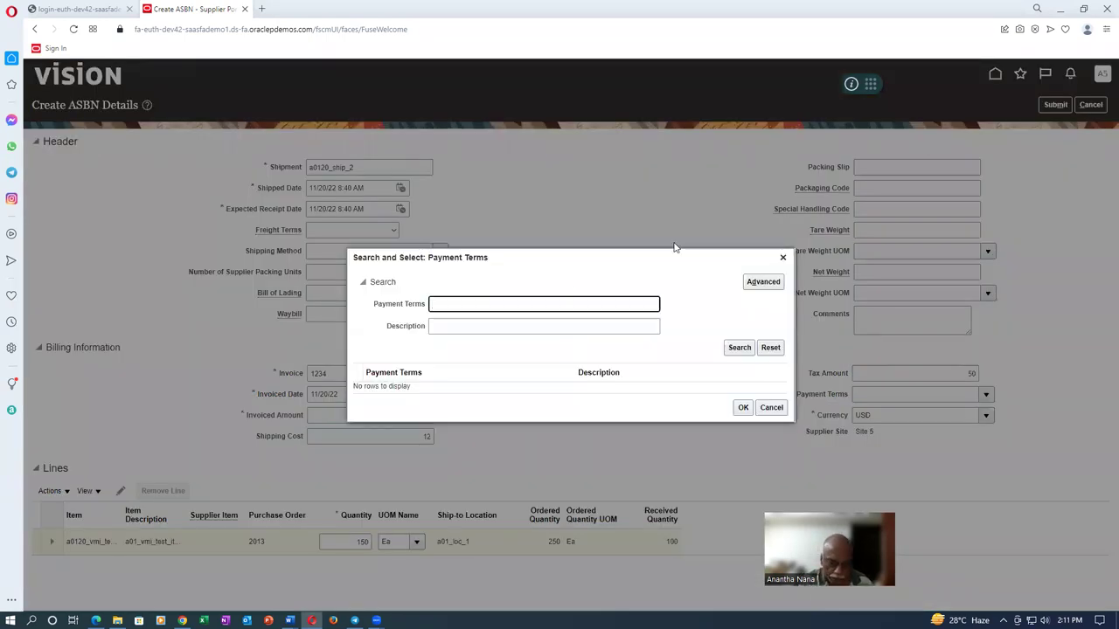
Choose Immediate as the ASBN payment terms
click(739, 349)
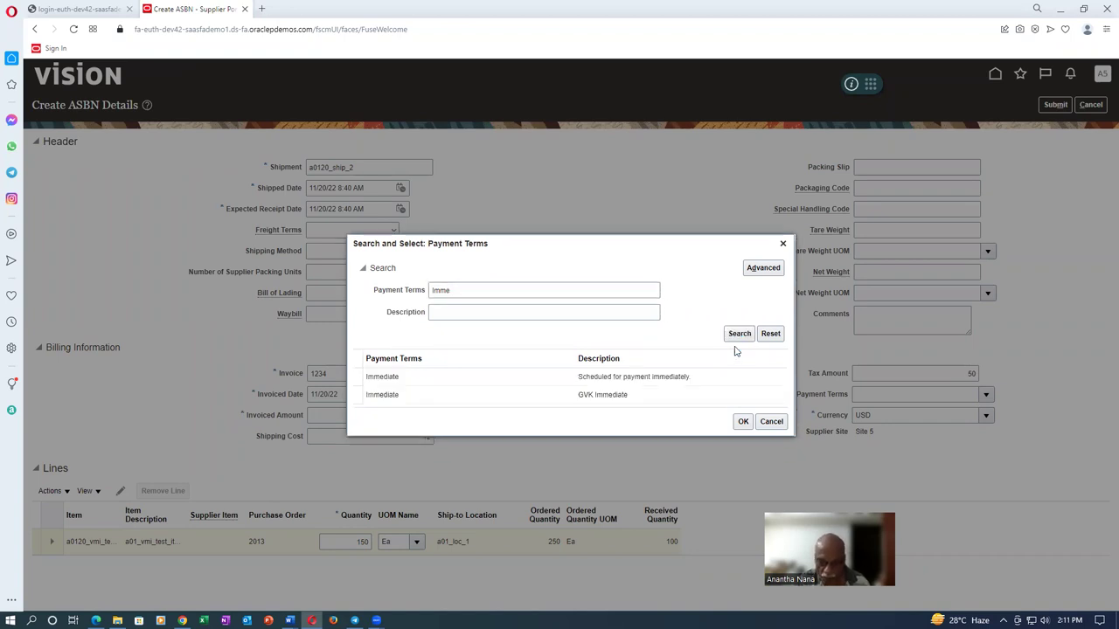
click(489, 379)
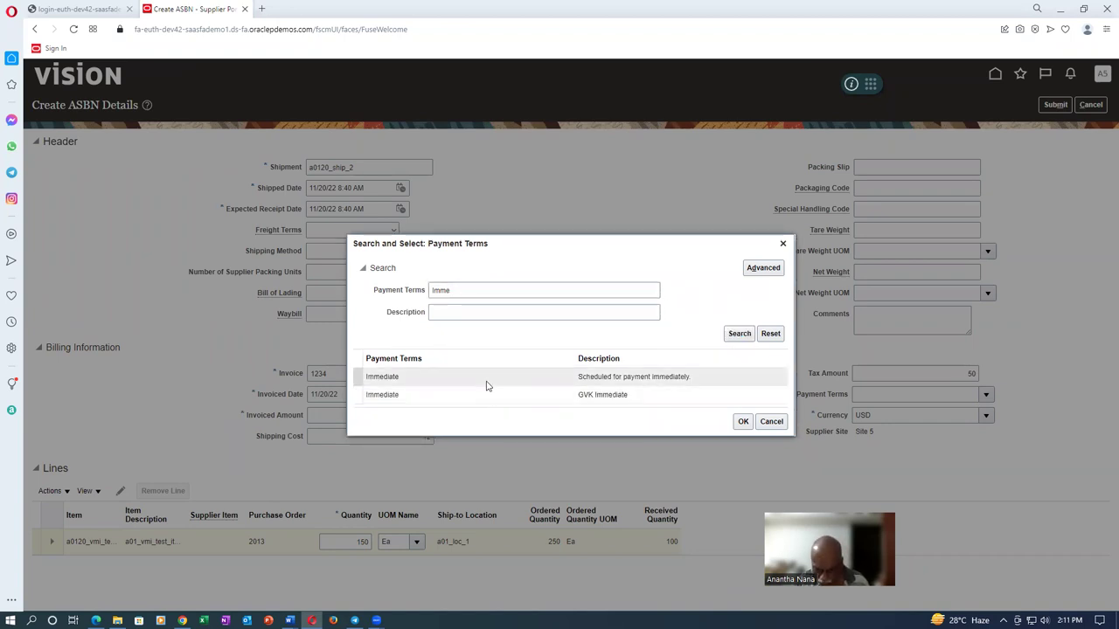
click(742, 422)
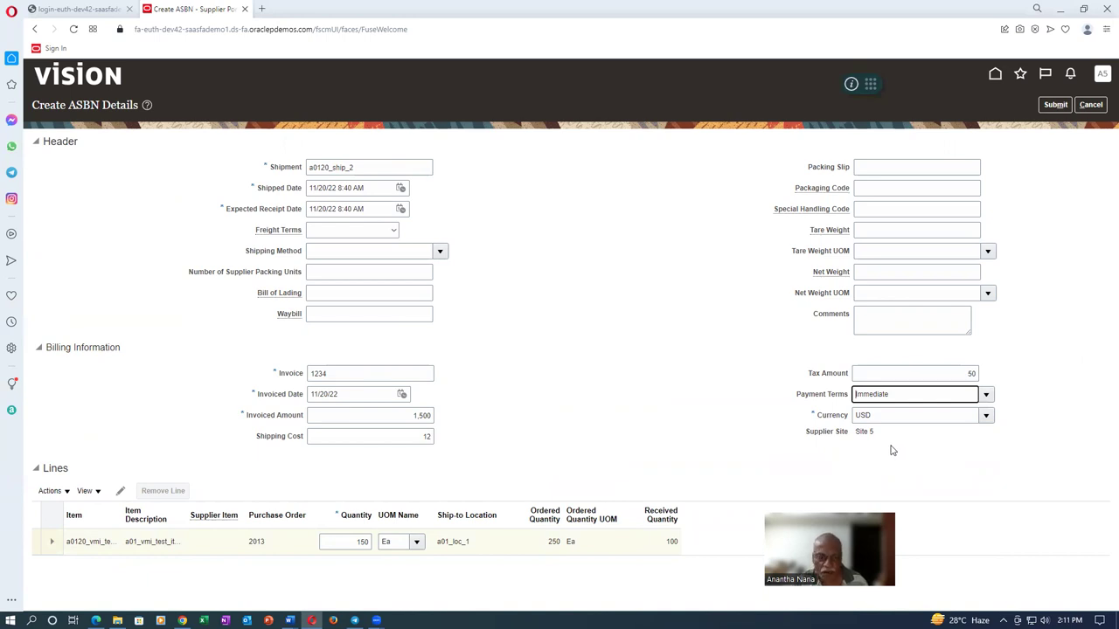
click(426, 437)
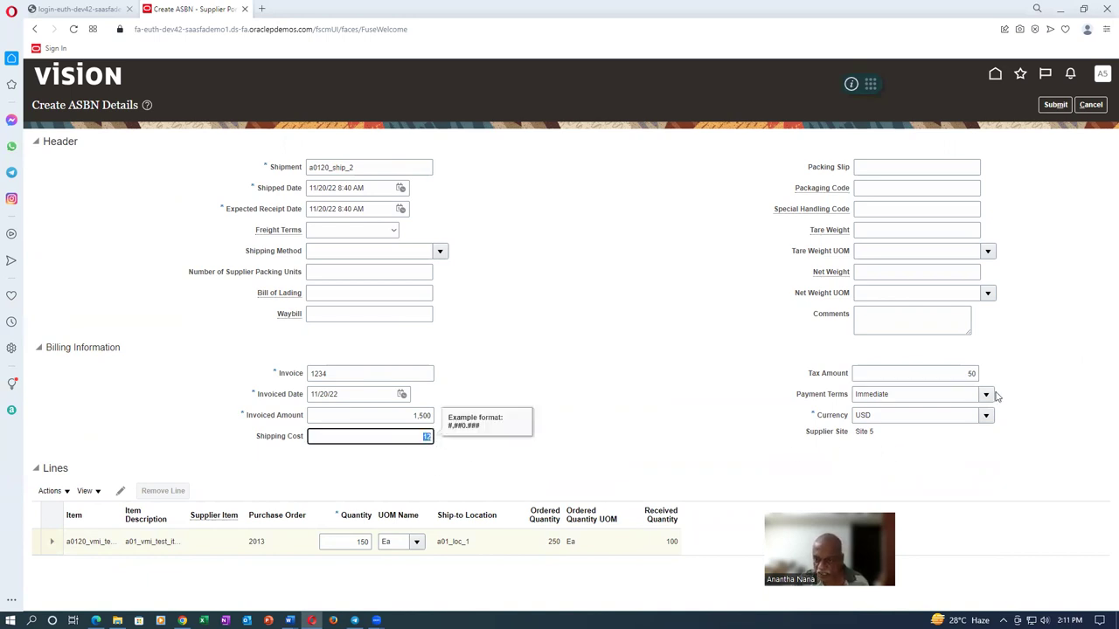
click(1053, 355)
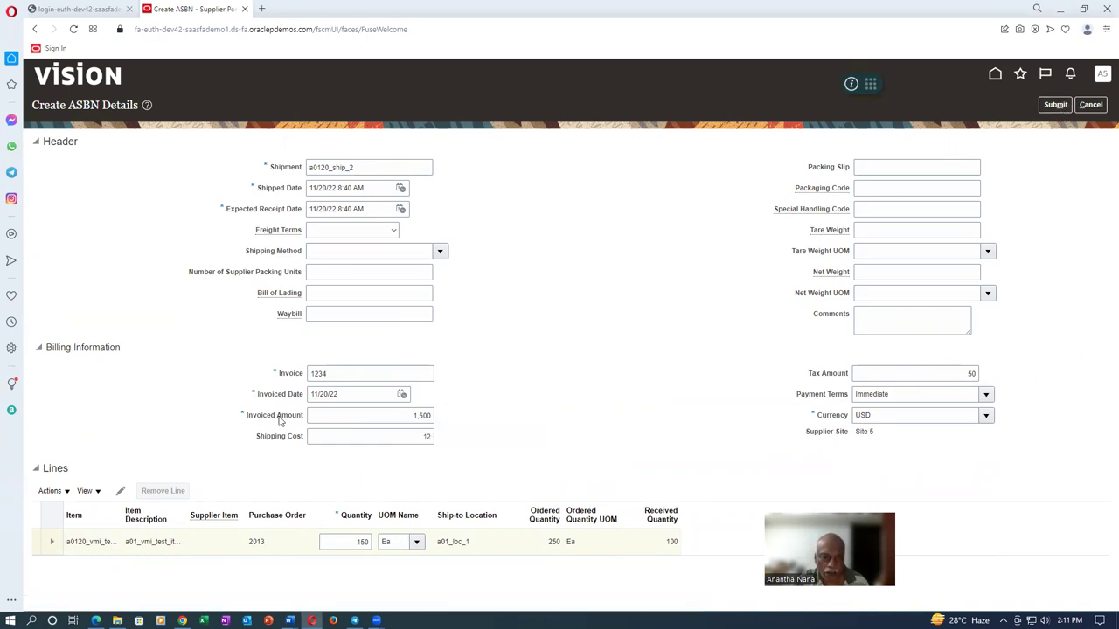
Submit ASBN a0120_ship_2 for invoice 1234, acknowledge the confirmation, and leave the notice page
double_click(331, 377)
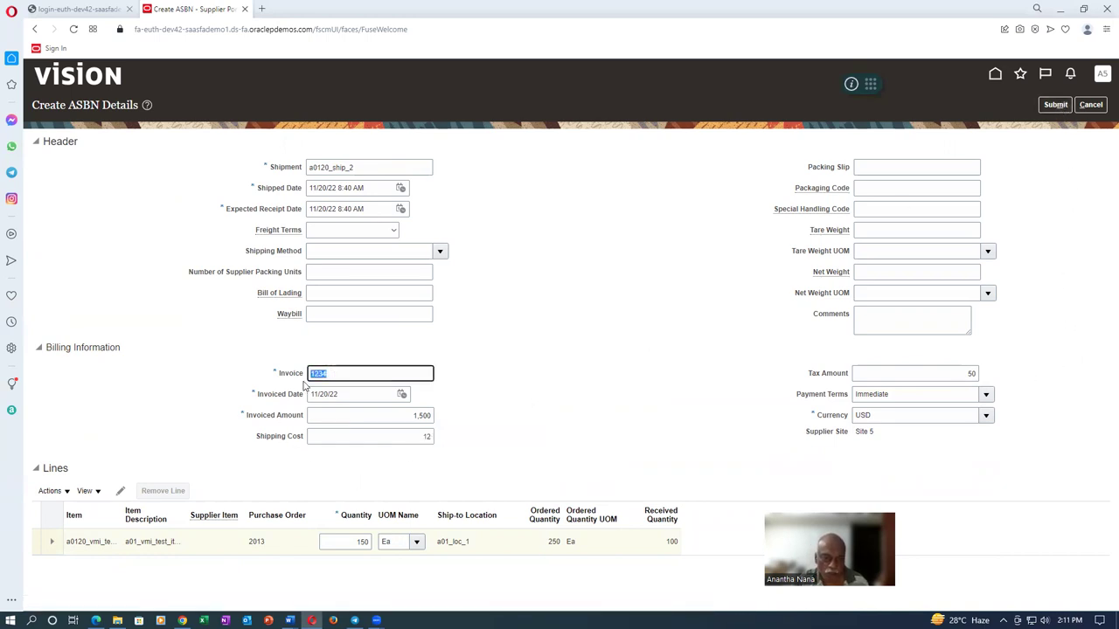
click(1063, 104)
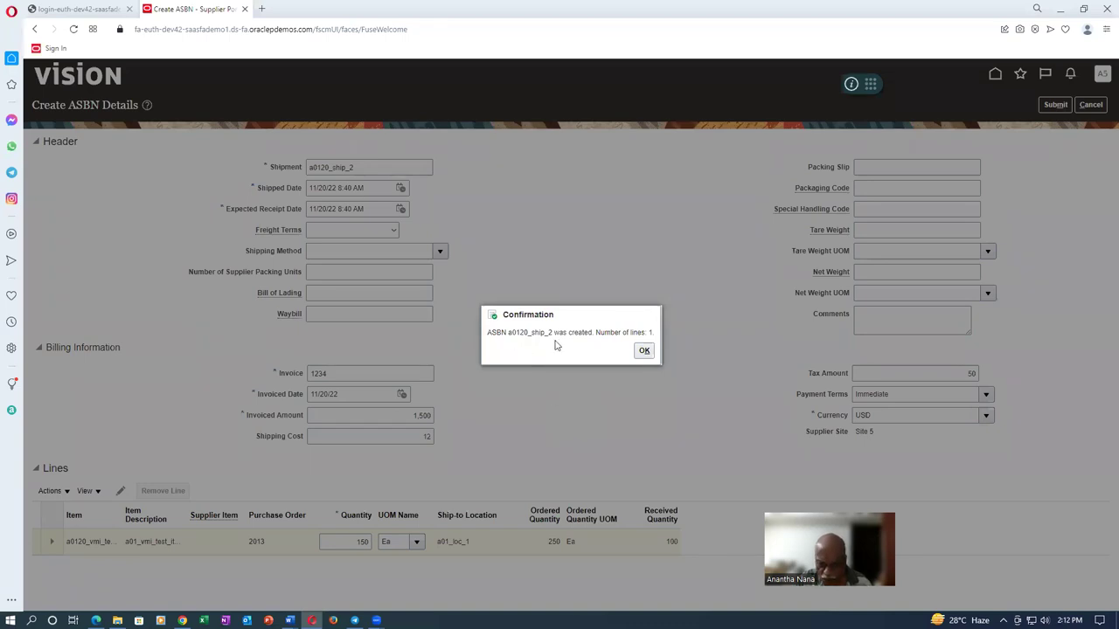
click(644, 352)
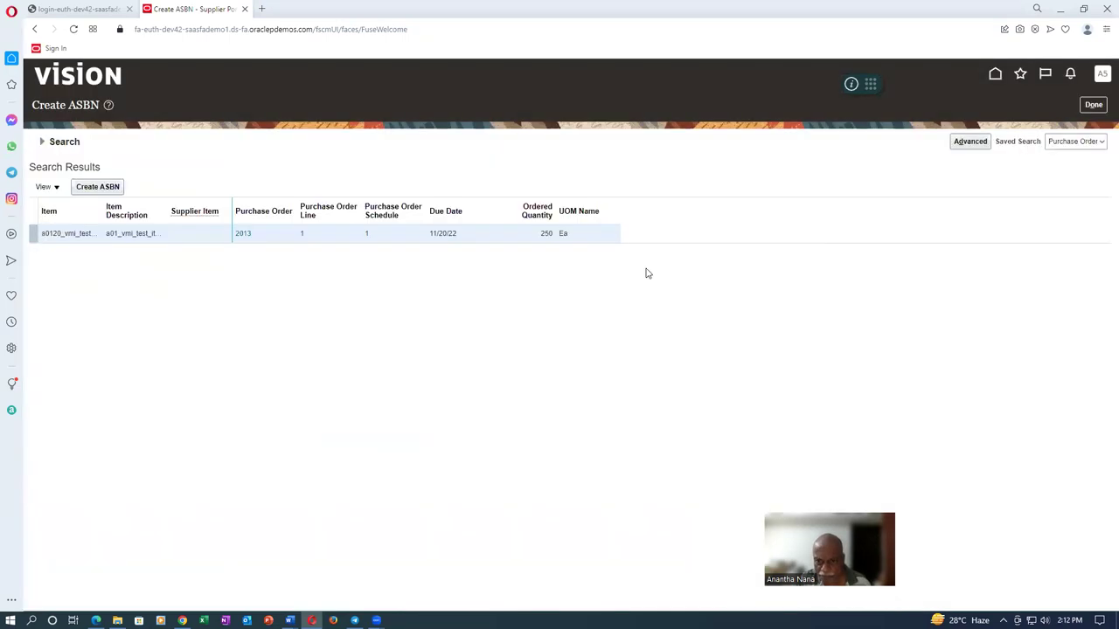
click(1093, 106)
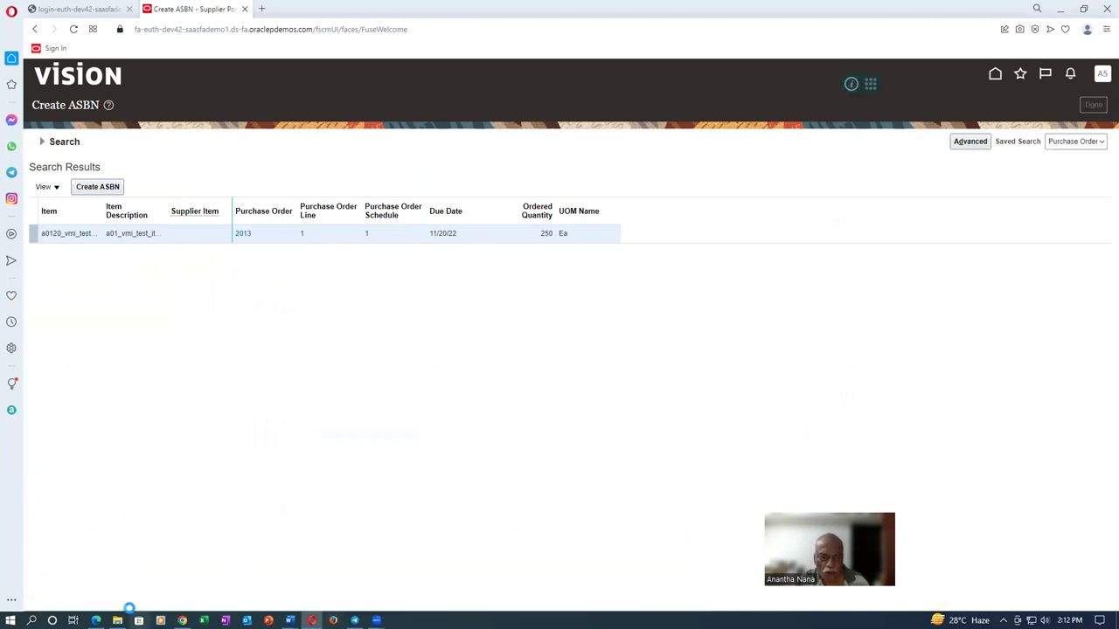
Search Manage Invoices for supplier a0120_vmi_sup, finding invoice 1234 for 1,500.00 USD not validated
mouse_move(182, 621)
click(183, 568)
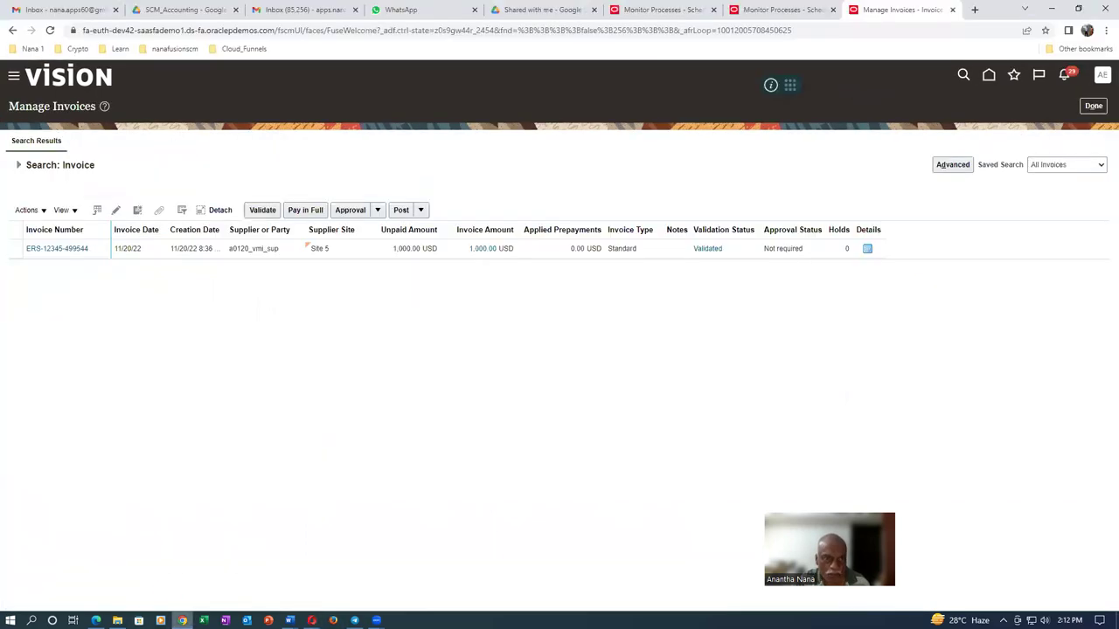
click(1094, 106)
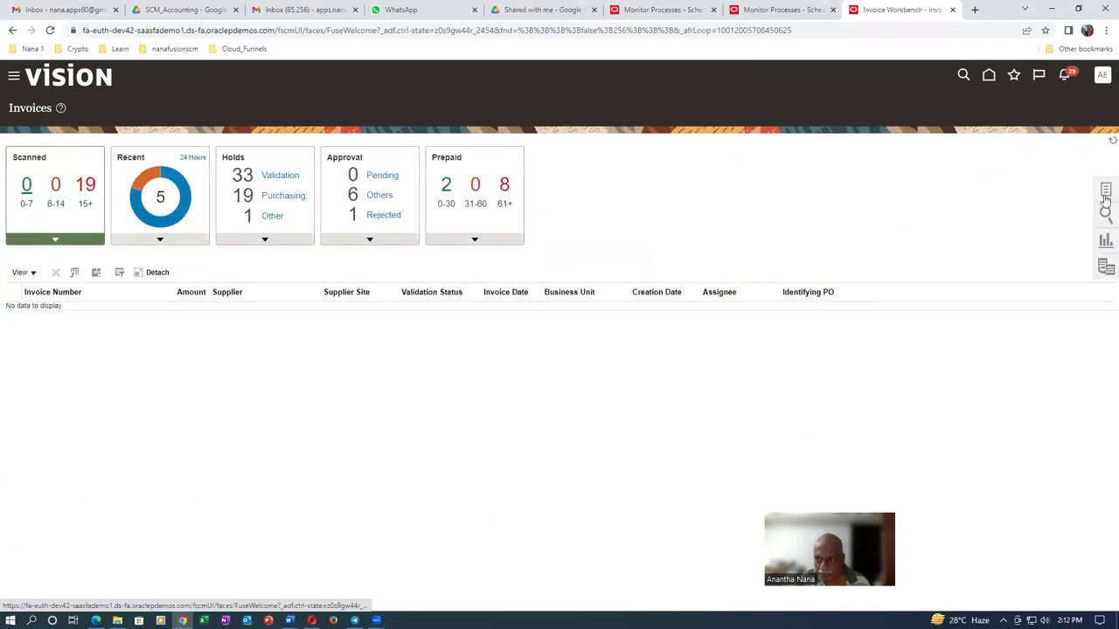
click(1106, 192)
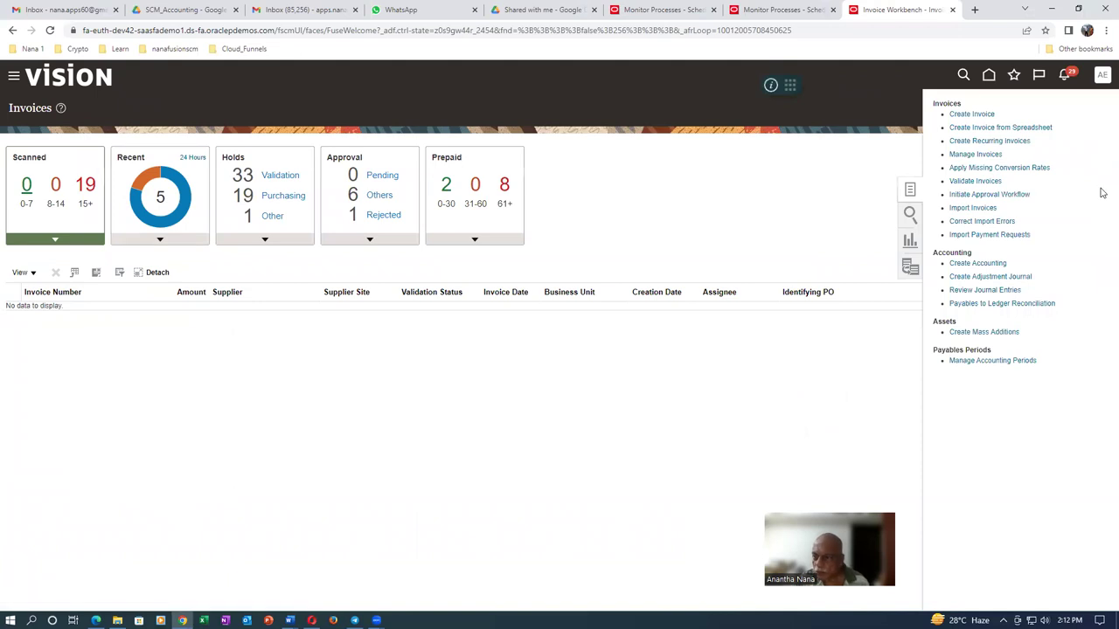
click(975, 154)
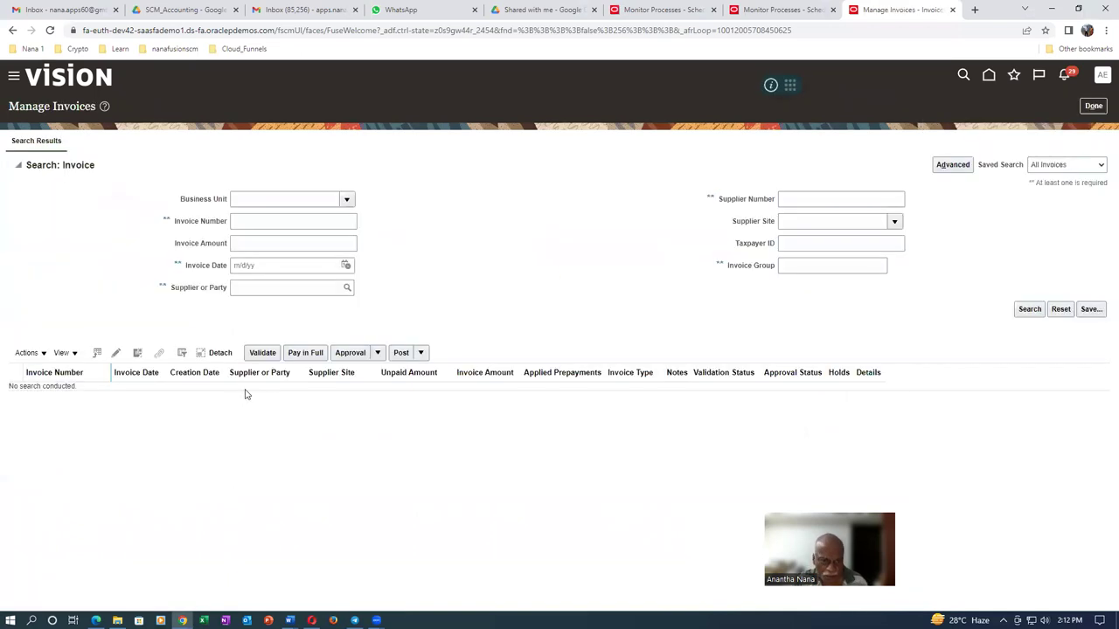
click(275, 290)
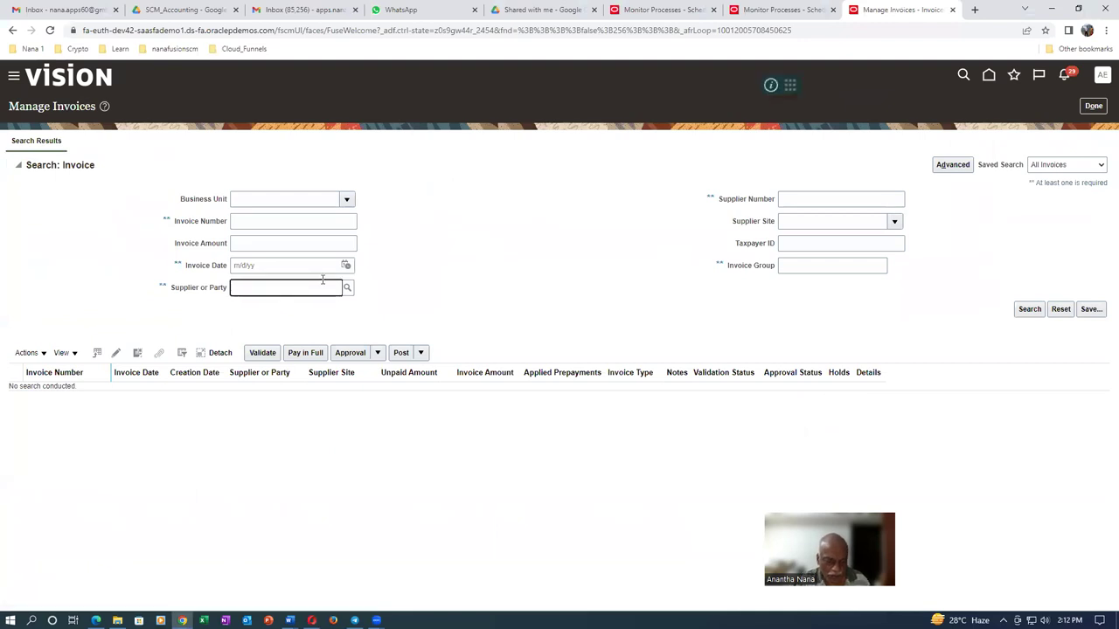
text(a0120)
key(Tab)
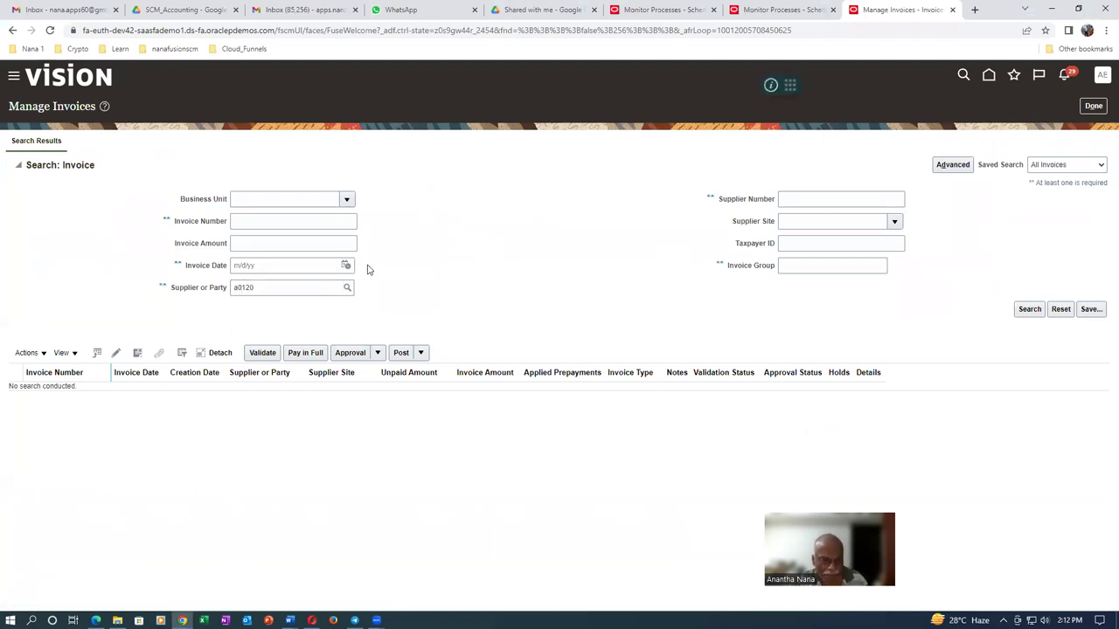
click(1028, 310)
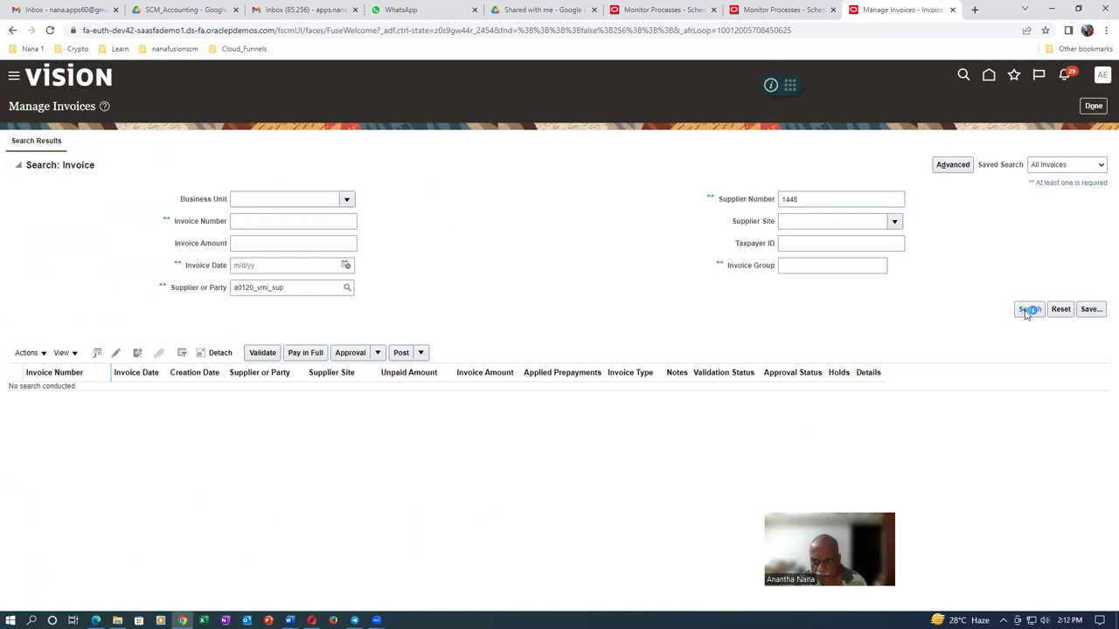
click(590, 337)
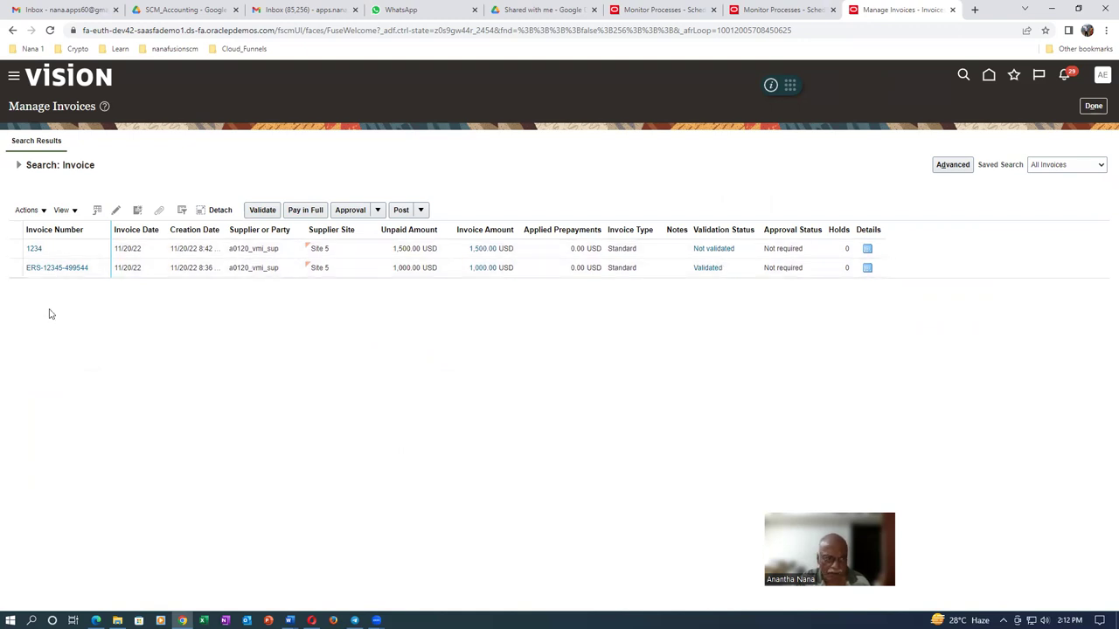
Validate invoice 1234 from its details page
click(34, 248)
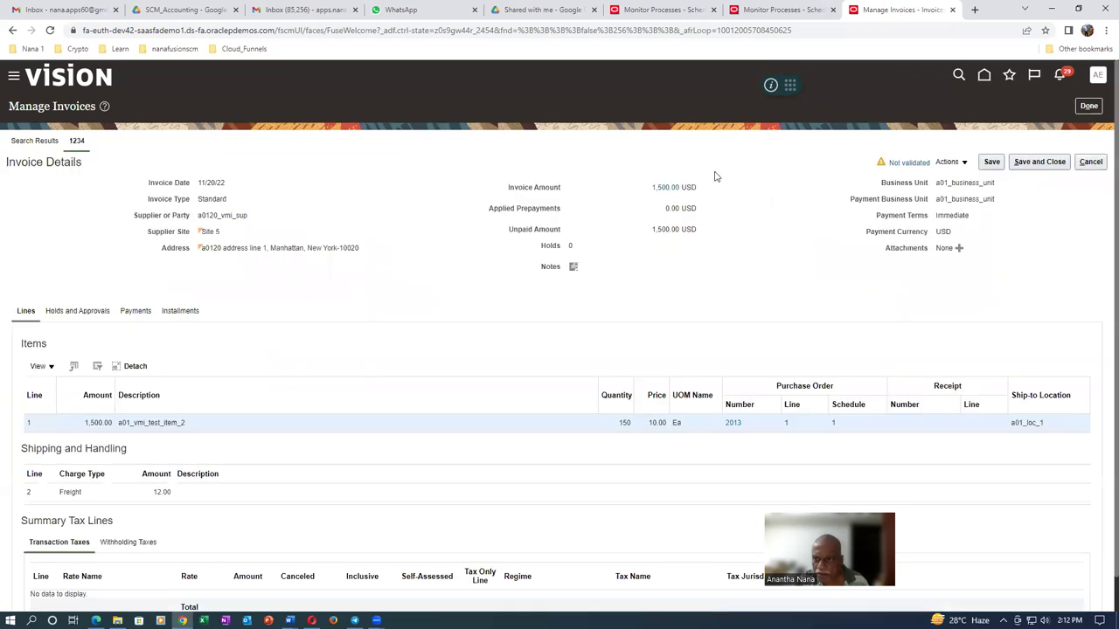
click(959, 166)
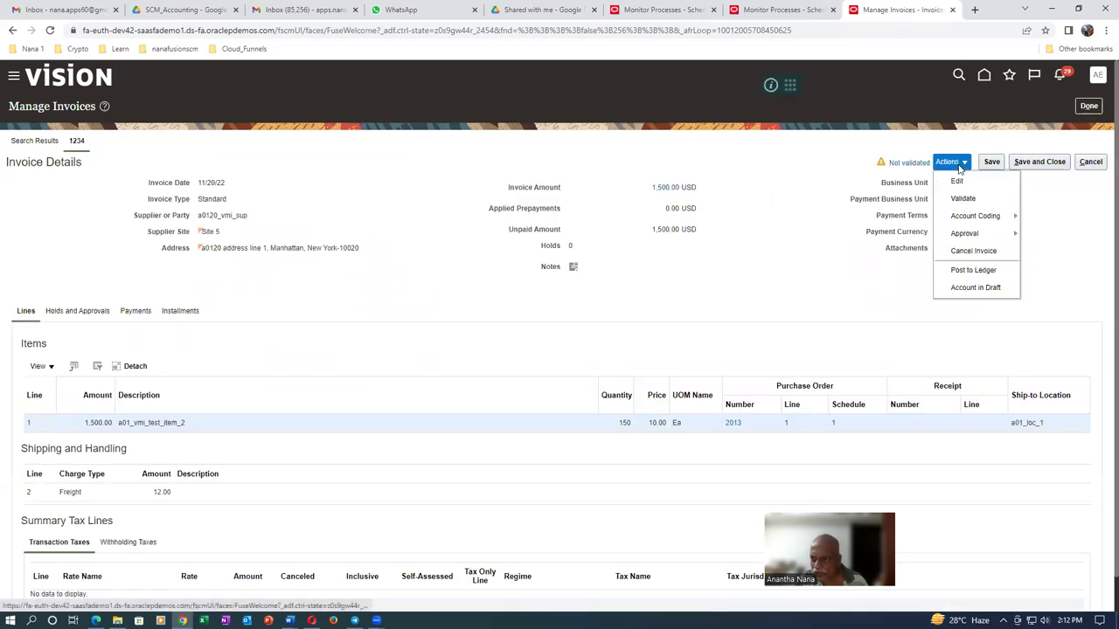
click(963, 198)
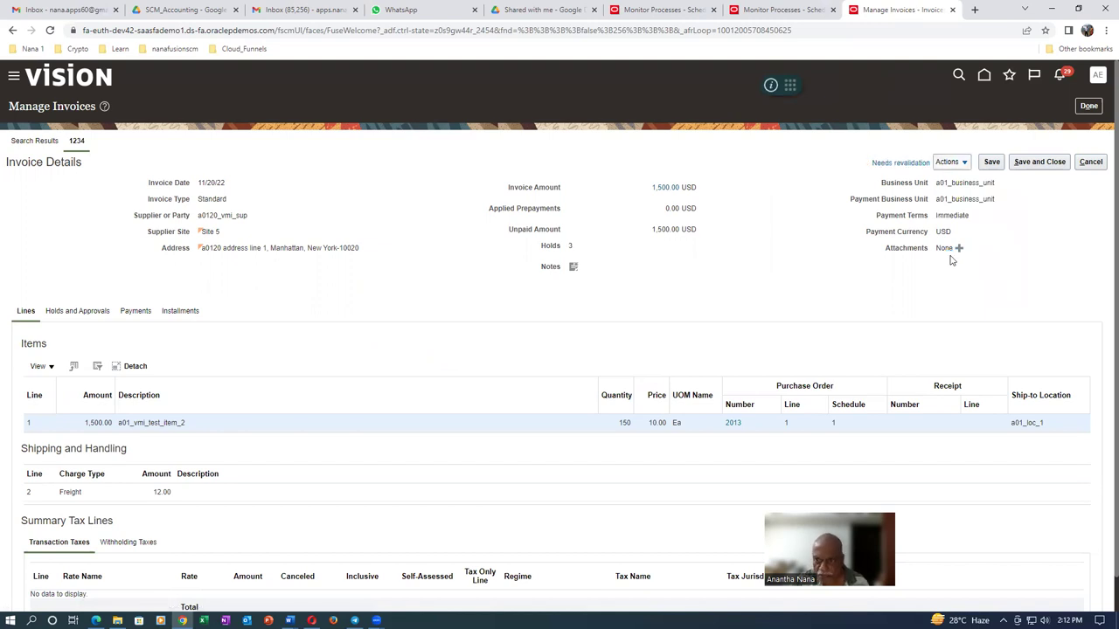
Review the invoice's three holds, including the line variance, then close and reopen invoice 1234
click(893, 162)
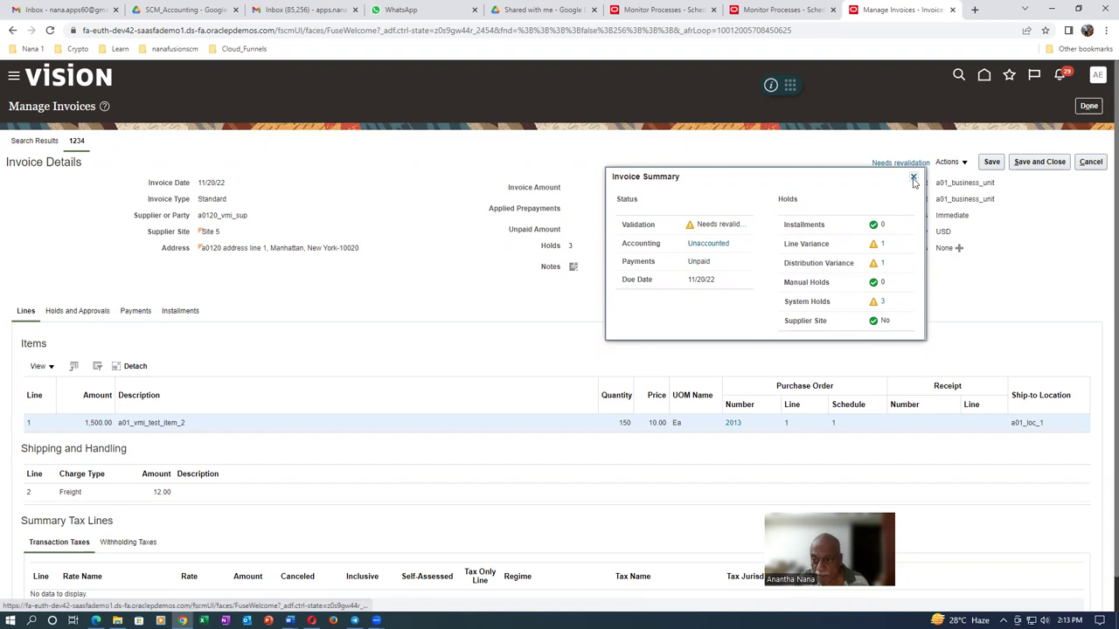
click(882, 244)
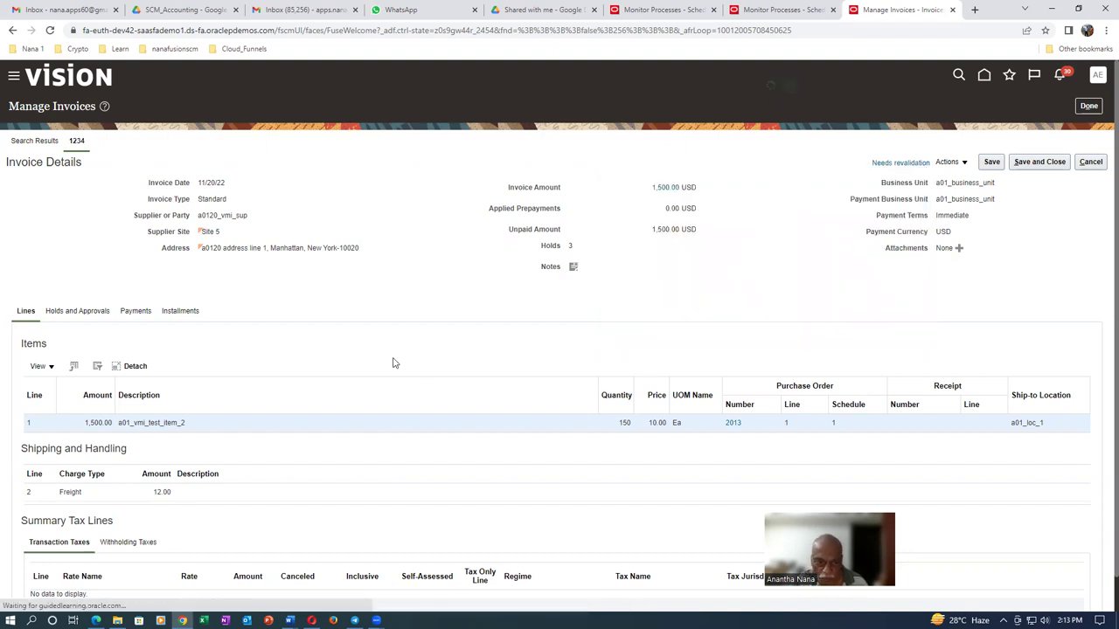
scroll(424, 458, down, 1)
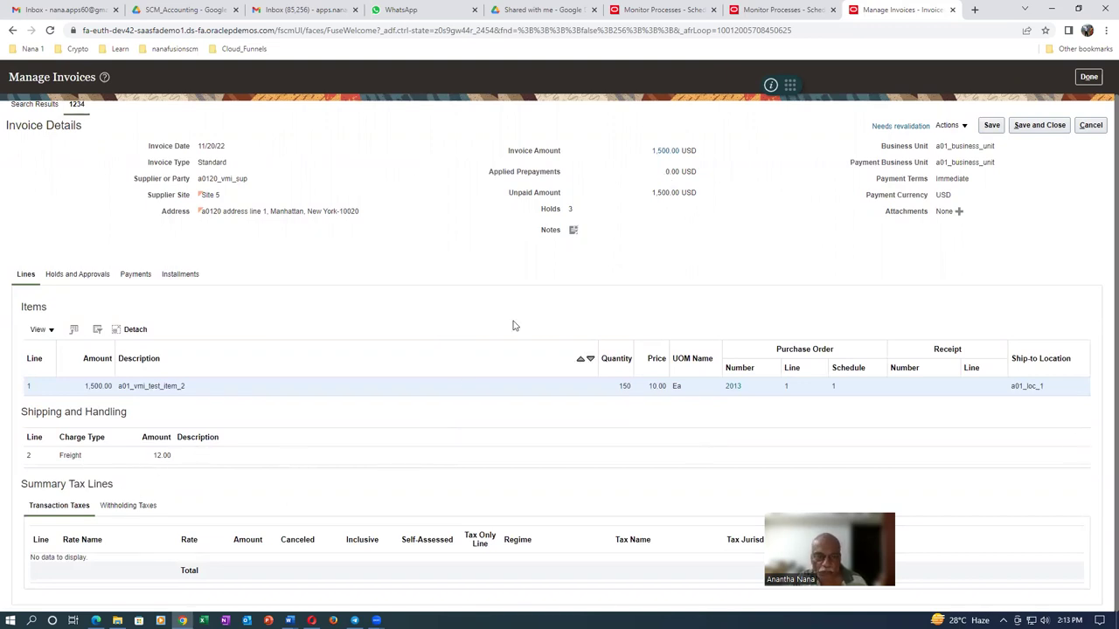
scroll(743, 271, up, 1)
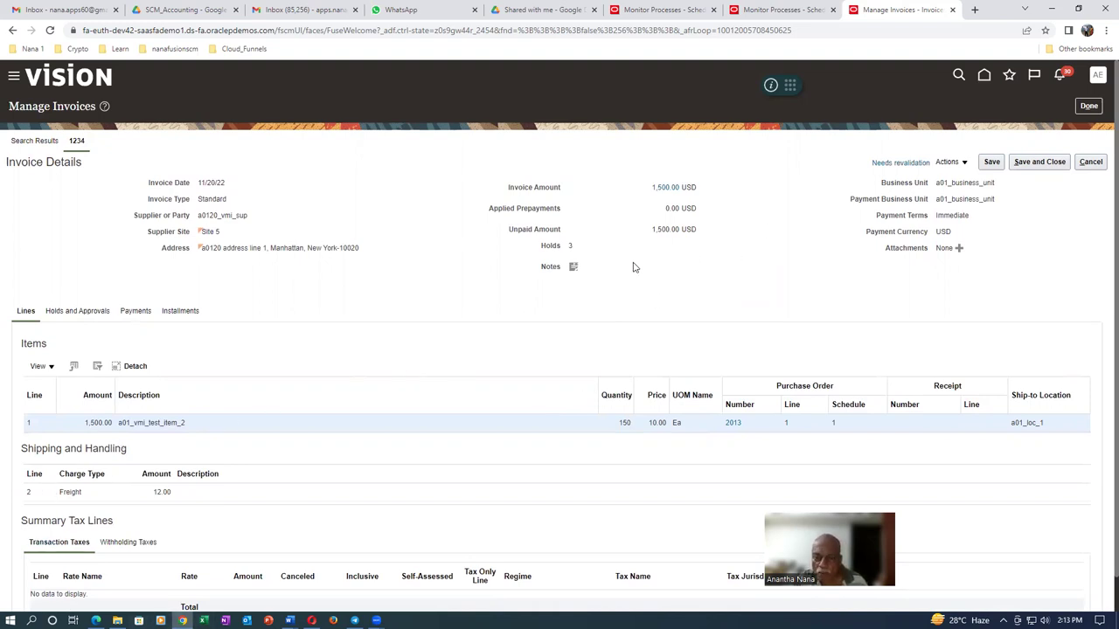
click(1090, 162)
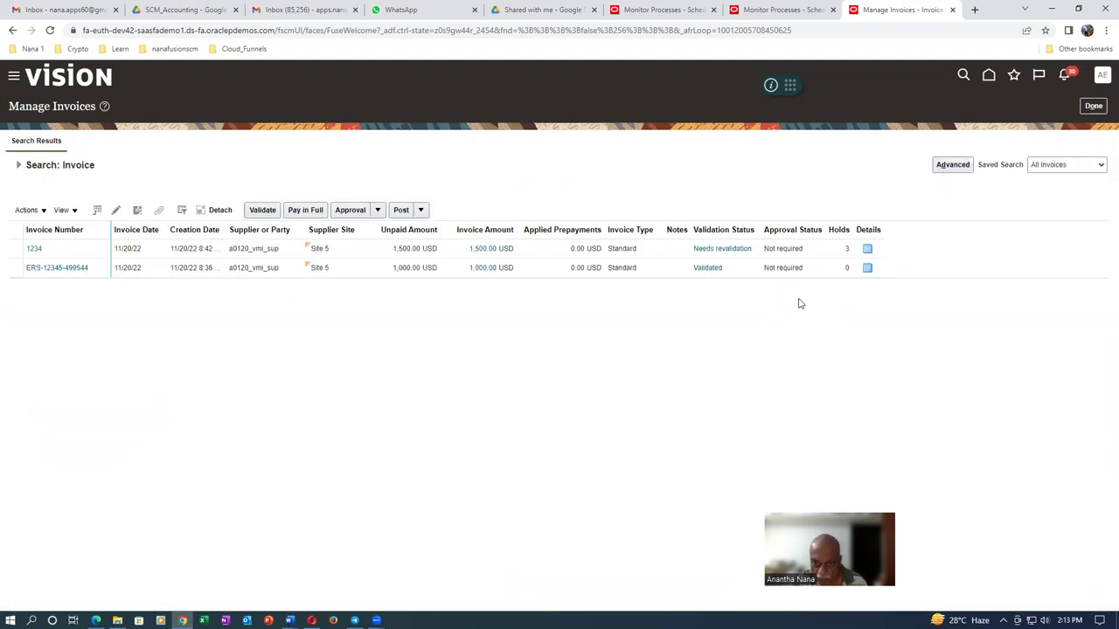
click(34, 249)
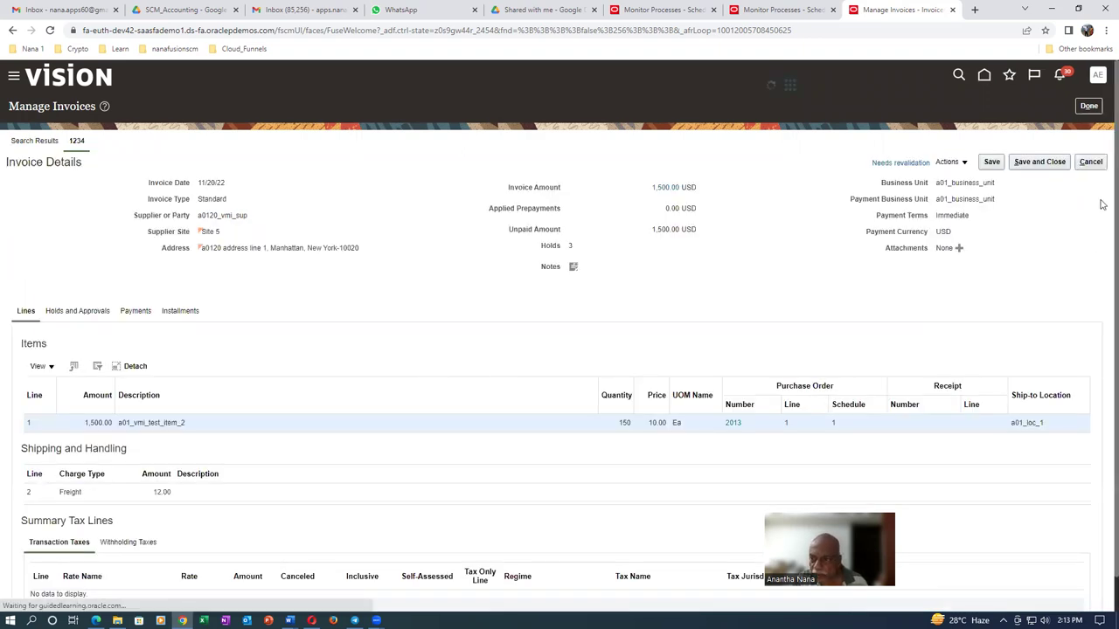
click(953, 166)
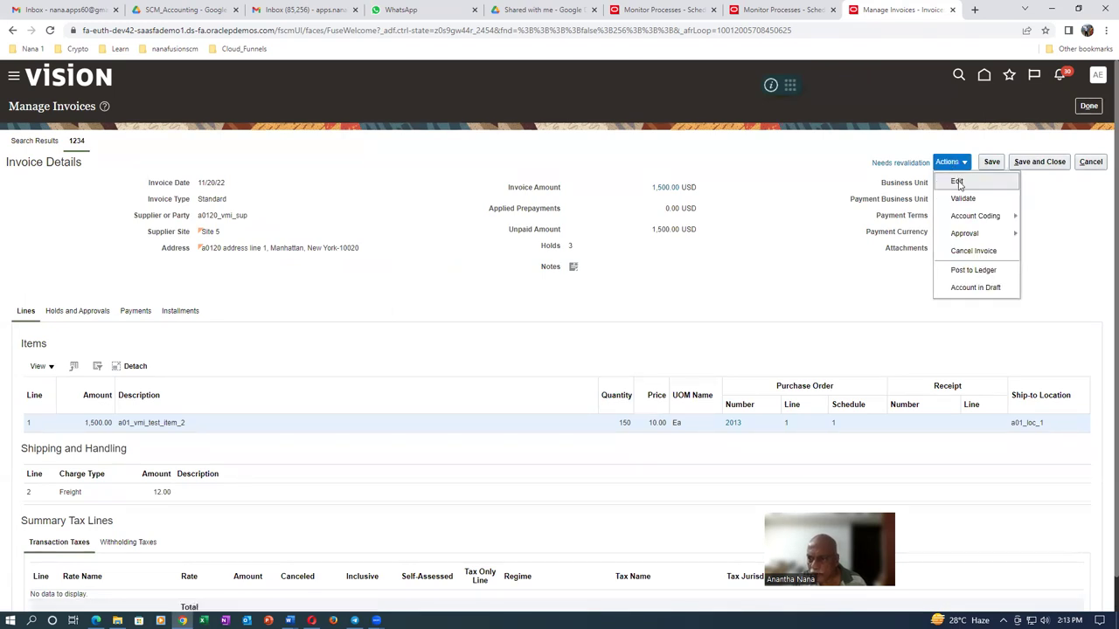
Edit invoice 1234's header amount to 1,562.00 and save it
click(959, 182)
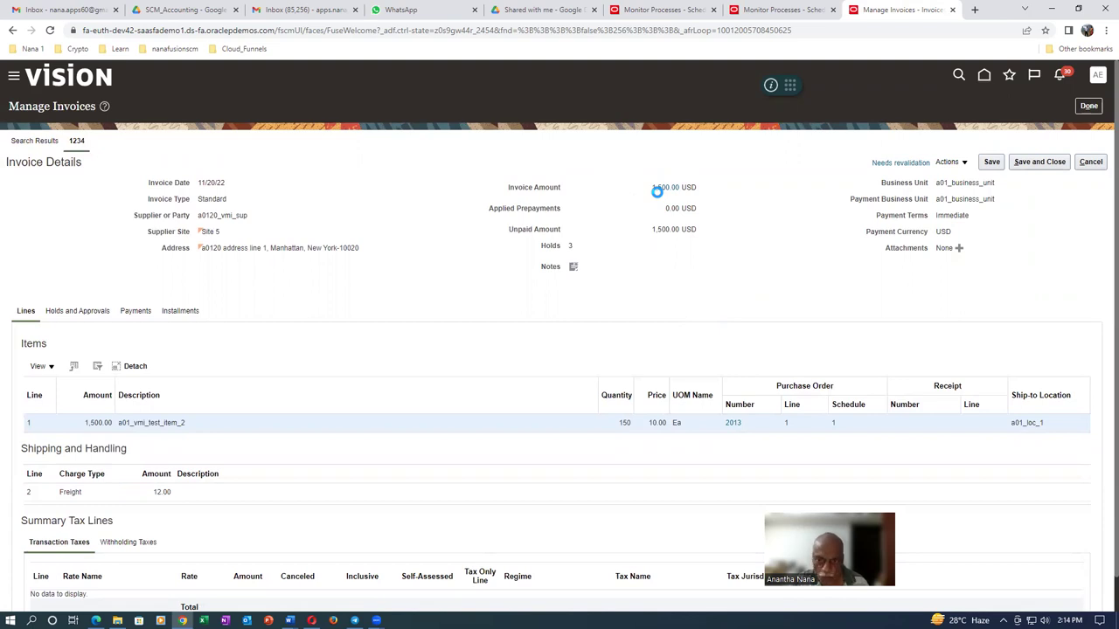
click(637, 204)
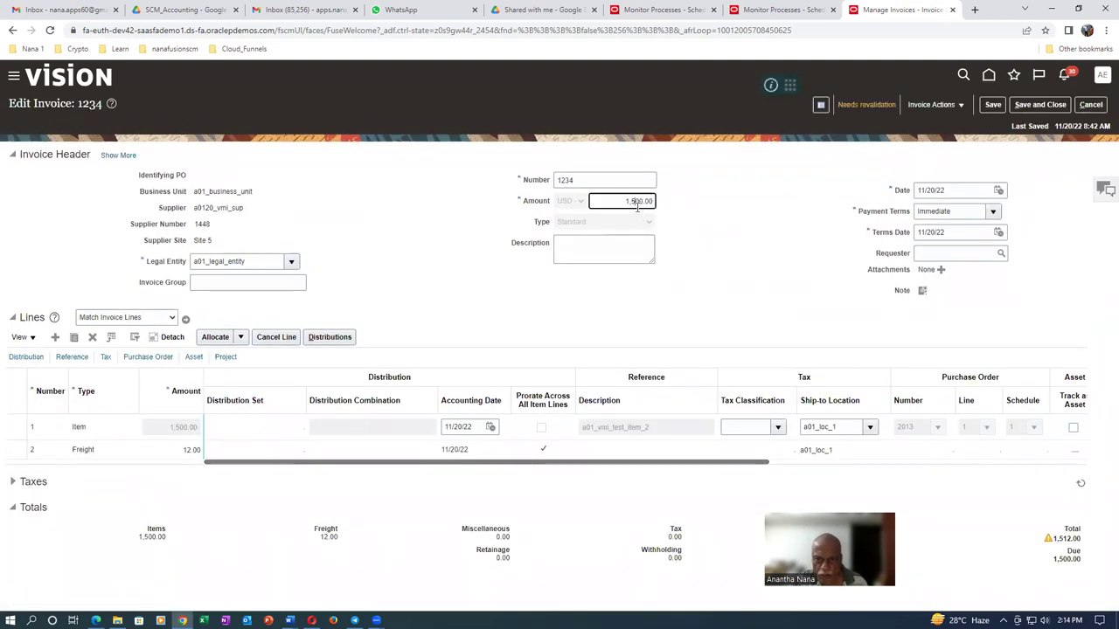
key(BackSpace)
key(BackSpace)
key(BackSpace)
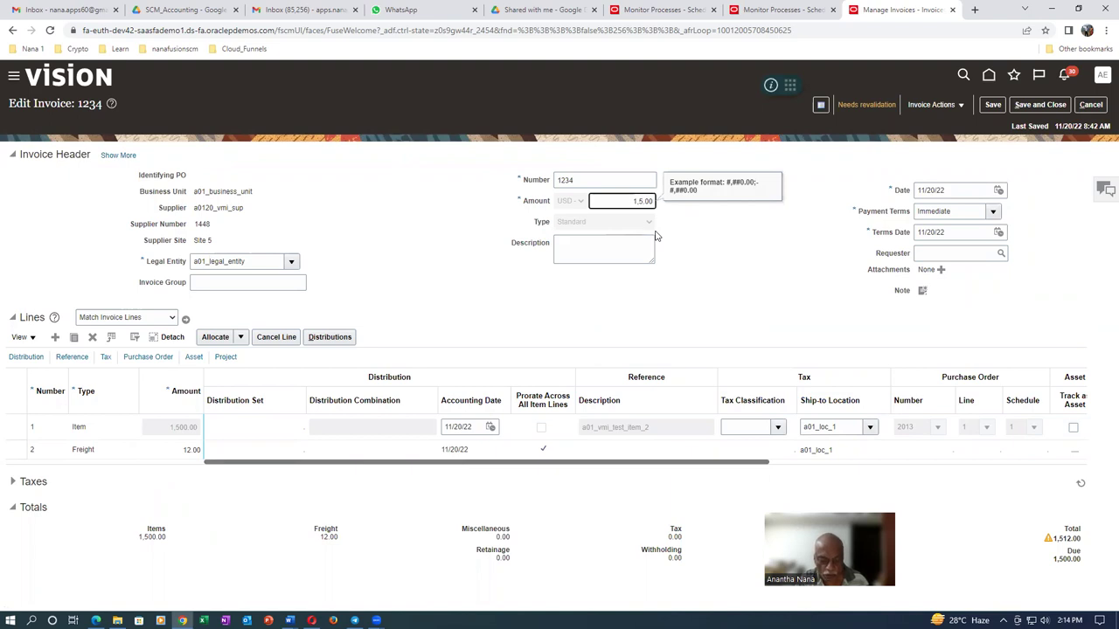
key(Tab)
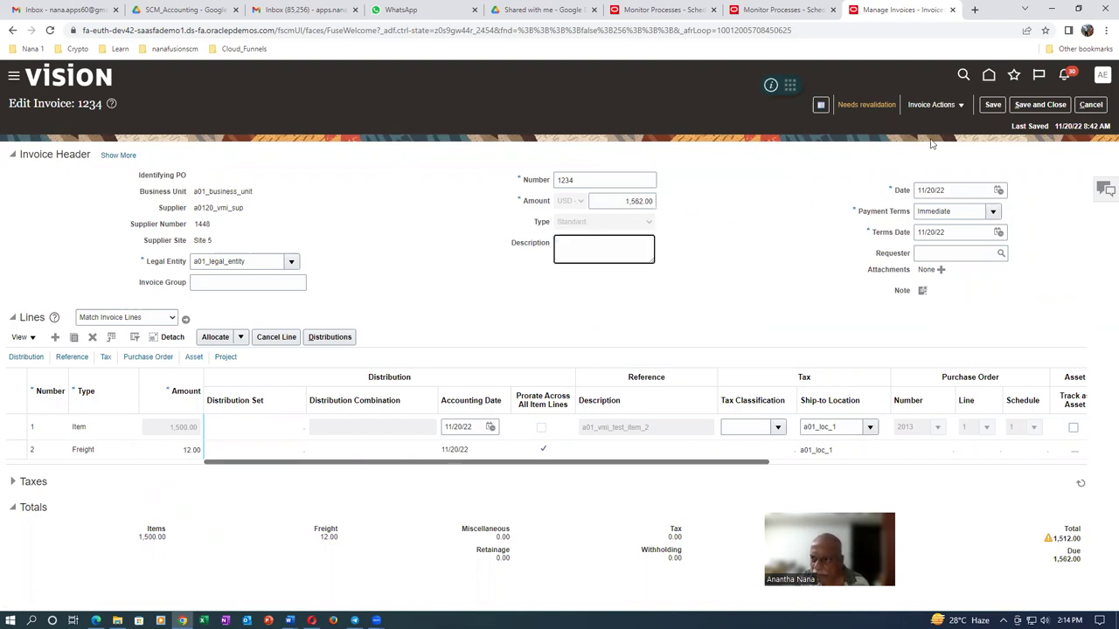
click(993, 104)
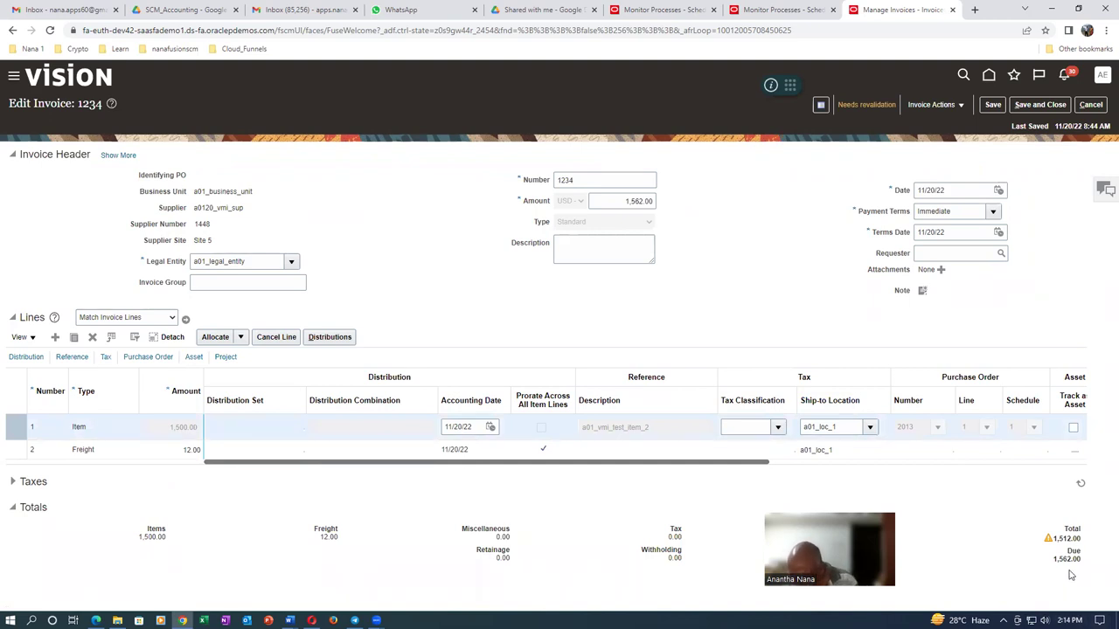
mouse_move(1051, 545)
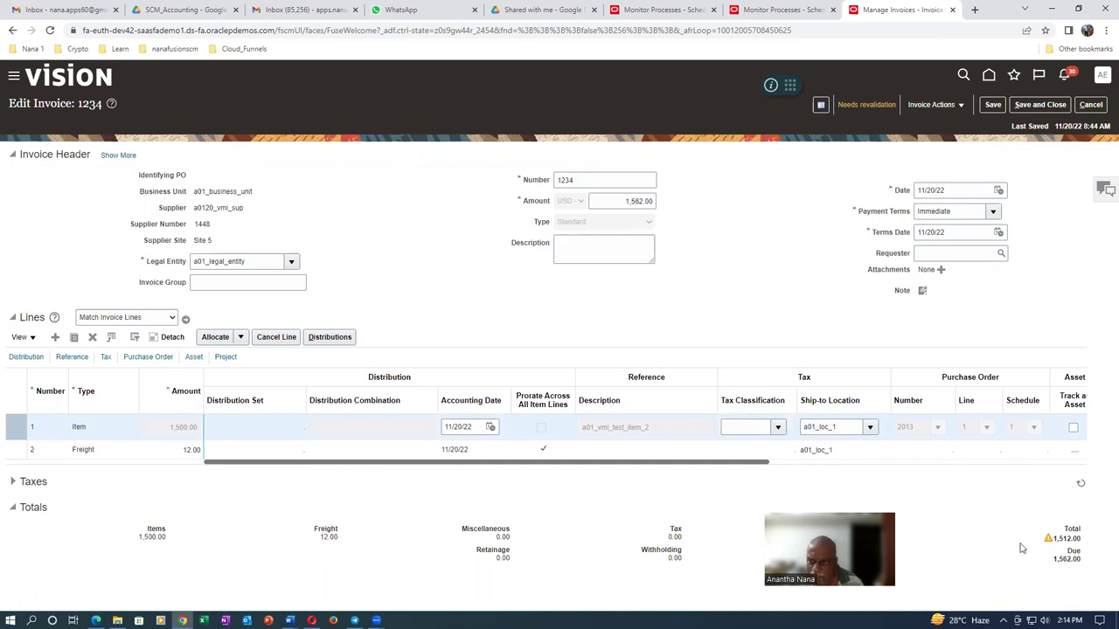
Revalidate invoice 1234, then correct its amount to 1,512.00 to match the lines and save
click(925, 106)
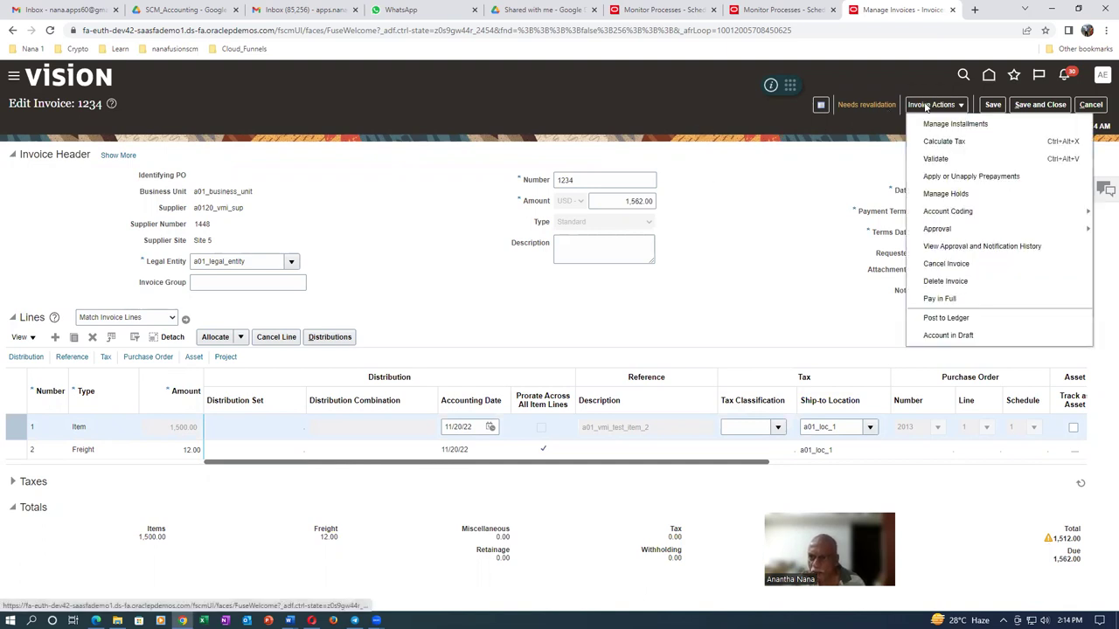
click(931, 158)
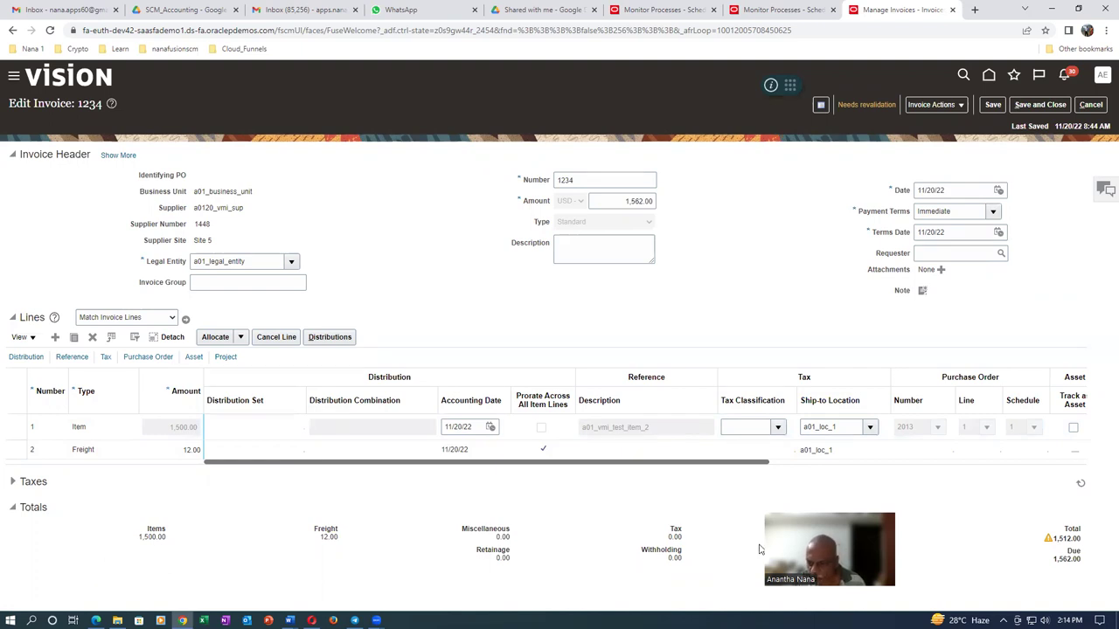
click(635, 201)
text(1)
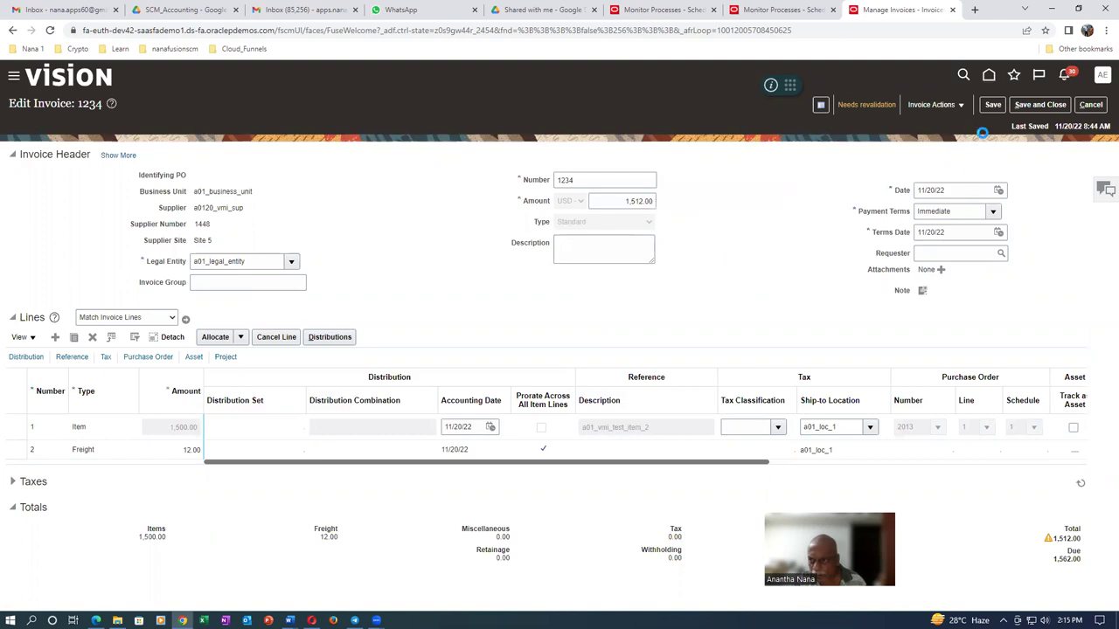
click(993, 104)
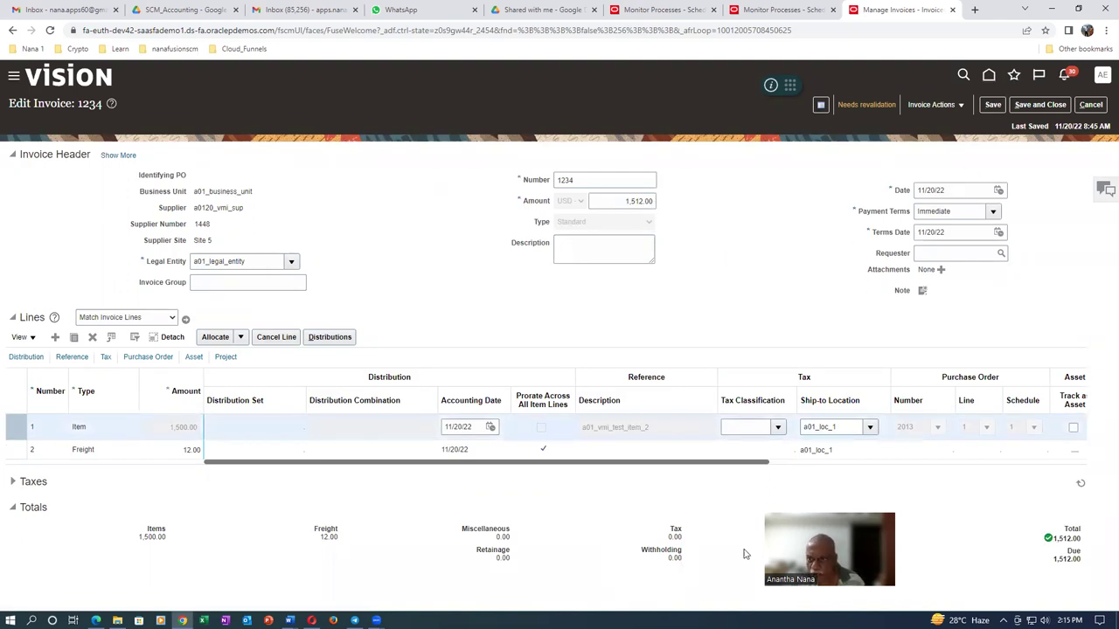
click(931, 104)
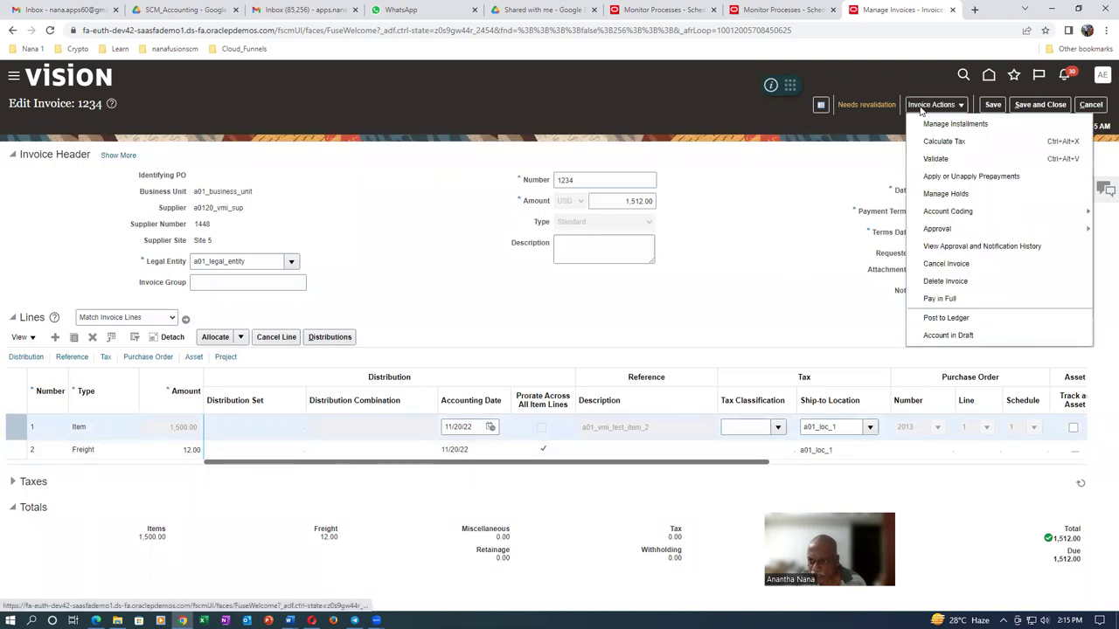
Validate invoice 1234 so it shows Validated with 0 holds, then save and close it
click(934, 158)
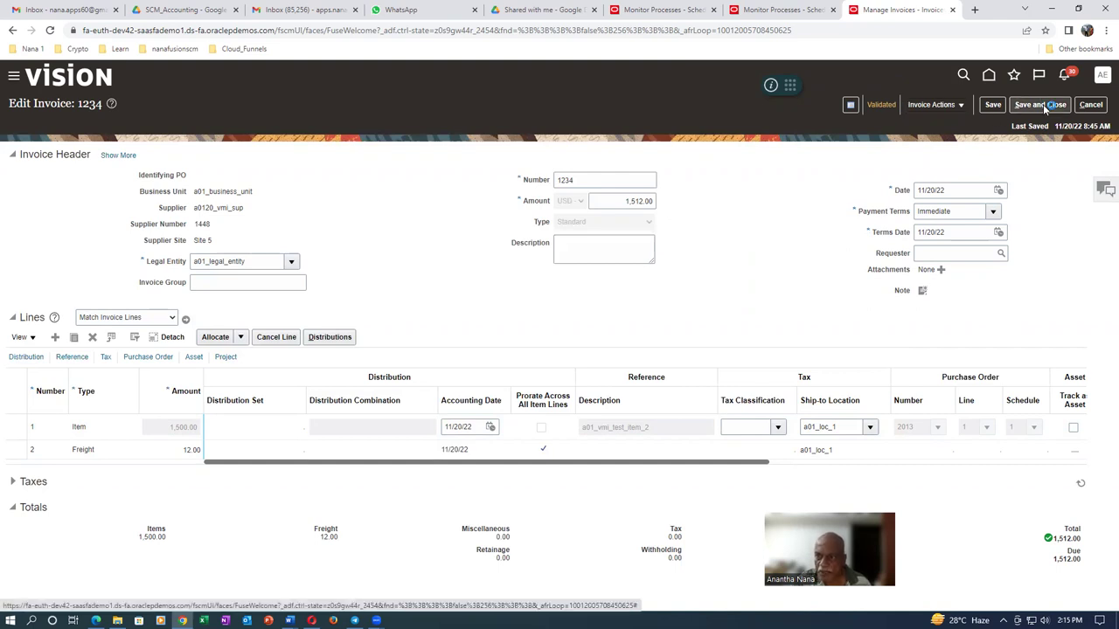
click(1044, 107)
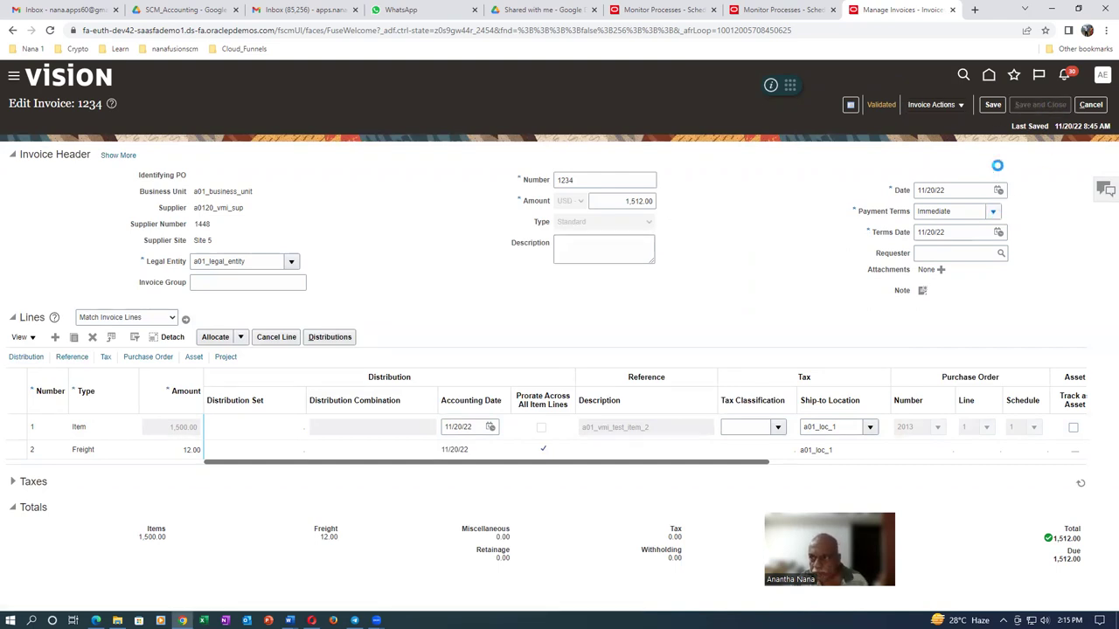
click(1009, 77)
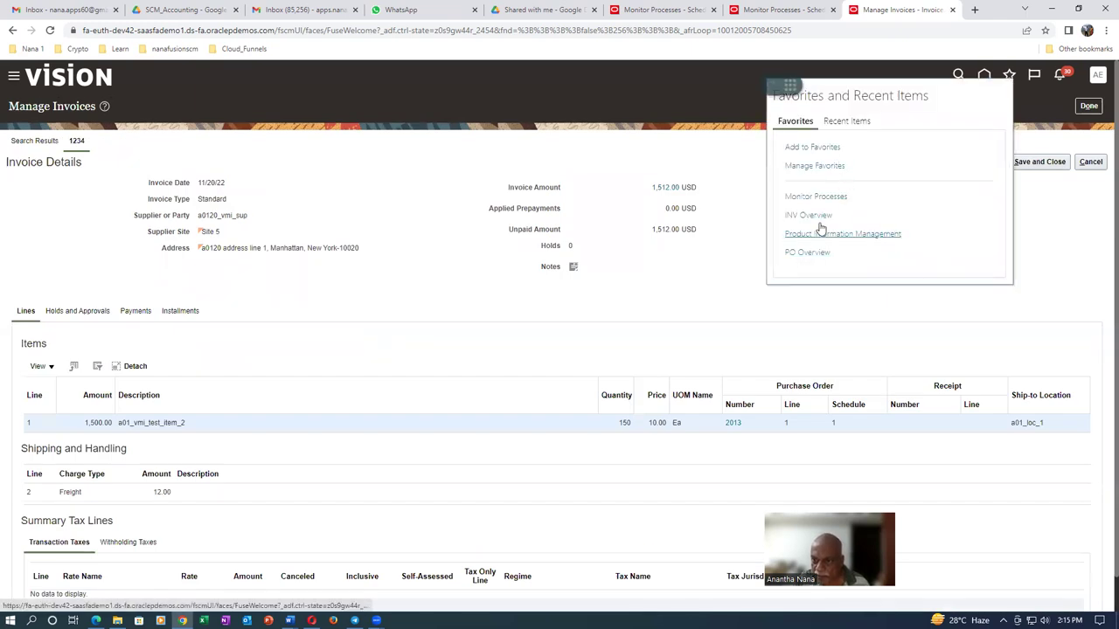
From INV Overview, search Receive Expected Shipments for ASN a0120_ship_2, showing purchase order 2013's line
click(806, 215)
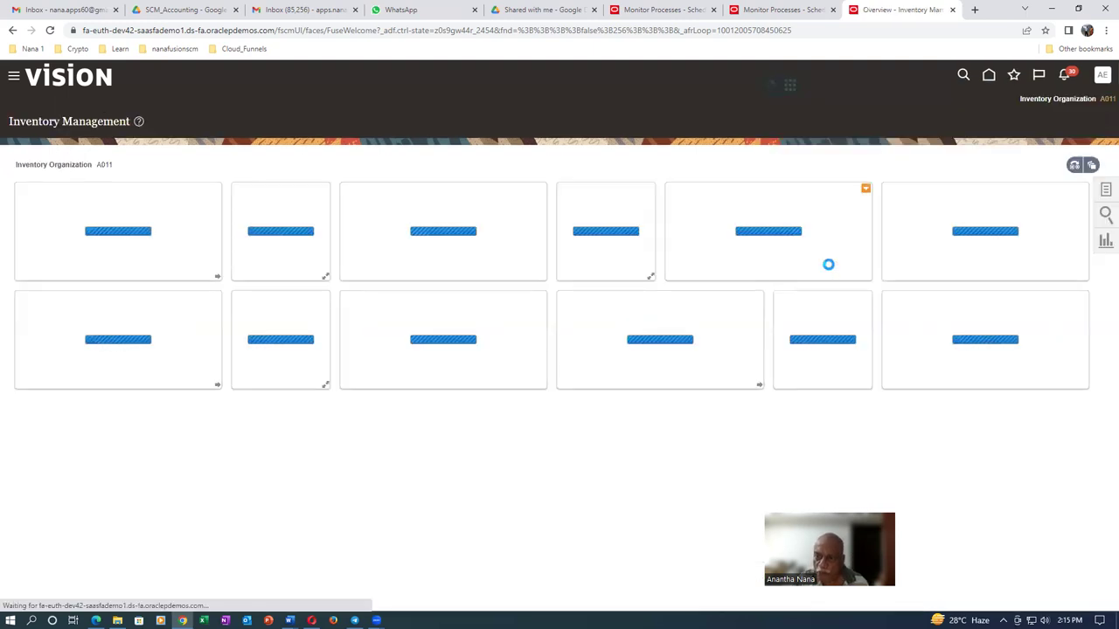
click(1106, 193)
click(1010, 131)
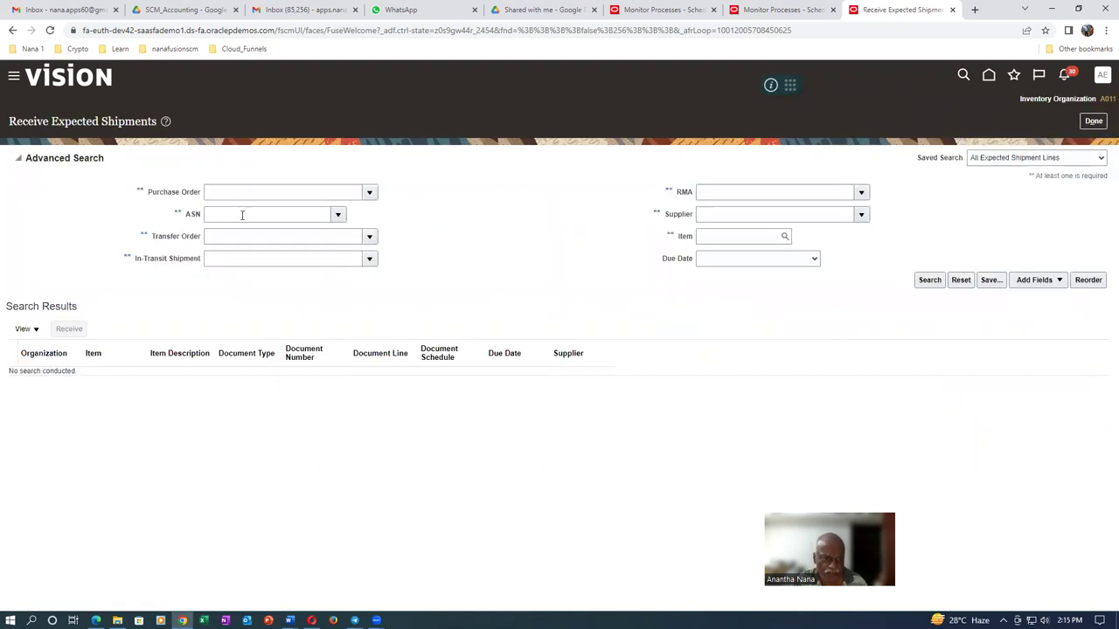
click(264, 214)
text(a0120)
key(Tab)
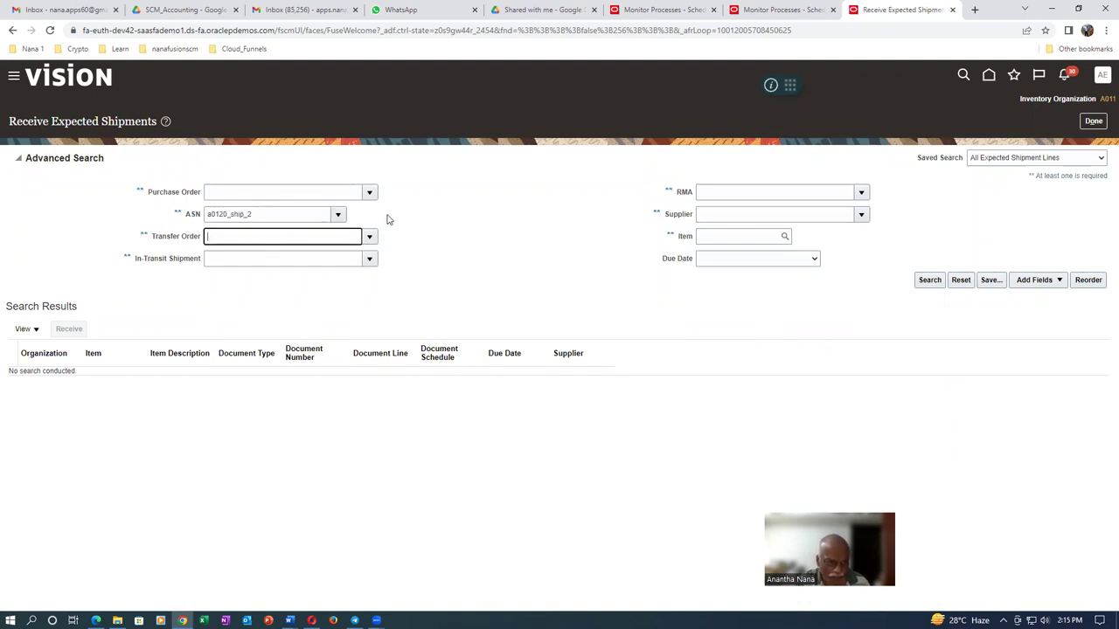
click(929, 280)
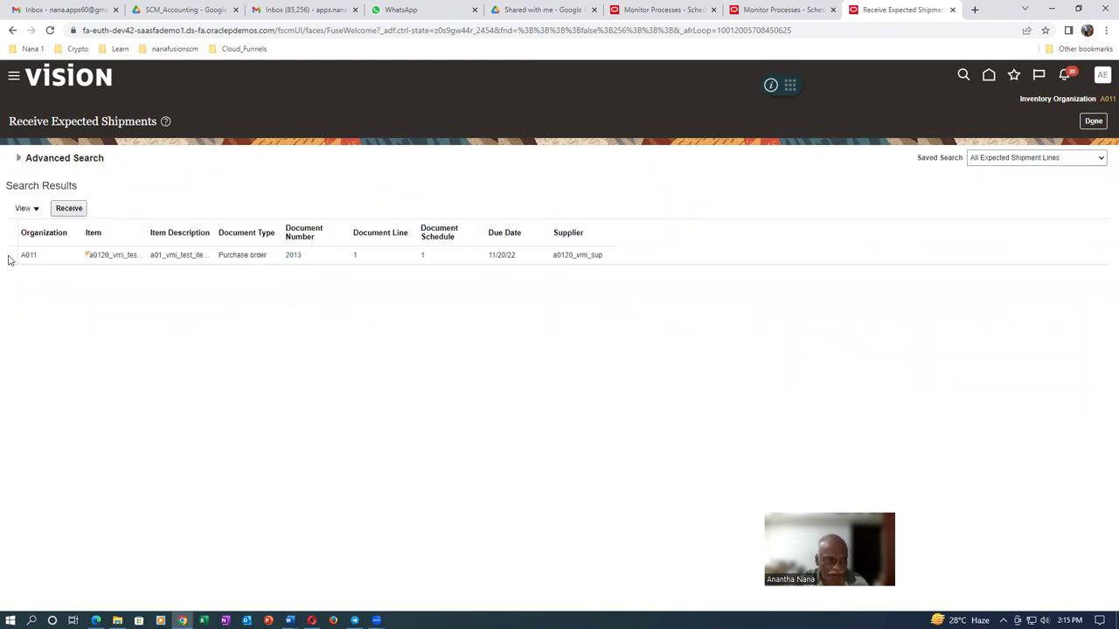
Receive the selected ASN a0120_ship_2 shipment line with a quantity of 150 Ea
click(9, 257)
click(69, 210)
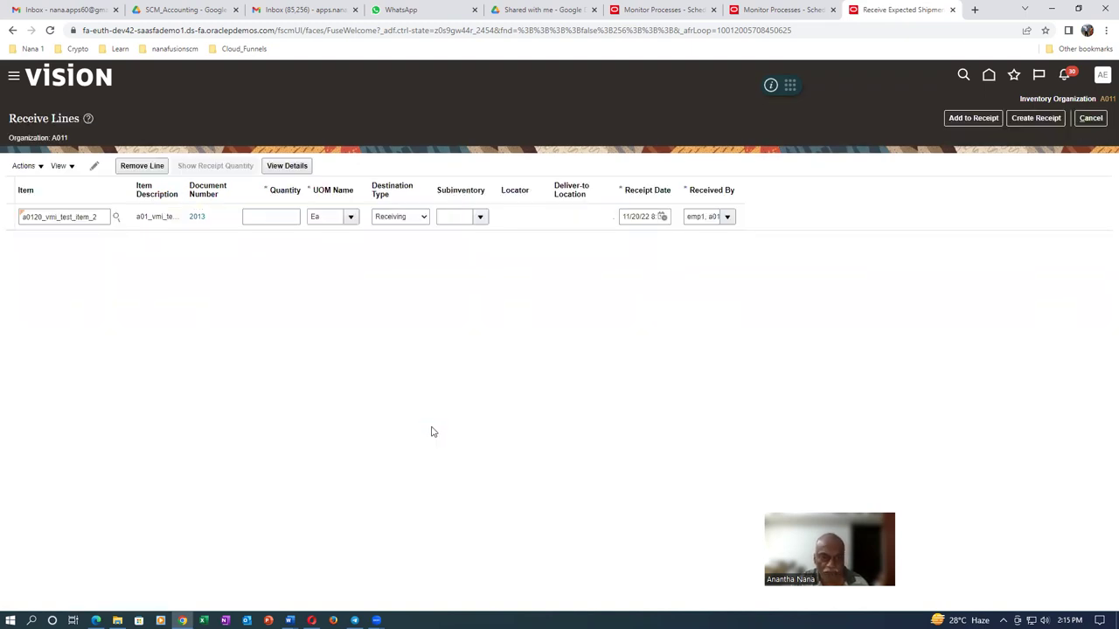
click(286, 222)
text(150)
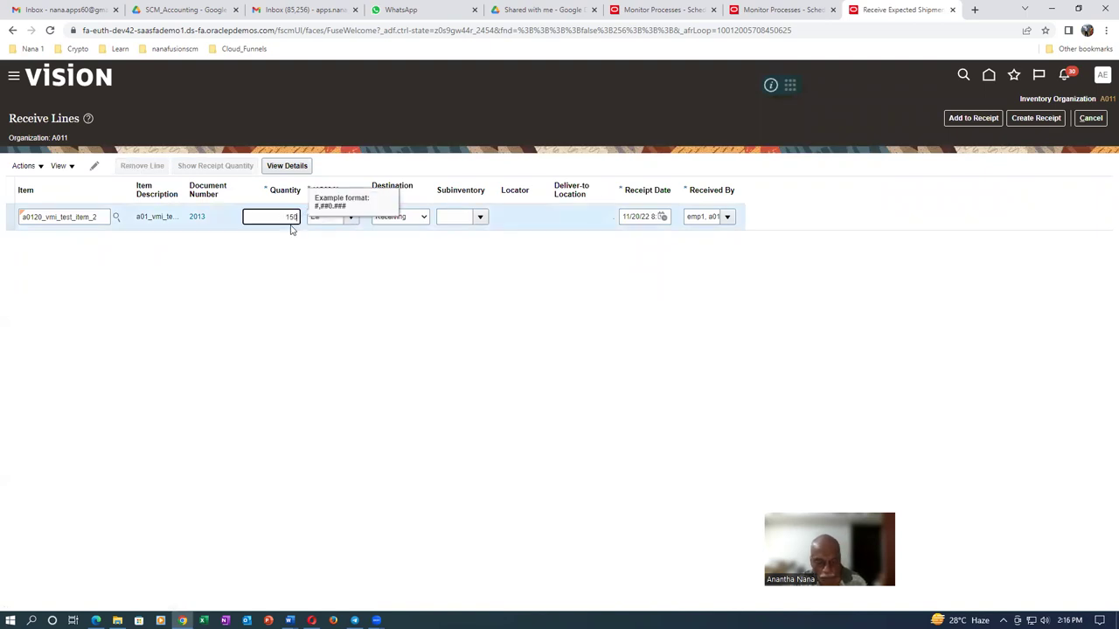
key(Tab)
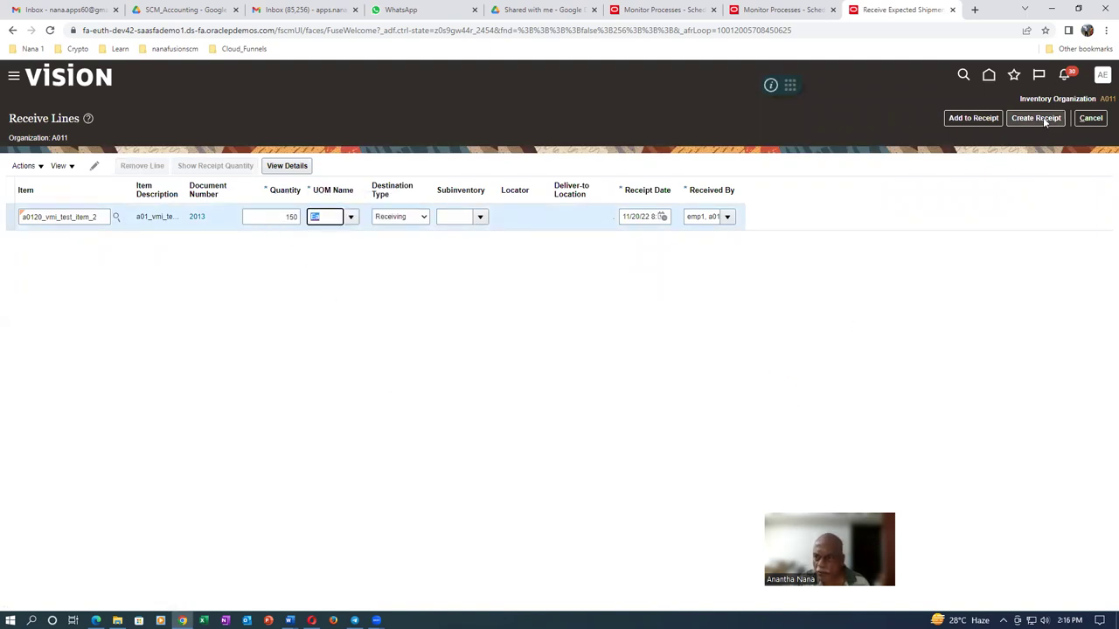
Create and submit receipt 3014, then return to the Inventory Management overview
click(1040, 118)
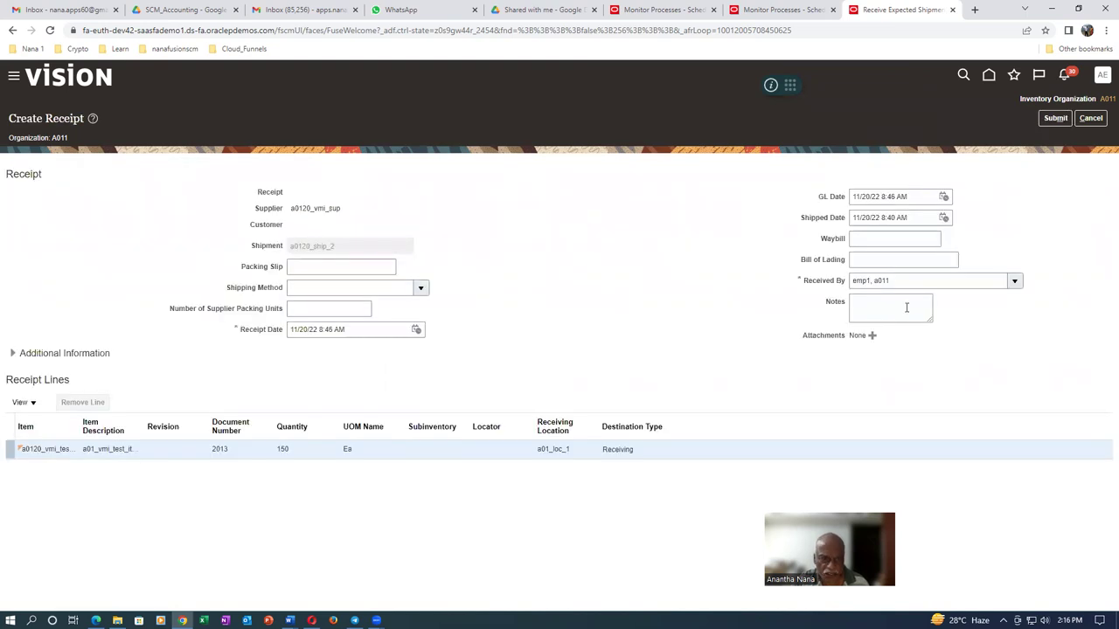
click(297, 267)
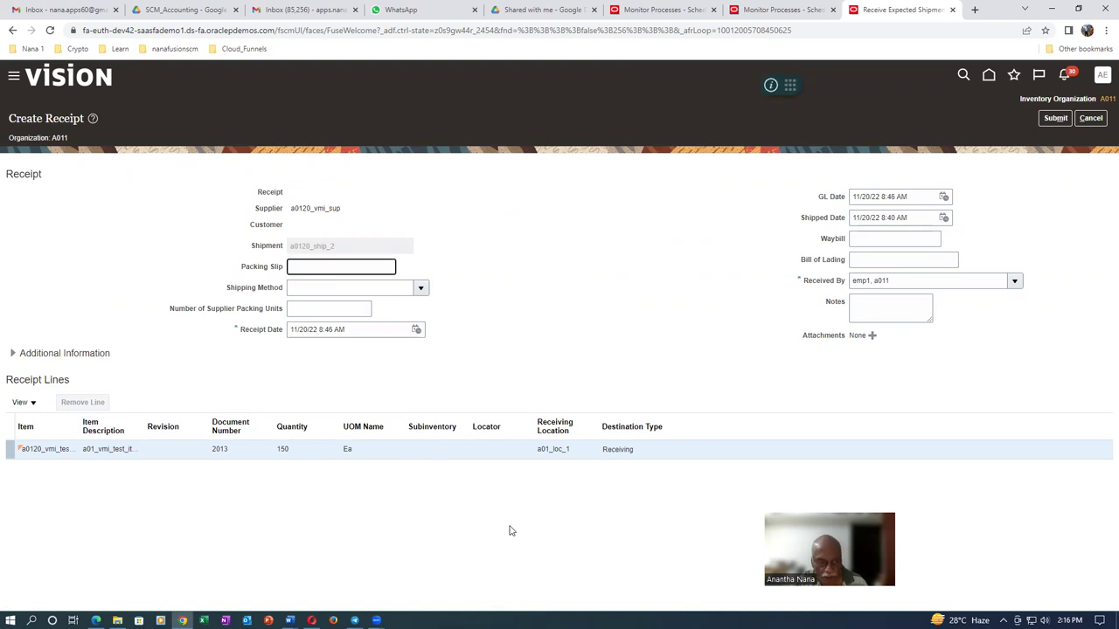
click(1054, 120)
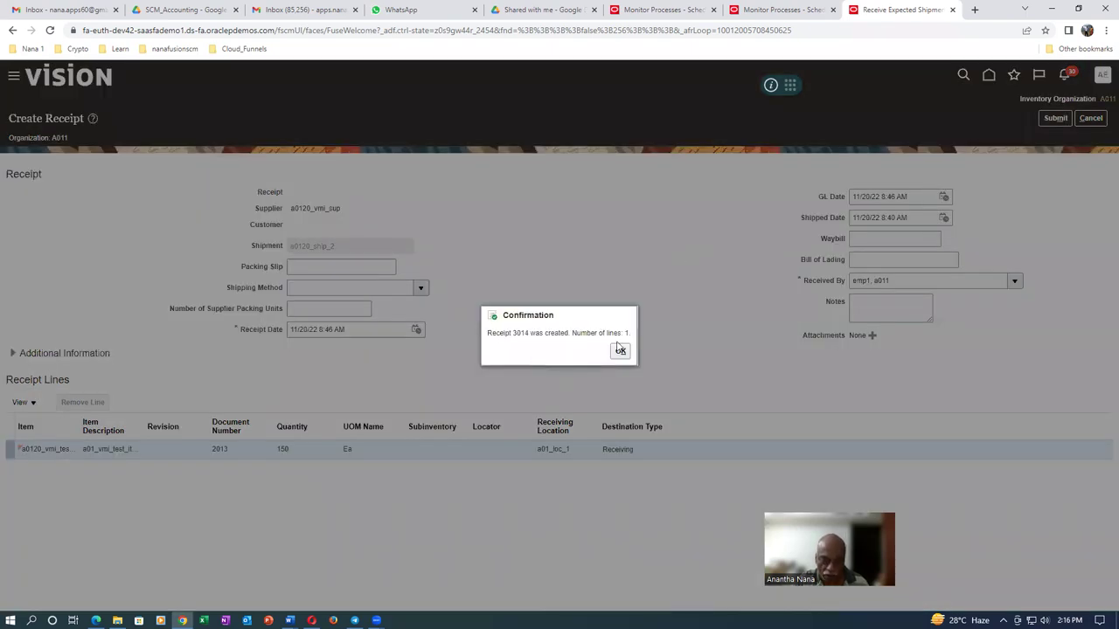
click(620, 351)
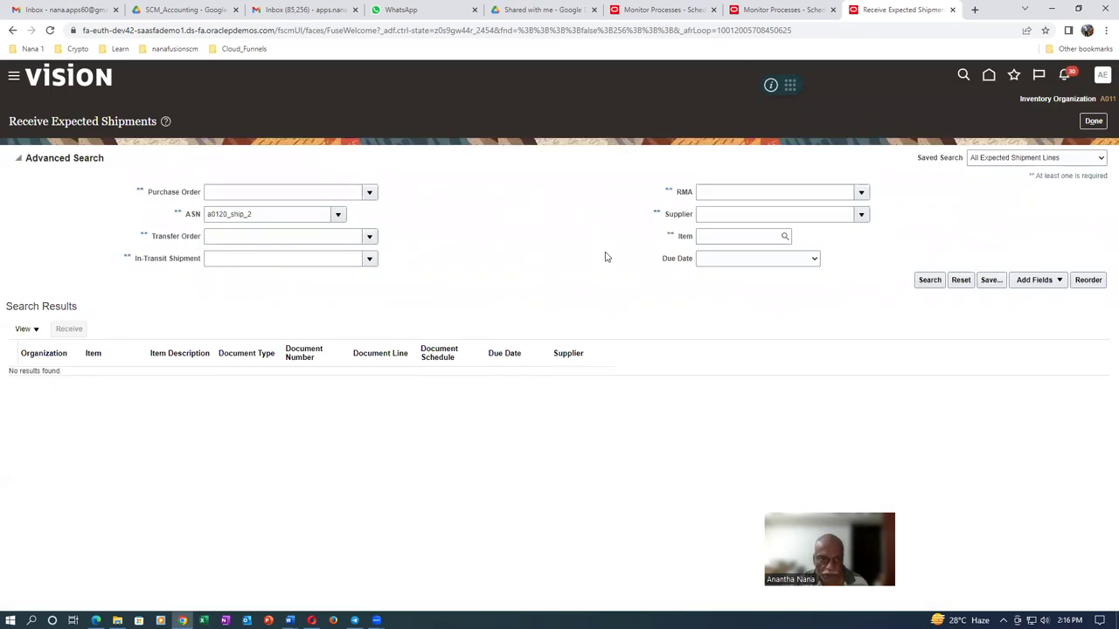
click(1093, 121)
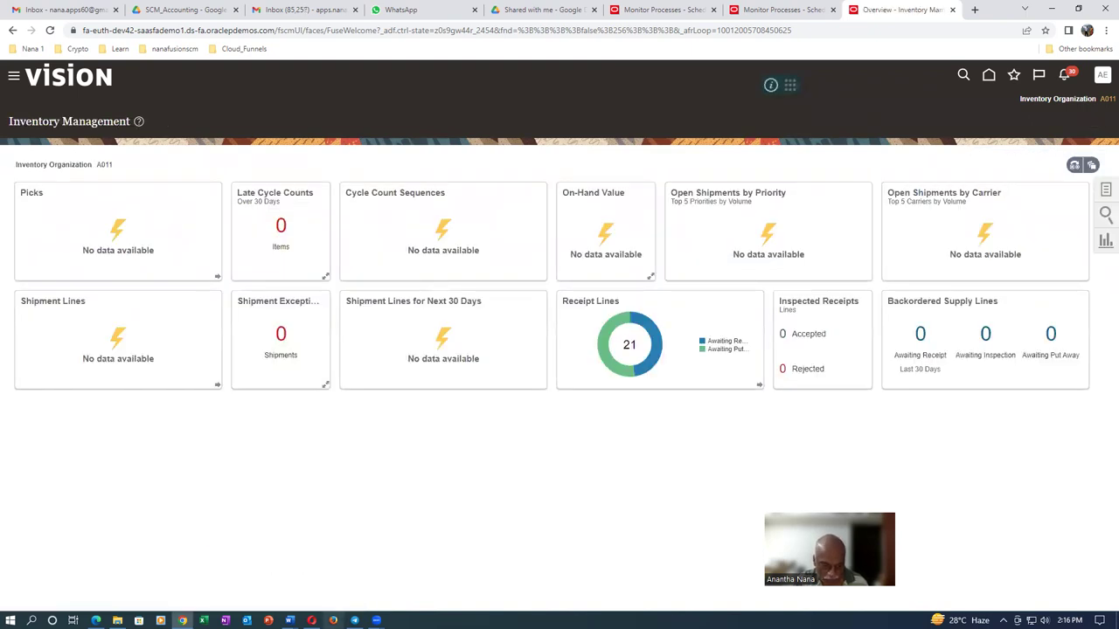
In the Supplier Portal, search Manage Inventory for a0120_vmi_test_item_2 to see 250 received, 75 on hand
click(312, 621)
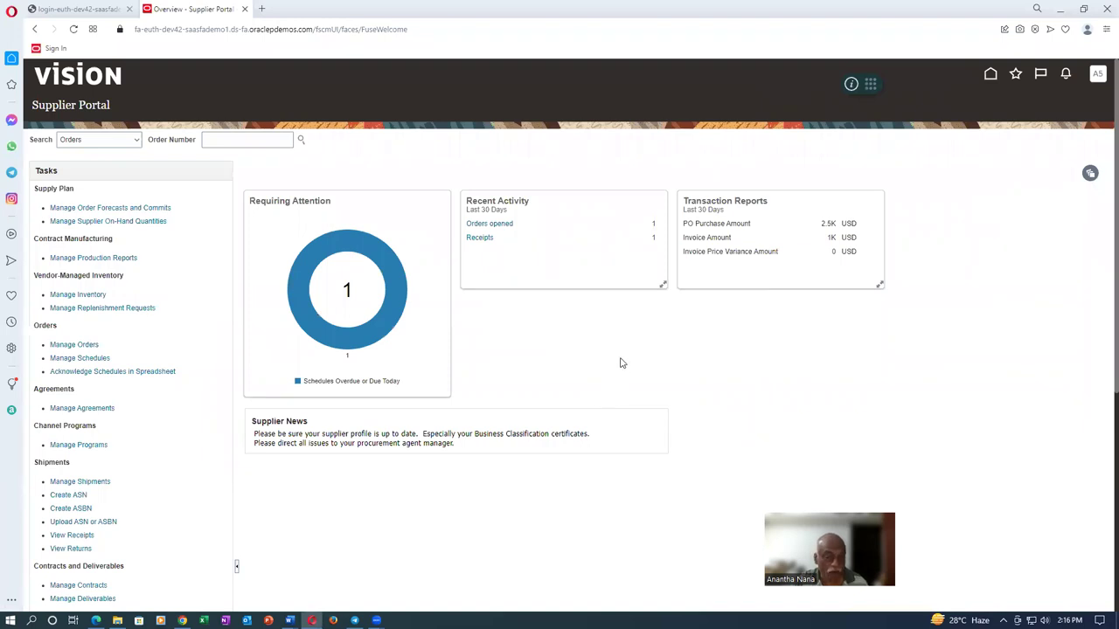
click(78, 295)
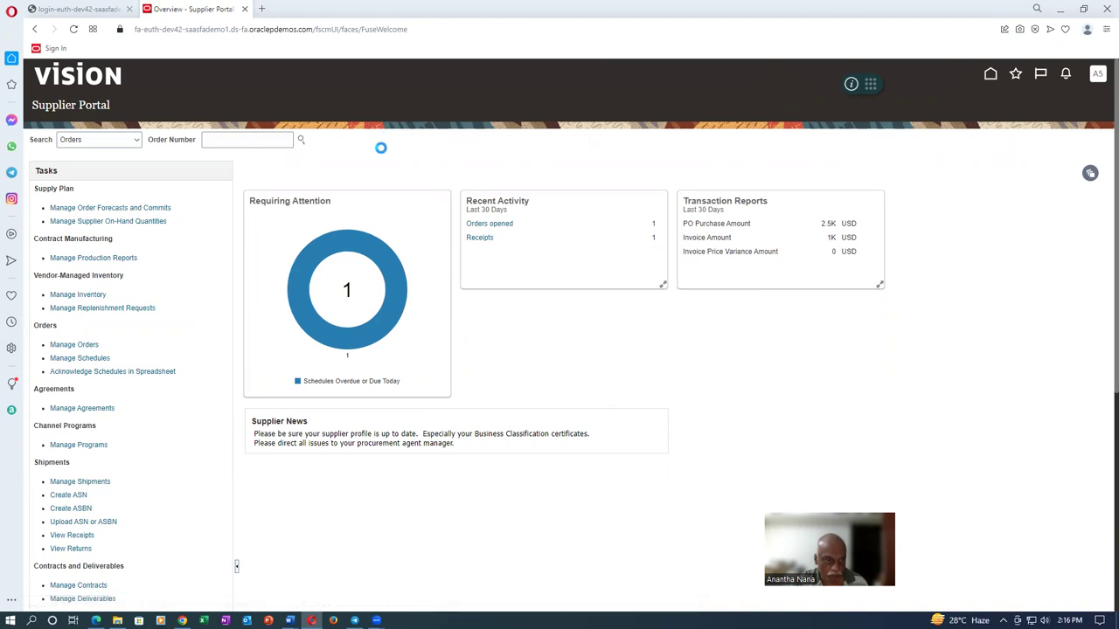
click(187, 164)
text(a012)
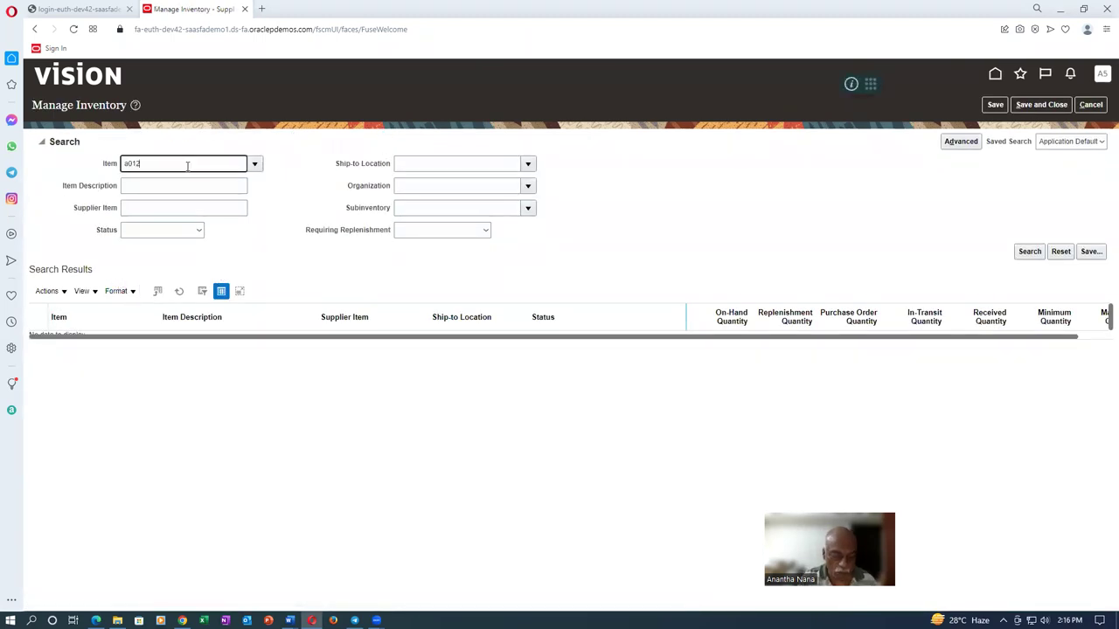
text(0)
key(Tab)
click(259, 216)
click(252, 184)
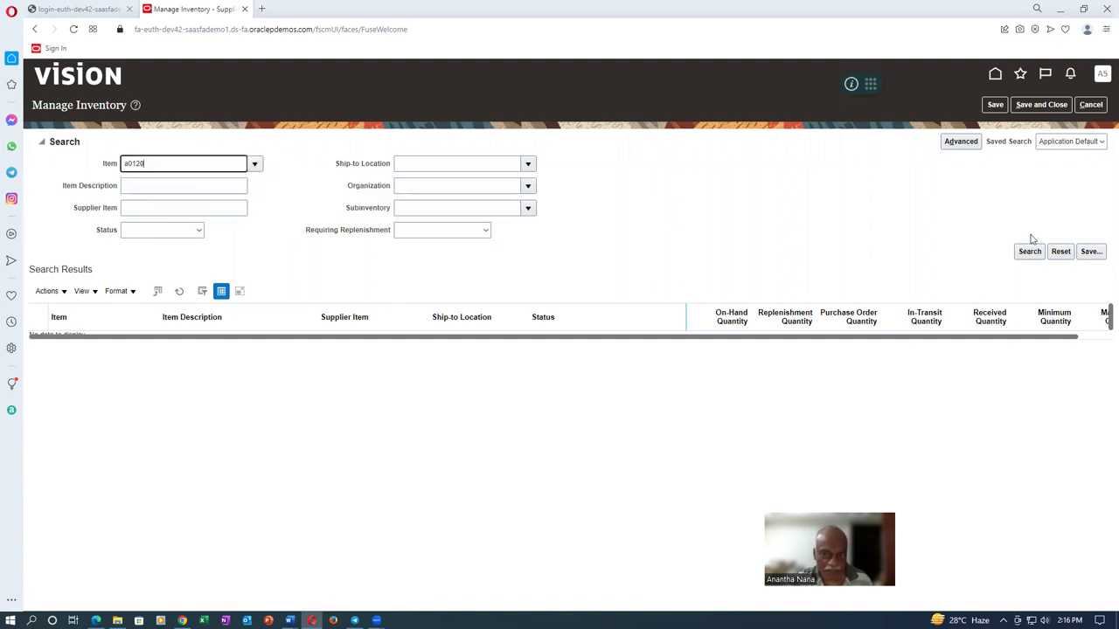
click(1030, 252)
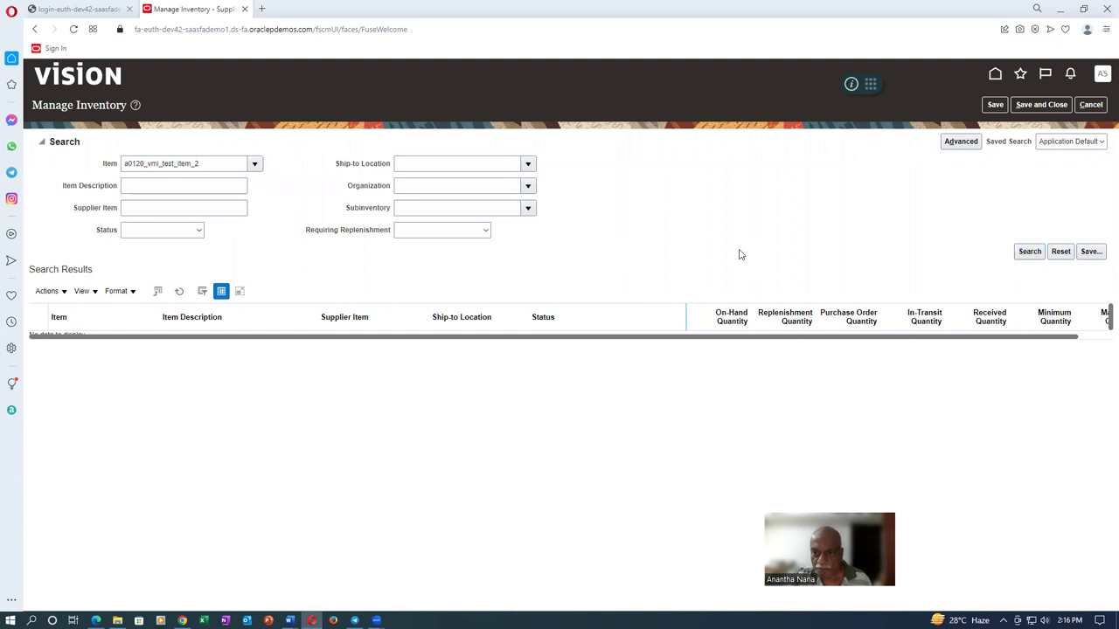
drag(764, 264, 1054, 245)
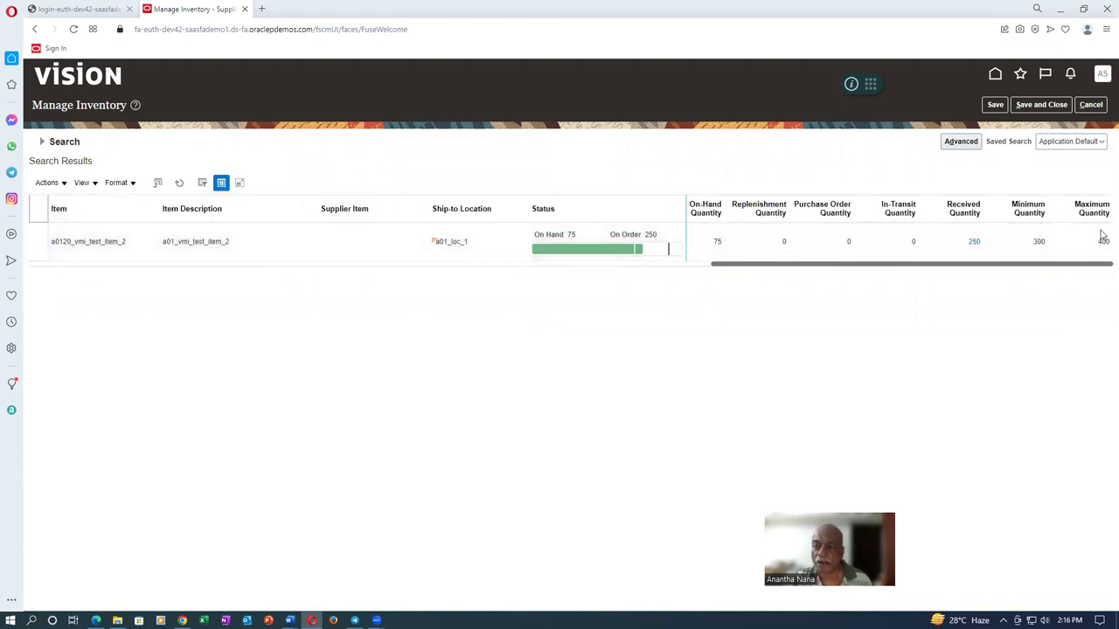
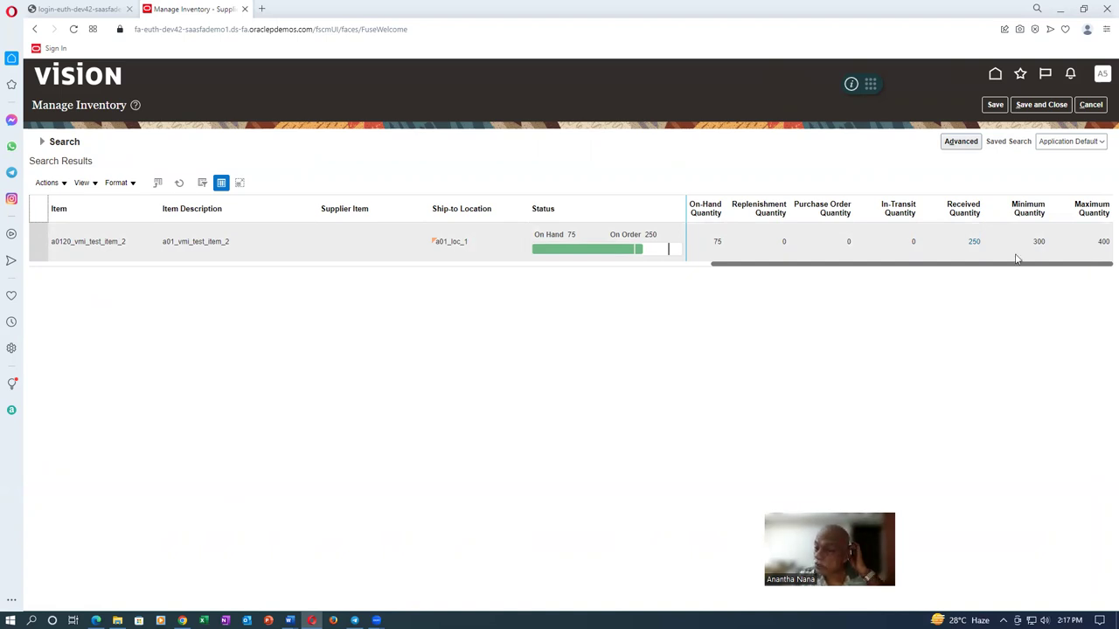
Select item a0120_vmi_test_item_2 and open the Upload Min-Max Quantities template download dialog
click(39, 241)
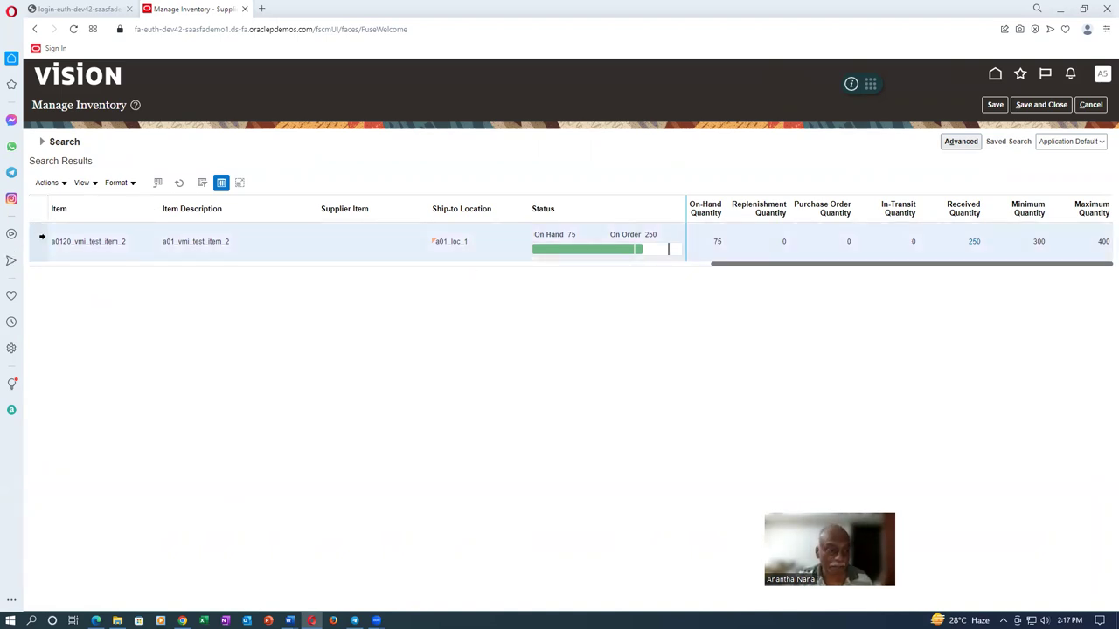
click(49, 183)
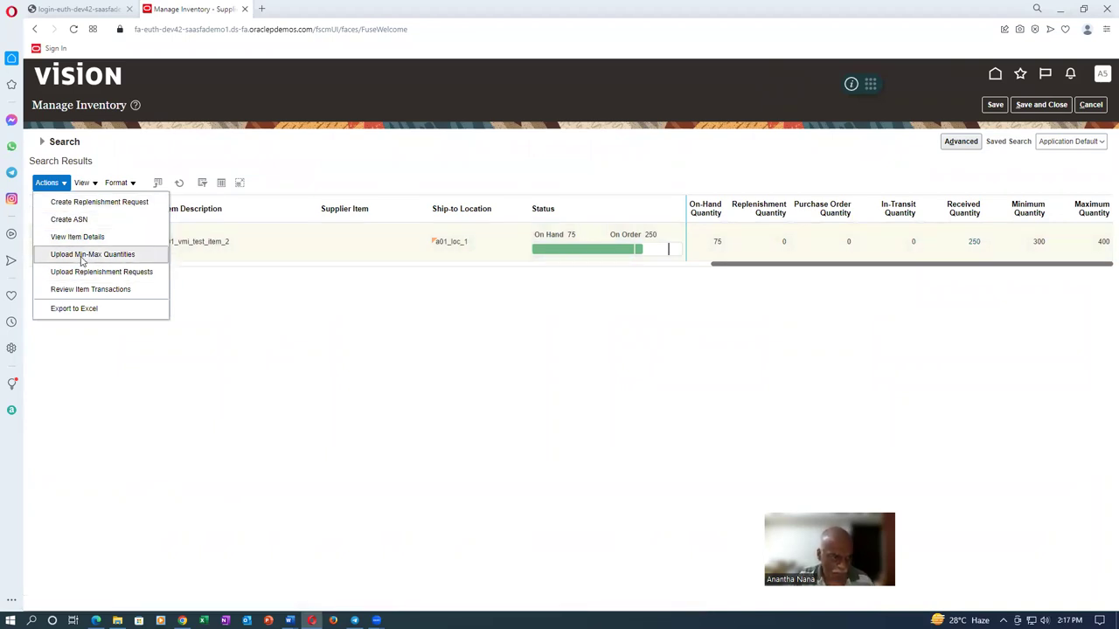
click(82, 255)
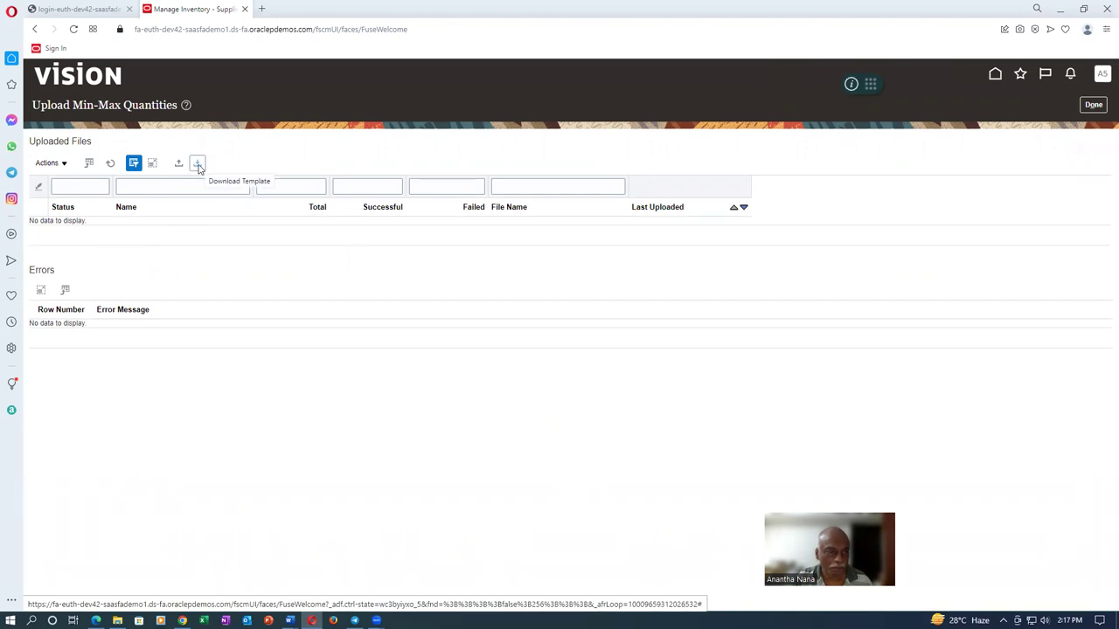
click(198, 166)
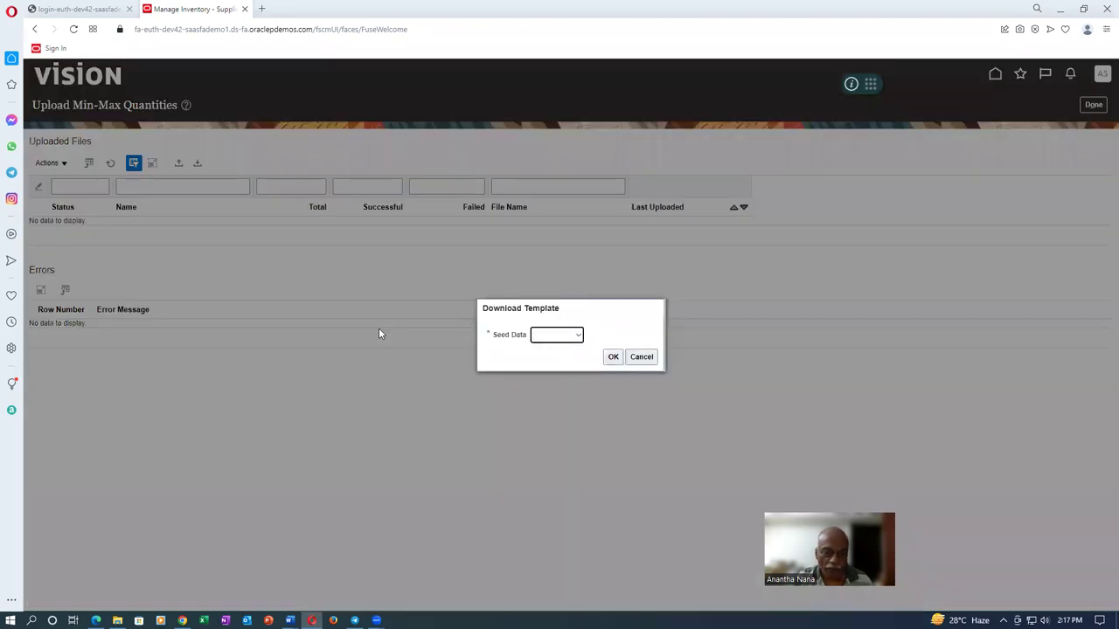
click(551, 334)
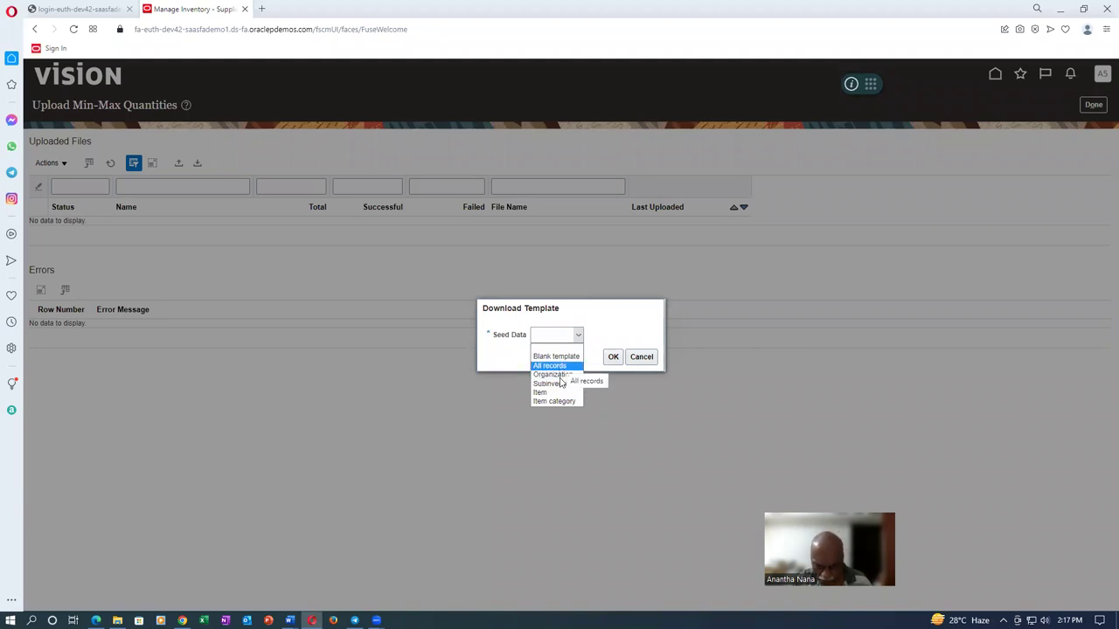
click(551, 365)
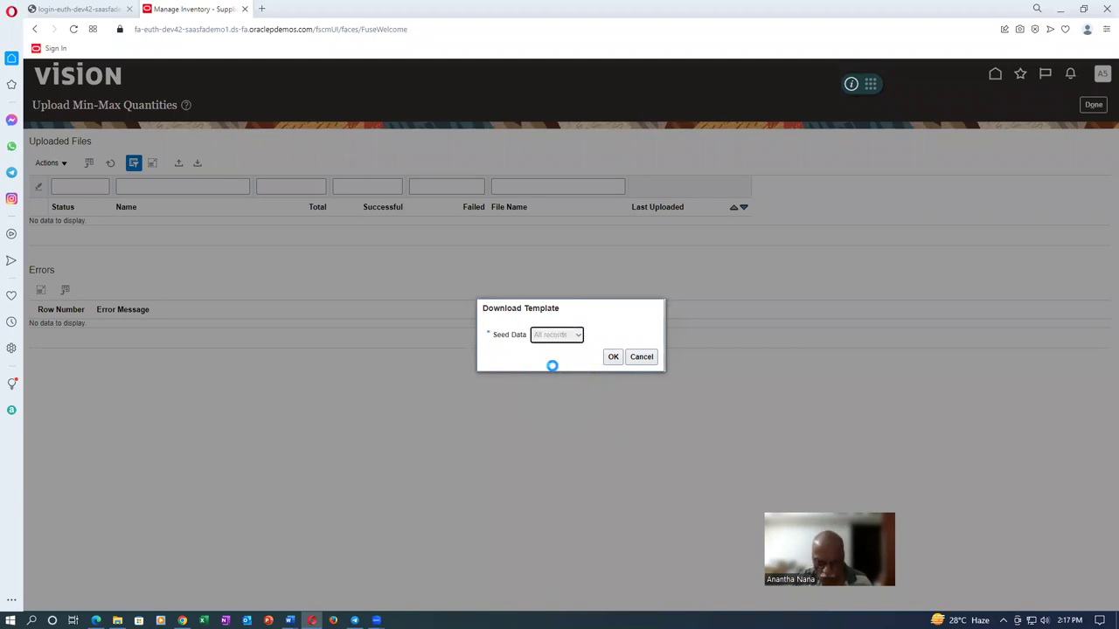
click(613, 359)
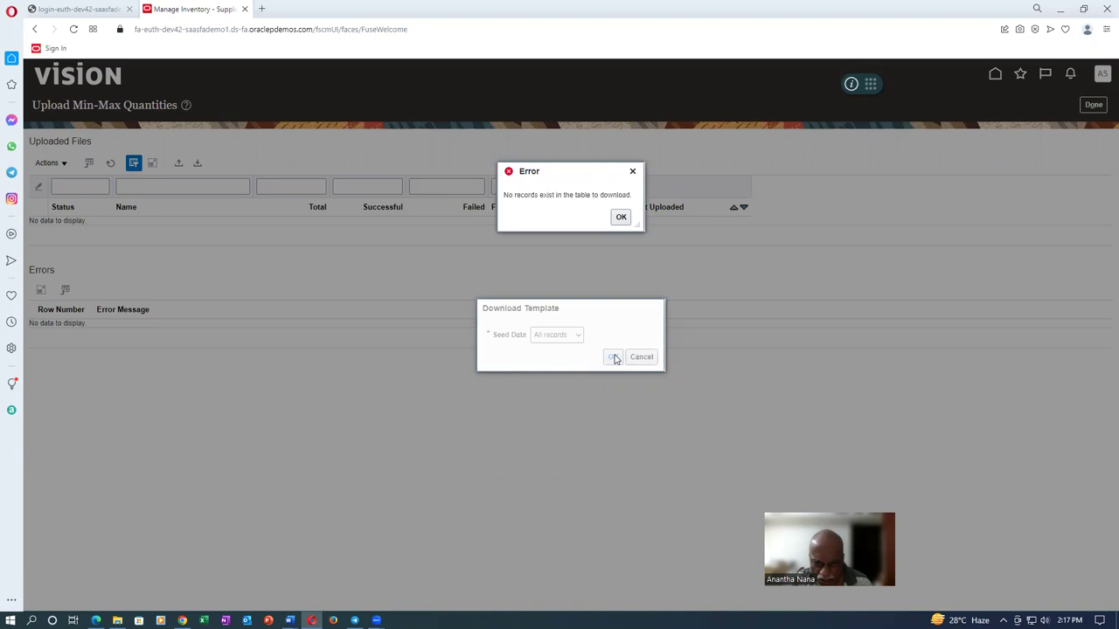
click(621, 219)
click(577, 337)
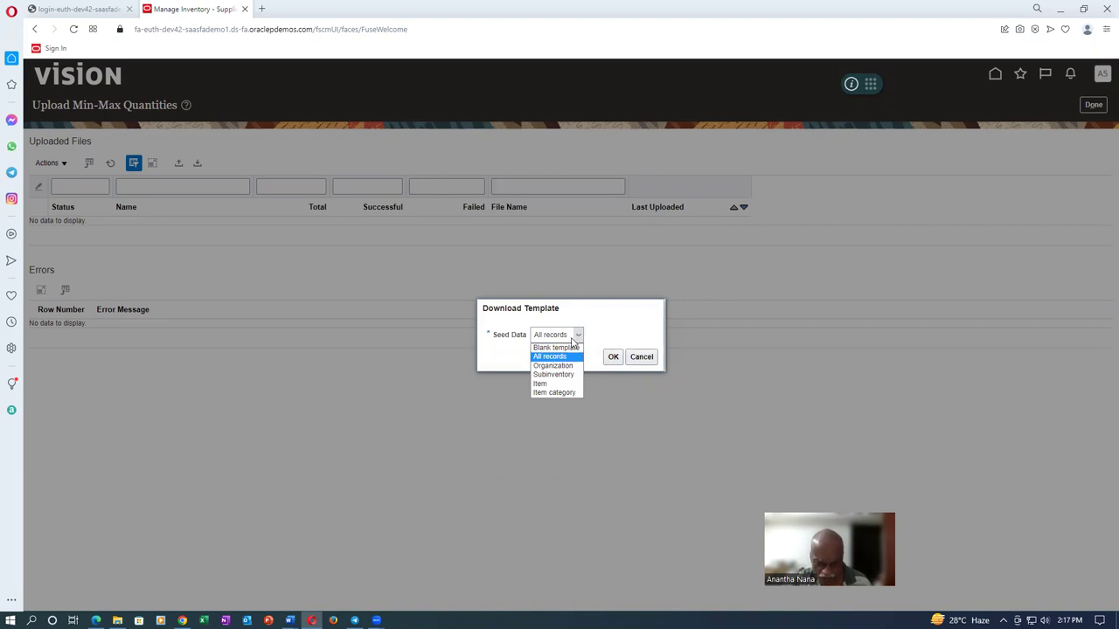
click(626, 330)
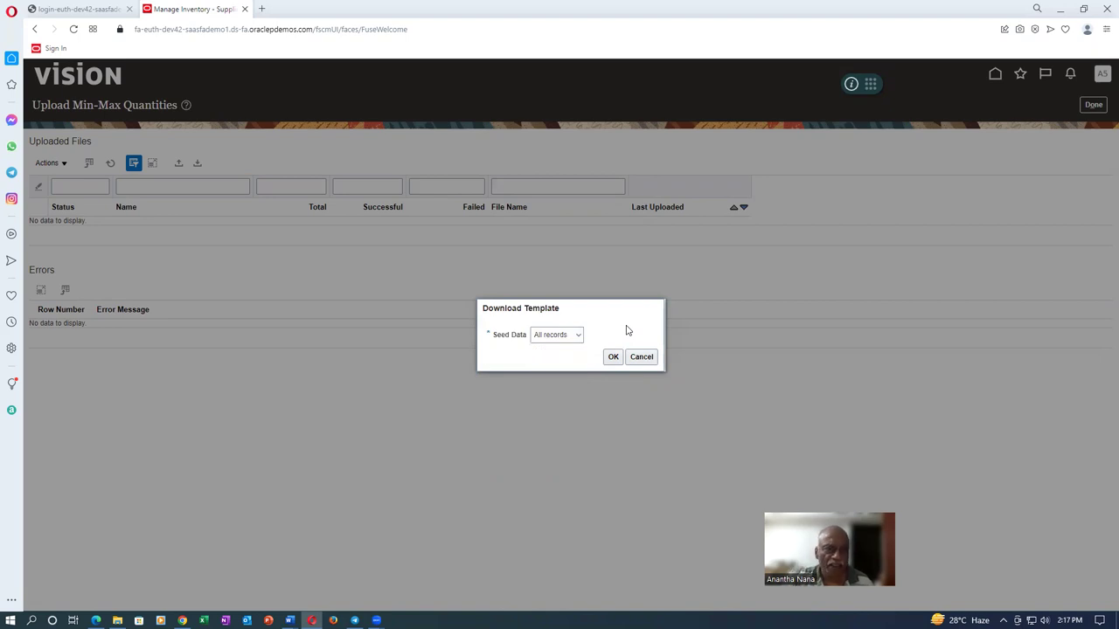
click(643, 357)
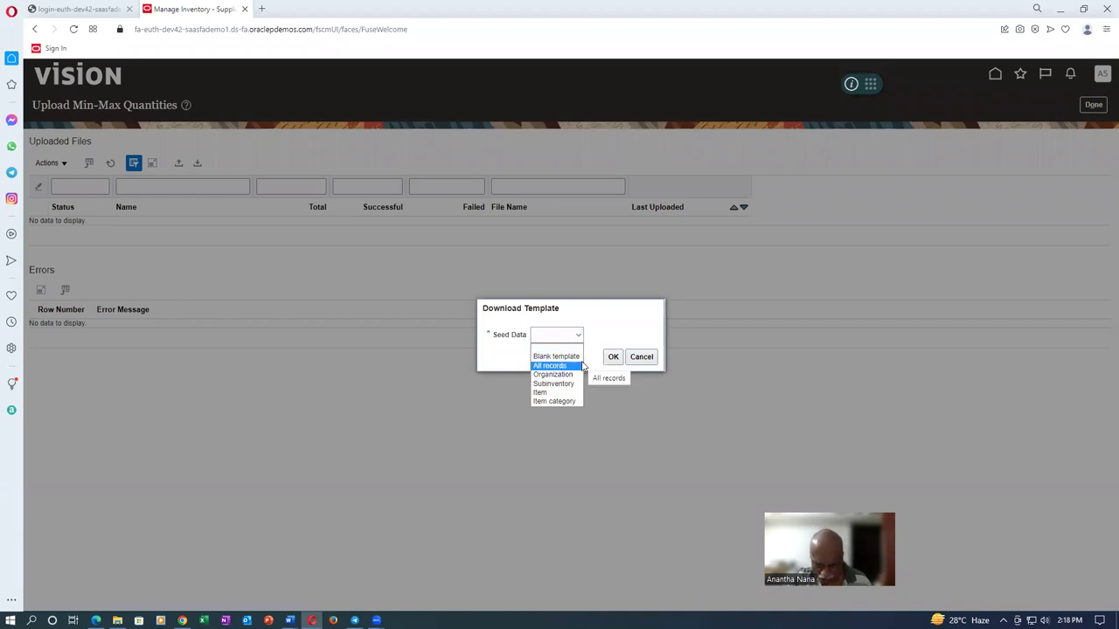
Request the min-max template seeded by subinventory A011_RMS_1
click(560, 383)
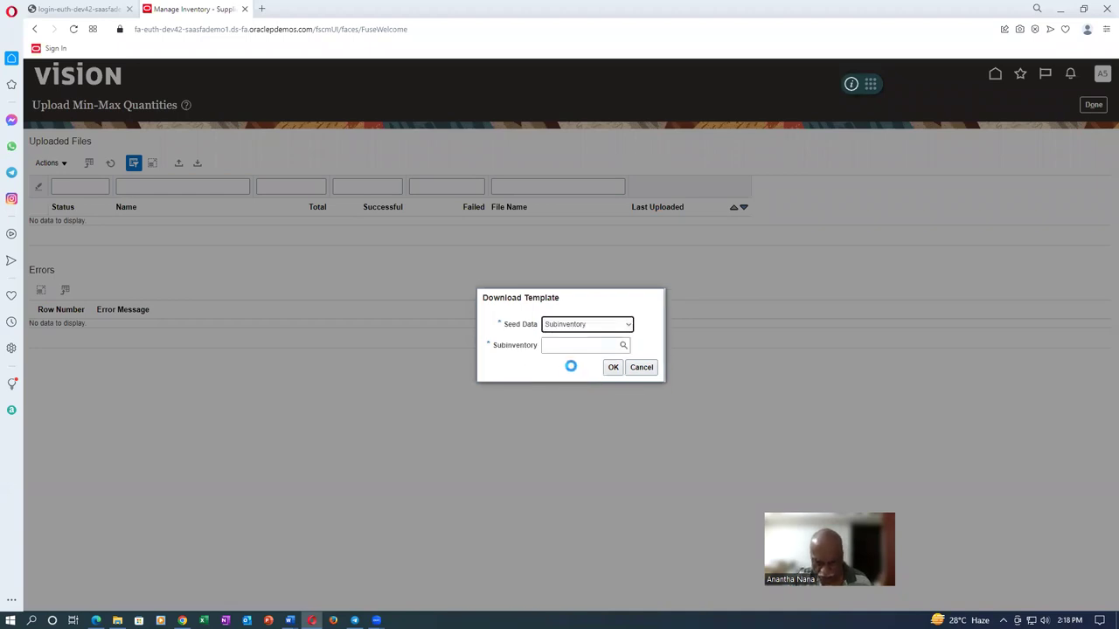
click(575, 347)
click(623, 347)
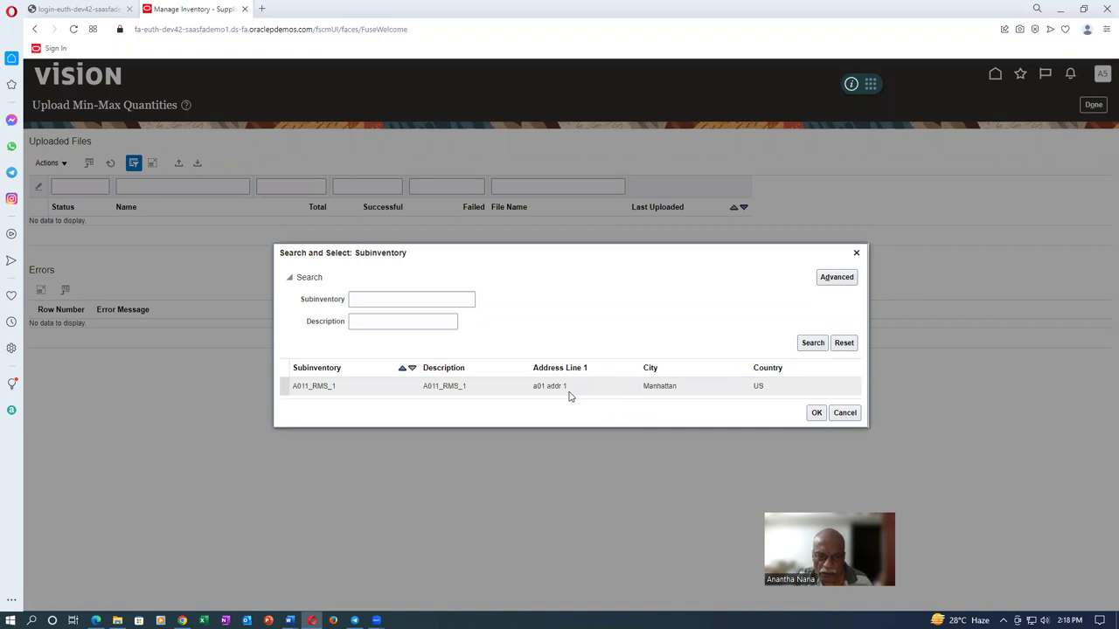
click(812, 419)
click(613, 368)
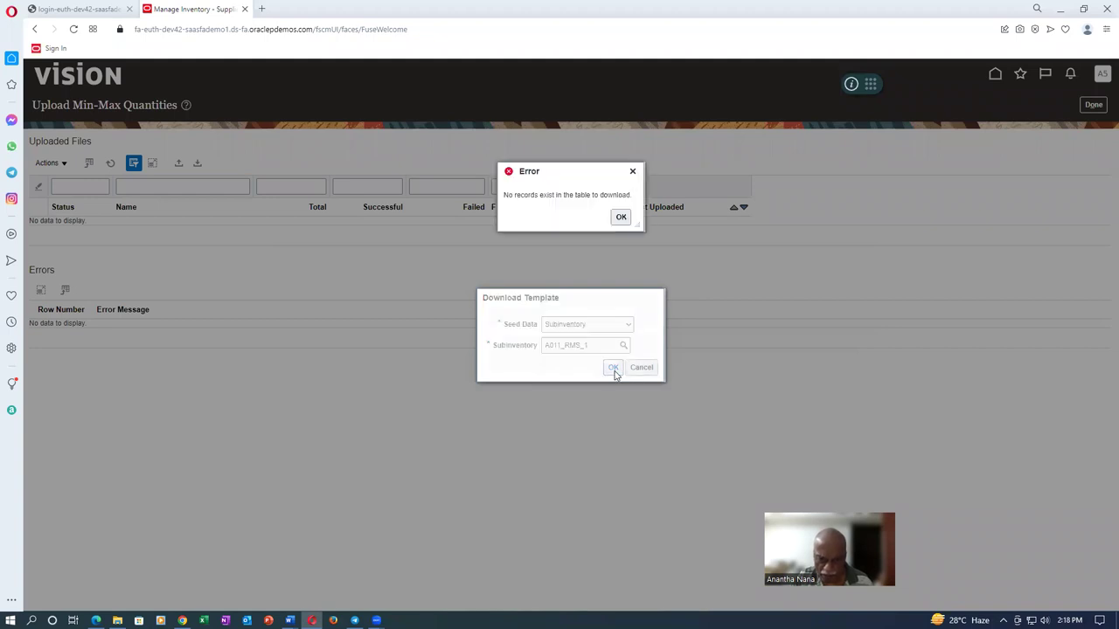
Dismiss the no-records error, cancel the download and switch to the Inventory Management session
click(621, 218)
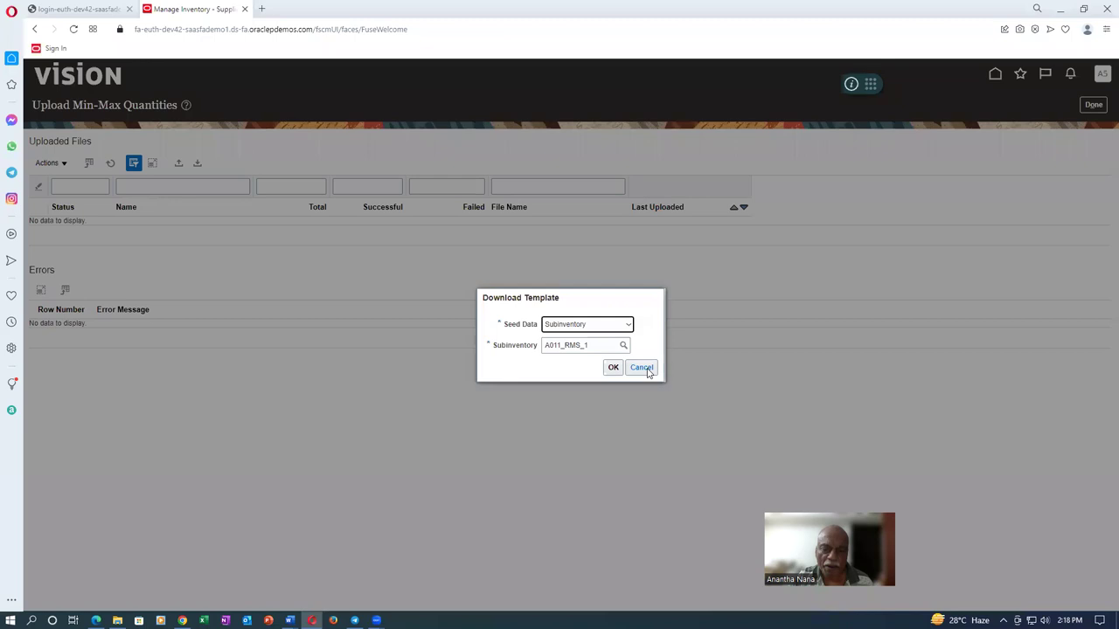
click(645, 368)
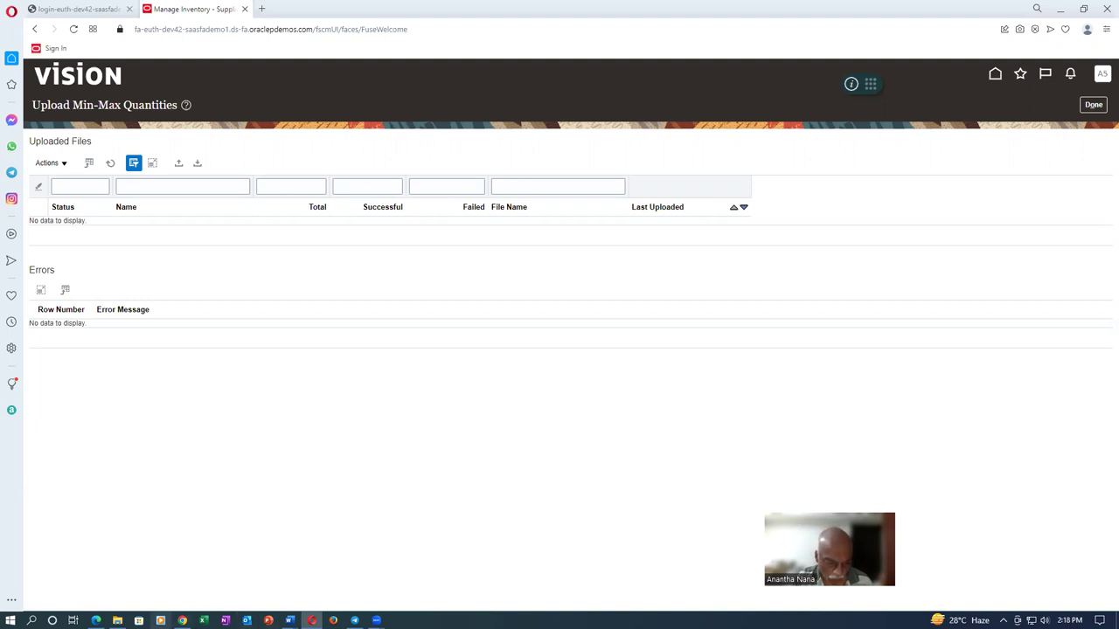
click(182, 619)
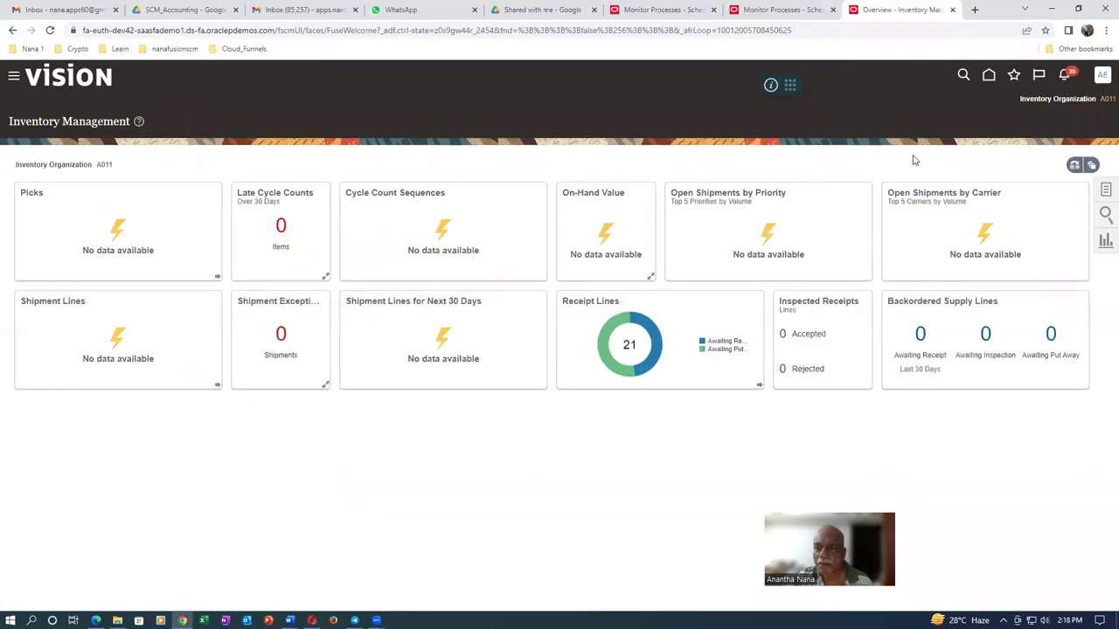
Go from Home through Supply Chain Planning and Supply Collaboration to Manage VMI Network's Item field
click(994, 76)
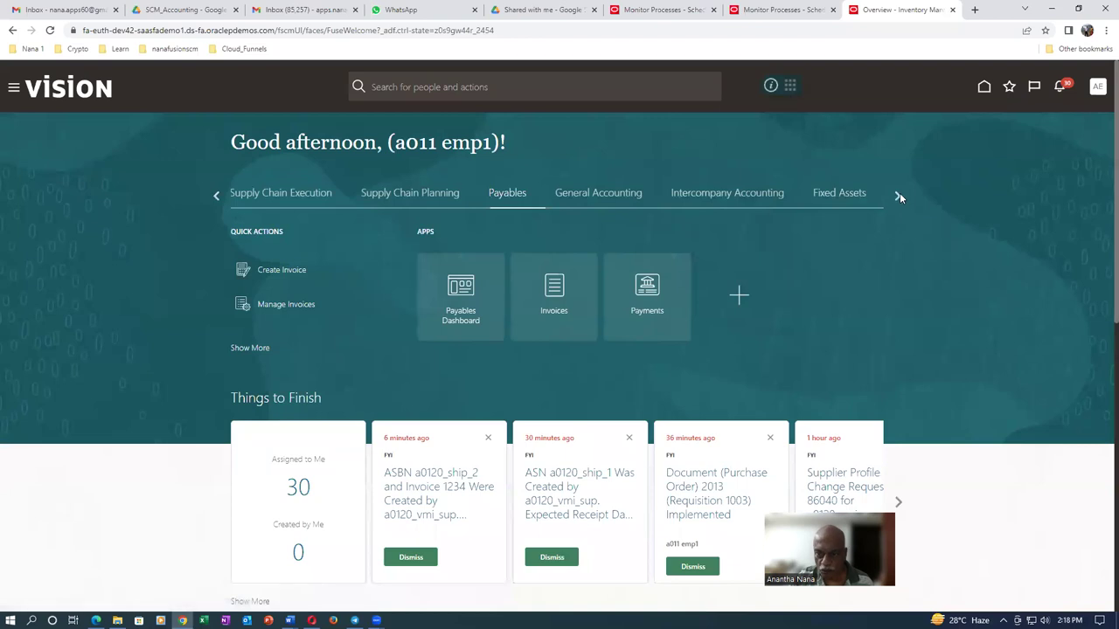
click(398, 196)
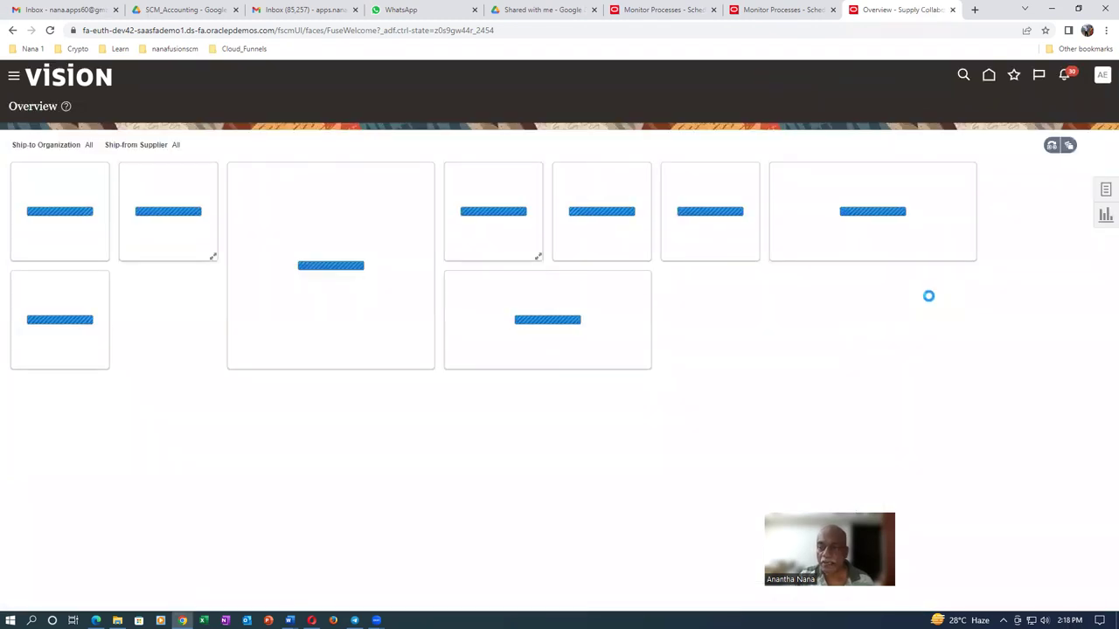
click(1106, 193)
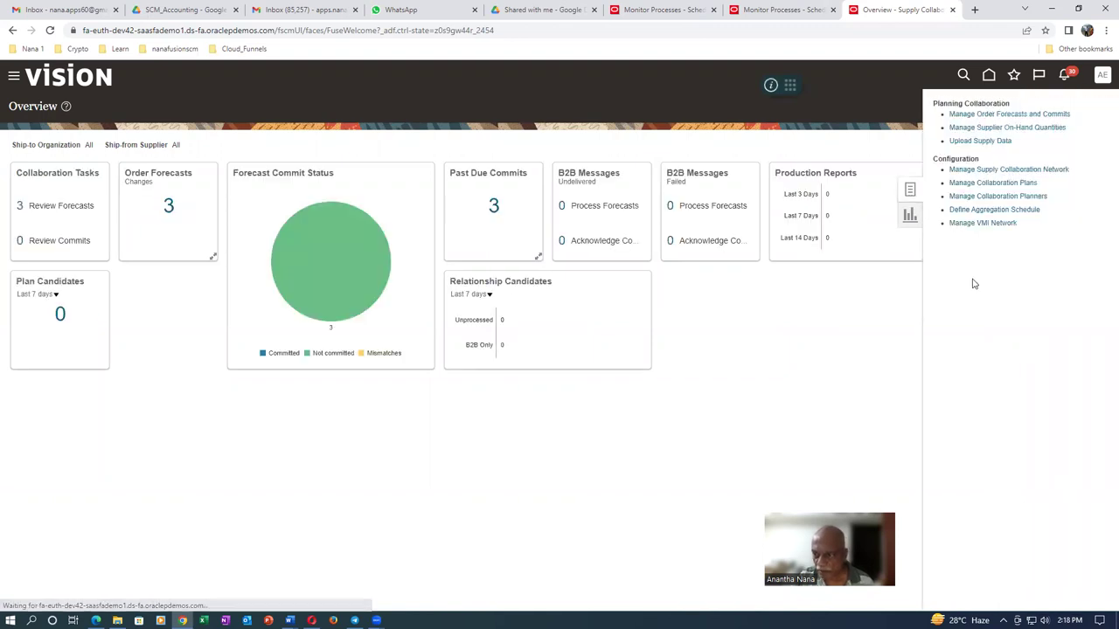
click(982, 225)
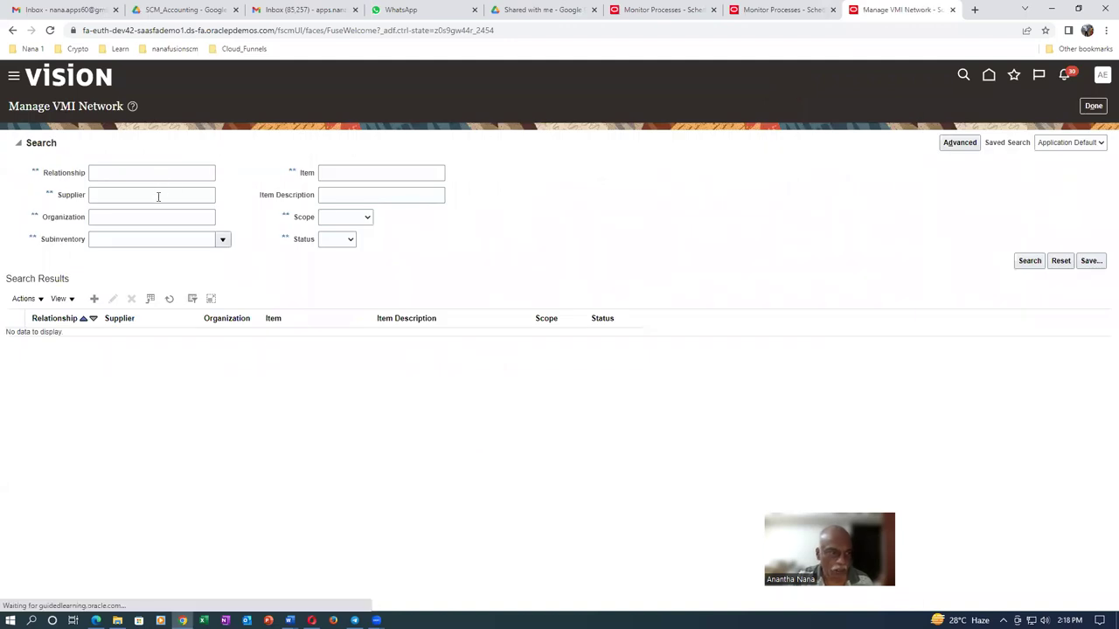
click(342, 174)
Search the VMI network for item a0120, edit relationship 5001 and select subinventory A011_RMS_1
text(a0120)
key(Tab)
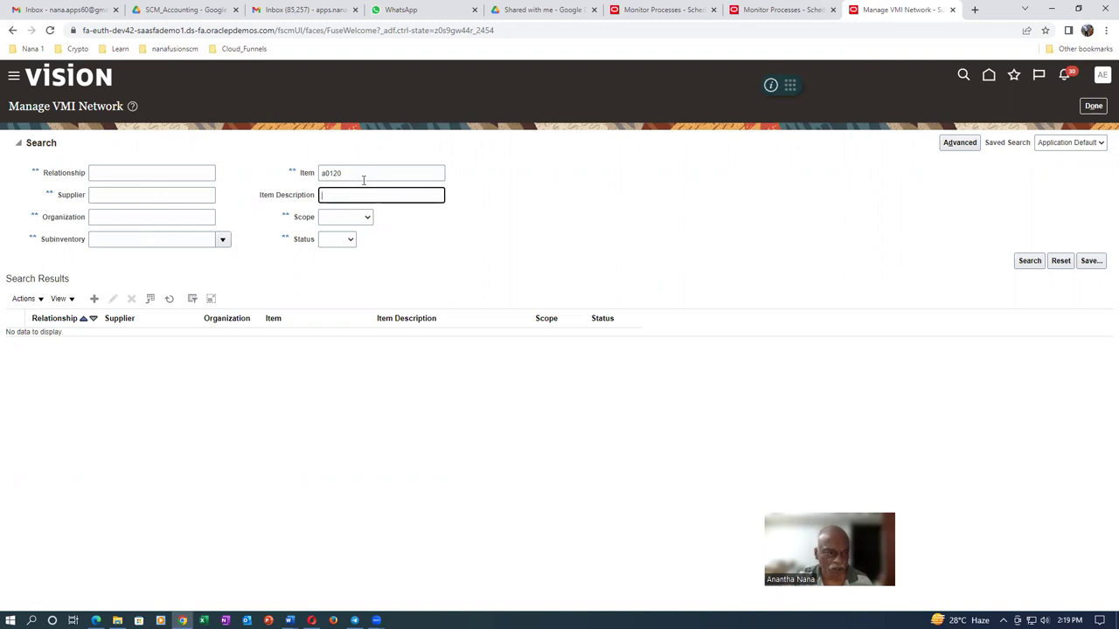
drag(355, 174, 312, 178)
key(BackSpace)
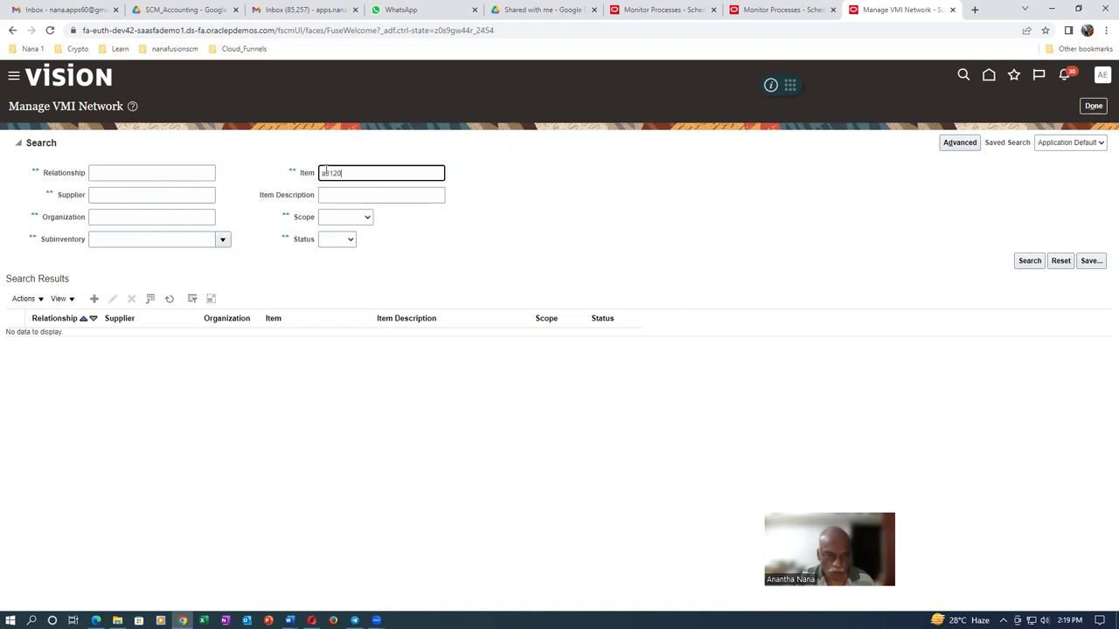
text(a0120)
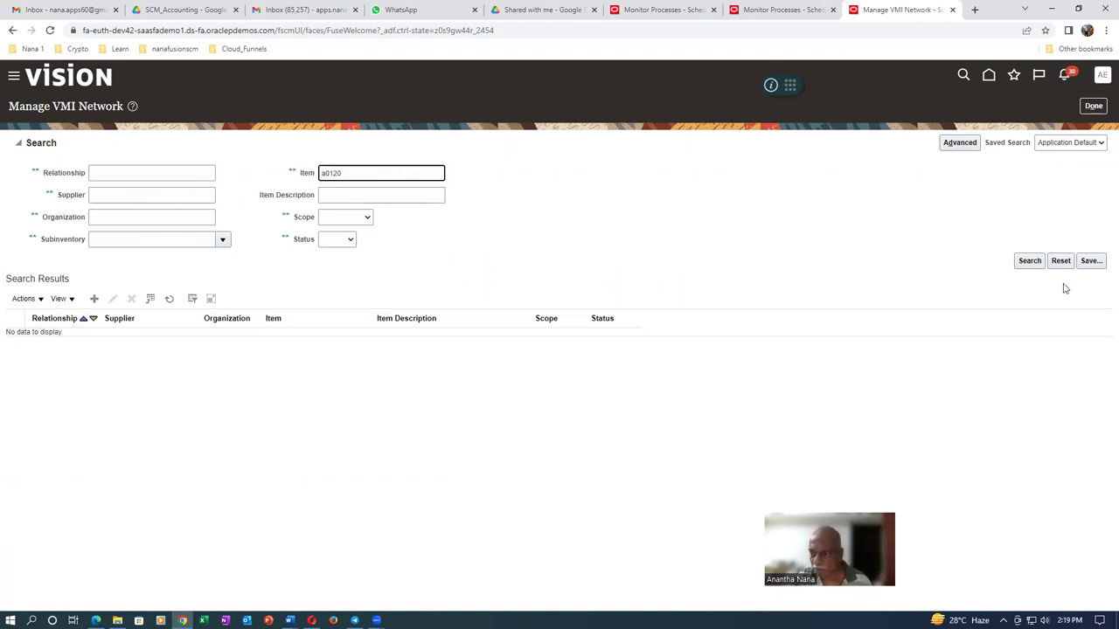
click(1034, 262)
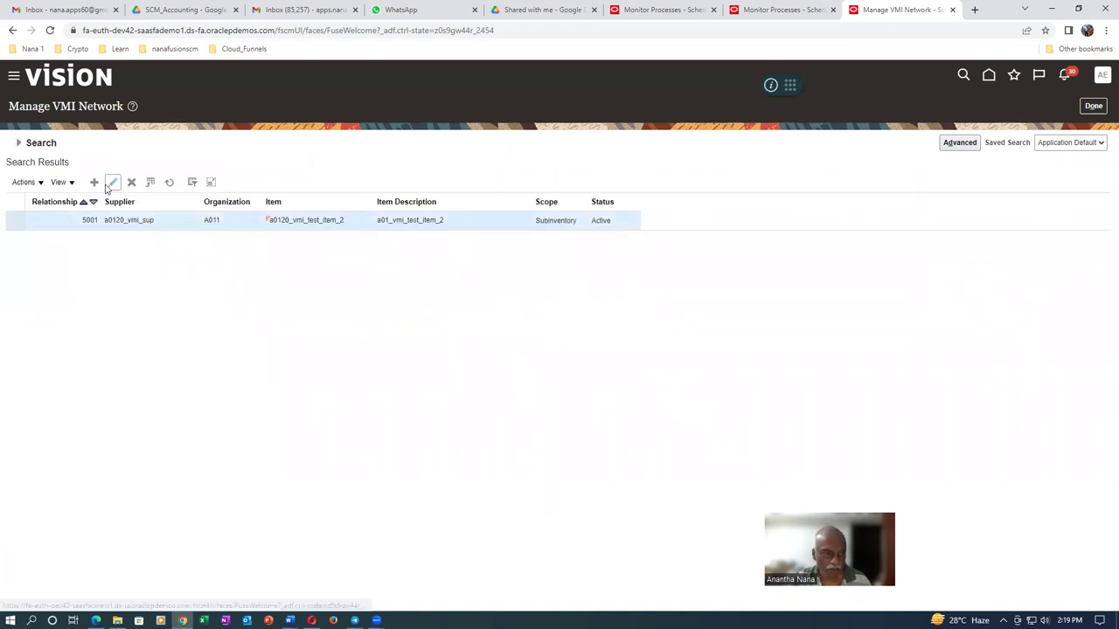
click(113, 182)
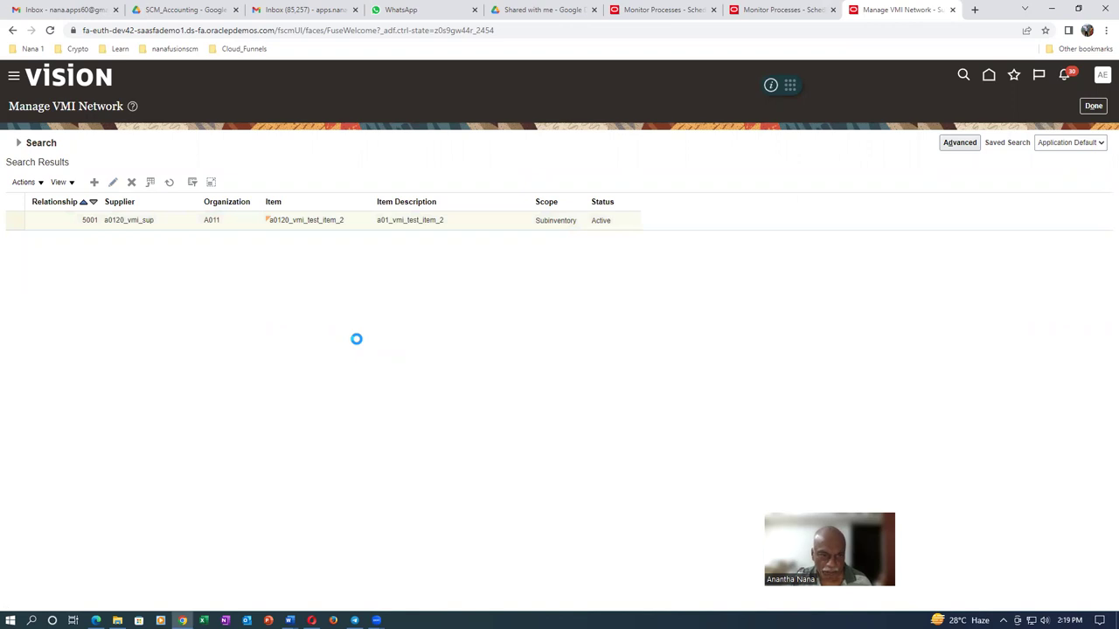
click(347, 329)
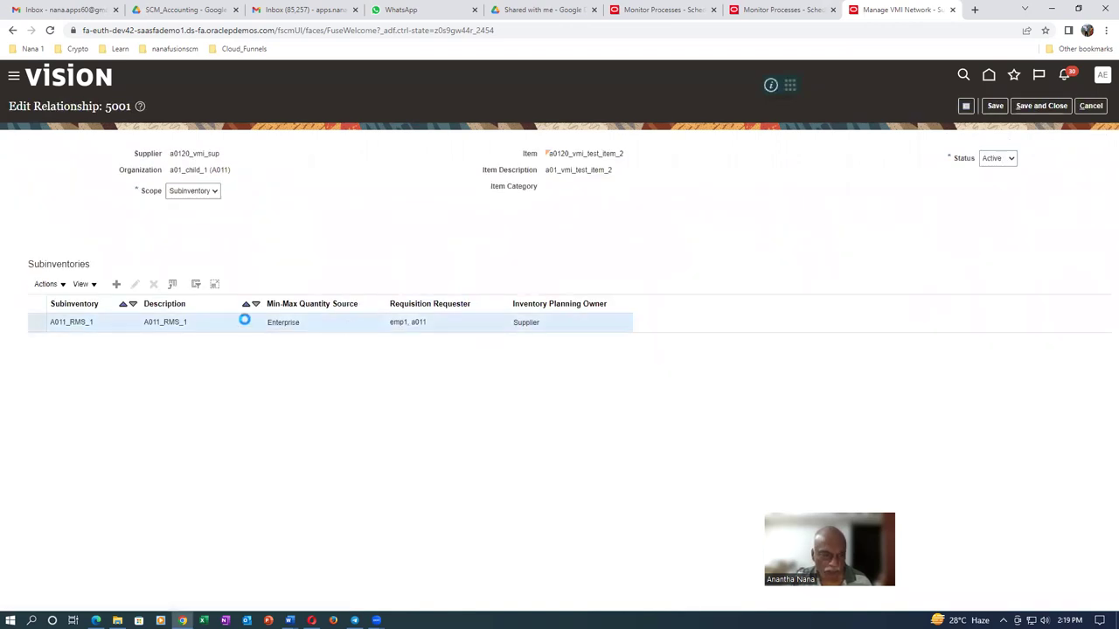
Set A011_RMS_1's min-max quantity source to Supplier, save relationship 5001 and close Manage VMI Network
click(135, 284)
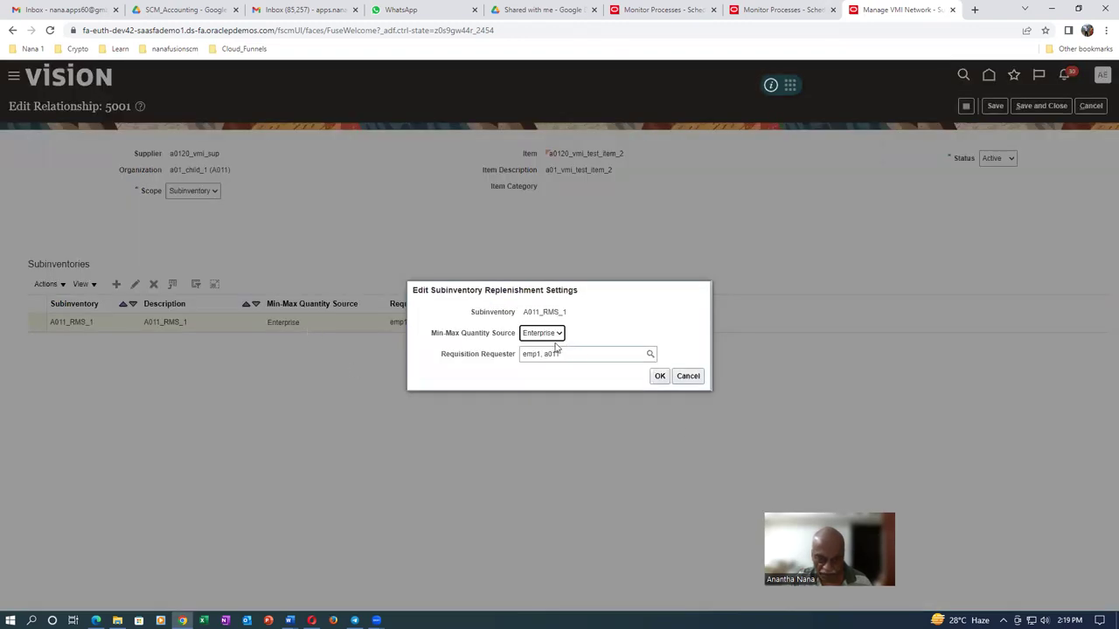
click(550, 336)
click(537, 347)
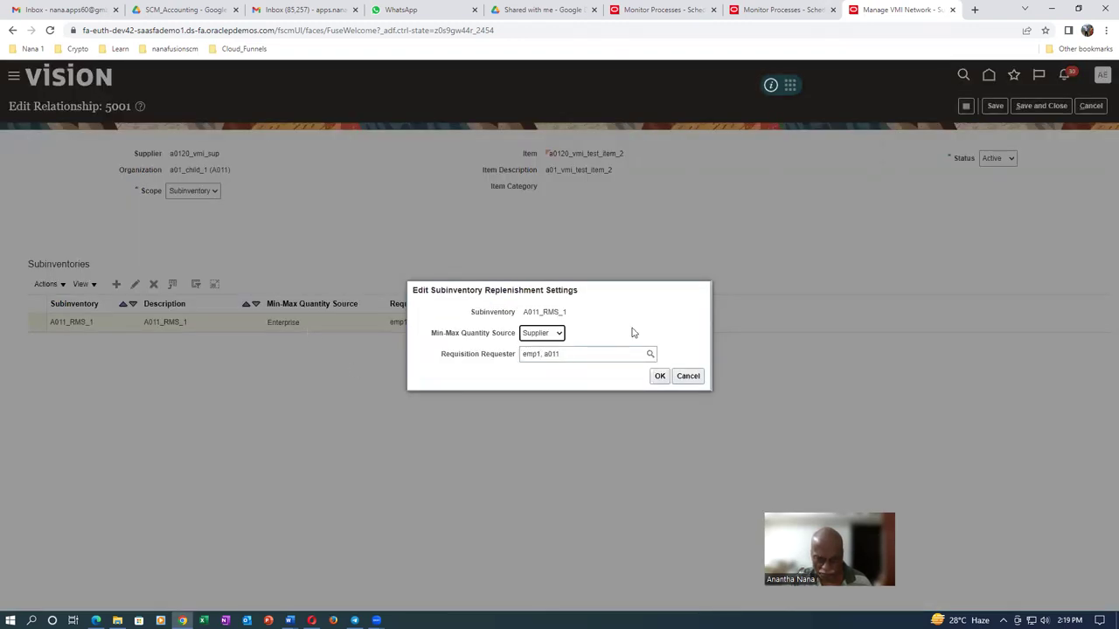
click(661, 376)
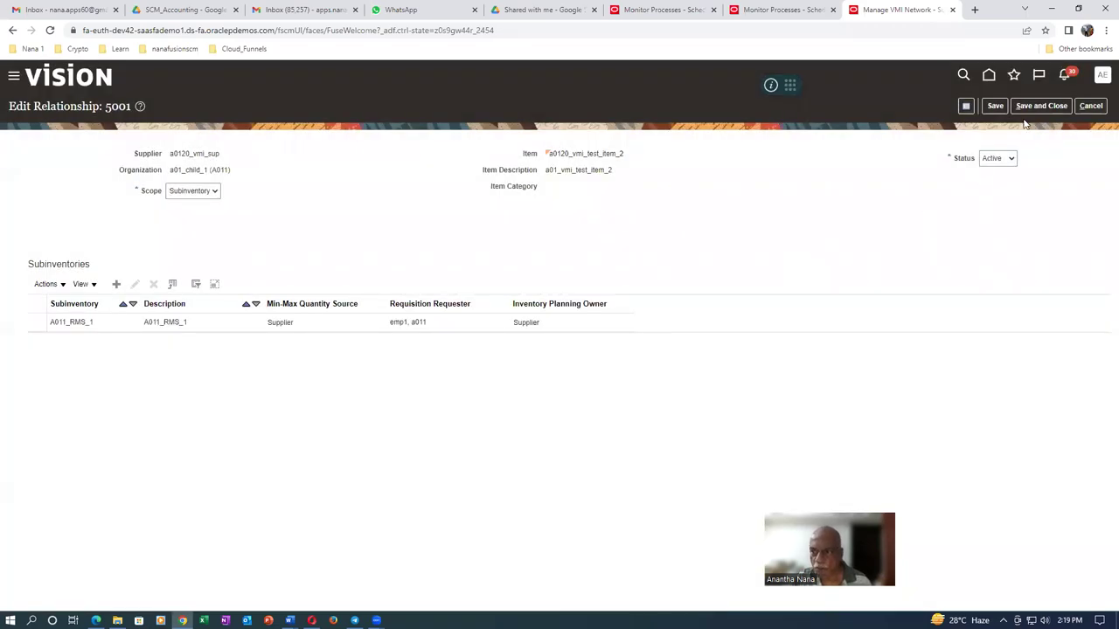
click(1047, 106)
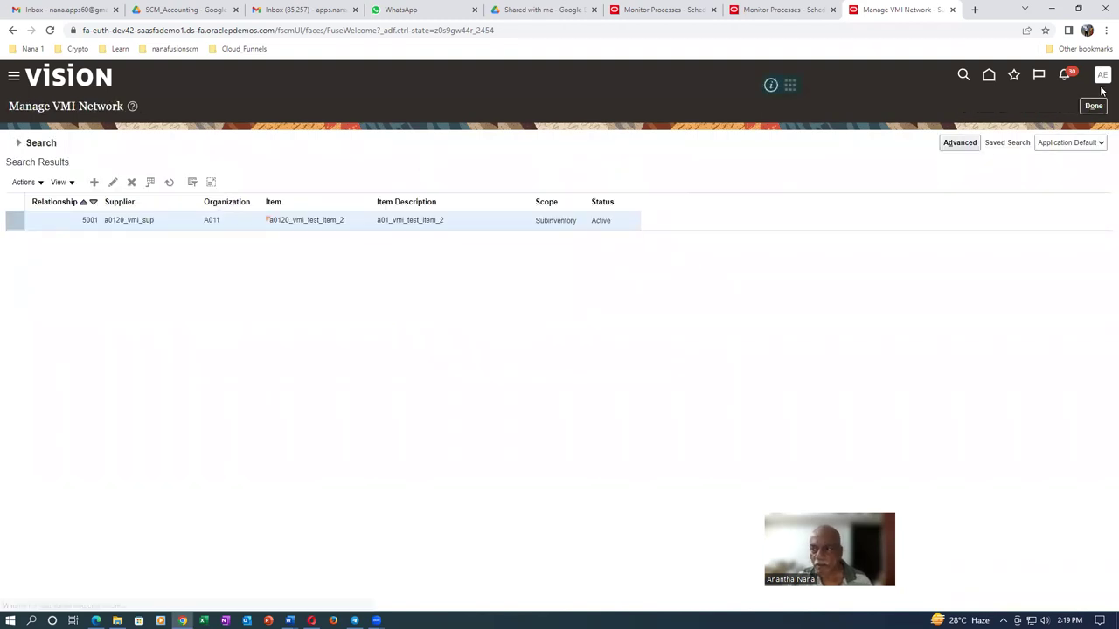
click(1098, 108)
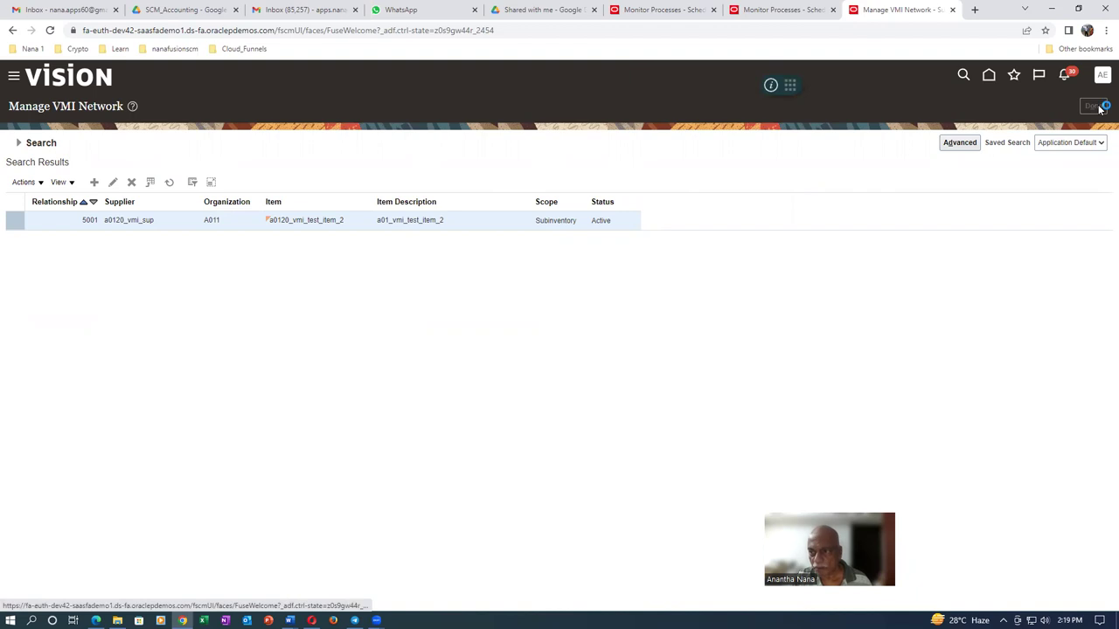
Open Monitor Processes from Favorites and start a new process, copying the job name from Word
click(1014, 76)
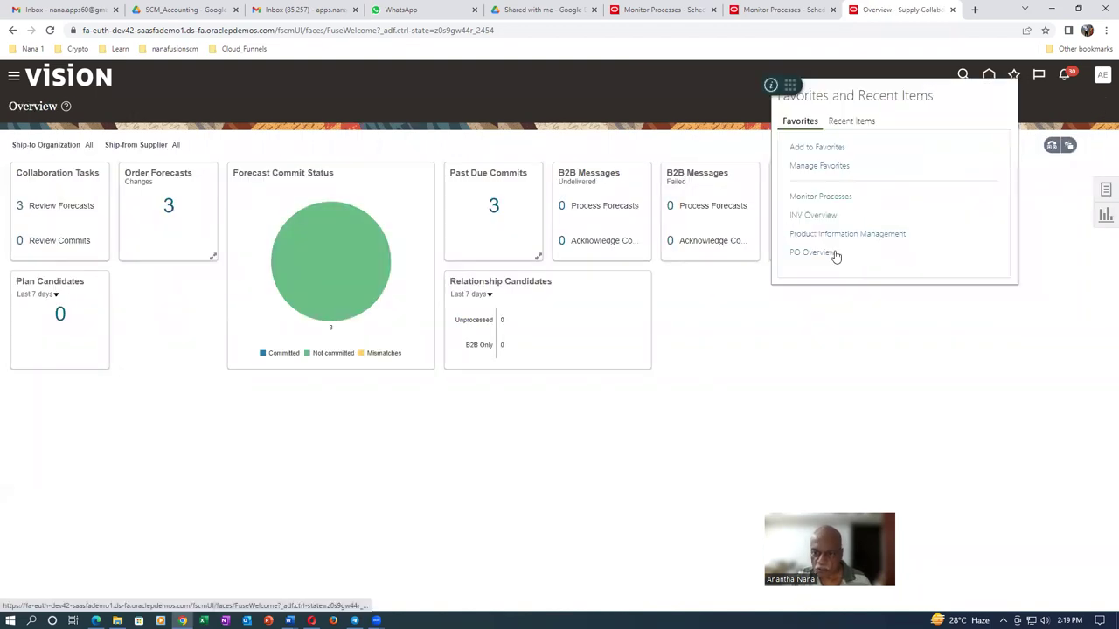
click(829, 197)
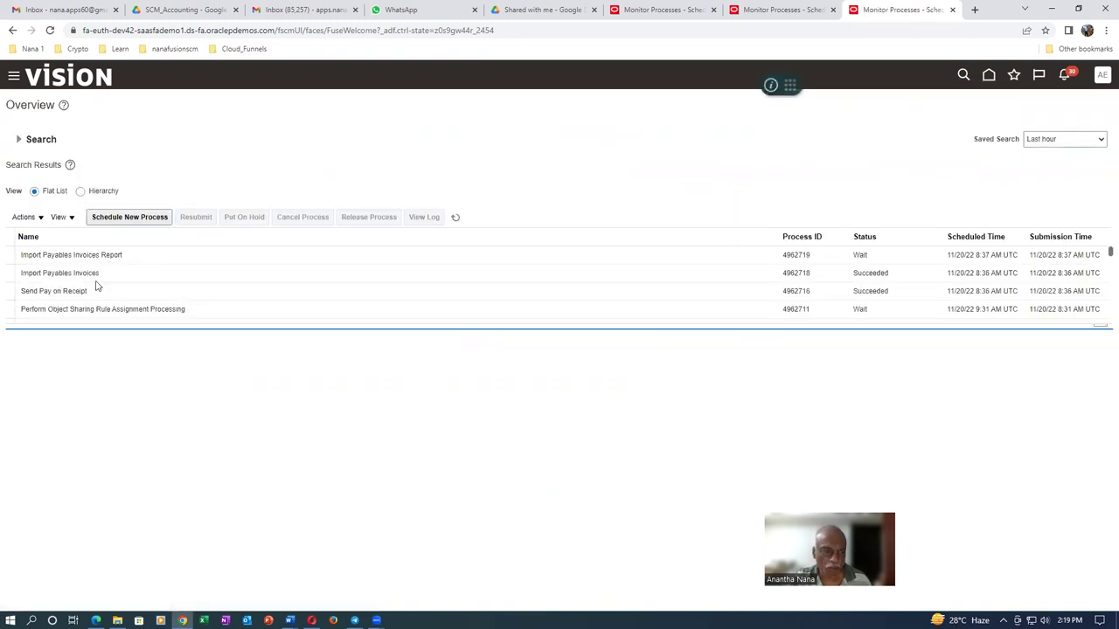
click(126, 219)
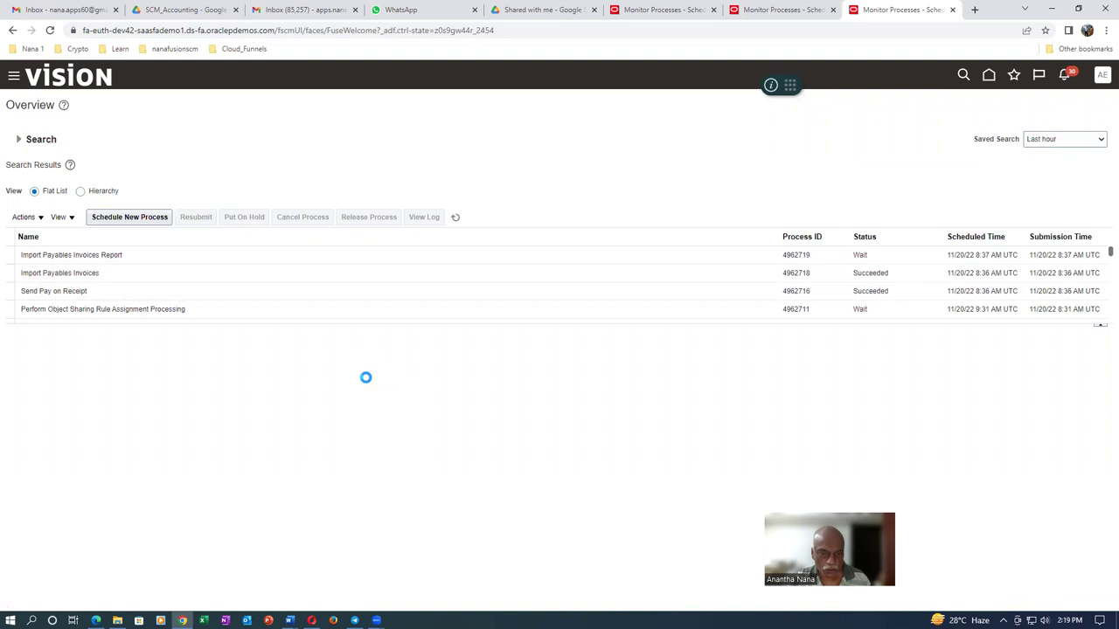
key(alt+Tab)
key(alt+Tab)
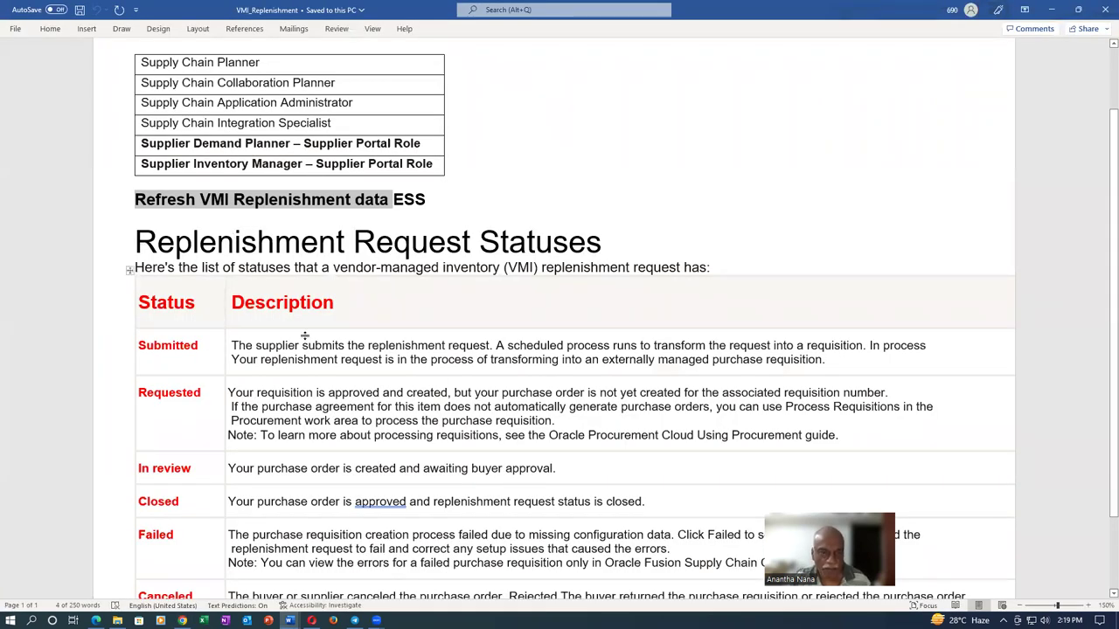
key(alt+Tab)
click(428, 311)
Submit the Refresh VMI Replenishment Data process
text(Refresh VMI Replenishment data)
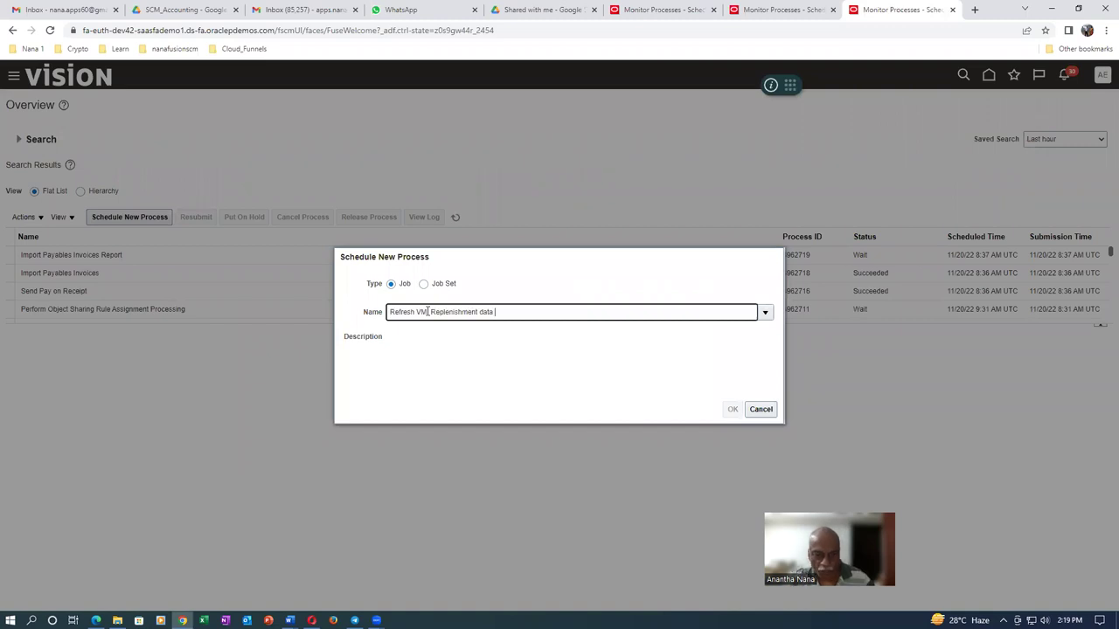
click(380, 313)
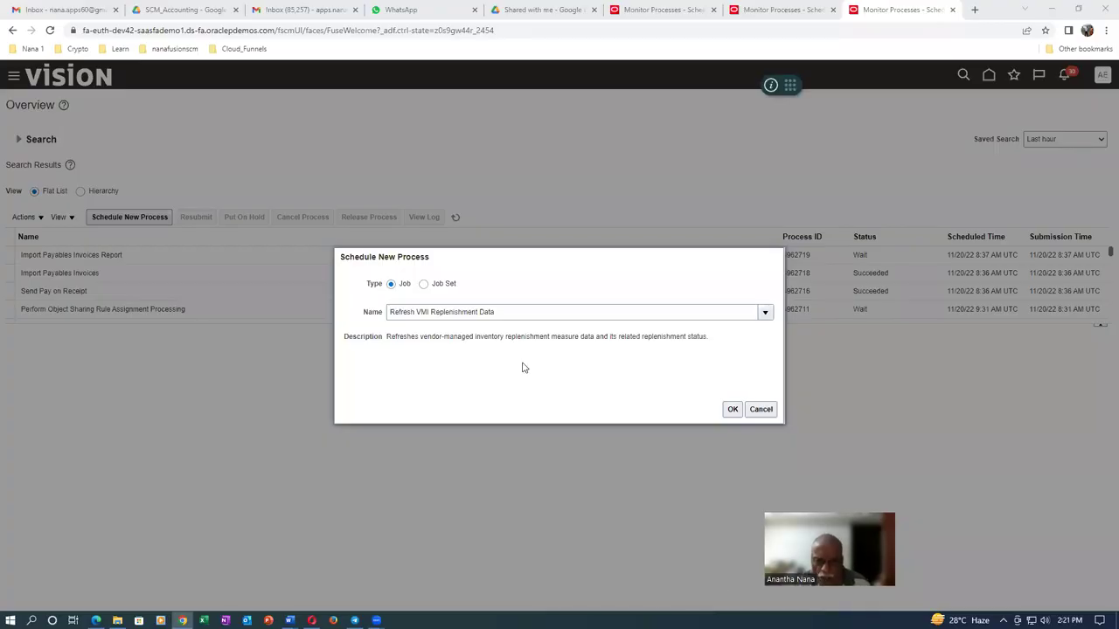
click(735, 411)
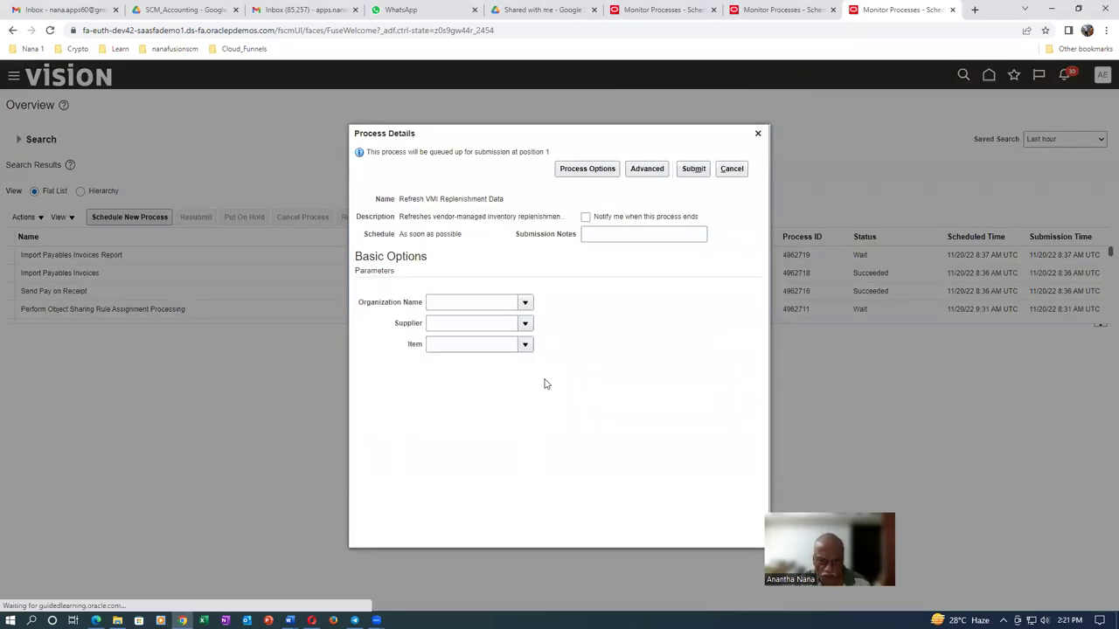
click(694, 169)
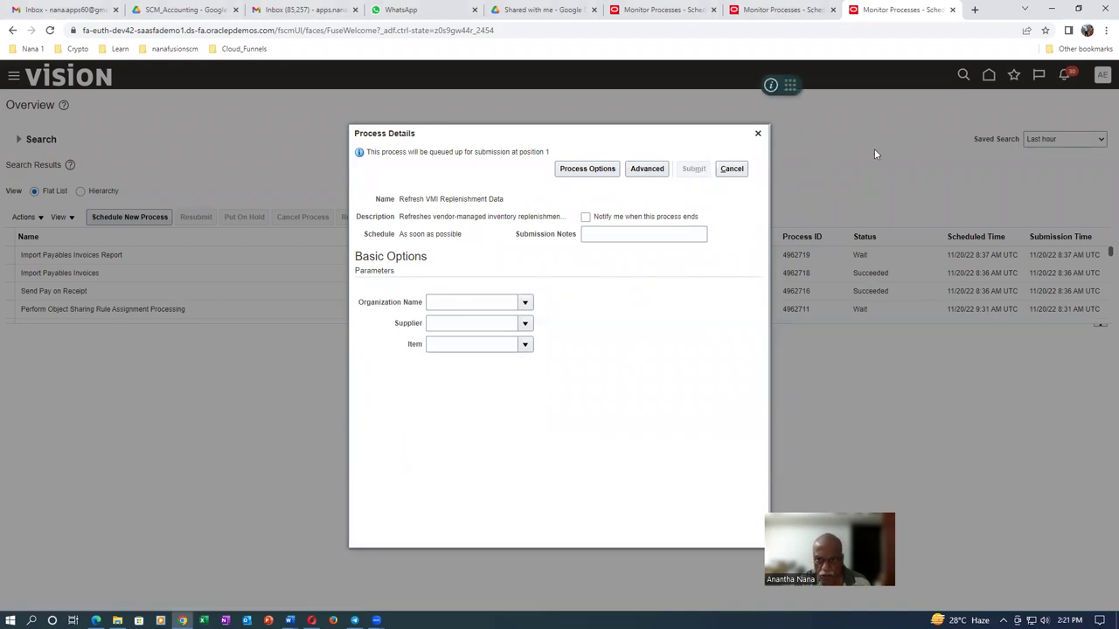
Close the confirmations, refresh to see process 4962828 Succeeded, then switch to the supplier session
click(689, 250)
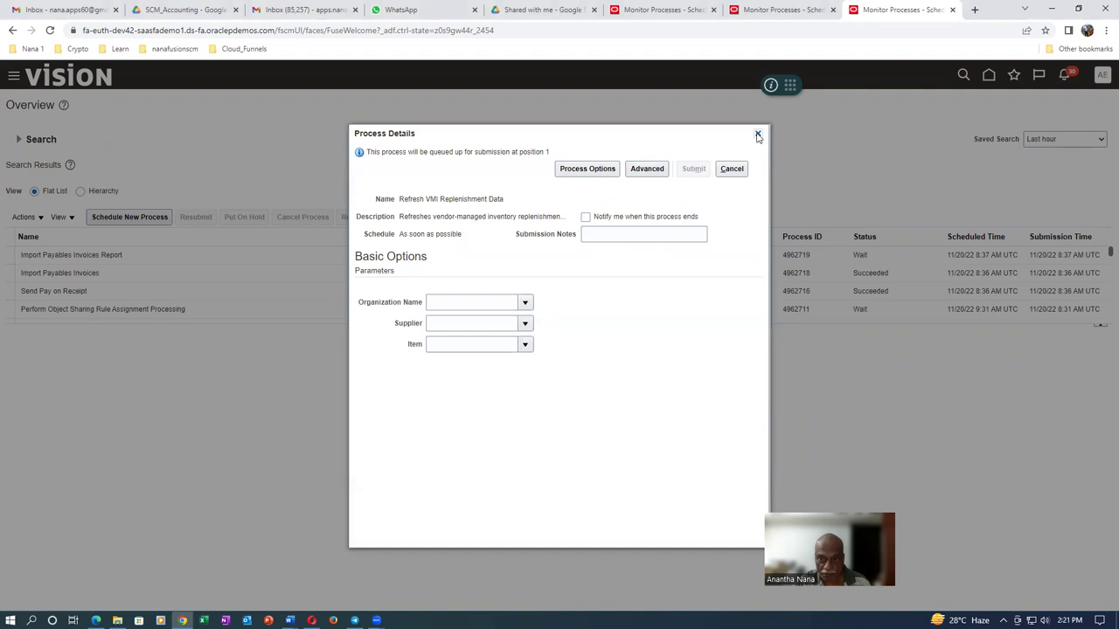
click(758, 133)
click(456, 218)
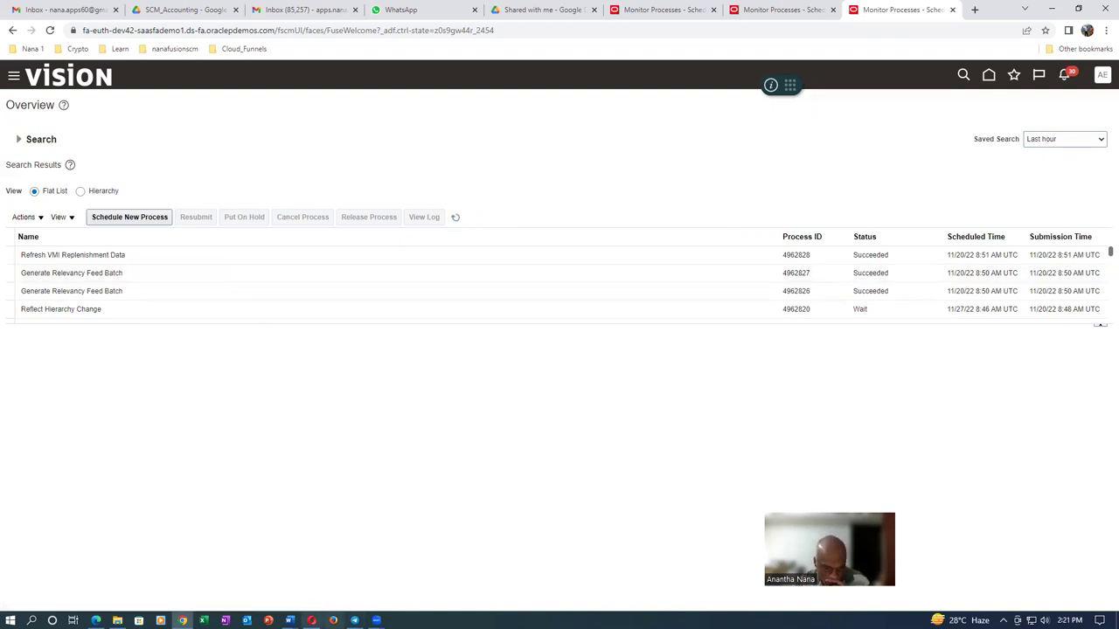
click(311, 620)
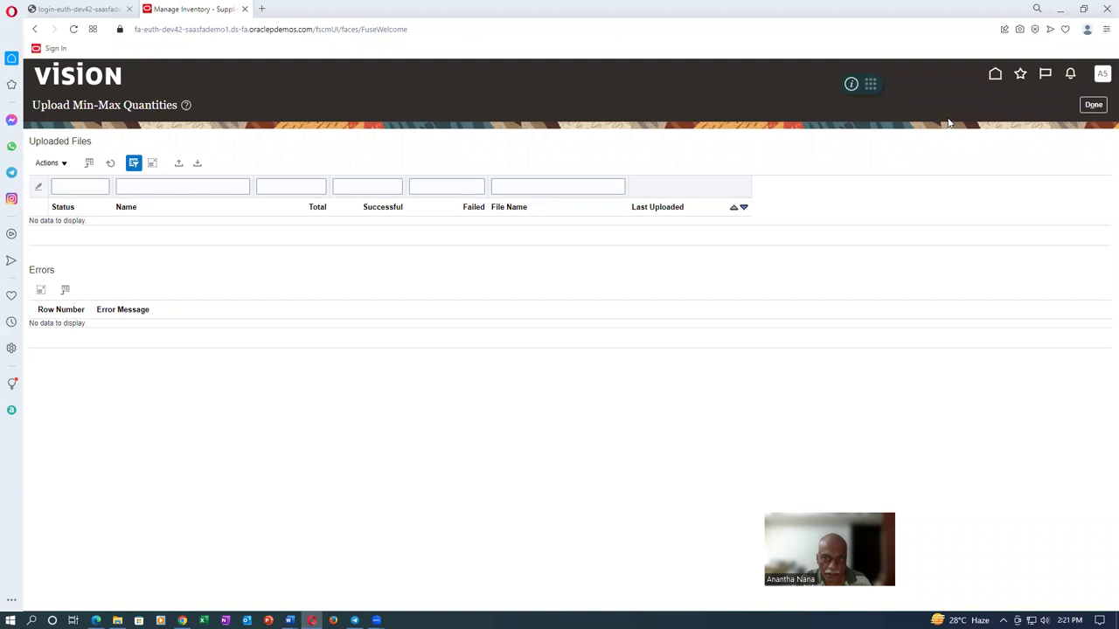
Search Manage Inventory for a0120_vmi_test_item_2, see blank minimum and maximum quantities, then cancel
click(1094, 105)
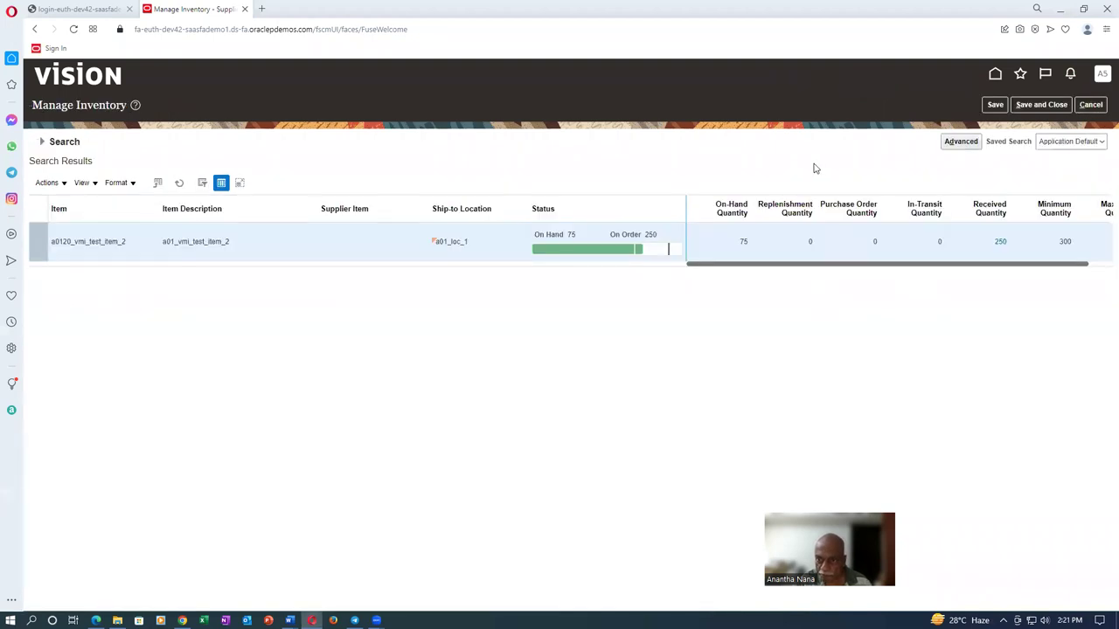
click(41, 142)
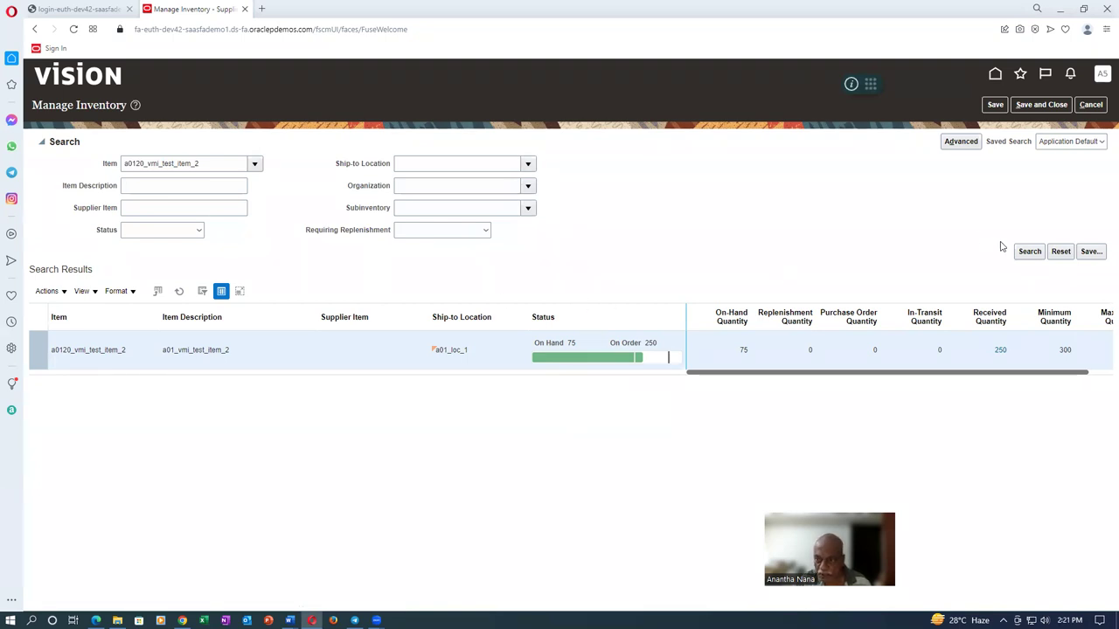
click(1030, 251)
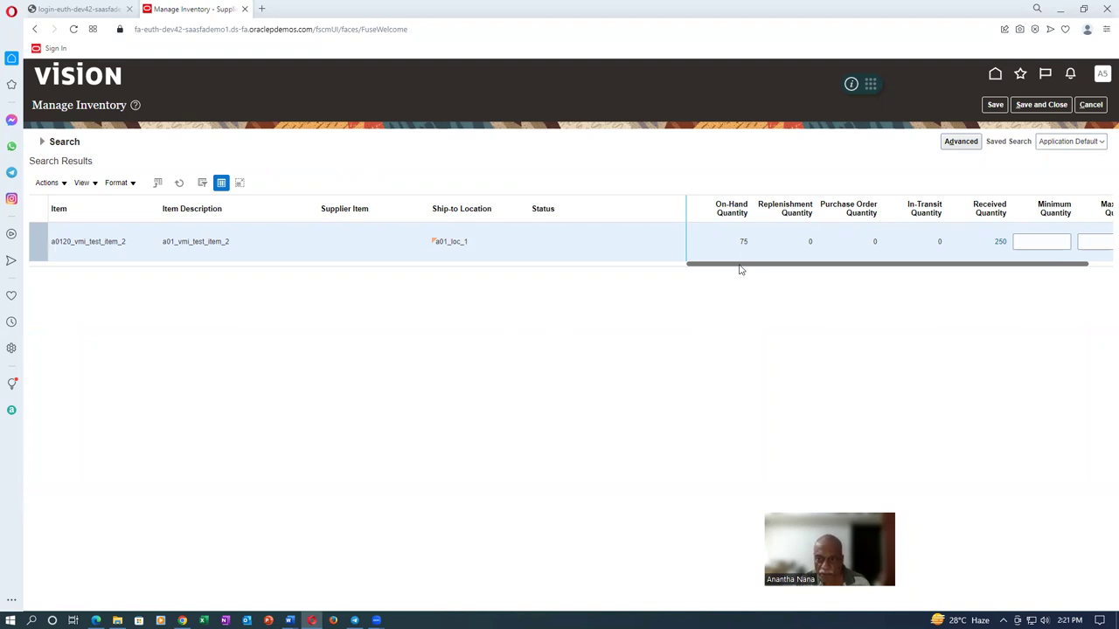
drag(740, 271, 911, 267)
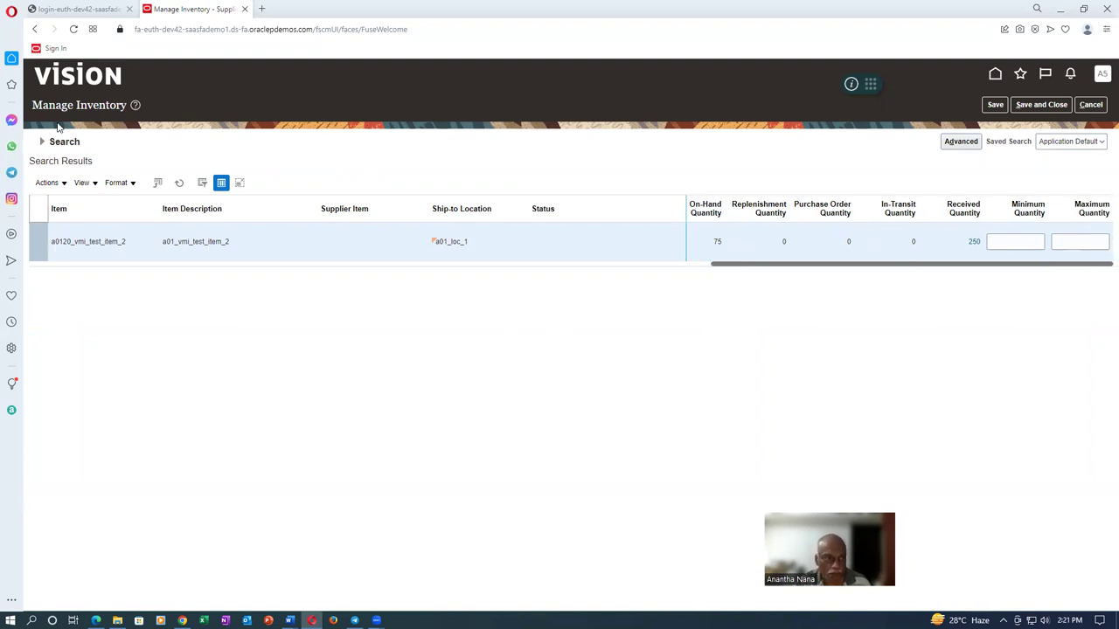
click(1093, 105)
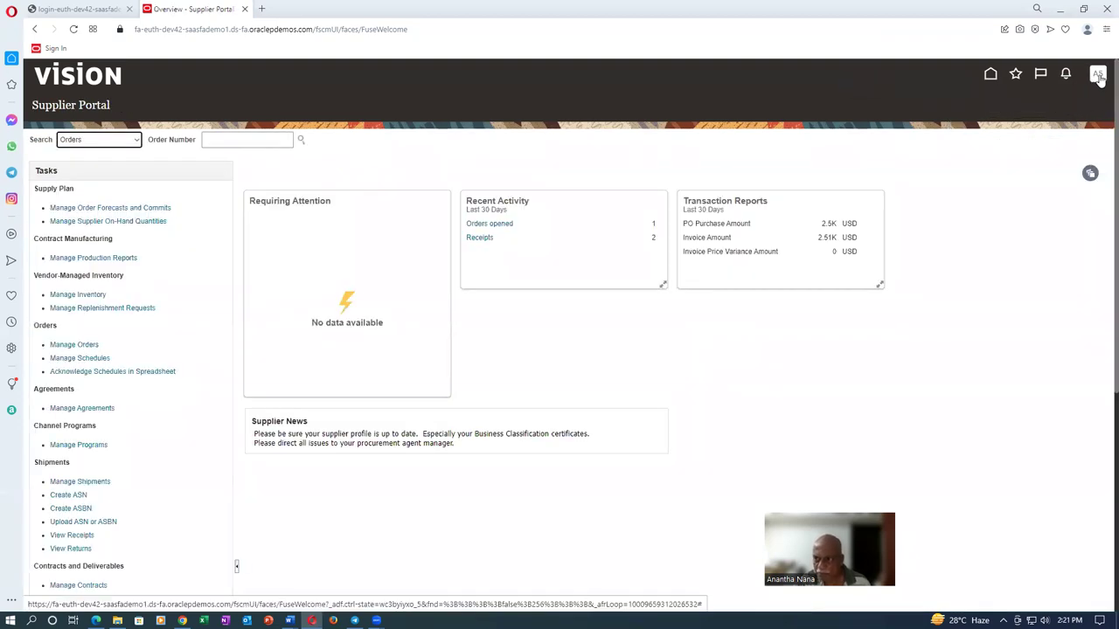
Sign out and sign back in with the other supplier user's username and password, saving the password
click(1095, 78)
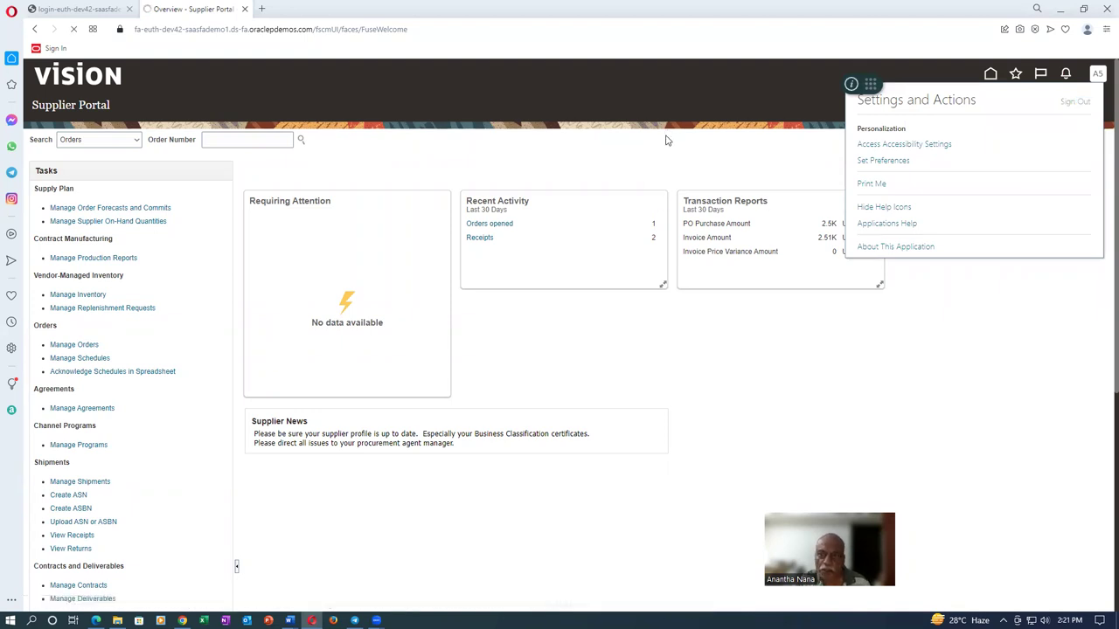
click(570, 302)
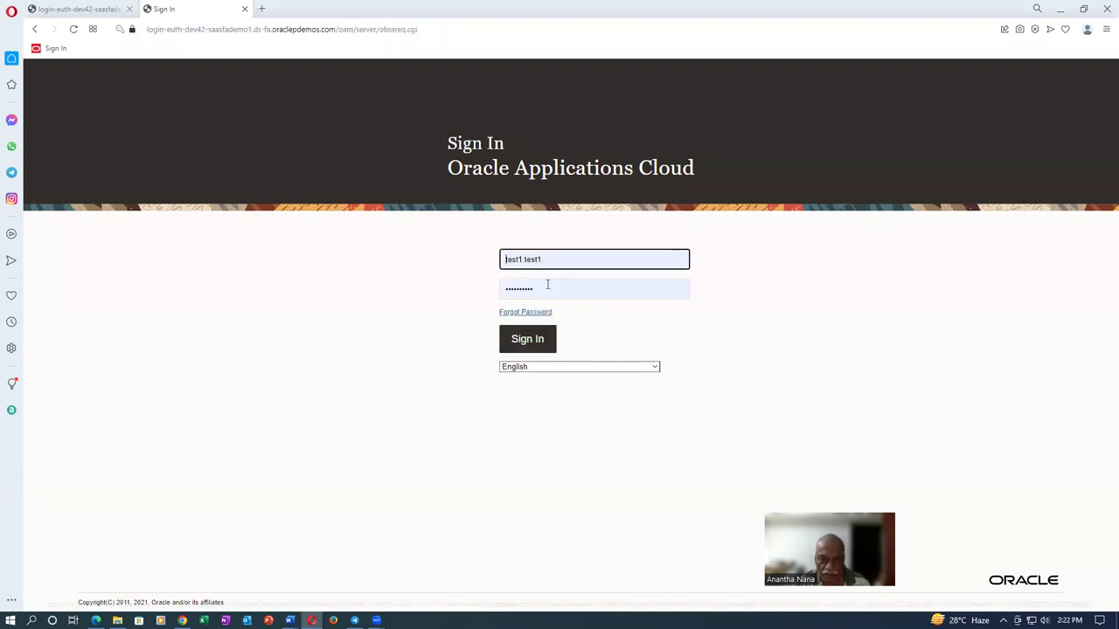
double_click(554, 259)
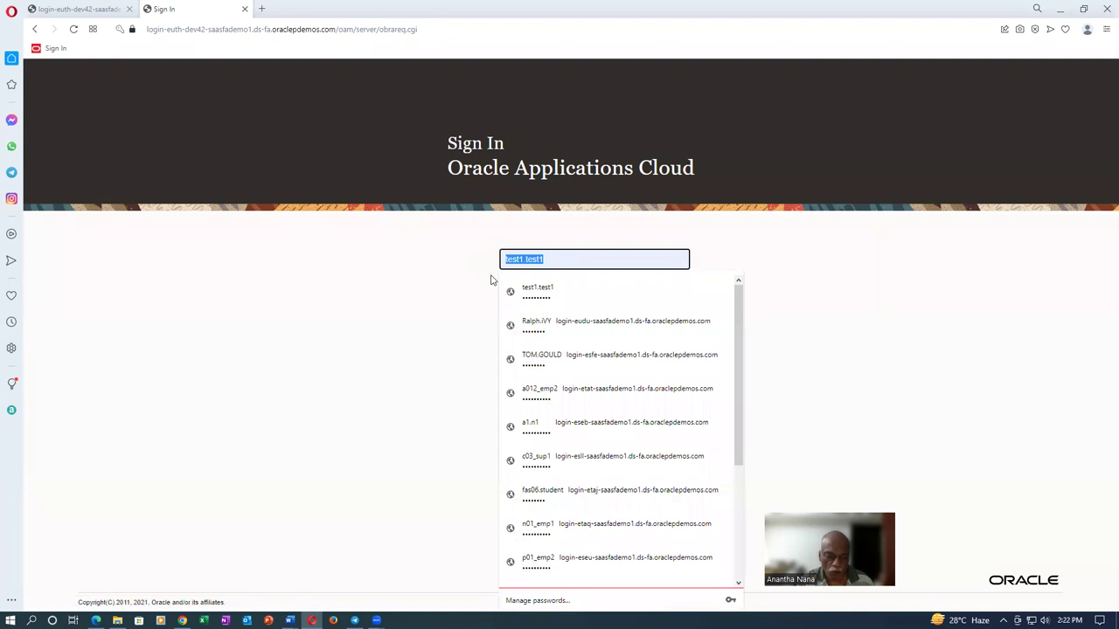
text(a5.n)
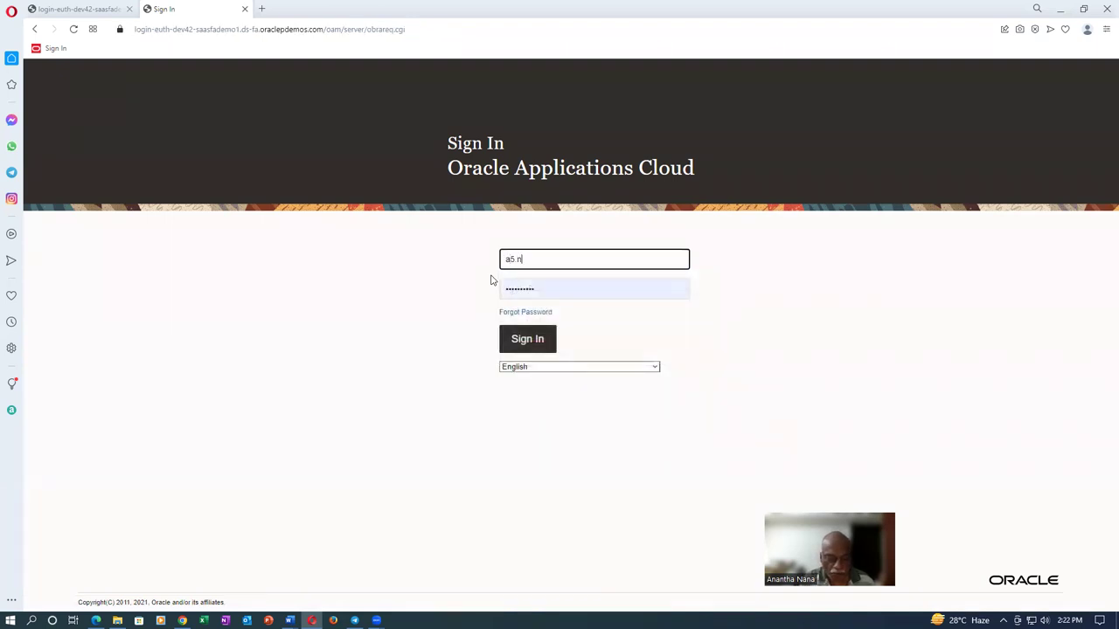
text(5)
key(Tab)
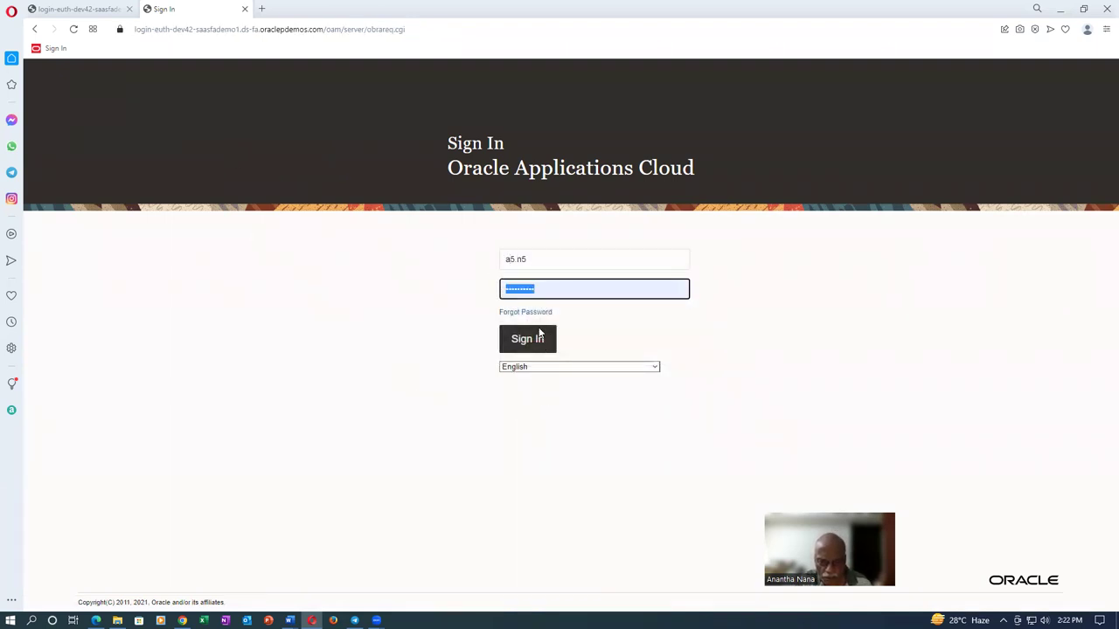
click(535, 341)
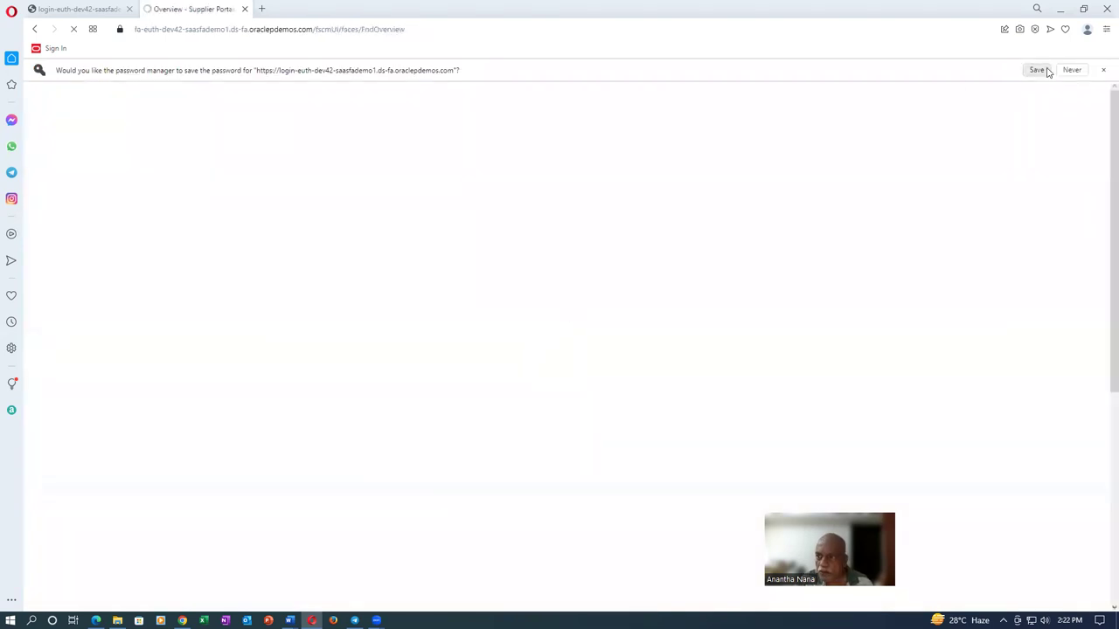
click(1037, 70)
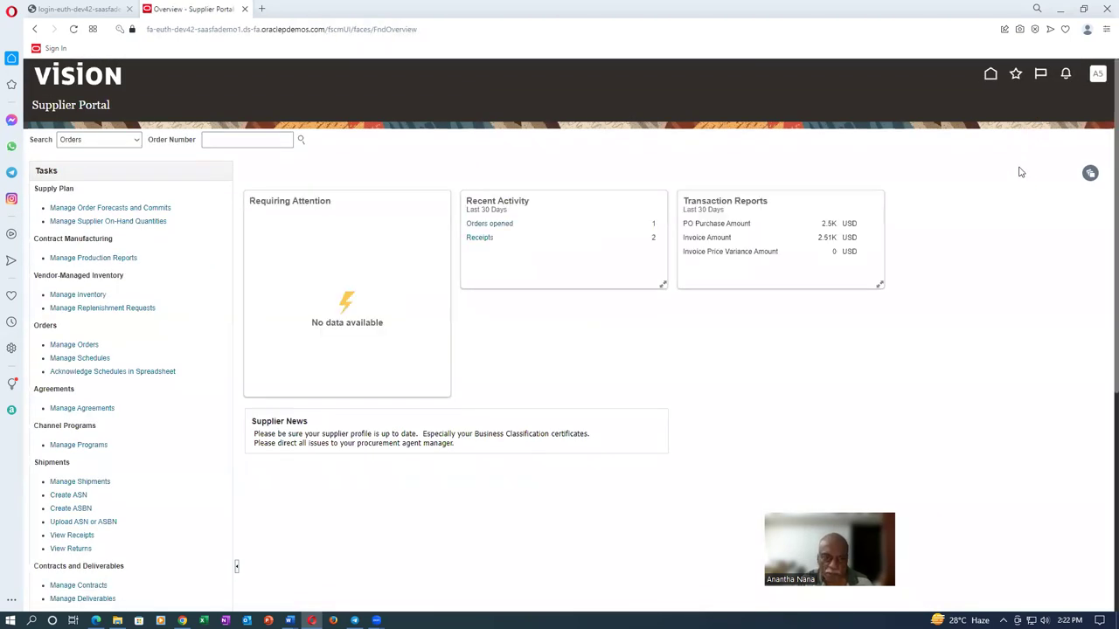
In Manage Inventory, search for item a0120_vmi_test_item_2 and select its row
click(74, 296)
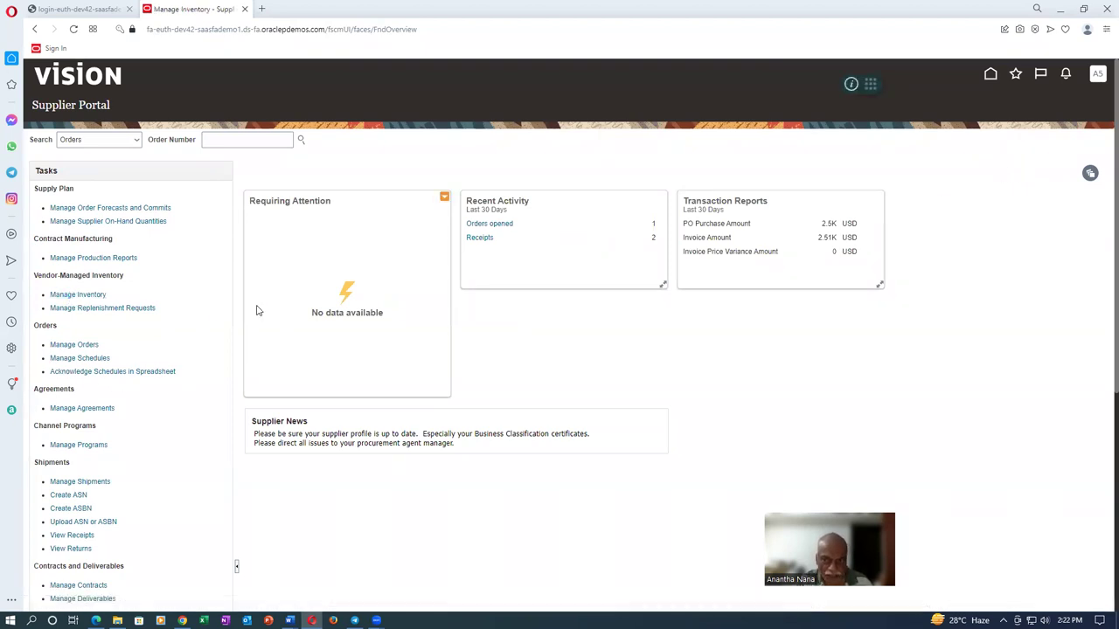
click(193, 164)
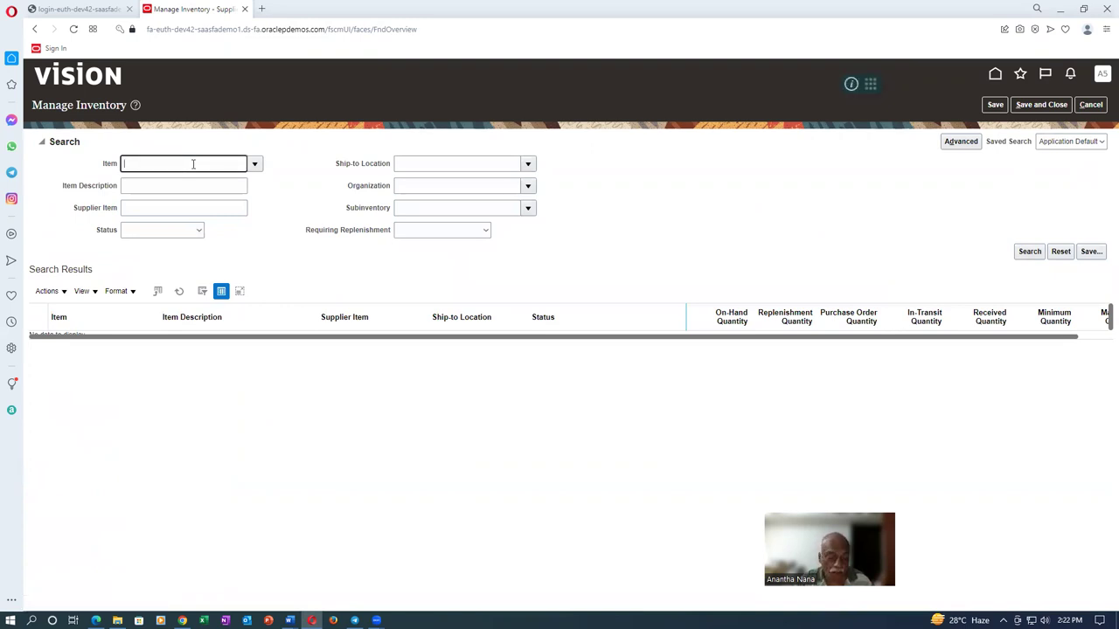
text(a012)
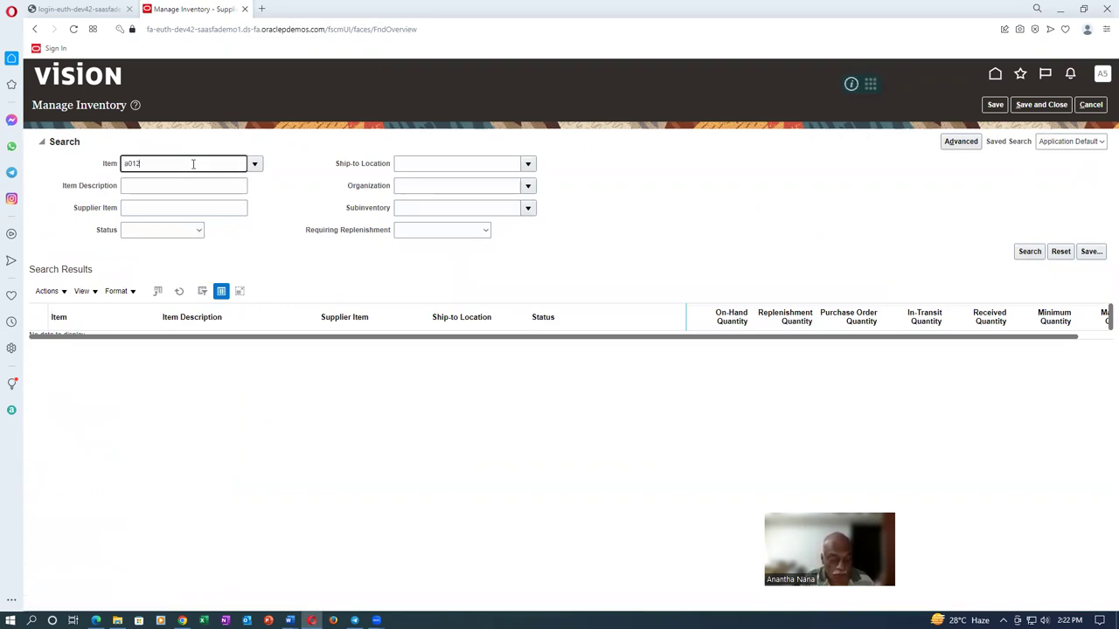
text(0)
key(Tab)
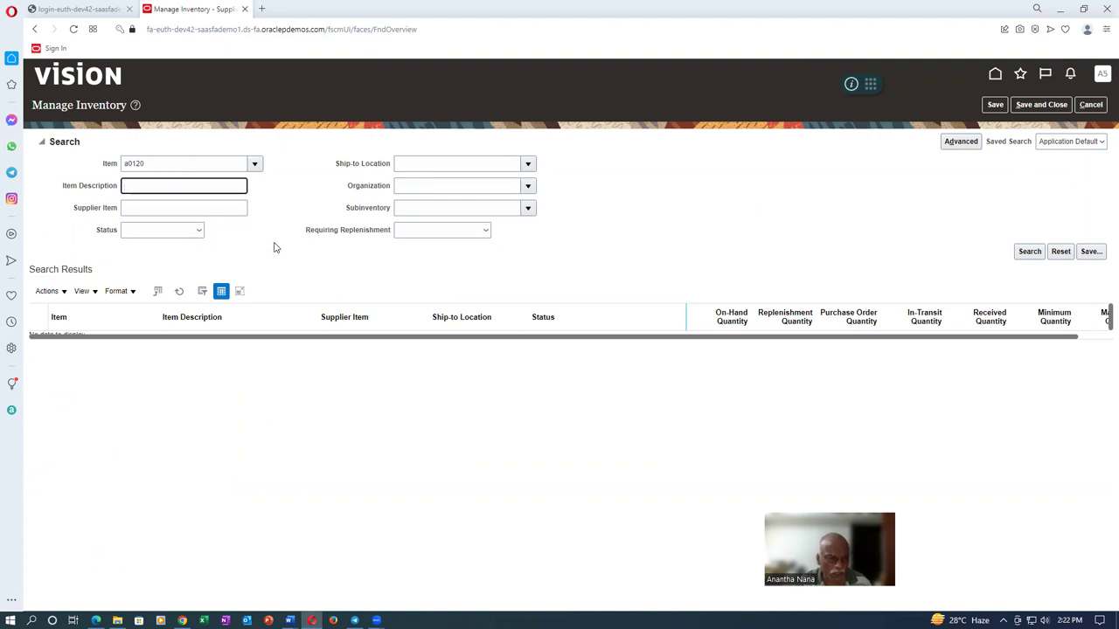
click(257, 165)
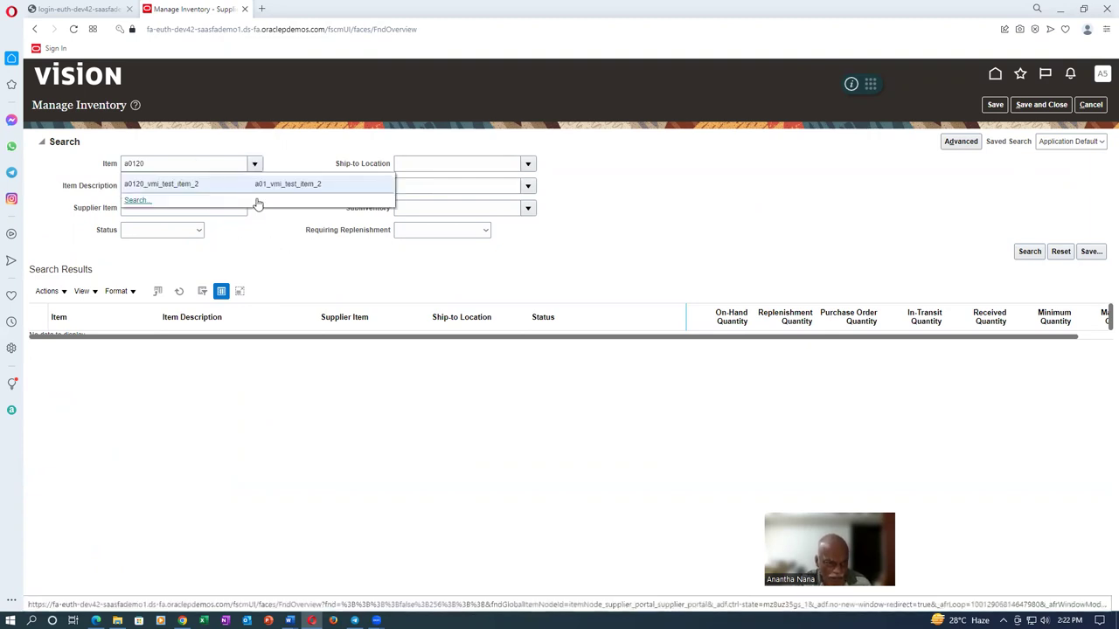
click(257, 201)
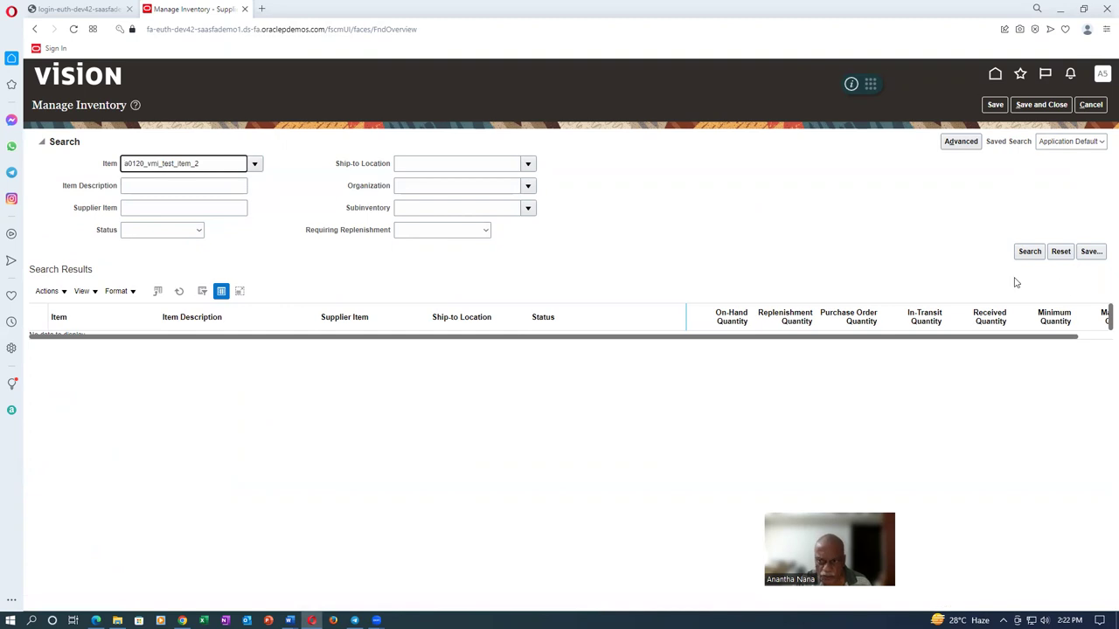
click(1029, 256)
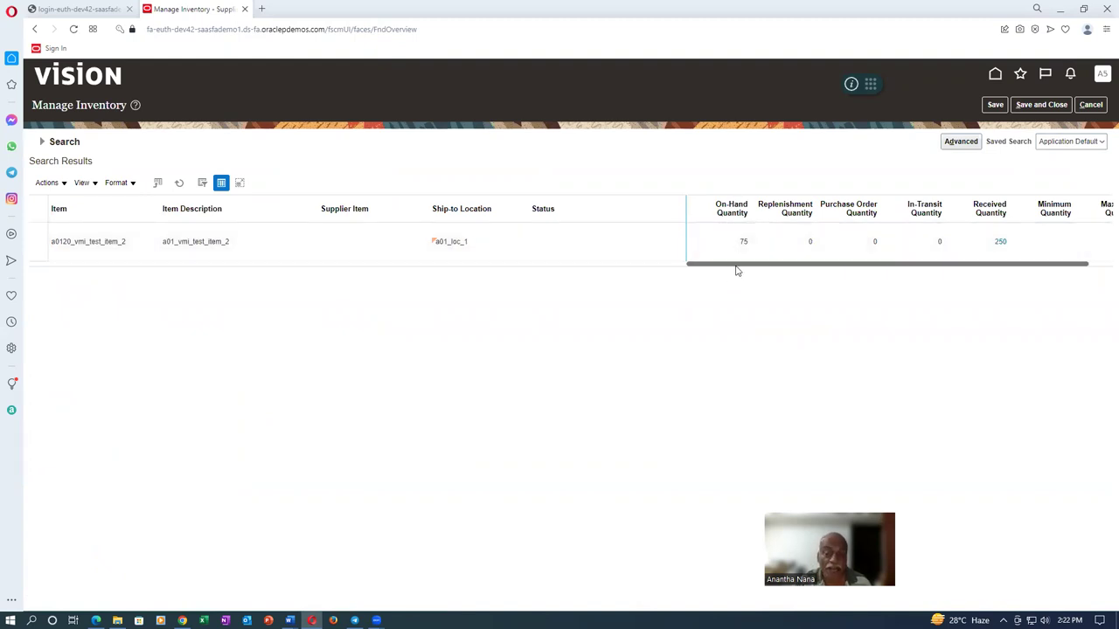
drag(743, 260, 921, 277)
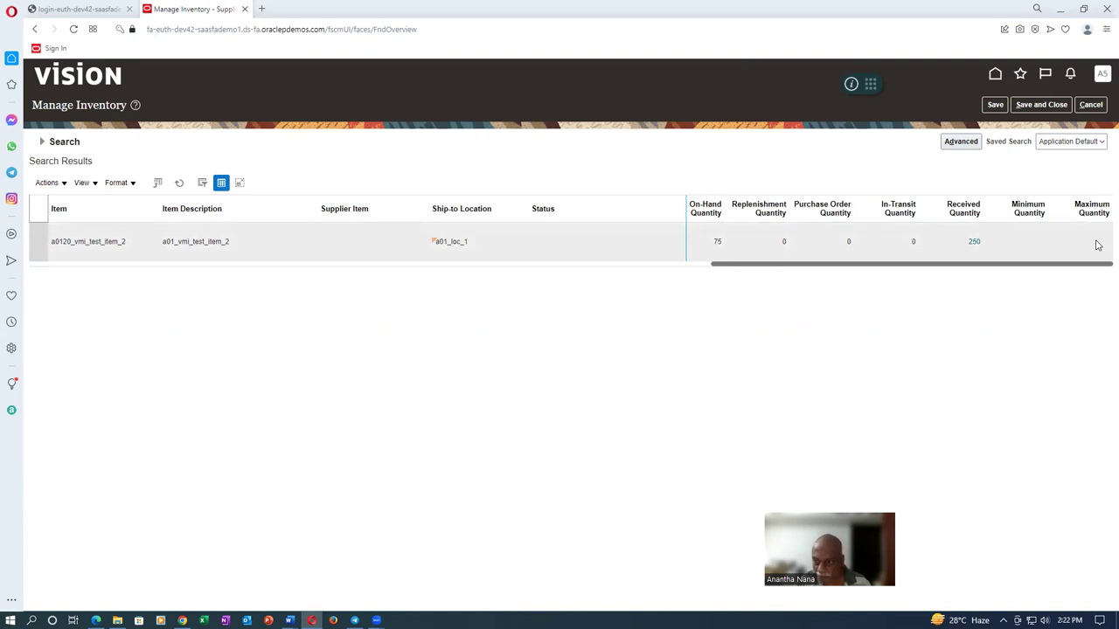
click(41, 248)
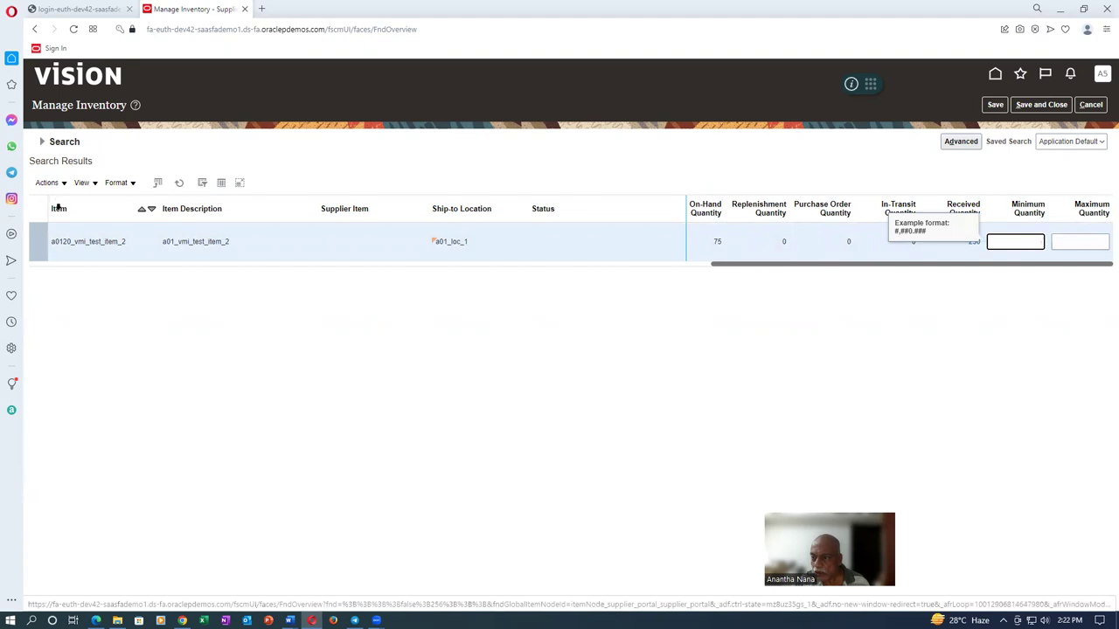
Download the min-max template with All records as seed data and open MinMaxQuantities_11_20_2022.csv
click(48, 184)
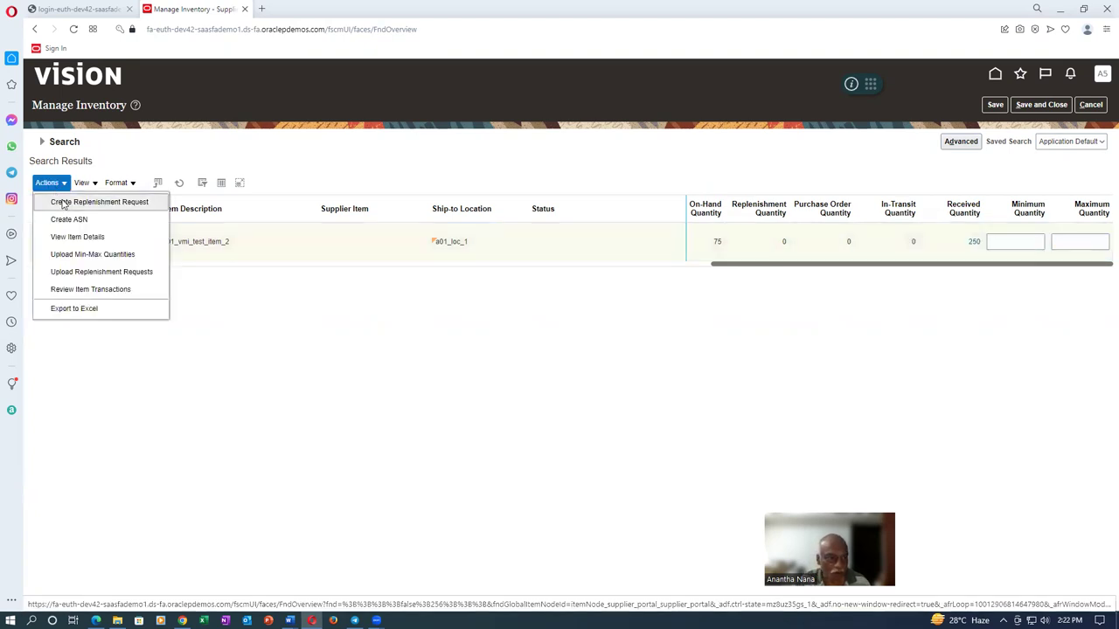
click(88, 256)
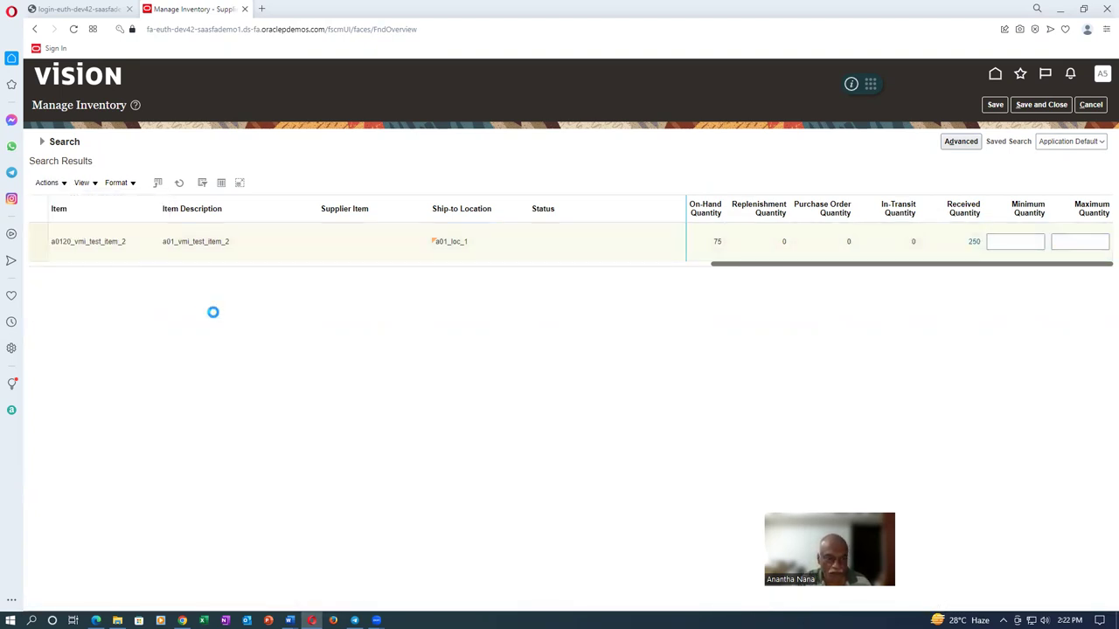
click(197, 164)
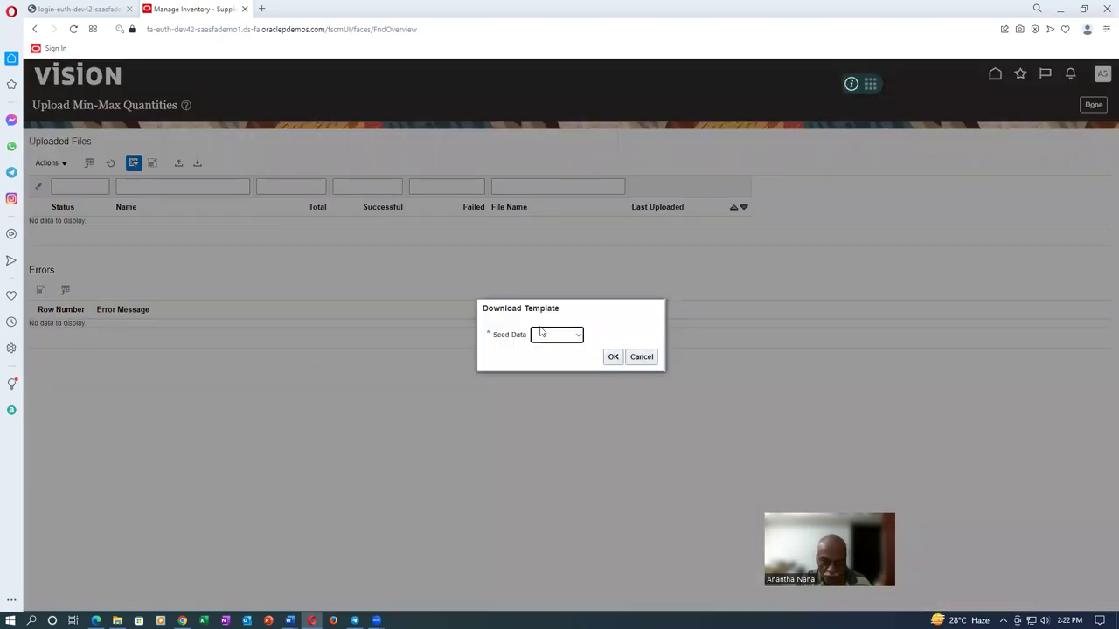
click(546, 335)
click(551, 365)
click(613, 357)
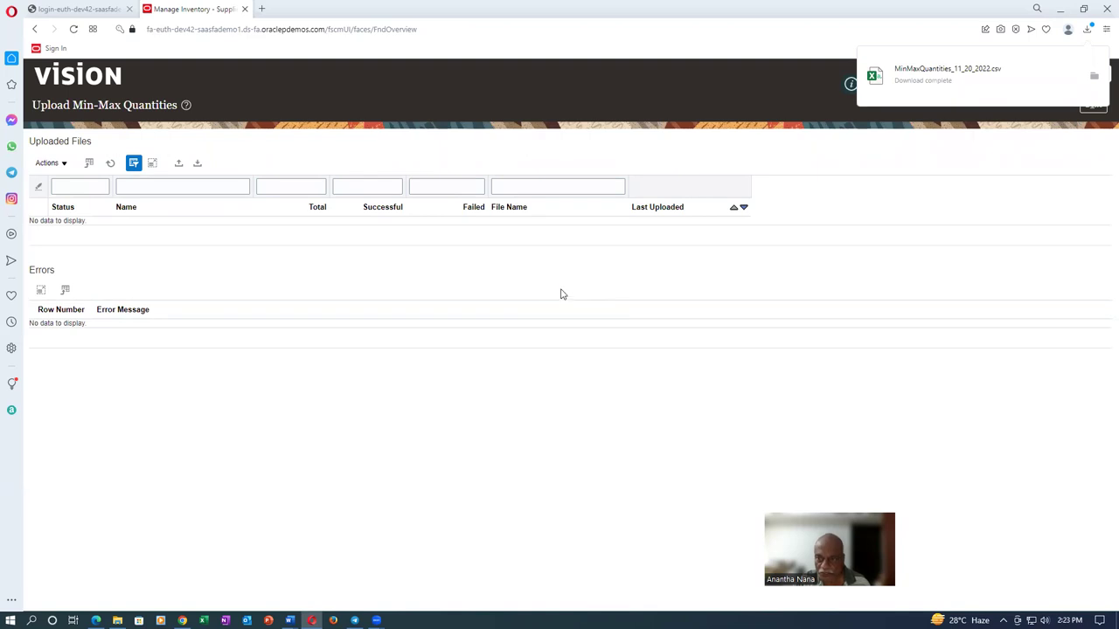
click(928, 75)
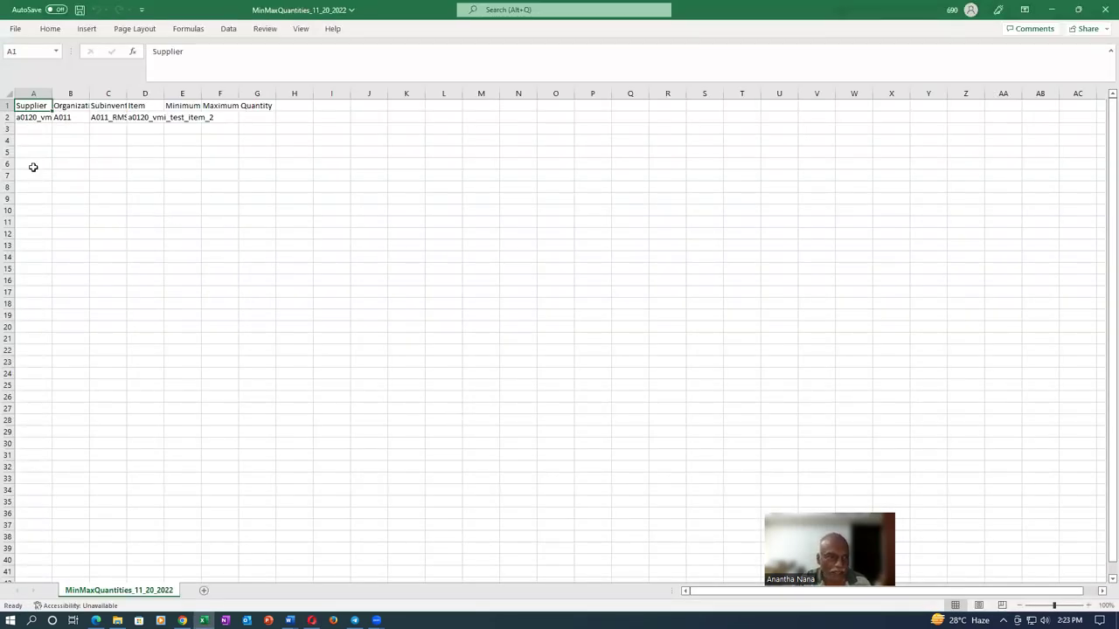
Enter Minimum 700 in E2 and Maximum 800 in F2, then save and close MinMaxQuantities_11_20_2022
click(179, 119)
click(152, 116)
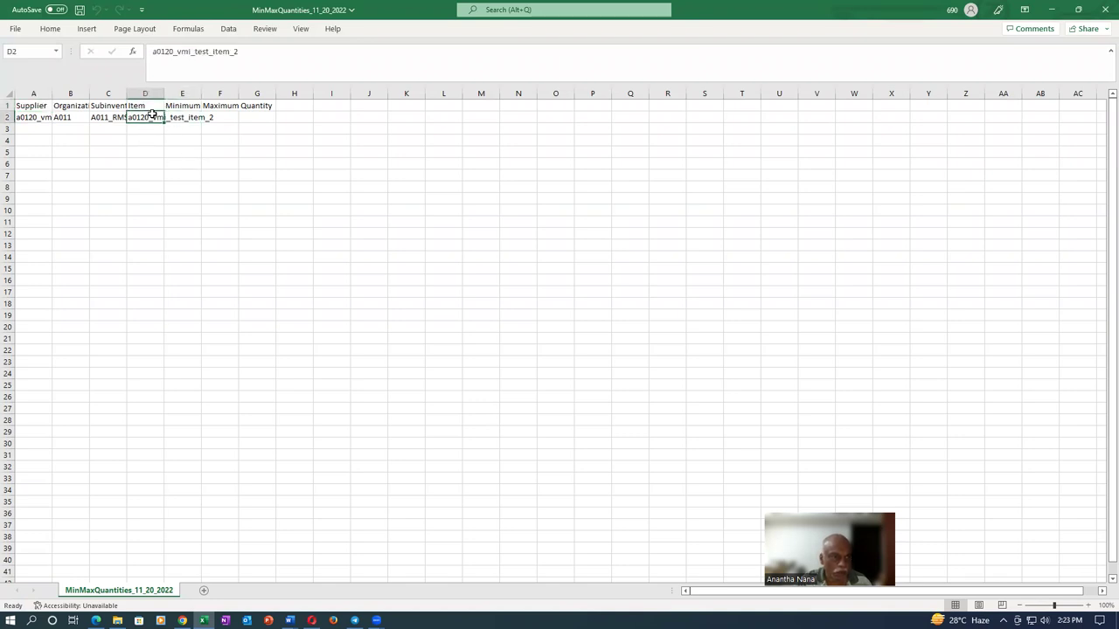
click(190, 118)
text(700)
key(Tab)
text(8)
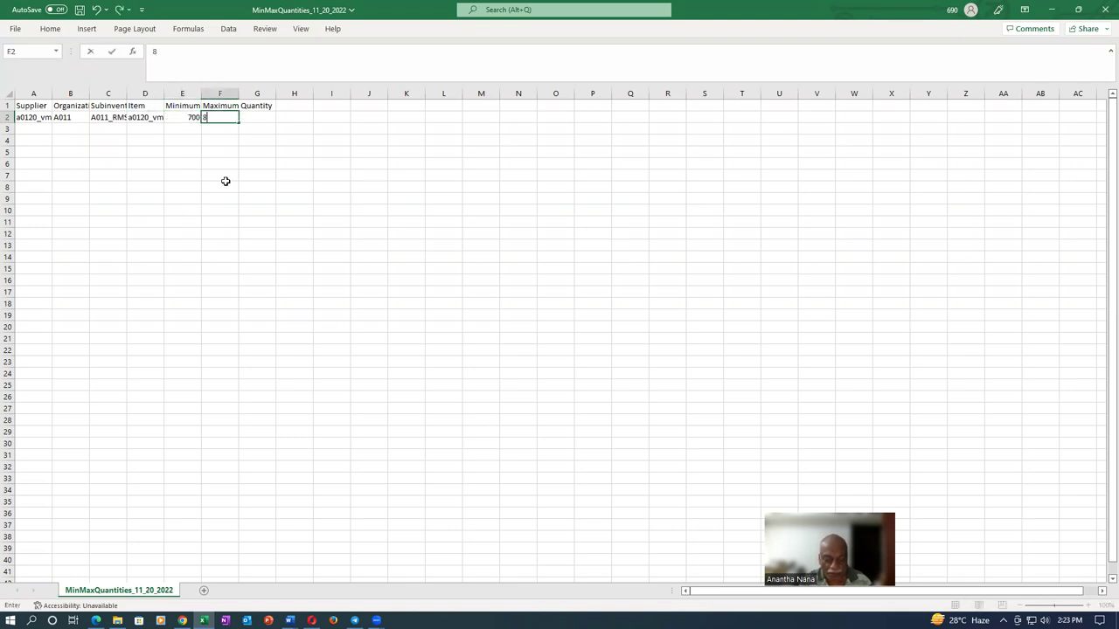
text(00)
key(Tab)
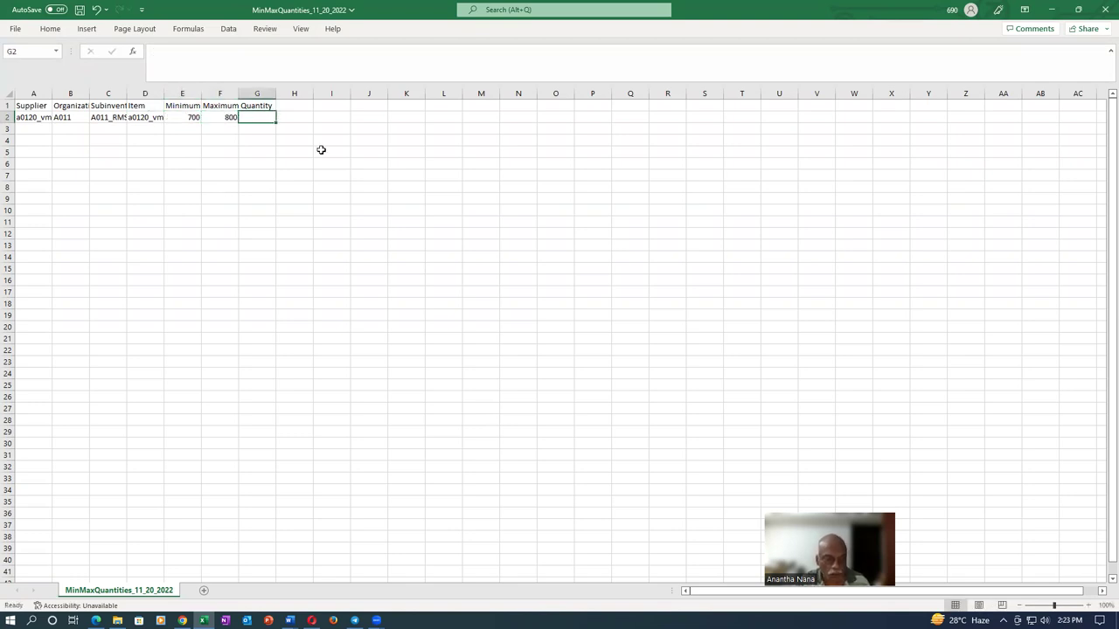
key(ctrl+s)
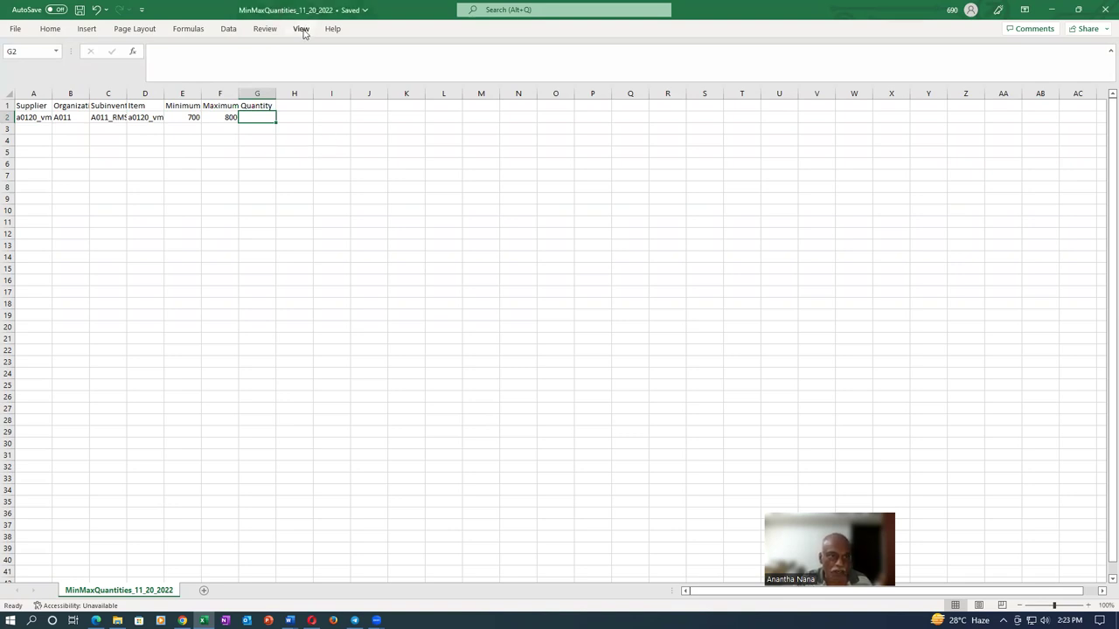
click(1105, 9)
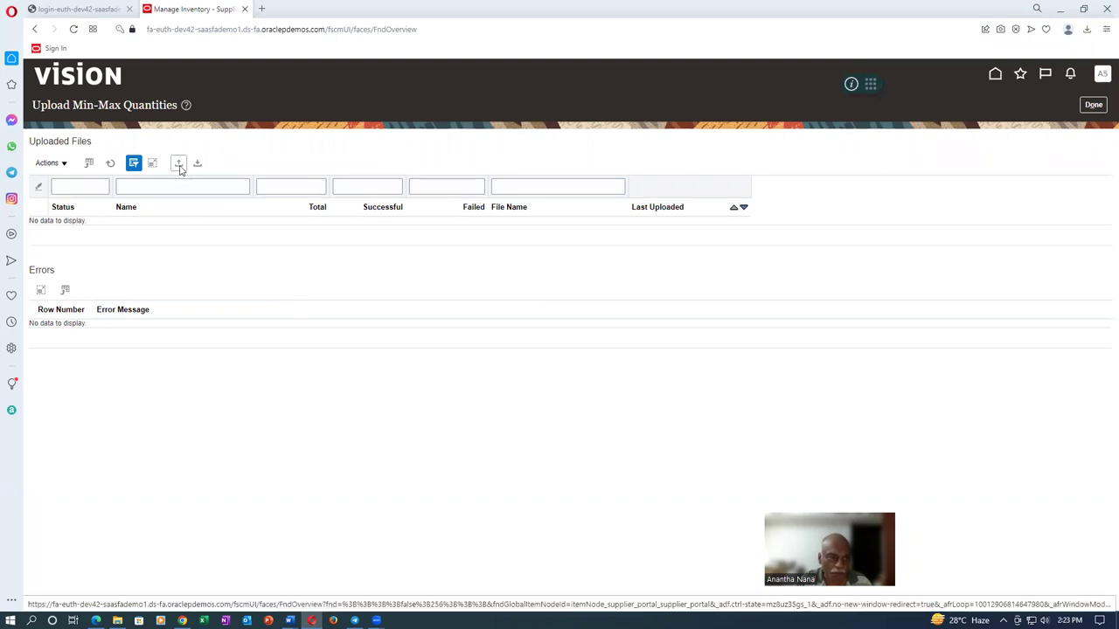
Upload MinMaxQuantities_11_20_2022.csv from Downloads and confirm it processes with 1 successful record
click(179, 165)
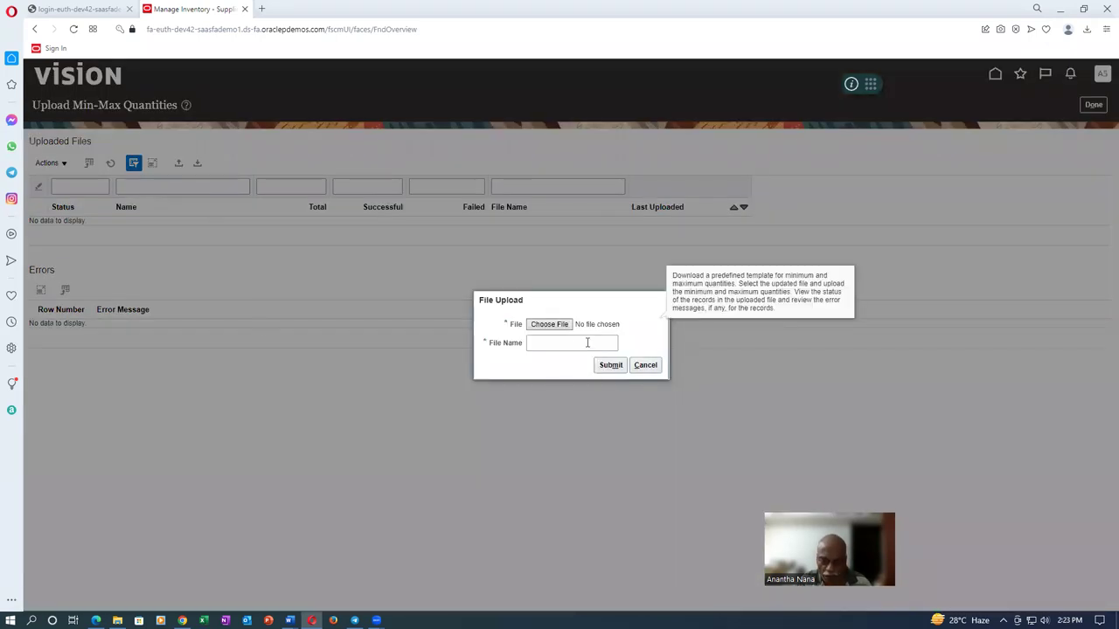
click(560, 329)
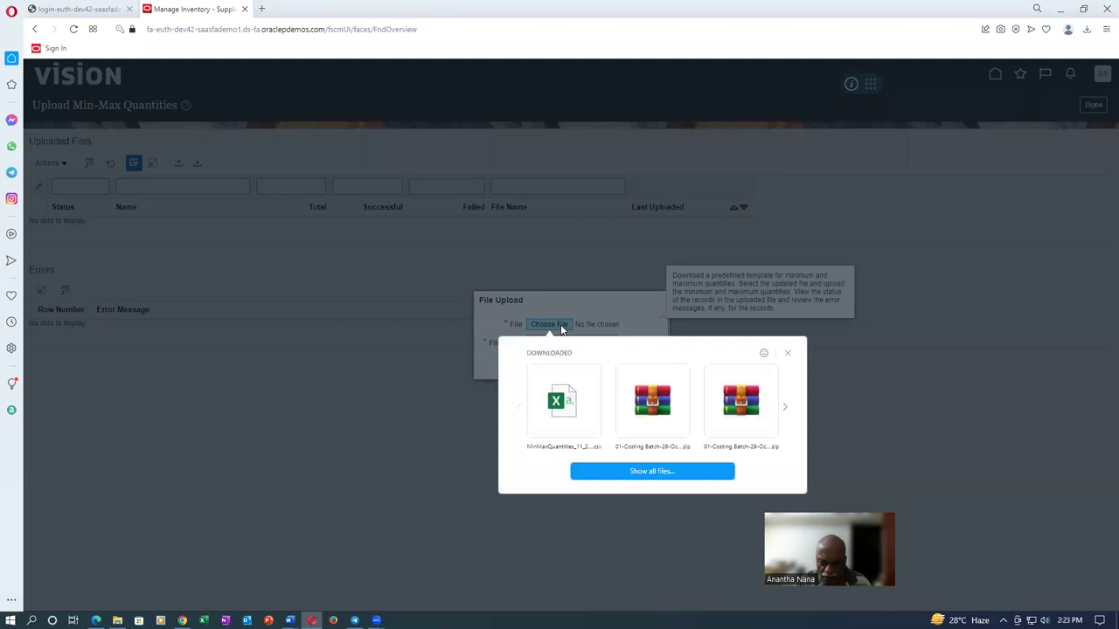
click(570, 410)
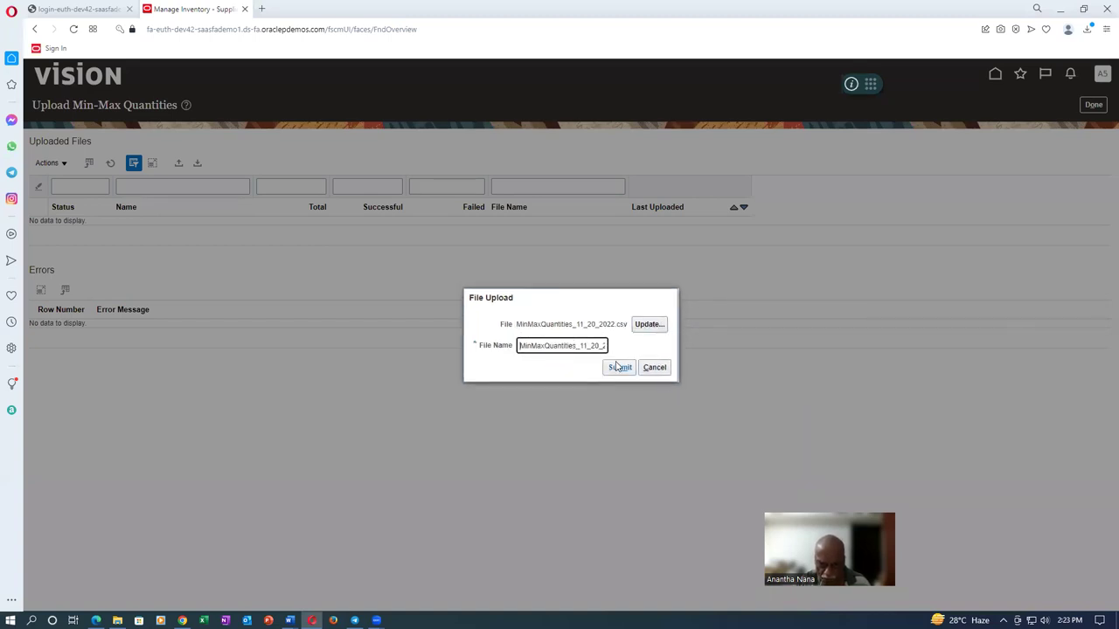
click(619, 368)
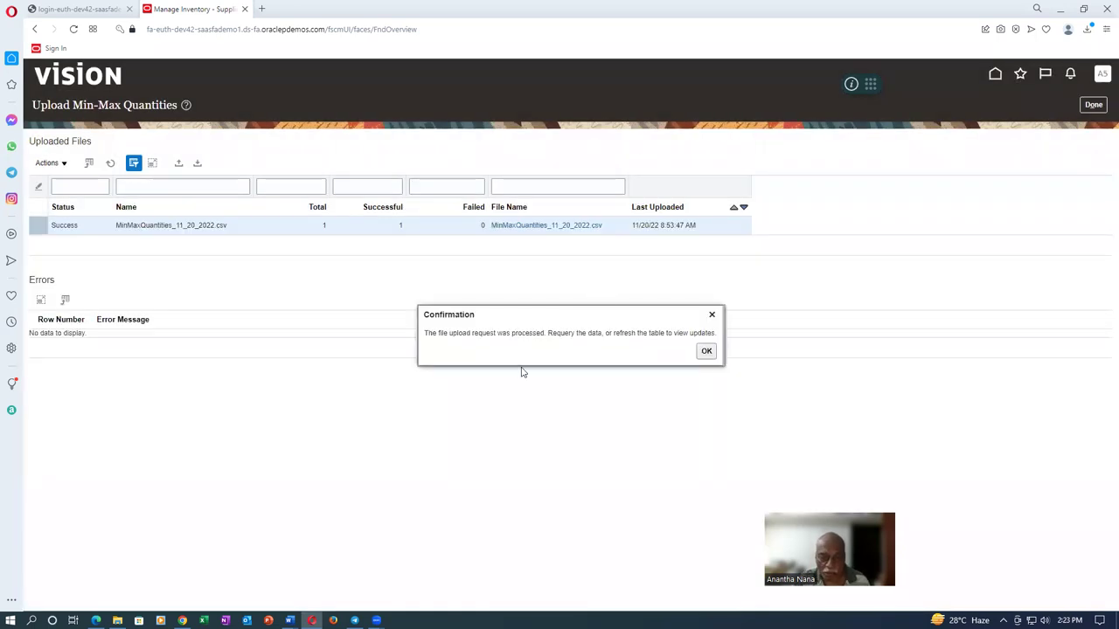
click(706, 352)
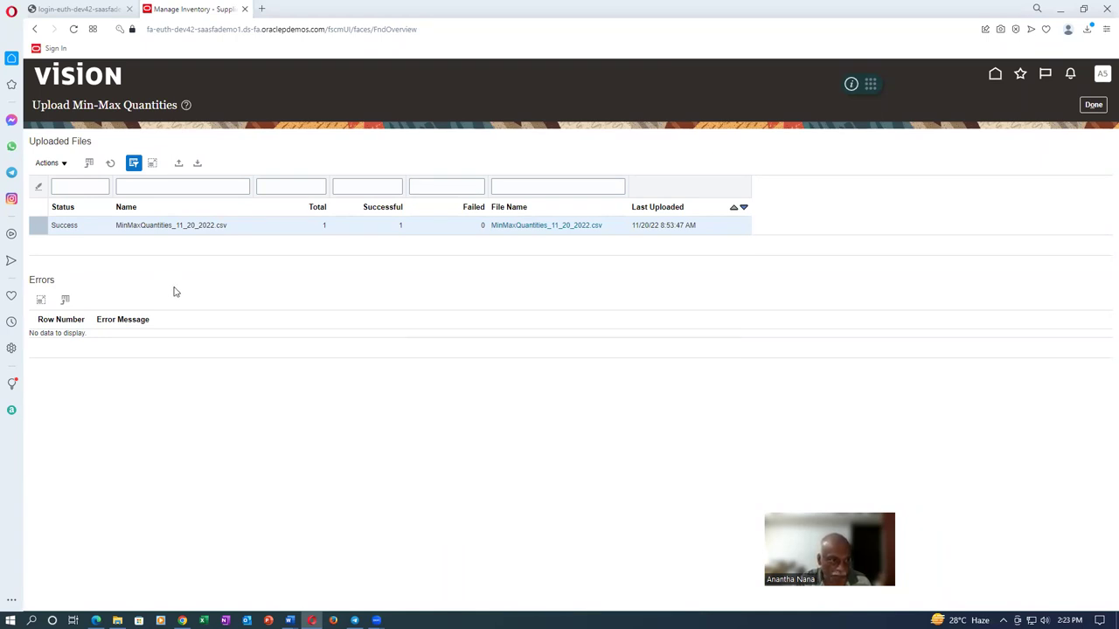
click(1093, 104)
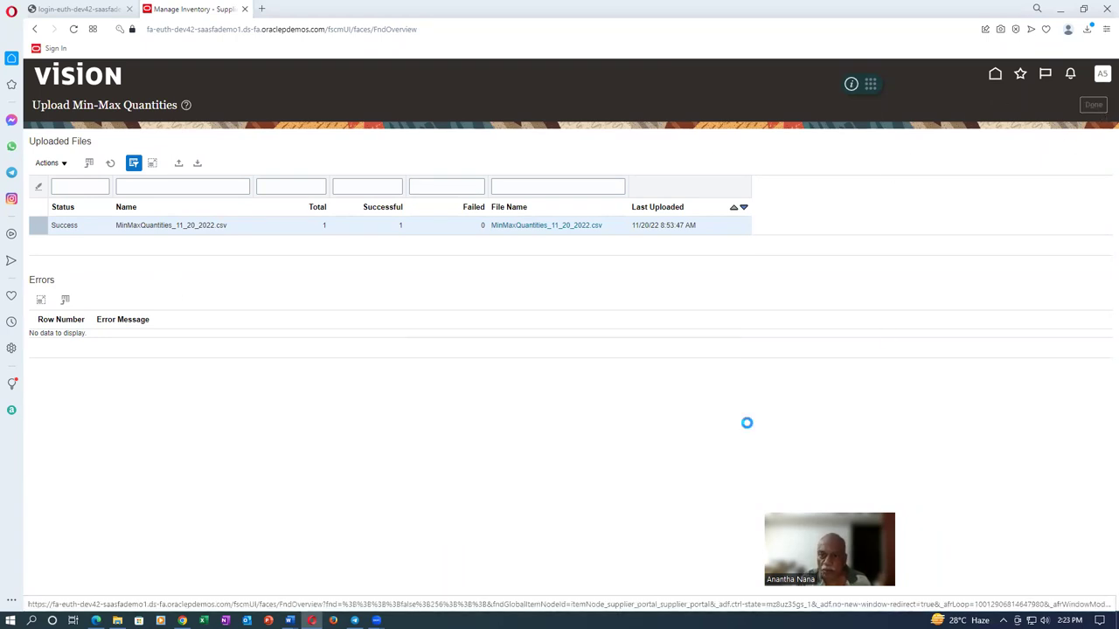
Rerun the search and confirm a0120_vmi_test_item_2 now shows Minimum 700 and Maximum 800
double_click(1000, 241)
click(63, 142)
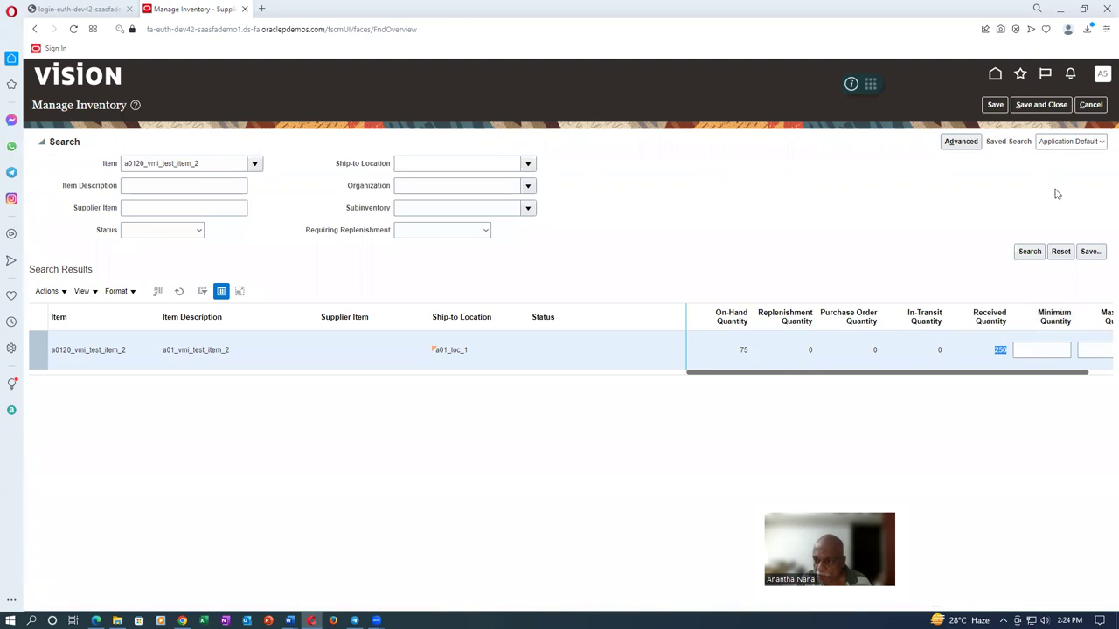
click(1028, 253)
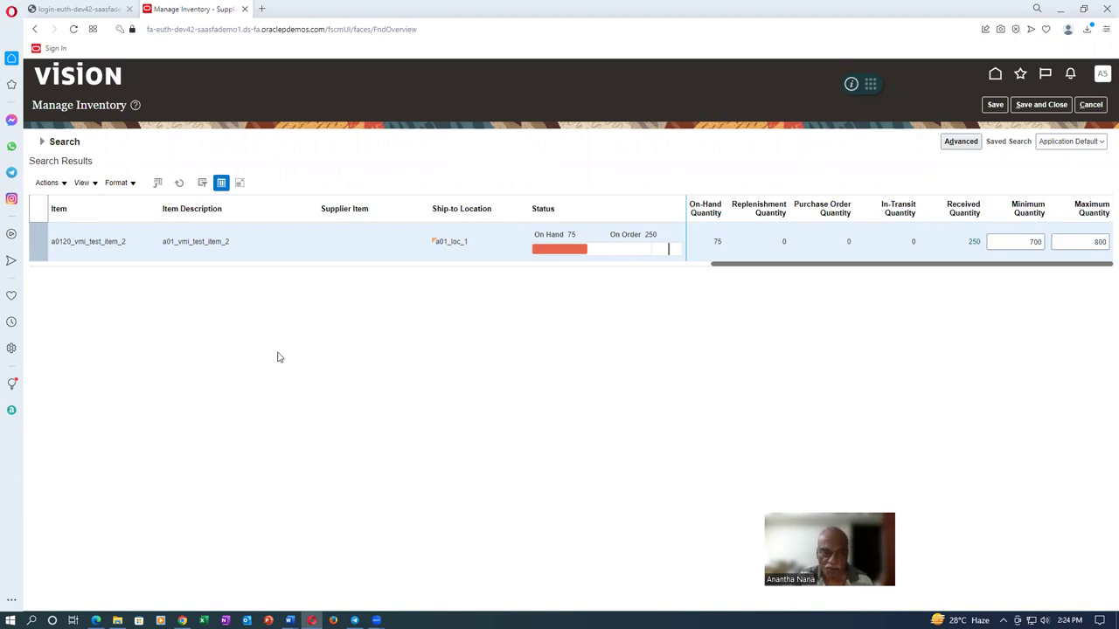
click(45, 184)
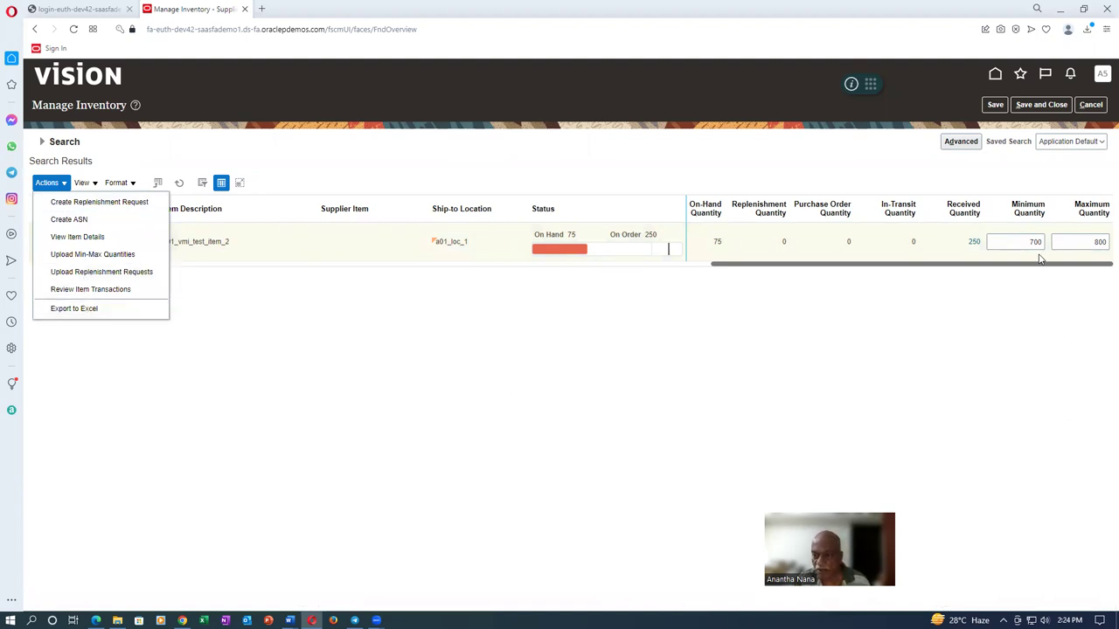
click(269, 402)
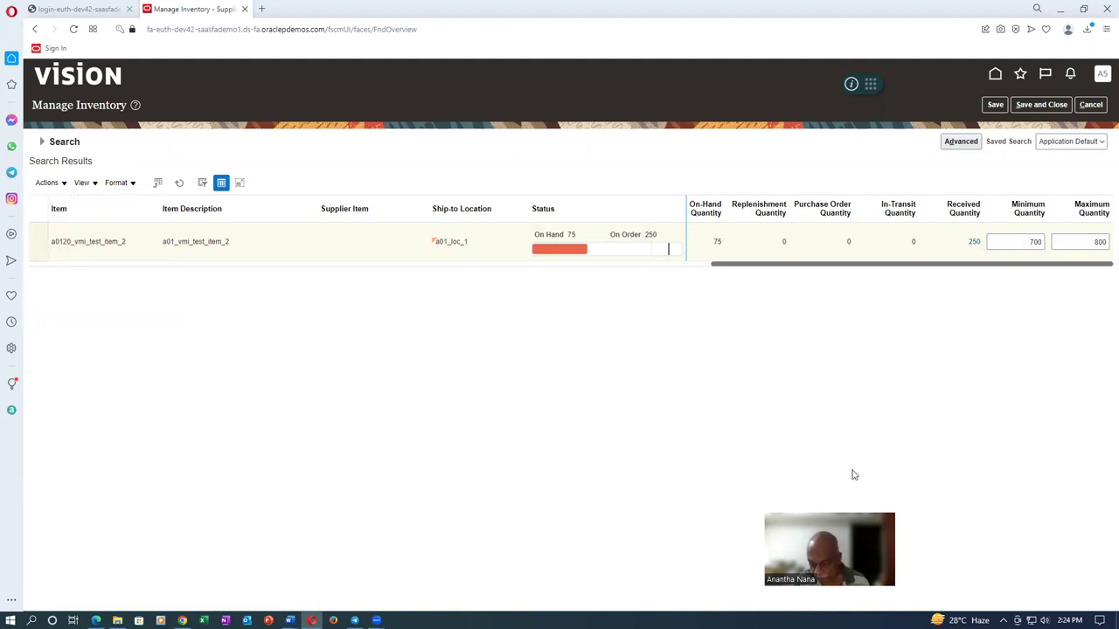